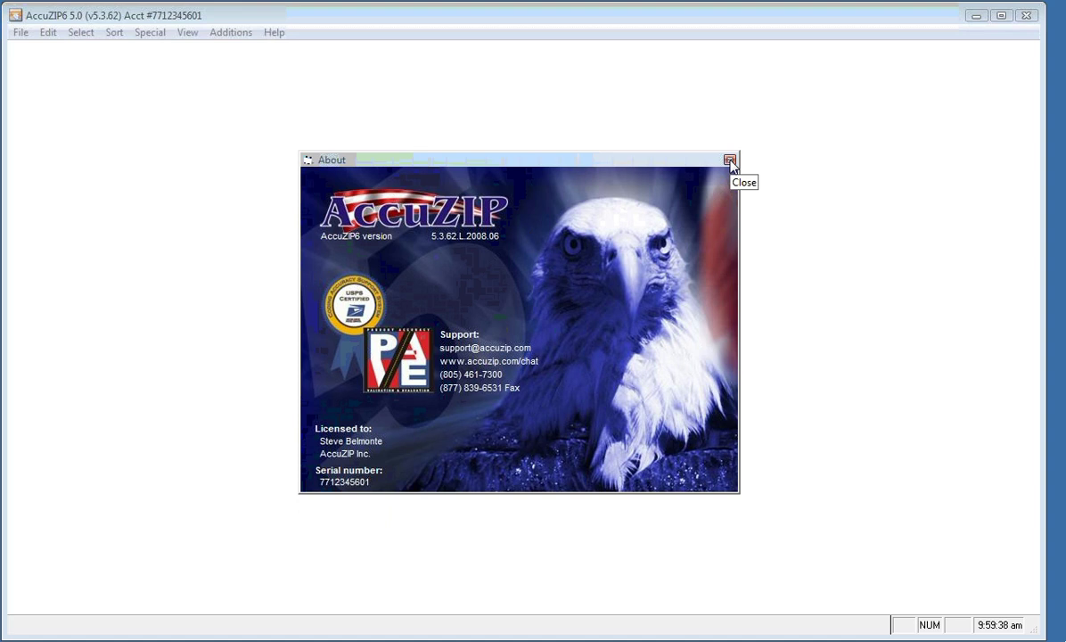
Close the About window and reopen Sample2.dbf from the recent databases list
{"action": "left_click", "coordinate": [730, 161]}
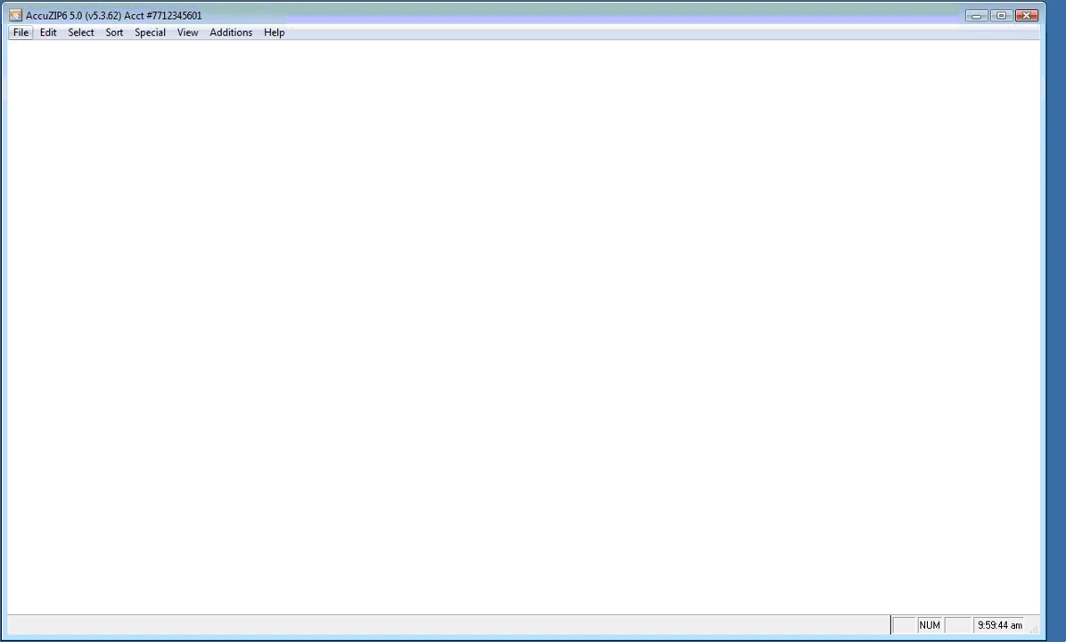
{"action": "left_click", "coordinate": [20, 33]}
{"action": "mouse_move", "coordinate": [165, 156]}
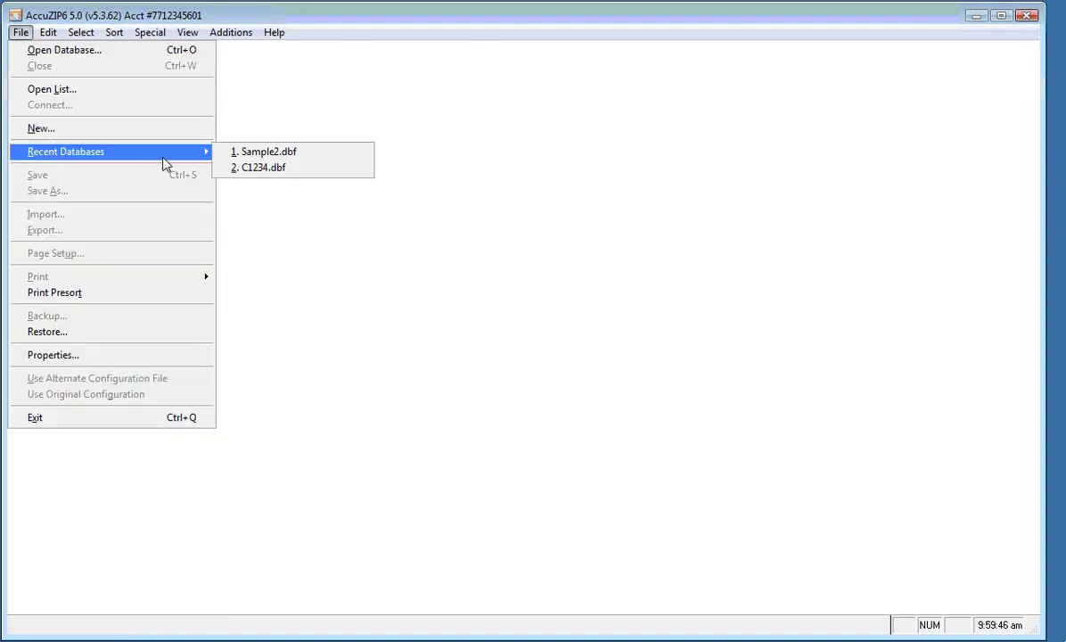
{"action": "left_click", "coordinate": [236, 151]}
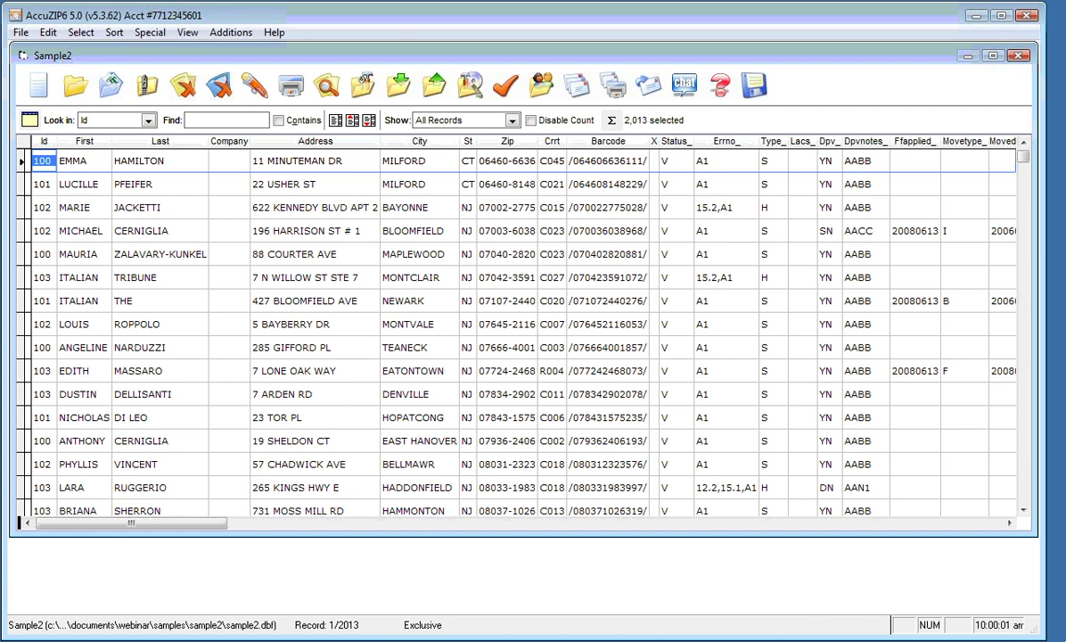
Open Print Labels from the Print Presort dialog
{"action": "left_click", "coordinate": [618, 92]}
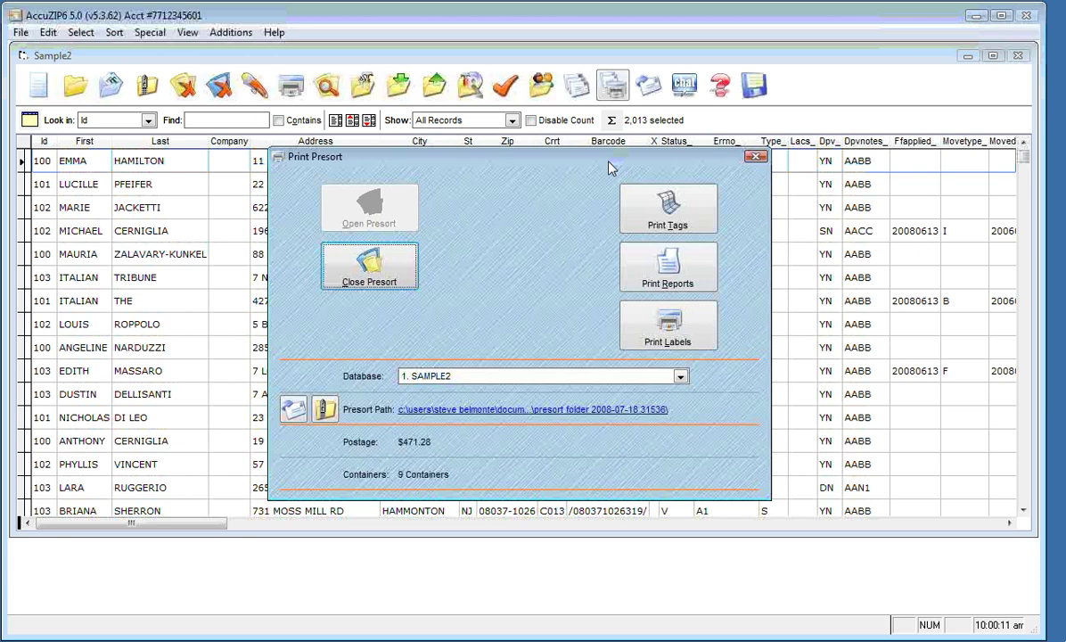
{"action": "left_click", "coordinate": [648, 346]}
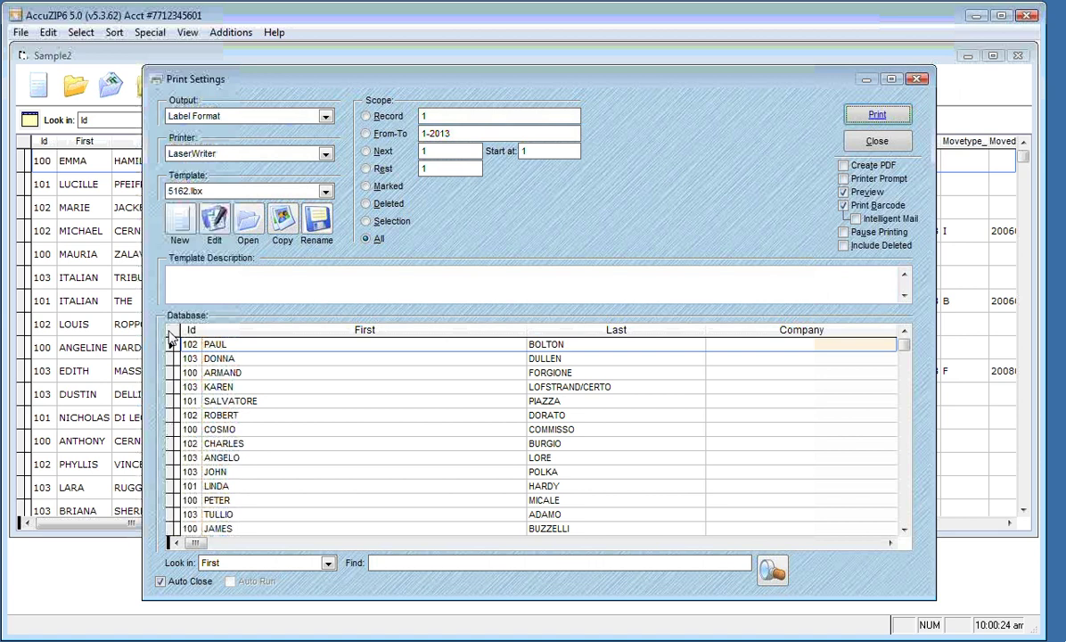
Select the DONNA record, auto-fit the grid columns, and start a new label template
{"action": "left_click", "coordinate": [222, 358]}
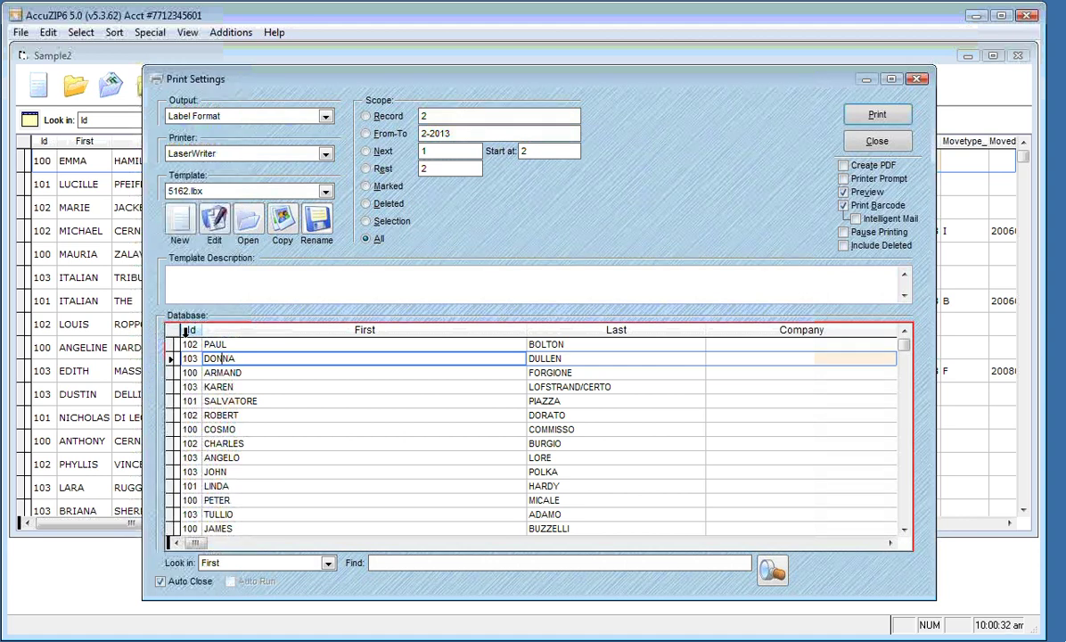
{"action": "double_click", "coordinate": [176, 334]}
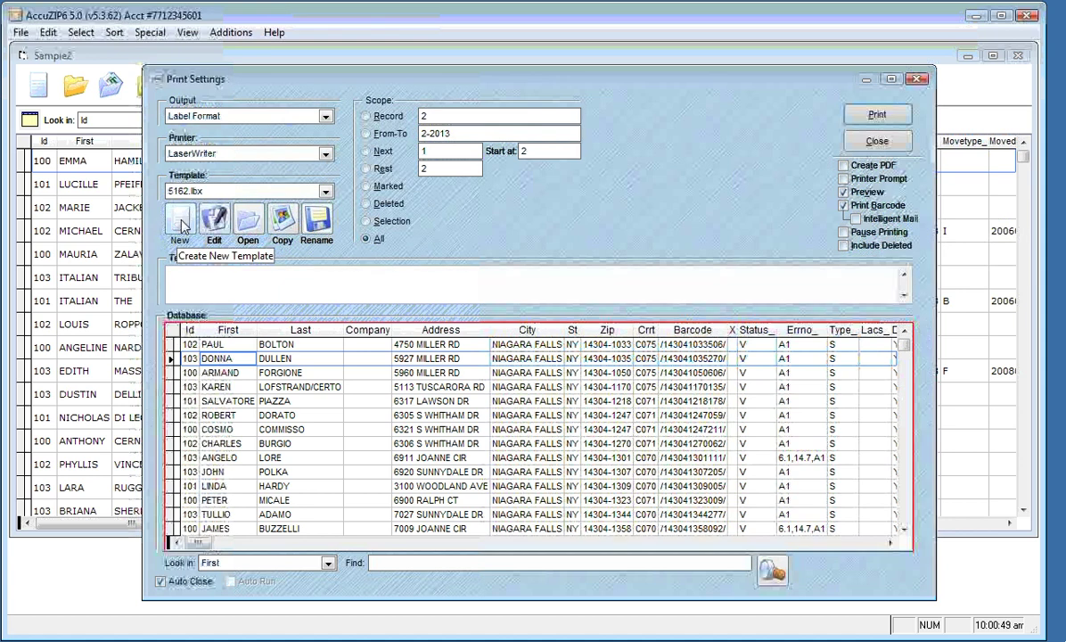
{"action": "left_click", "coordinate": [182, 228]}
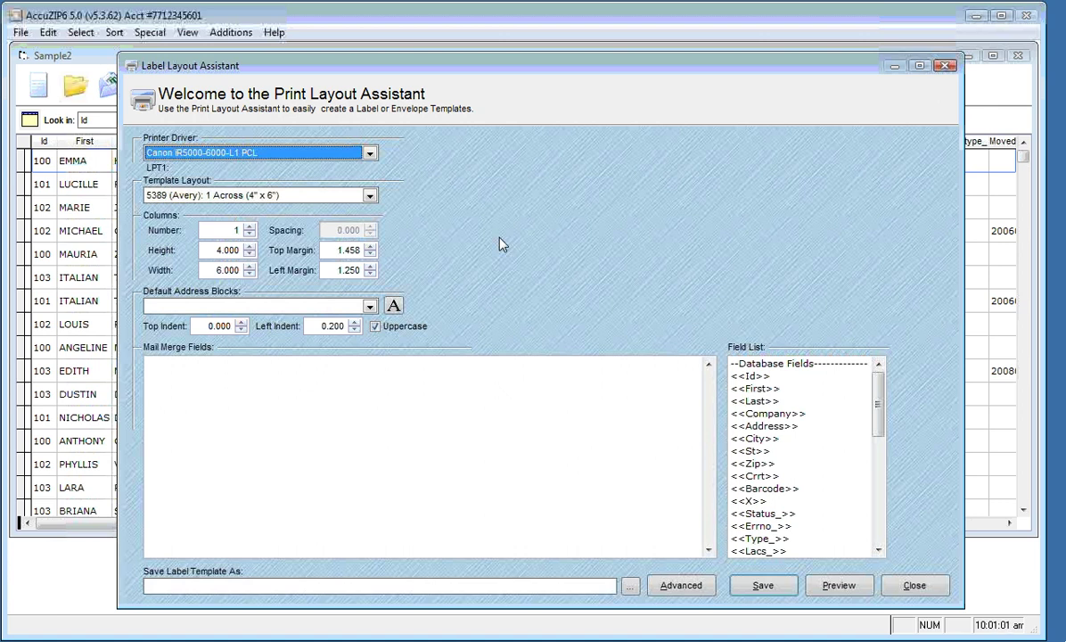
Keep the Canon iR5000-6000-L1 PCL printer driver for the template
{"action": "left_click", "coordinate": [356, 154]}
{"action": "scroll", "coordinate": [377, 195], "scroll_direction": "up", "scroll_amount": 1}
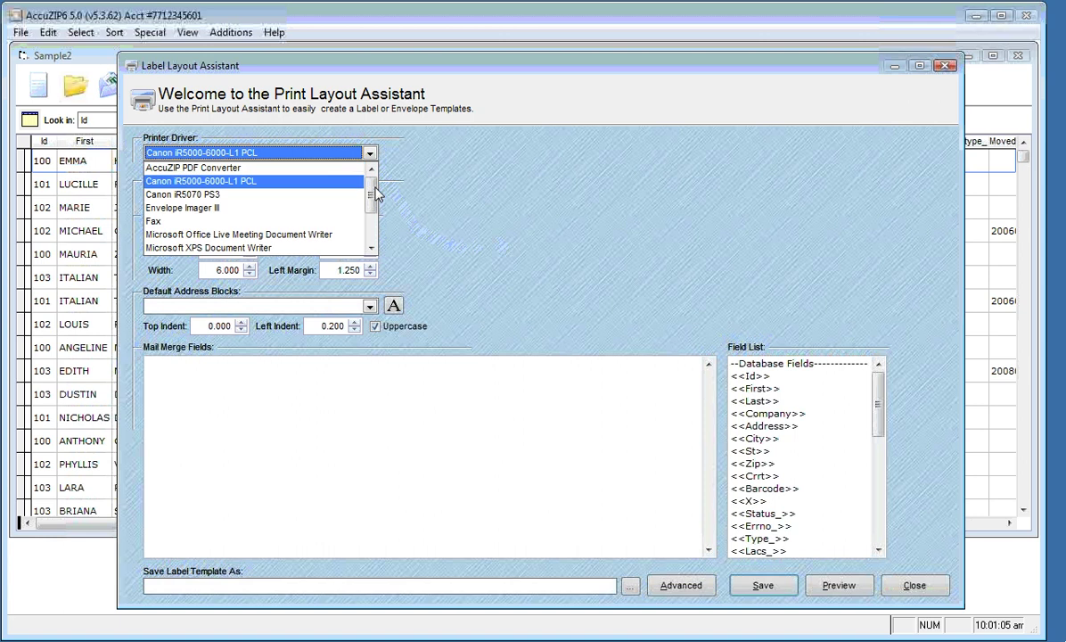
{"action": "scroll", "coordinate": [375, 194], "scroll_direction": "down", "scroll_amount": 5}
{"action": "scroll", "coordinate": [373, 194], "scroll_direction": "up", "scroll_amount": 5}
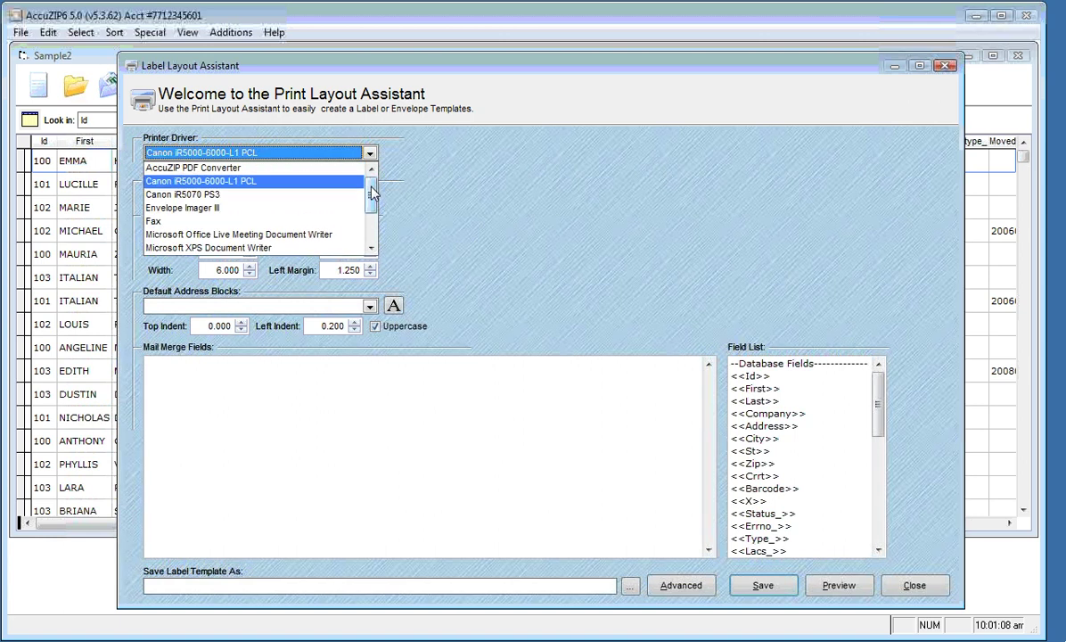
{"action": "left_click", "coordinate": [267, 182]}
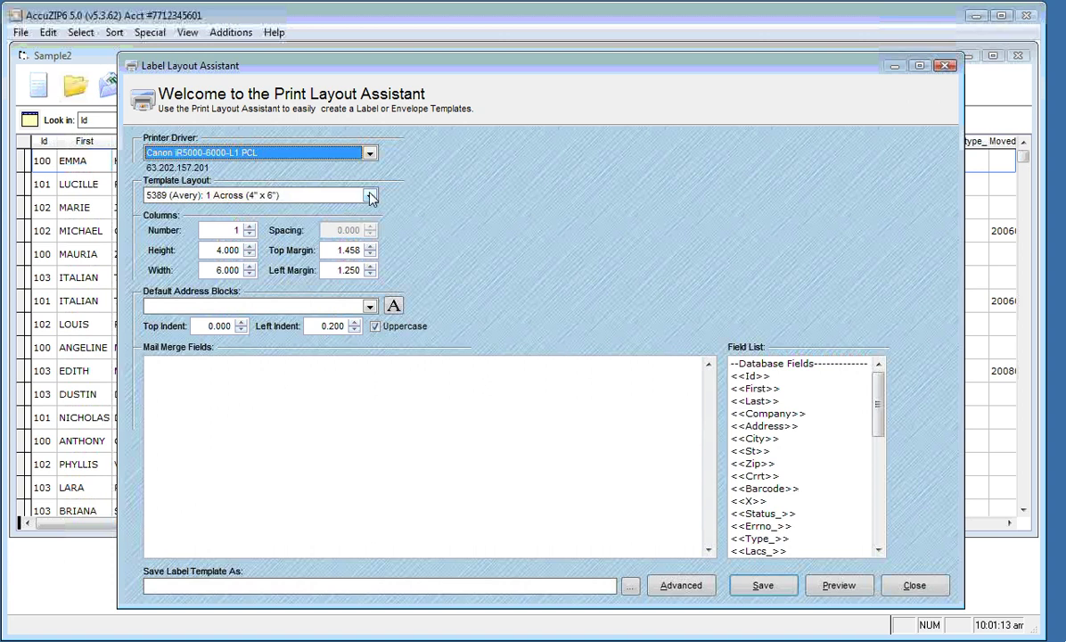
Choose the 5162 (Avery) 2 Across template layout
{"action": "left_click", "coordinate": [370, 196]}
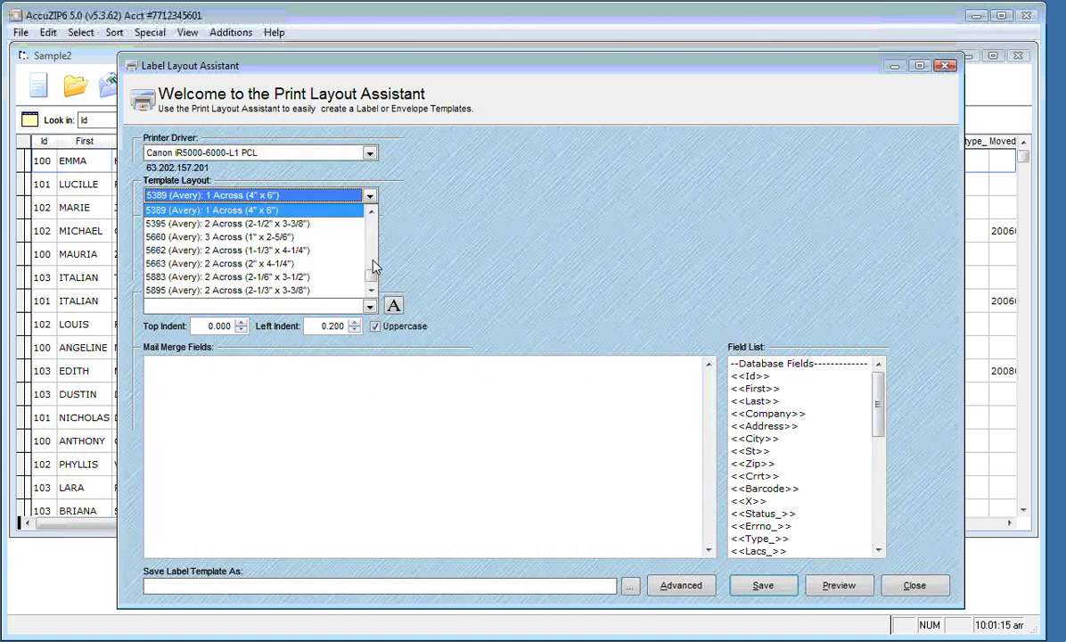
{"action": "left_click_drag", "start_coordinate": [372, 279], "coordinate": [373, 245]}
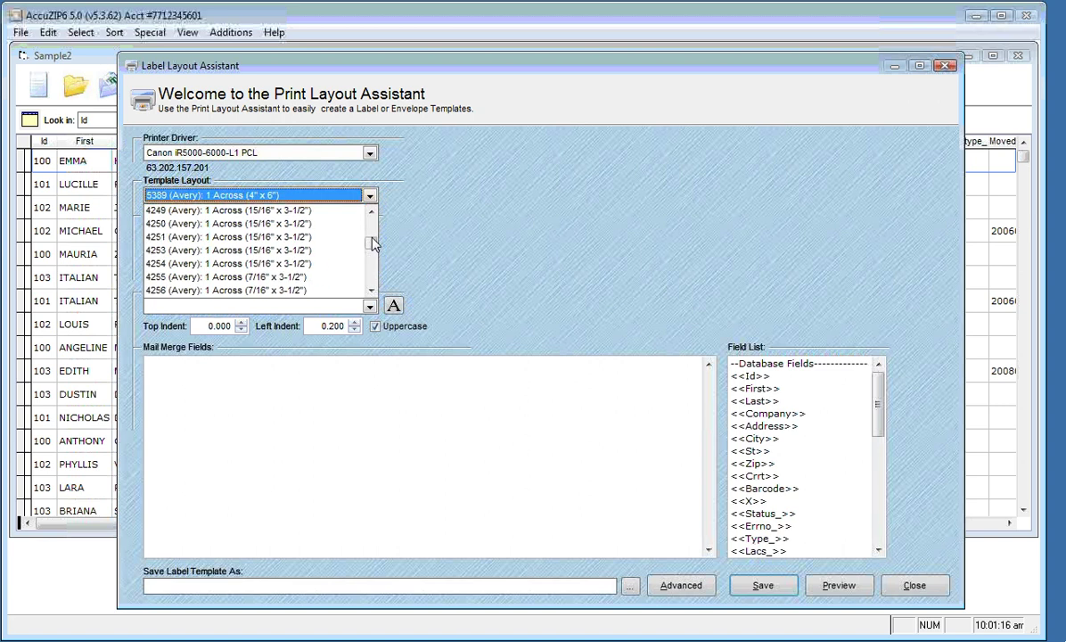
{"action": "left_click", "coordinate": [228, 210]}
{"action": "key", "text": "Up"}
{"action": "key", "text": "Up"}
{"action": "key", "text": "Up"}
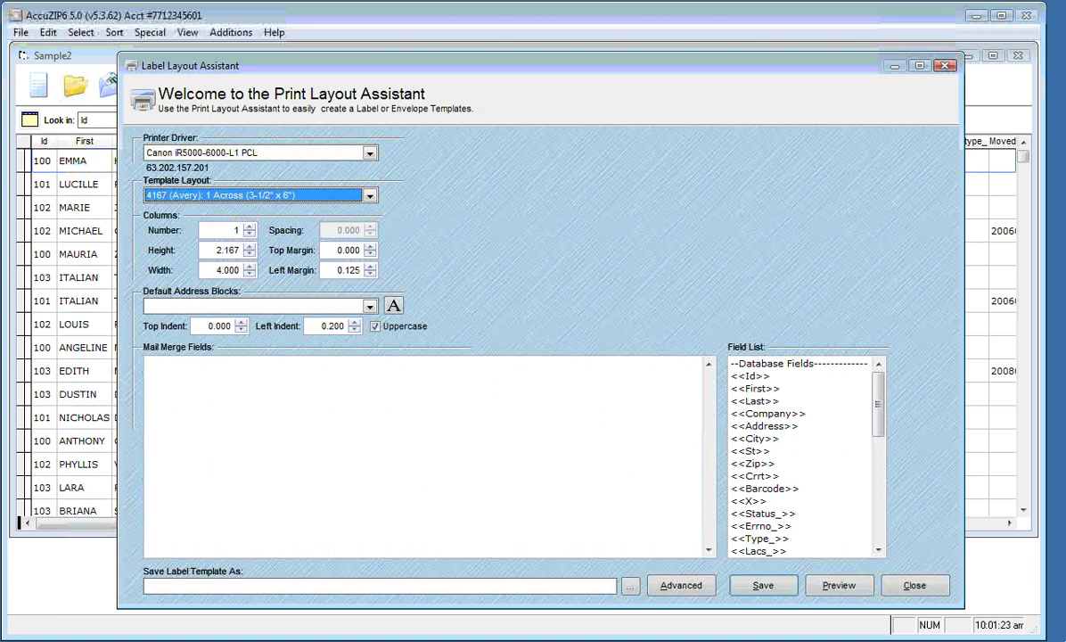
{"action": "key", "text": "Down"}
{"action": "key", "text": "Down"}
{"action": "key", "text": "Down"}
{"action": "key", "text": "Down"}
{"action": "key", "text": "Down"}
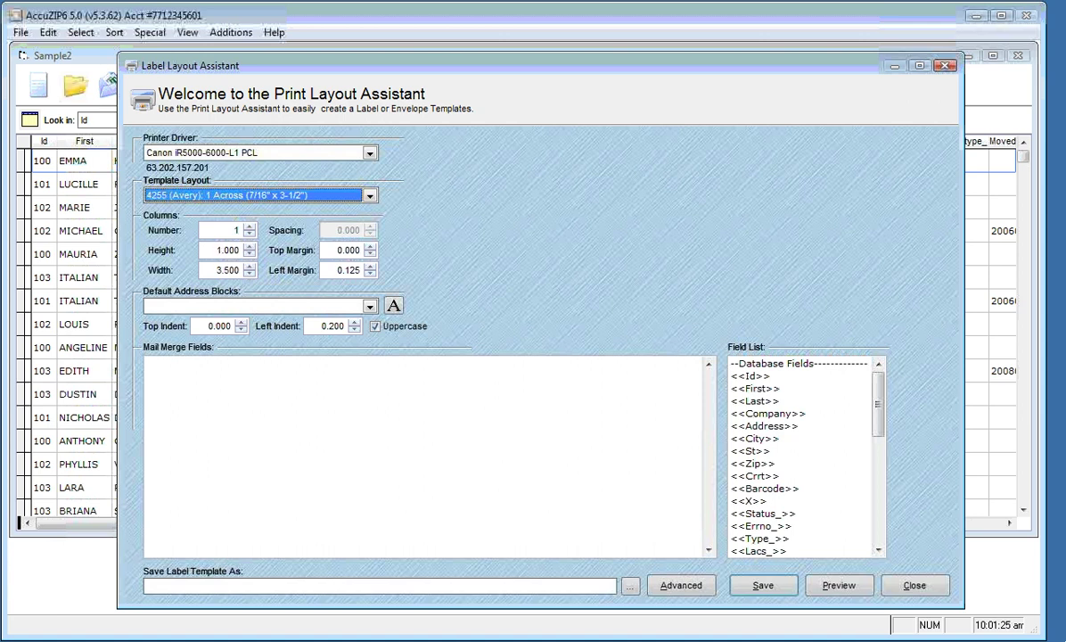
{"action": "key", "text": "Down"}
{"action": "key", "text": "Down"}
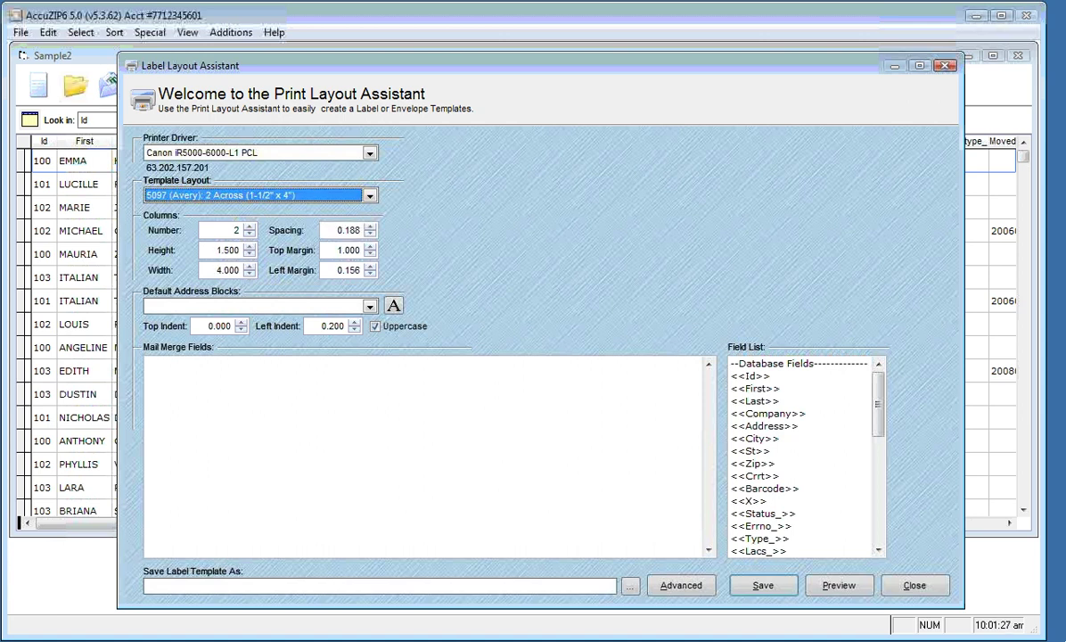
{"action": "key", "text": "Down"}
{"action": "key", "text": "Down"}
{"action": "key", "text": "Down"}
Review columns, width, spacing and margins (0.813 top, 0.156 left) for the 5162 layout
{"action": "key", "text": "Tab"}
{"action": "key", "text": "Tab"}
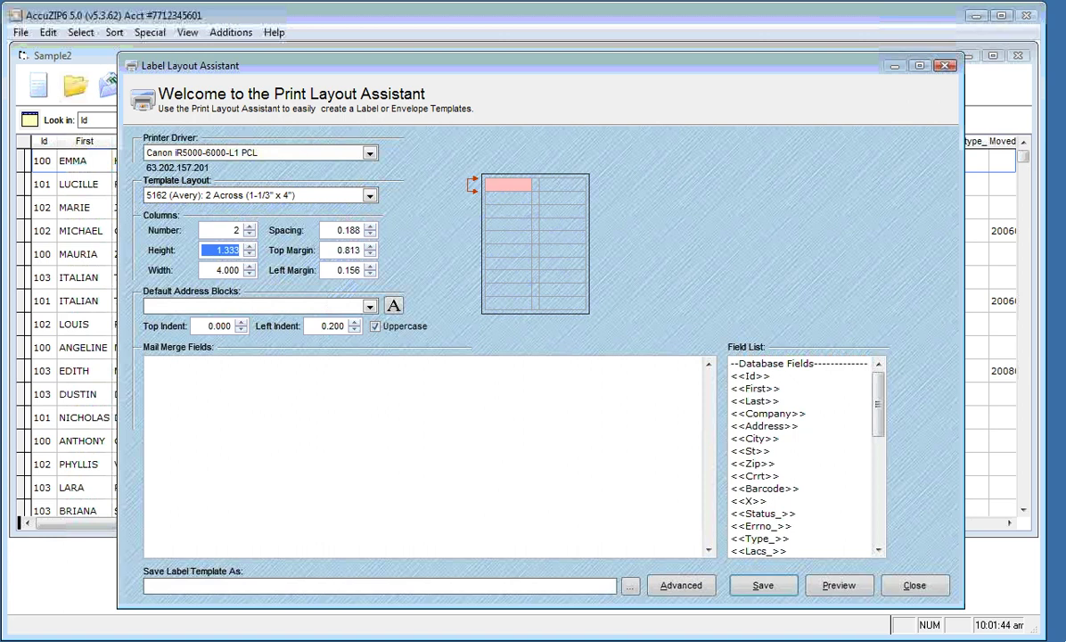
{"action": "key", "text": "Tab"}
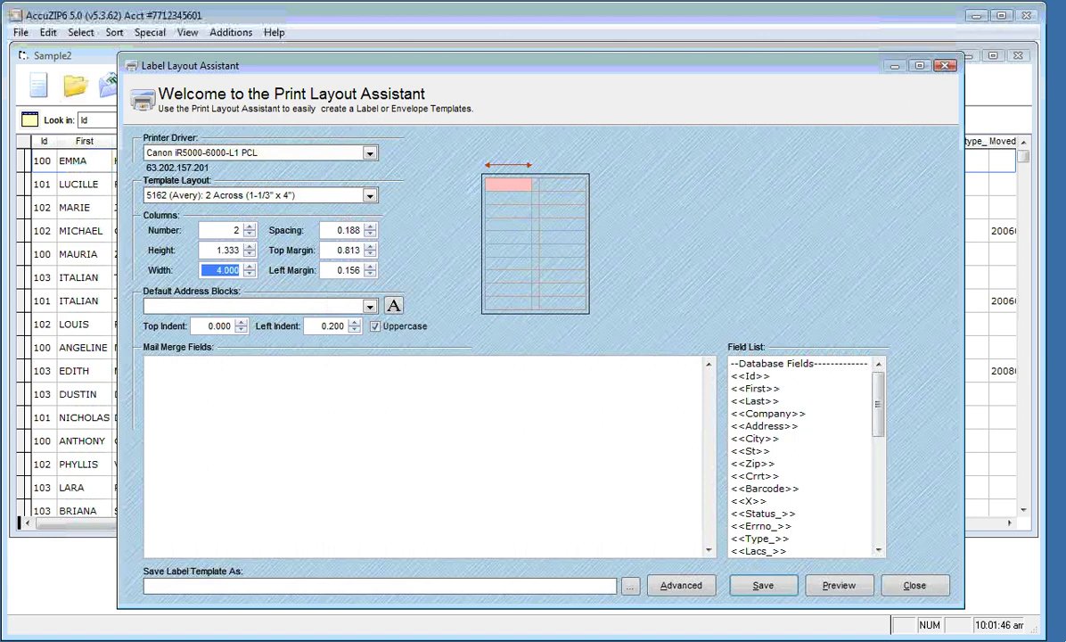
{"action": "key", "text": "Tab"}
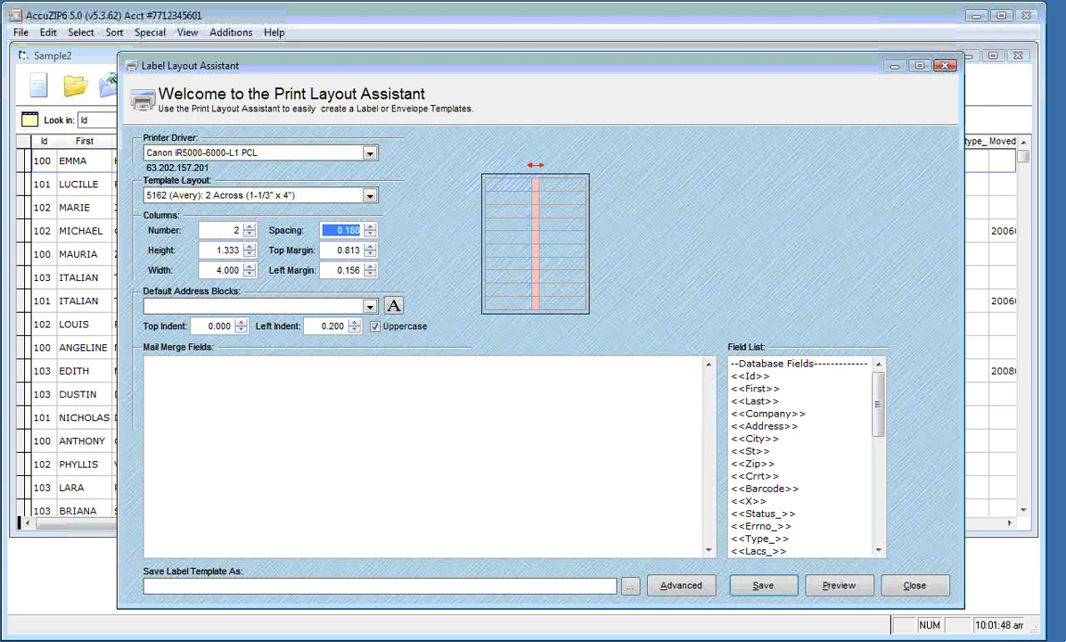
{"action": "key", "text": "Tab"}
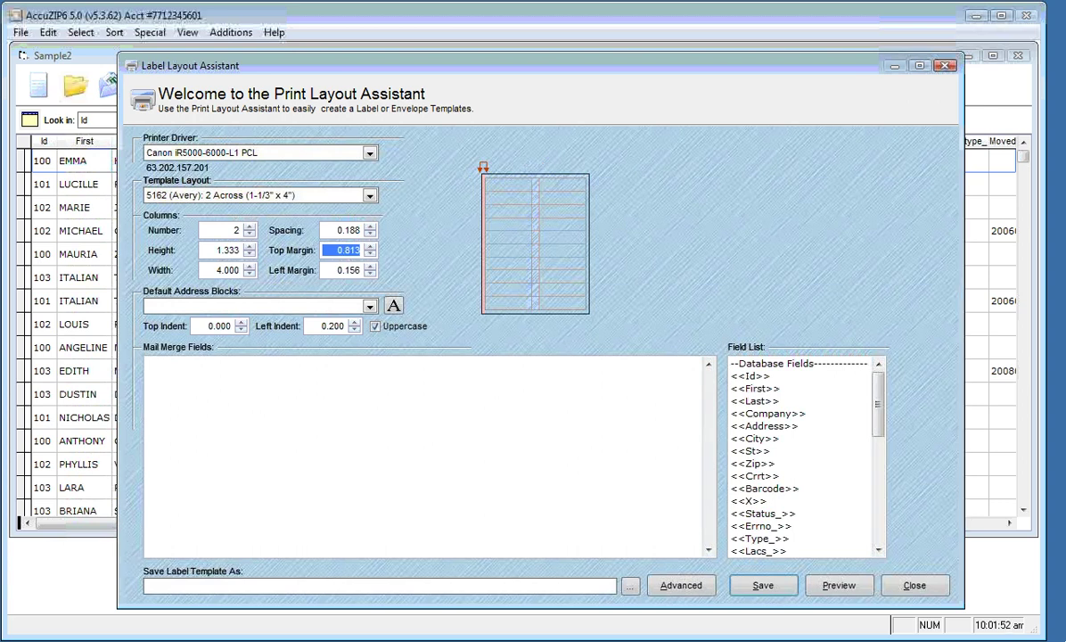
{"action": "key", "text": "Tab"}
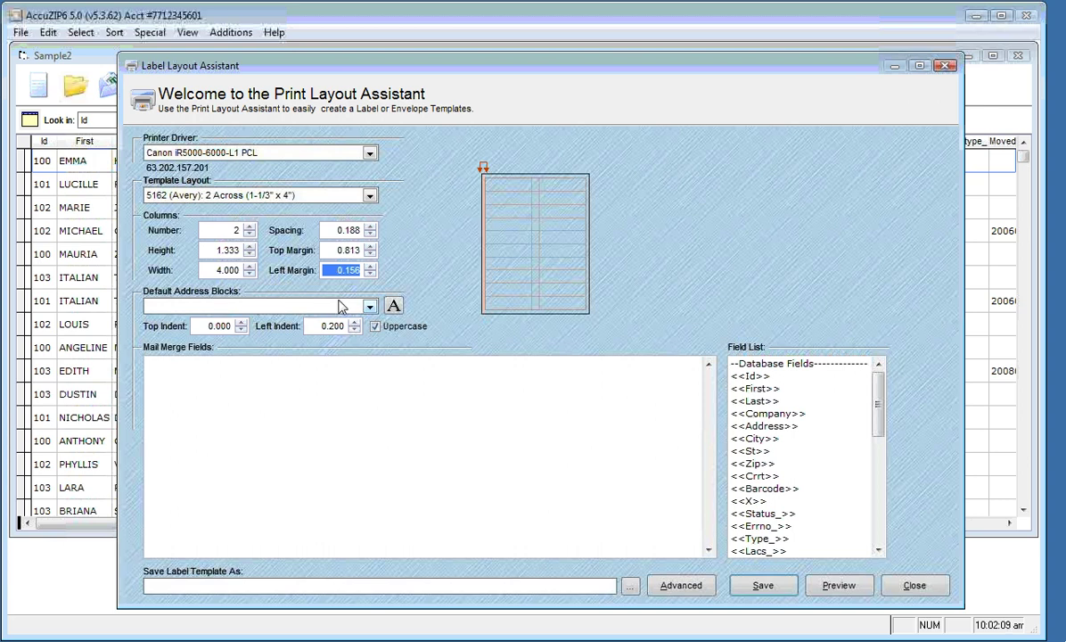
{"action": "left_click", "coordinate": [370, 307]}
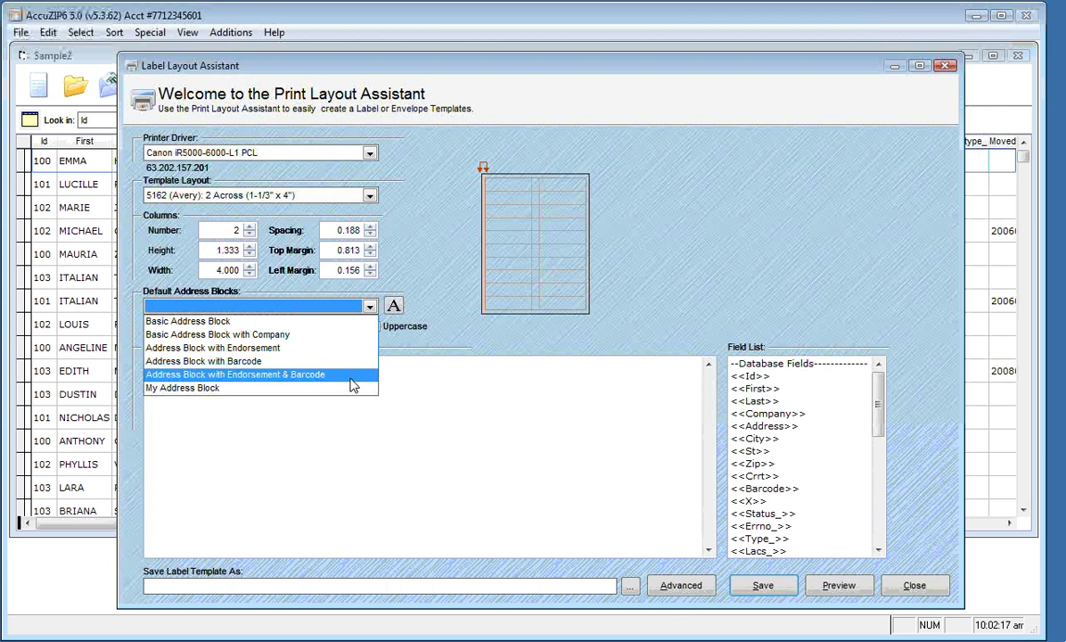
{"action": "left_click", "coordinate": [354, 375]}
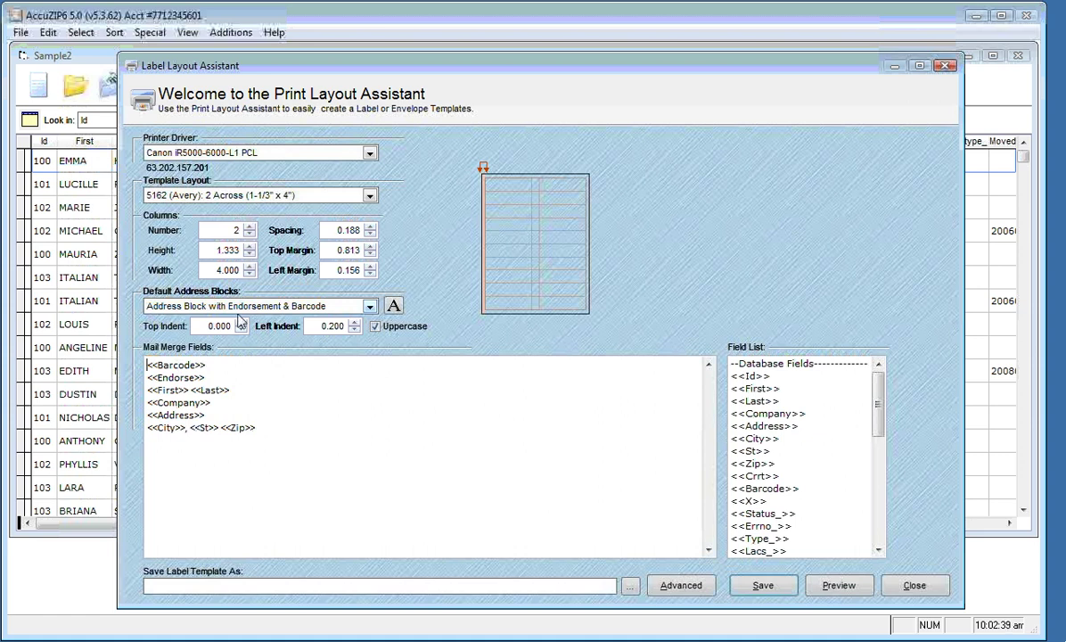
{"action": "left_click", "coordinate": [393, 306]}
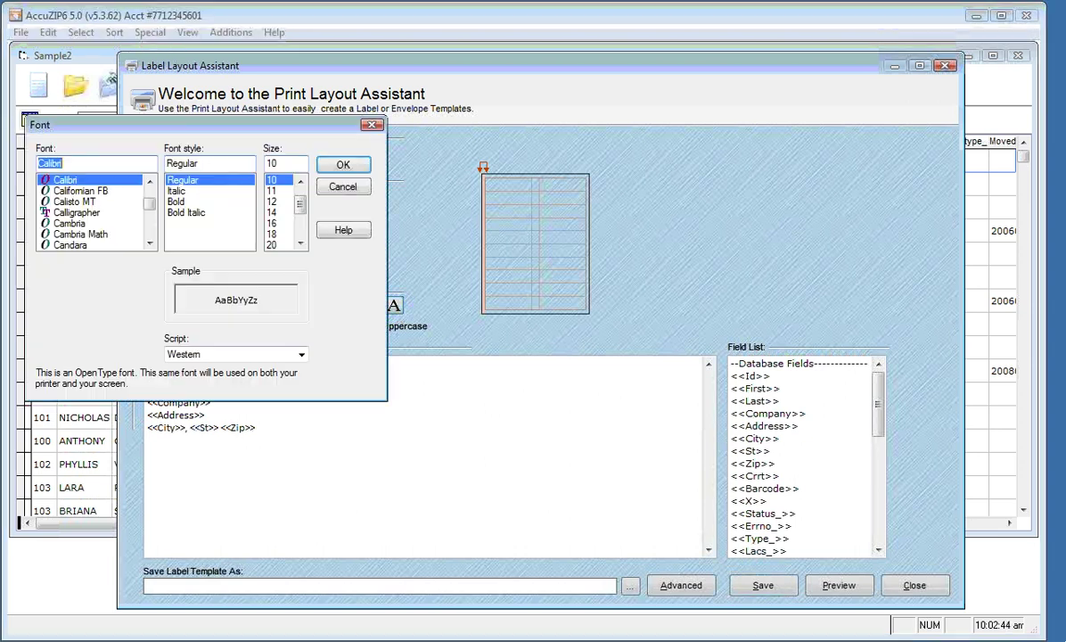
{"action": "left_click", "coordinate": [149, 243]}
{"action": "left_click", "coordinate": [149, 244]}
{"action": "left_click", "coordinate": [149, 243]}
{"action": "left_click", "coordinate": [150, 182]}
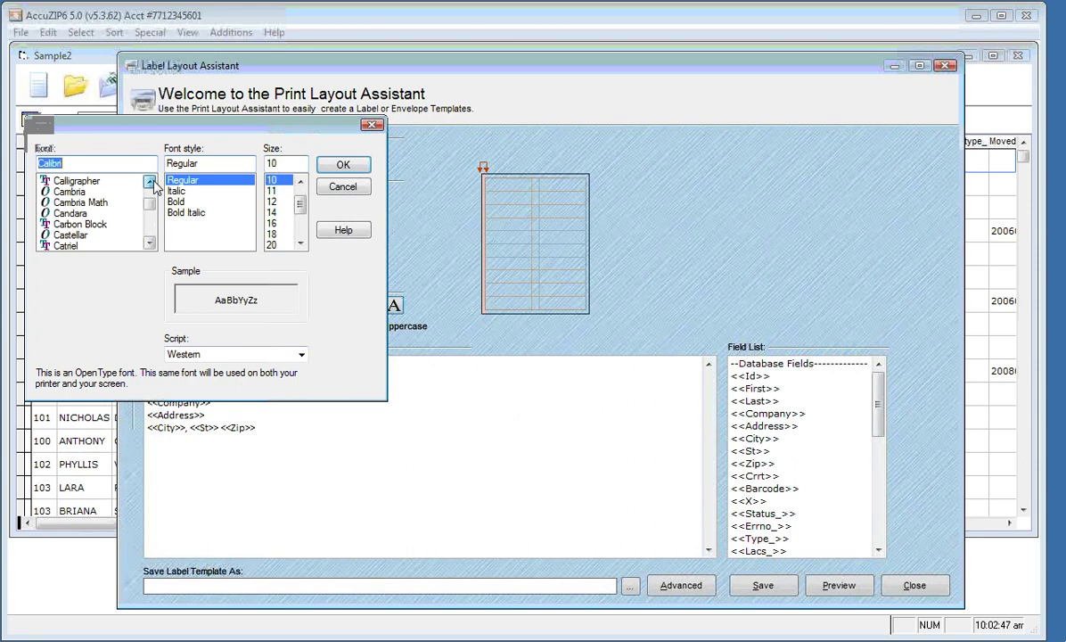
{"action": "left_click", "coordinate": [150, 182]}
{"action": "left_click", "coordinate": [150, 182]}
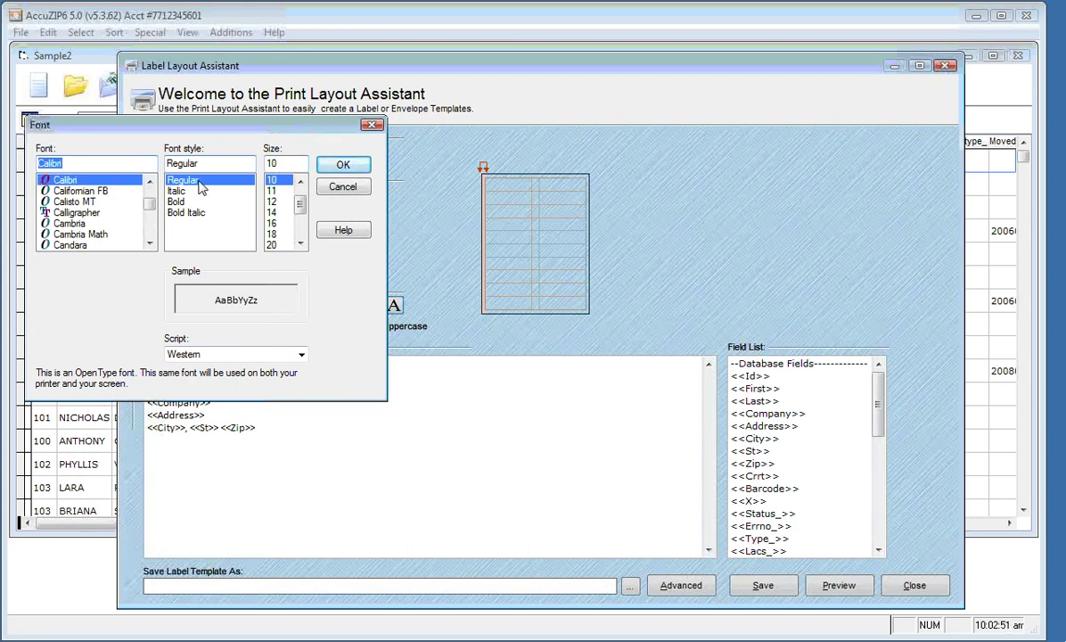
{"action": "left_click", "coordinate": [343, 166]}
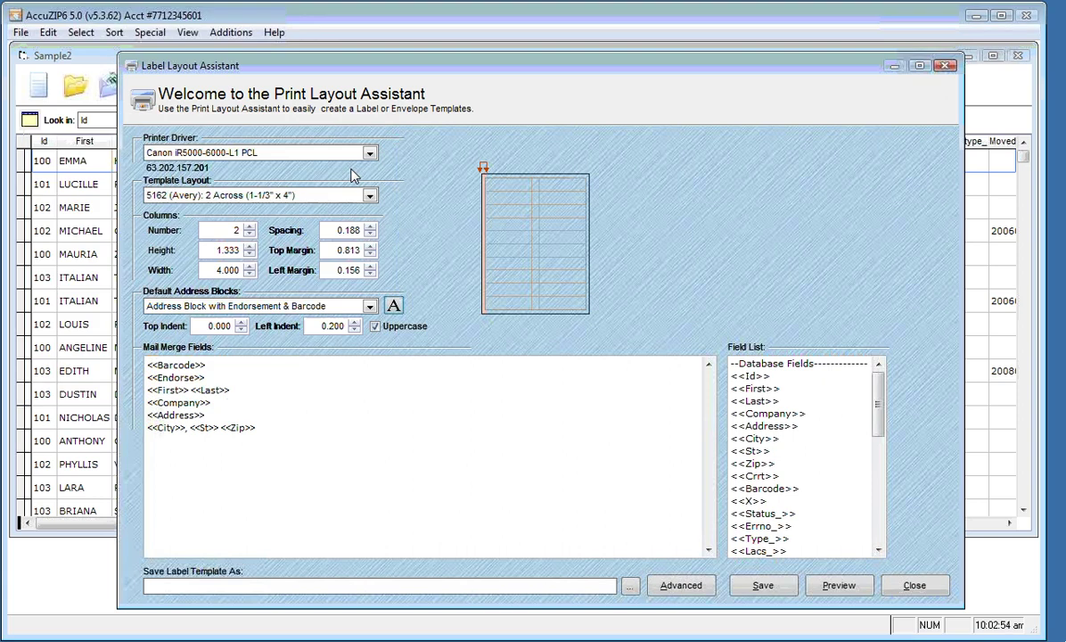
{"action": "left_click", "coordinate": [376, 327]}
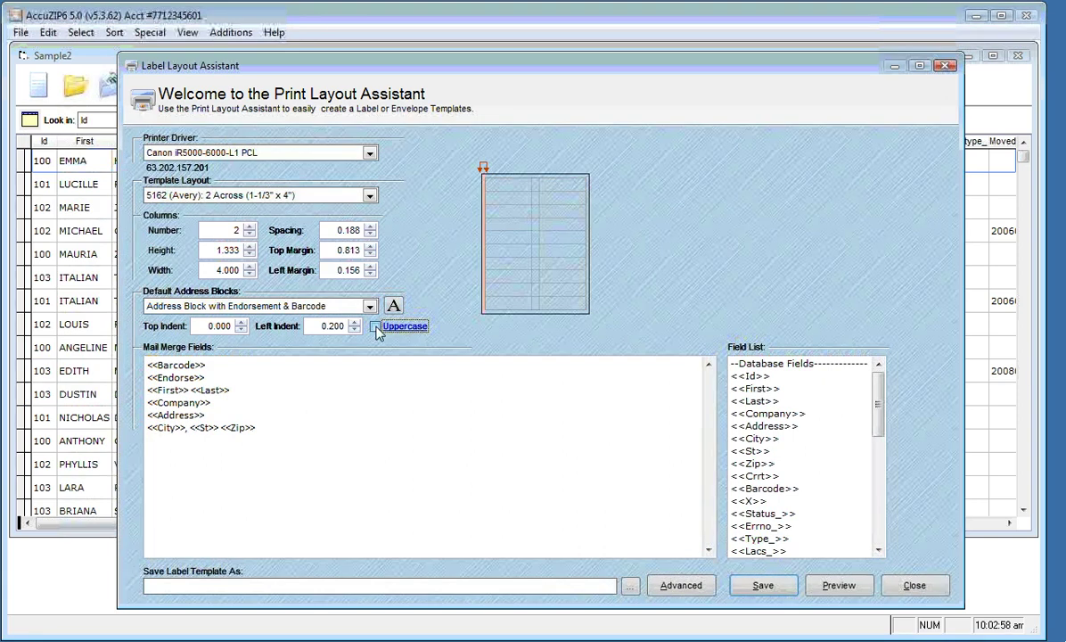
{"action": "left_click", "coordinate": [375, 328]}
{"action": "left_click", "coordinate": [304, 379]}
Add Sequence, Traymark_ and Pkgmark_ fields to the endorsement line, spaced apart
{"action": "left_click", "coordinate": [784, 414]}
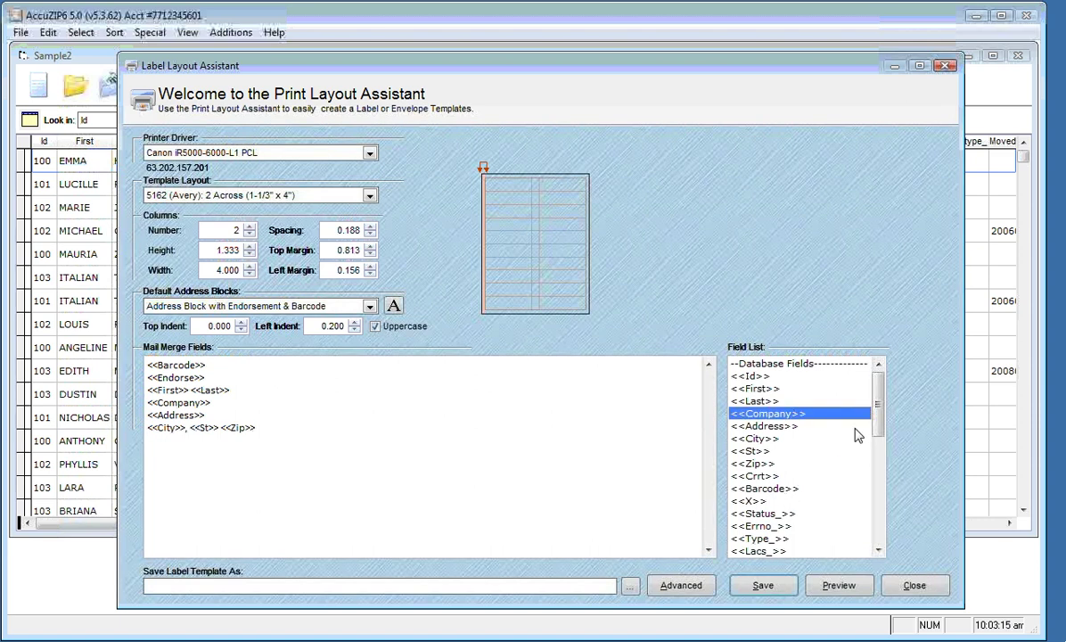
{"action": "left_click_drag", "start_coordinate": [879, 409], "coordinate": [878, 522]}
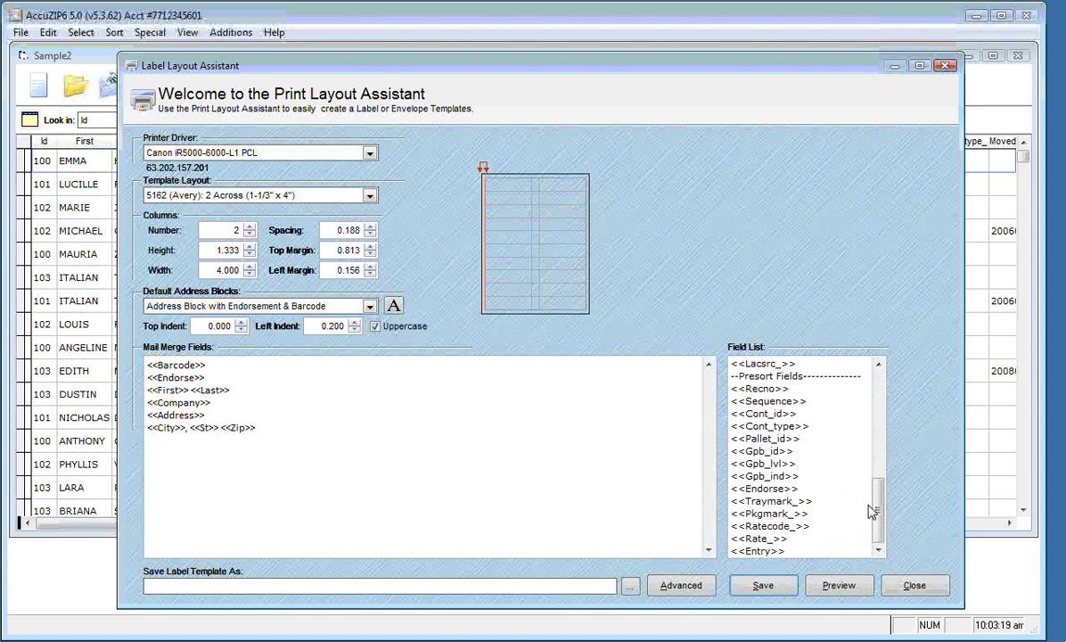
{"action": "left_click", "coordinate": [763, 390]}
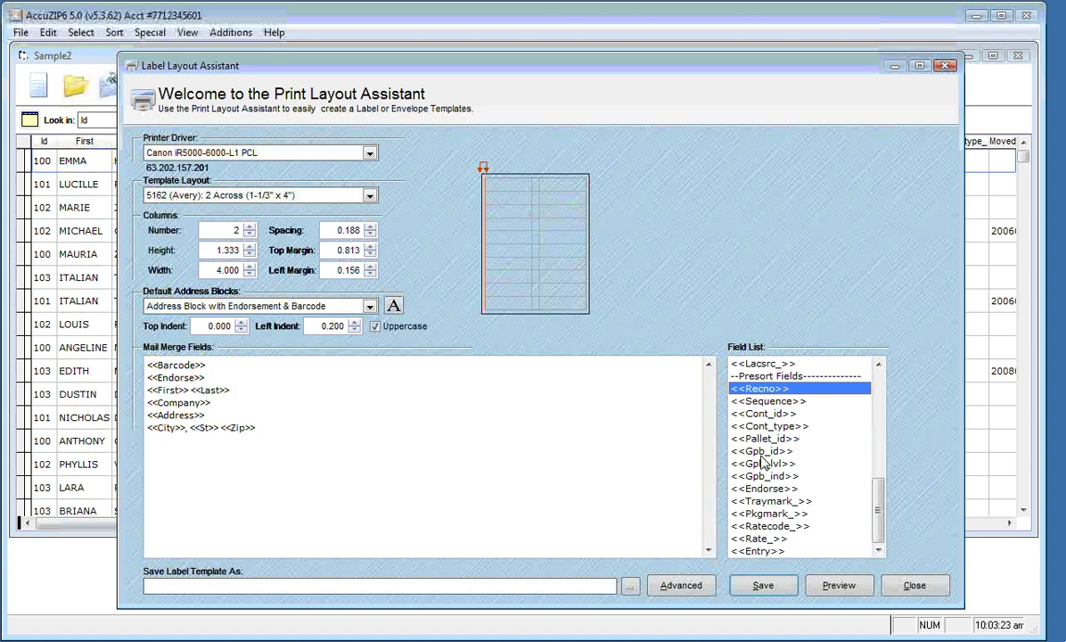
{"action": "left_click", "coordinate": [761, 403]}
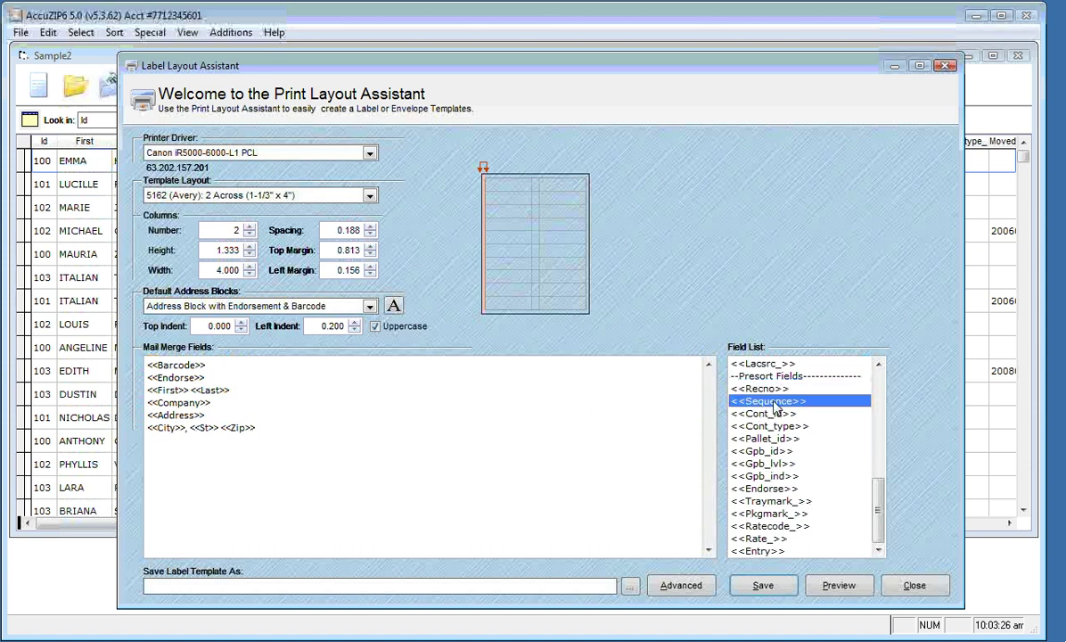
{"action": "left_click_drag", "start_coordinate": [762, 411], "coordinate": [148, 378]}
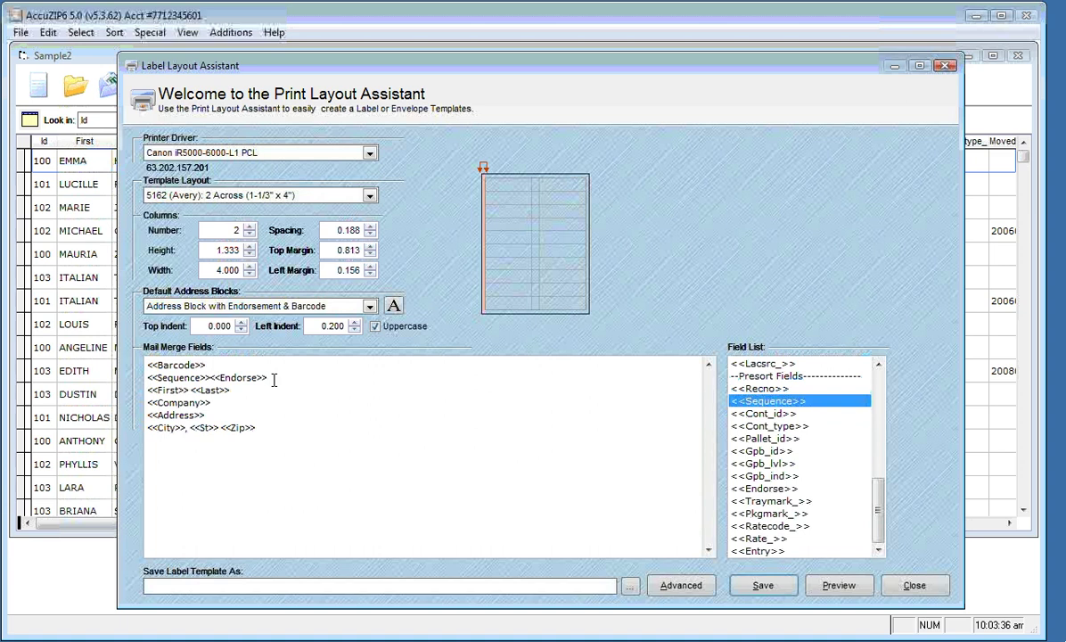
{"action": "left_click", "coordinate": [760, 503]}
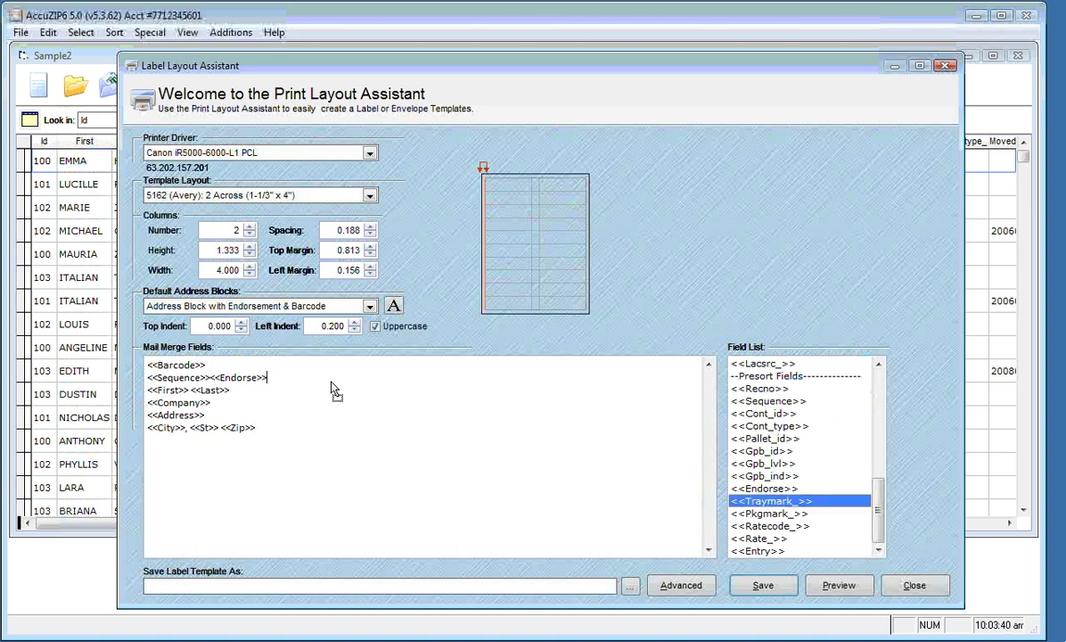
{"action": "left_click_drag", "start_coordinate": [319, 383], "coordinate": [321, 382]}
{"action": "left_click_drag", "start_coordinate": [770, 513], "coordinate": [339, 378]}
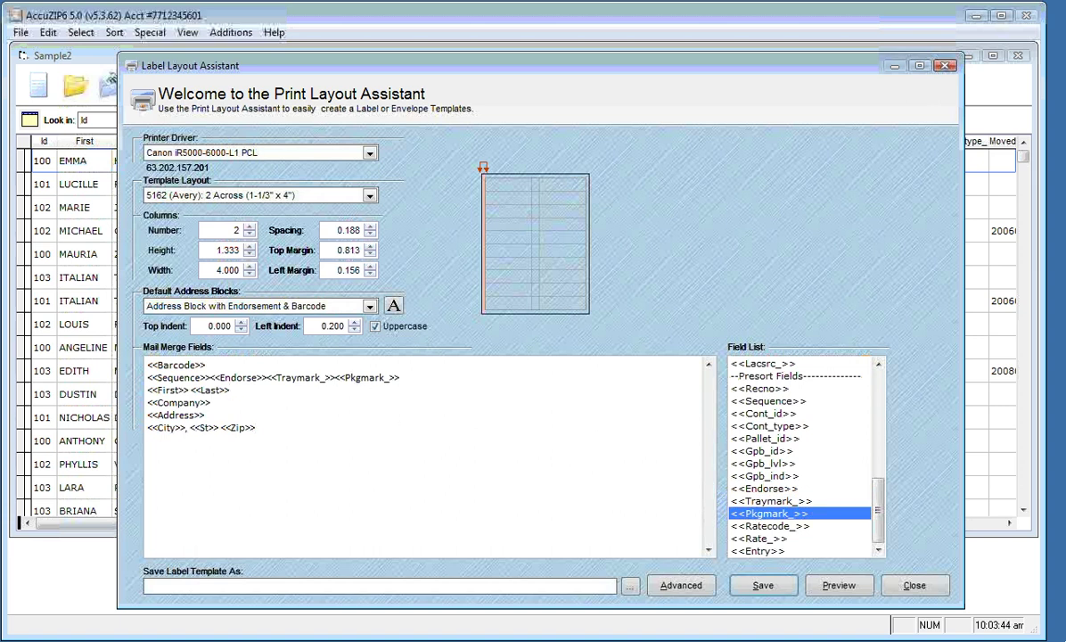
{"action": "left_click", "coordinate": [266, 378]}
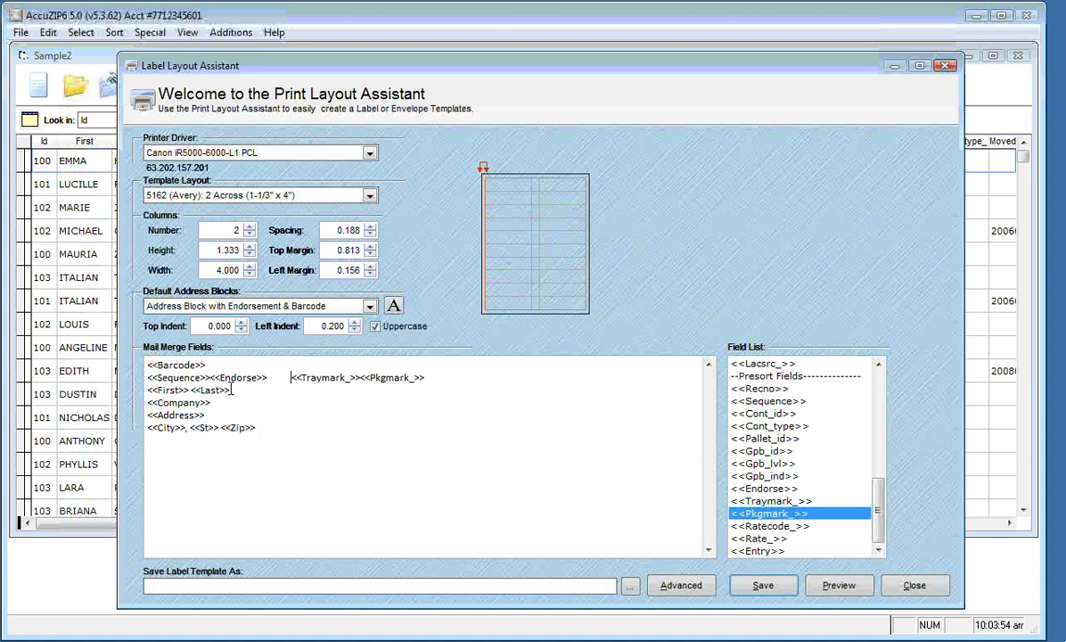
Add a CURRENT RESIDENT line below the name line
{"action": "left_click", "coordinate": [292, 392]}
{"action": "key", "text": "Return"}
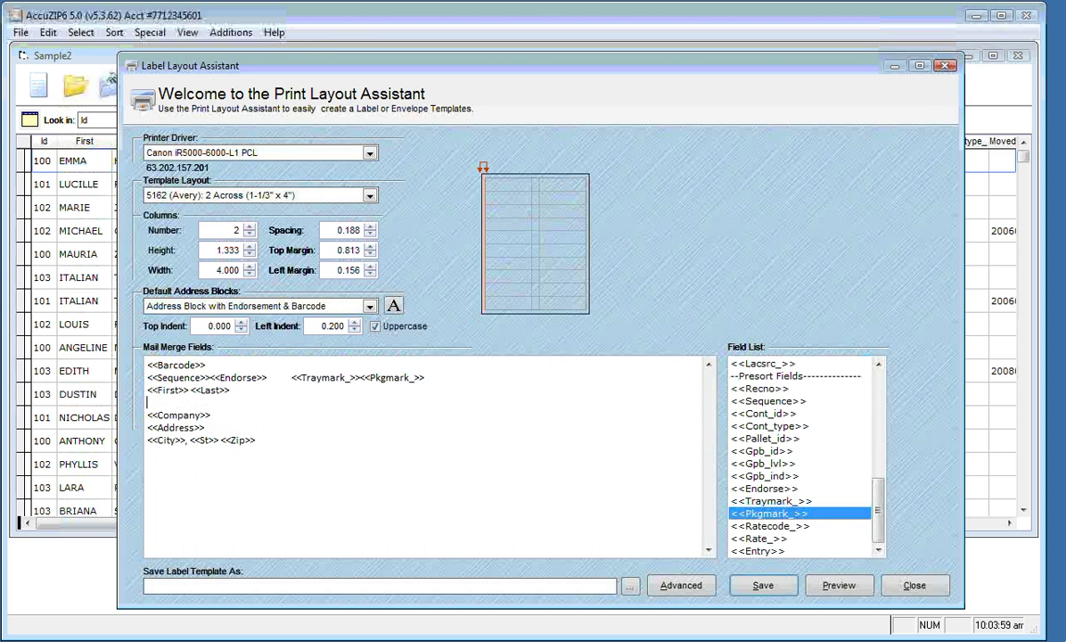
{"action": "key", "text": "Caps_Lock"}
{"action": "key", "text": "Caps_Lock"}
{"action": "type", "text": "c"}
{"action": "key", "text": "BackSpace"}
{"action": "key", "text": "Caps_Lock"}
{"action": "type", "text": "CURRENT RESIDENT"}
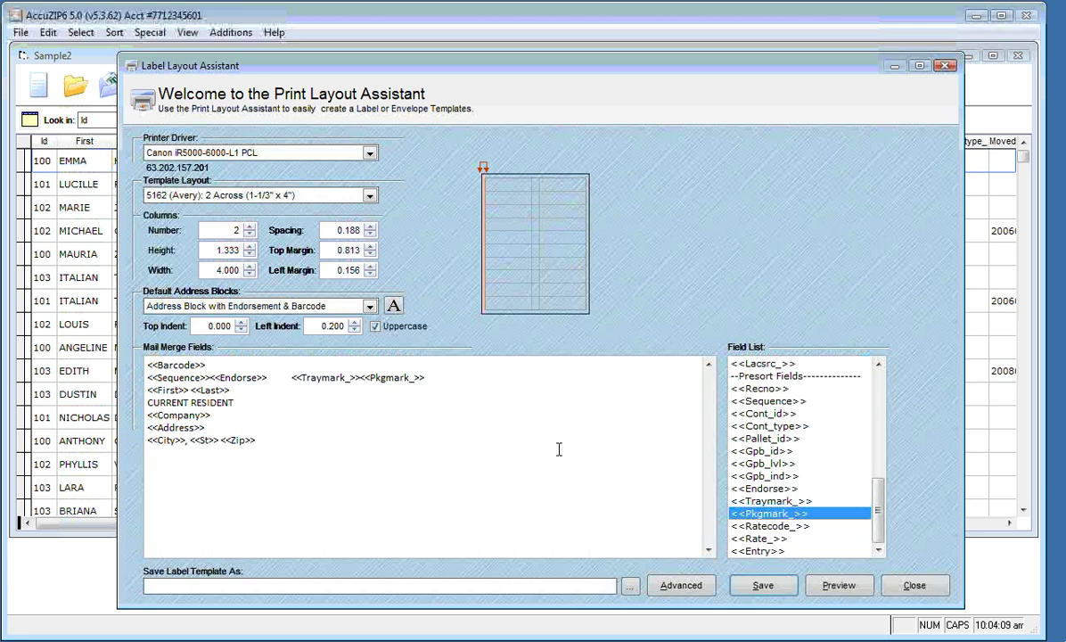
{"action": "left_click", "coordinate": [817, 586]}
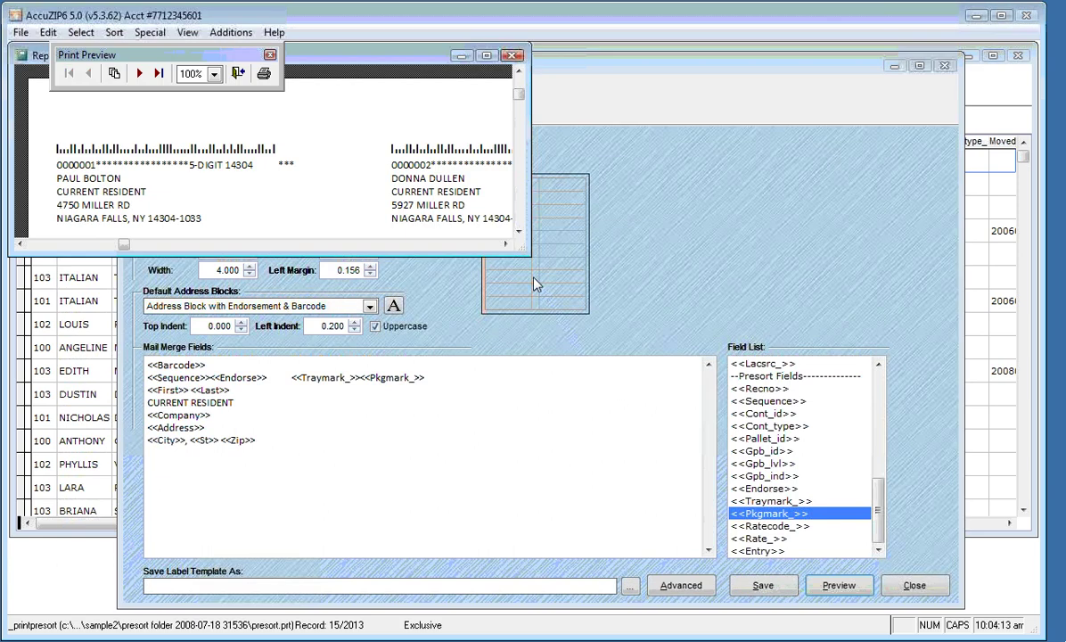
{"action": "left_click_drag", "start_coordinate": [530, 257], "coordinate": [695, 588]}
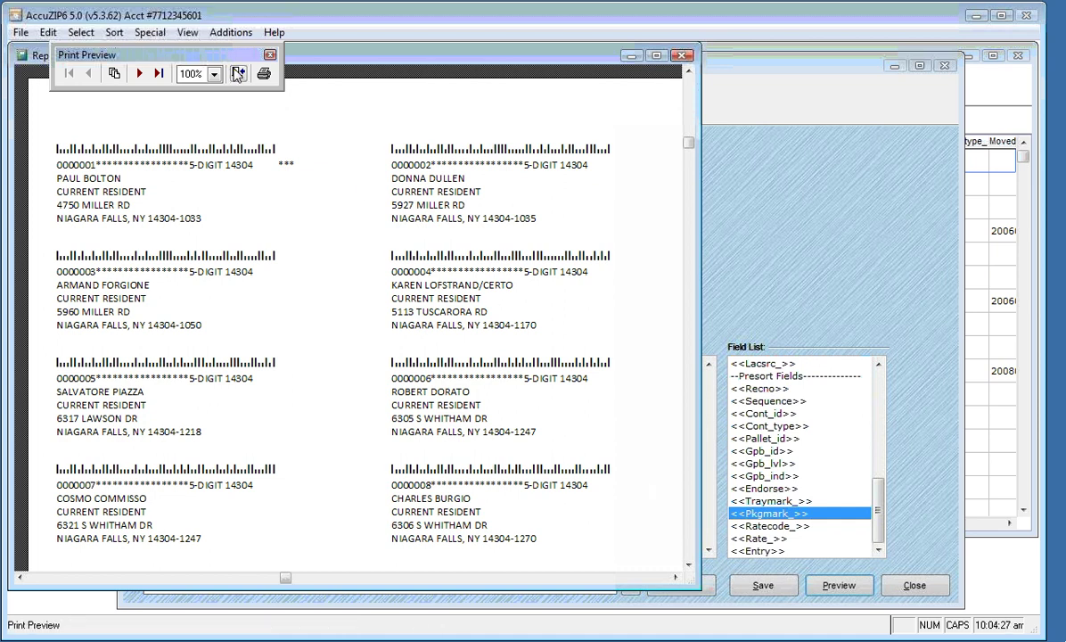
{"action": "left_click", "coordinate": [235, 74]}
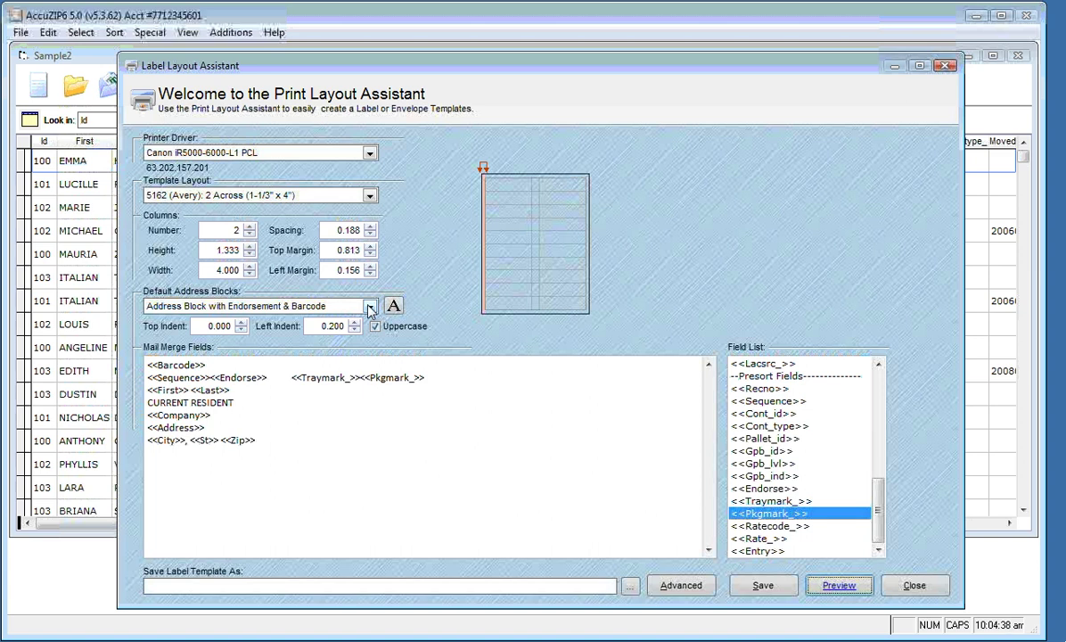
Choose My Address Block as the default address block and confirm saving the layout
{"action": "left_click", "coordinate": [369, 307]}
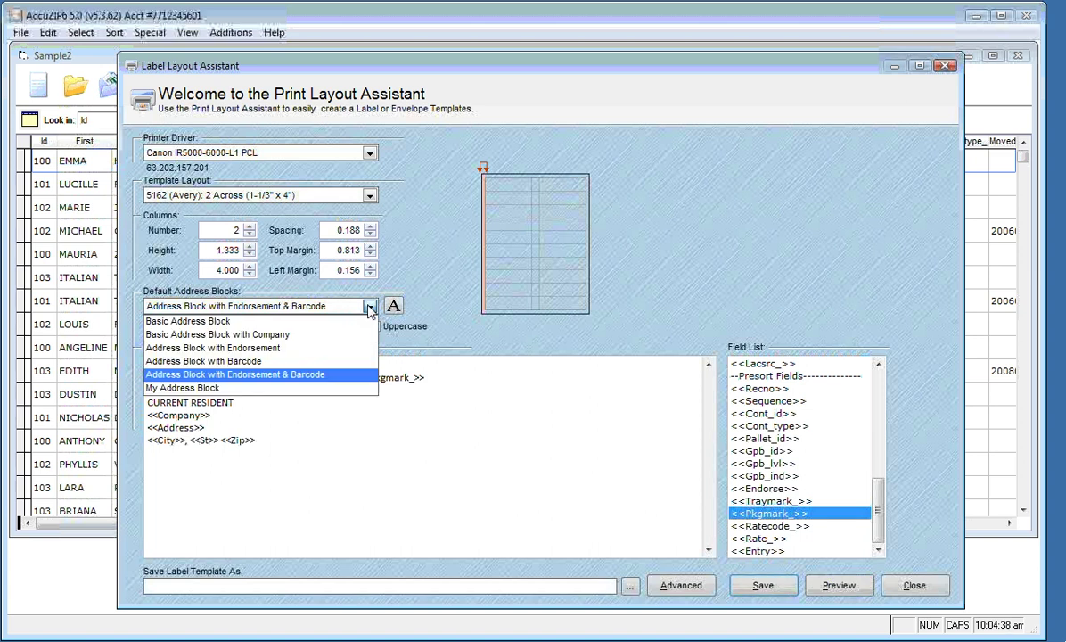
{"action": "left_click", "coordinate": [344, 389]}
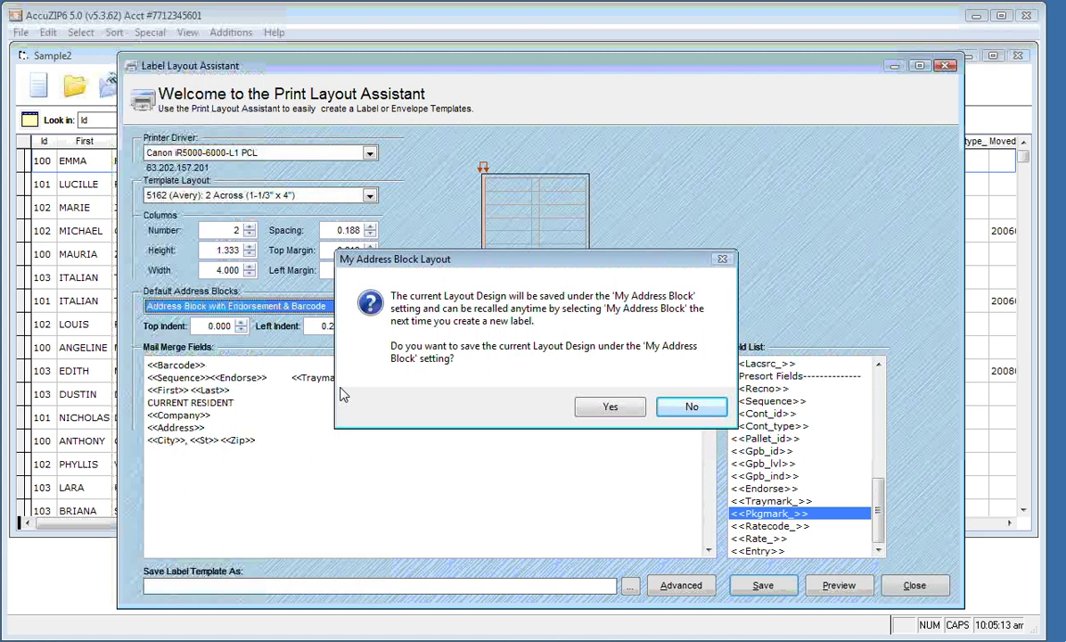
{"action": "left_click", "coordinate": [591, 410]}
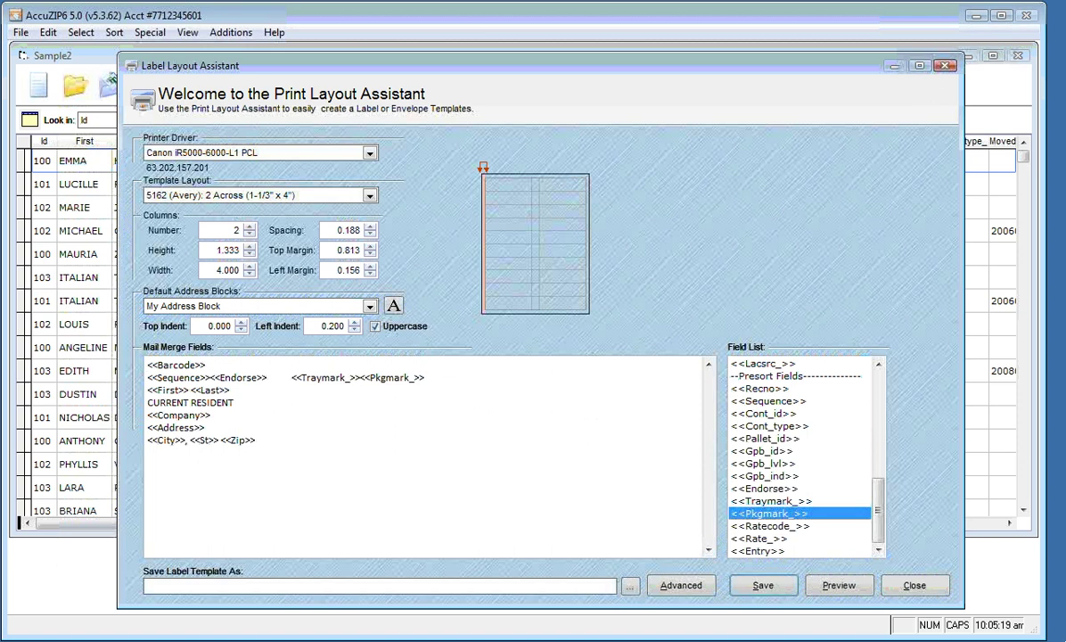
Save the template file under the name '5162 My Label.lbx'
{"action": "left_click", "coordinate": [752, 588]}
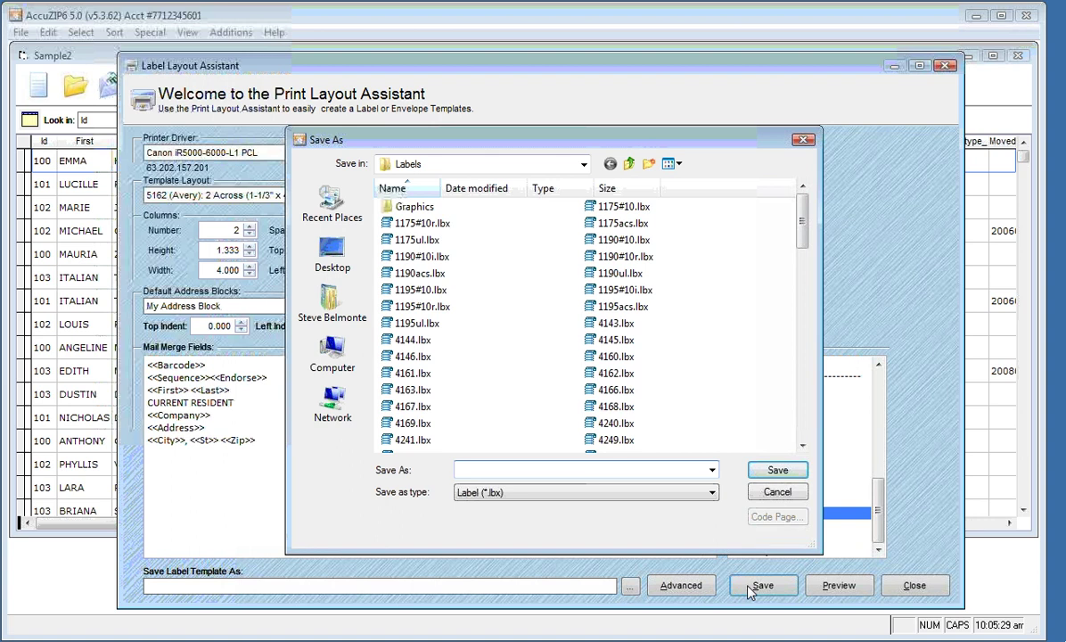
{"action": "type", "text": "5162 "}
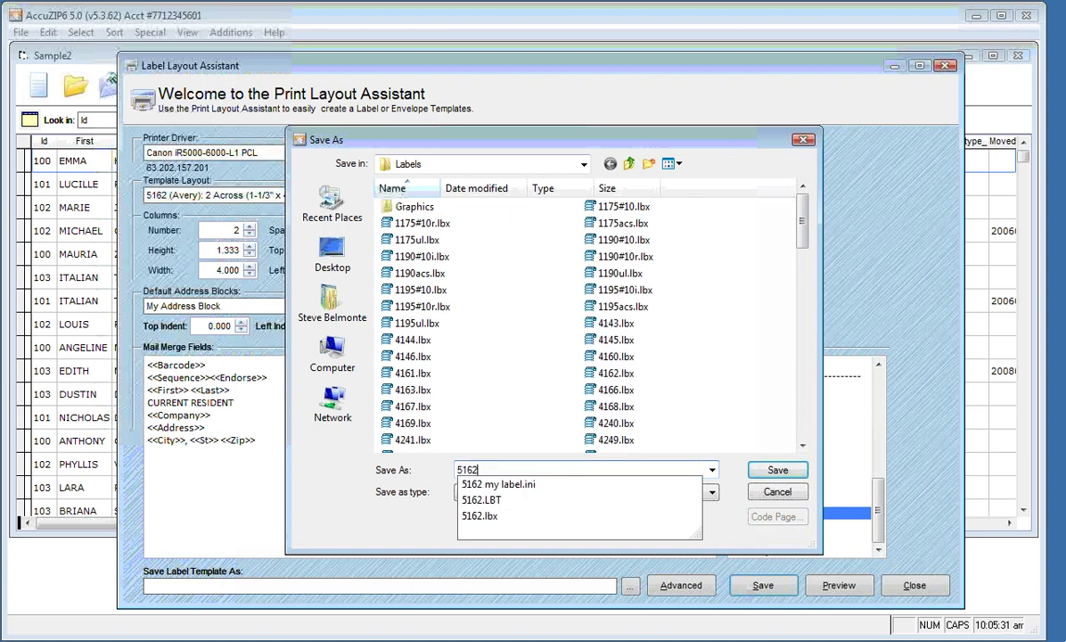
{"action": "type", "text": "My "}
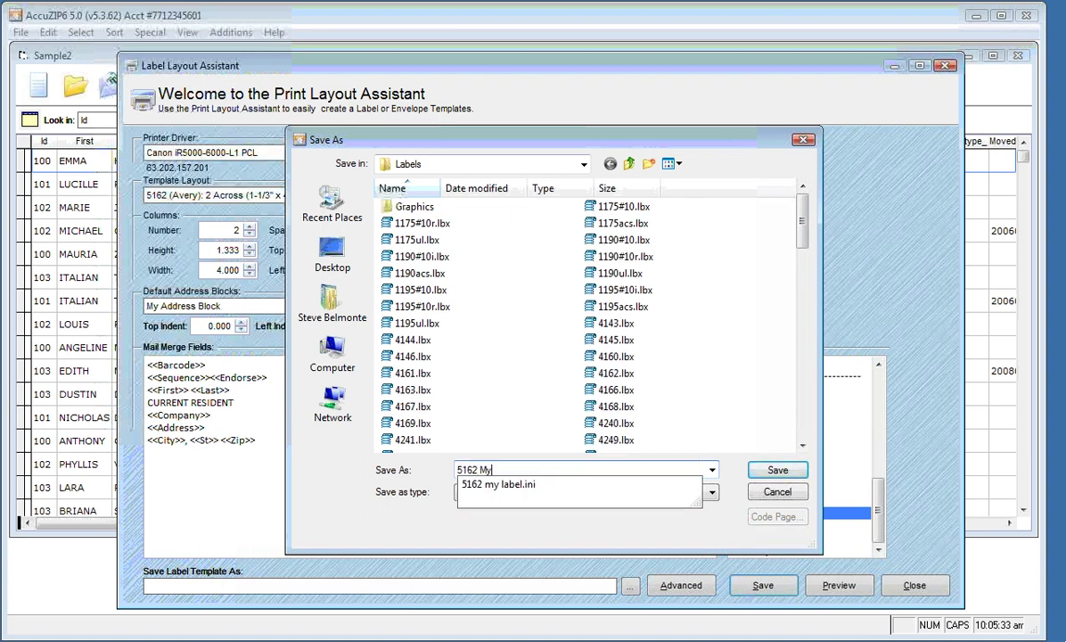
{"action": "type", "text": "Label"}
{"action": "type", "text": ".lbx"}
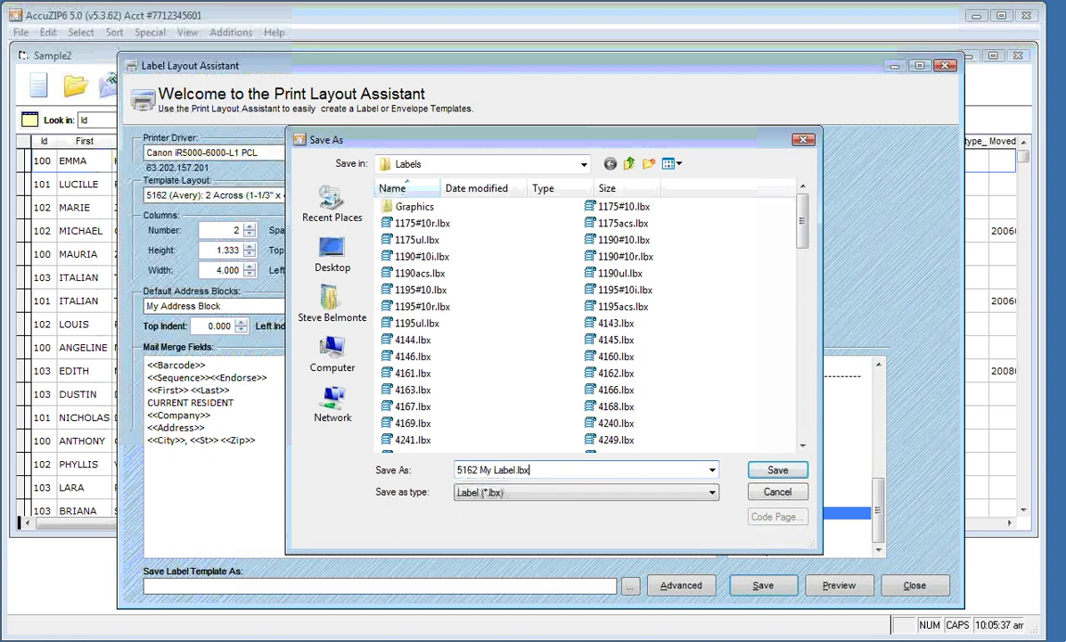
{"action": "left_click", "coordinate": [777, 470]}
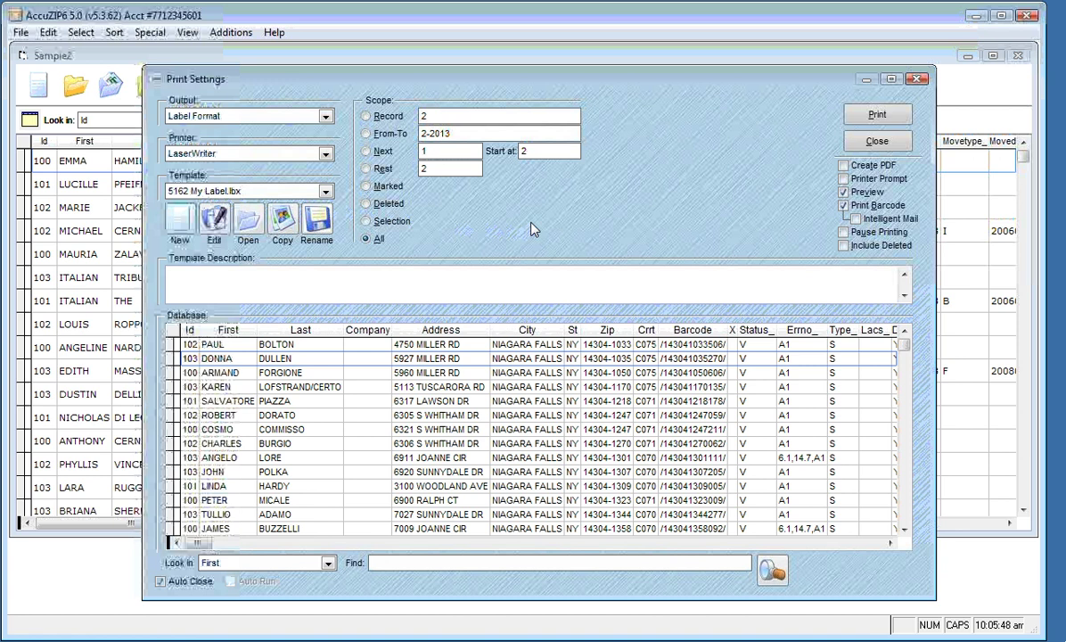
{"action": "left_click", "coordinate": [866, 121]}
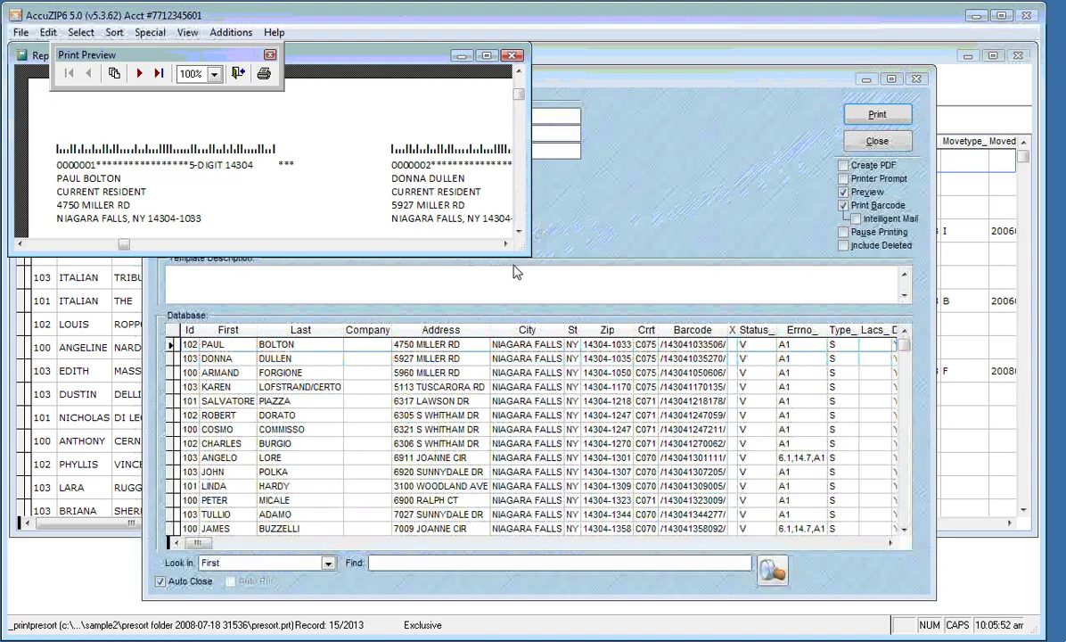
{"action": "left_click_drag", "start_coordinate": [610, 239], "coordinate": [624, 376]}
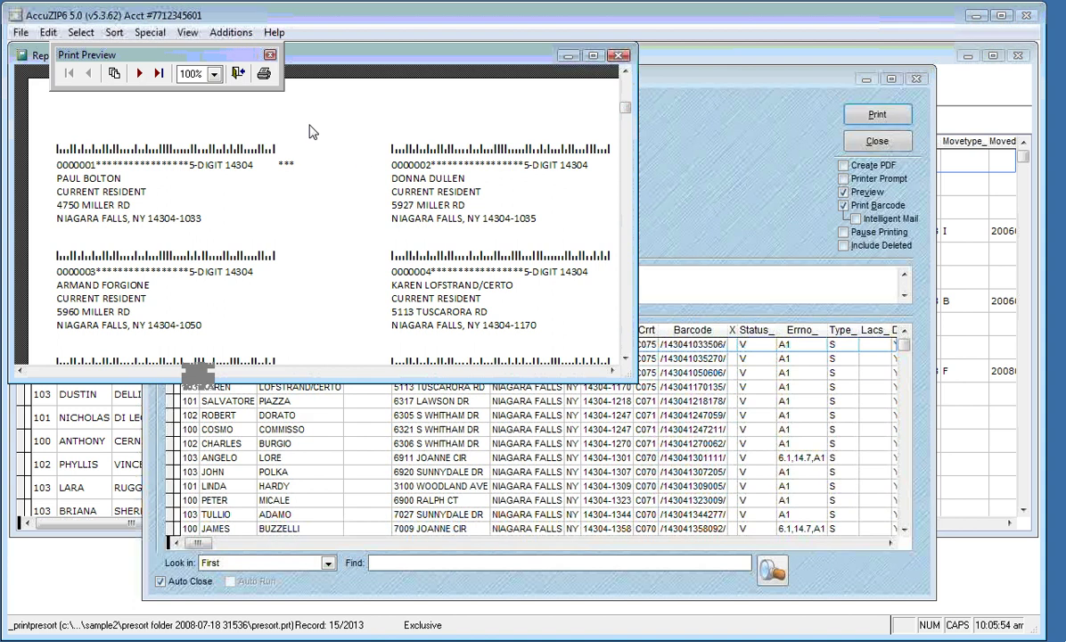
{"action": "left_click", "coordinate": [237, 74]}
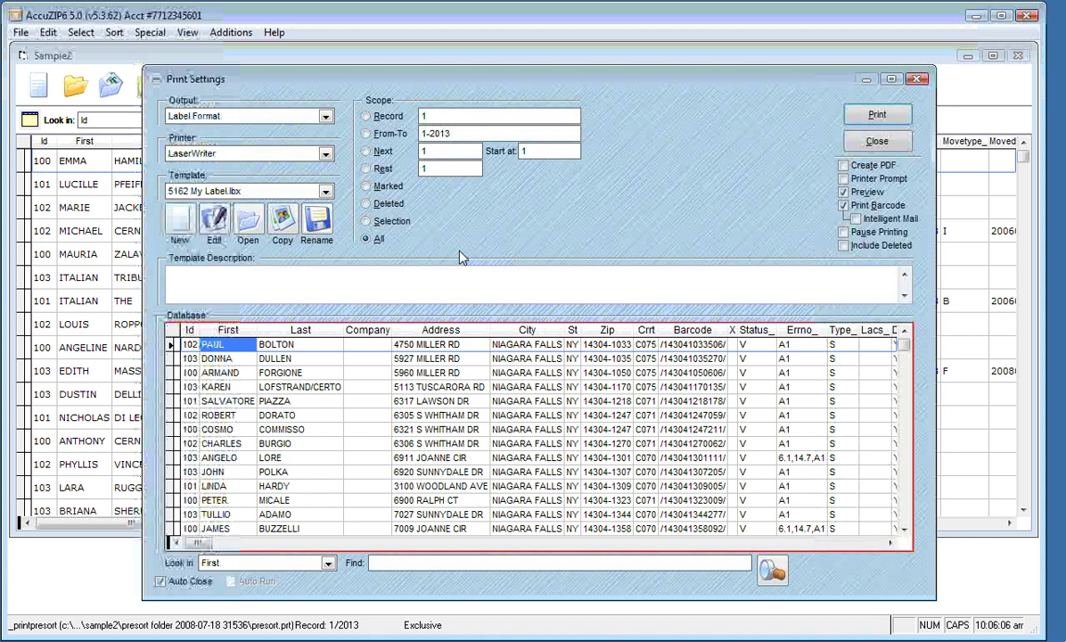
Start a new label template using the Envelope Imager printer driver
{"action": "left_click", "coordinate": [181, 223]}
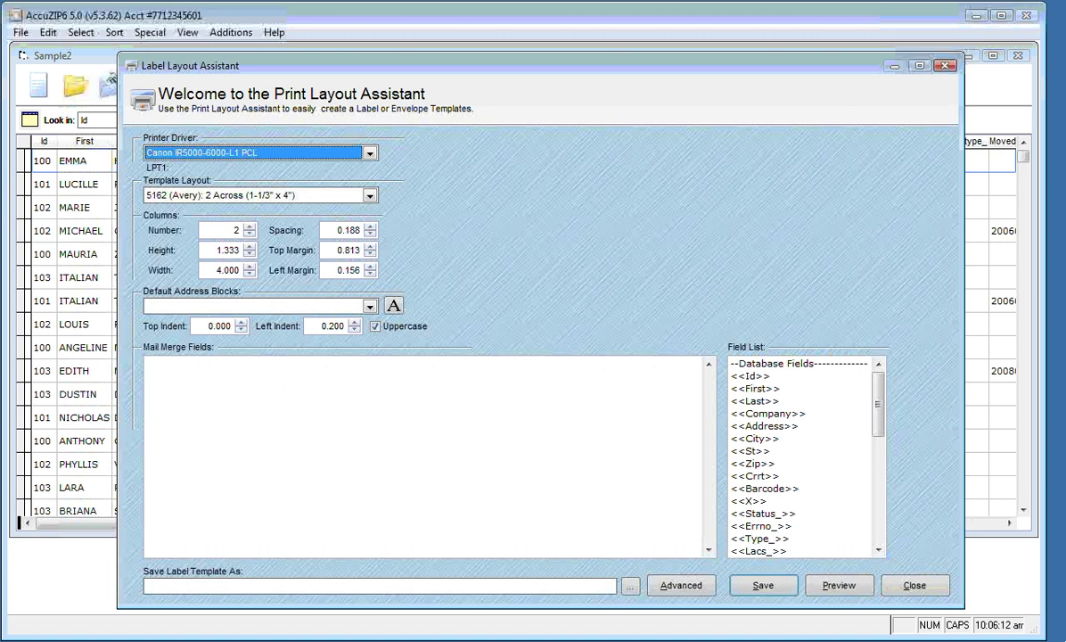
{"action": "left_click", "coordinate": [371, 155]}
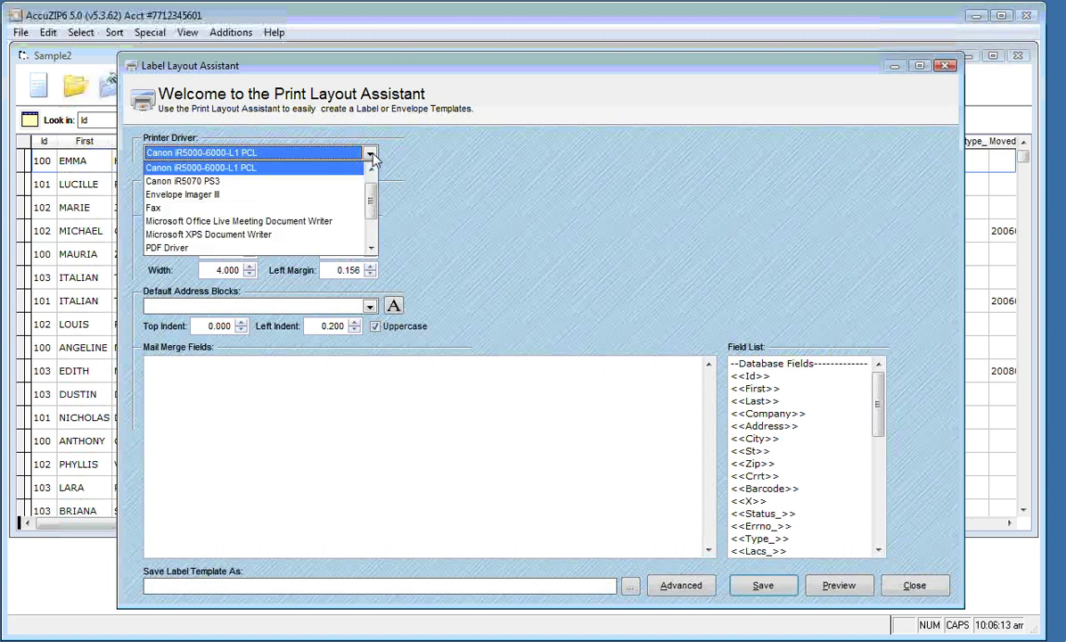
{"action": "left_click", "coordinate": [312, 195]}
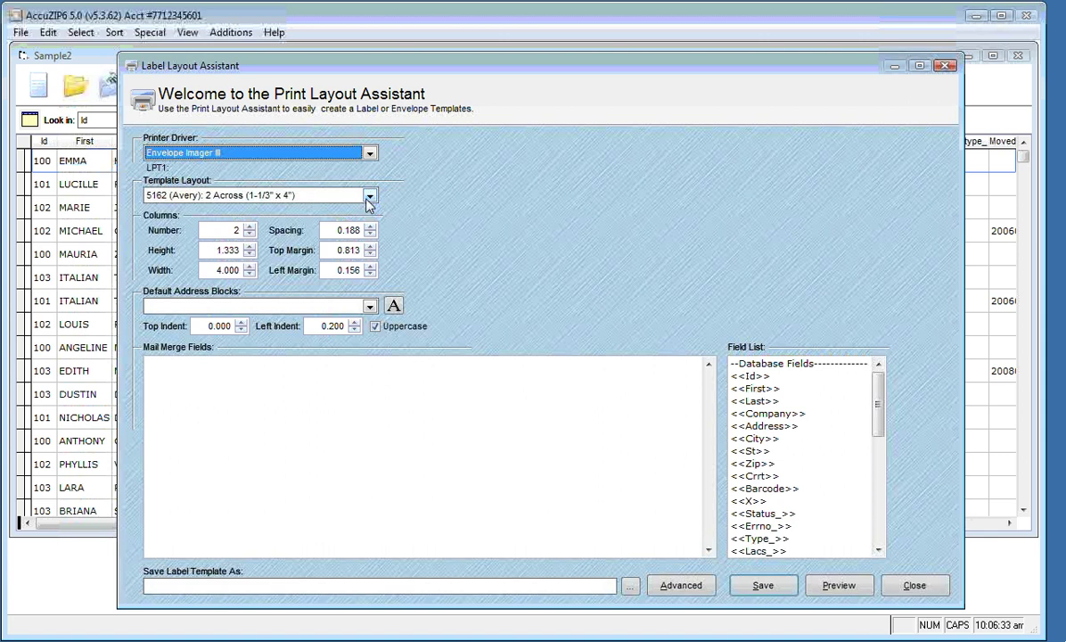
Set the template layout to Direct Imprint
{"action": "left_click", "coordinate": [371, 196]}
{"action": "left_click_drag", "start_coordinate": [373, 257], "coordinate": [364, 221]}
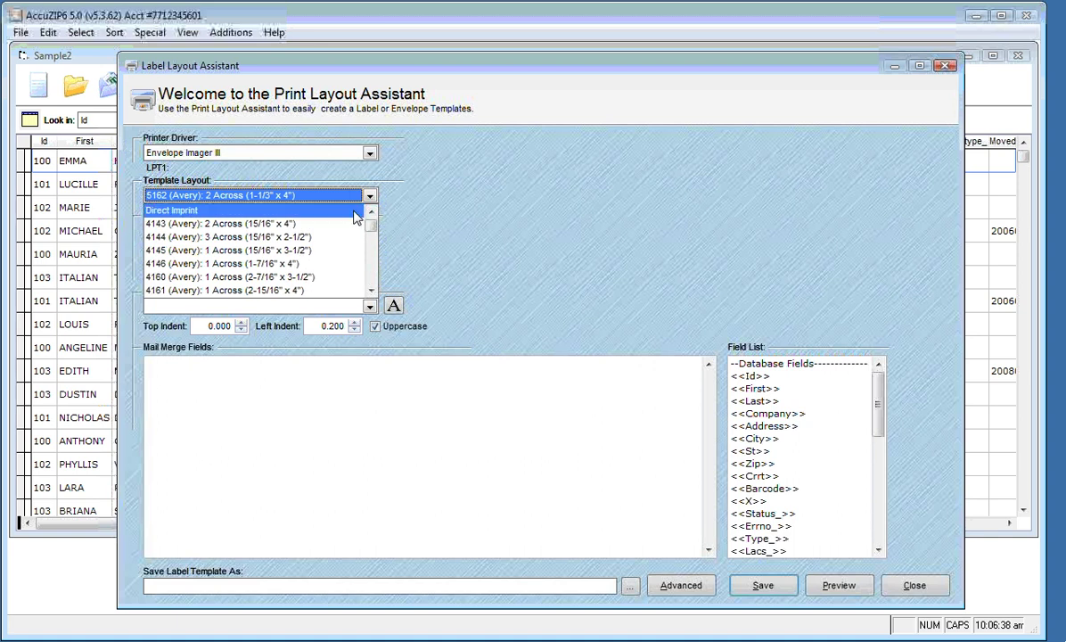
{"action": "left_click", "coordinate": [354, 212]}
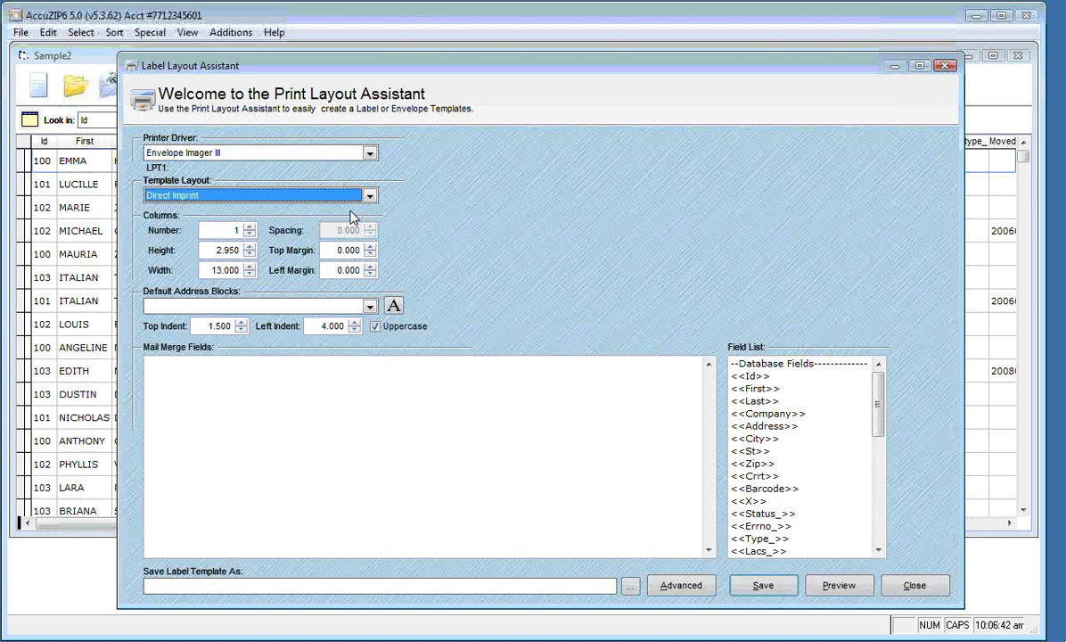
Re-enter the label height as 2.950 and check the 13.000 width and zero margins
{"action": "key", "text": "Tab"}
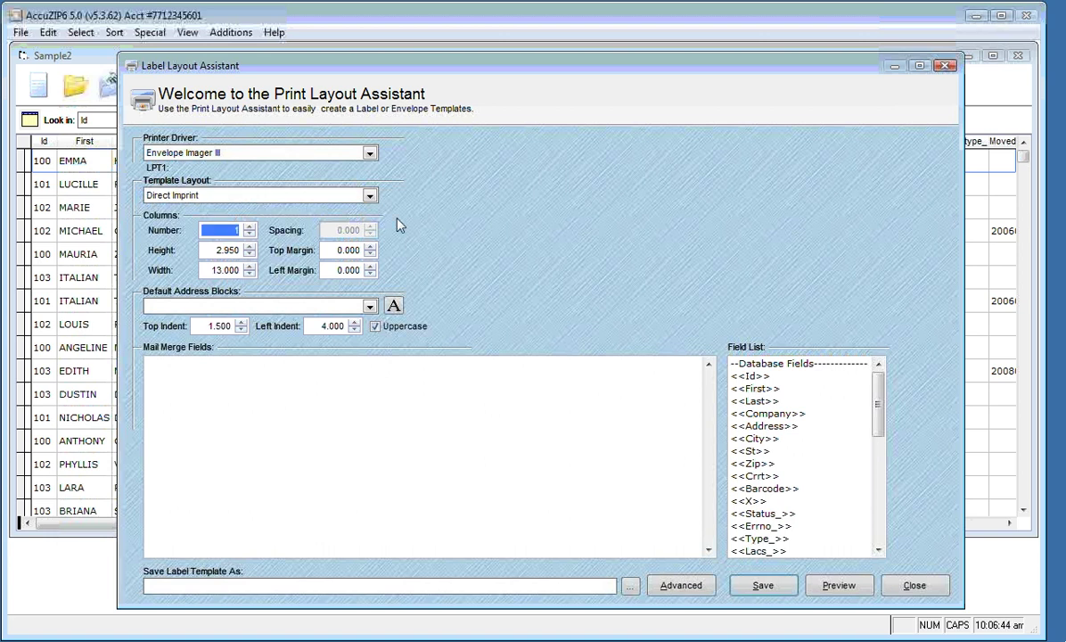
{"action": "key", "text": "Tab"}
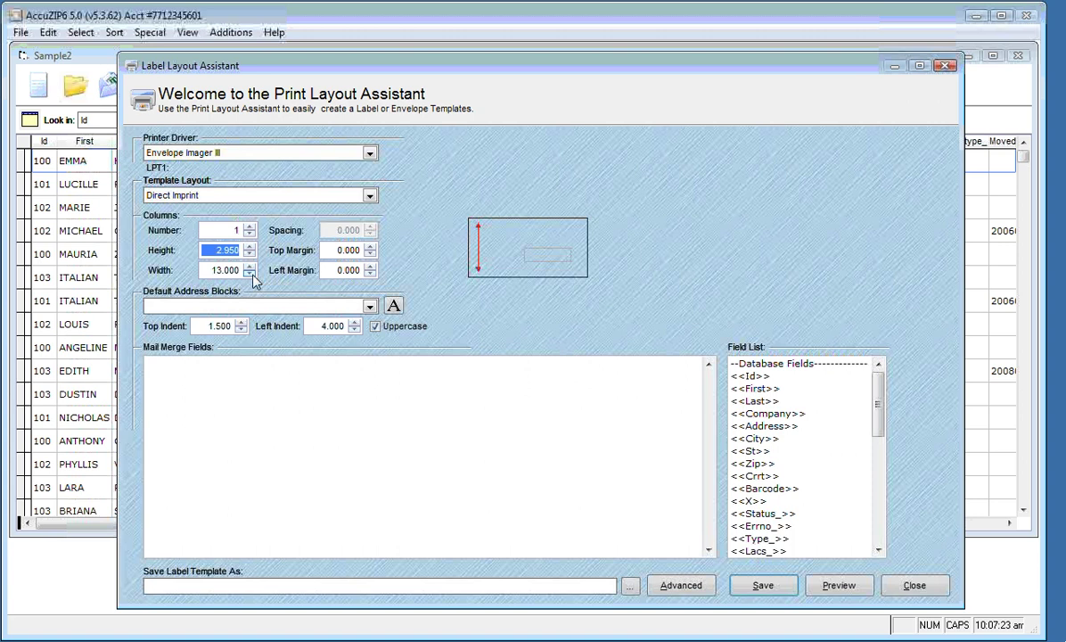
{"action": "type", "text": "1.45"}
{"action": "key", "text": "BackSpace"}
{"action": "key", "text": "BackSpace"}
{"action": "key", "text": "BackSpace"}
{"action": "key", "text": "BackSpace"}
{"action": "type", "text": "2"}
{"action": "key", "text": "Right"}
{"action": "type", "text": "95"}
{"action": "key", "text": "Tab"}
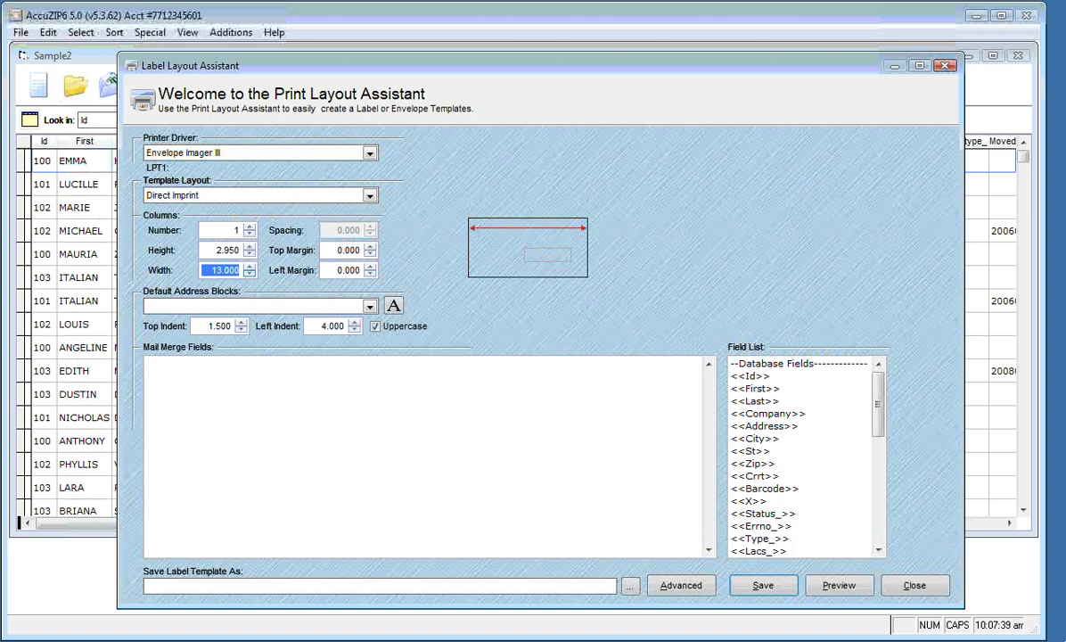
{"action": "left_click", "coordinate": [348, 249]}
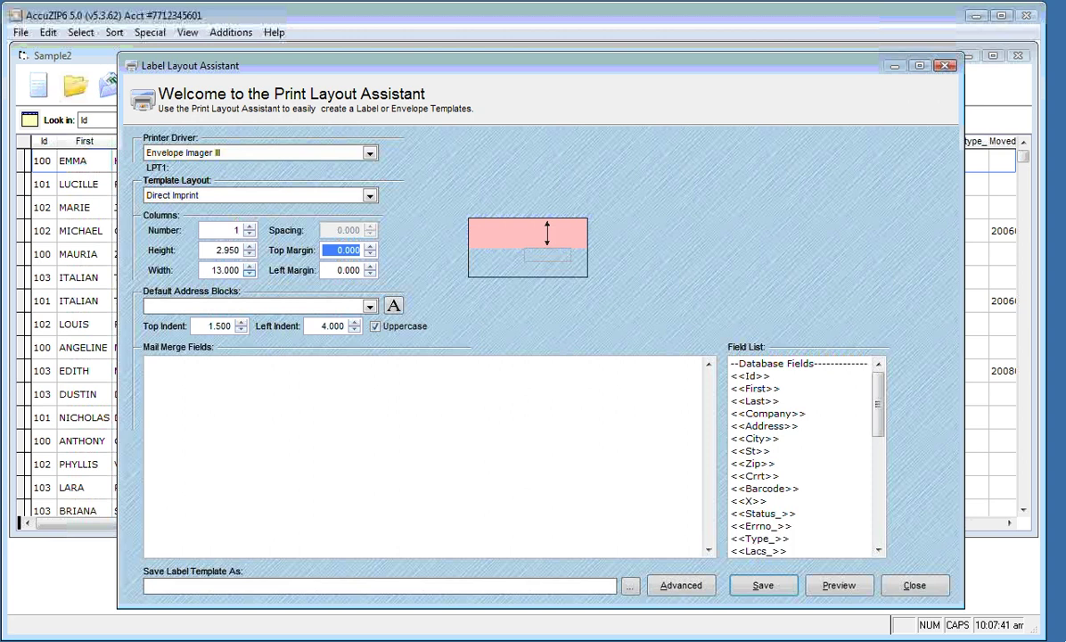
{"action": "left_click", "coordinate": [348, 270]}
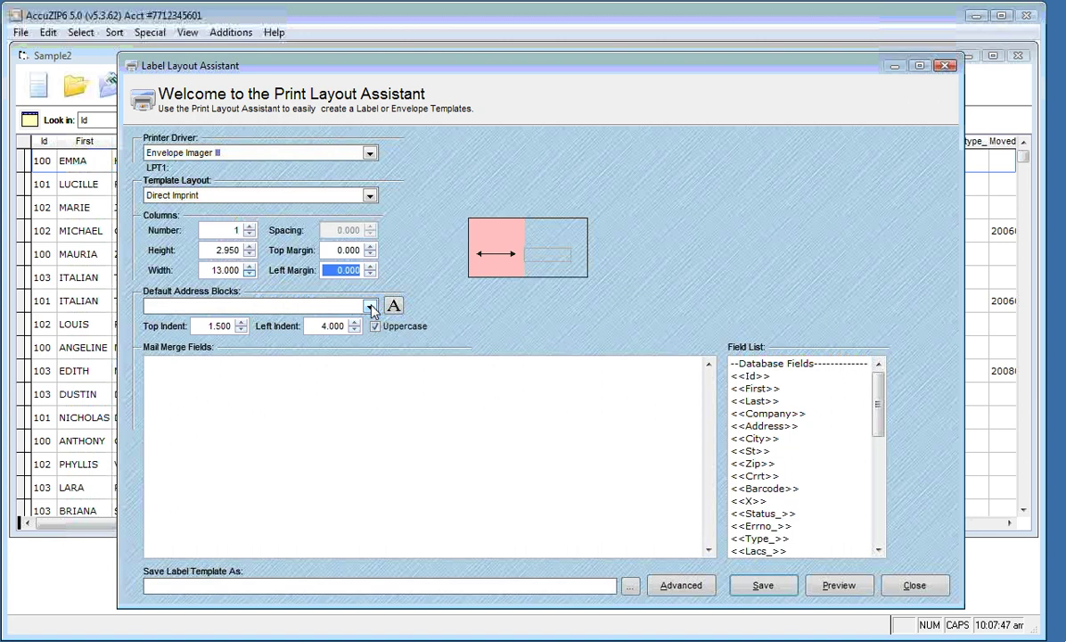
Apply My Address Block to the Direct Imprint label, keeping the default font
{"action": "left_click", "coordinate": [370, 307]}
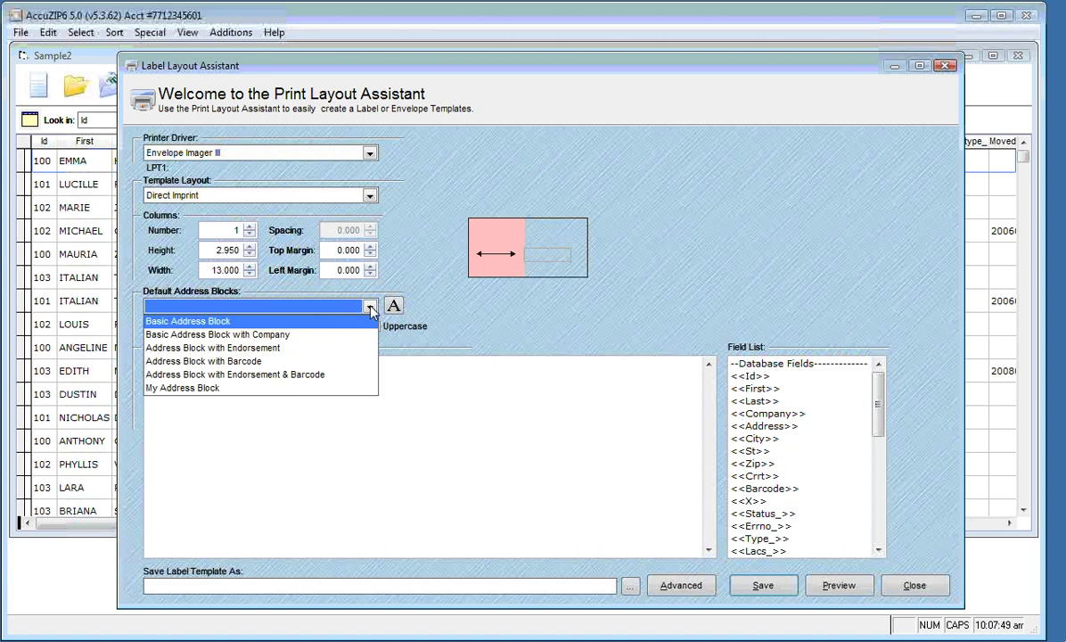
{"action": "left_click", "coordinate": [339, 390]}
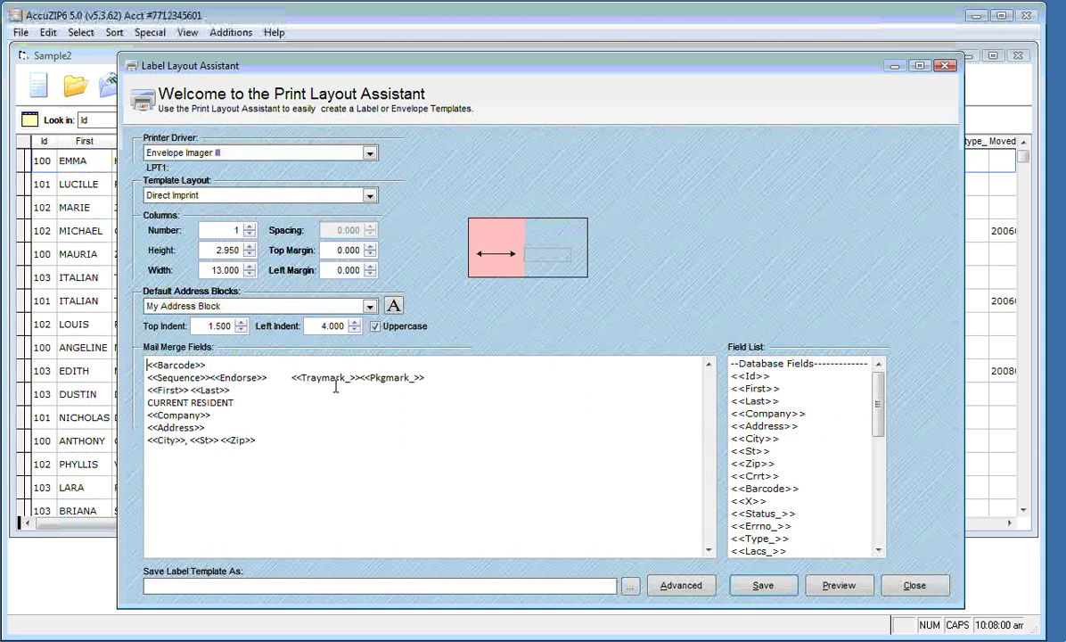
{"action": "left_click", "coordinate": [393, 305]}
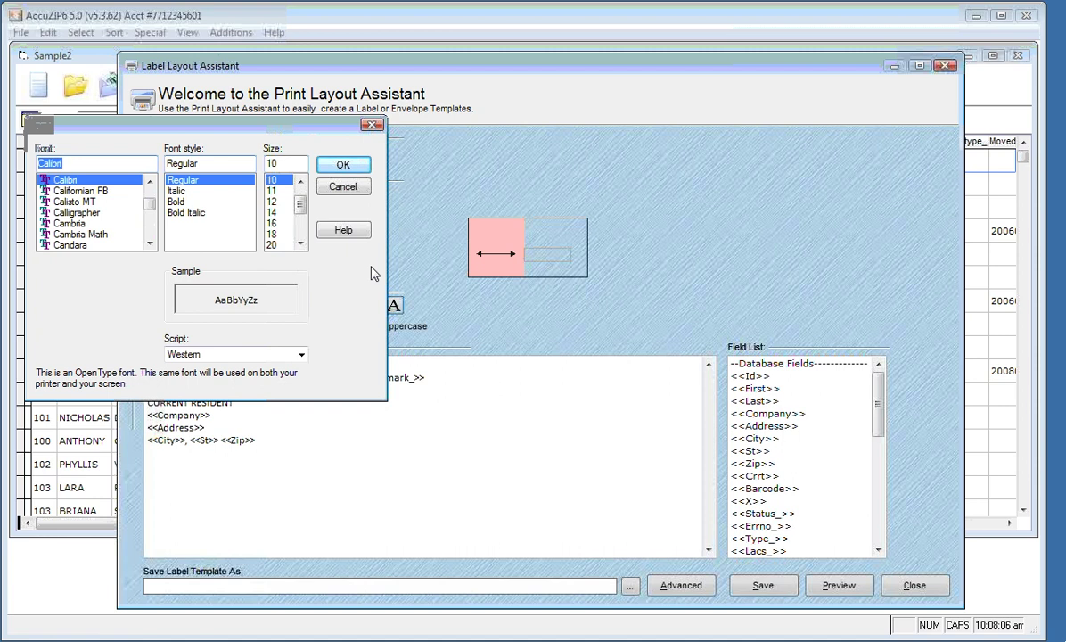
{"action": "left_click", "coordinate": [332, 166]}
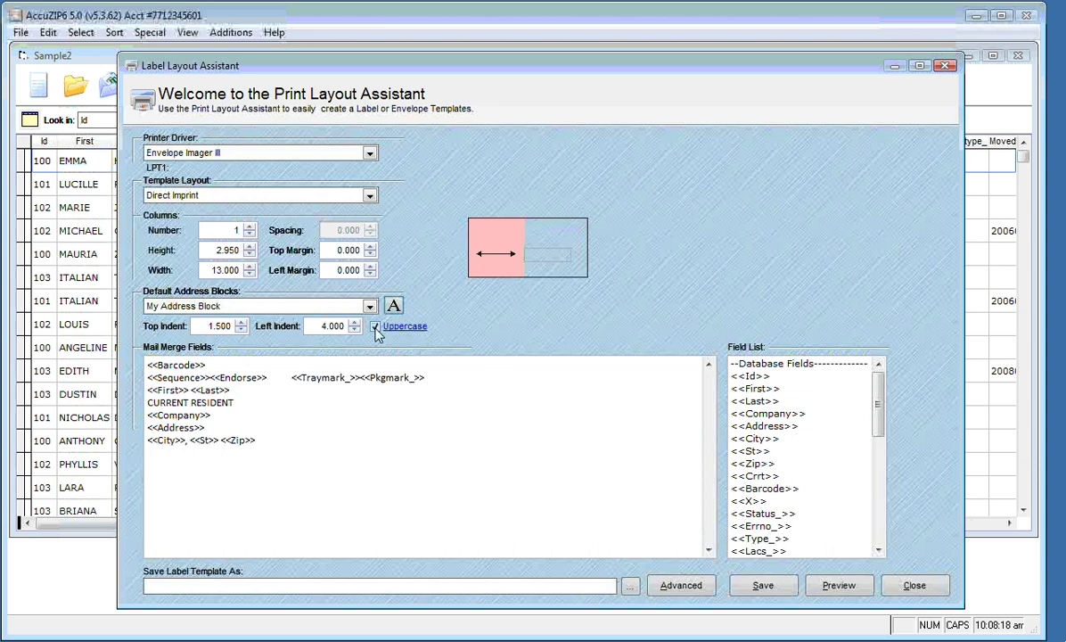
{"action": "left_click", "coordinate": [828, 592]}
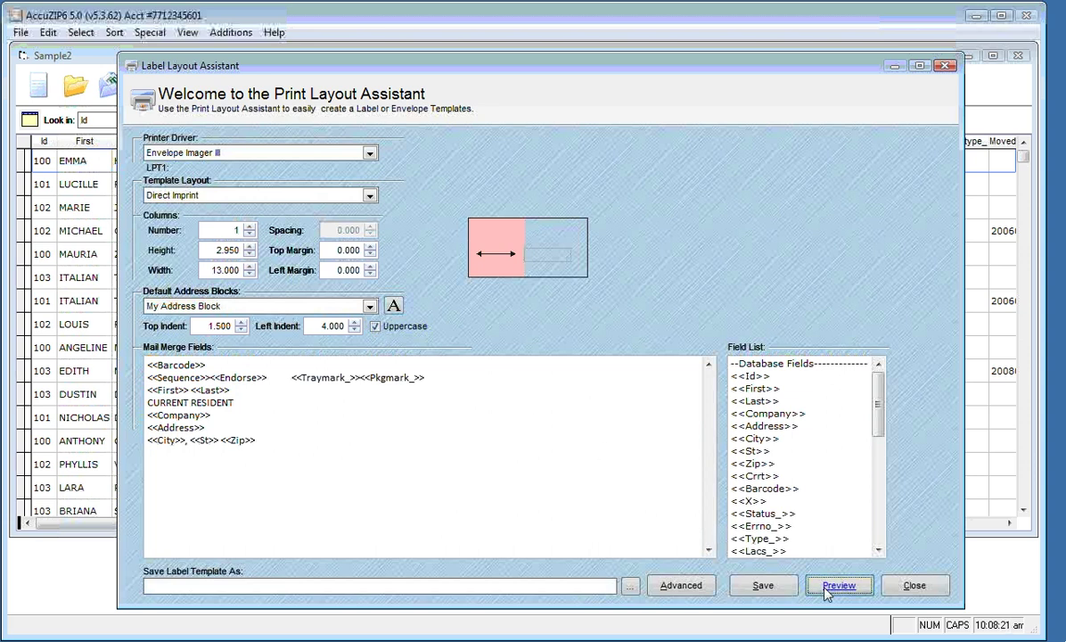
{"action": "left_click_drag", "start_coordinate": [524, 254], "coordinate": [823, 513]}
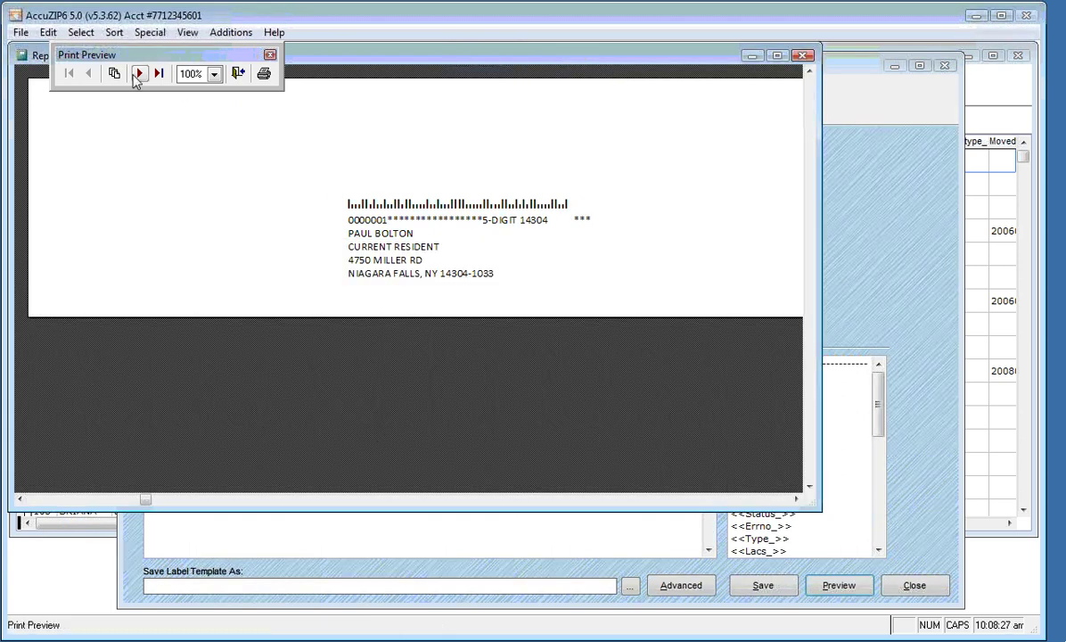
{"action": "left_click", "coordinate": [138, 75]}
{"action": "left_click", "coordinate": [138, 75]}
{"action": "left_click", "coordinate": [139, 75]}
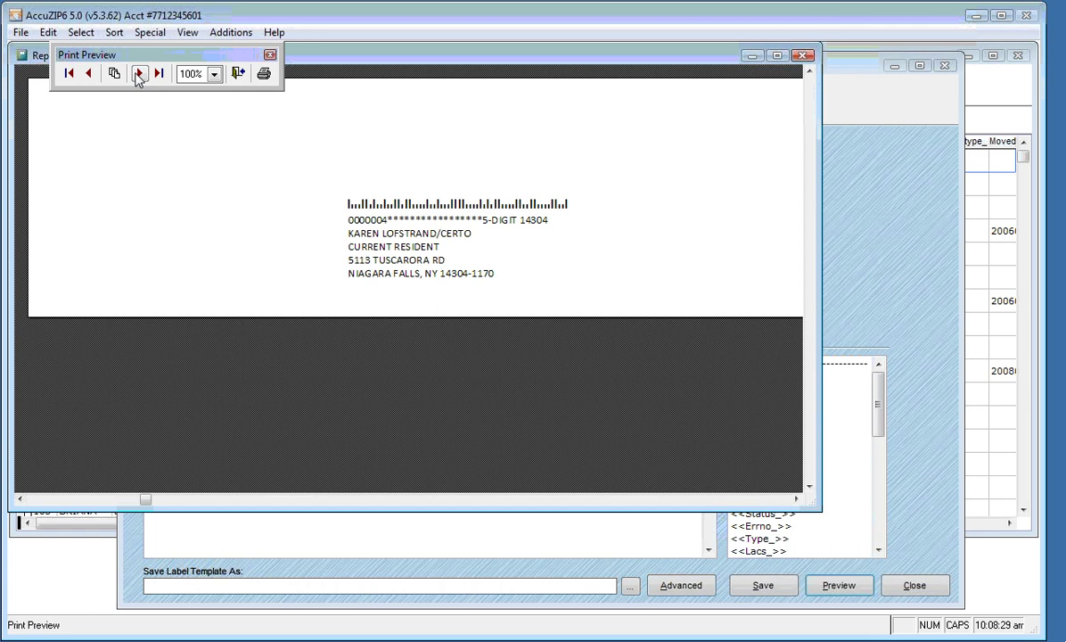
{"action": "left_click", "coordinate": [139, 75]}
{"action": "left_click", "coordinate": [139, 75]}
{"action": "left_click", "coordinate": [138, 75]}
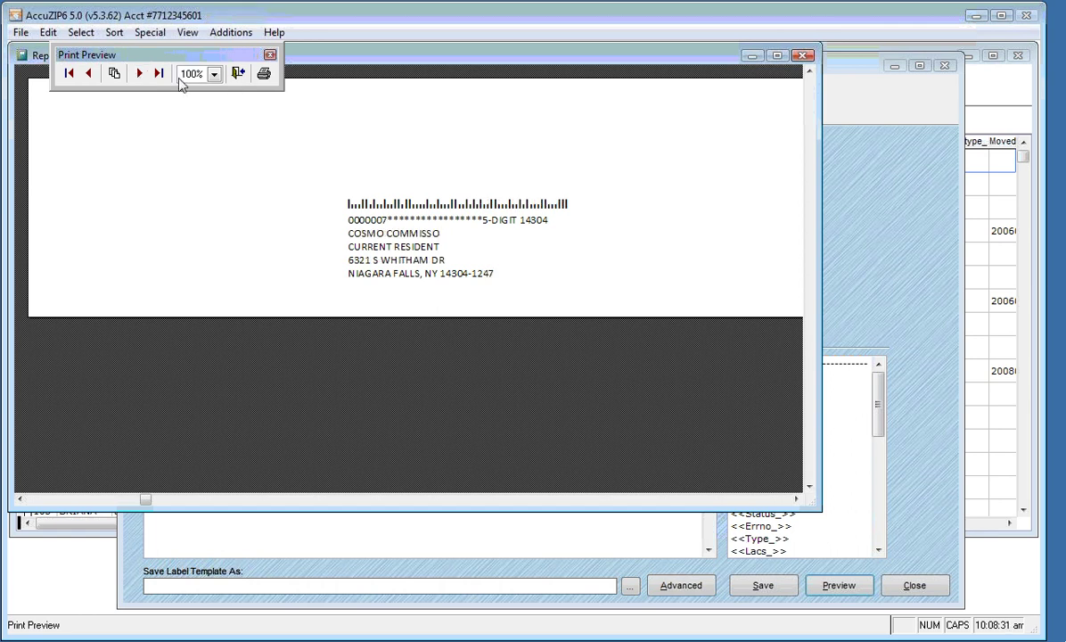
{"action": "left_click", "coordinate": [238, 74]}
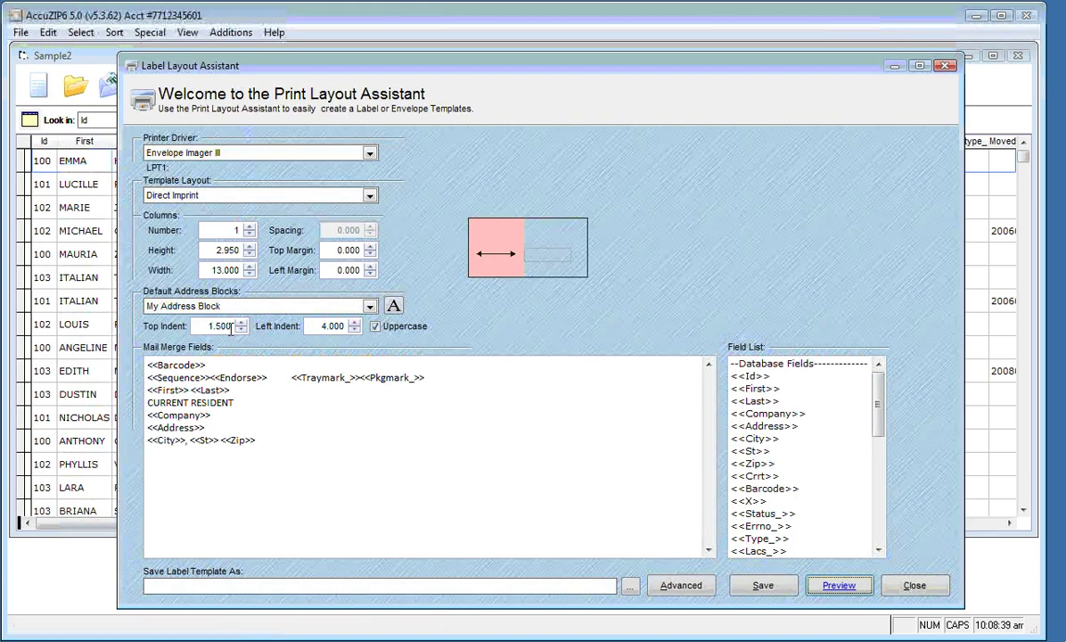
Change the left indent from 4.000 to 2.000 and check the label in print preview
{"action": "left_click", "coordinate": [319, 326]}
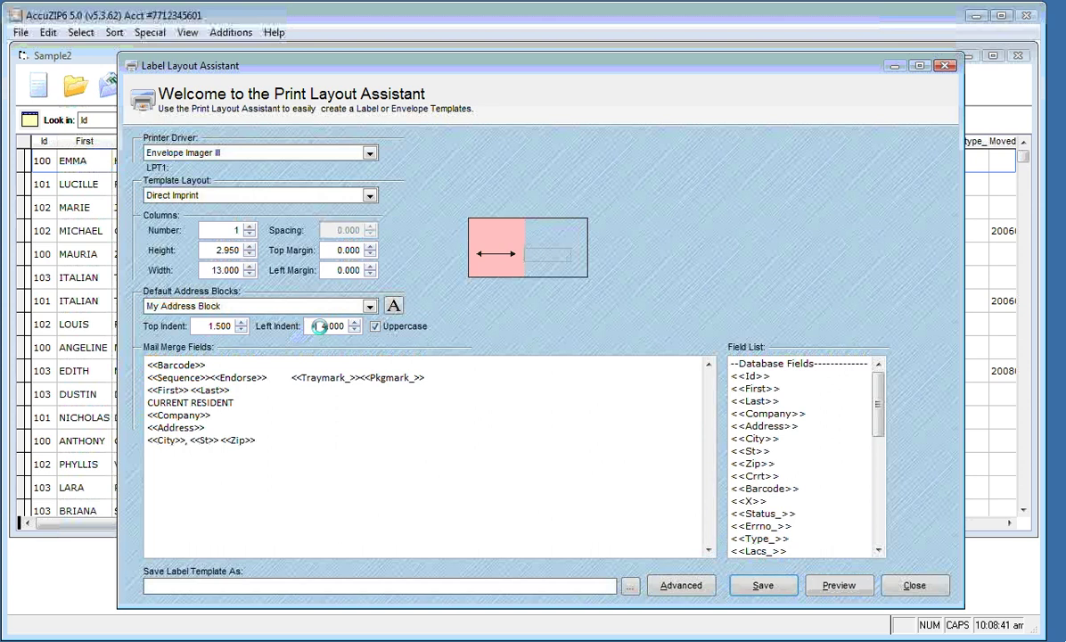
{"action": "double_click", "coordinate": [319, 326]}
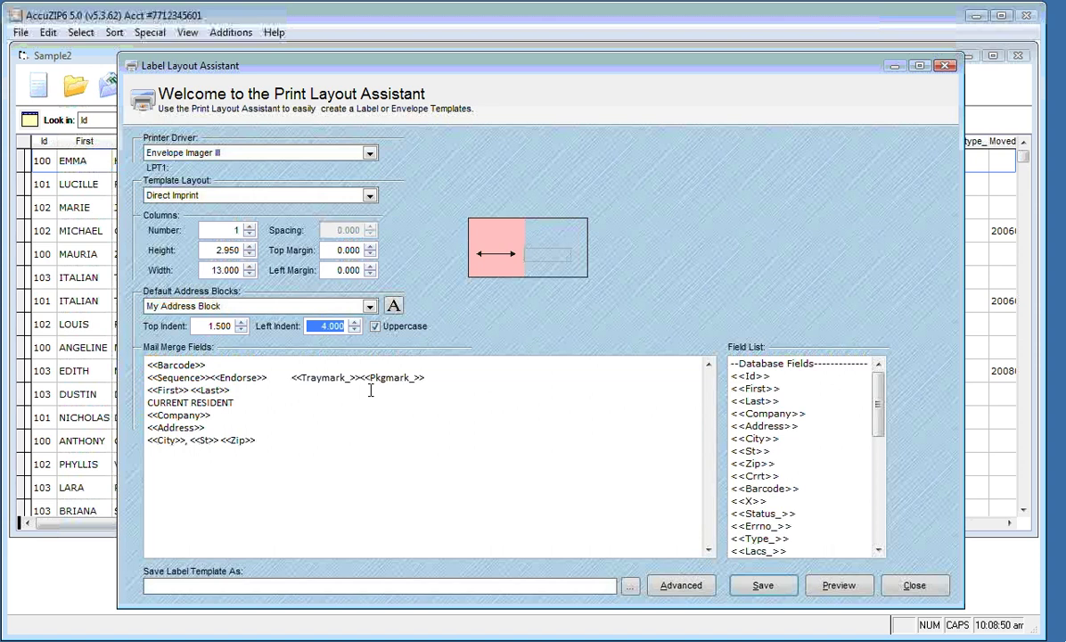
{"action": "type", "text": "2.000"}
{"action": "left_click", "coordinate": [838, 585]}
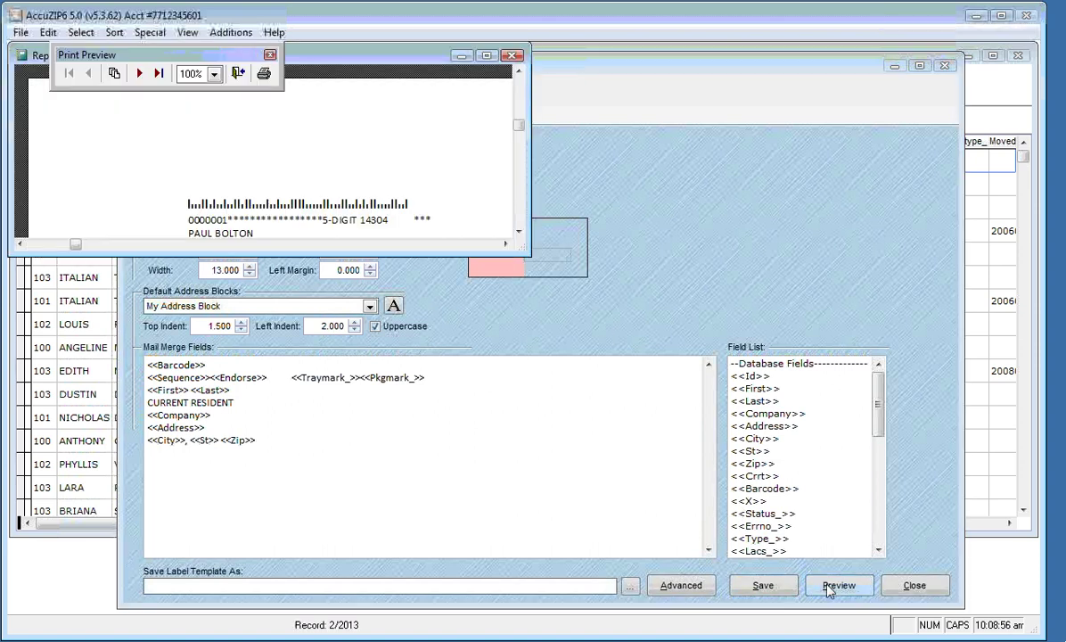
{"action": "left_click_drag", "start_coordinate": [554, 272], "coordinate": [683, 432]}
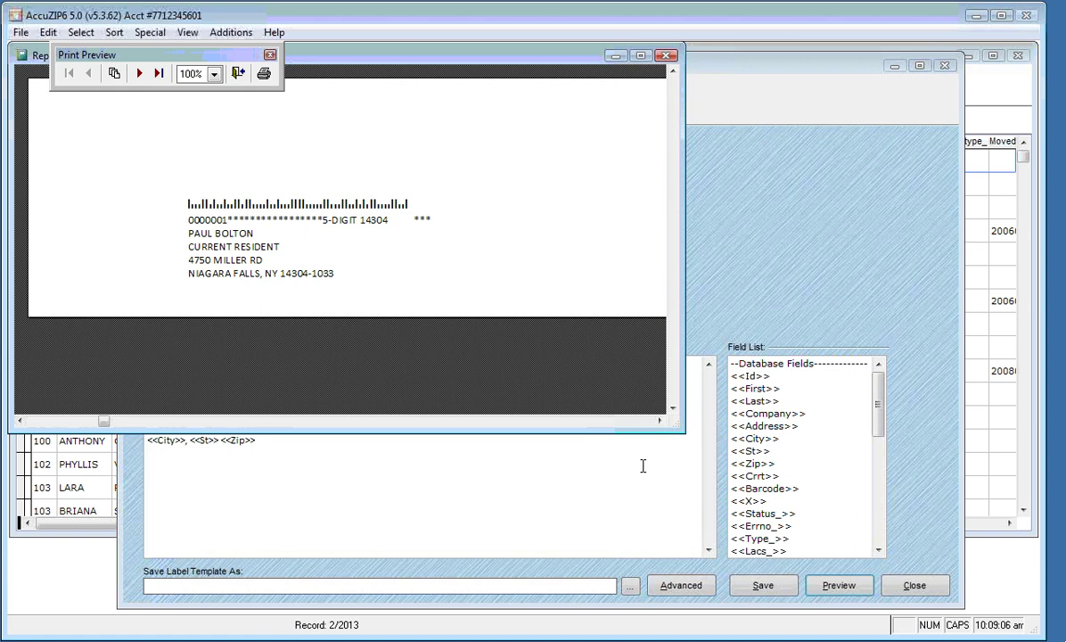
{"action": "left_click", "coordinate": [238, 76]}
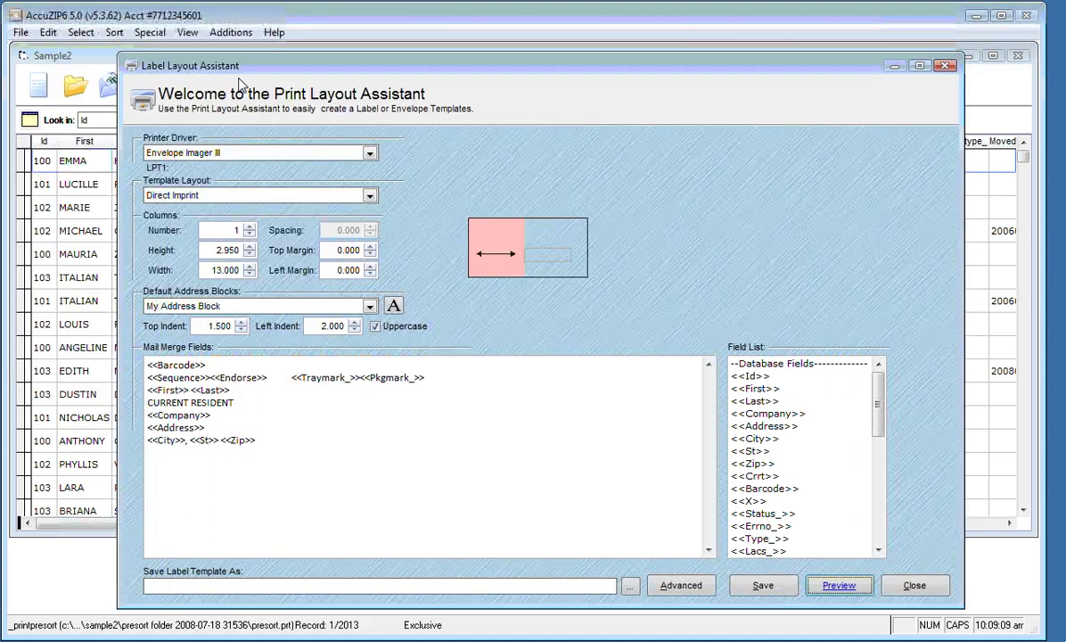
Save the label layout to a file named 'My Postcard Template'
{"action": "left_click", "coordinate": [760, 586]}
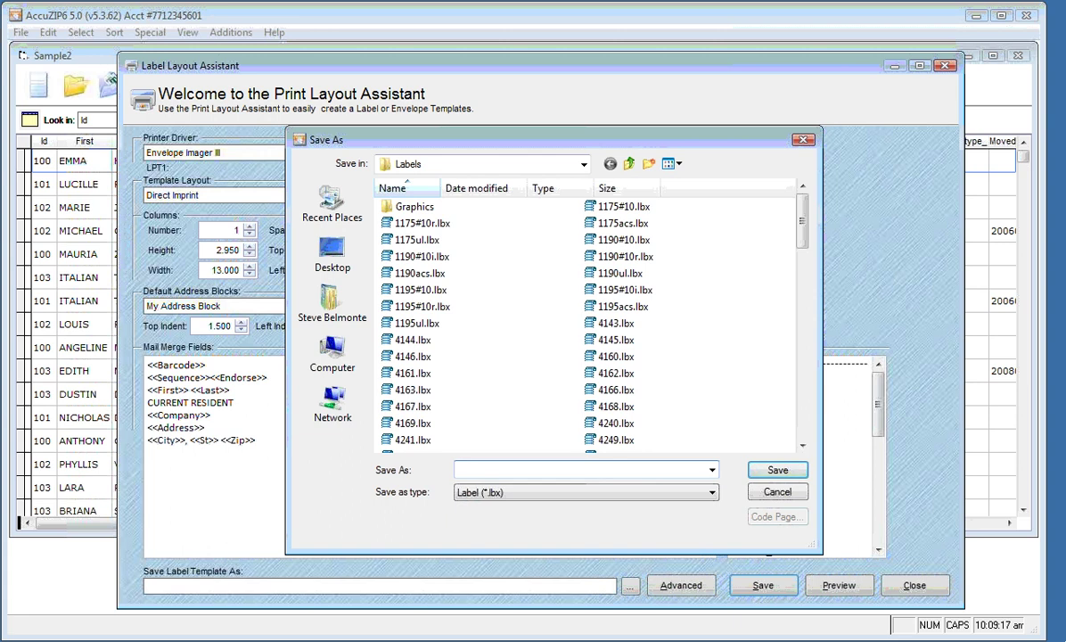
{"action": "type", "text": "My"}
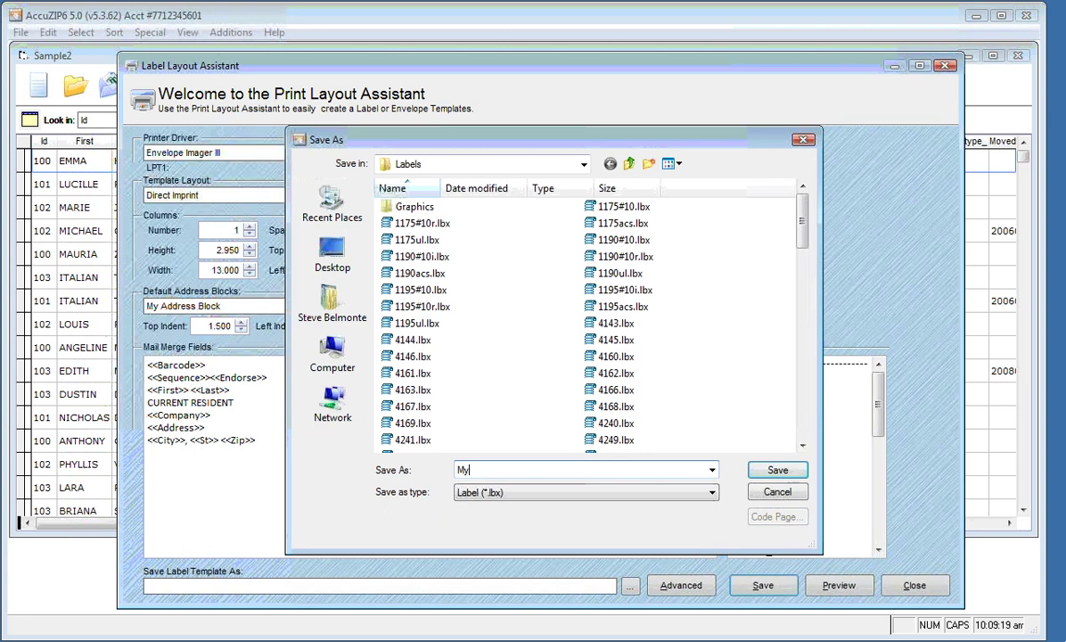
{"action": "type", "text": " Postcard Template"}
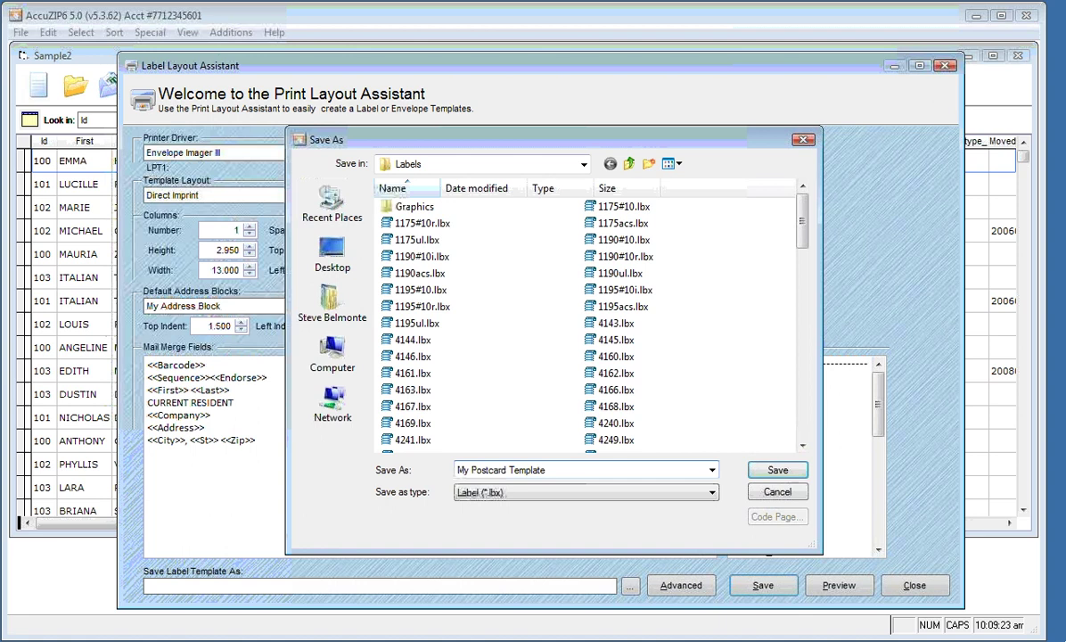
{"action": "left_click", "coordinate": [777, 470]}
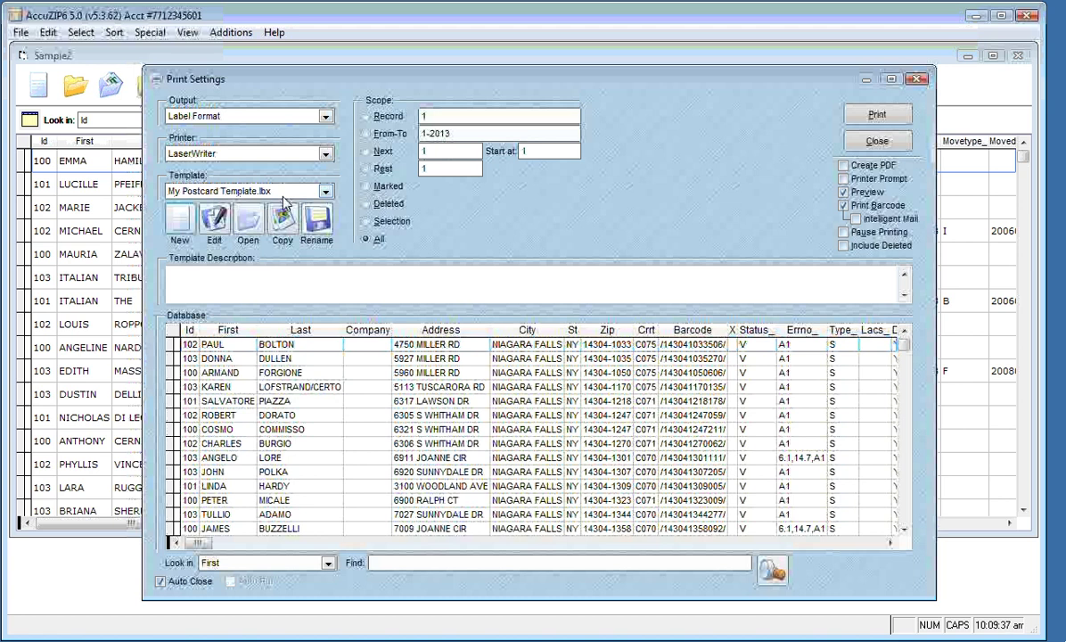
{"action": "left_click", "coordinate": [875, 119]}
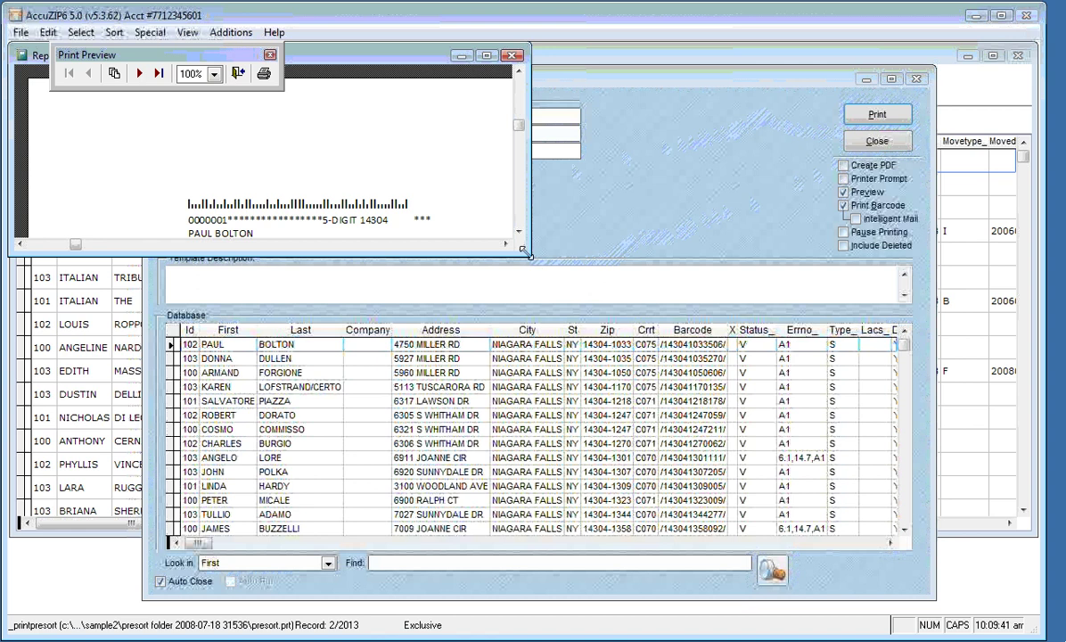
{"action": "left_click_drag", "start_coordinate": [526, 254], "coordinate": [693, 417]}
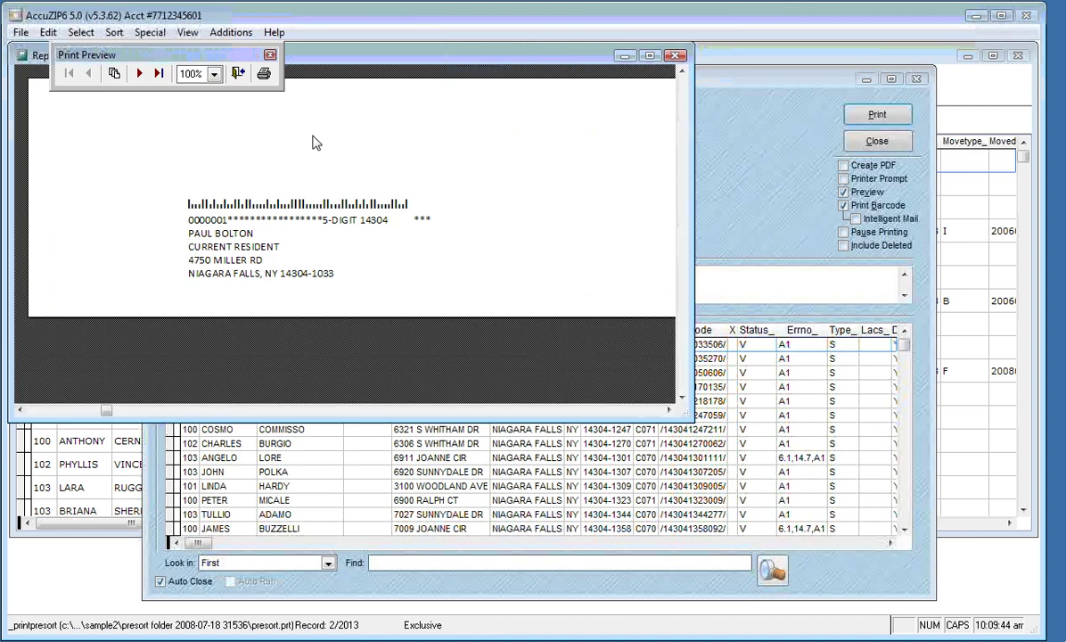
{"action": "left_click", "coordinate": [139, 73]}
{"action": "left_click", "coordinate": [139, 73]}
{"action": "left_click", "coordinate": [139, 73]}
{"action": "left_click", "coordinate": [139, 73]}
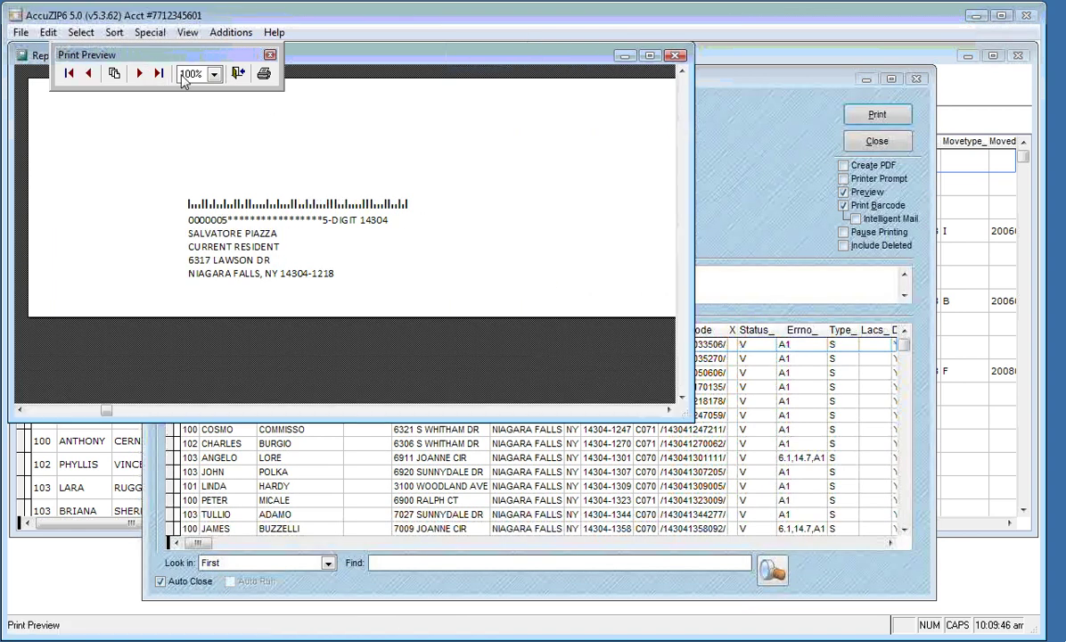
{"action": "left_click", "coordinate": [237, 74]}
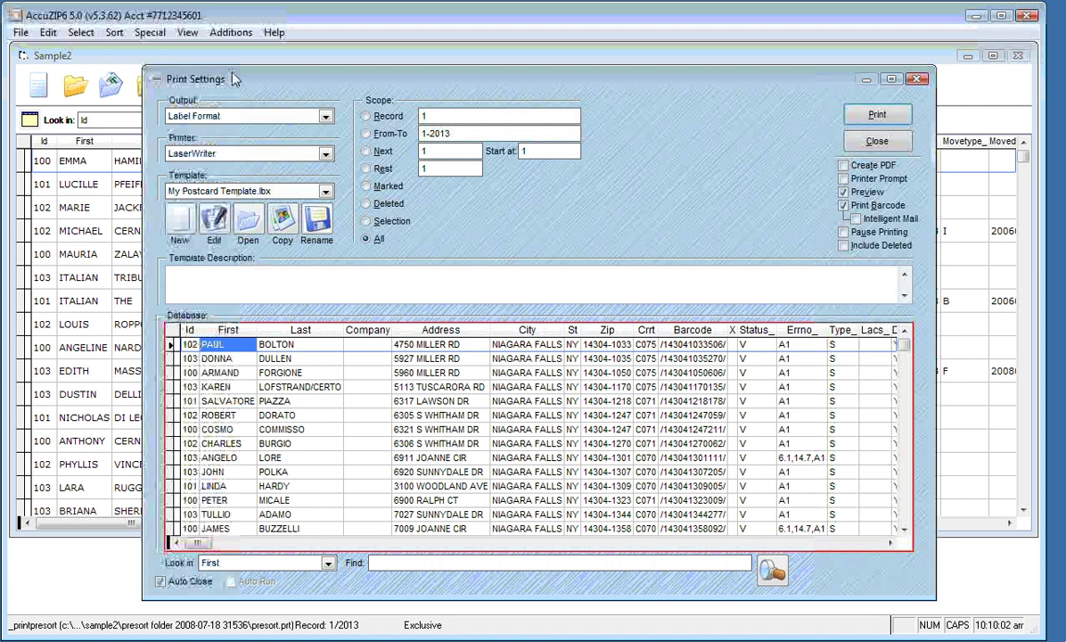
{"action": "left_click", "coordinate": [329, 565]}
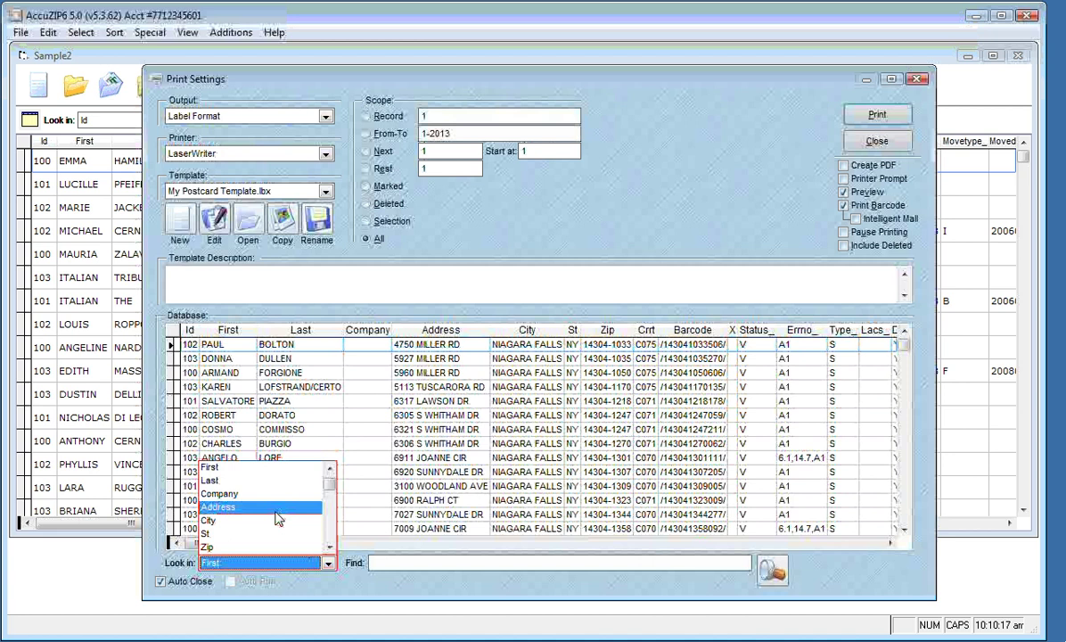
{"action": "left_click", "coordinate": [278, 508]}
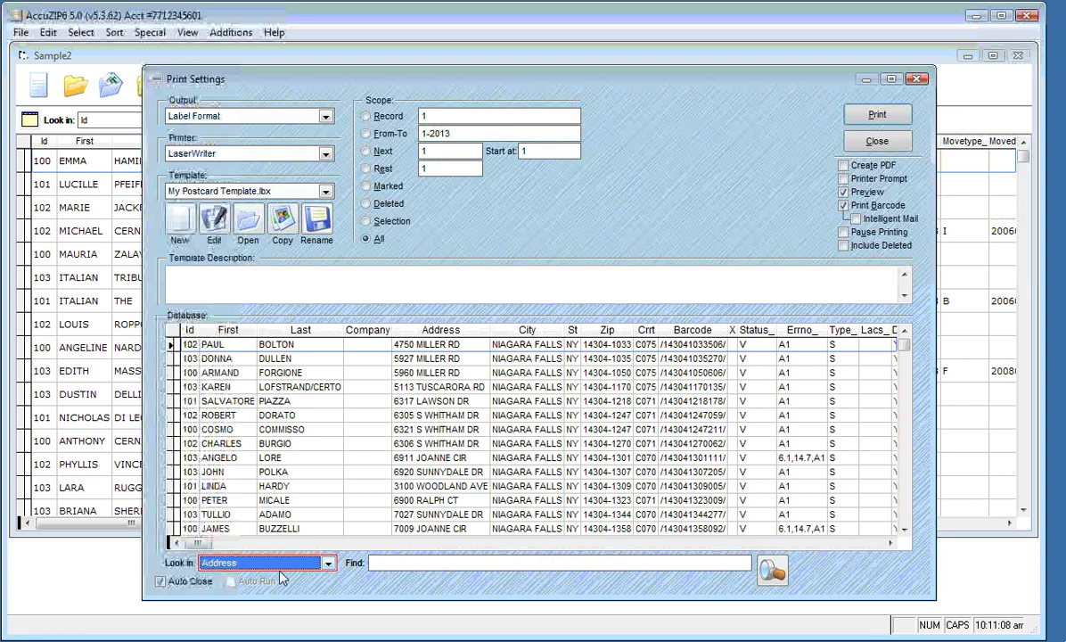
{"action": "key", "text": "Tab"}
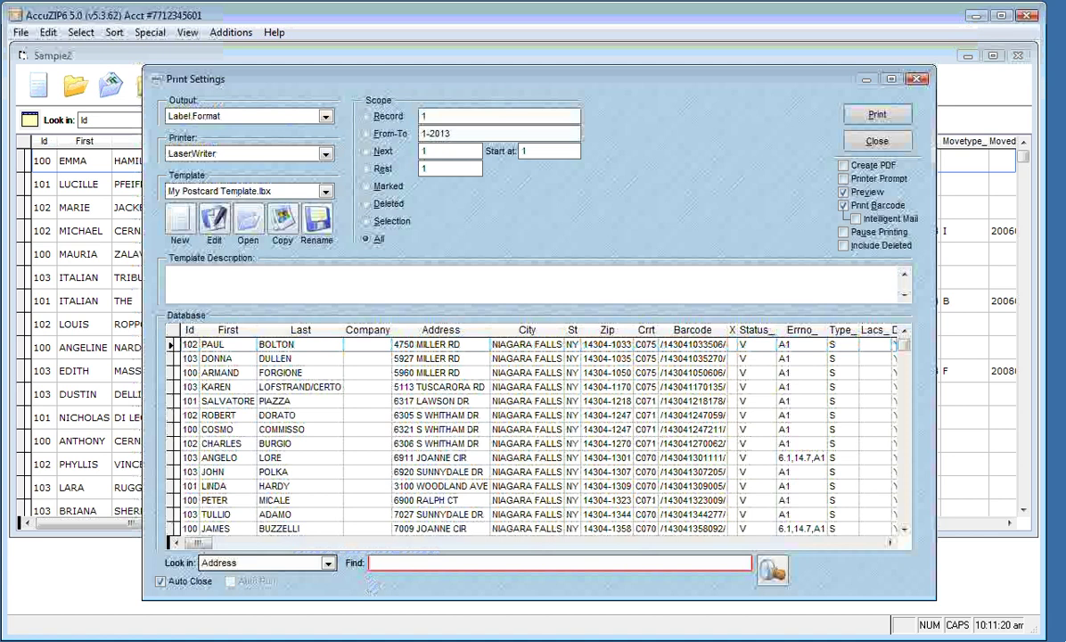
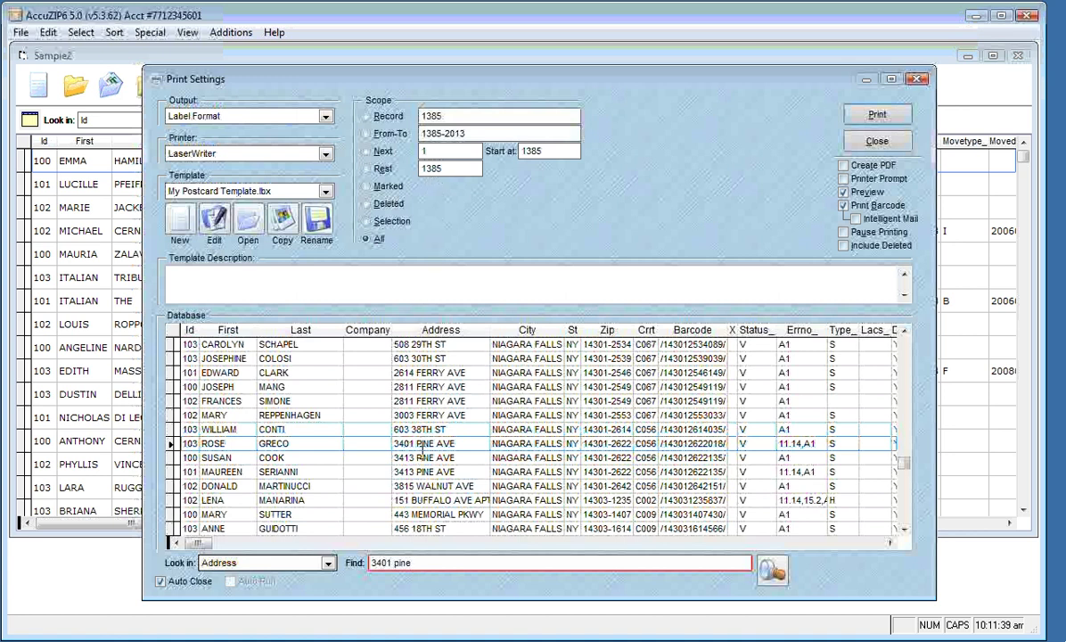
{"action": "left_click", "coordinate": [422, 457]}
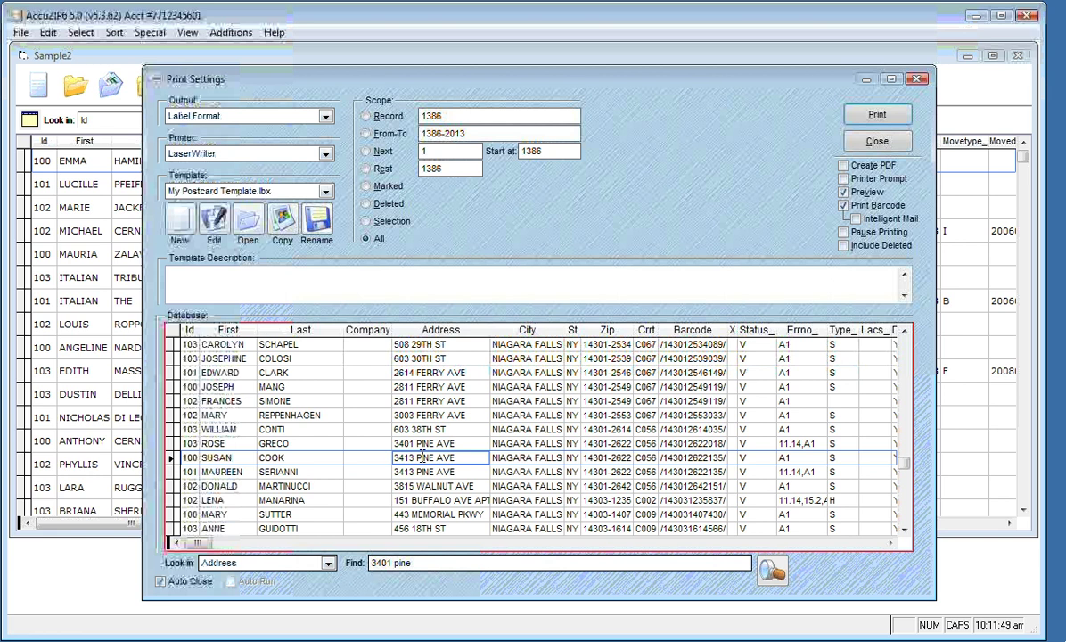
{"action": "left_click", "coordinate": [368, 170]}
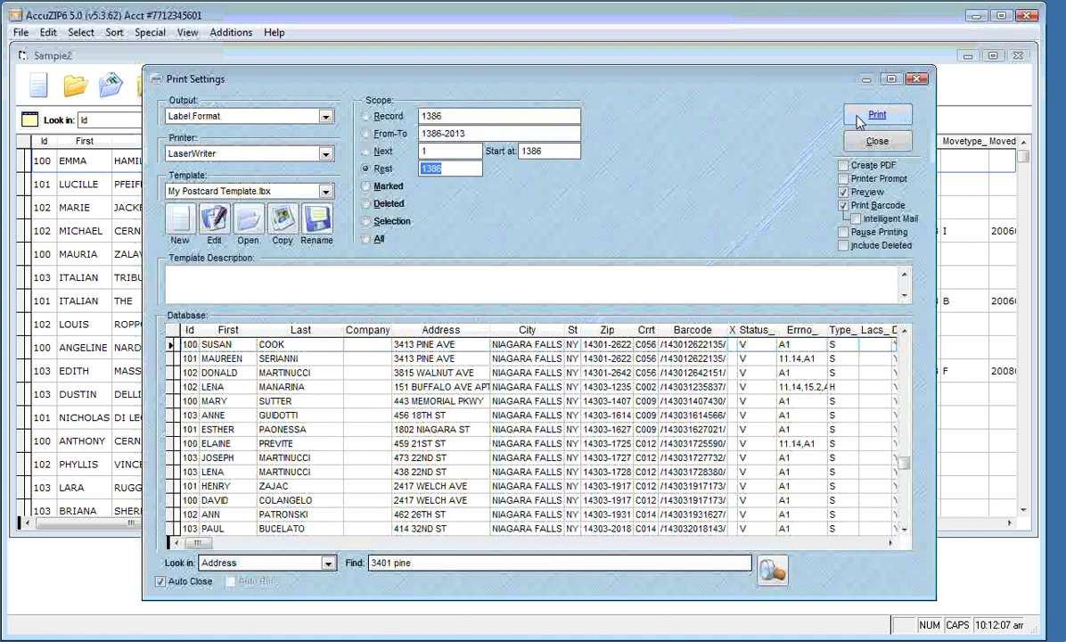
{"action": "left_click", "coordinate": [858, 119]}
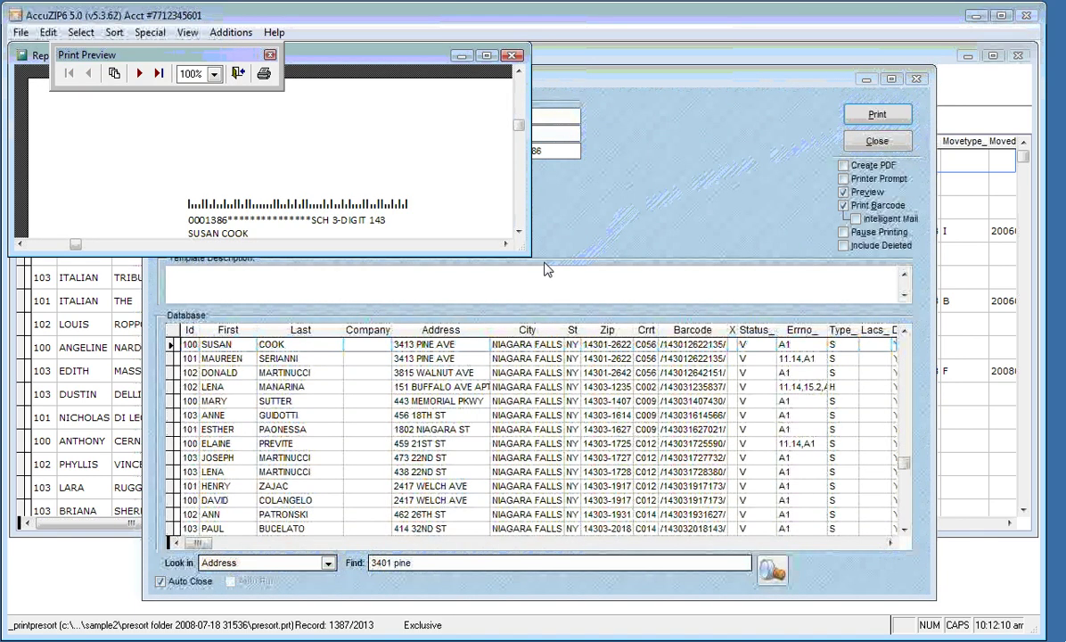
{"action": "left_click_drag", "start_coordinate": [531, 256], "coordinate": [734, 476]}
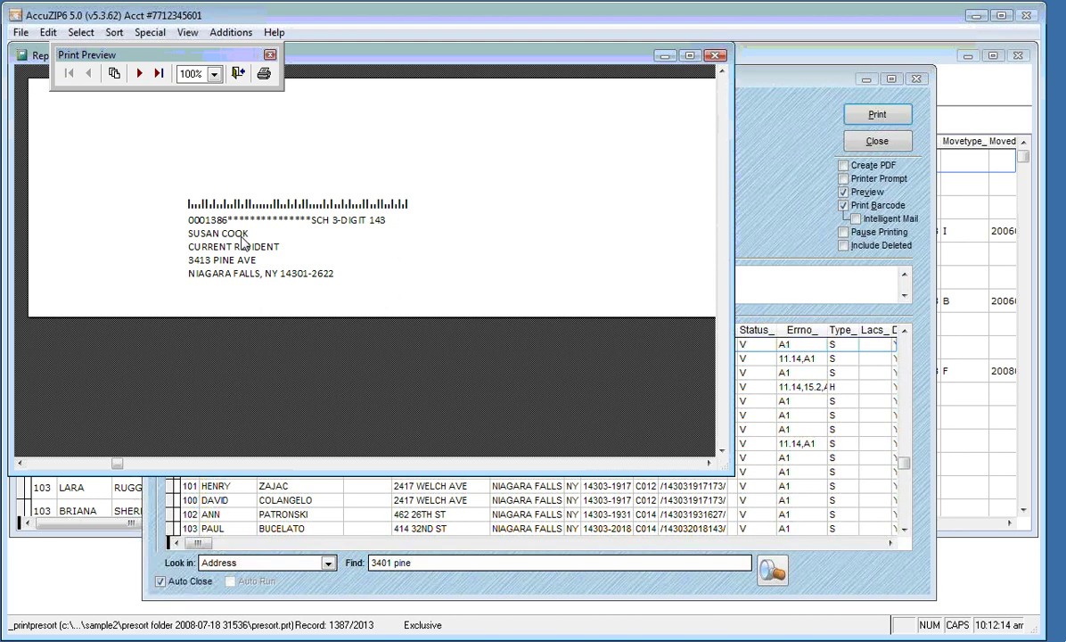
{"action": "left_click", "coordinate": [146, 81]}
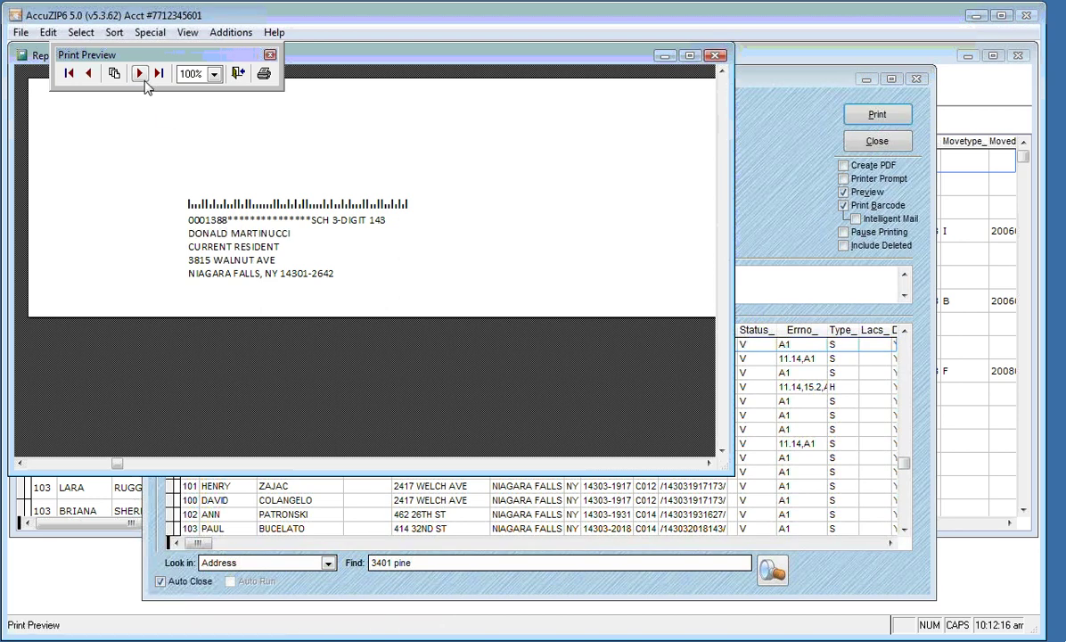
{"action": "left_click", "coordinate": [145, 81]}
{"action": "left_click", "coordinate": [145, 81]}
{"action": "left_click", "coordinate": [146, 81]}
{"action": "left_click", "coordinate": [140, 74]}
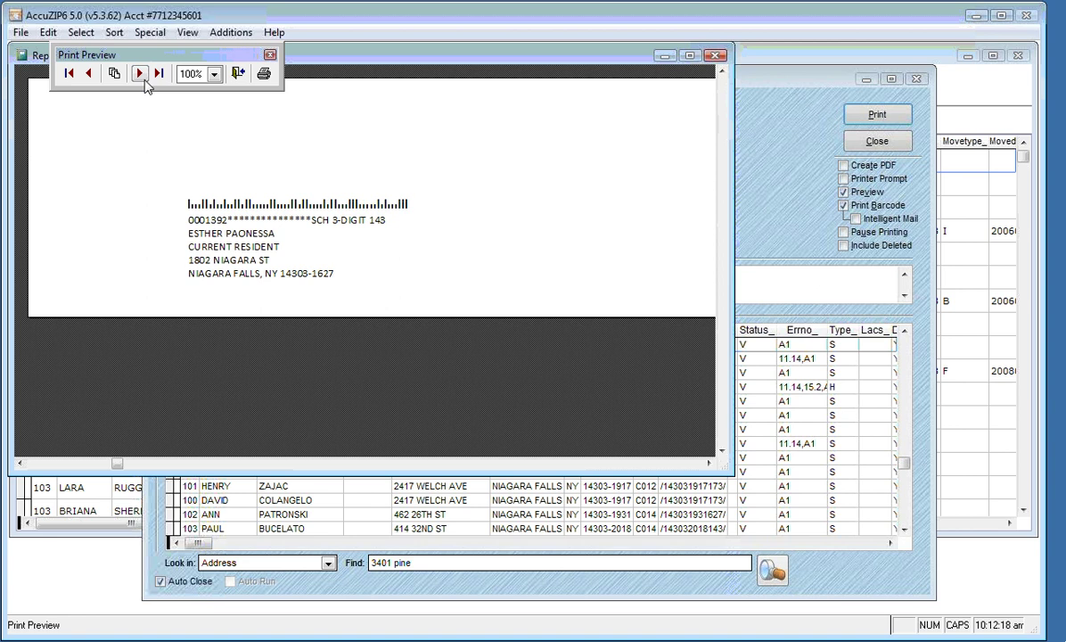
{"action": "left_click", "coordinate": [140, 74]}
{"action": "left_click", "coordinate": [140, 74]}
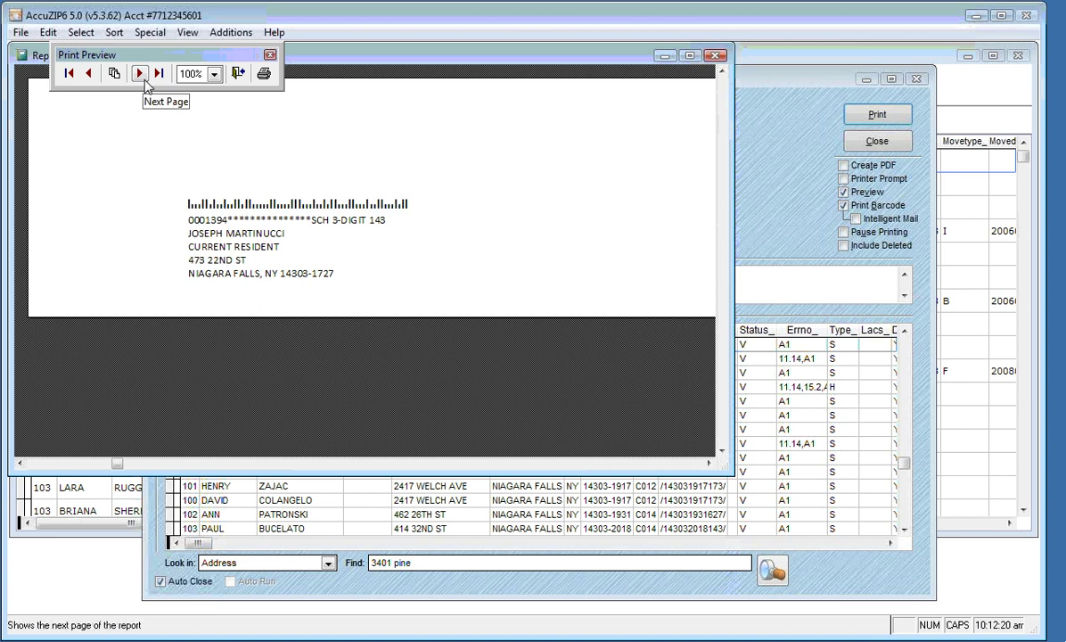
{"action": "left_click", "coordinate": [237, 74]}
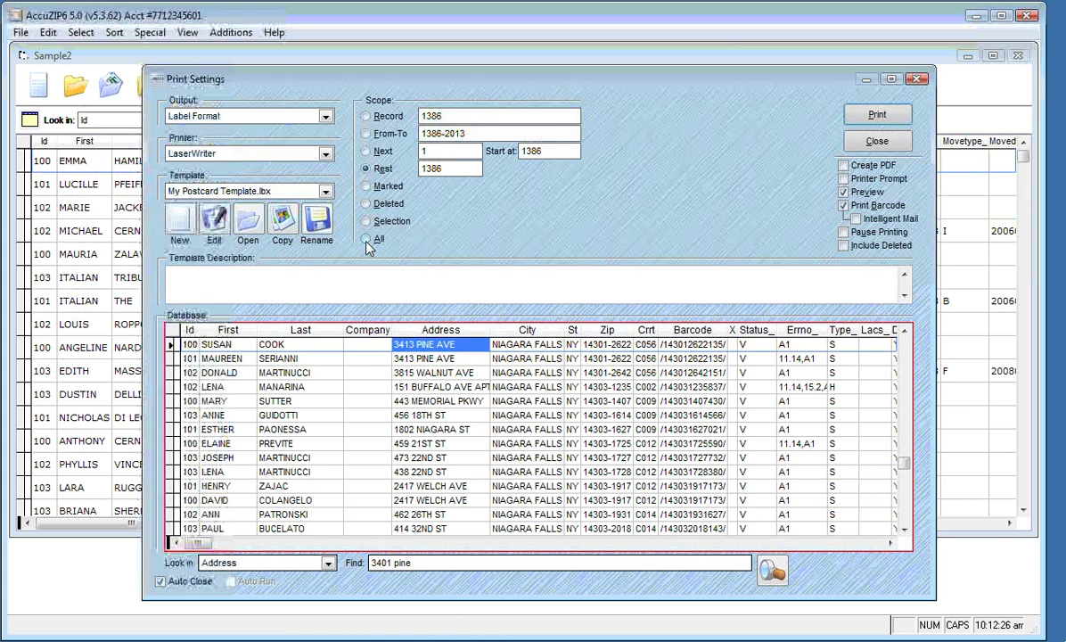
Set the print scope to All and inspect records' Ffapplied, Movedate and Ank values
{"action": "left_click", "coordinate": [366, 239]}
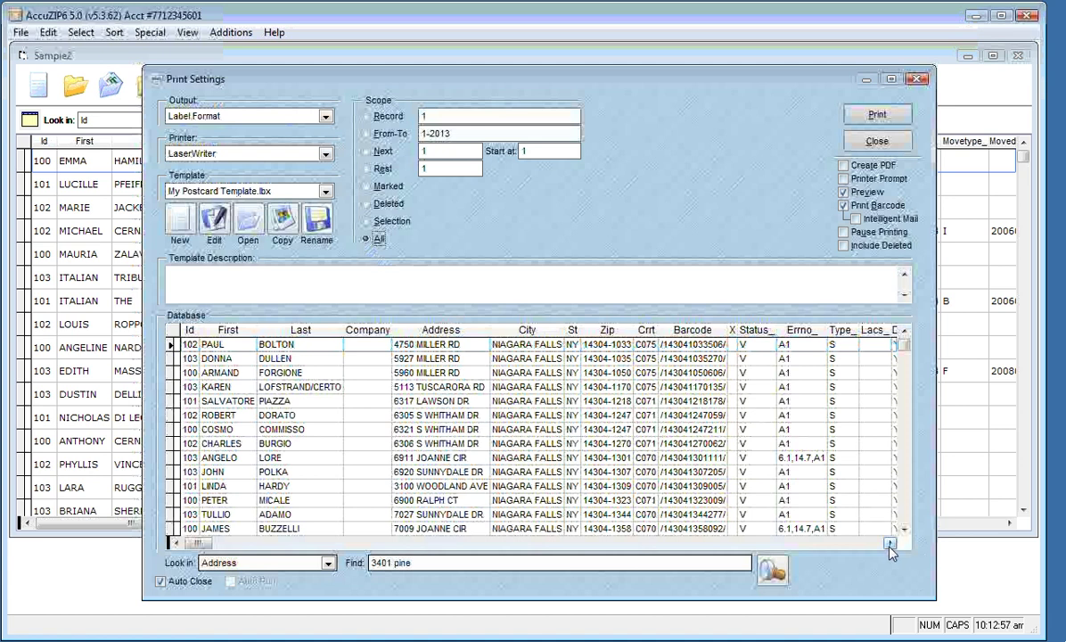
{"action": "left_click_drag", "start_coordinate": [891, 546], "coordinate": [902, 513]}
{"action": "left_click", "coordinate": [906, 451]}
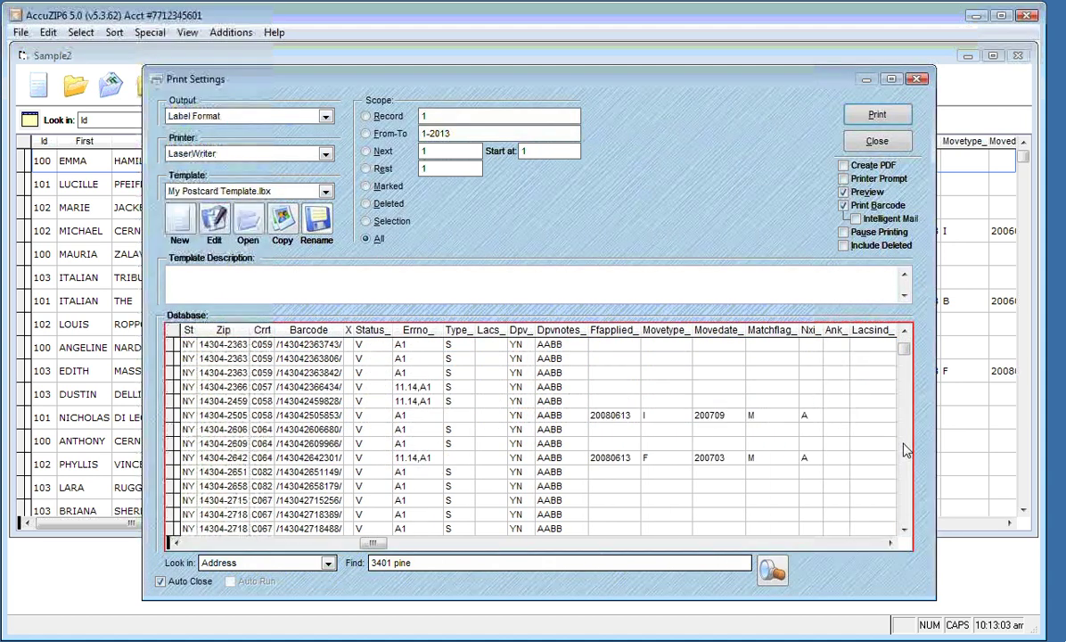
{"action": "left_click", "coordinate": [606, 416]}
{"action": "left_click", "coordinate": [706, 416]}
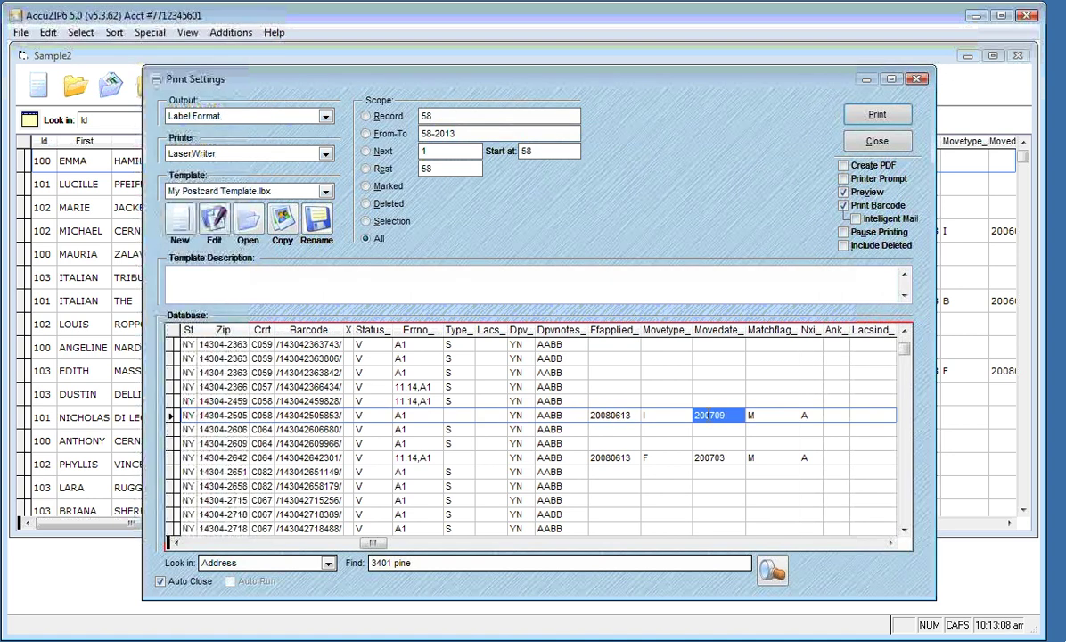
{"action": "left_click", "coordinate": [905, 530]}
{"action": "left_click_drag", "start_coordinate": [905, 533], "coordinate": [905, 533]}
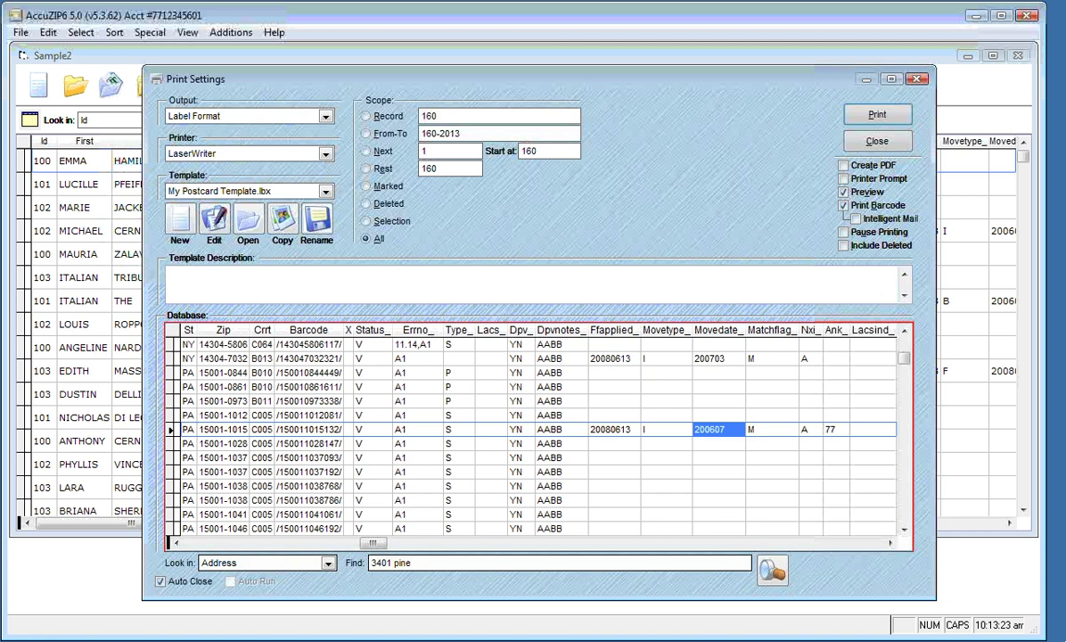
{"action": "left_click", "coordinate": [830, 429]}
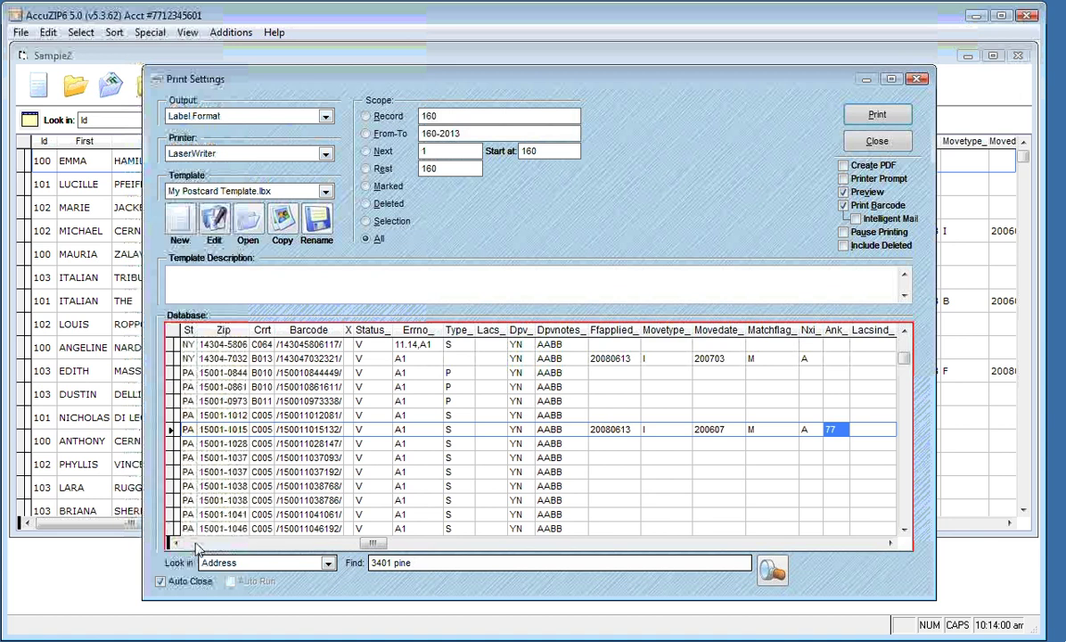
{"action": "key", "text": "Home"}
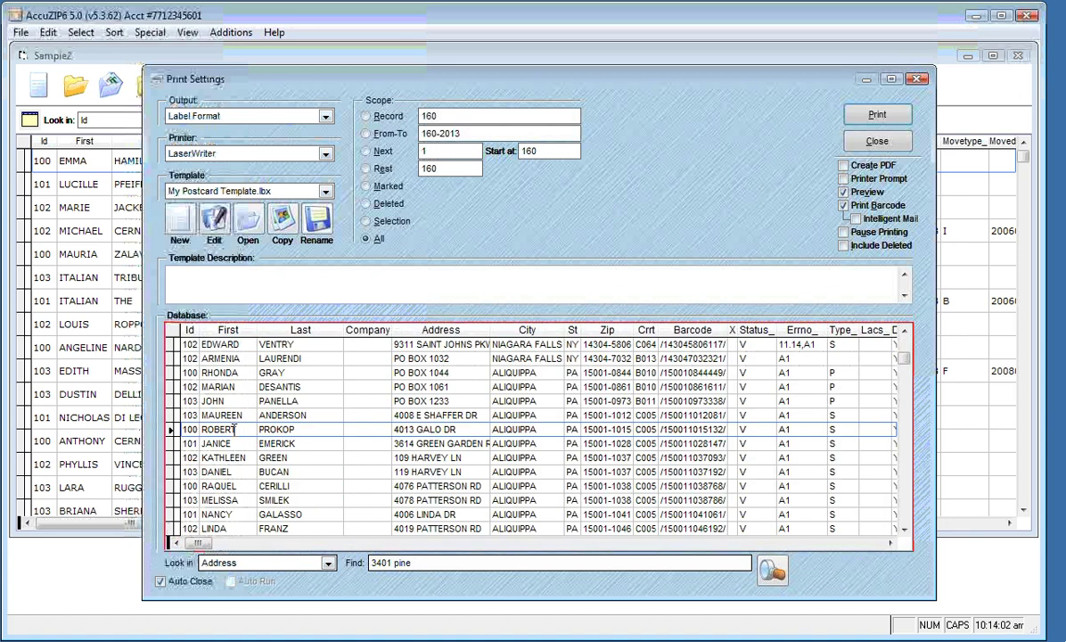
{"action": "key", "text": "Right"}
{"action": "key", "text": "Right"}
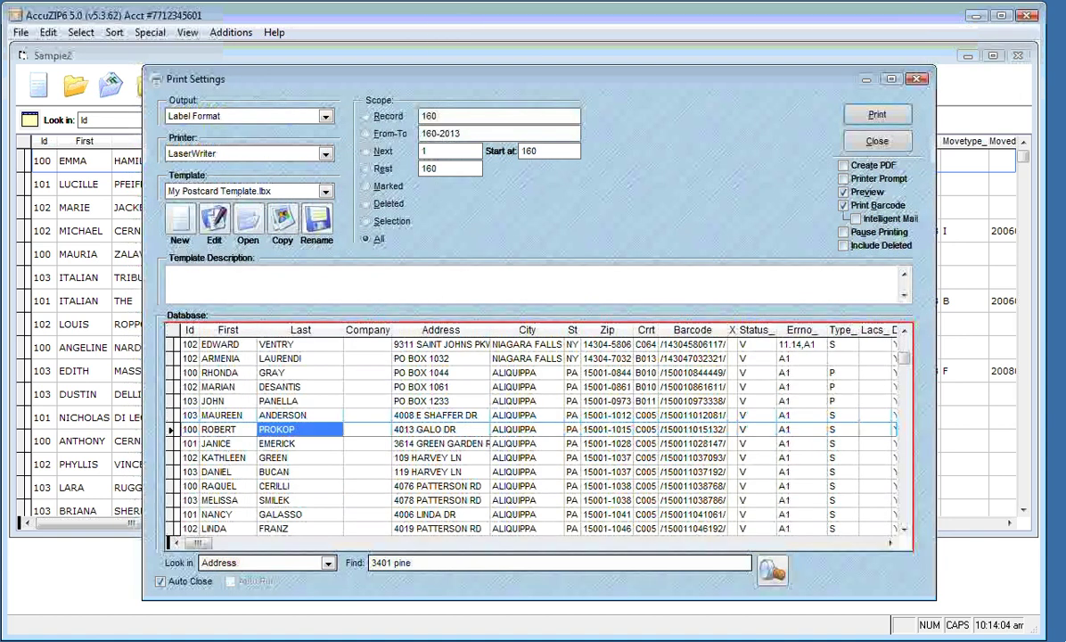
{"action": "key", "text": "Right"}
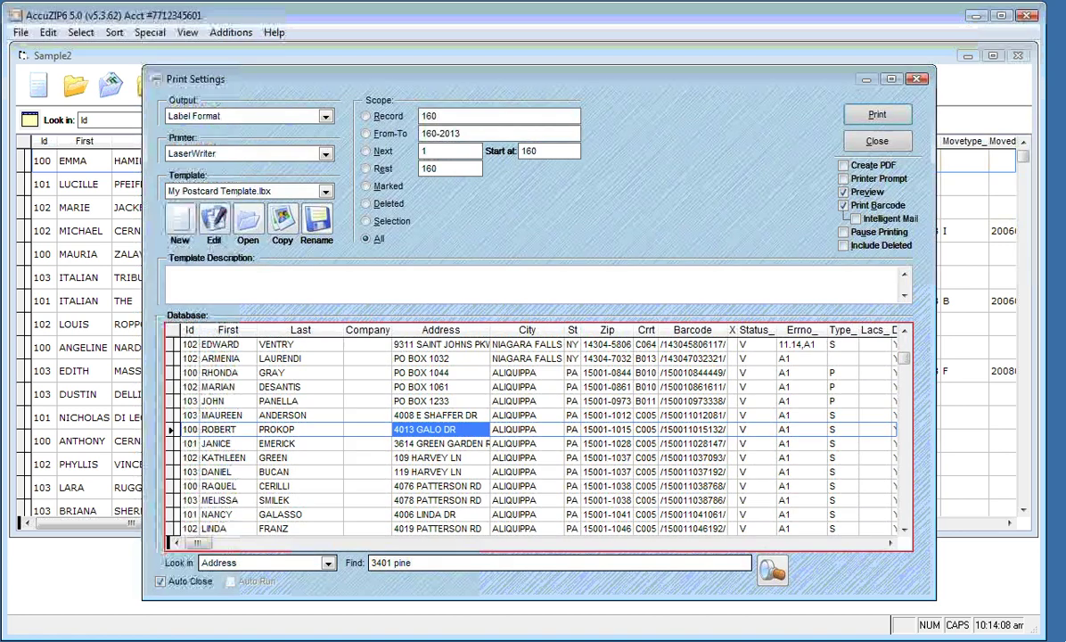
{"action": "key", "text": "Left"}
{"action": "key", "text": "Left"}
{"action": "key", "text": "Left"}
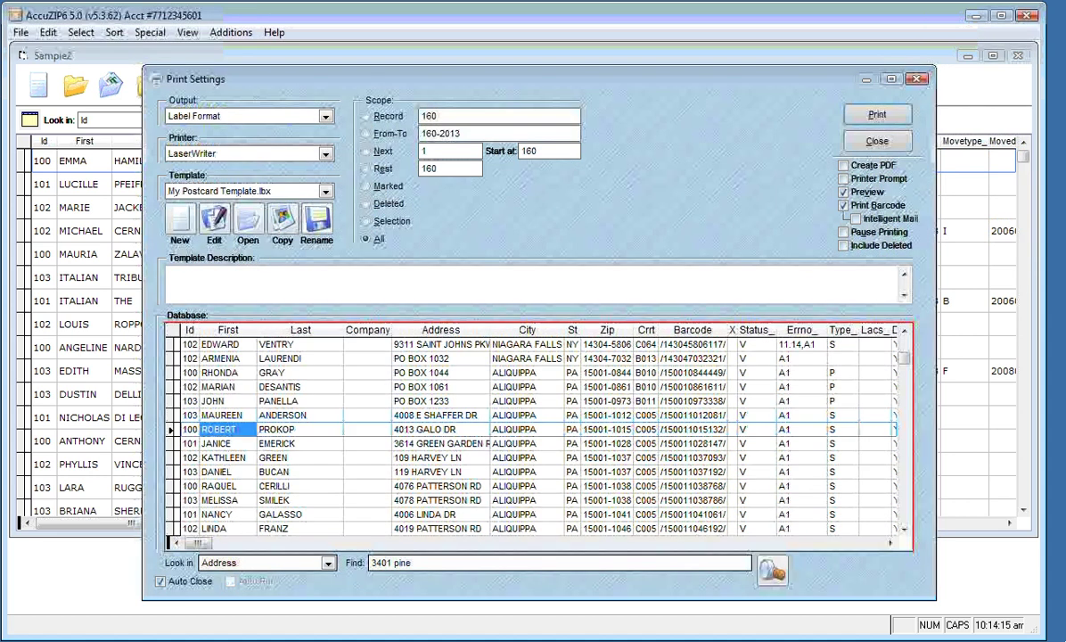
{"action": "left_click", "coordinate": [368, 429]}
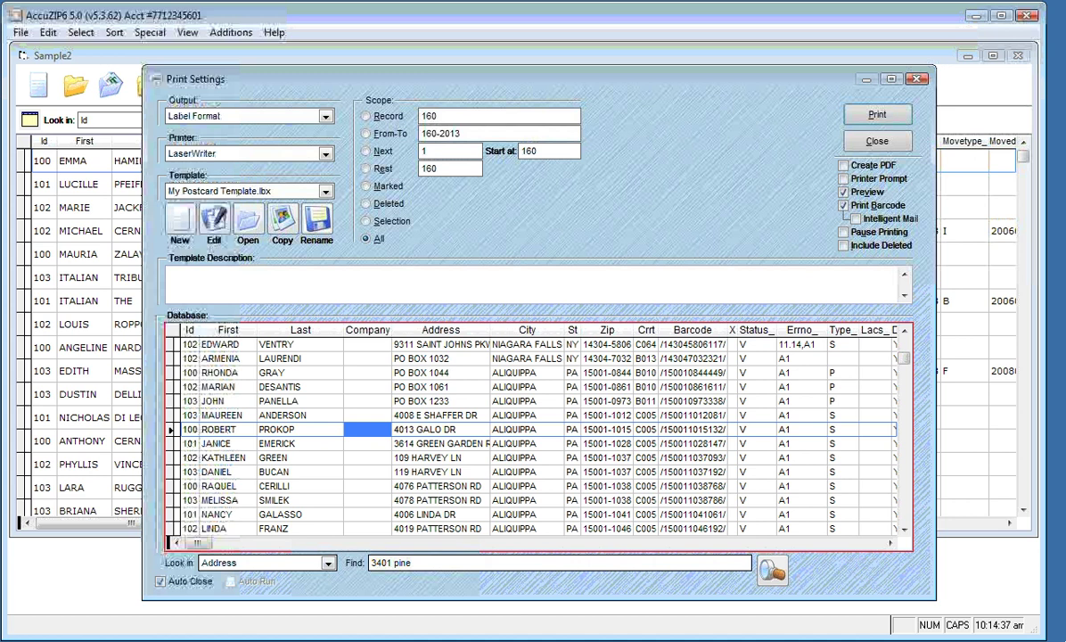
Select 5162 My Label.lbx as the template and open it in the Label Designer
{"action": "left_click", "coordinate": [218, 229]}
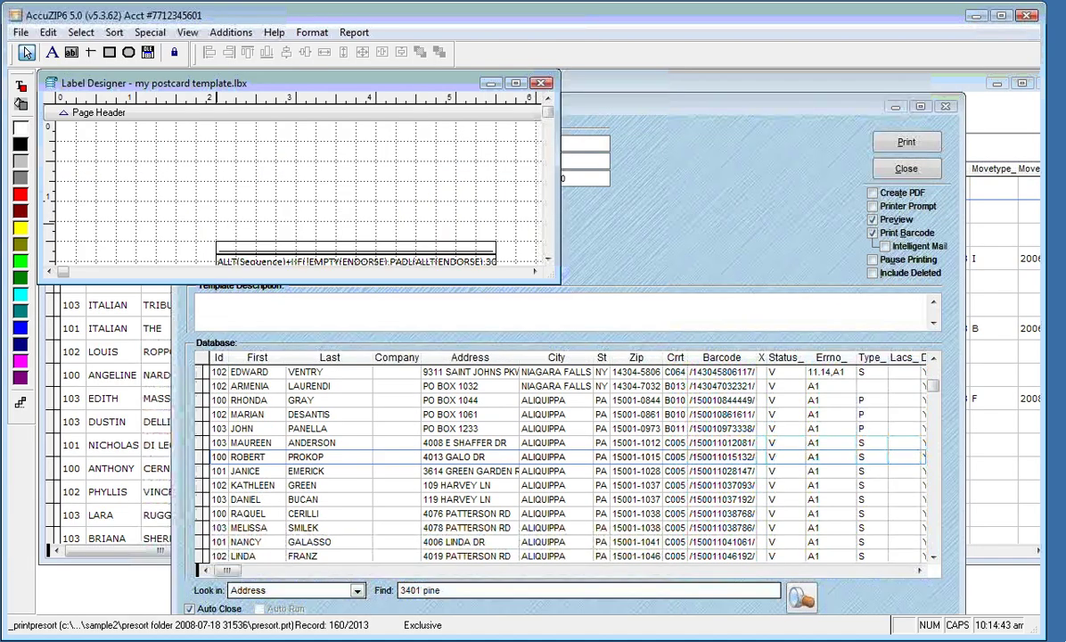
{"action": "left_click", "coordinate": [543, 83]}
{"action": "left_click", "coordinate": [326, 191]}
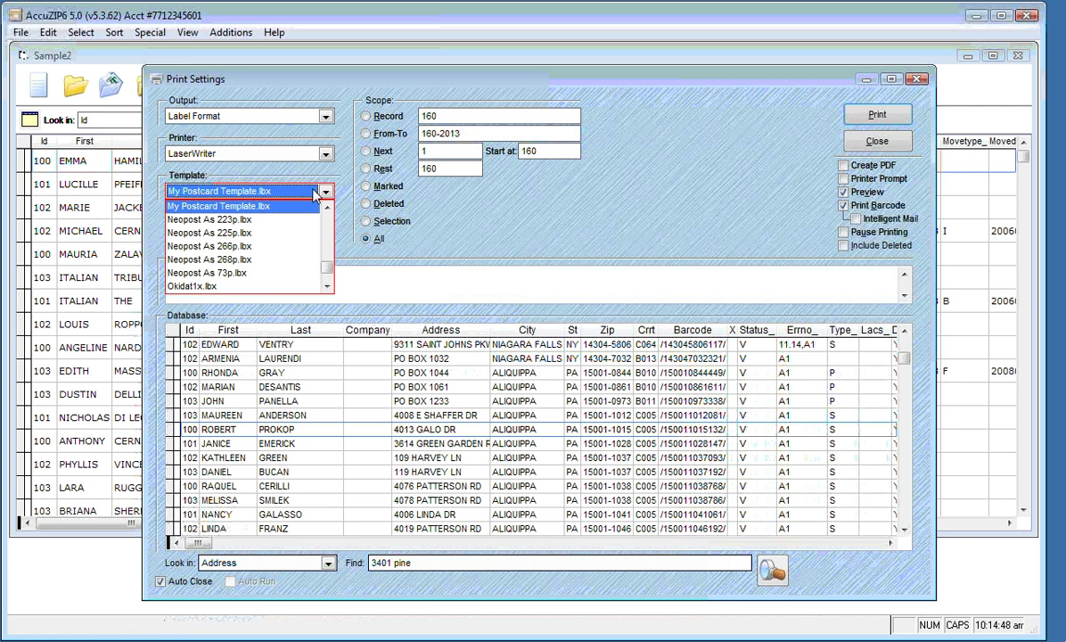
{"action": "key", "text": "Up"}
{"action": "key", "text": "Down"}
{"action": "key", "text": "Down"}
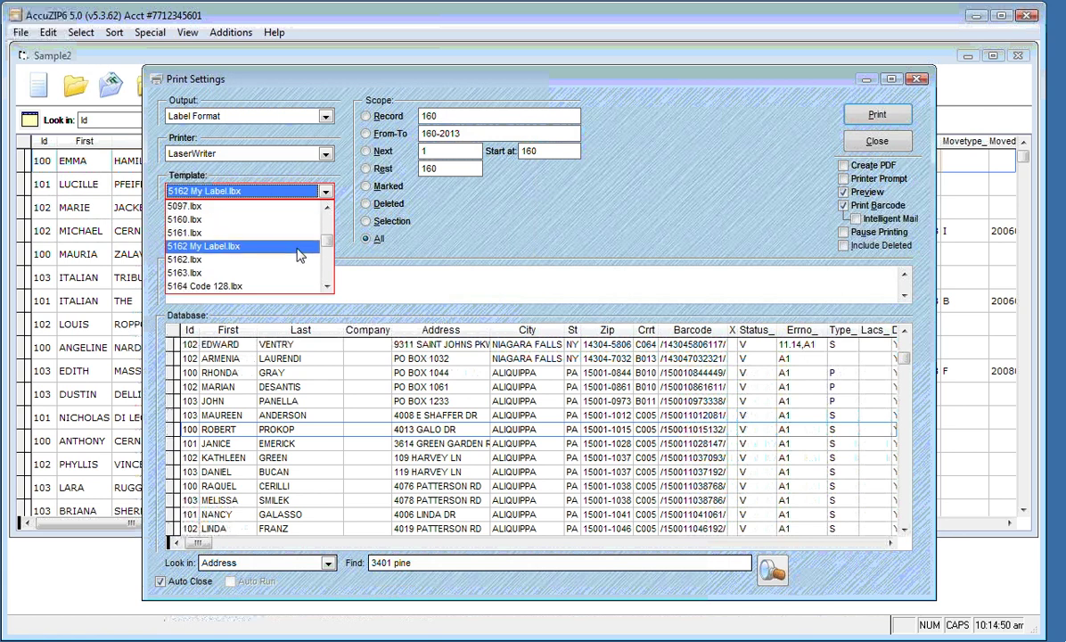
{"action": "left_click", "coordinate": [297, 249]}
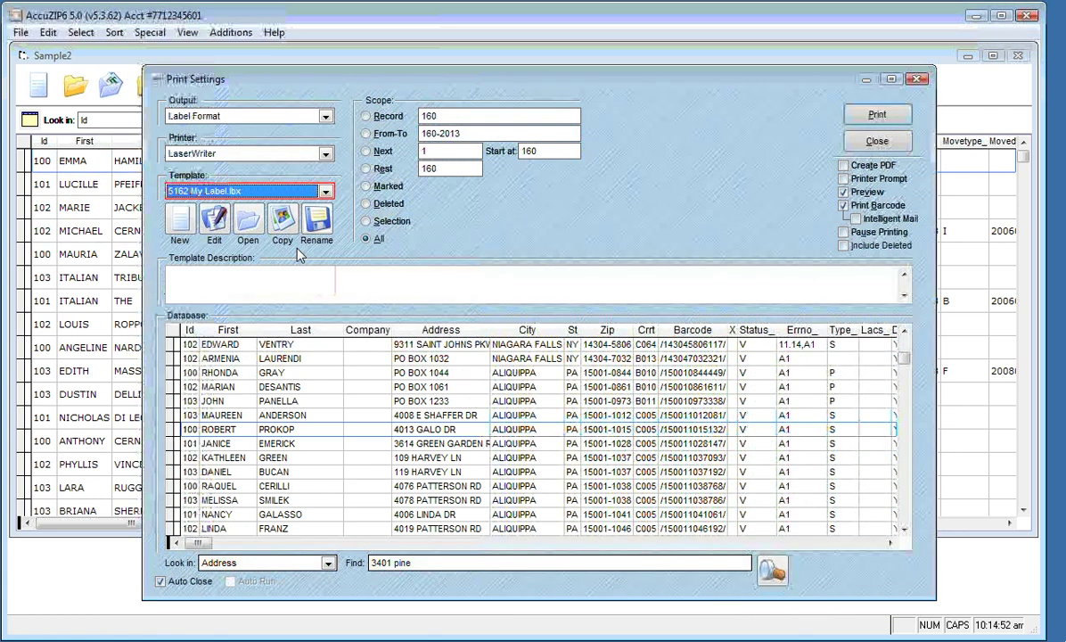
{"action": "left_click", "coordinate": [214, 223]}
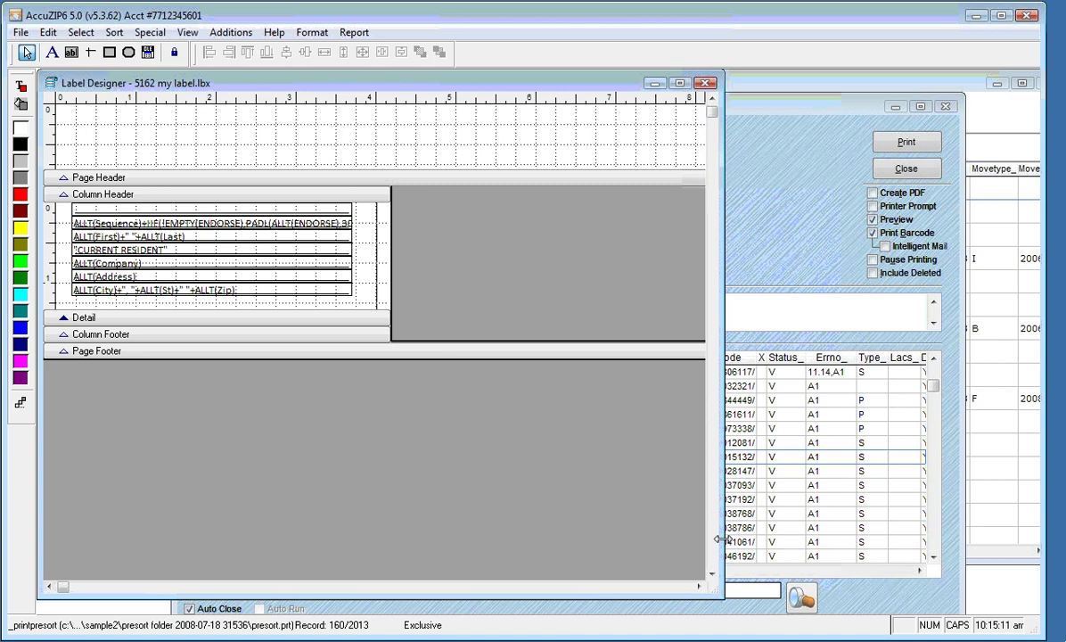
Colour the CURRENT RESIDENT field red and open its Field Properties
{"action": "left_click", "coordinate": [174, 254]}
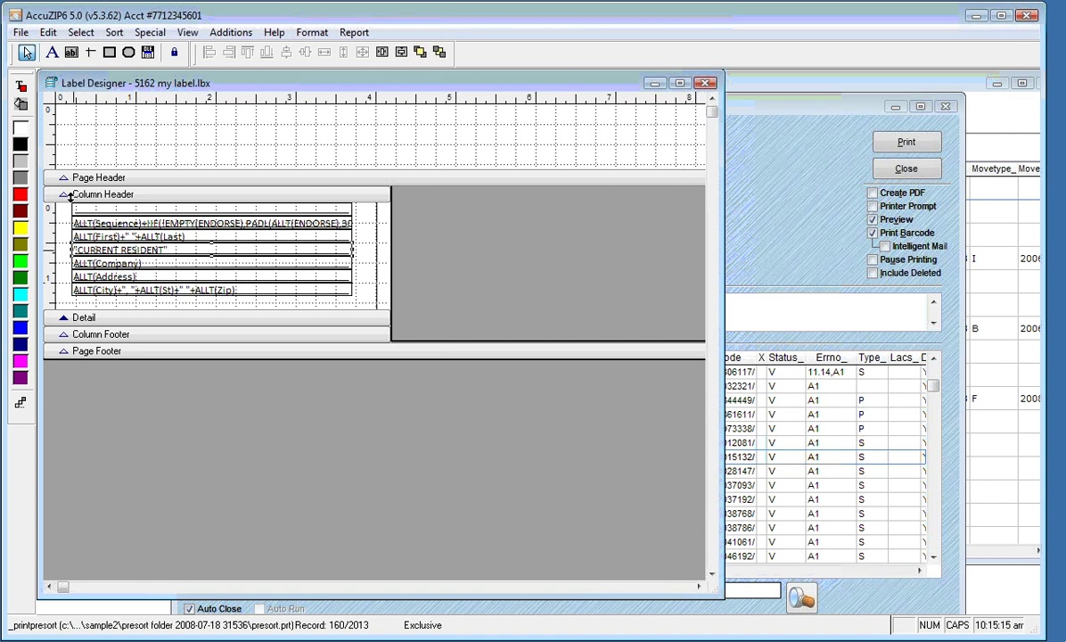
{"action": "left_click", "coordinate": [22, 94]}
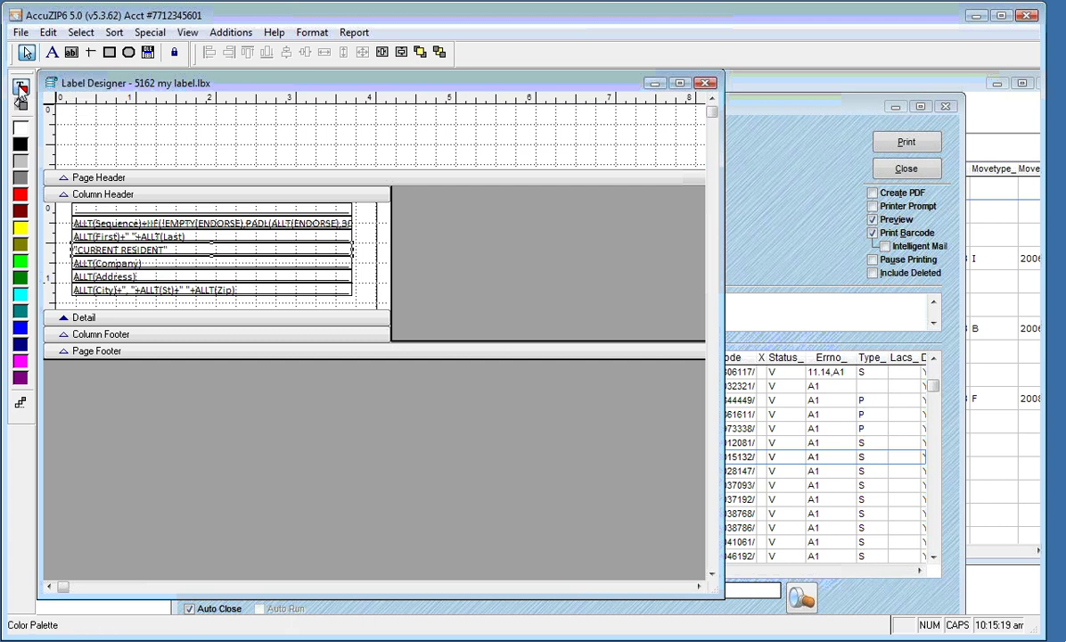
{"action": "left_click", "coordinate": [20, 195]}
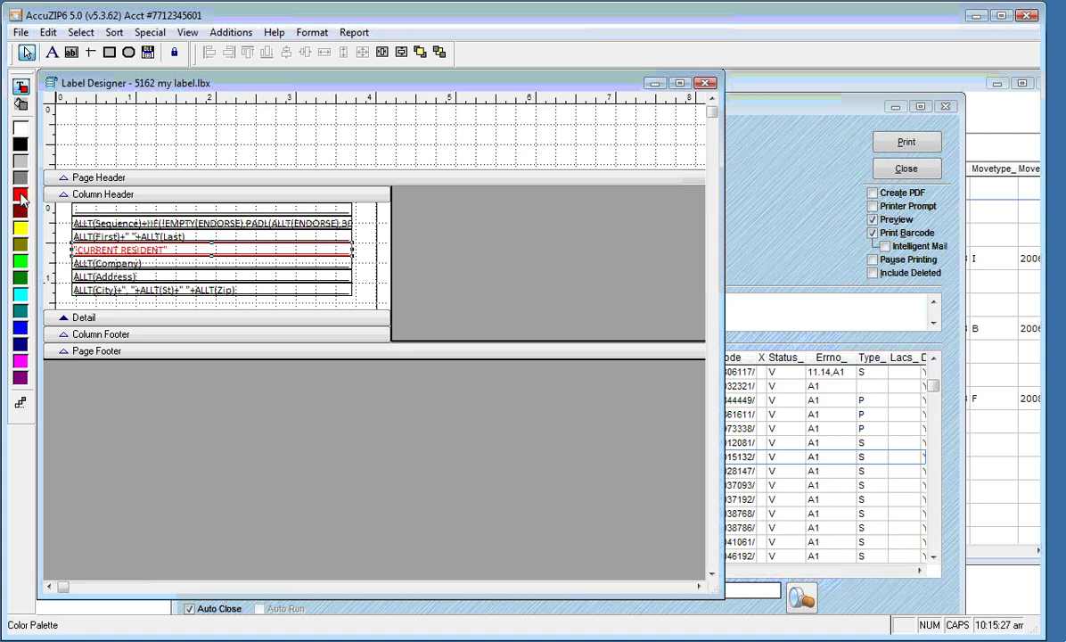
{"action": "double_click", "coordinate": [117, 250]}
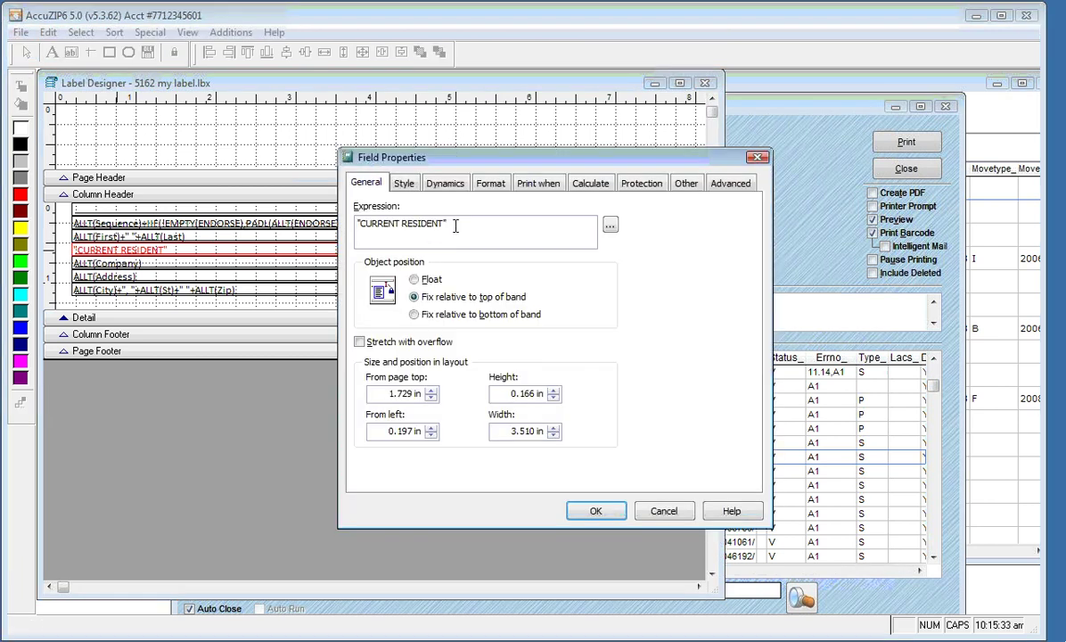
Enter the print-when condition !EMPTY(ank_) for CURRENT RESIDENT and copy the expression
{"action": "left_click_drag", "start_coordinate": [446, 224], "coordinate": [351, 224]}
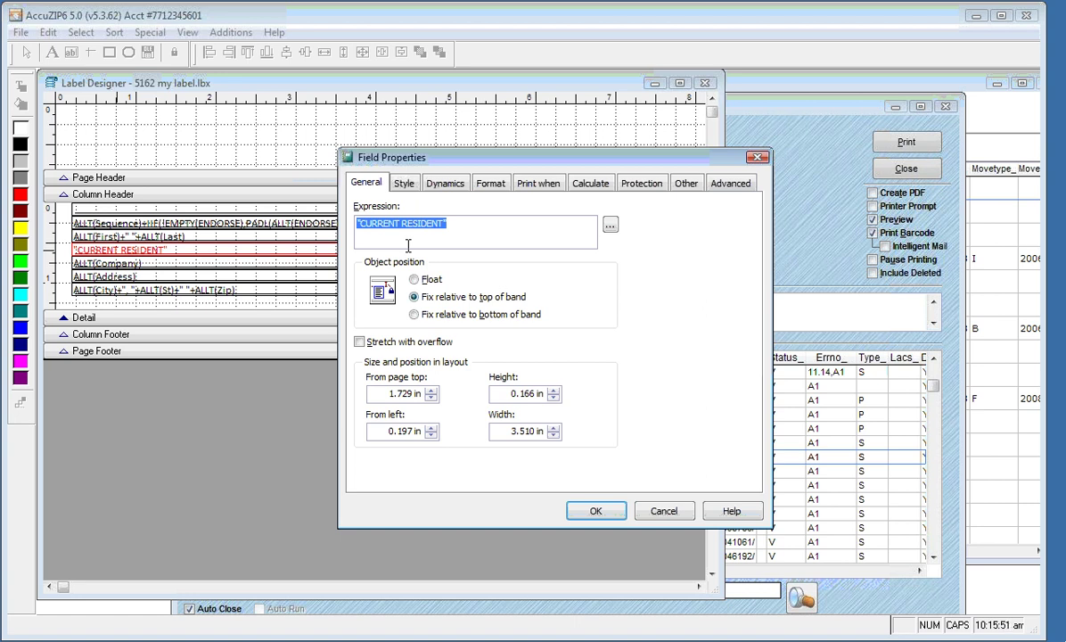
{"action": "left_click", "coordinate": [550, 183]}
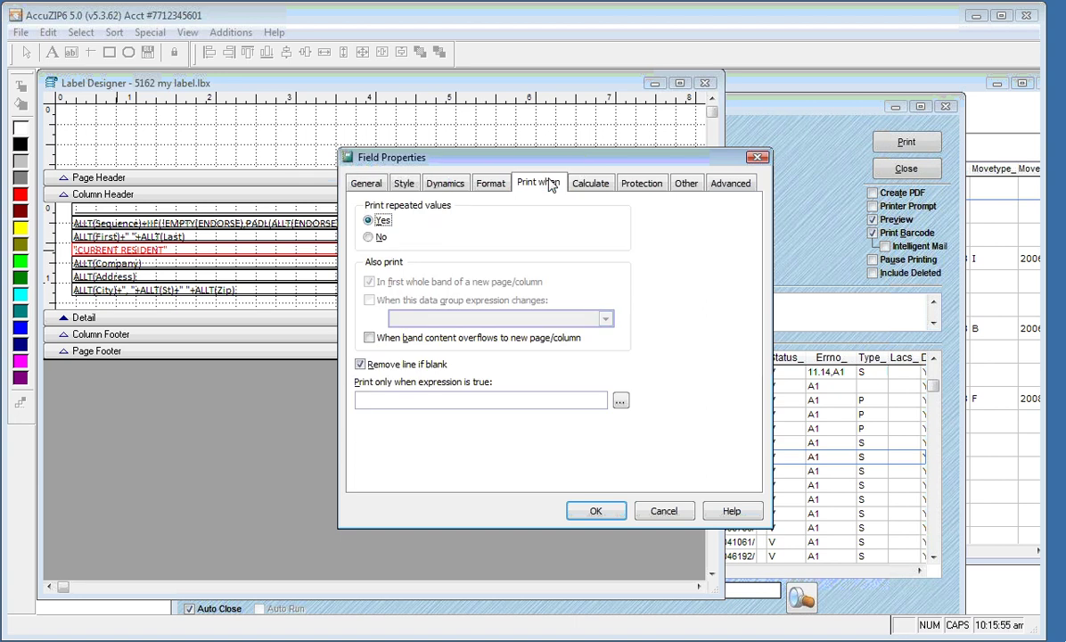
{"action": "left_click", "coordinate": [373, 398]}
{"action": "type", "text": "!E"}
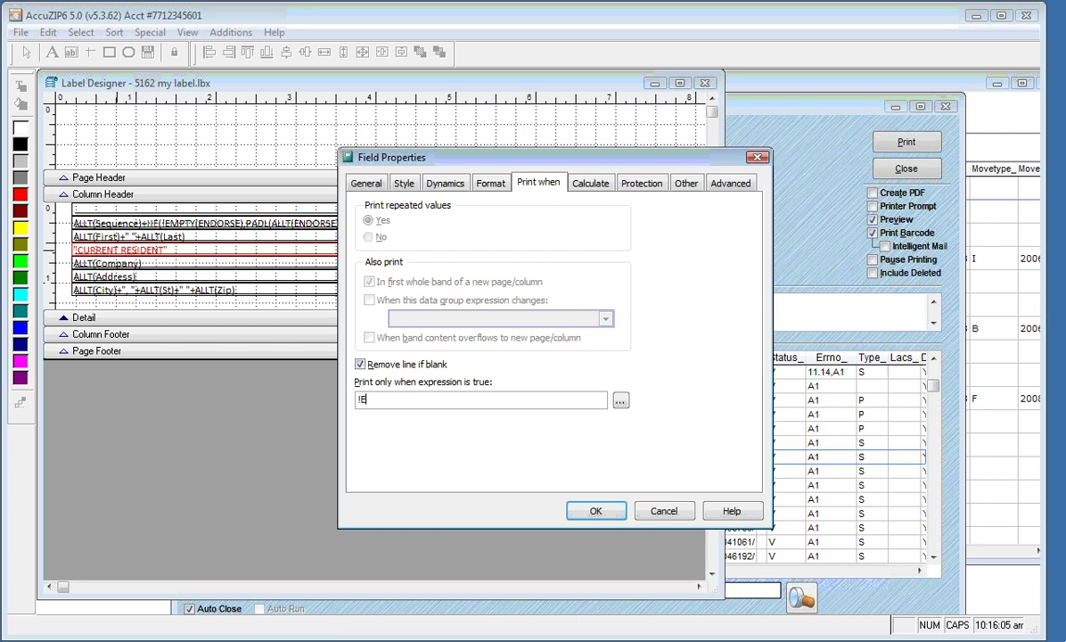
{"action": "type", "text": "MPTY("}
{"action": "key", "text": "Caps_Lock"}
{"action": "type", "text": "ank_)"}
{"action": "left_click_drag", "start_coordinate": [390, 399], "coordinate": [412, 400]}
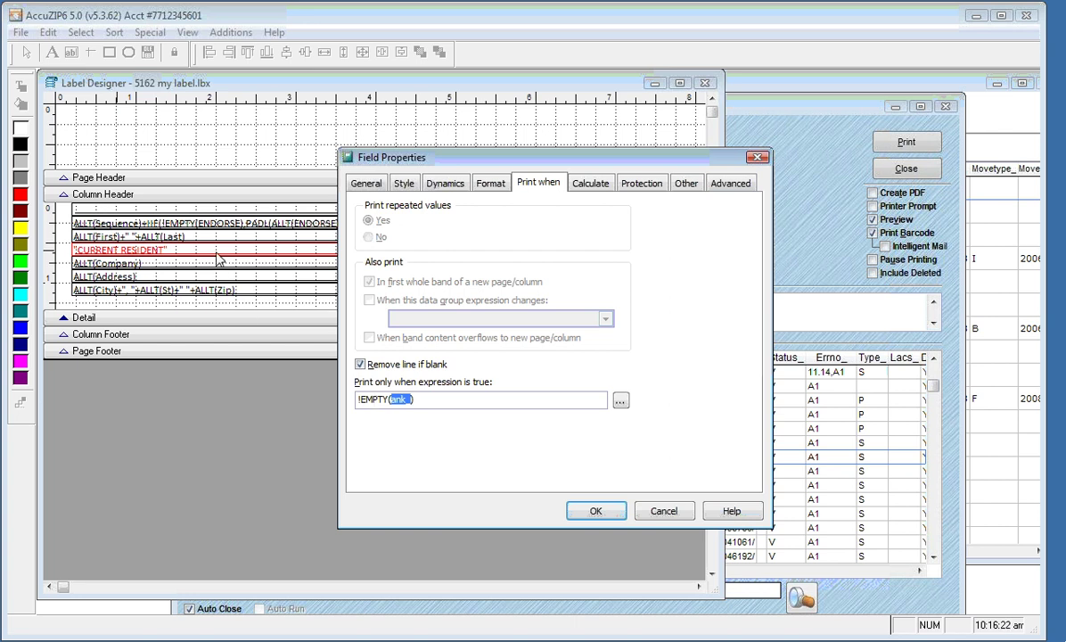
{"action": "left_click_drag", "start_coordinate": [361, 399], "coordinate": [415, 399]}
{"action": "key", "text": "ctrl+c"}
Confirm CURRENT RESIDENT's condition, then give the name field the print-when condition EMPTY(ank_)
{"action": "left_click", "coordinate": [596, 512]}
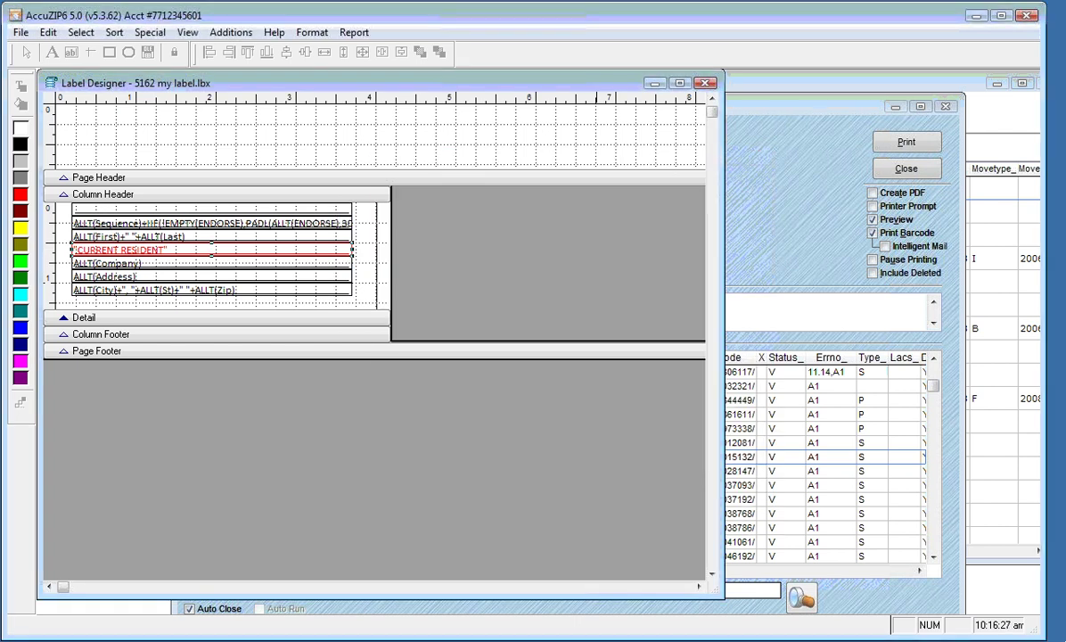
{"action": "left_click", "coordinate": [290, 240]}
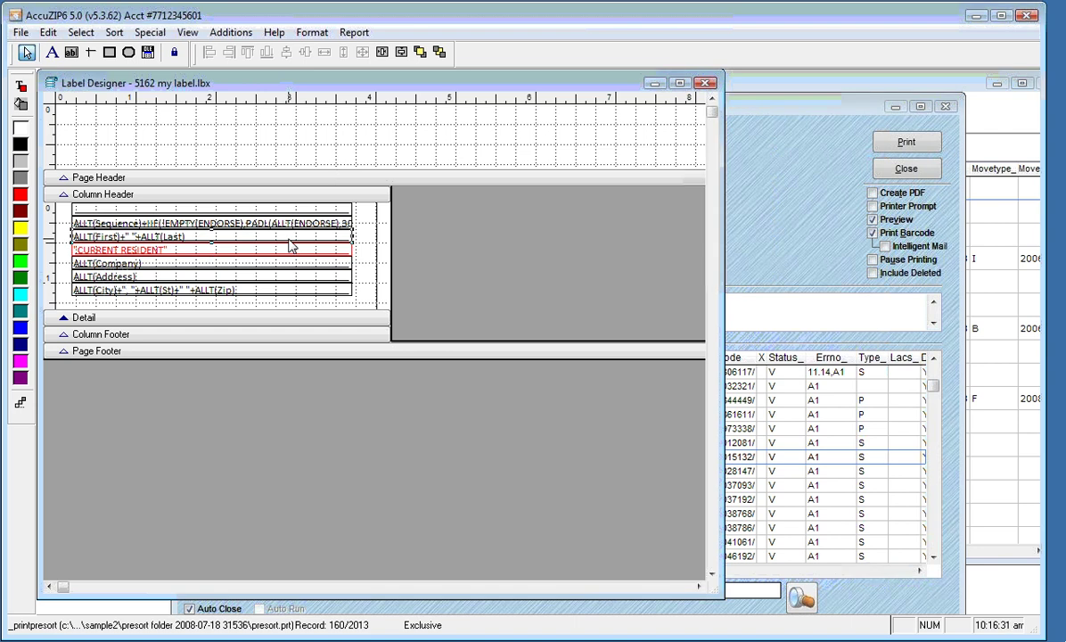
{"action": "double_click", "coordinate": [288, 238]}
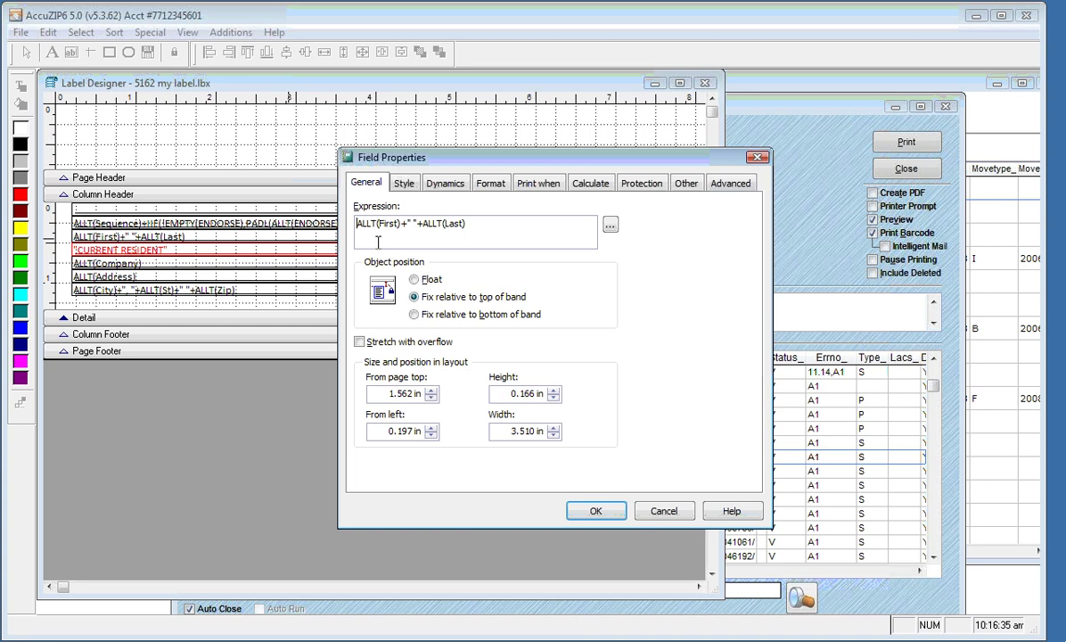
{"action": "left_click", "coordinate": [534, 188]}
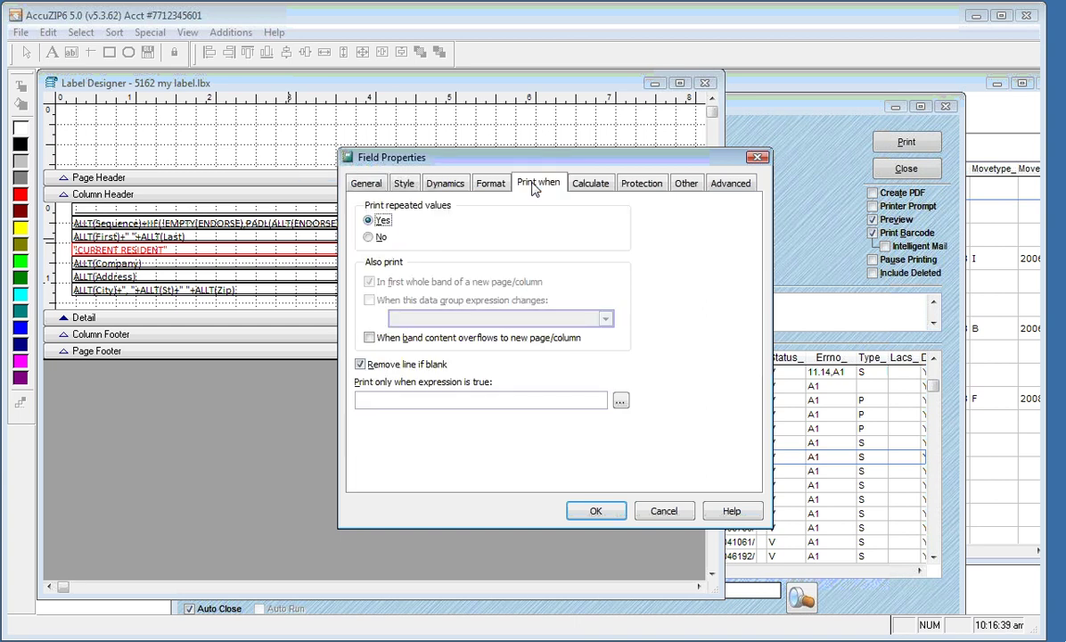
{"action": "left_click", "coordinate": [403, 397]}
{"action": "key", "text": "ctrl+v"}
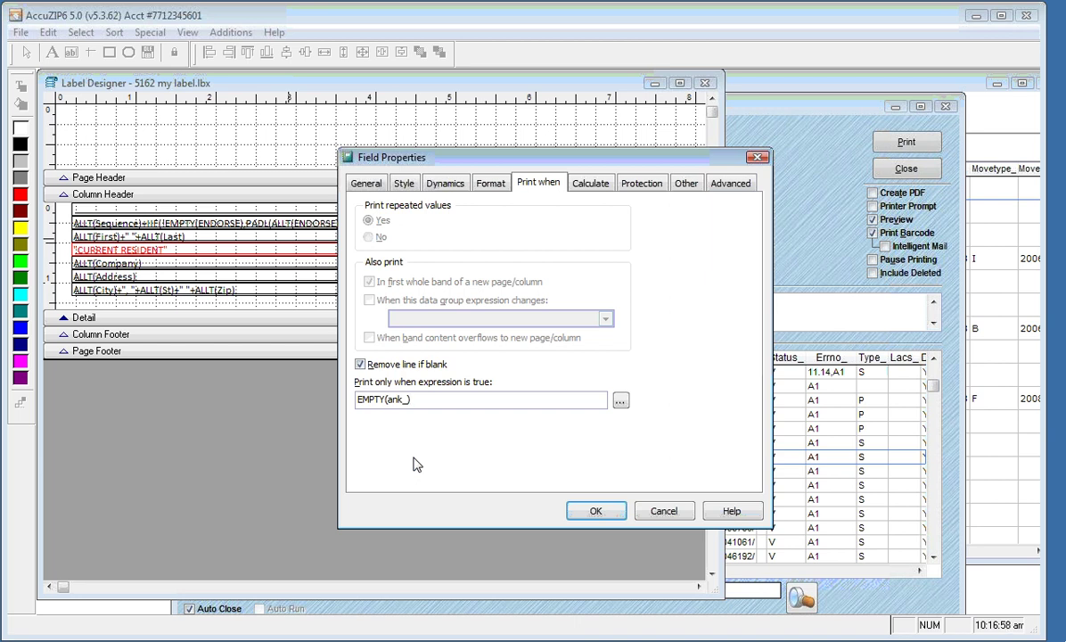
{"action": "left_click", "coordinate": [581, 511]}
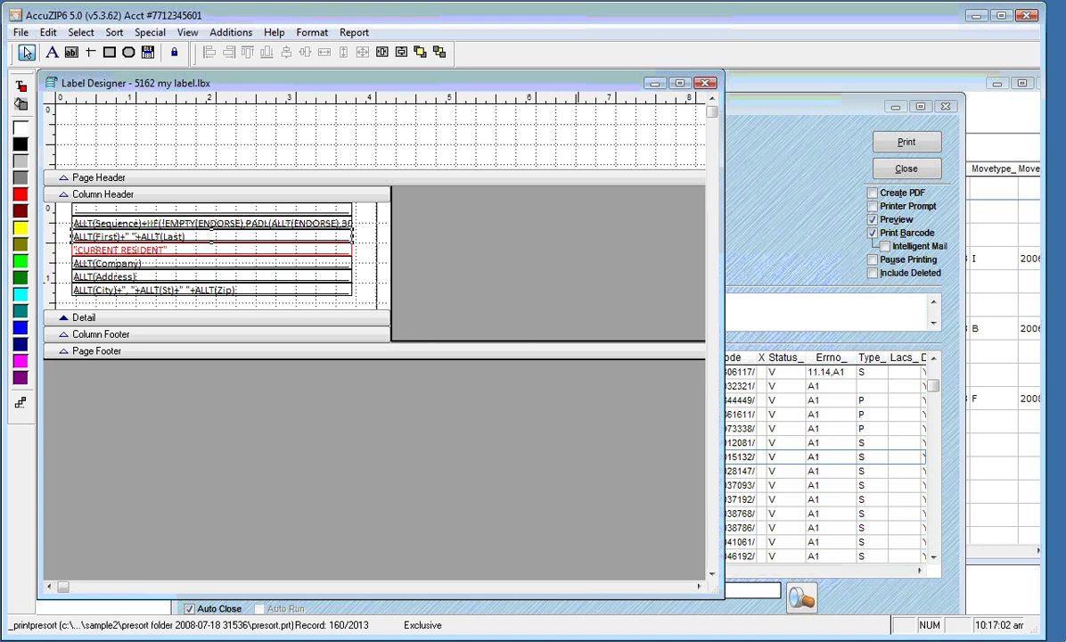
Show the Print Preview of the 5162 My Label labels and bring up Go to Page
{"action": "right_click", "coordinate": [309, 138]}
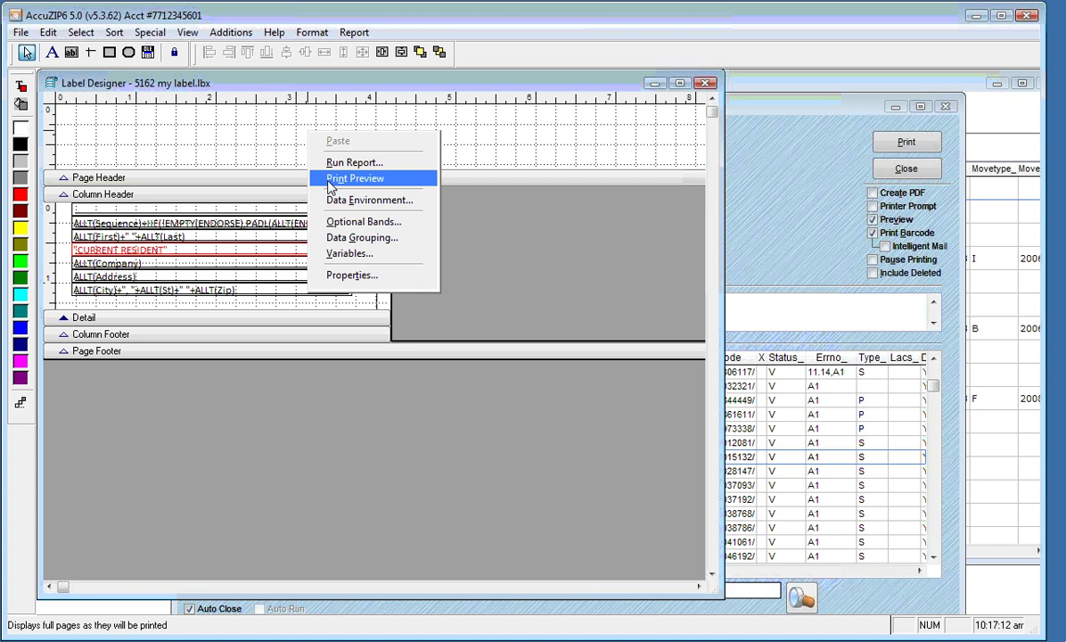
{"action": "left_click", "coordinate": [355, 178]}
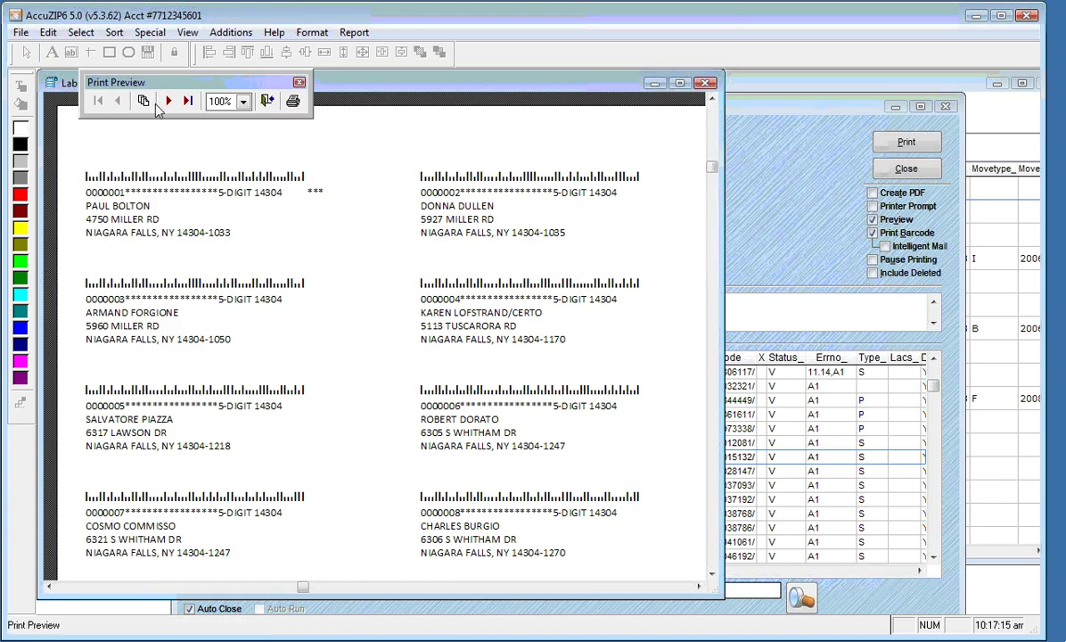
{"action": "left_click", "coordinate": [144, 101]}
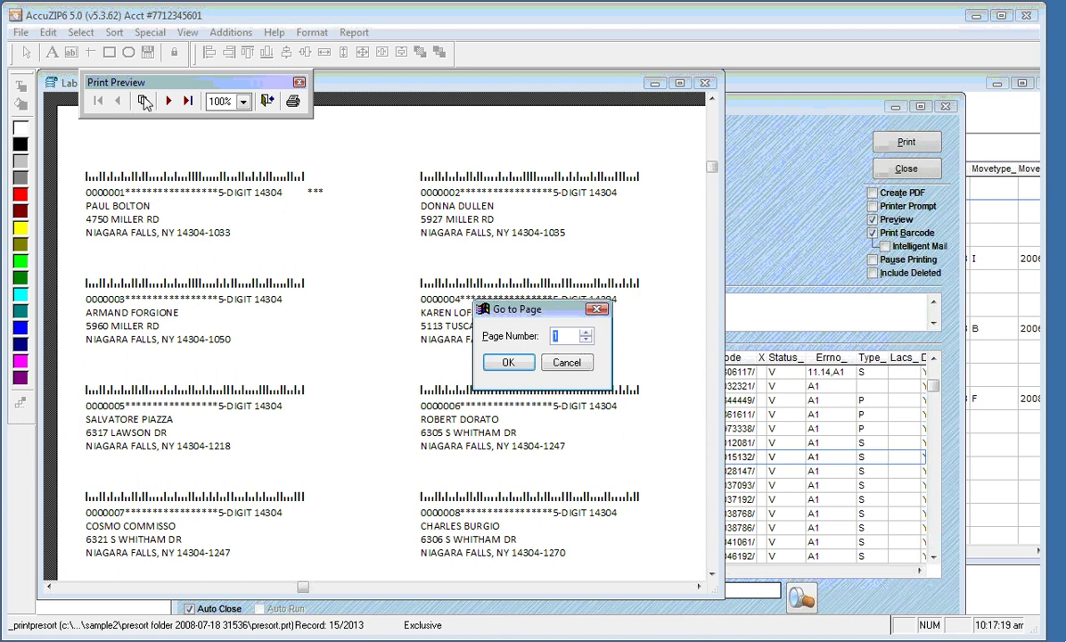
Jump to page 24 of the preview
{"action": "type", "text": "44"}
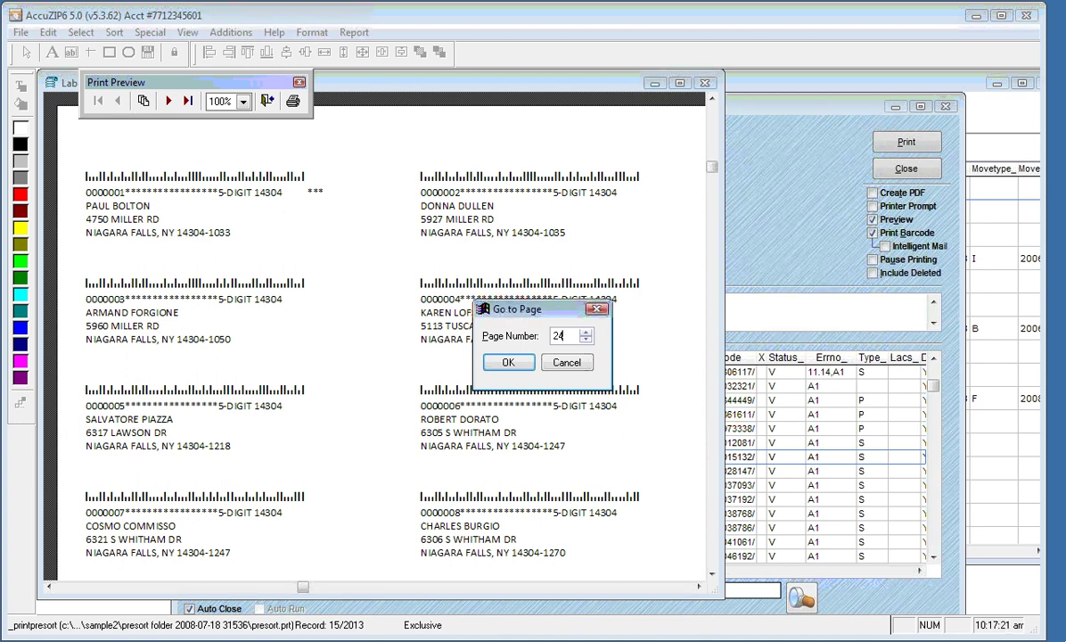
{"action": "left_click", "coordinate": [509, 363]}
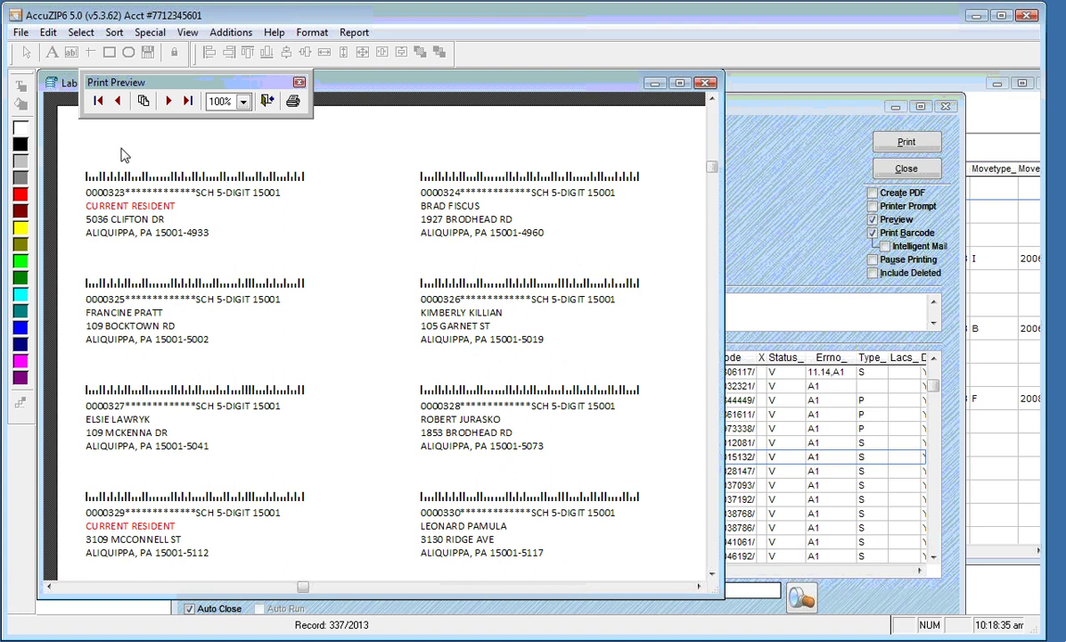
Close the print preview to return to the 5162 my label layout
{"action": "left_click", "coordinate": [267, 102]}
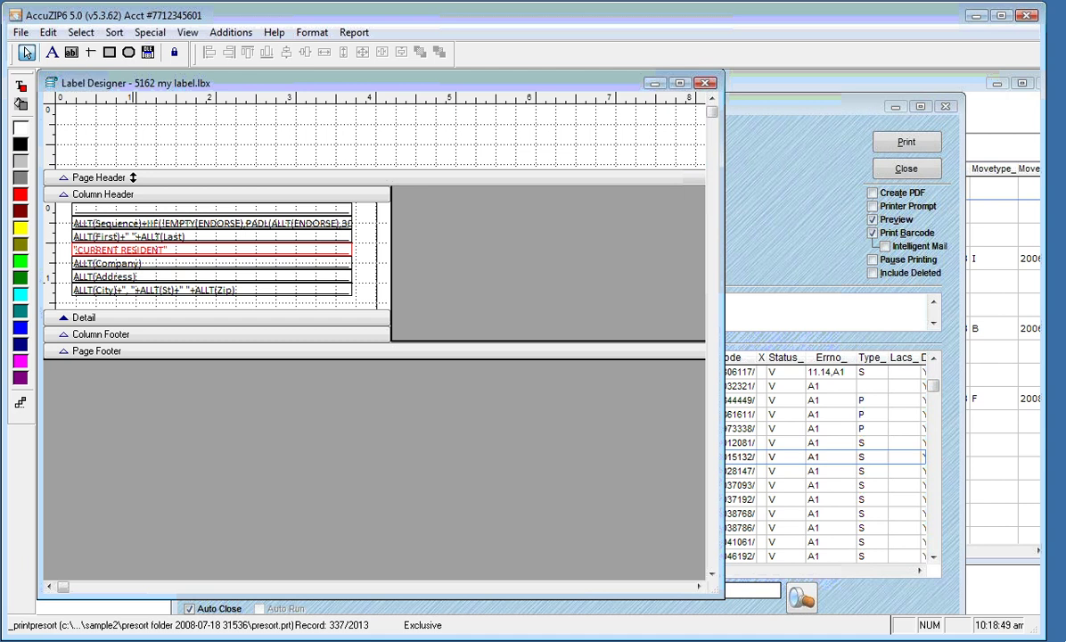
Shorten the page header band to 0.500 in and preview the resulting labels
{"action": "double_click", "coordinate": [278, 177]}
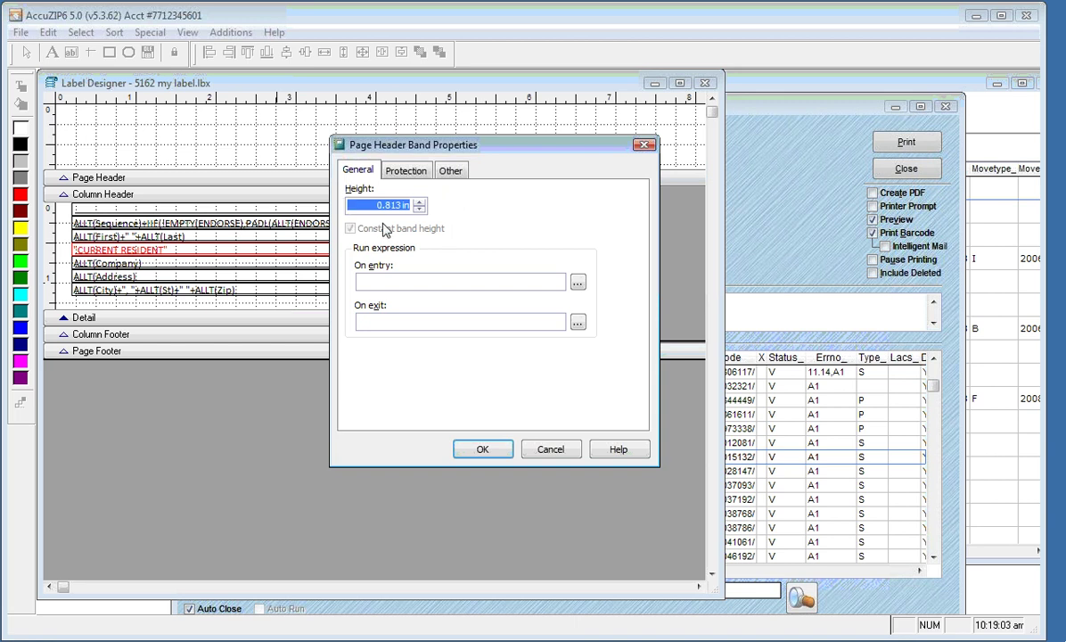
{"action": "type", "text": "0.500"}
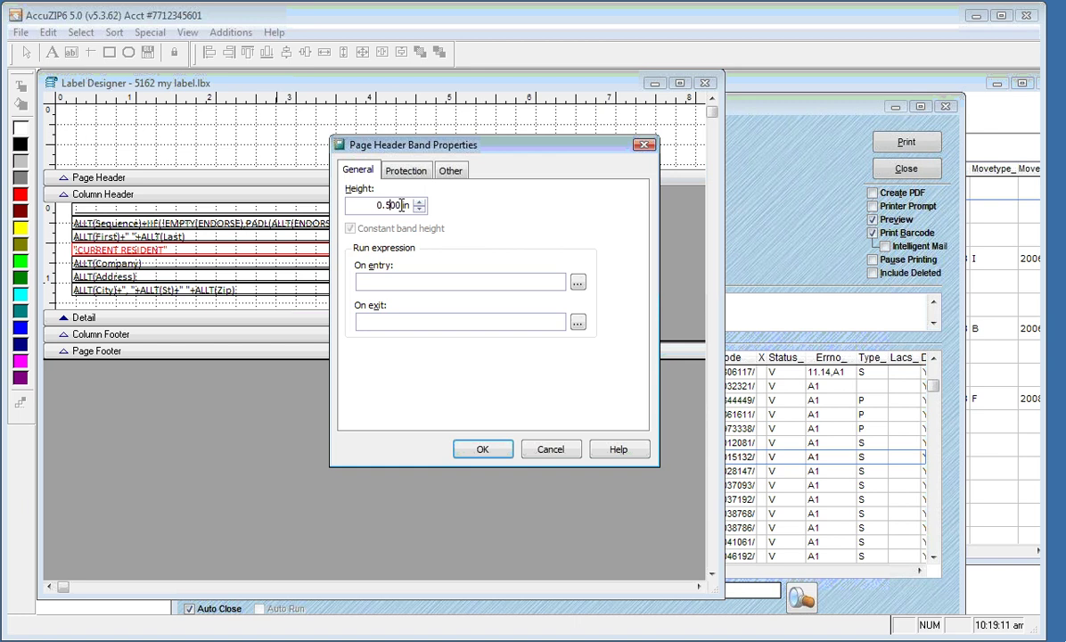
{"action": "left_click", "coordinate": [482, 457]}
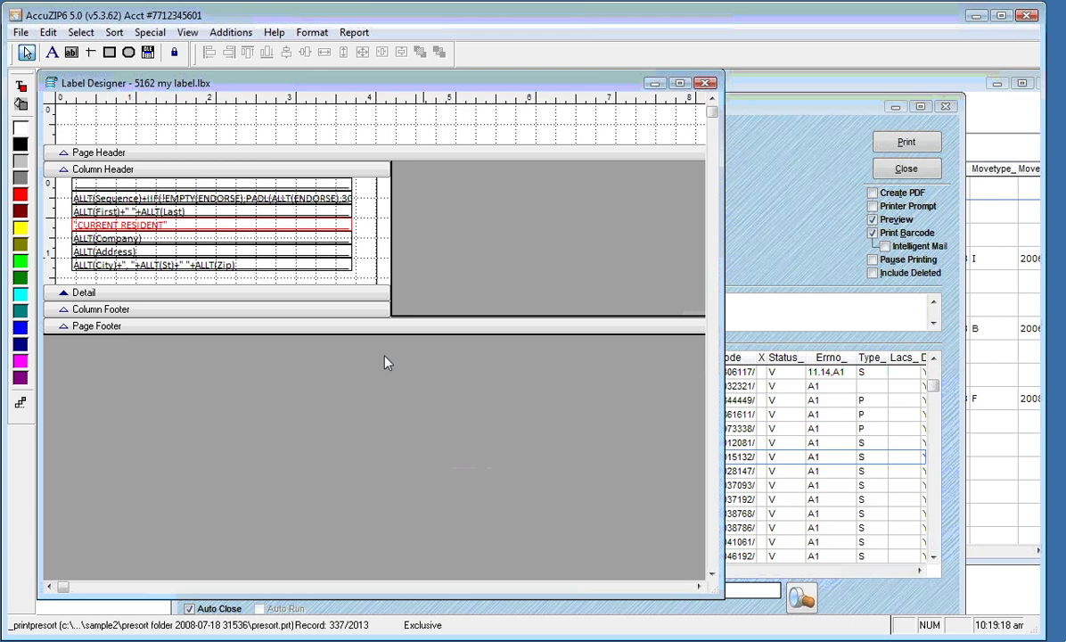
{"action": "right_click", "coordinate": [309, 131]}
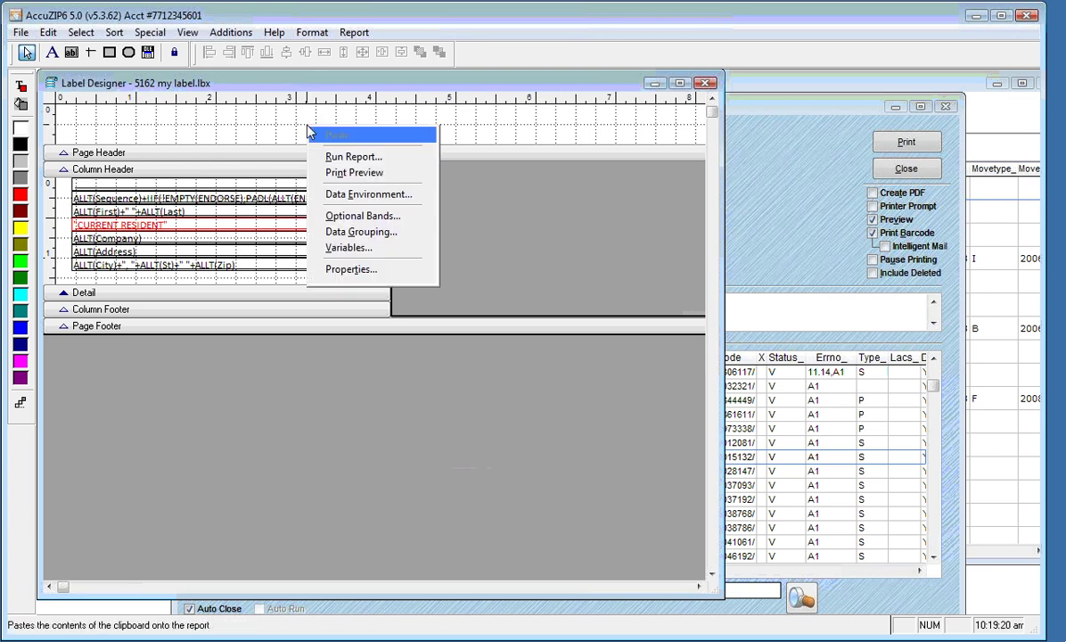
{"action": "left_click", "coordinate": [330, 172]}
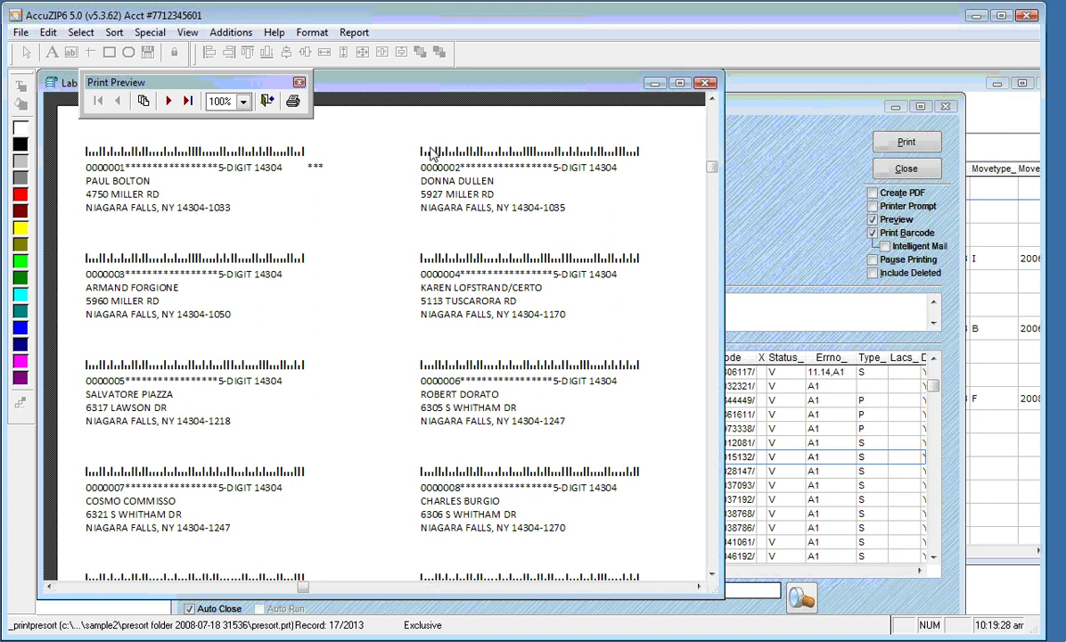
Restore the page header band height to 0.813 in and check the labels in print preview
{"action": "left_click", "coordinate": [266, 101]}
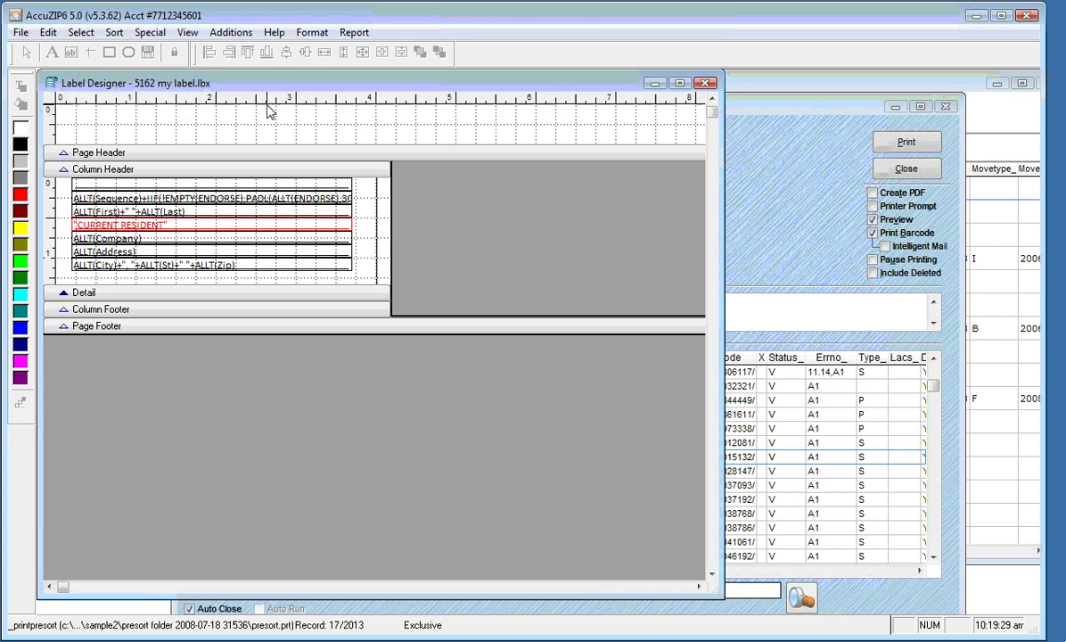
{"action": "double_click", "coordinate": [252, 139]}
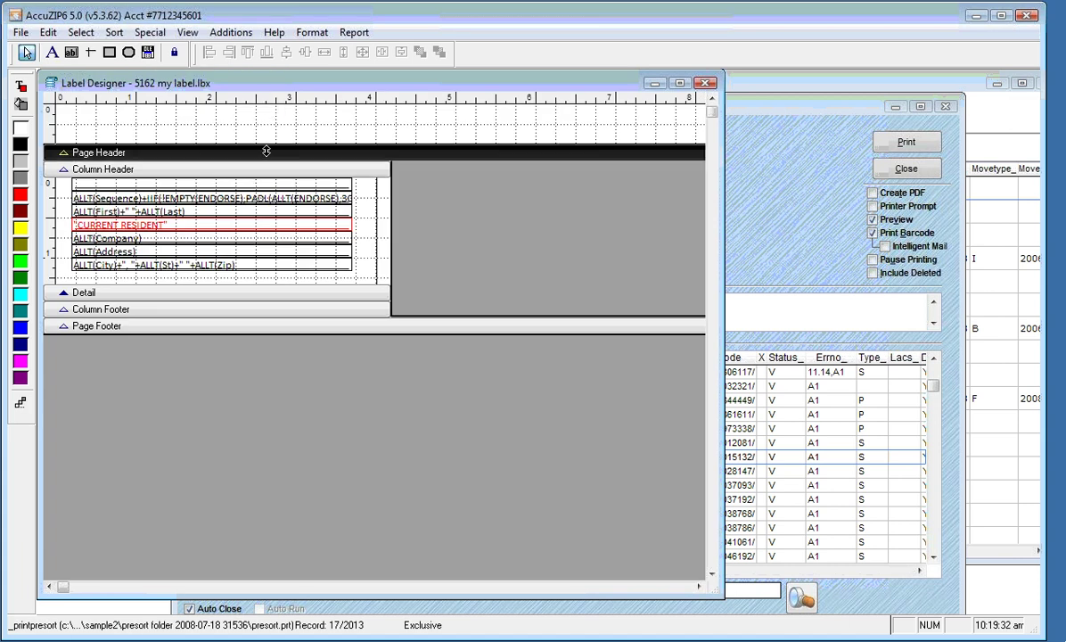
{"action": "type", "text": "0.813"}
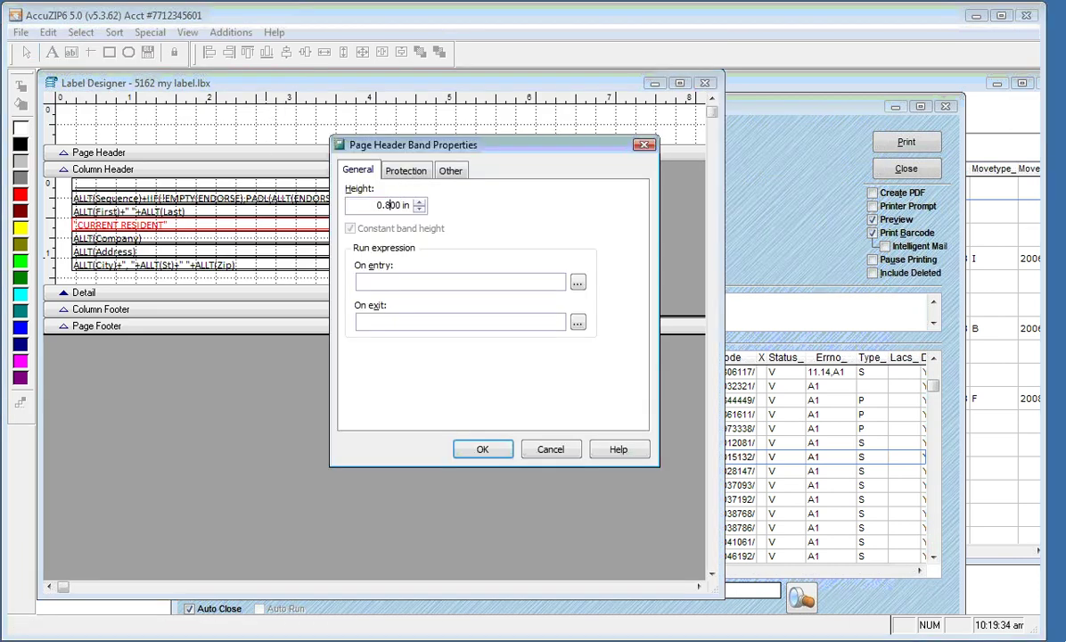
{"action": "key", "text": "Tab"}
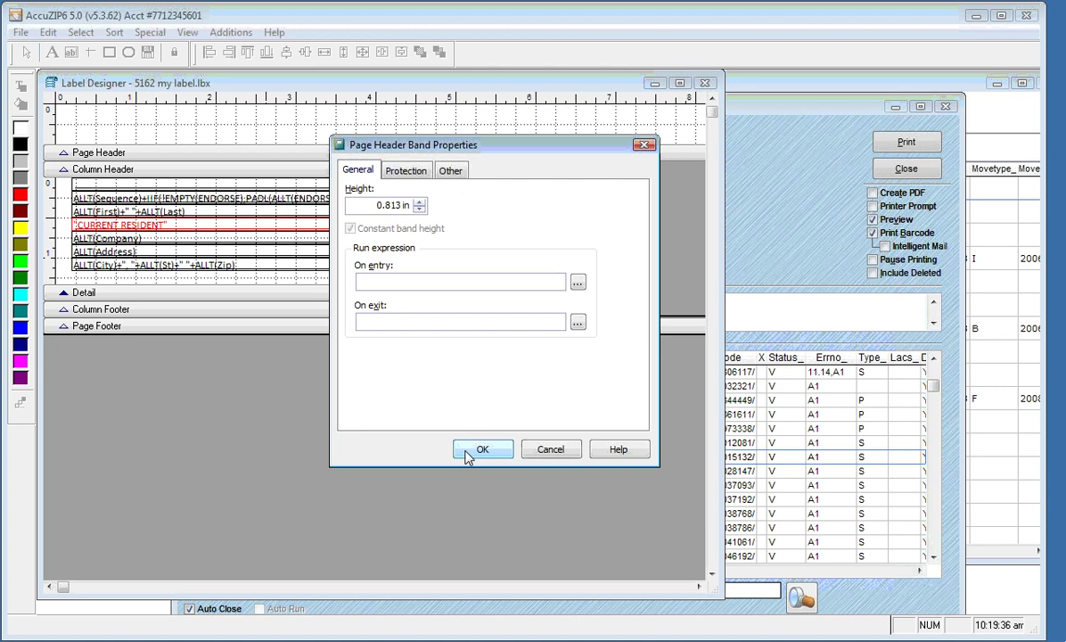
{"action": "left_click", "coordinate": [471, 451]}
{"action": "right_click", "coordinate": [336, 126]}
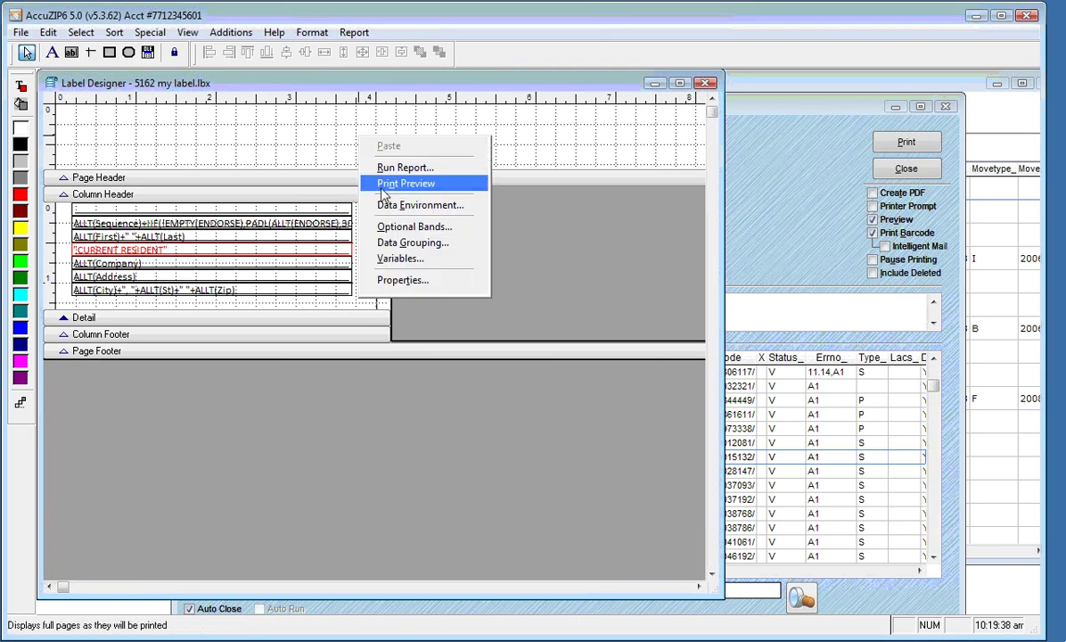
{"action": "left_click", "coordinate": [358, 178]}
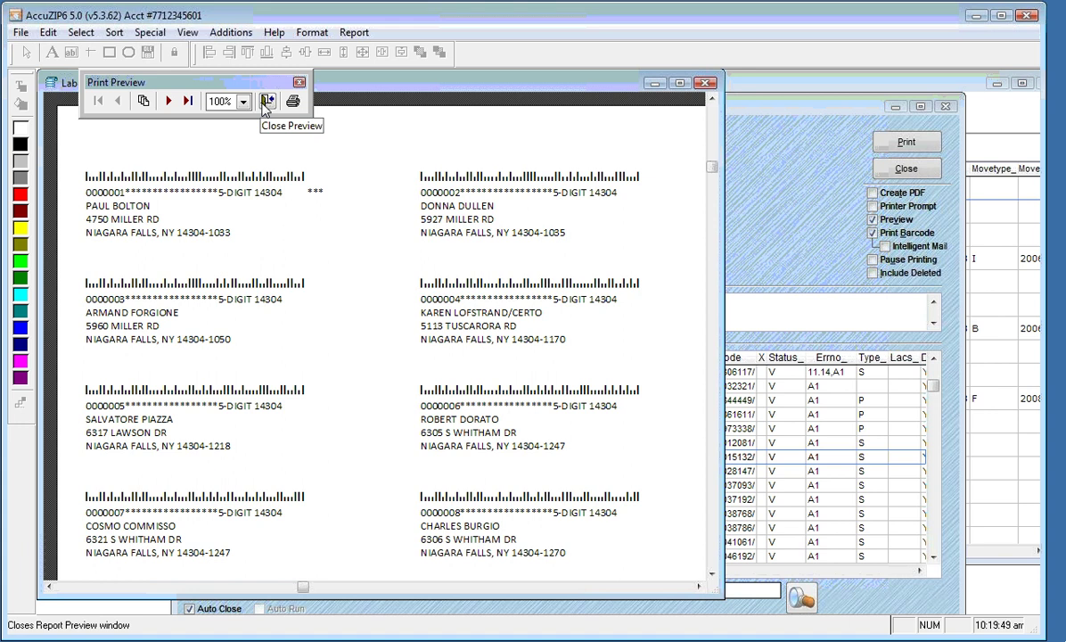
{"action": "left_click", "coordinate": [267, 103]}
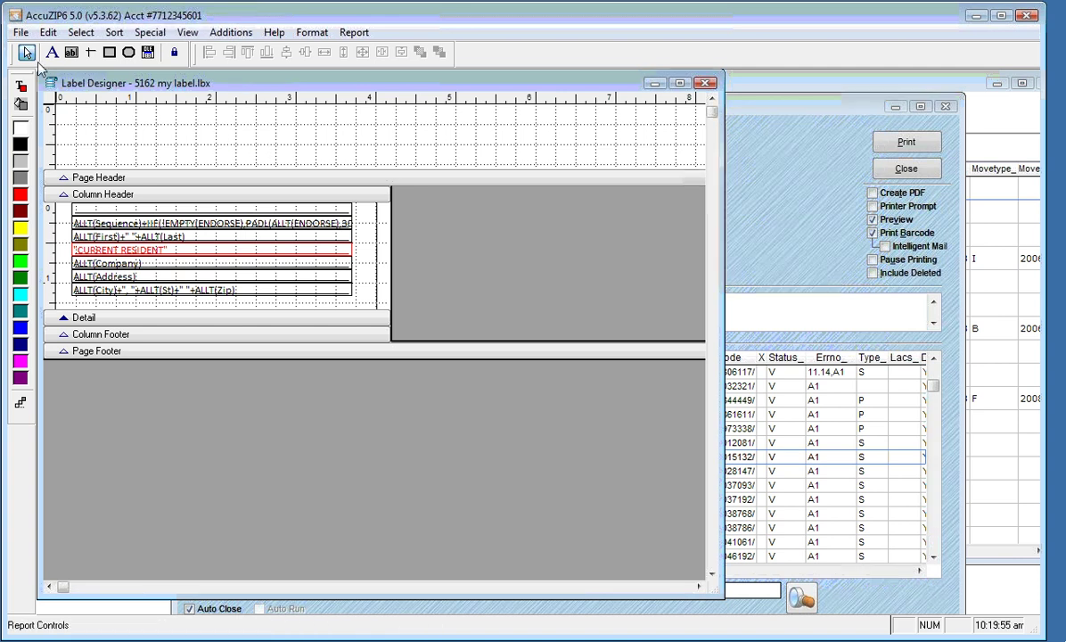
Set the label page's left margin to 0.200 in through Page Setup
{"action": "left_click", "coordinate": [21, 33]}
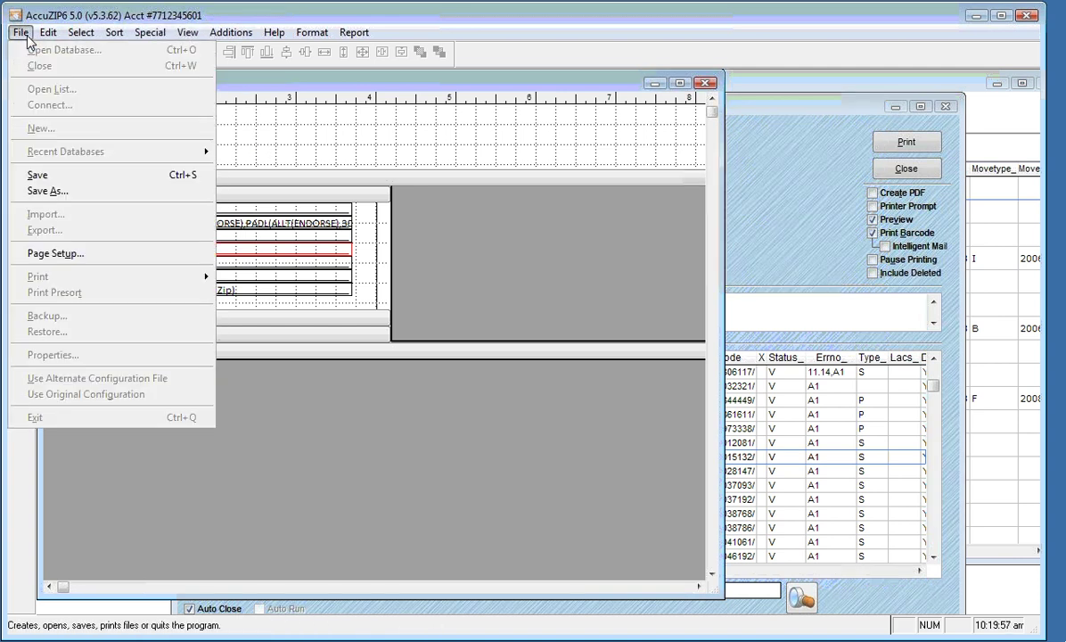
{"action": "left_click", "coordinate": [37, 254]}
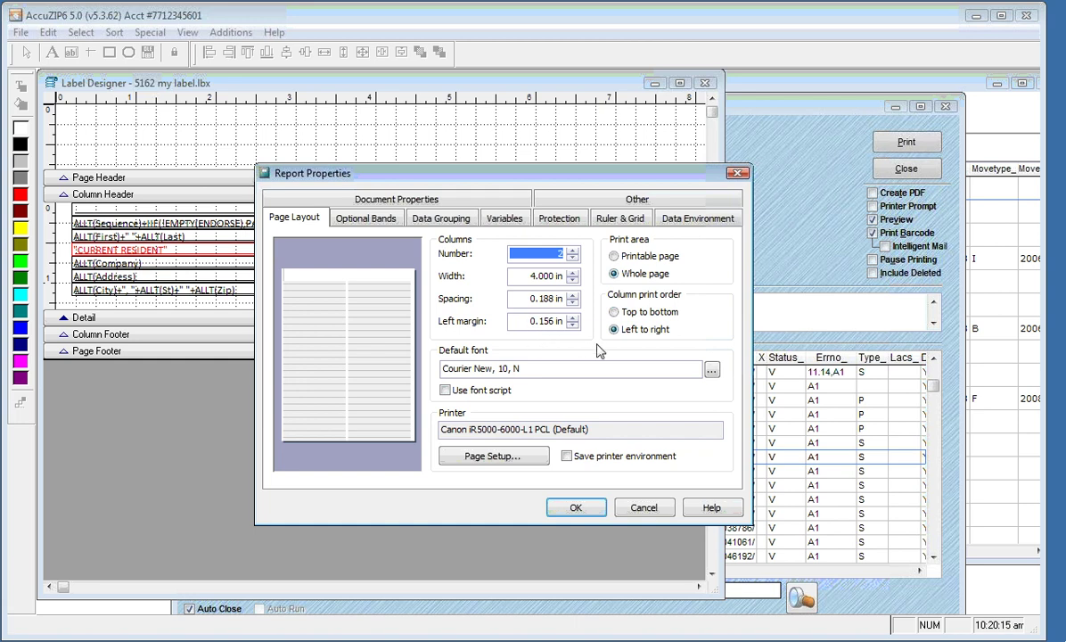
{"action": "key", "text": "Tab"}
{"action": "key", "text": "Tab"}
{"action": "key", "text": "Tab"}
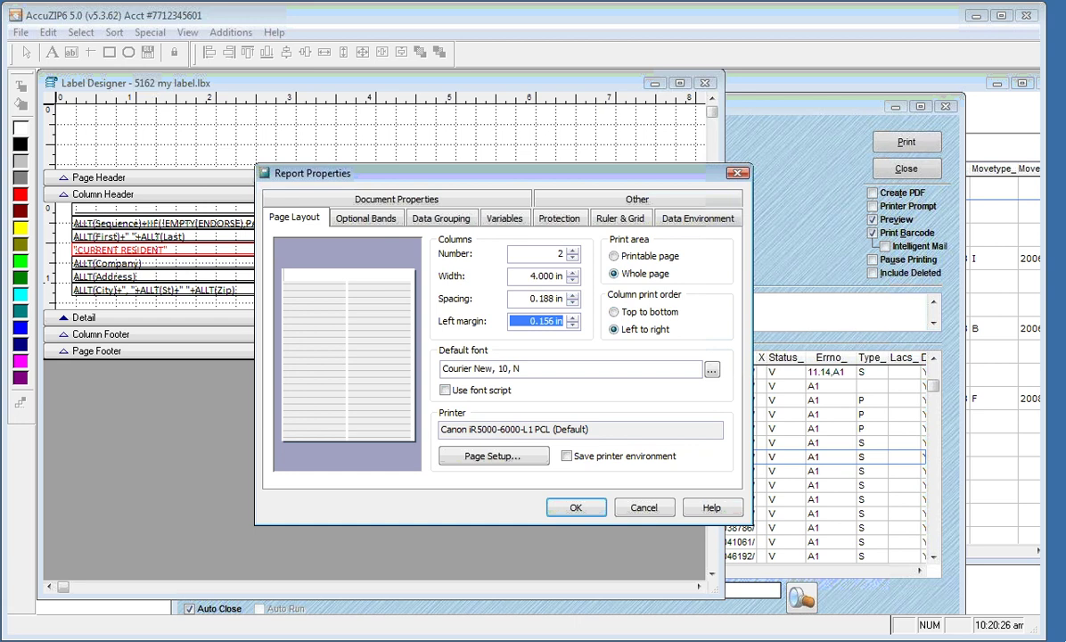
{"action": "type", "text": "0.2"}
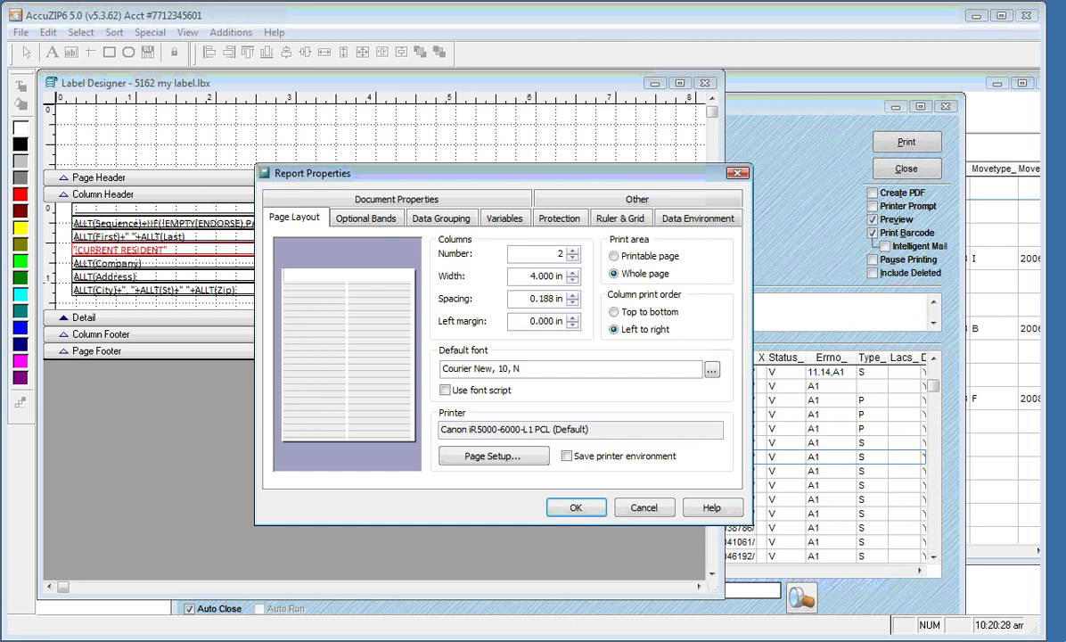
{"action": "key", "text": "Tab"}
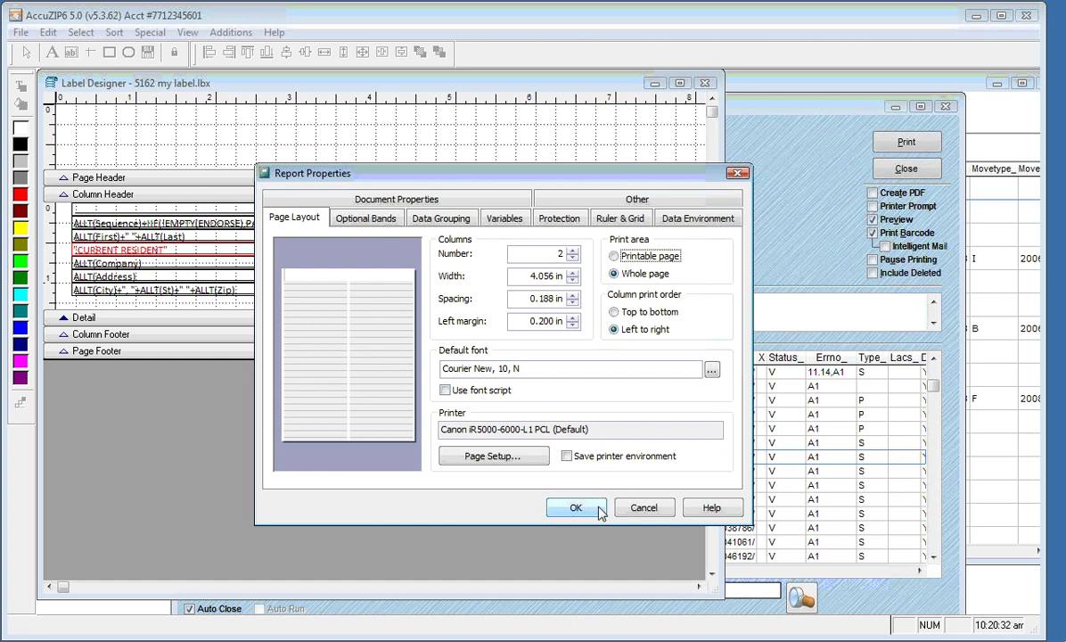
{"action": "left_click", "coordinate": [576, 508]}
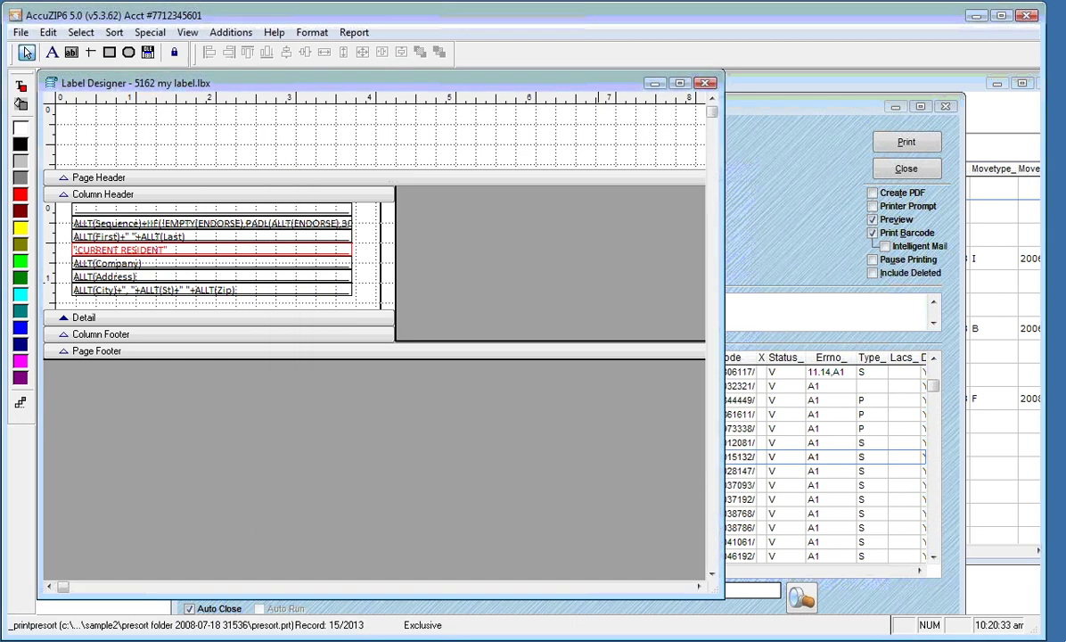
Preview the updated label pages, then close the preview
{"action": "right_click", "coordinate": [446, 152]}
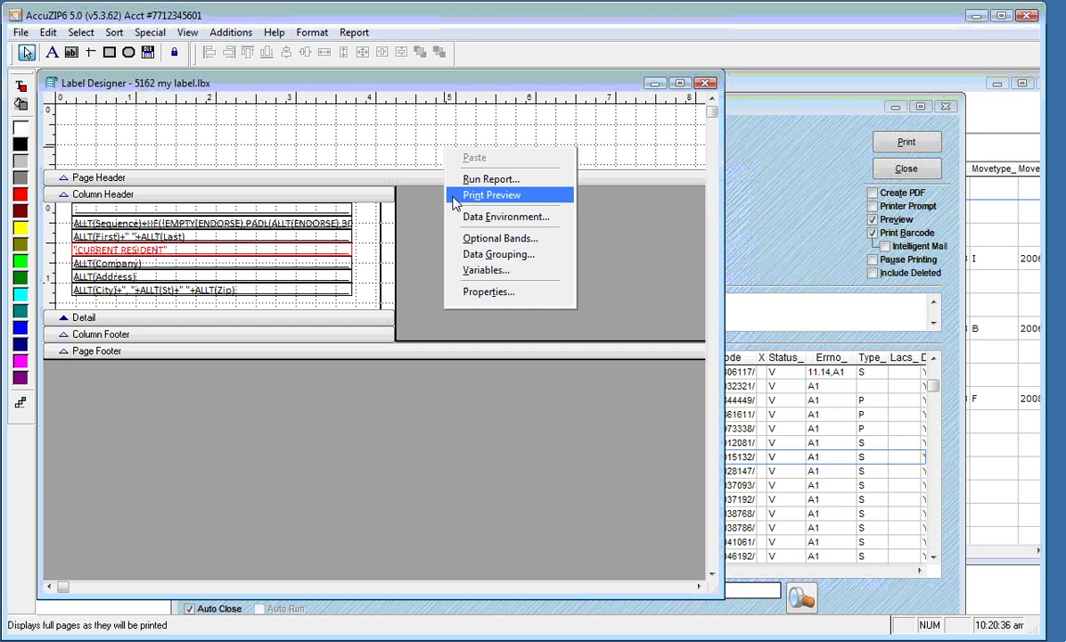
{"action": "left_click", "coordinate": [455, 197]}
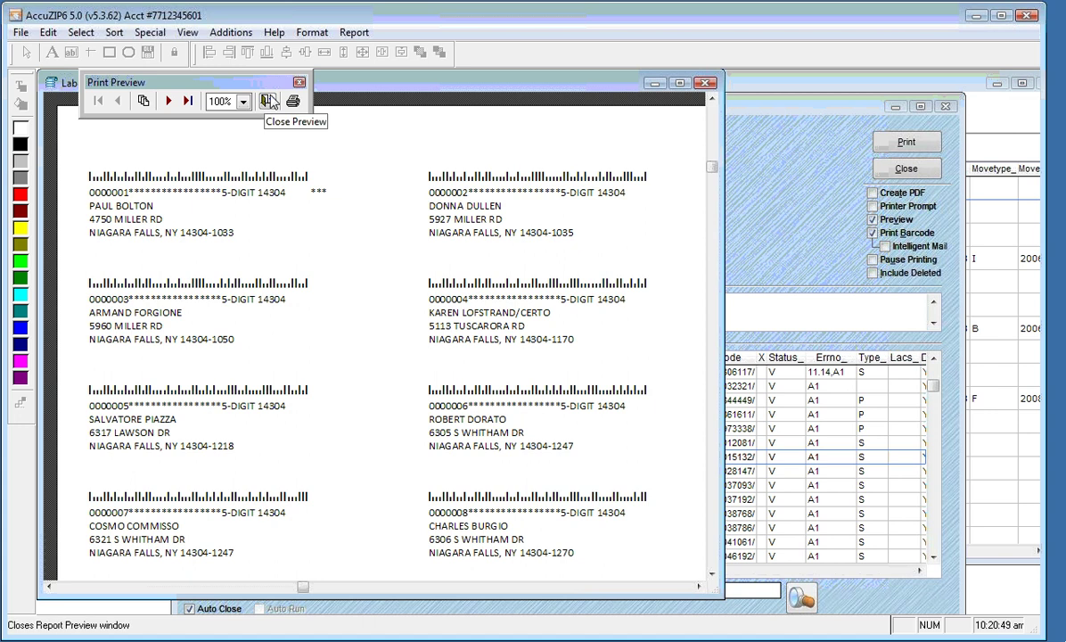
{"action": "left_click", "coordinate": [269, 101]}
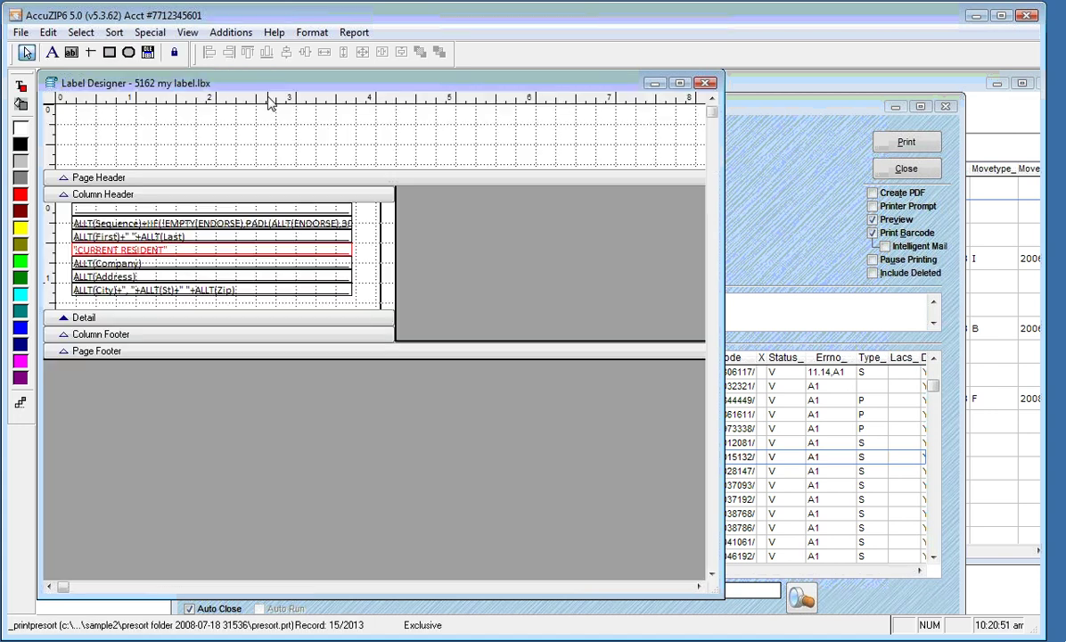
Close the Label Designer, saving changes to 5162 my label.lbx
{"action": "left_click", "coordinate": [705, 84]}
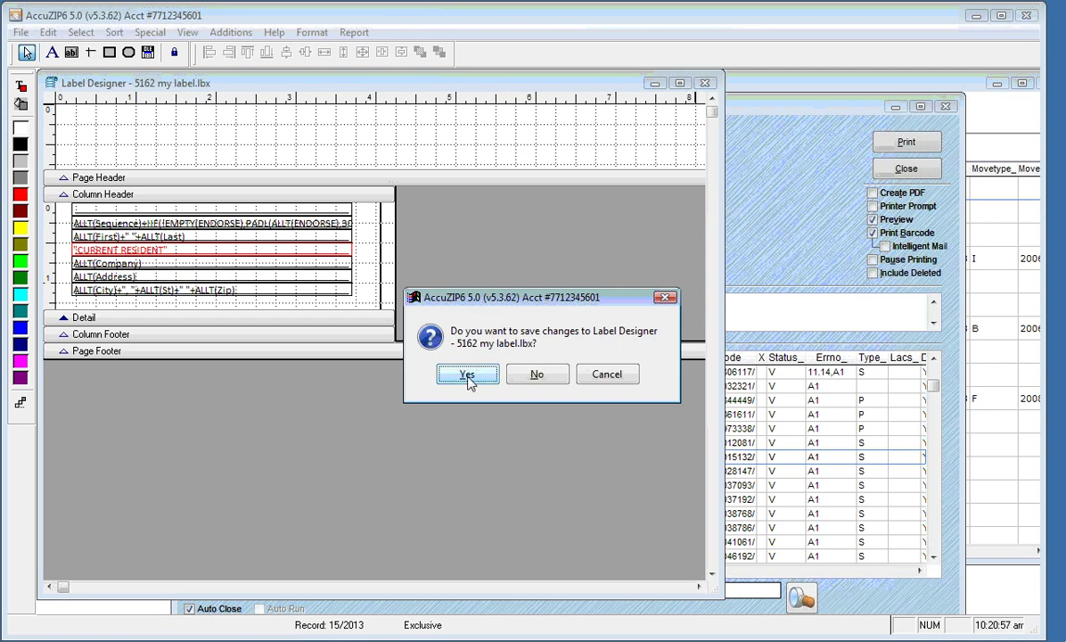
{"action": "left_click", "coordinate": [468, 377]}
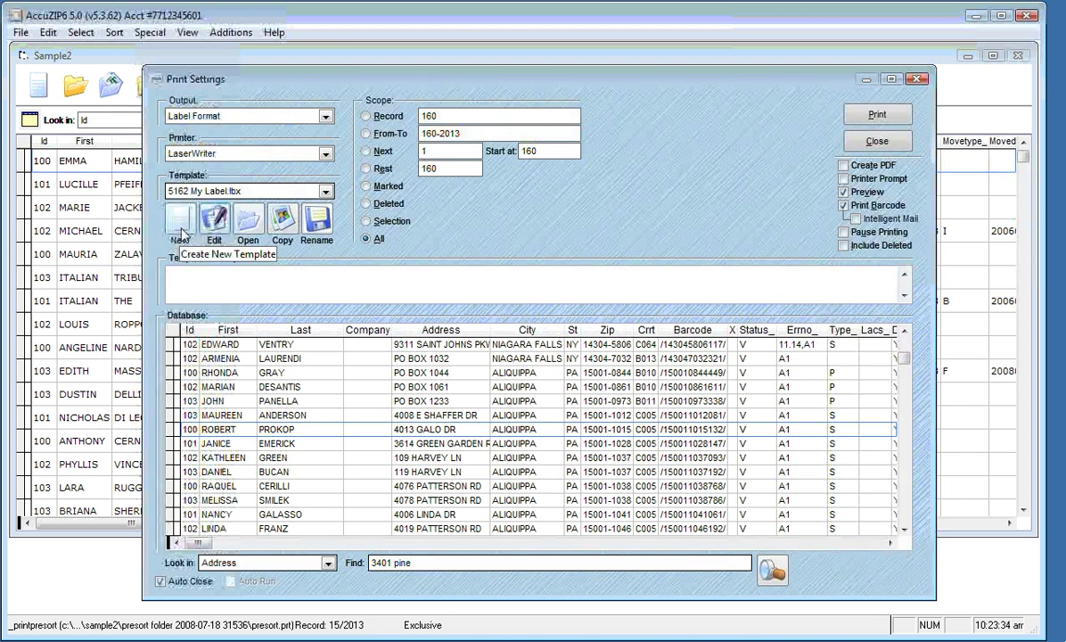
Start a new label template using the Canon iR5000-6000-L1 PCL driver and 5389 Avery layout
{"action": "left_click", "coordinate": [179, 220]}
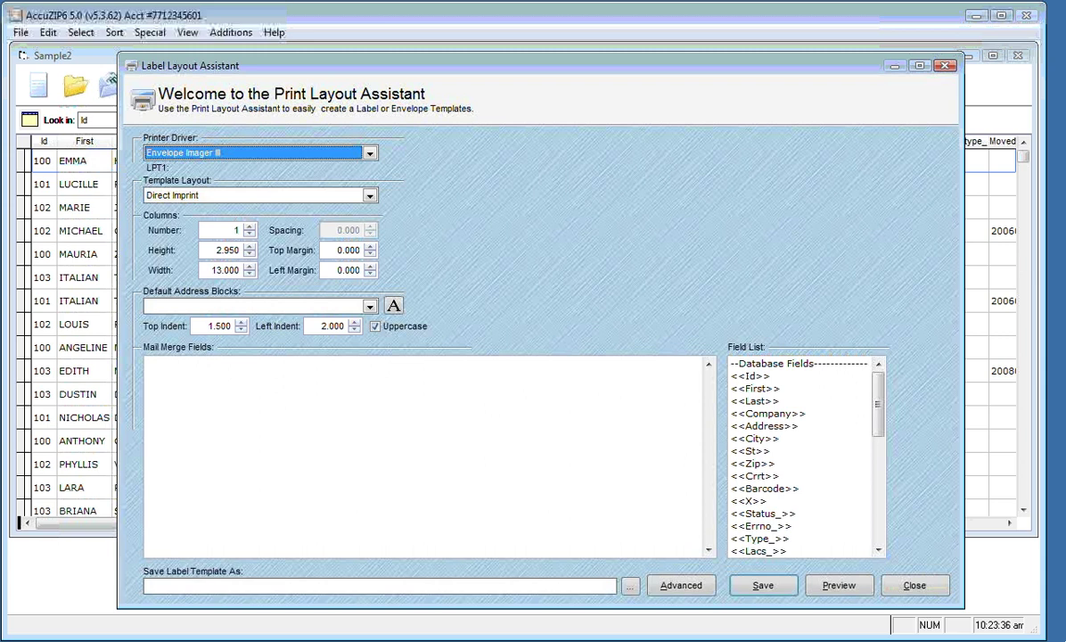
{"action": "left_click", "coordinate": [369, 153]}
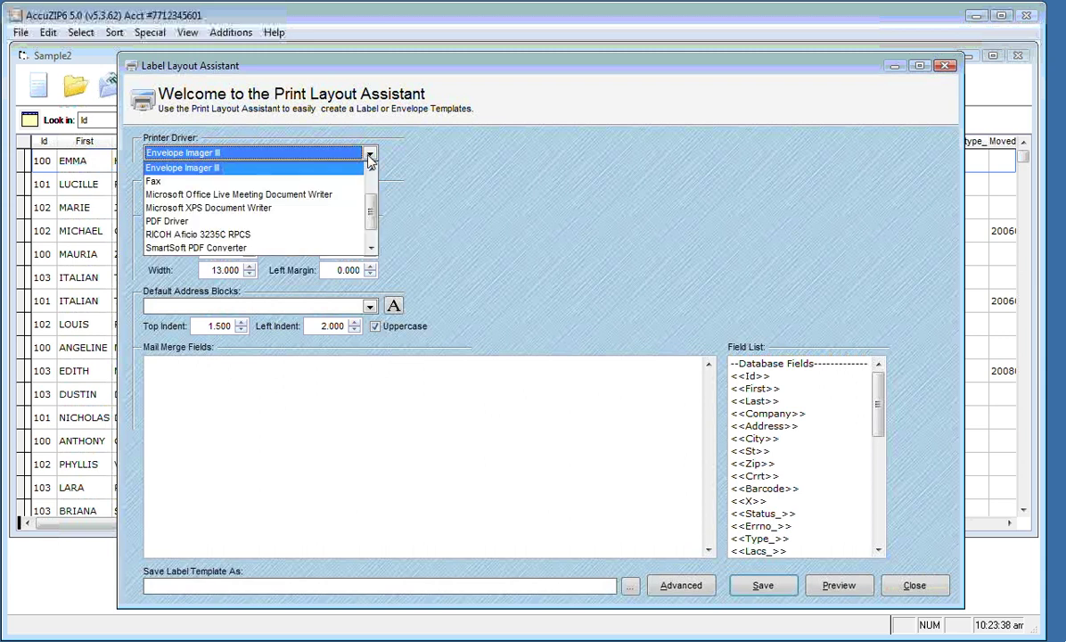
{"action": "left_click_drag", "start_coordinate": [370, 222], "coordinate": [370, 201]}
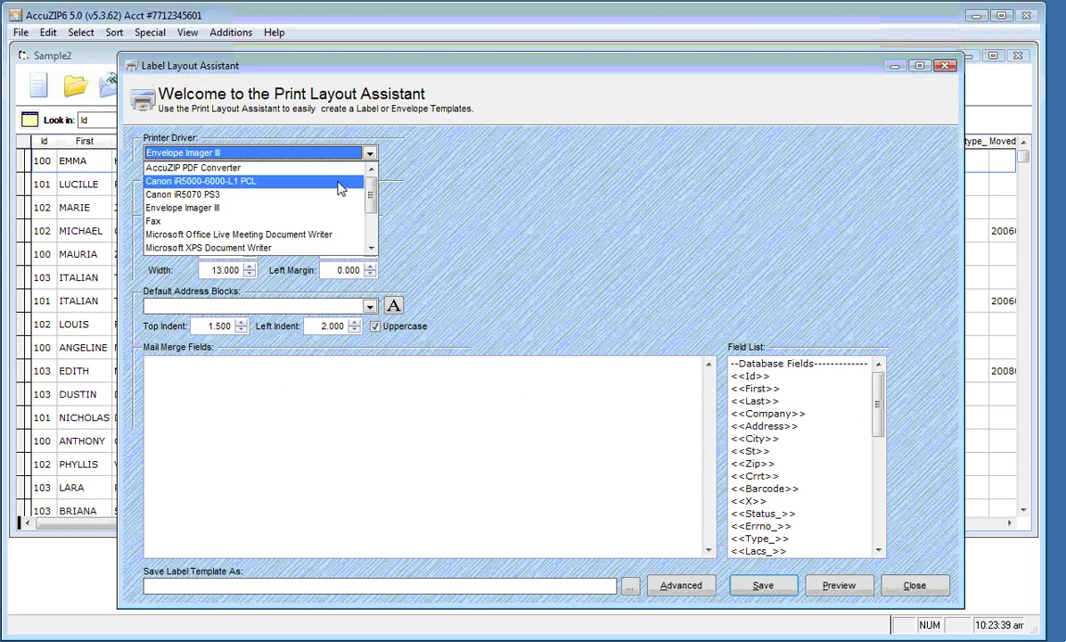
{"action": "left_click", "coordinate": [339, 182]}
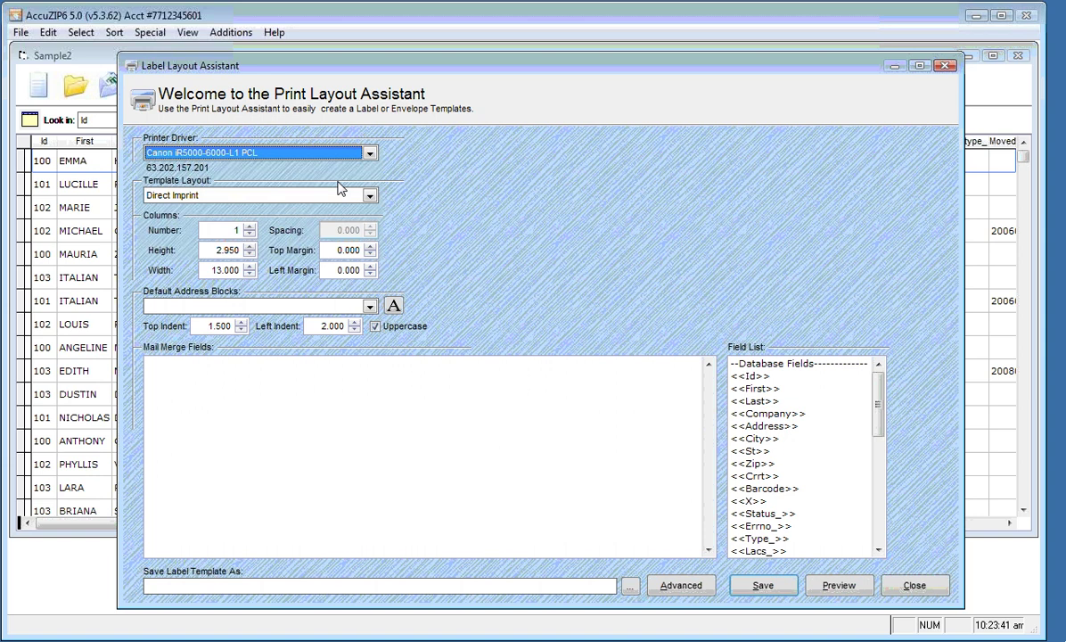
{"action": "left_click", "coordinate": [370, 195]}
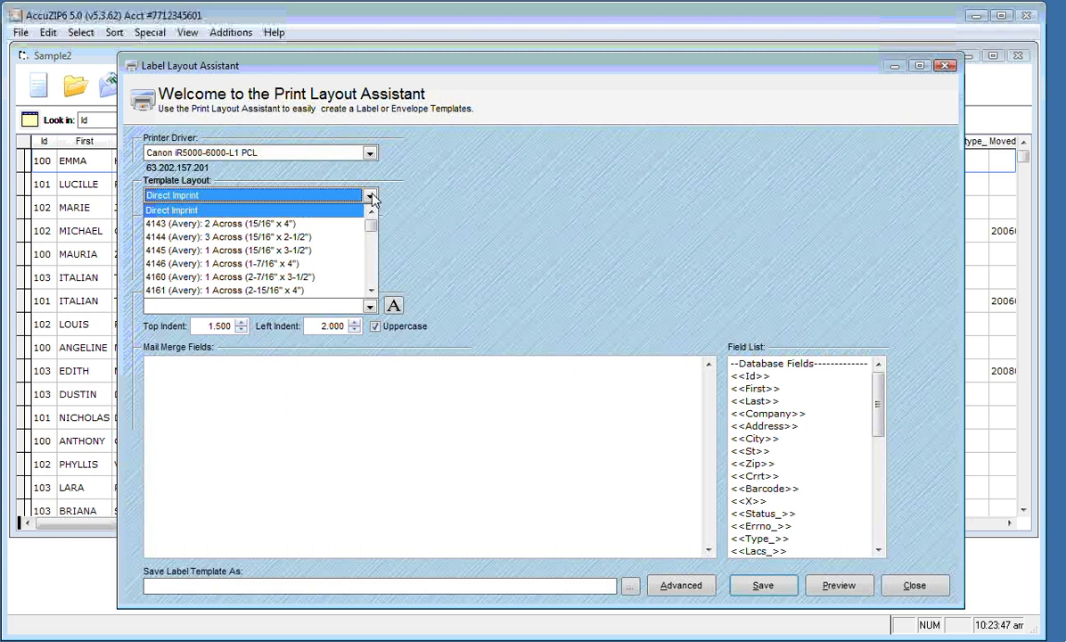
{"action": "type", "text": "5389 (Avery): 1 Across (4\" x 6"}
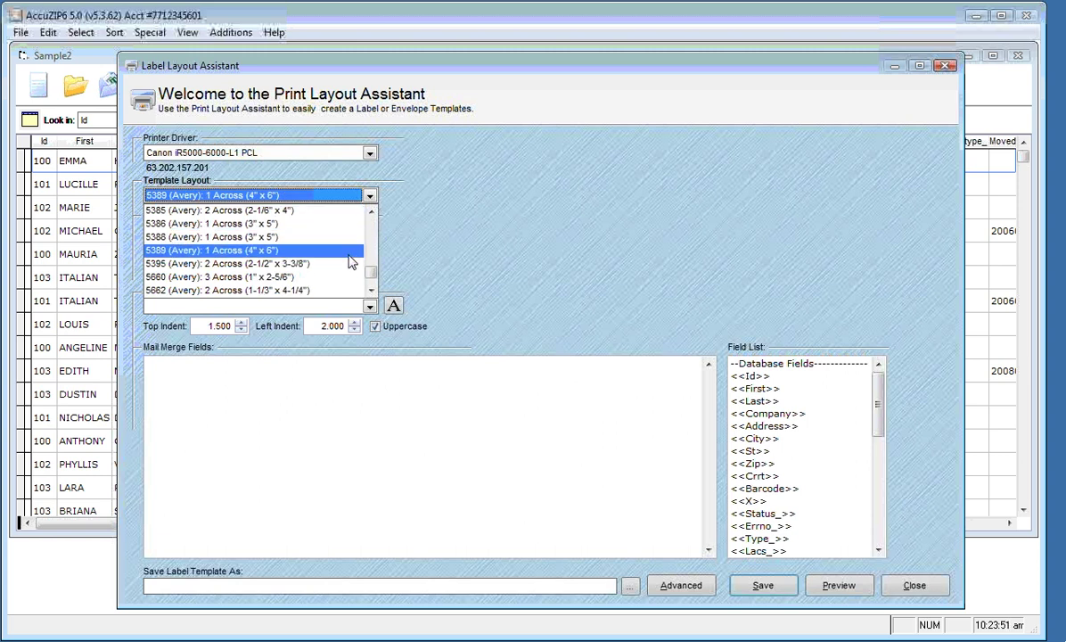
{"action": "left_click", "coordinate": [349, 255]}
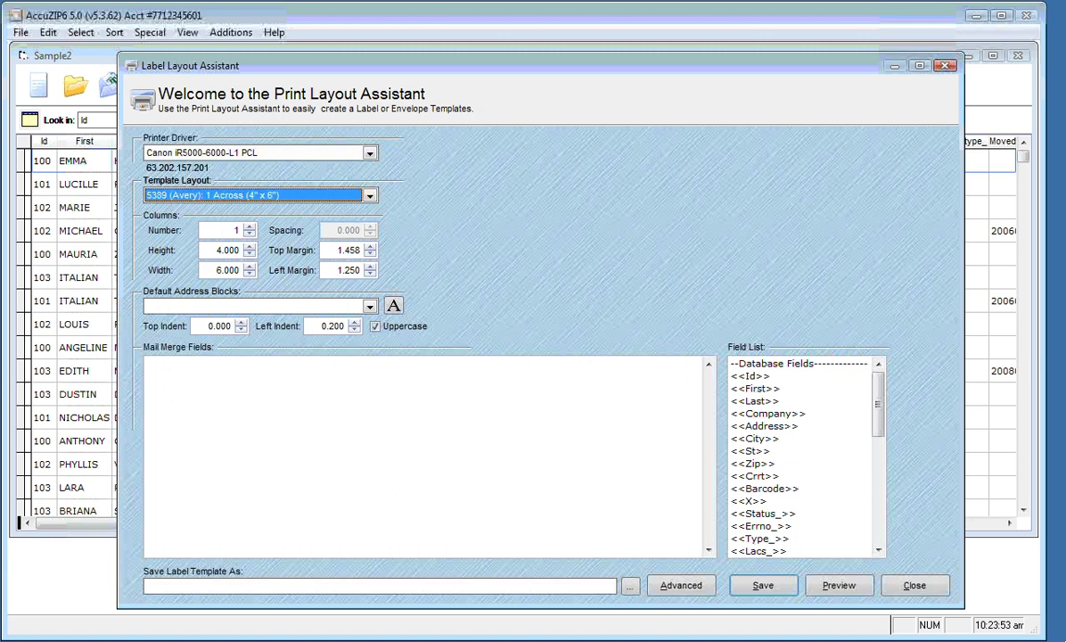
Set 2 columns of 4.200 x 5.500 labels with zero top and left margins
{"action": "left_click", "coordinate": [220, 230]}
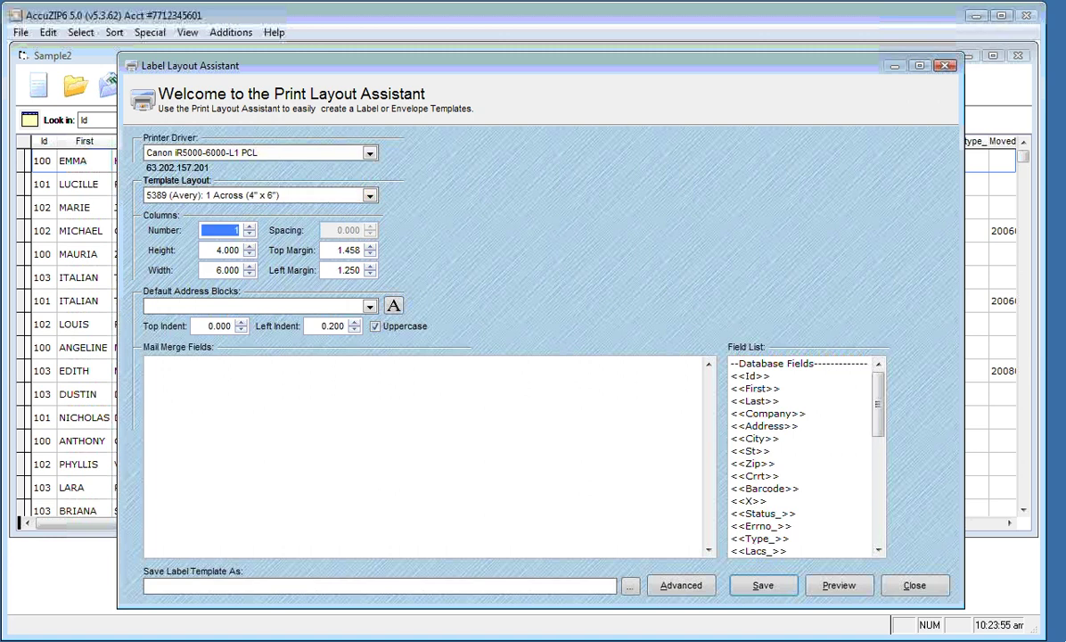
{"action": "type", "text": "2"}
{"action": "key", "text": "Tab"}
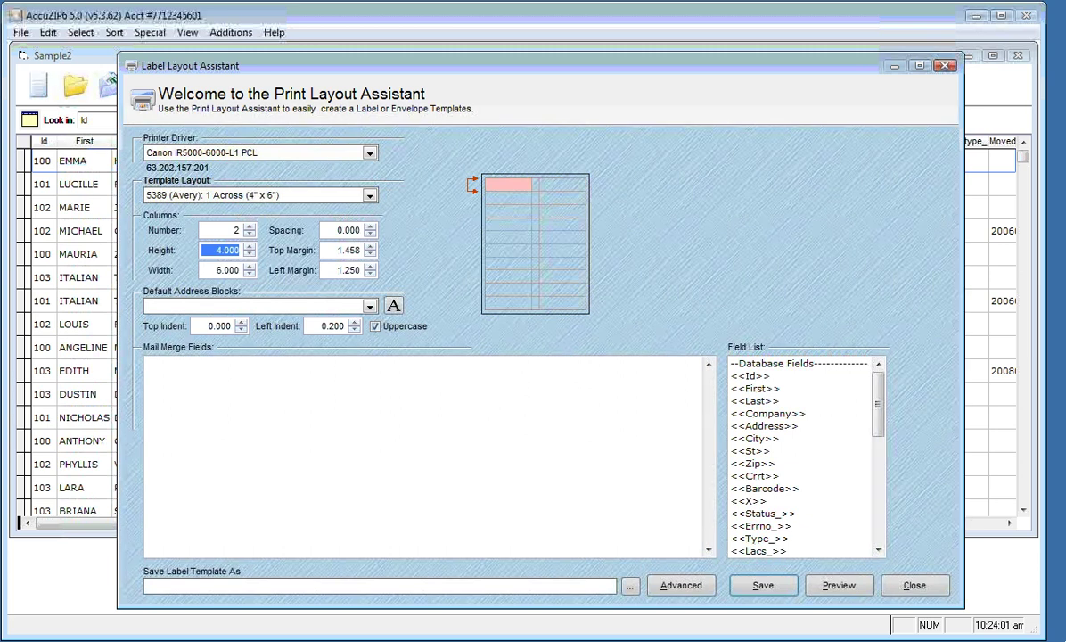
{"action": "type", "text": "4.2"}
{"action": "key", "text": "Tab"}
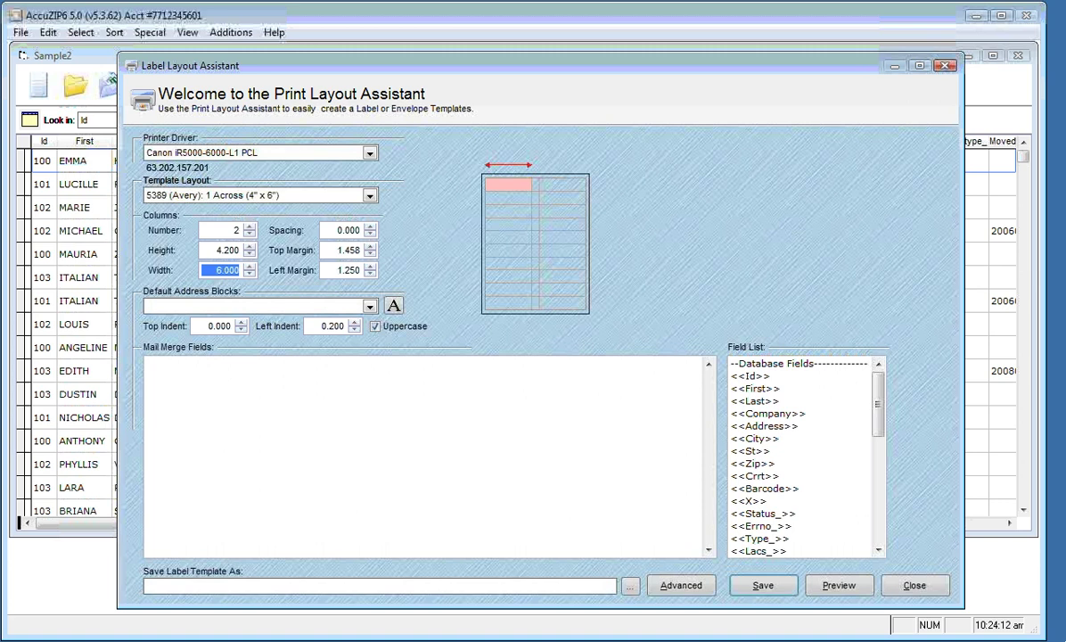
{"action": "type", "text": "5.500"}
{"action": "key", "text": "Tab"}
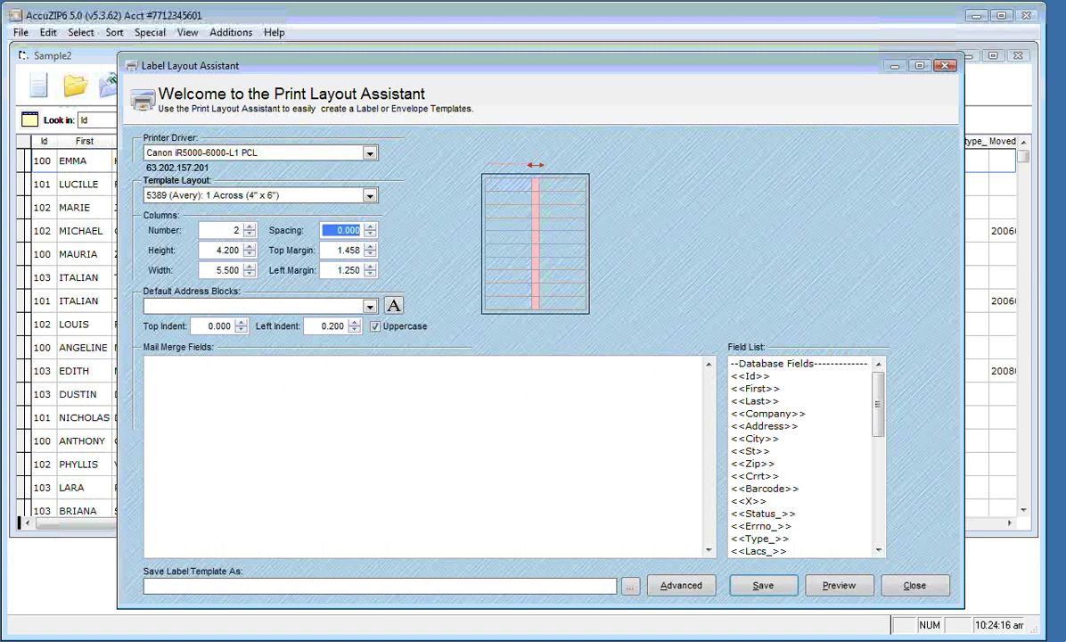
{"action": "key", "text": "Tab"}
{"action": "type", "text": "0"}
{"action": "key", "text": "Tab"}
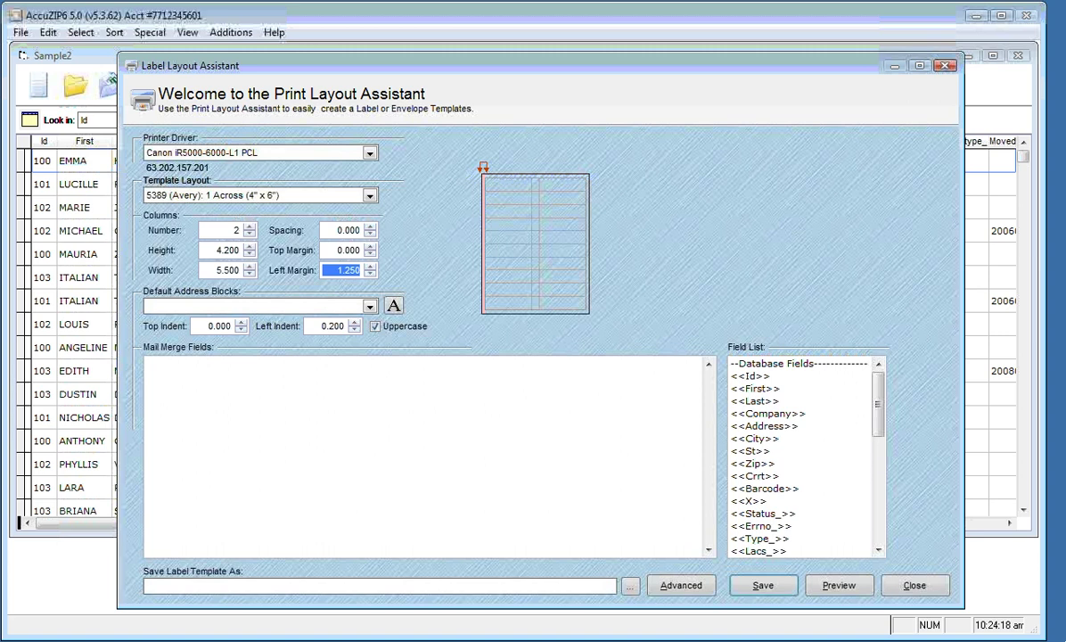
{"action": "type", "text": "0"}
{"action": "key", "text": "Tab"}
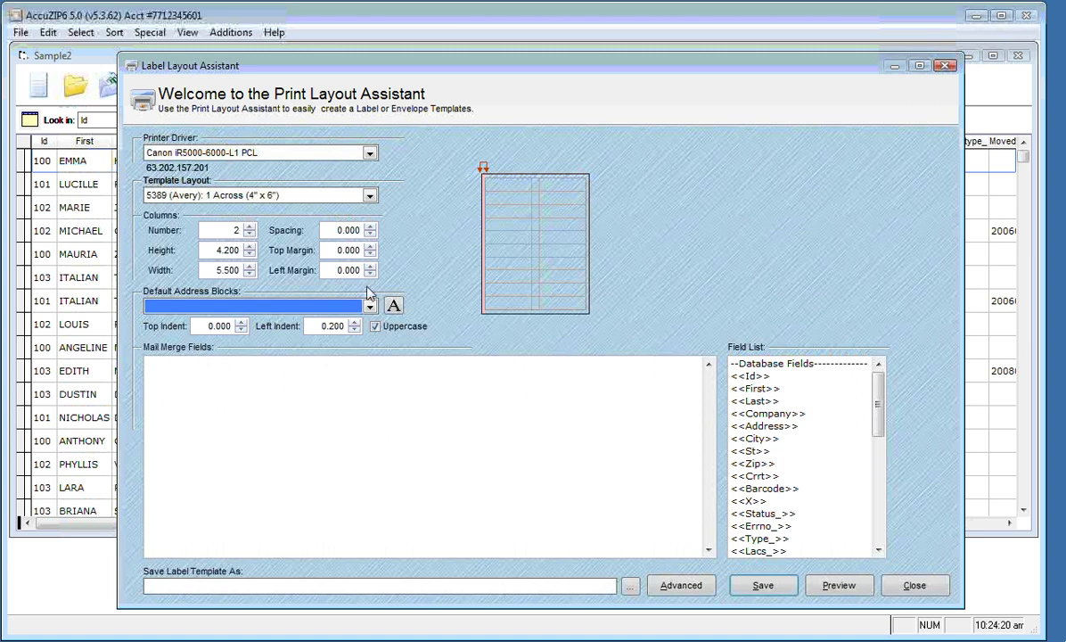
Use My Address Block as the address layout with 1.500 top and left indents
{"action": "left_click", "coordinate": [354, 305]}
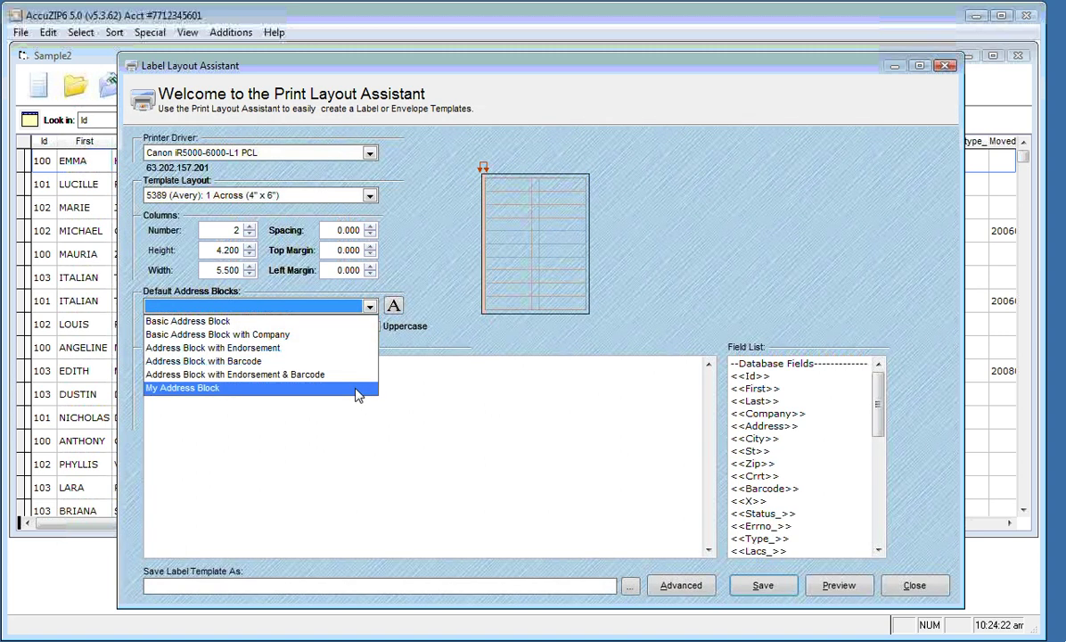
{"action": "left_click", "coordinate": [356, 390]}
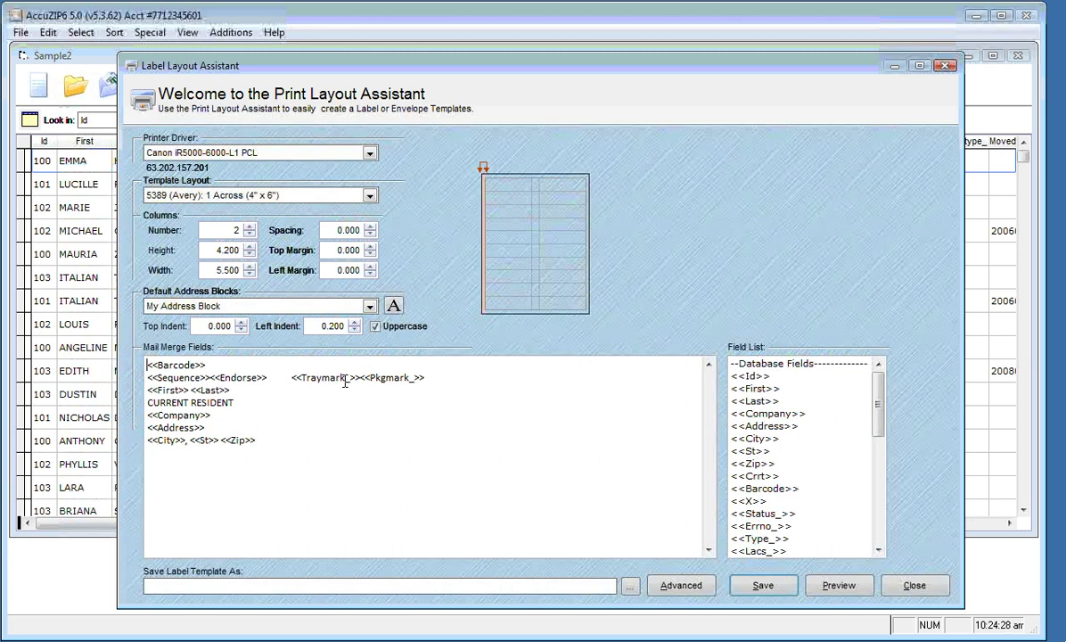
{"action": "left_click", "coordinate": [198, 325]}
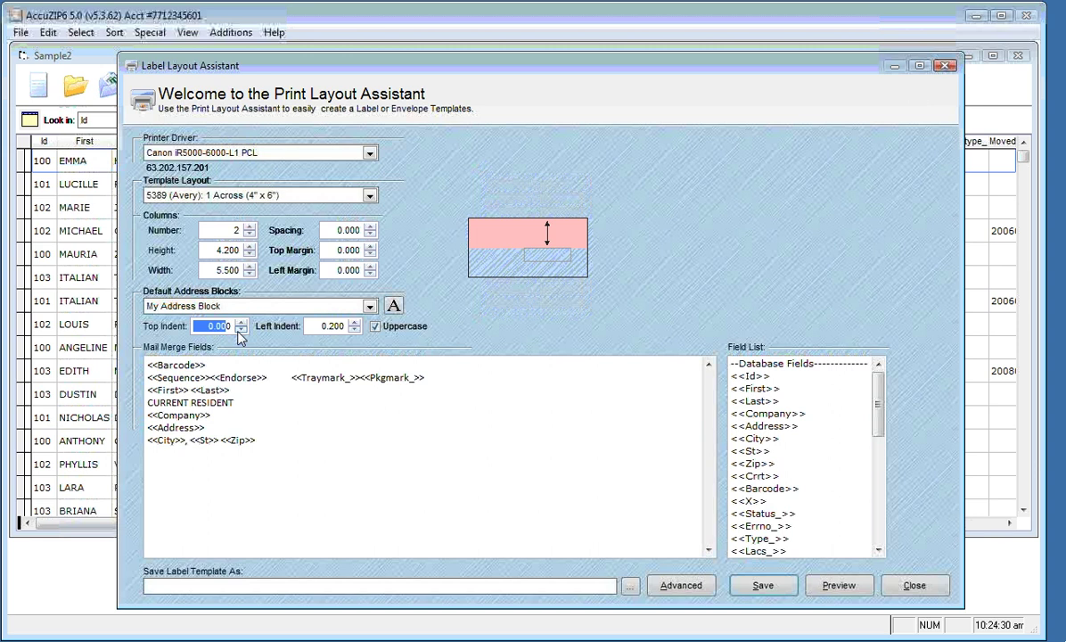
{"action": "type", "text": "1.500"}
{"action": "key", "text": "Tab"}
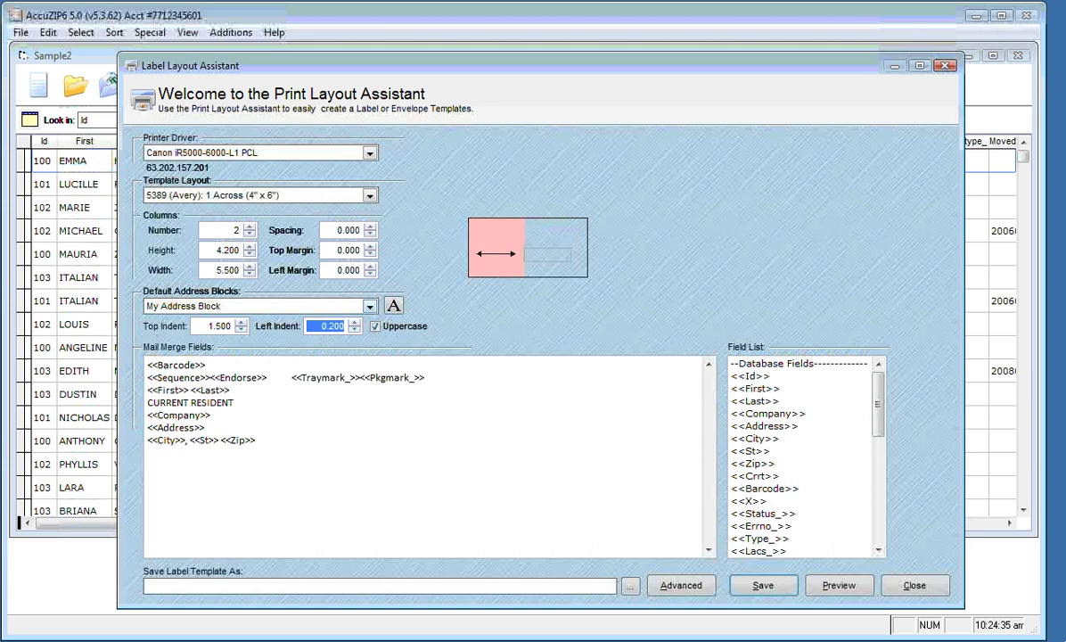
{"action": "type", "text": "1.500"}
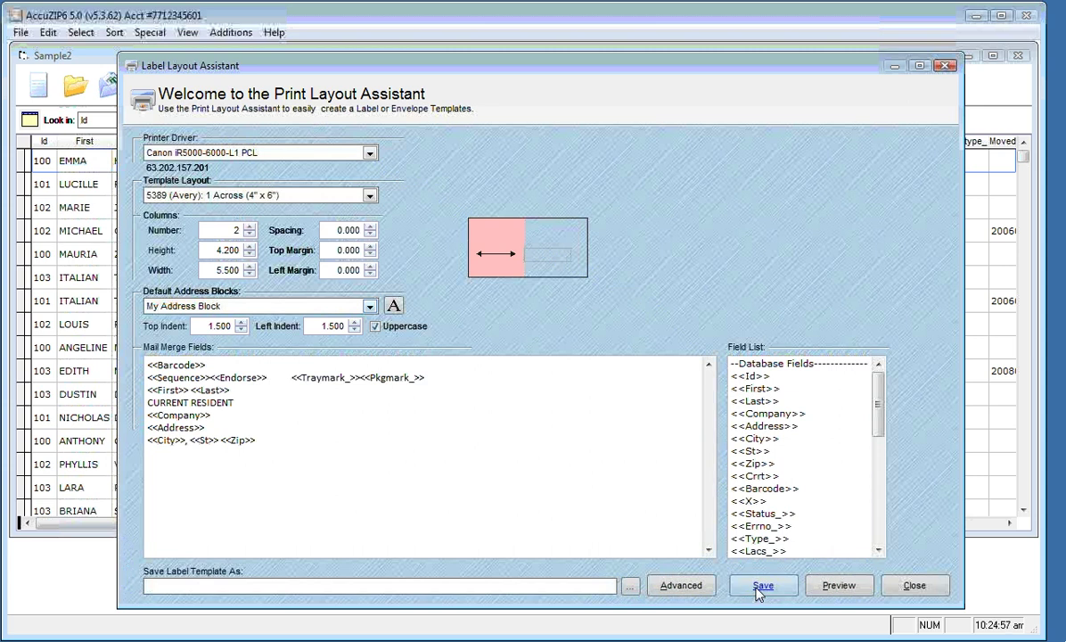
Save the new layout as the template 'My Post Card 4 Up.lbx'
{"action": "left_click", "coordinate": [758, 590]}
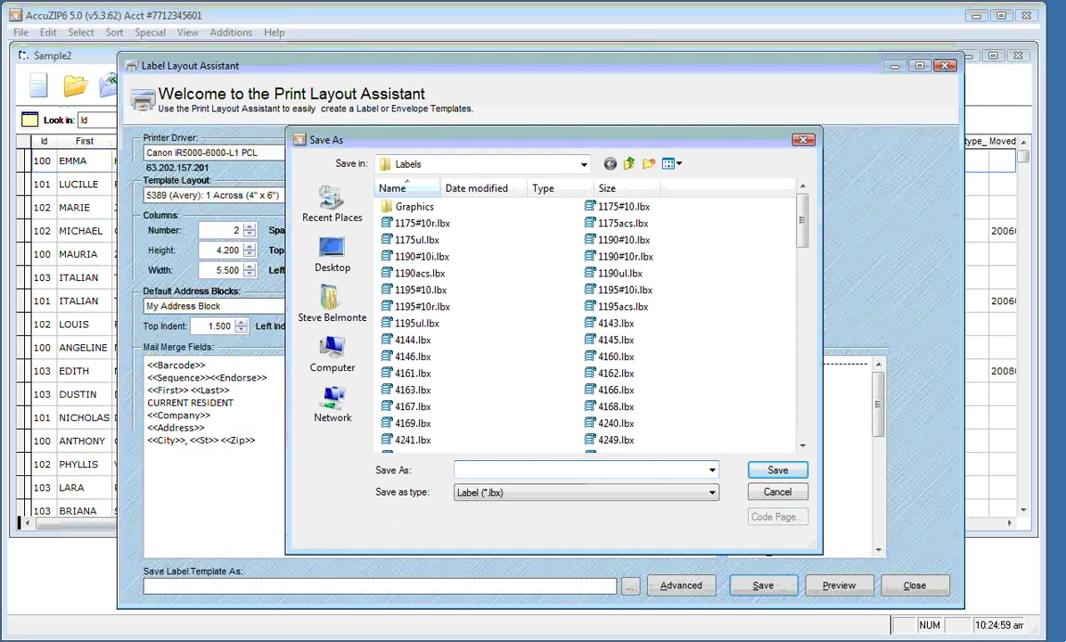
{"action": "type", "text": "My Post"}
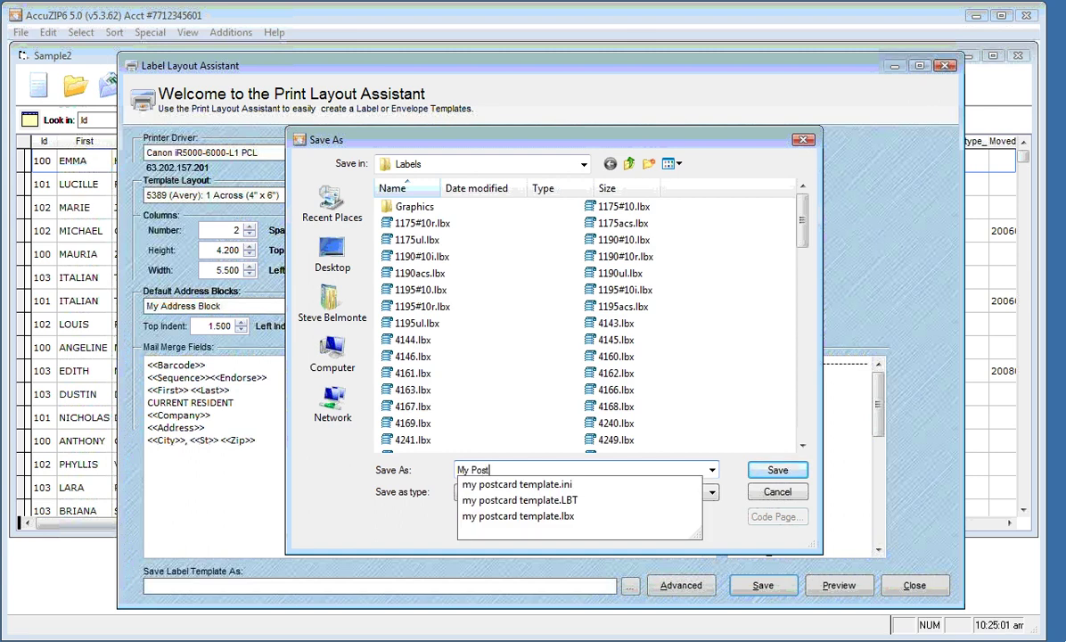
{"action": "type", "text": " Card -"}
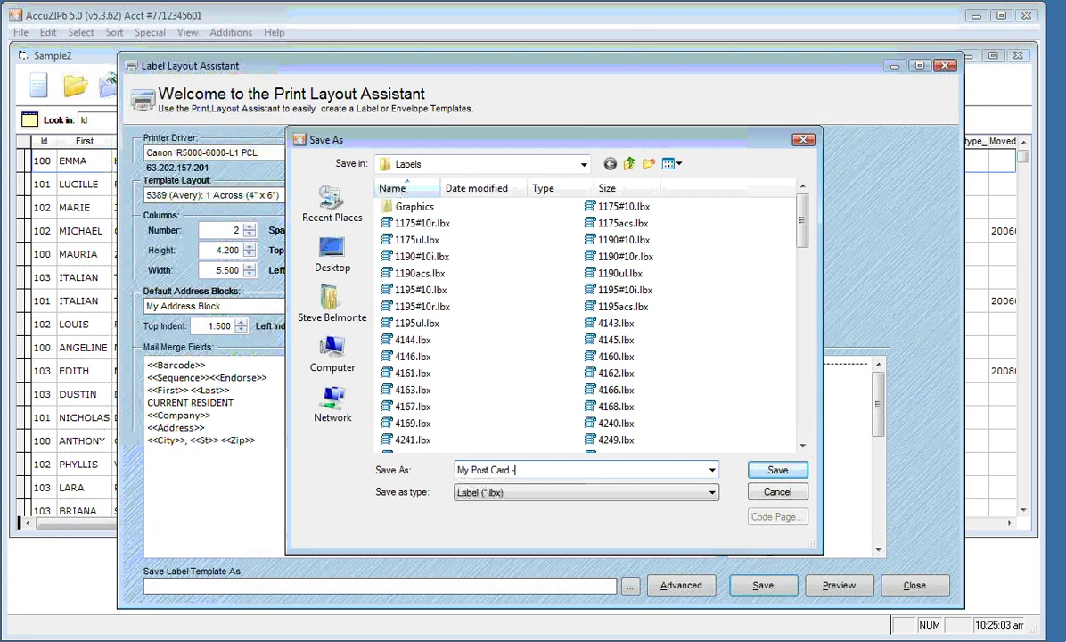
{"action": "type", "text": "4 up"}
{"action": "left_click", "coordinate": [776, 469]}
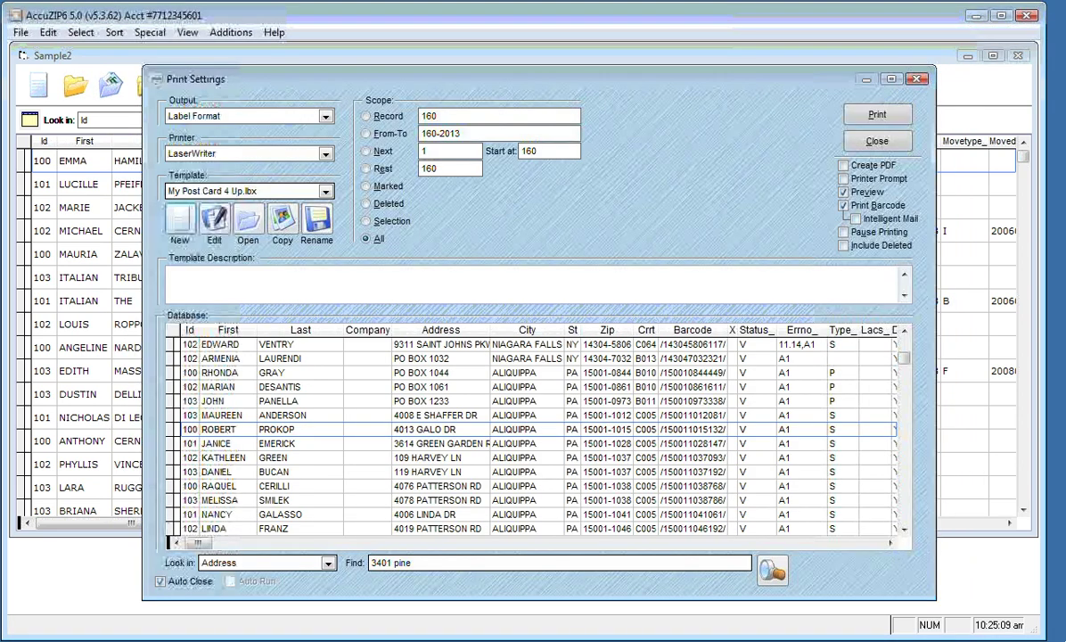
Open my post card 4 up.lbx in the Label Designer and bring up its File menu
{"action": "left_click", "coordinate": [215, 223]}
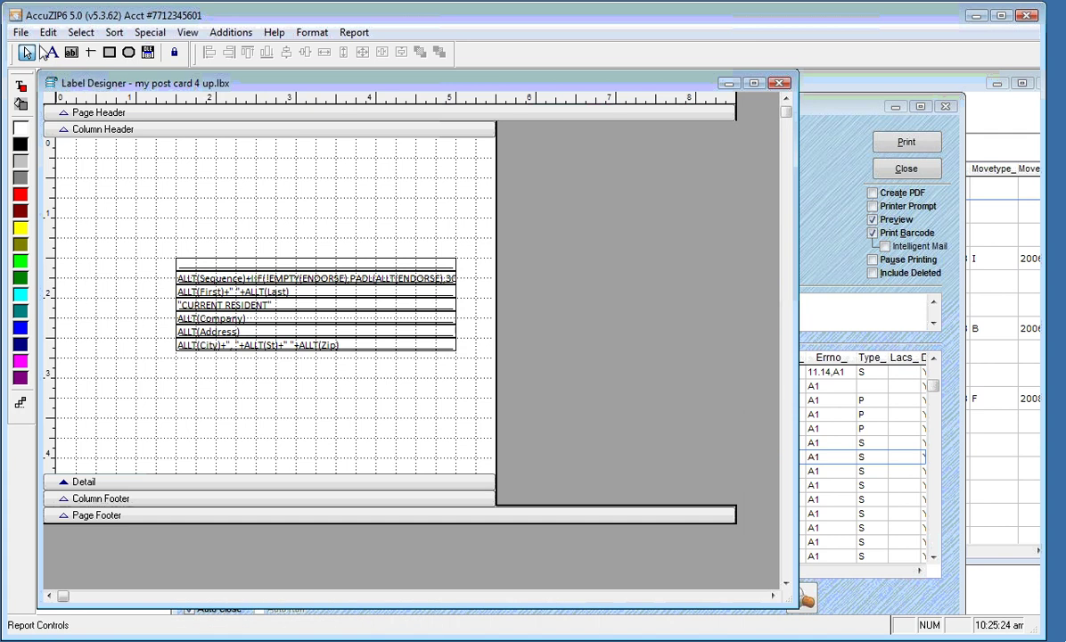
{"action": "left_click", "coordinate": [19, 32]}
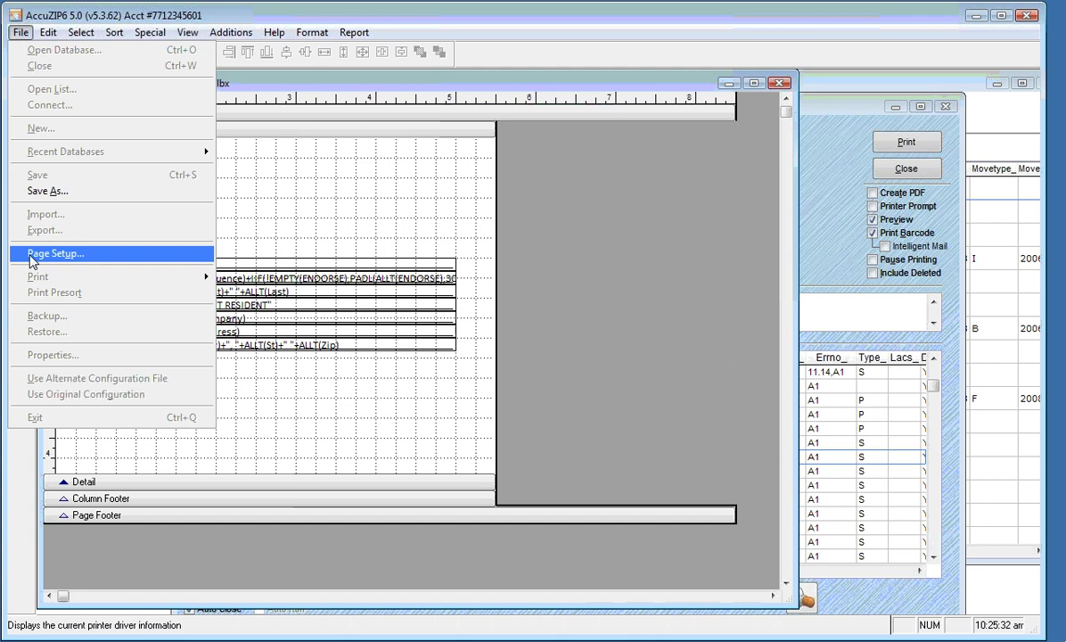
Switch the post card template's page to Landscape orientation on Letter paper
{"action": "left_click", "coordinate": [31, 256]}
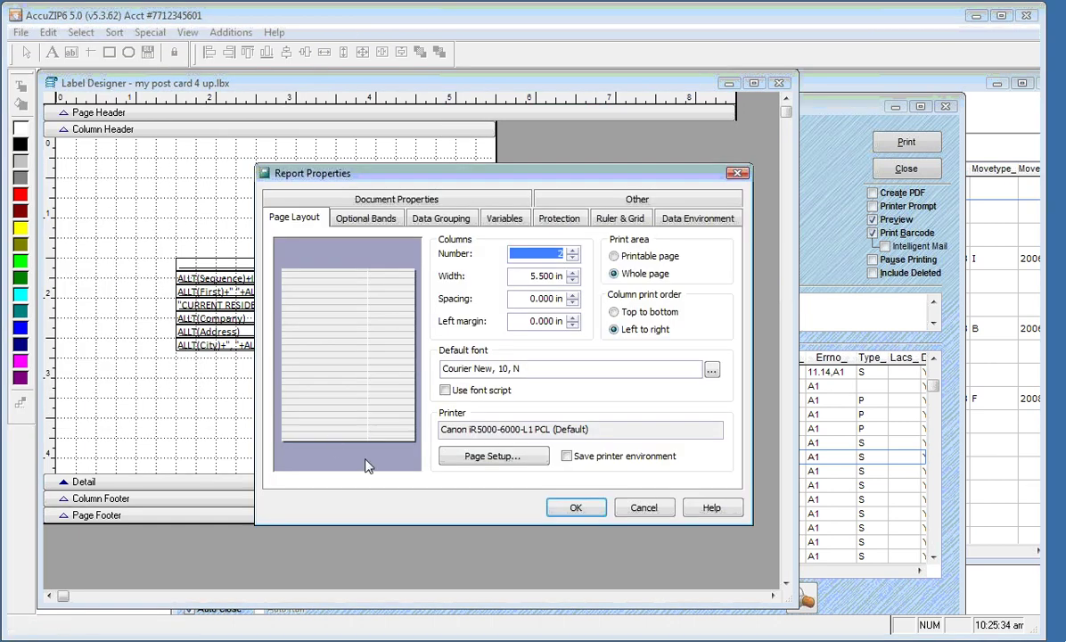
{"action": "left_click", "coordinate": [467, 464]}
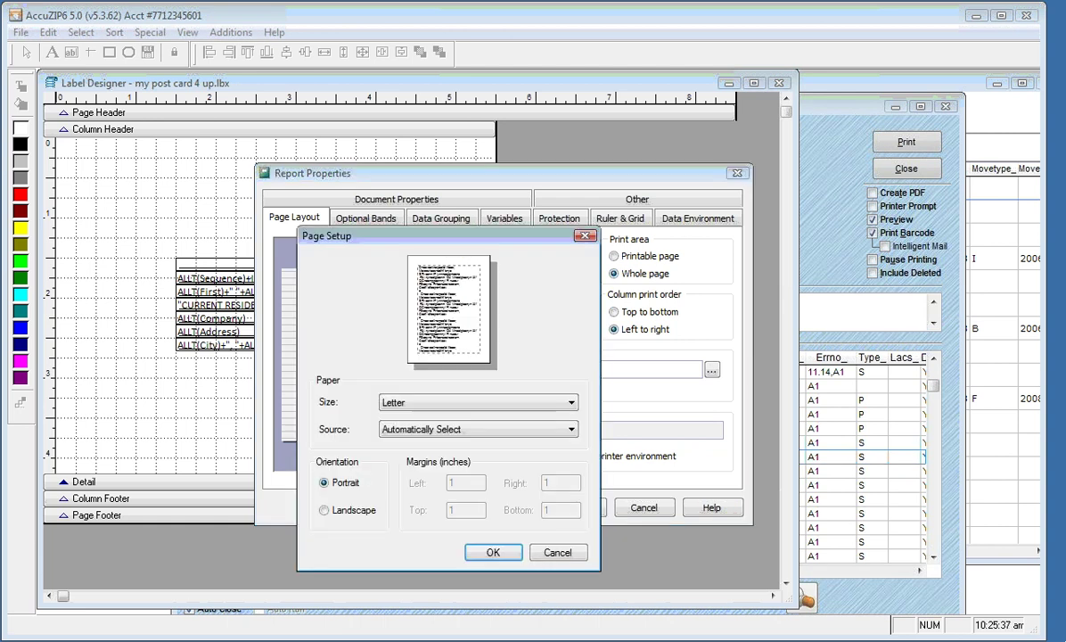
{"action": "left_click", "coordinate": [327, 515]}
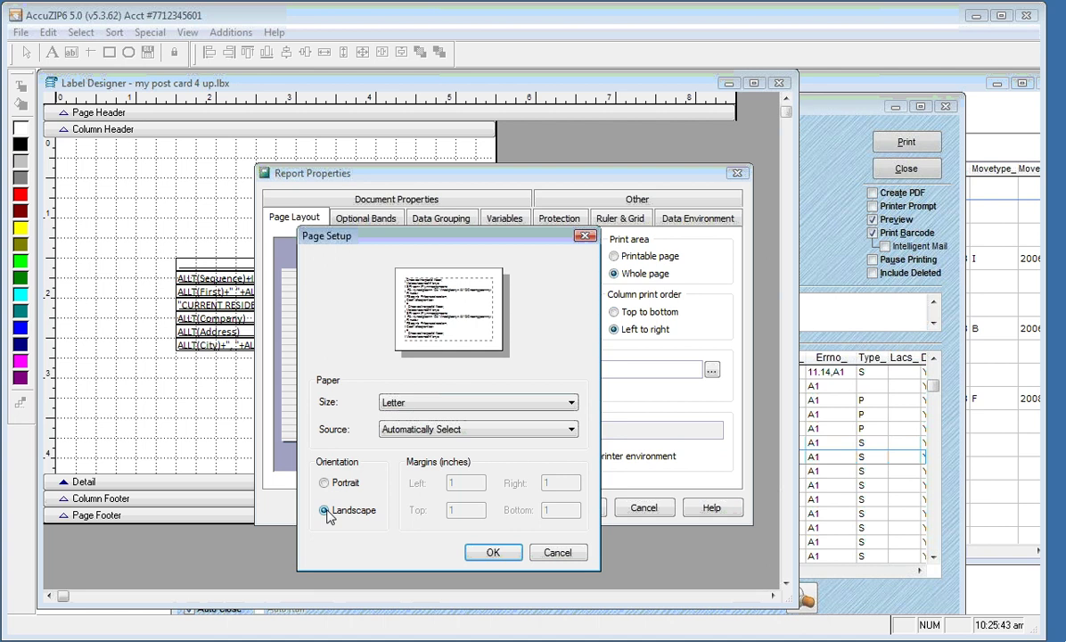
{"action": "left_click", "coordinate": [496, 554]}
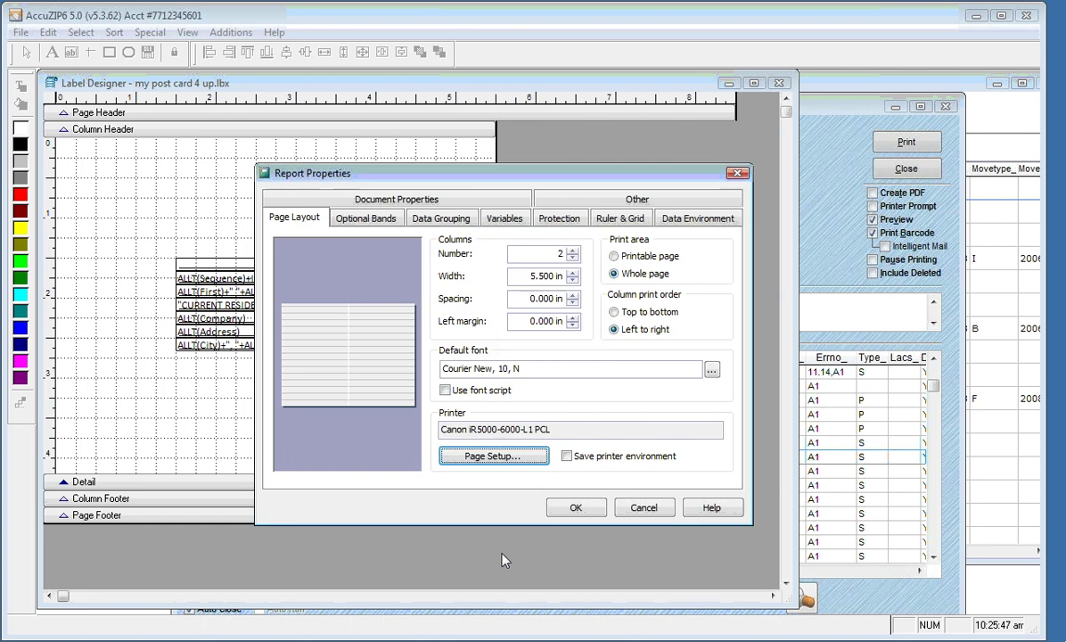
{"action": "left_click", "coordinate": [576, 509]}
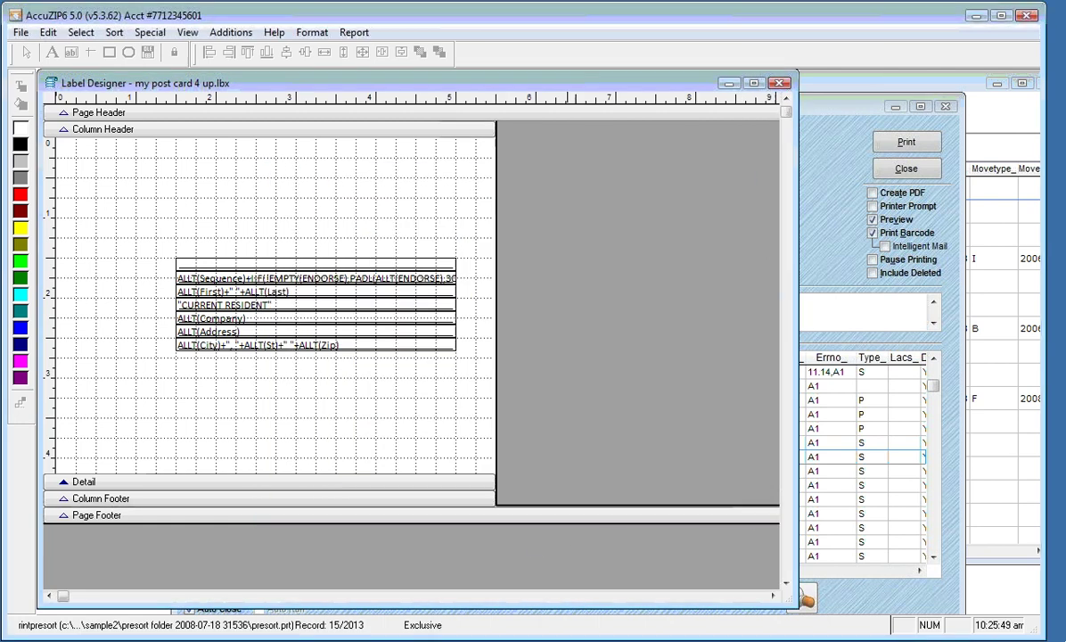
{"action": "right_click", "coordinate": [396, 205]}
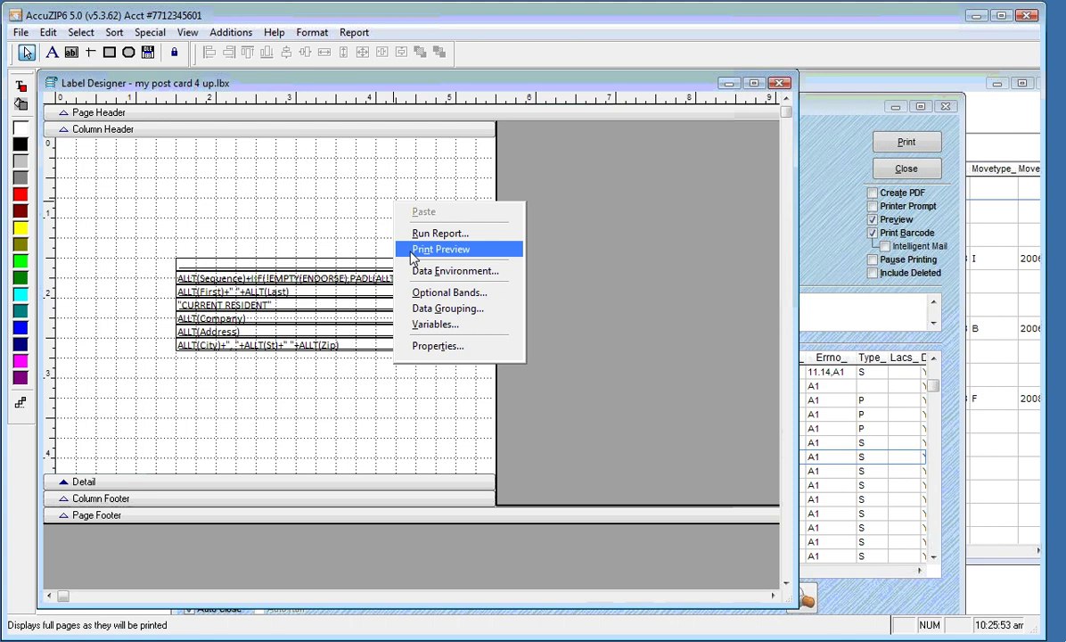
{"action": "left_click", "coordinate": [414, 250]}
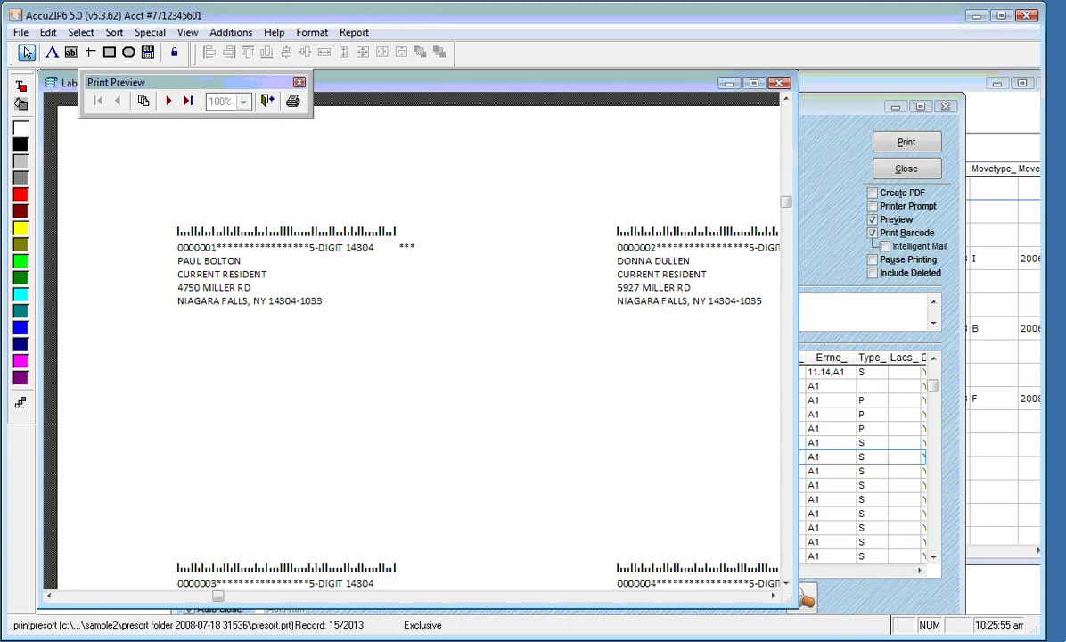
{"action": "left_click", "coordinate": [479, 359]}
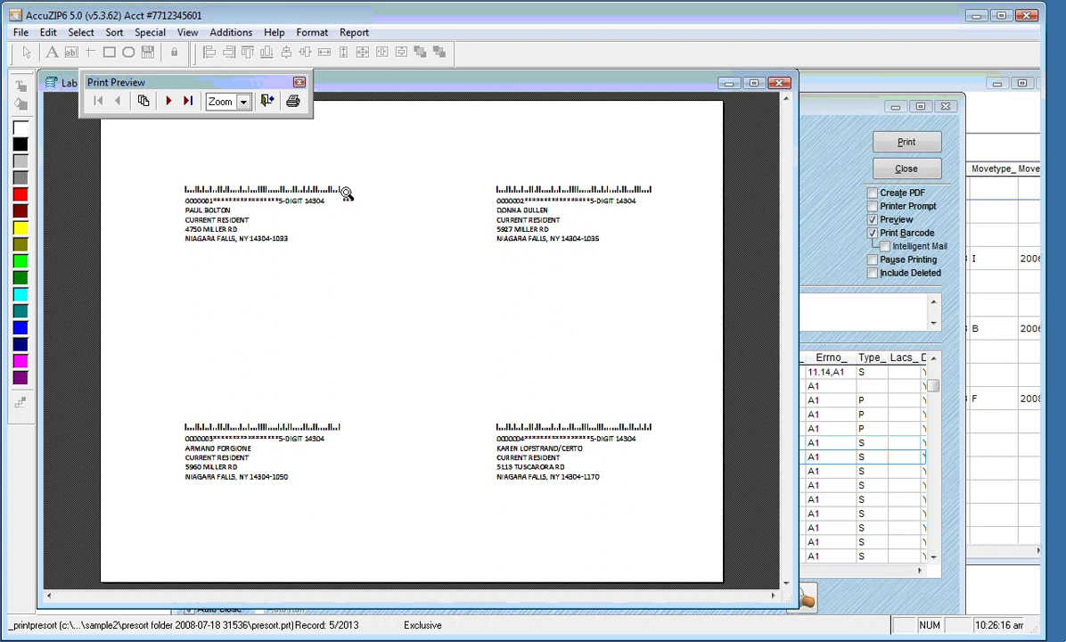
{"action": "left_click", "coordinate": [289, 187]}
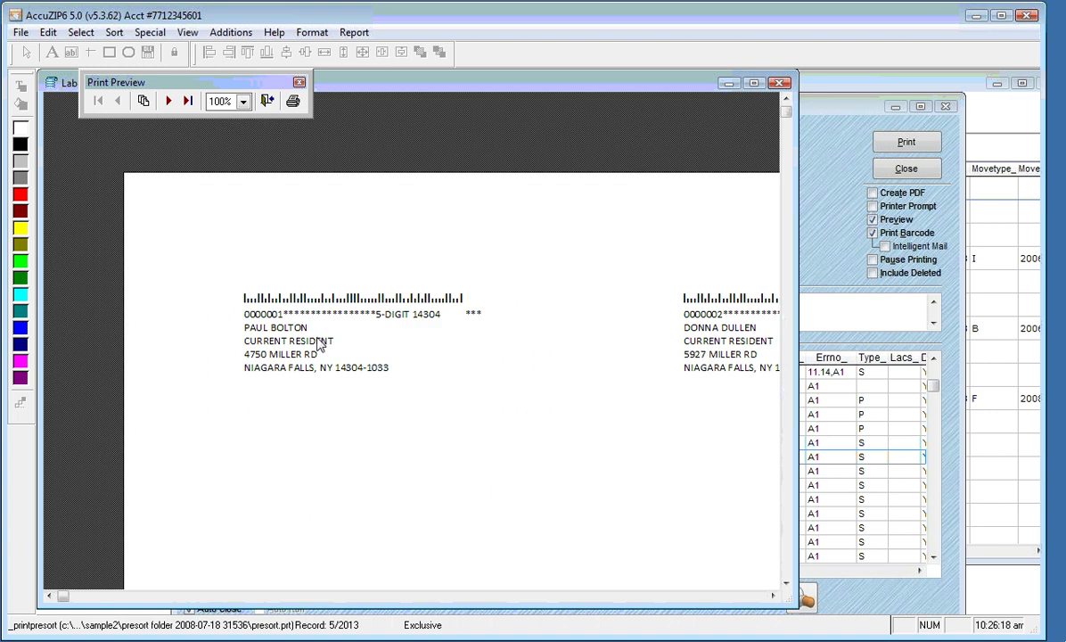
{"action": "left_click", "coordinate": [169, 100]}
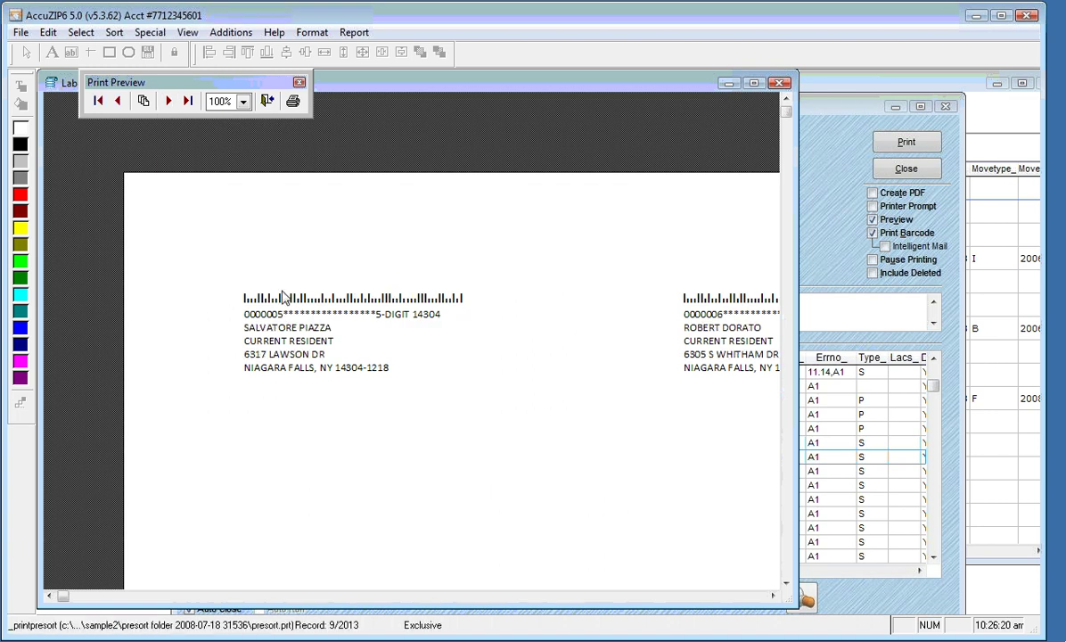
{"action": "left_click", "coordinate": [229, 227]}
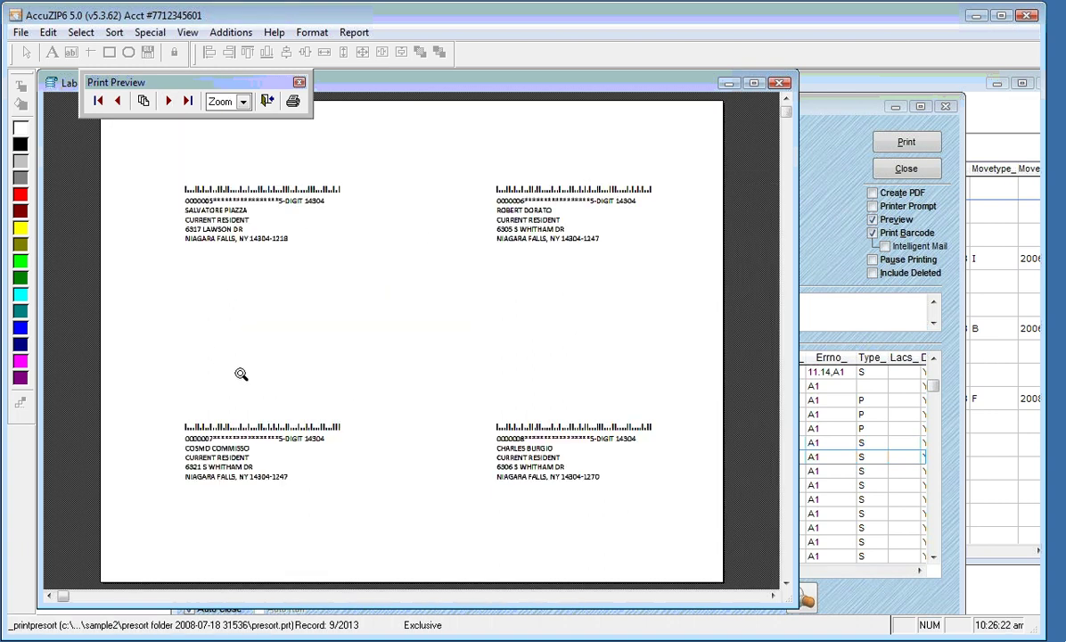
{"action": "left_click", "coordinate": [230, 208]}
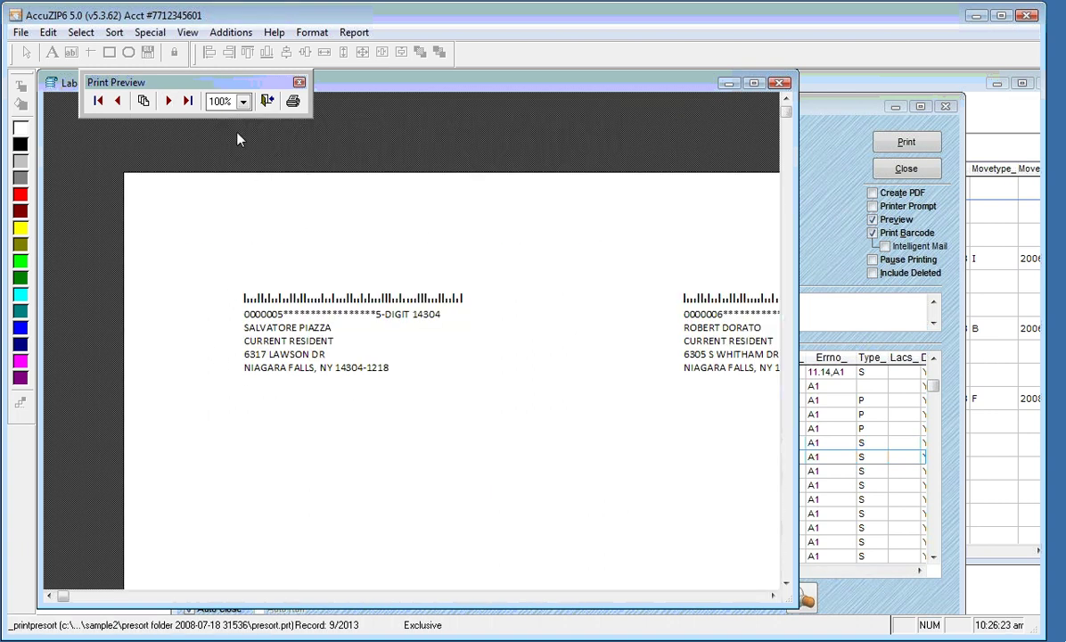
{"action": "left_click", "coordinate": [169, 101]}
{"action": "left_click", "coordinate": [168, 101]}
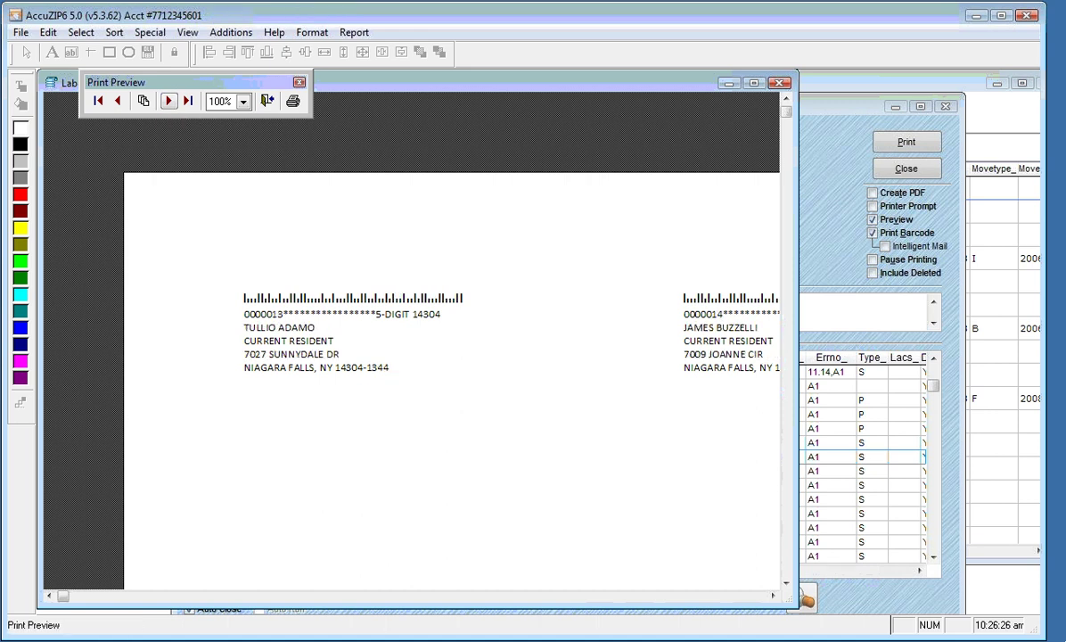
{"action": "left_click", "coordinate": [168, 100]}
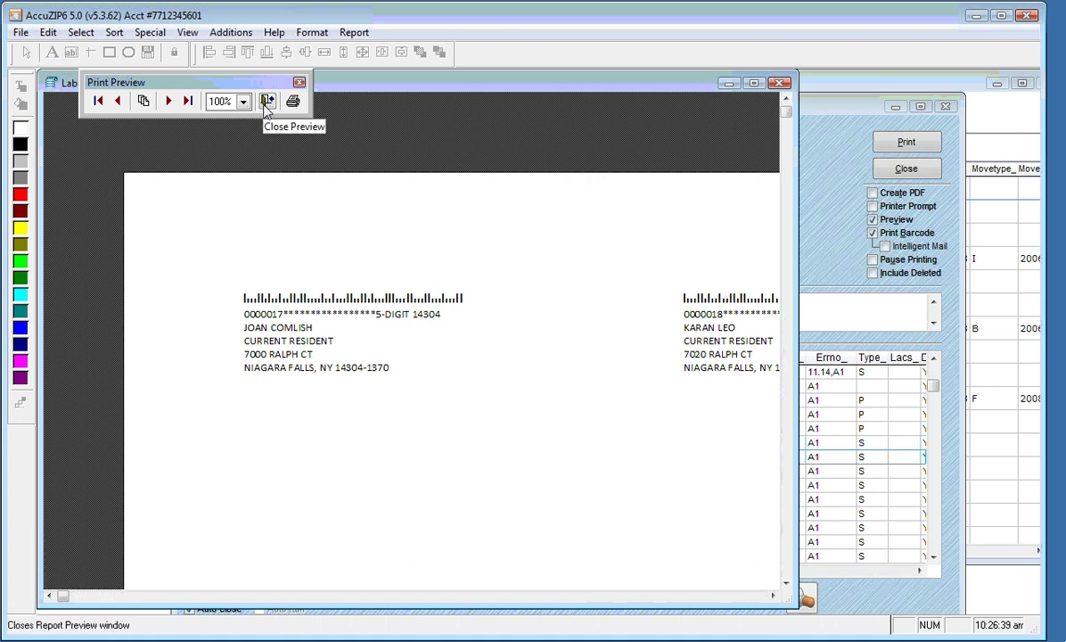
{"action": "left_click", "coordinate": [268, 102]}
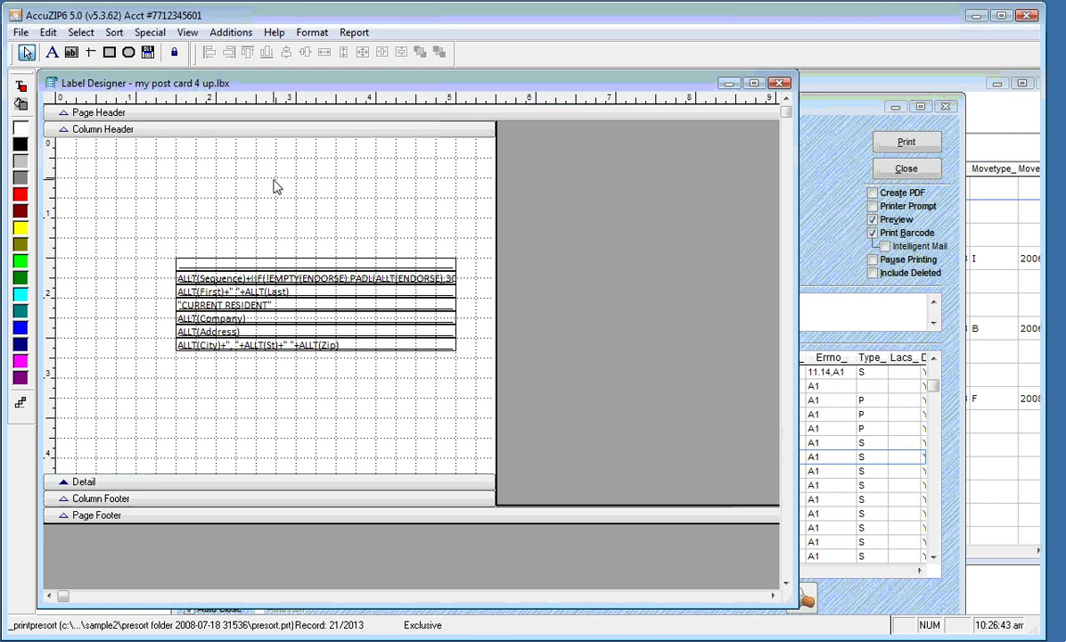
Close the Label Designer, saving the changes to My Post Card 4 Up.lbx
{"action": "left_click", "coordinate": [779, 83]}
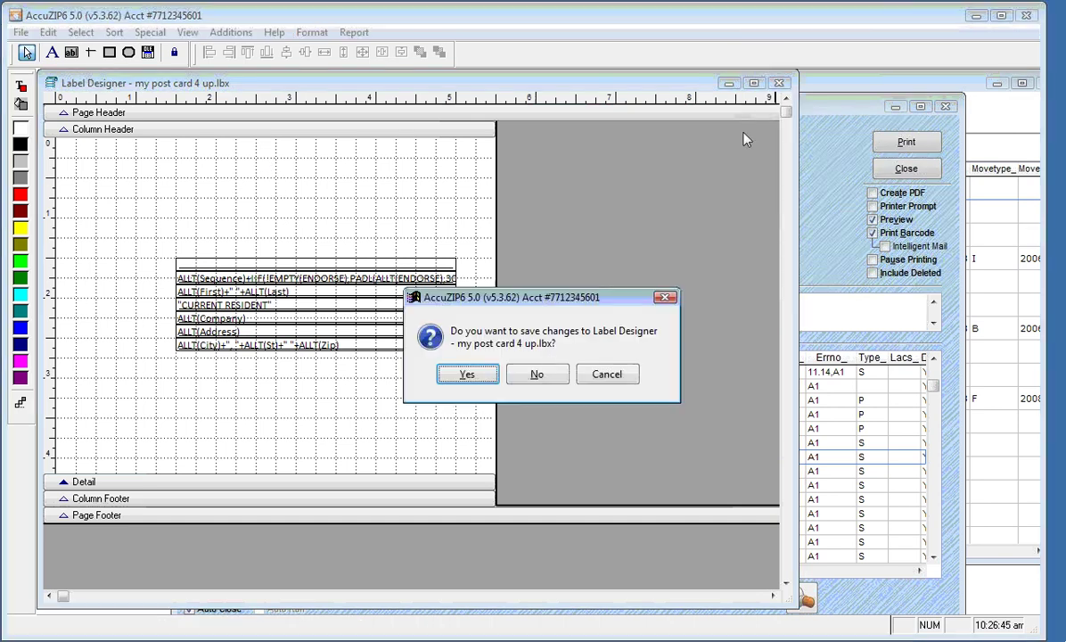
{"action": "left_click", "coordinate": [476, 375]}
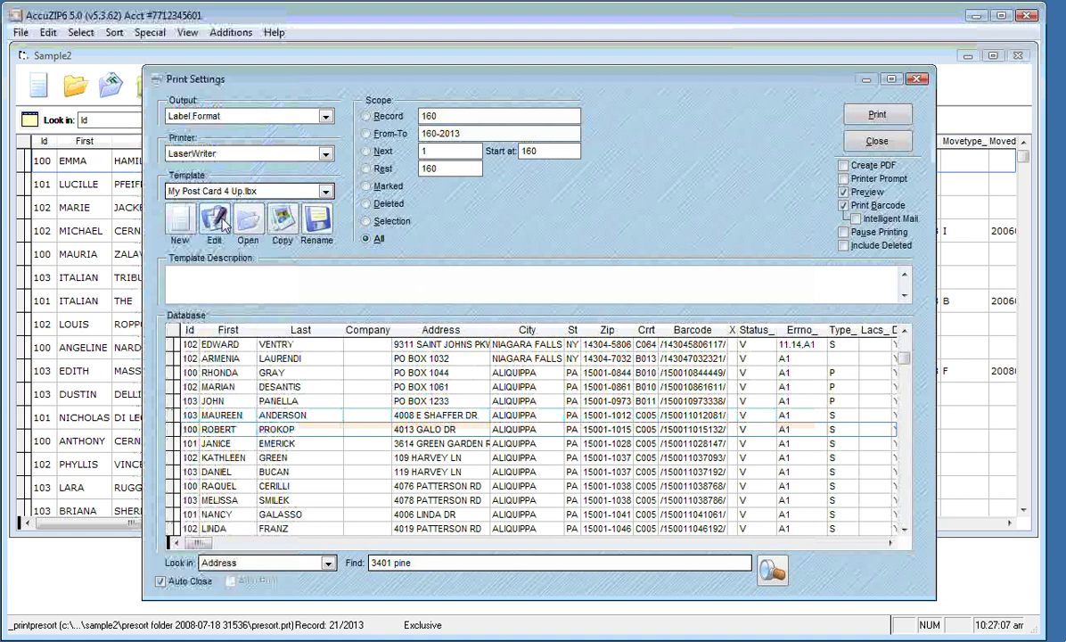
Copy the 4-up template and save the copy as My Post Card 8 Up.lbx
{"action": "left_click", "coordinate": [283, 224]}
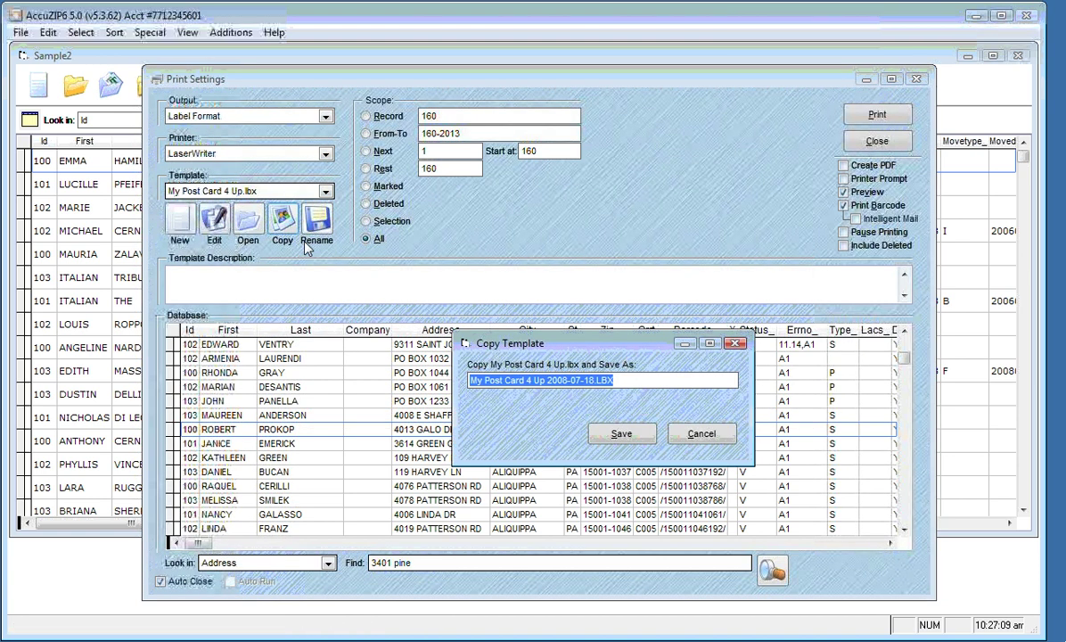
{"action": "left_click", "coordinate": [526, 381]}
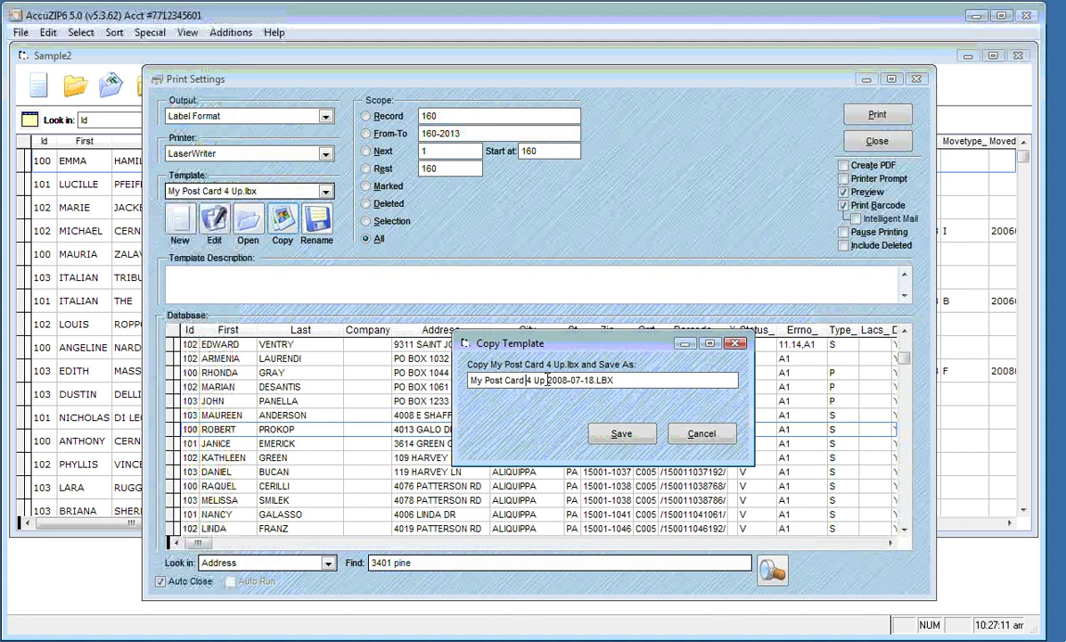
{"action": "key", "text": "shift+End"}
{"action": "type", "text": "8 up"}
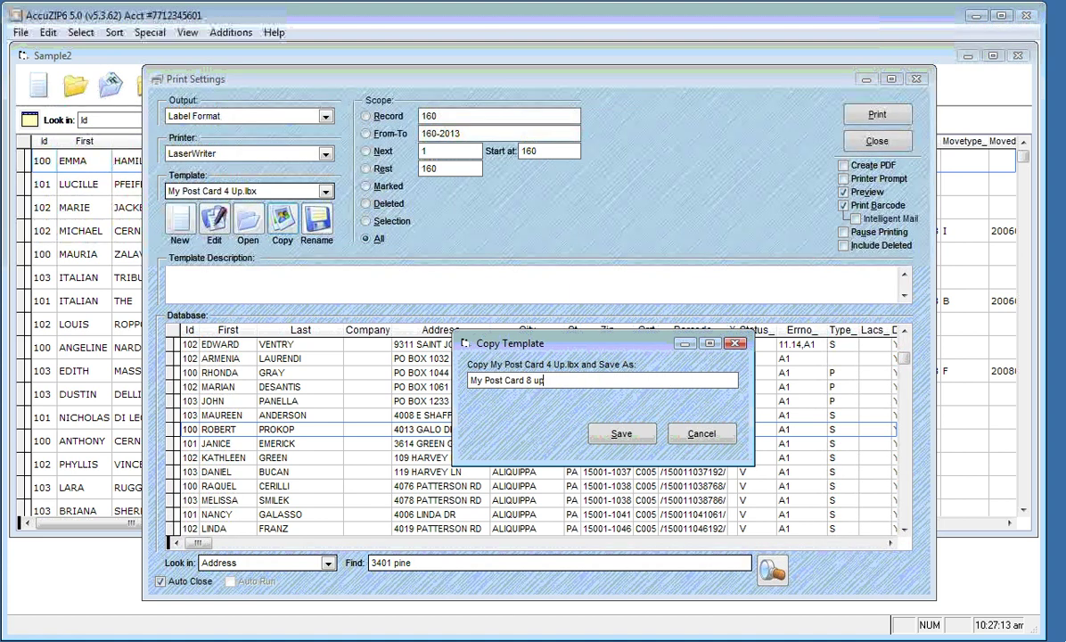
{"action": "left_click", "coordinate": [621, 433]}
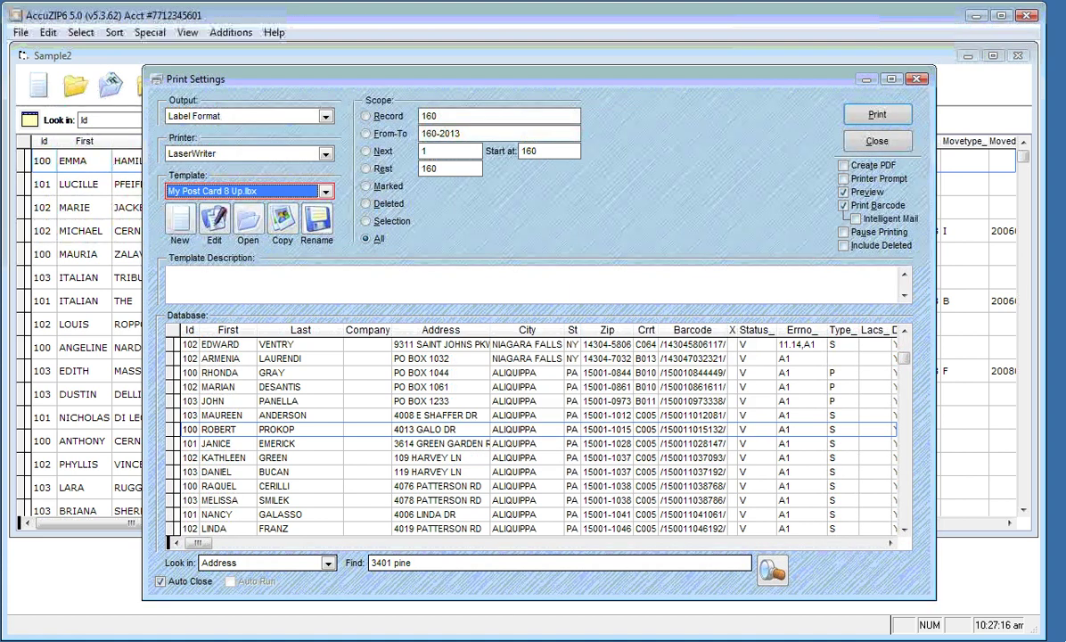
Open My Post Card 8 Up.lbx in an enlarged Label Designer window
{"action": "left_click", "coordinate": [214, 230]}
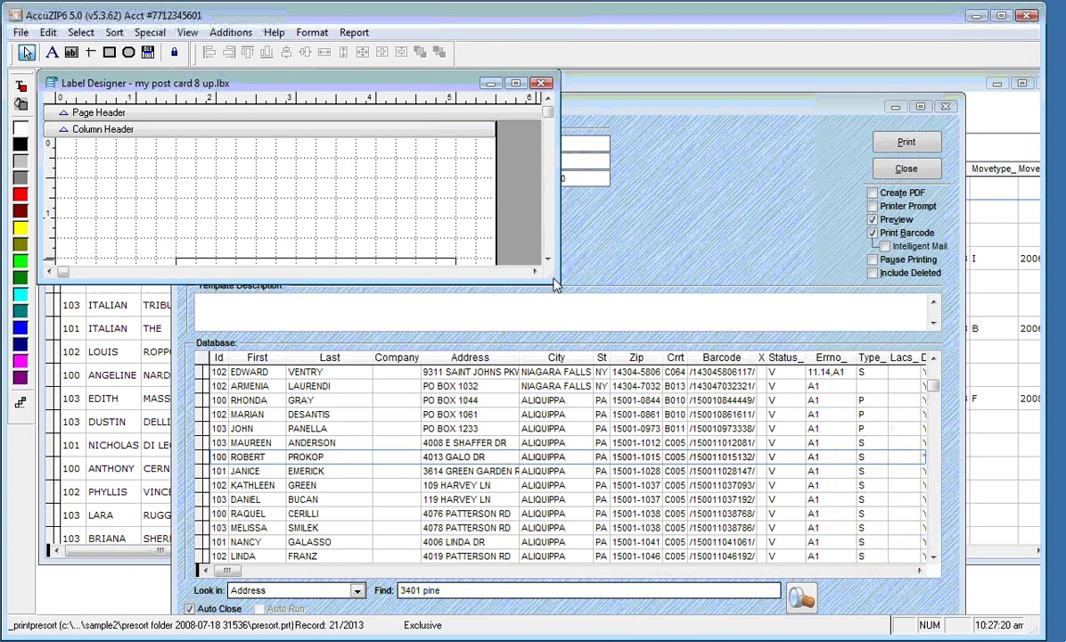
{"action": "left_click_drag", "start_coordinate": [552, 281], "coordinate": [713, 526]}
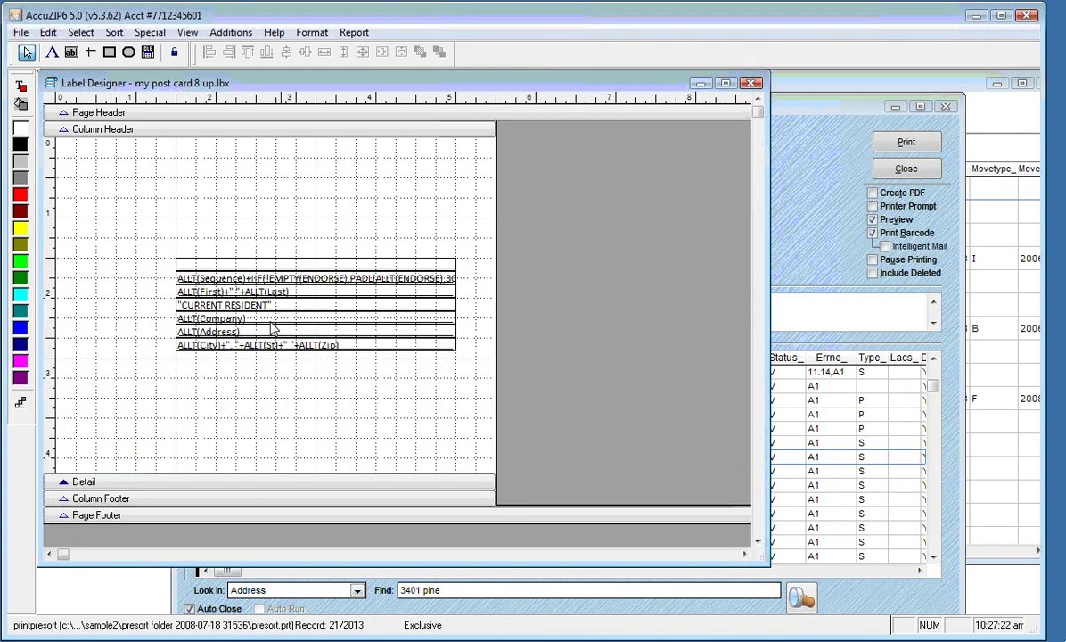
{"action": "left_click", "coordinate": [19, 32]}
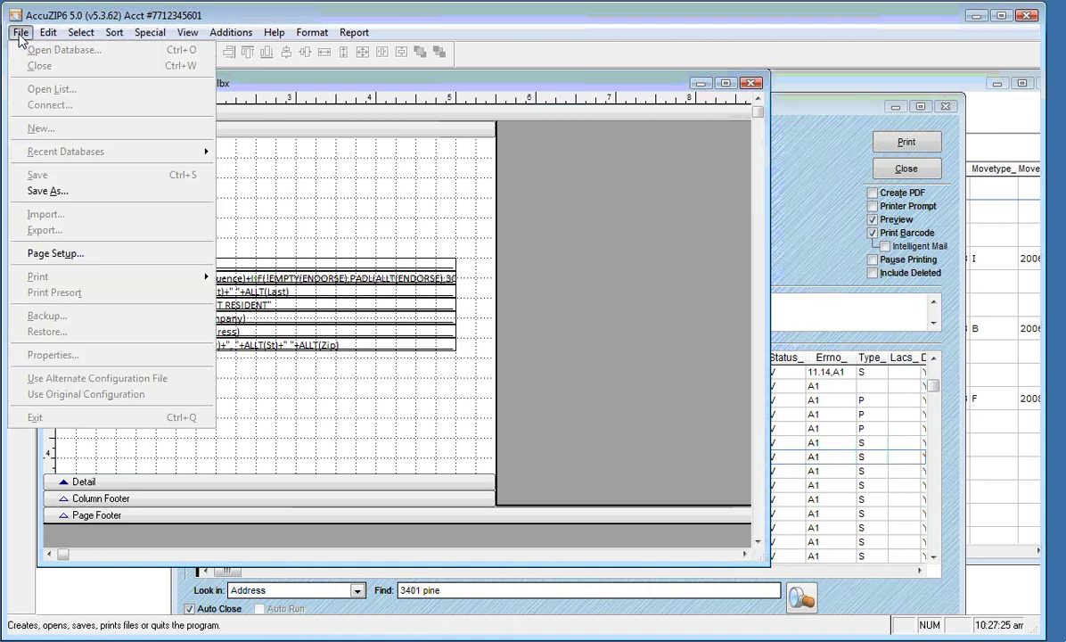
Change the 8-up template's page setup to 11x17 paper, portrait orientation, and confirm
{"action": "left_click", "coordinate": [42, 257]}
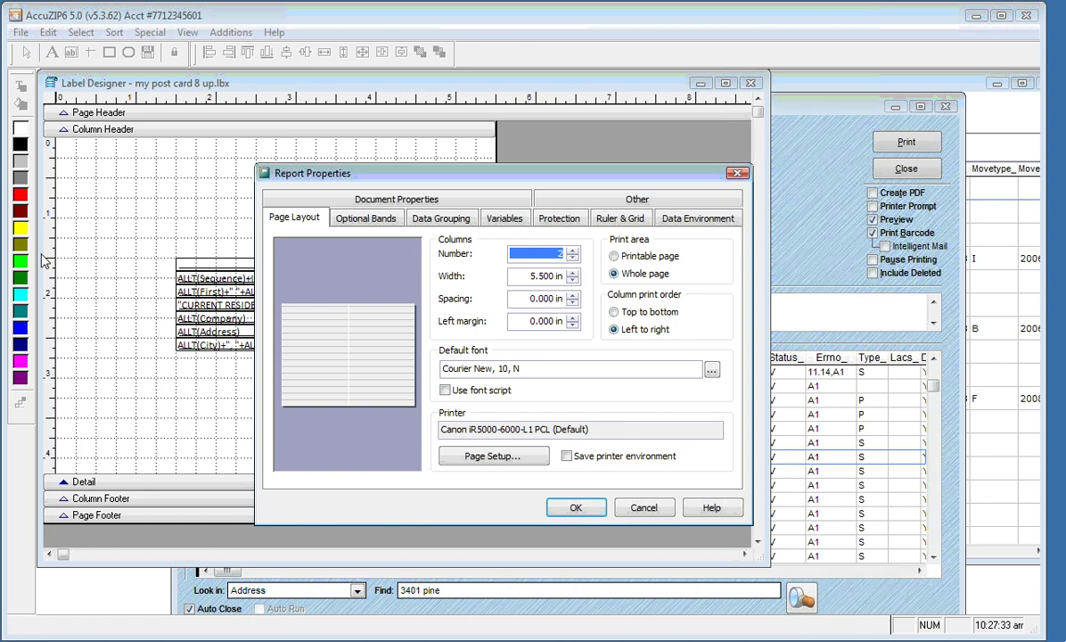
{"action": "left_click", "coordinate": [483, 457]}
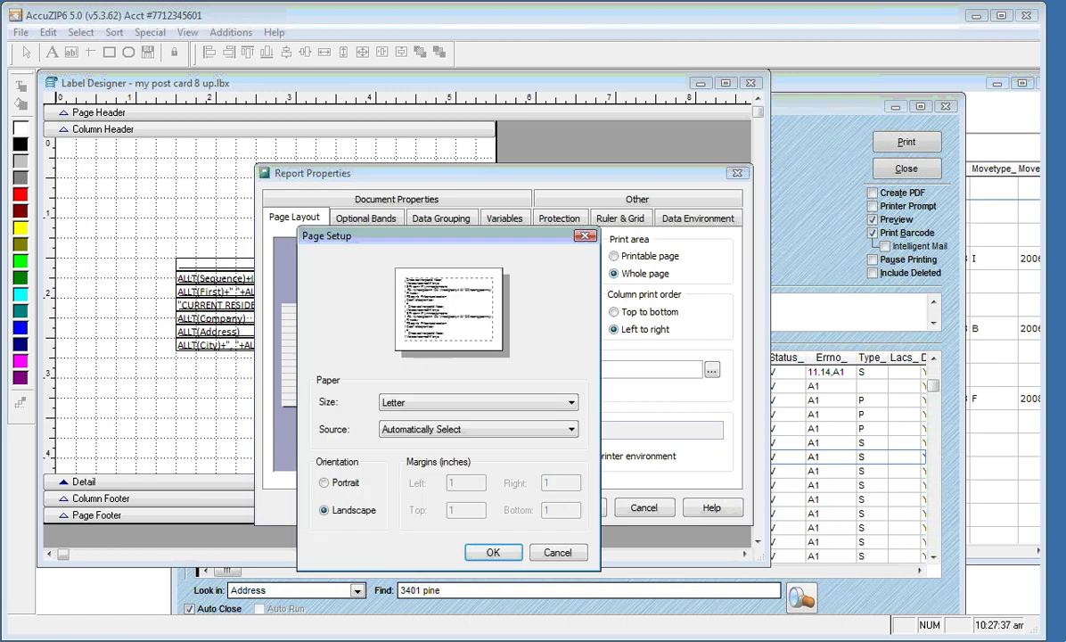
{"action": "left_click", "coordinate": [460, 403]}
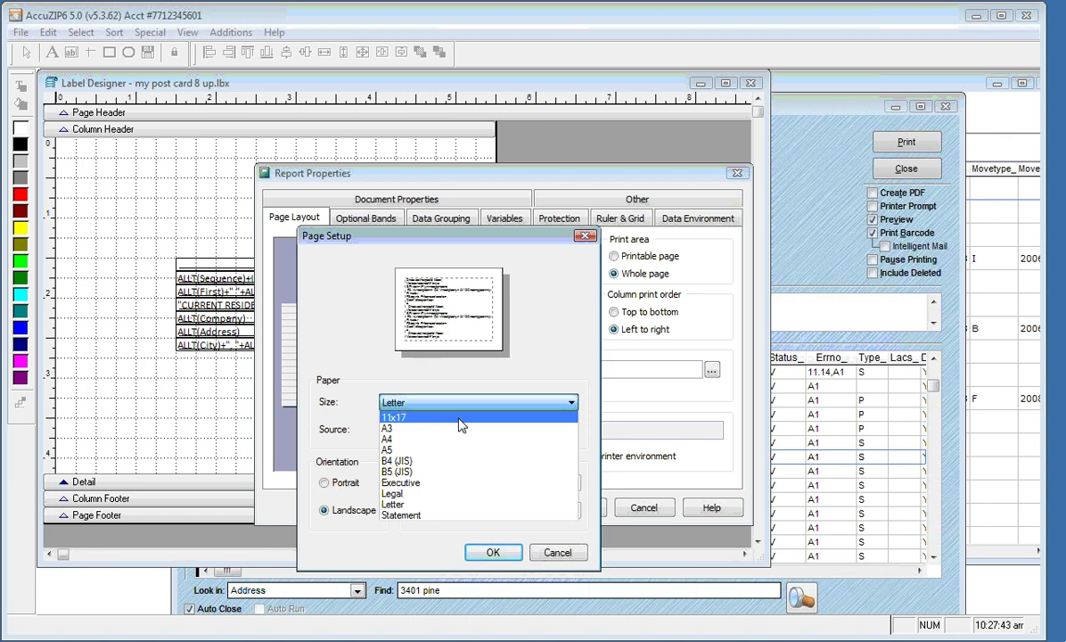
{"action": "left_click", "coordinate": [459, 418]}
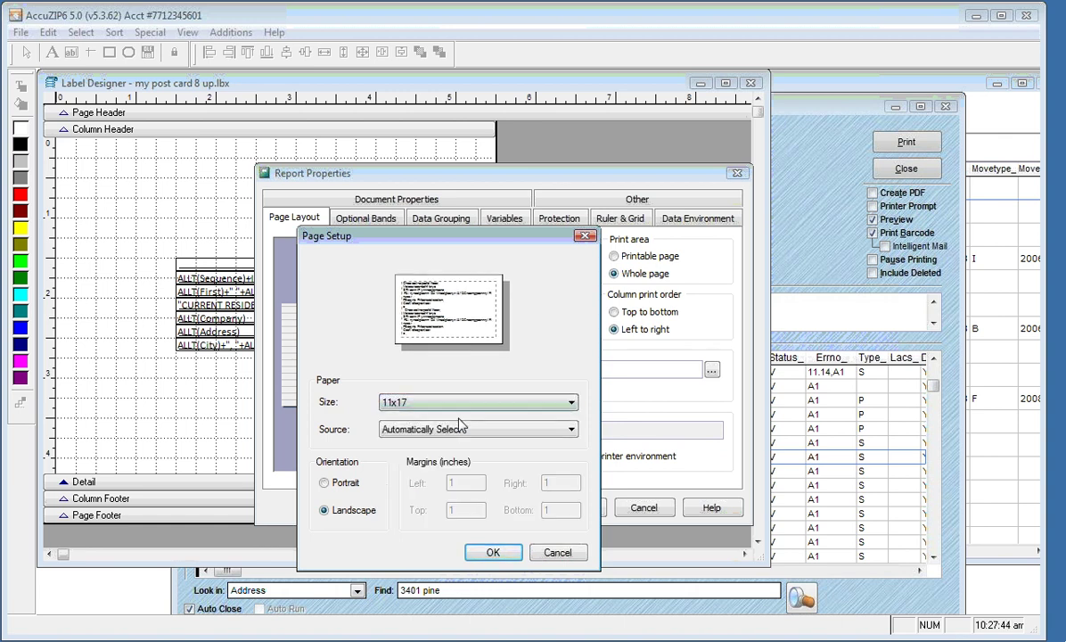
{"action": "left_click", "coordinate": [327, 484]}
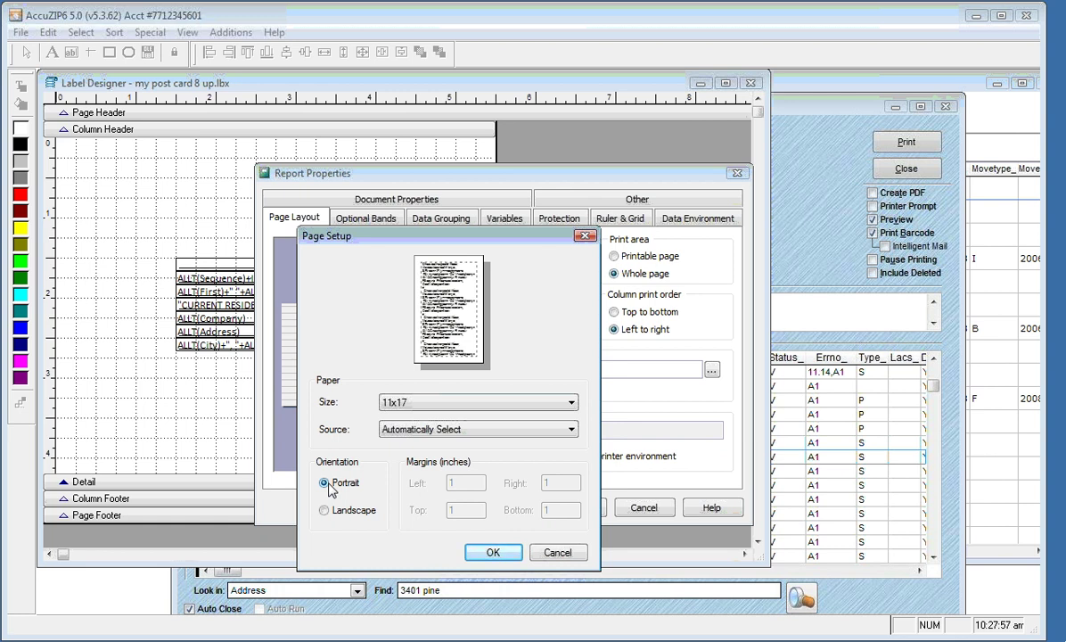
{"action": "left_click", "coordinate": [493, 553]}
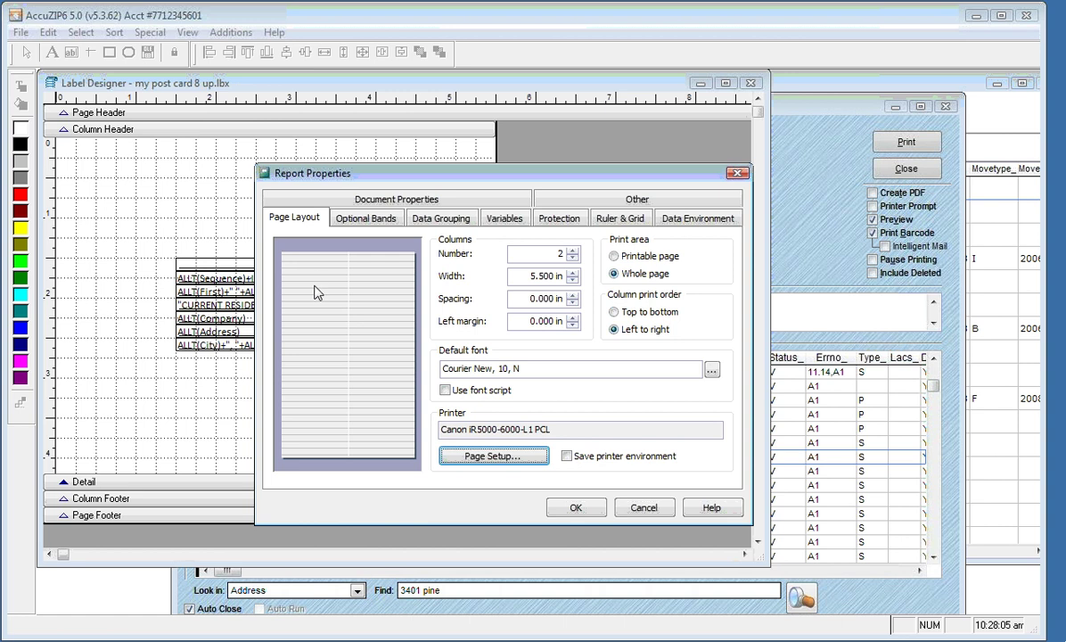
{"action": "left_click", "coordinate": [576, 508]}
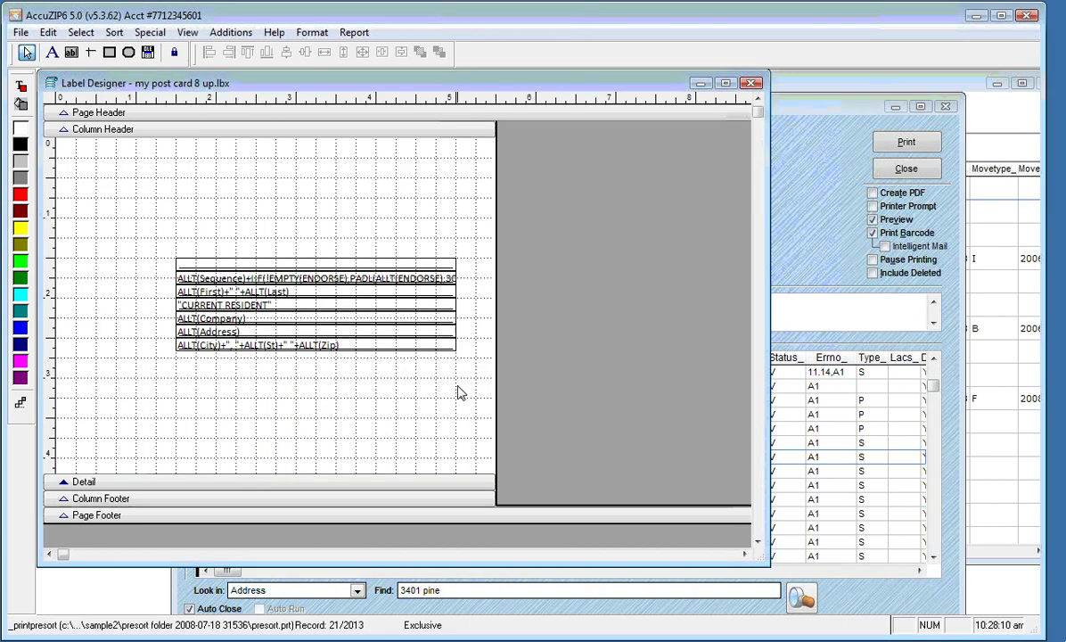
{"action": "right_click", "coordinate": [367, 197]}
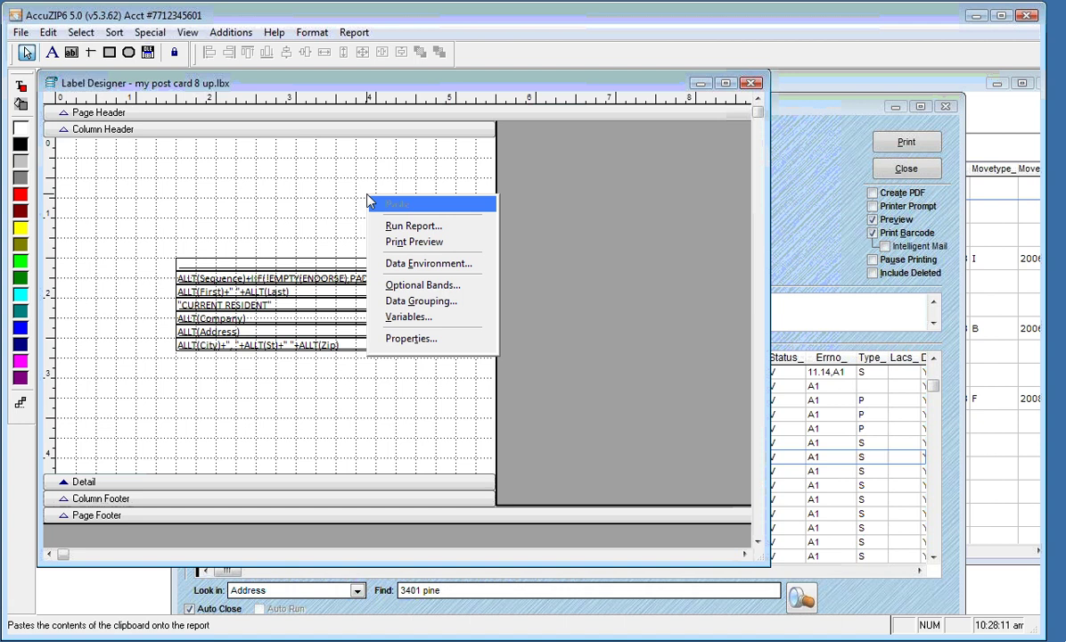
{"action": "left_click", "coordinate": [399, 242]}
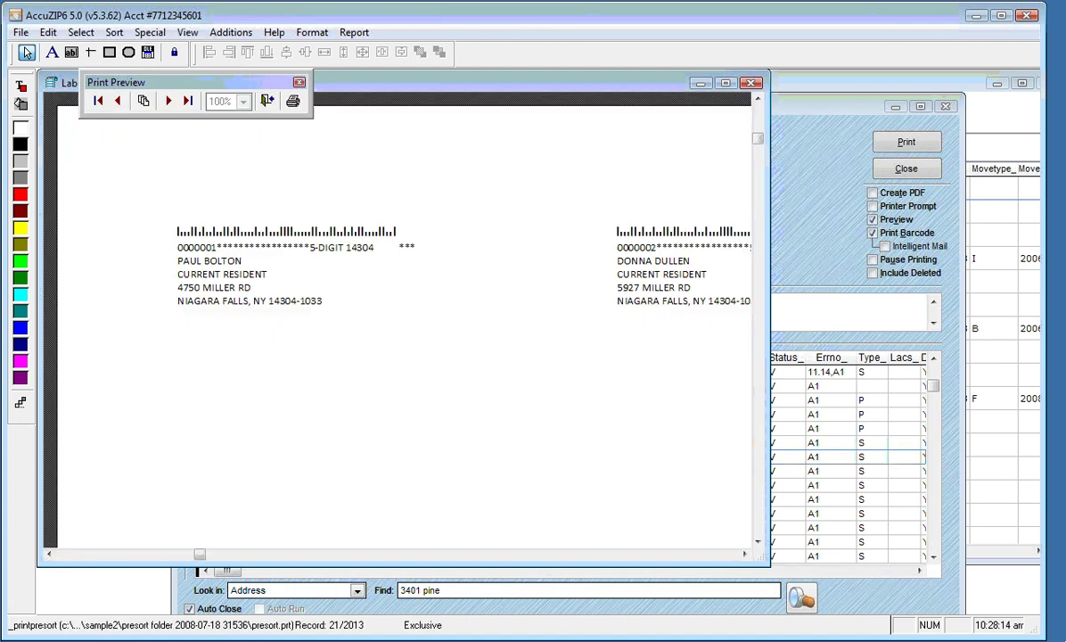
{"action": "left_click", "coordinate": [399, 247]}
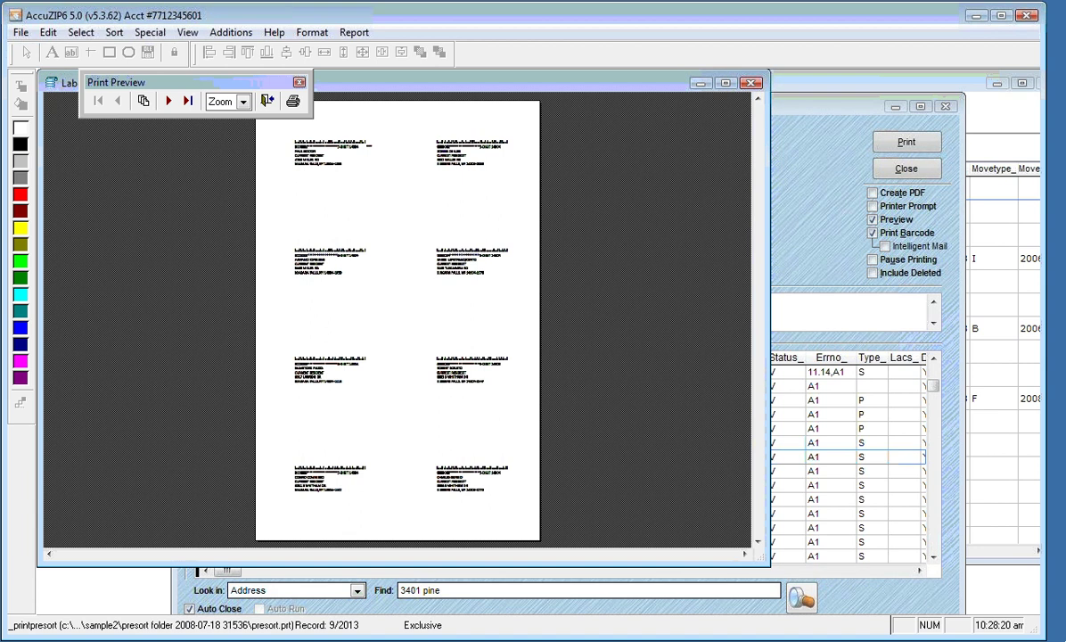
{"action": "left_click", "coordinate": [369, 205]}
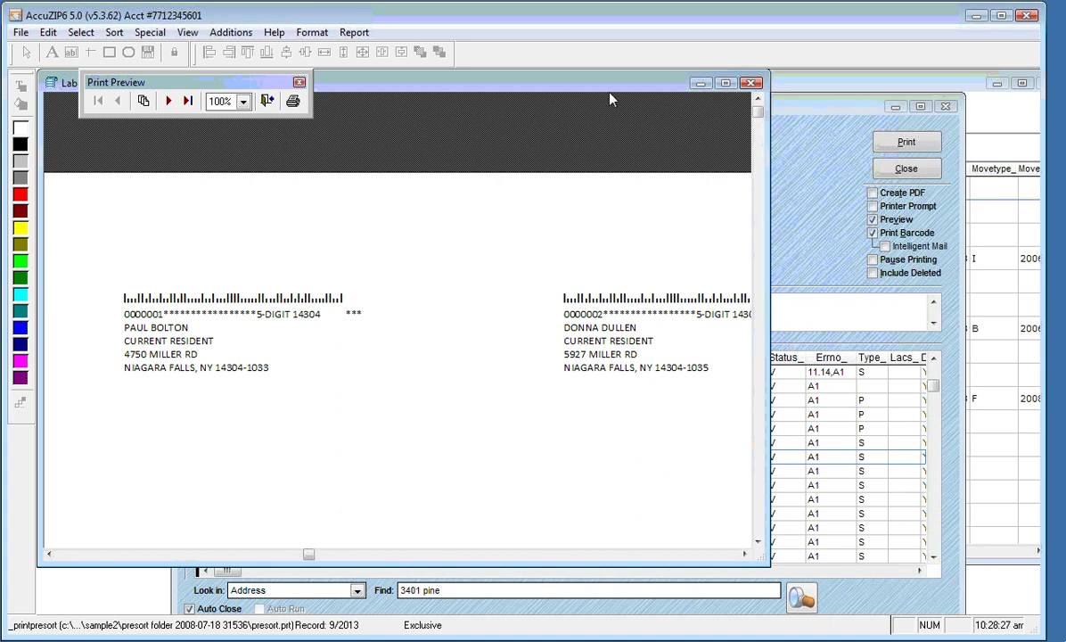
{"action": "left_click", "coordinate": [168, 100]}
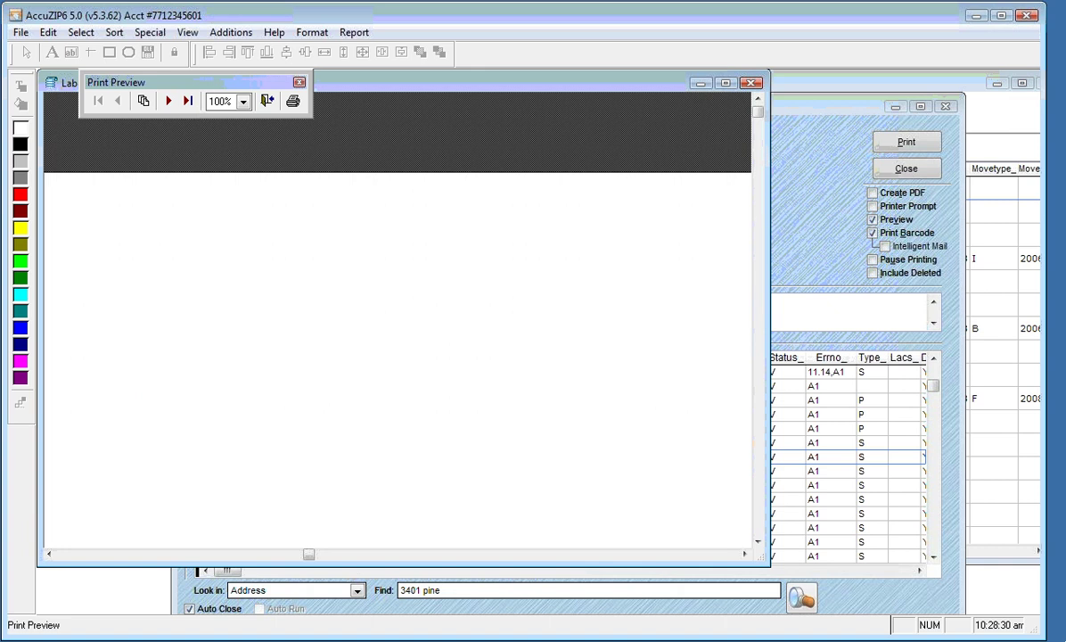
{"action": "left_click", "coordinate": [167, 101]}
{"action": "left_click", "coordinate": [168, 101]}
{"action": "left_click", "coordinate": [167, 101]}
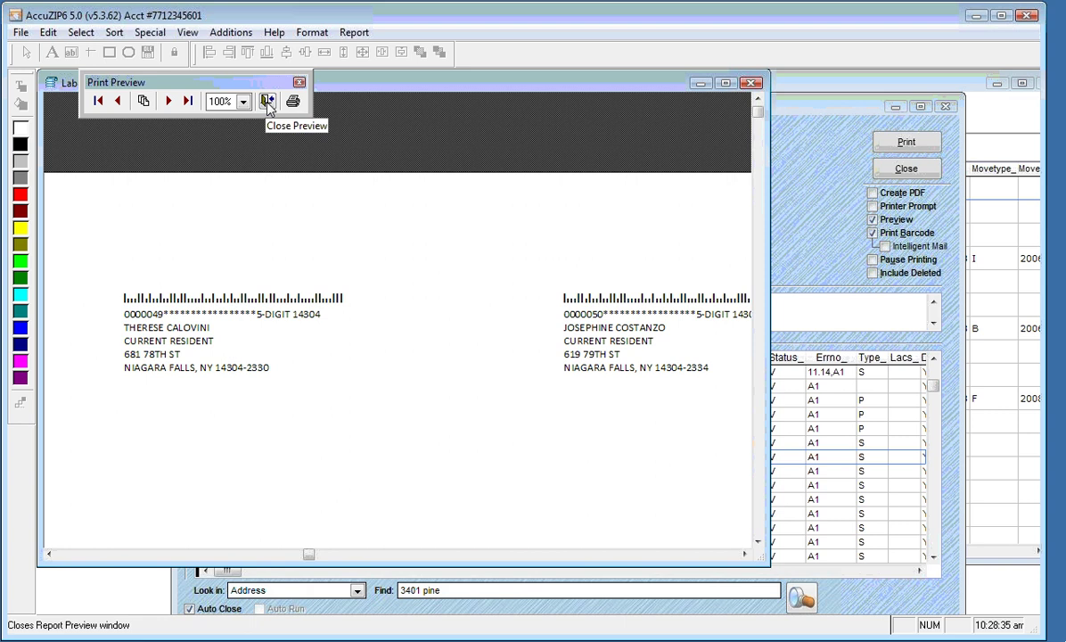
{"action": "left_click", "coordinate": [268, 102]}
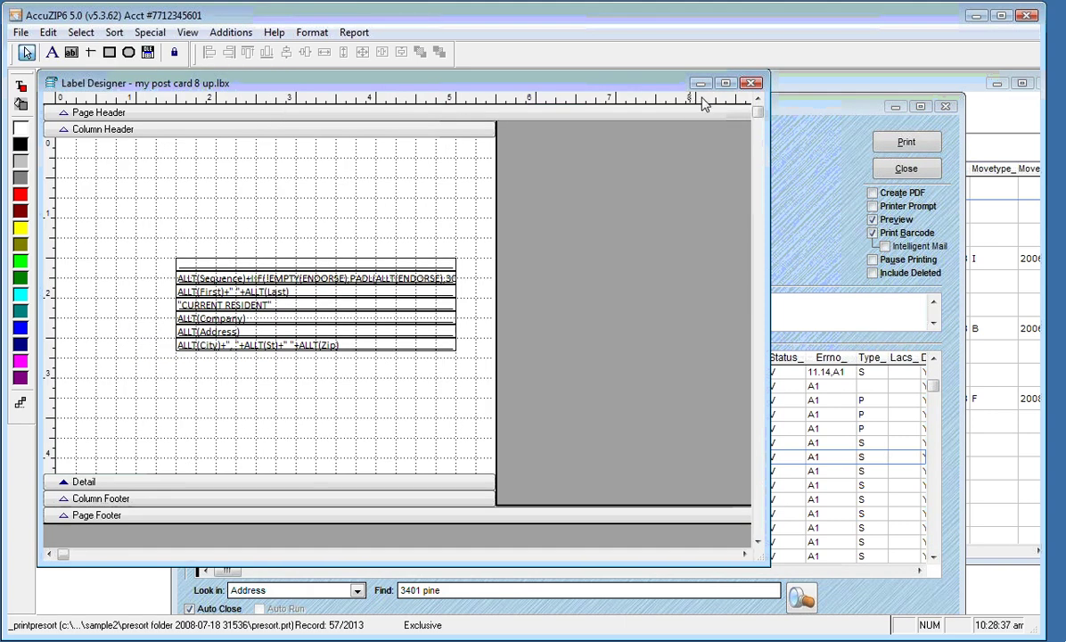
Close the Label Designer, saving the changes to My Post Card 8 Up.lbx
{"action": "left_click", "coordinate": [750, 83]}
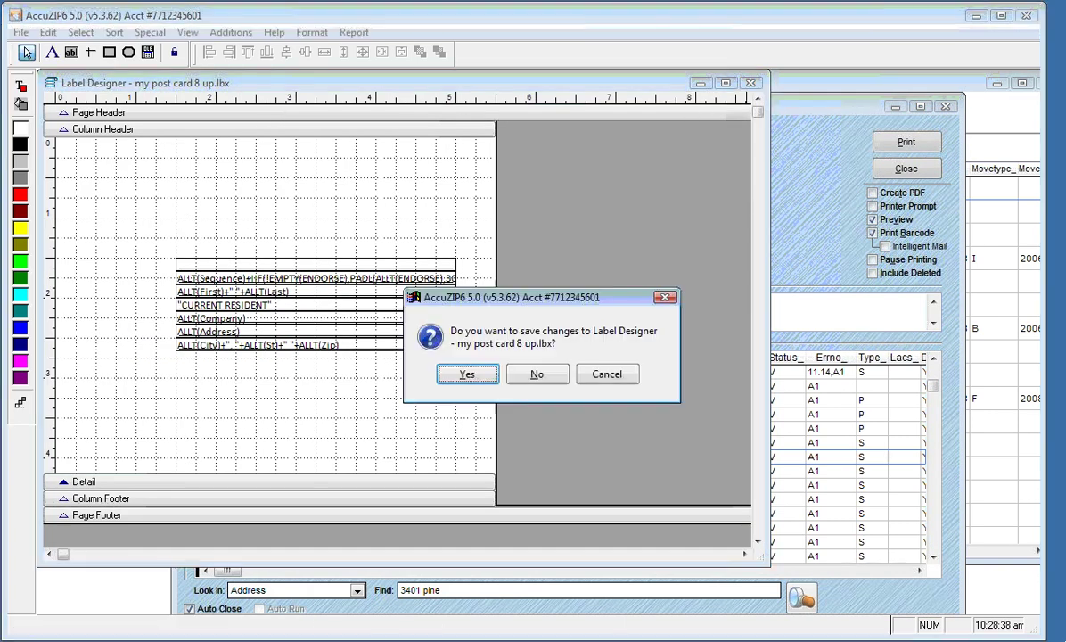
{"action": "left_click", "coordinate": [468, 373]}
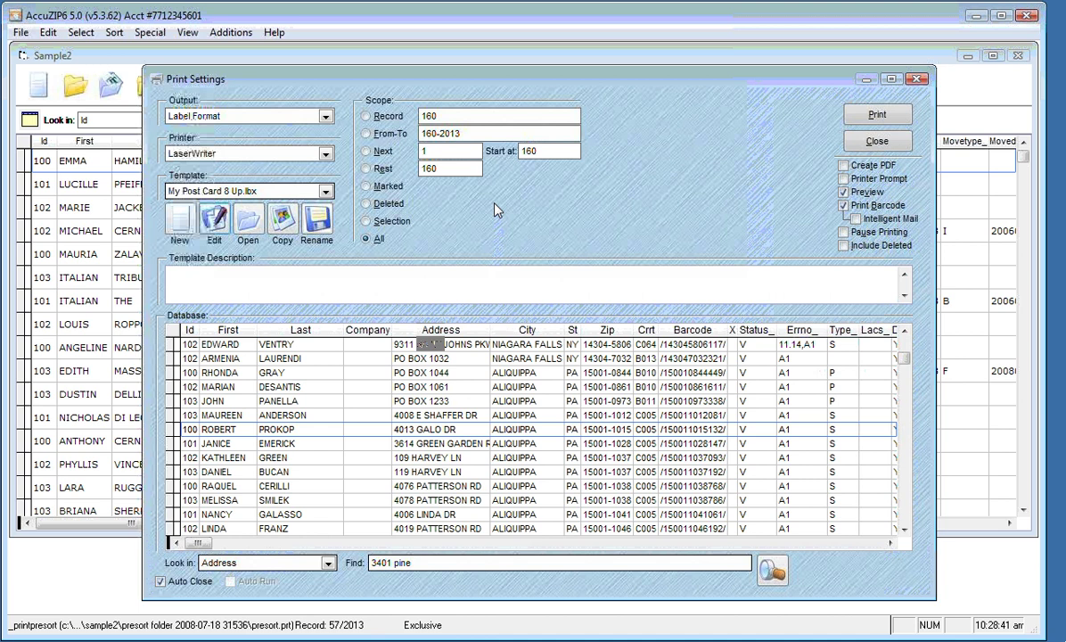
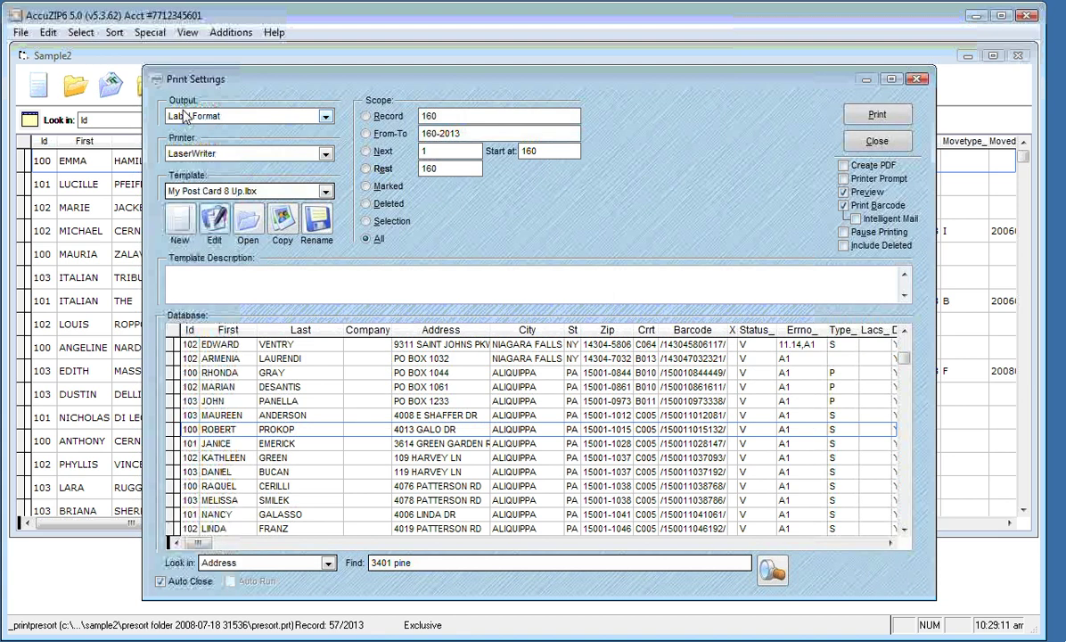
Set the print output to Disk File and proceed to export setup
{"action": "left_click", "coordinate": [307, 118]}
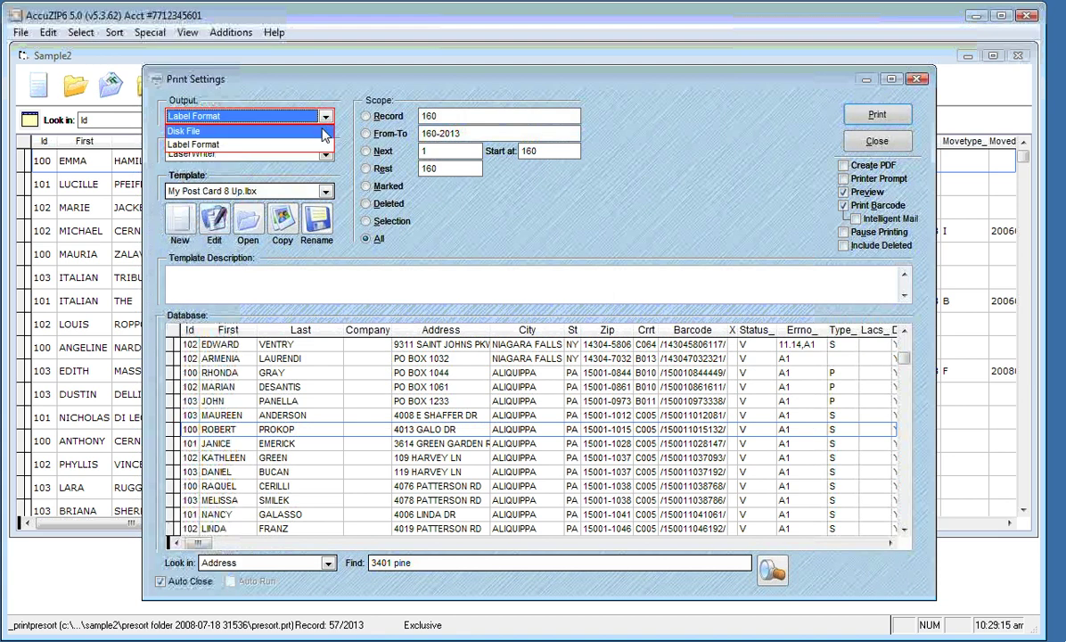
{"action": "left_click", "coordinate": [324, 132]}
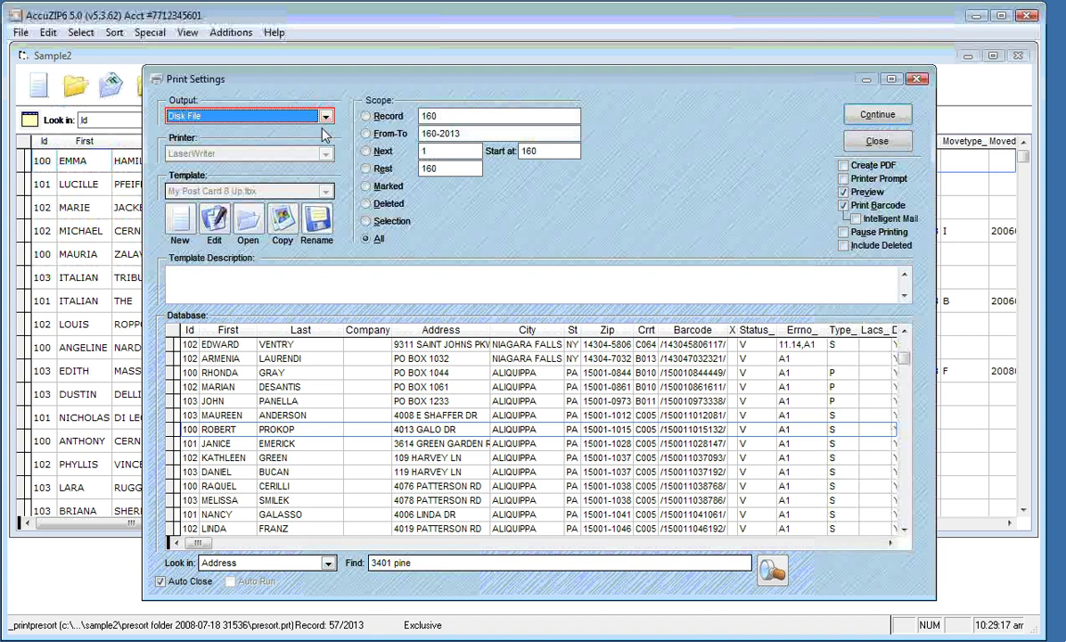
{"action": "left_click", "coordinate": [878, 115]}
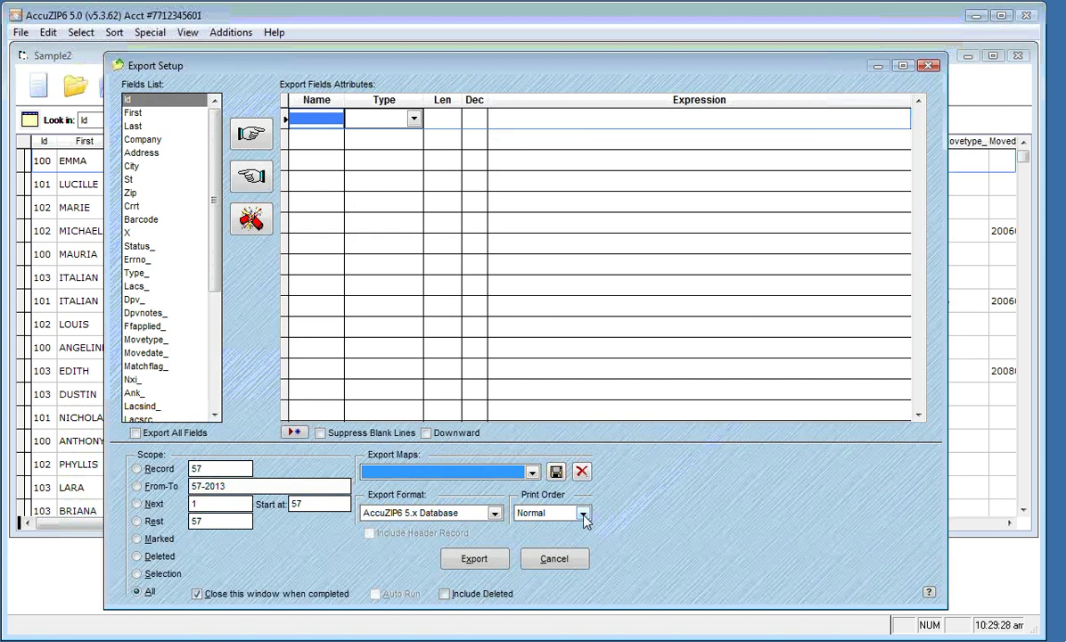
Choose North/South 8 as the export print order
{"action": "left_click", "coordinate": [582, 514]}
{"action": "left_click", "coordinate": [582, 513]}
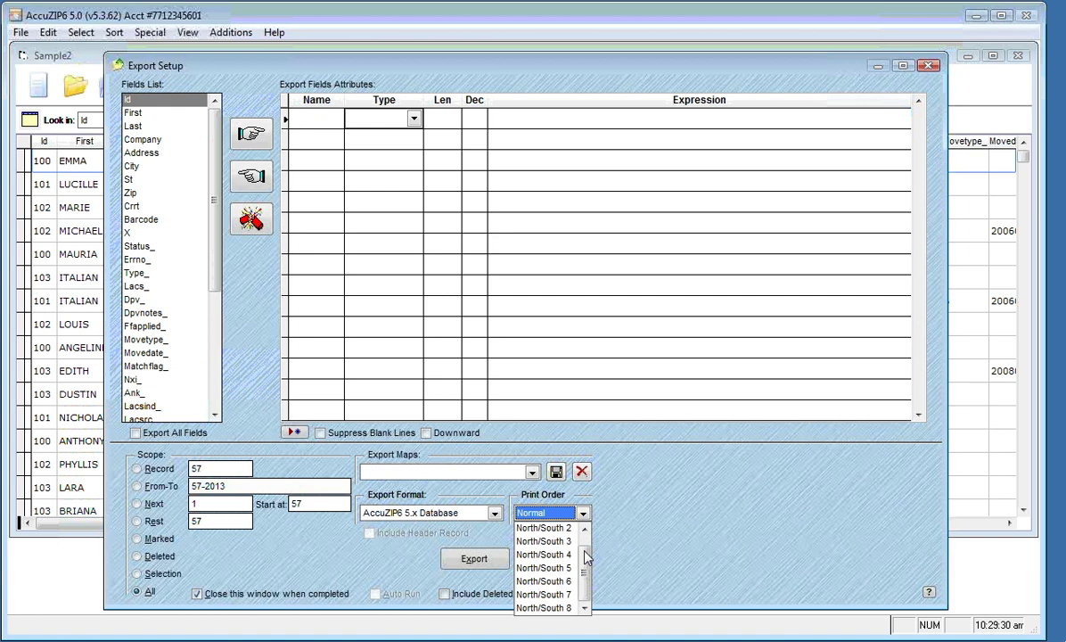
{"action": "left_click", "coordinate": [571, 607]}
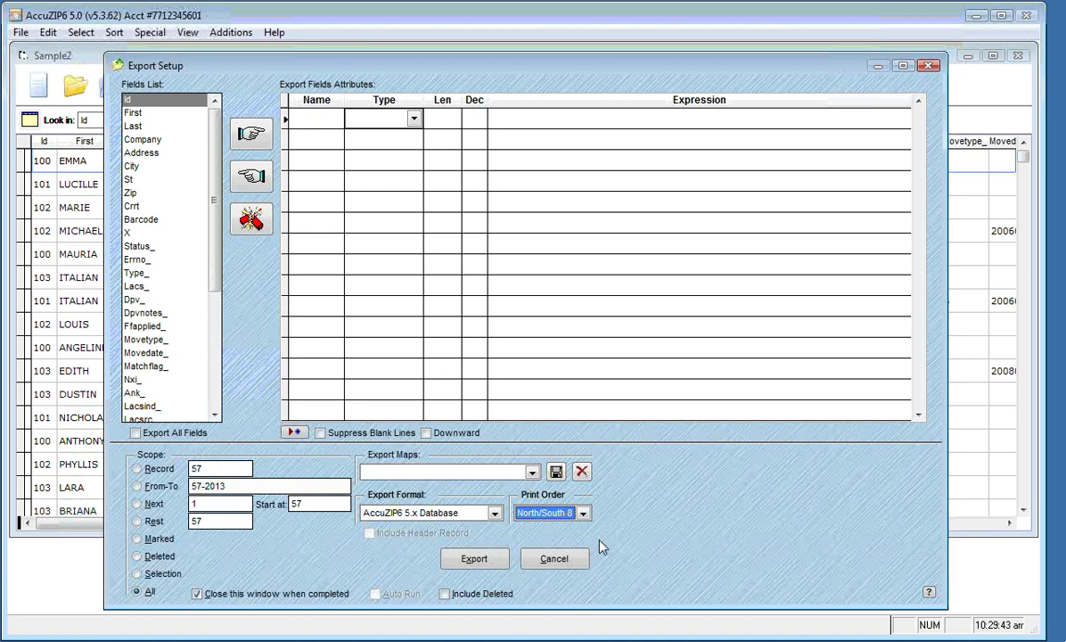
Export the records over the existing northsouth8.dbf, confirming both replace prompts
{"action": "left_click", "coordinate": [476, 560]}
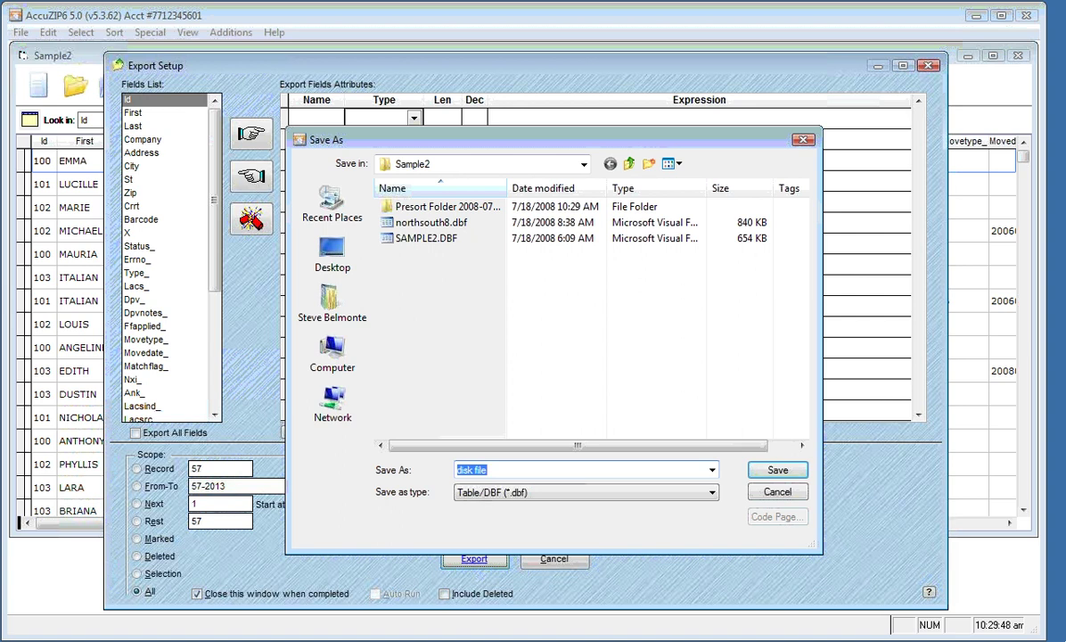
{"action": "double_click", "coordinate": [428, 222]}
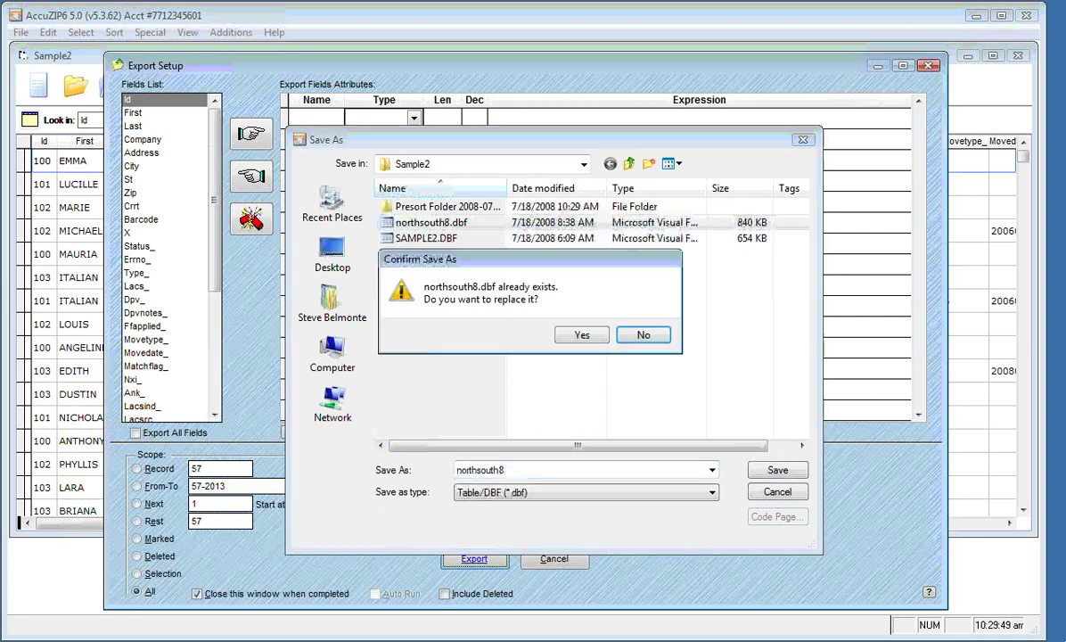
{"action": "key", "text": "Return"}
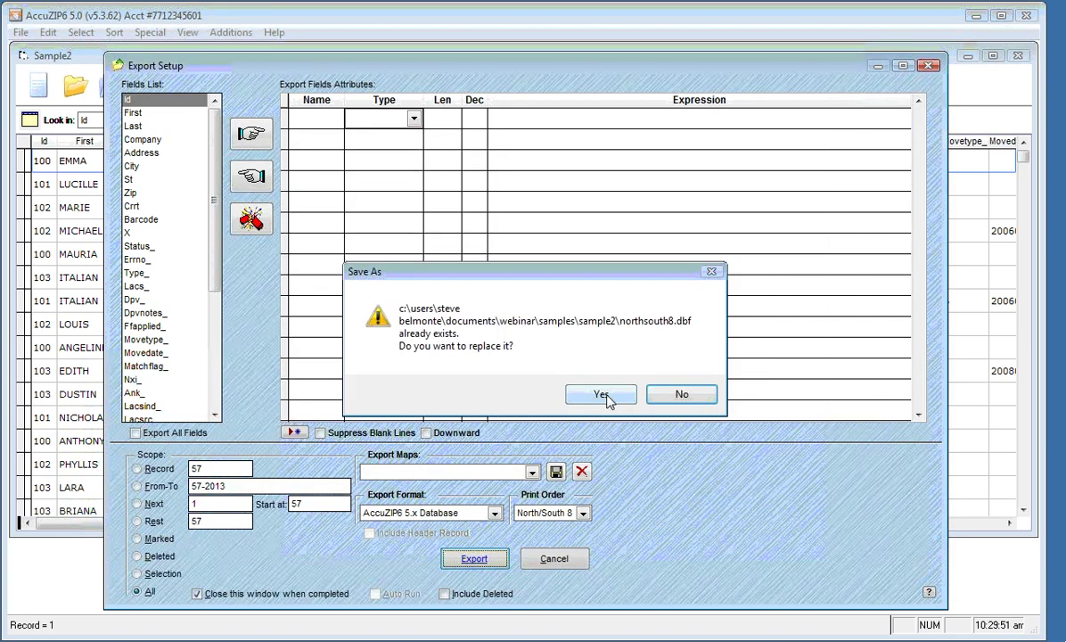
{"action": "left_click", "coordinate": [607, 397]}
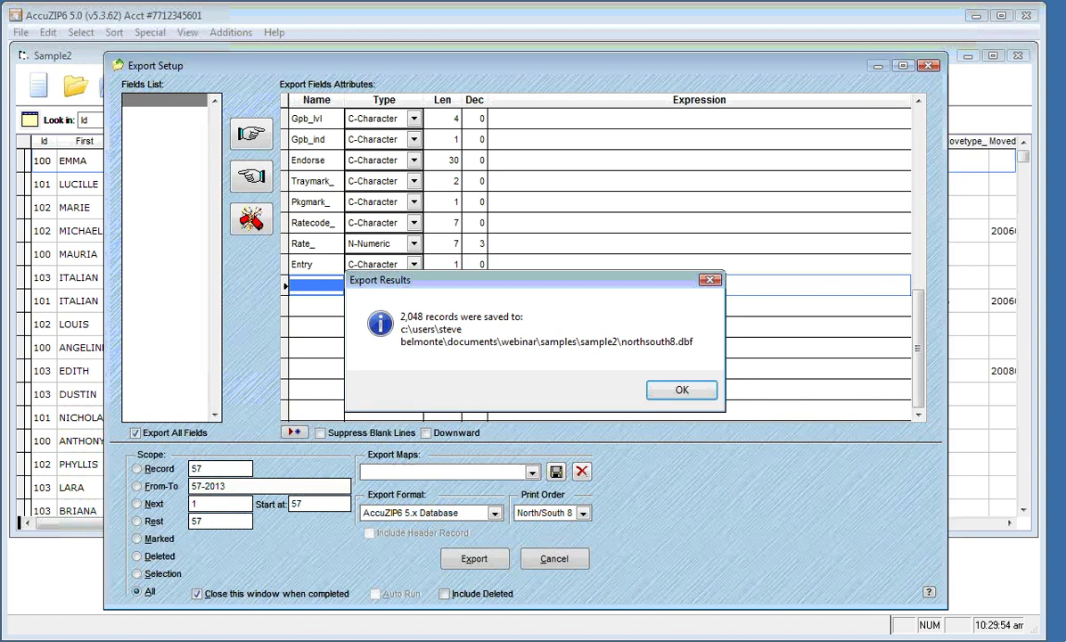
{"action": "left_click", "coordinate": [670, 392]}
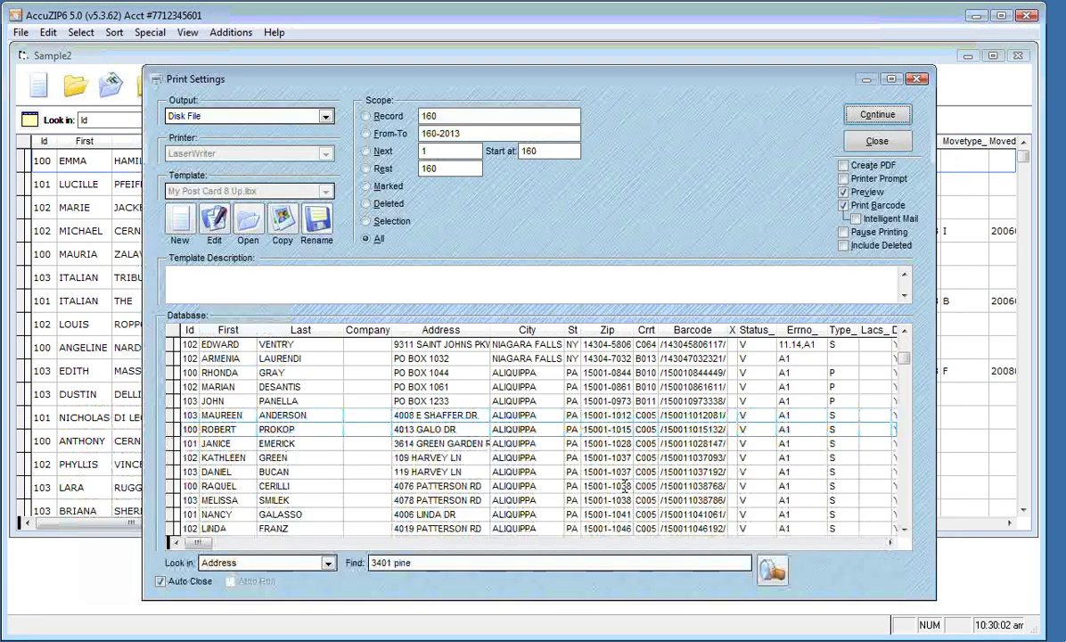
Close the print windows and open northsouth8.dbf from the Samples\Sample2 folder
{"action": "left_click", "coordinate": [887, 149]}
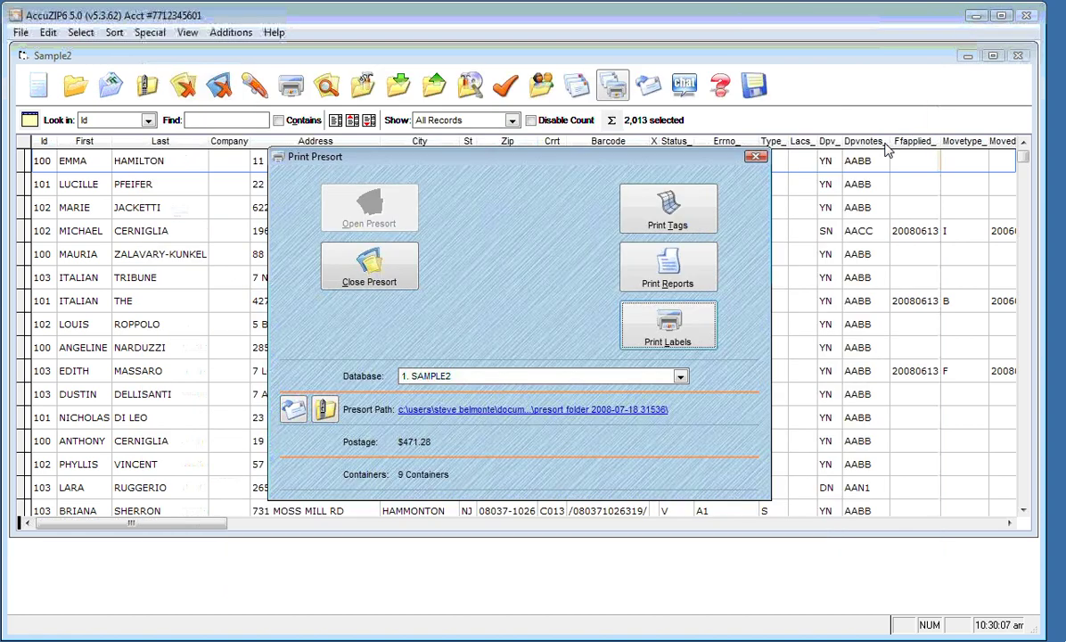
{"action": "left_click", "coordinate": [755, 157]}
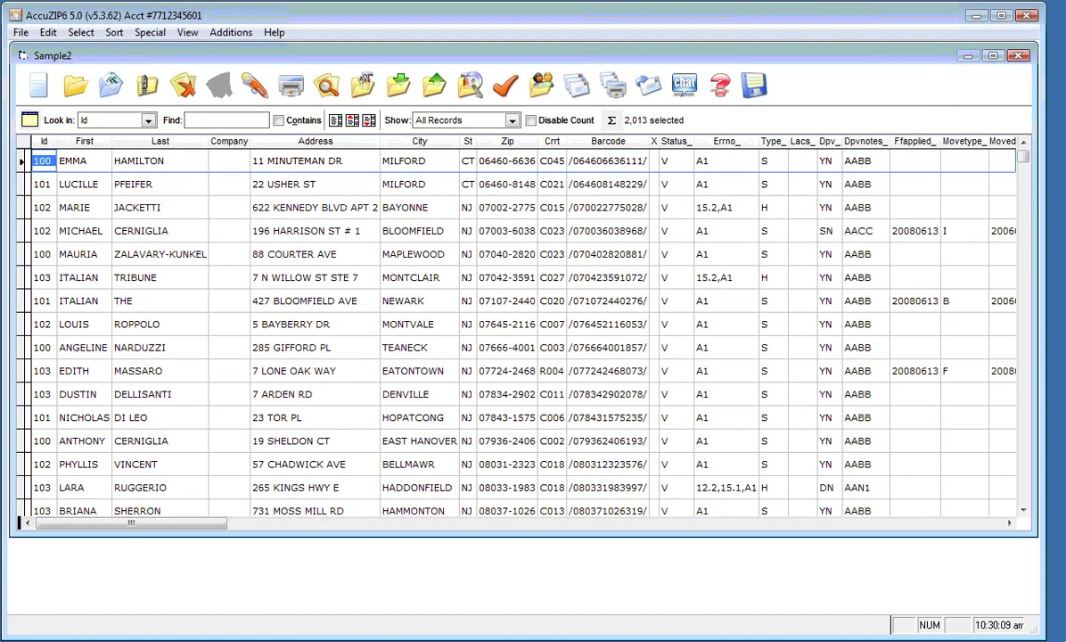
{"action": "left_click", "coordinate": [20, 36]}
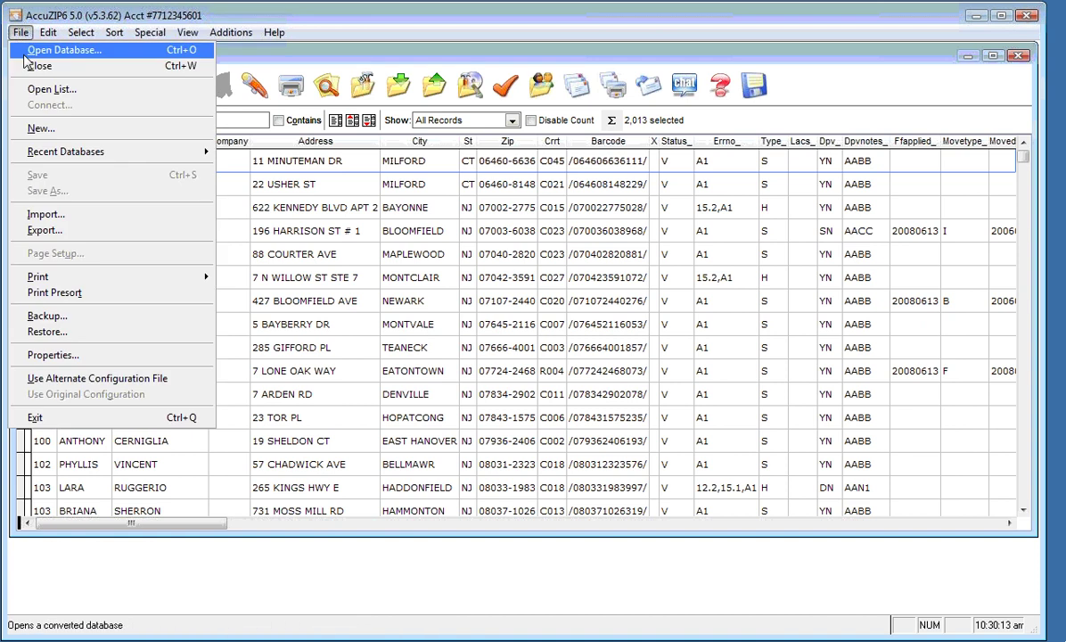
{"action": "left_click", "coordinate": [25, 52]}
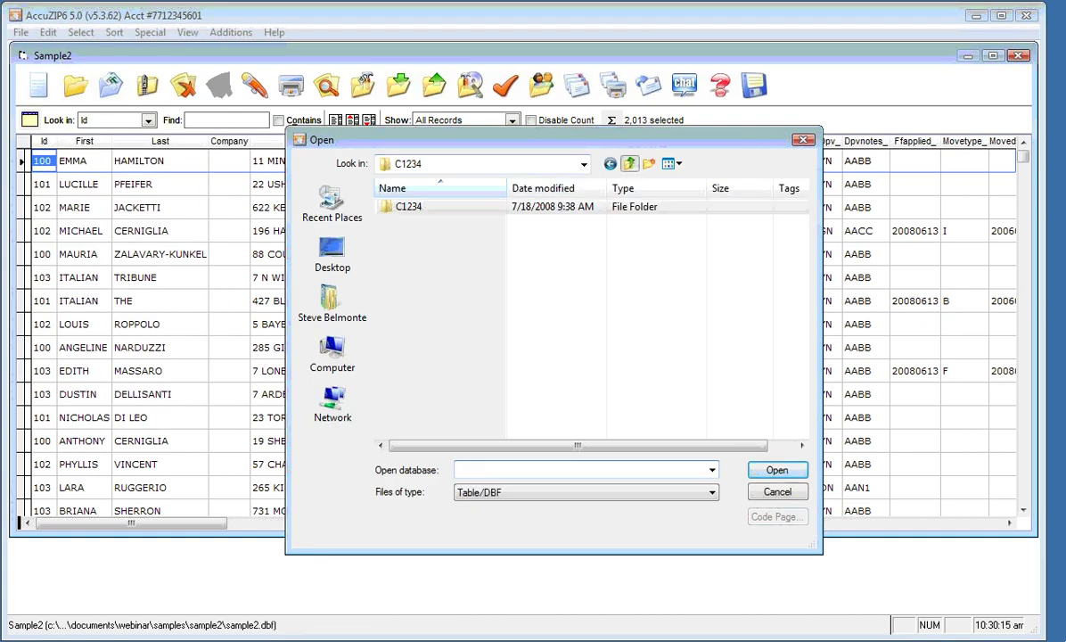
{"action": "left_click", "coordinate": [630, 163]}
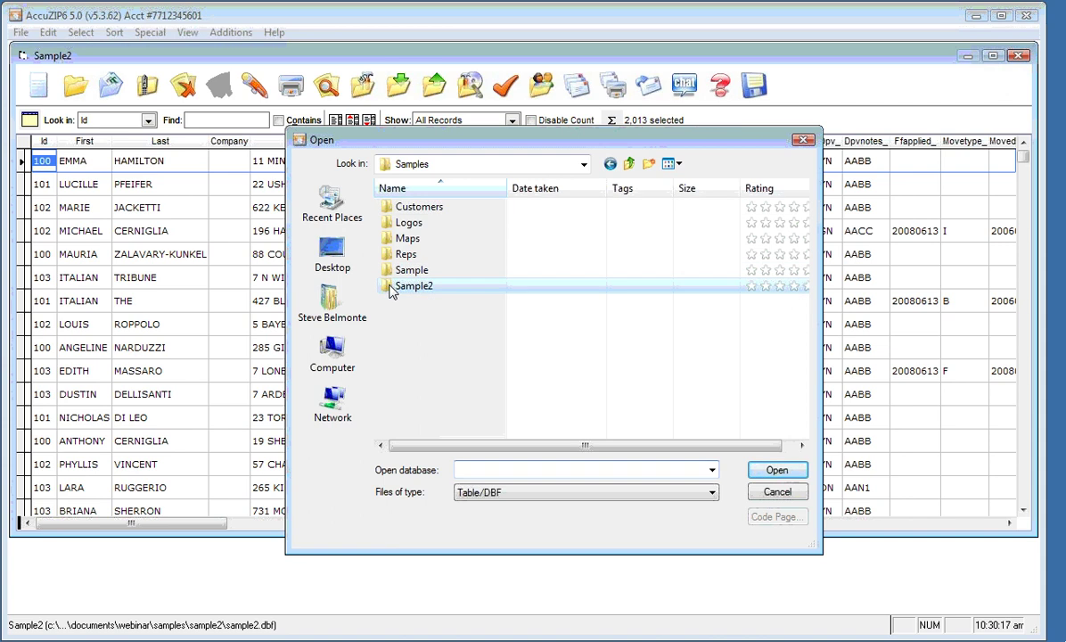
{"action": "double_click", "coordinate": [392, 286]}
{"action": "left_click", "coordinate": [431, 222]}
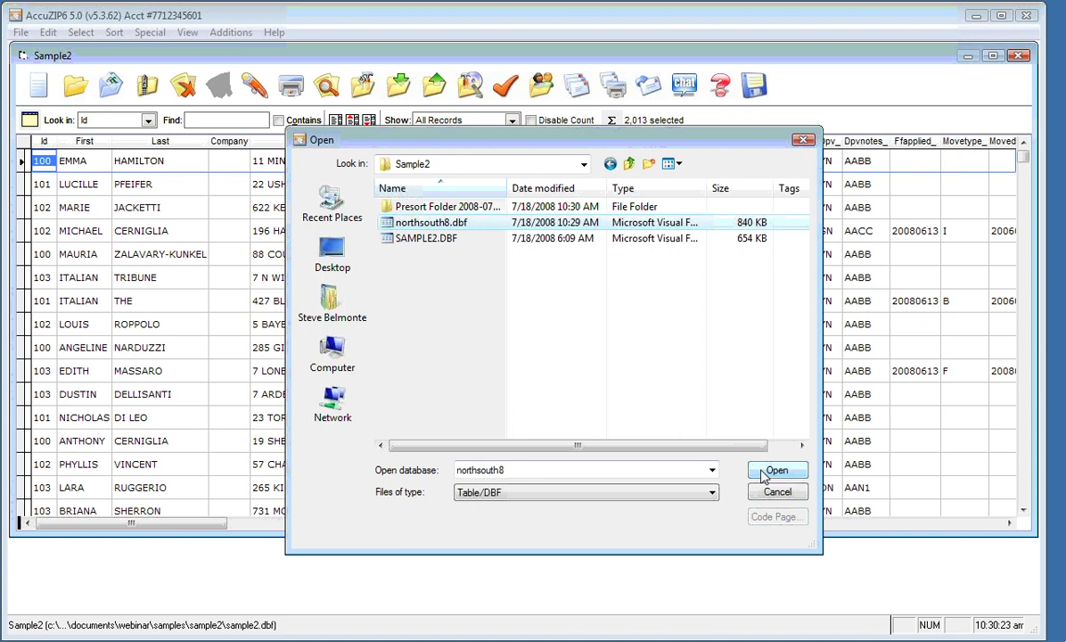
{"action": "left_click", "coordinate": [774, 471]}
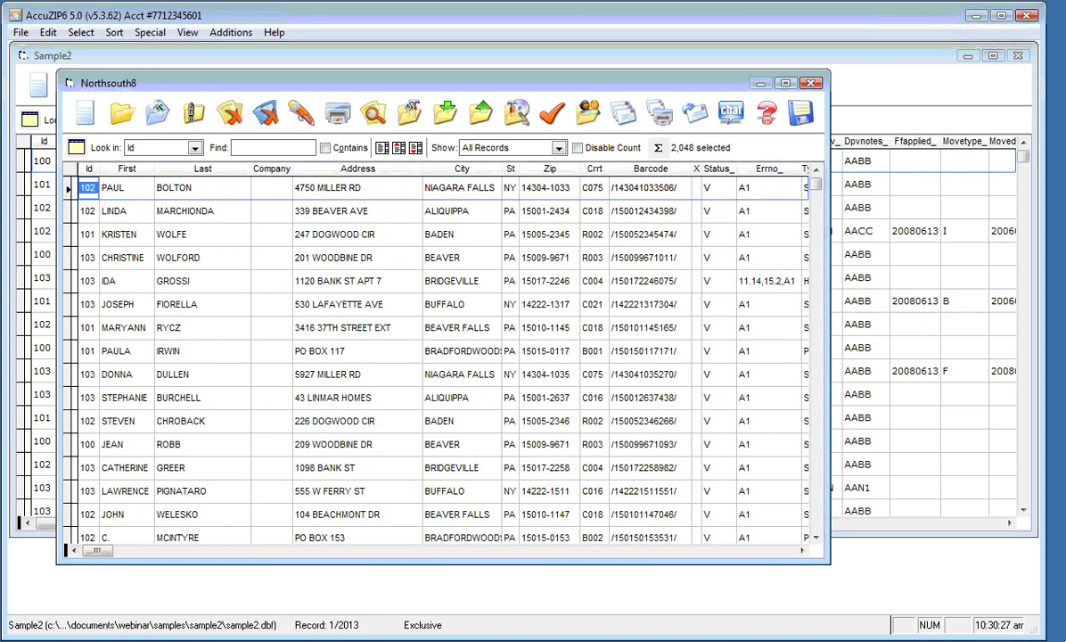
Start label printing for northsouth8, pick the starting record, and set output to Label Format
{"action": "left_click", "coordinate": [344, 117]}
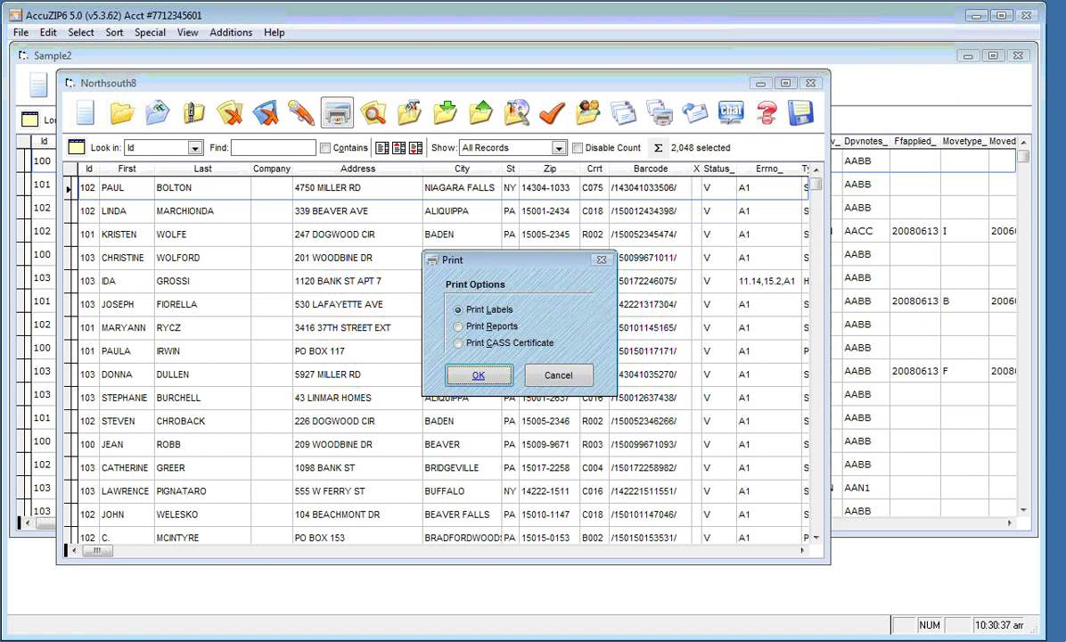
{"action": "left_click", "coordinate": [471, 379]}
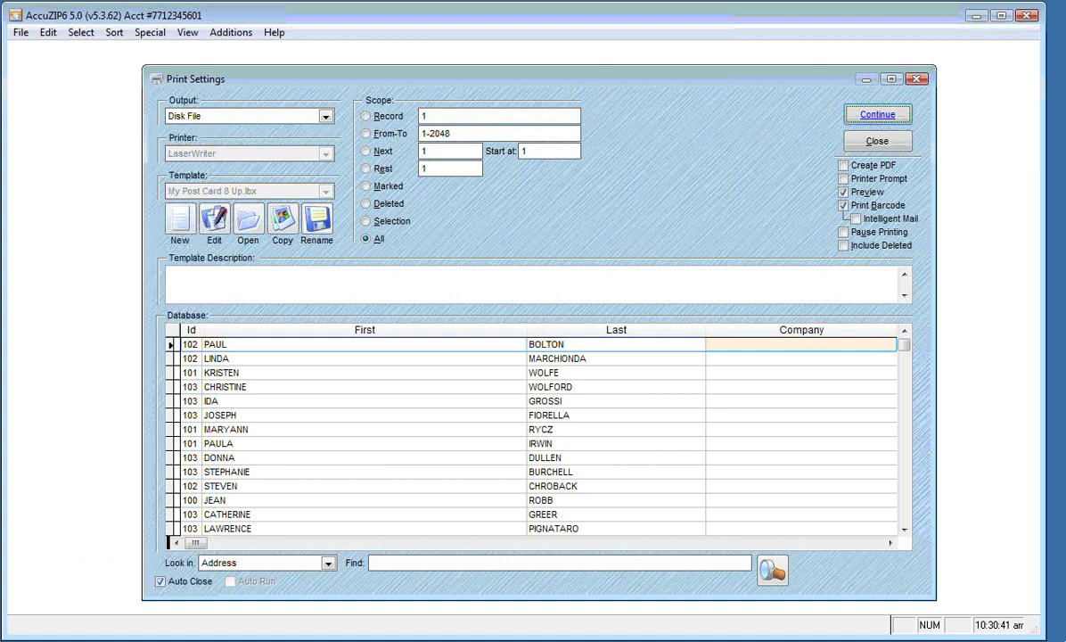
{"action": "left_click", "coordinate": [176, 332]}
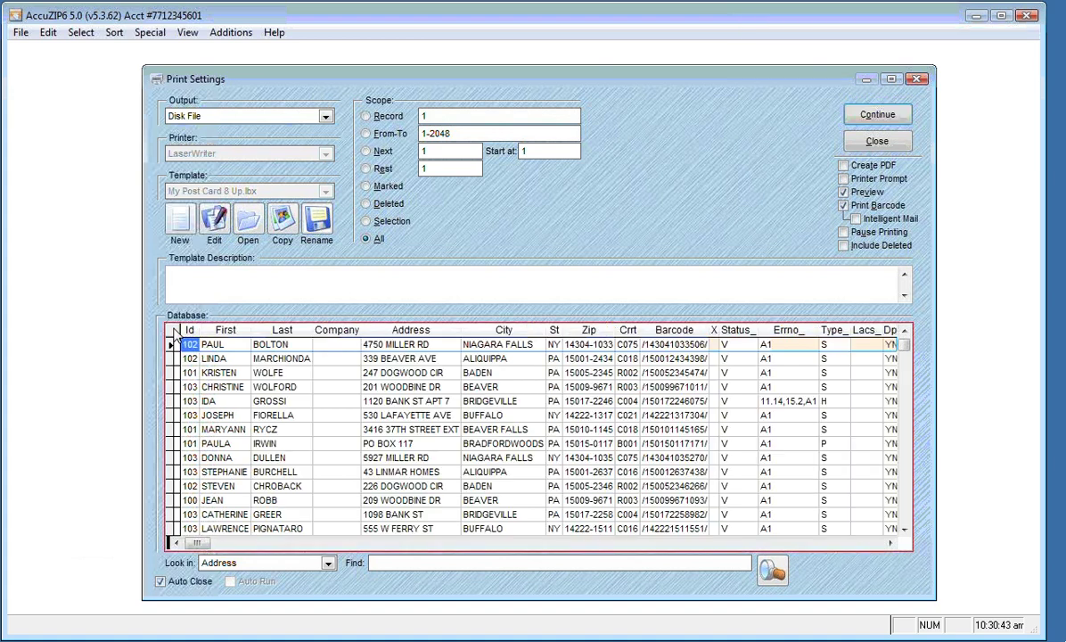
{"action": "key", "text": "End"}
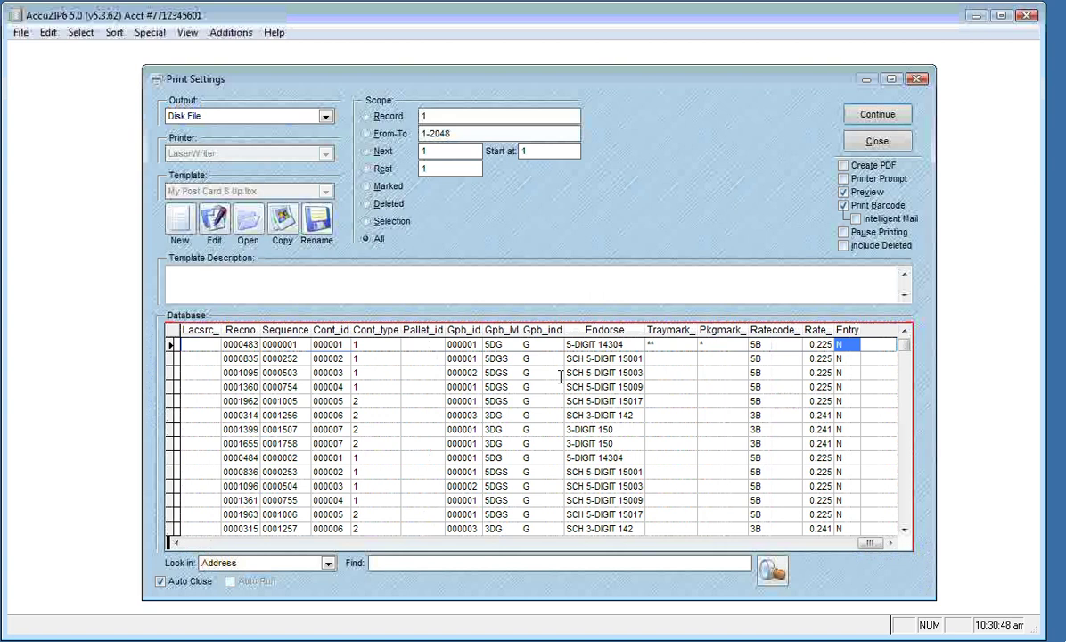
{"action": "left_click", "coordinate": [299, 346]}
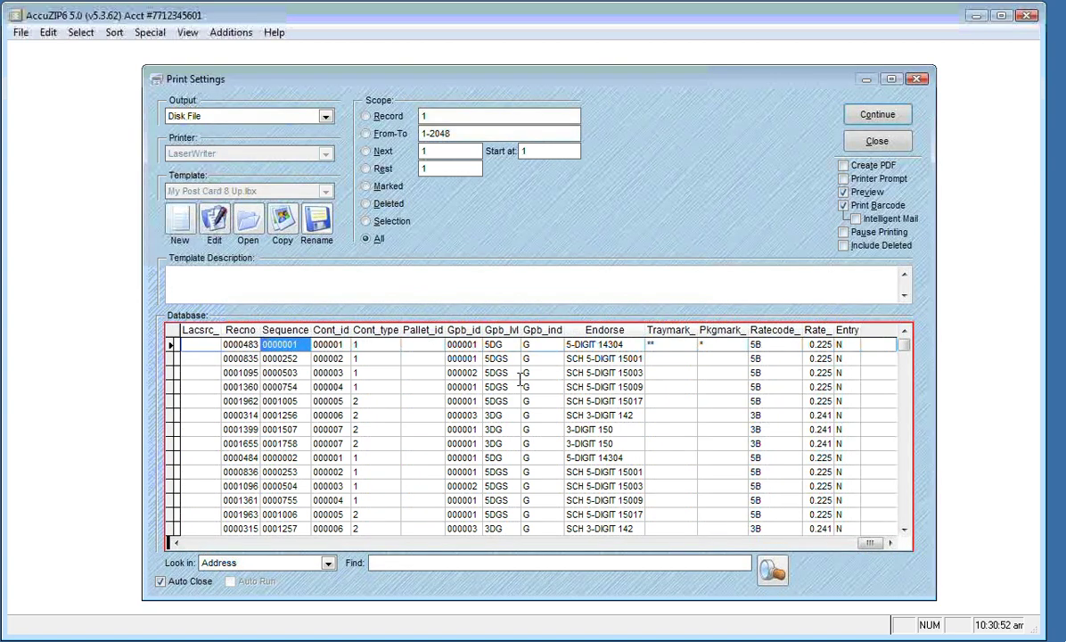
{"action": "key", "text": "Down"}
{"action": "key", "text": "Down"}
{"action": "key", "text": "Down"}
{"action": "key", "text": "Down"}
{"action": "key", "text": "Down"}
{"action": "key", "text": "Down"}
{"action": "key", "text": "Down"}
{"action": "key", "text": "Down"}
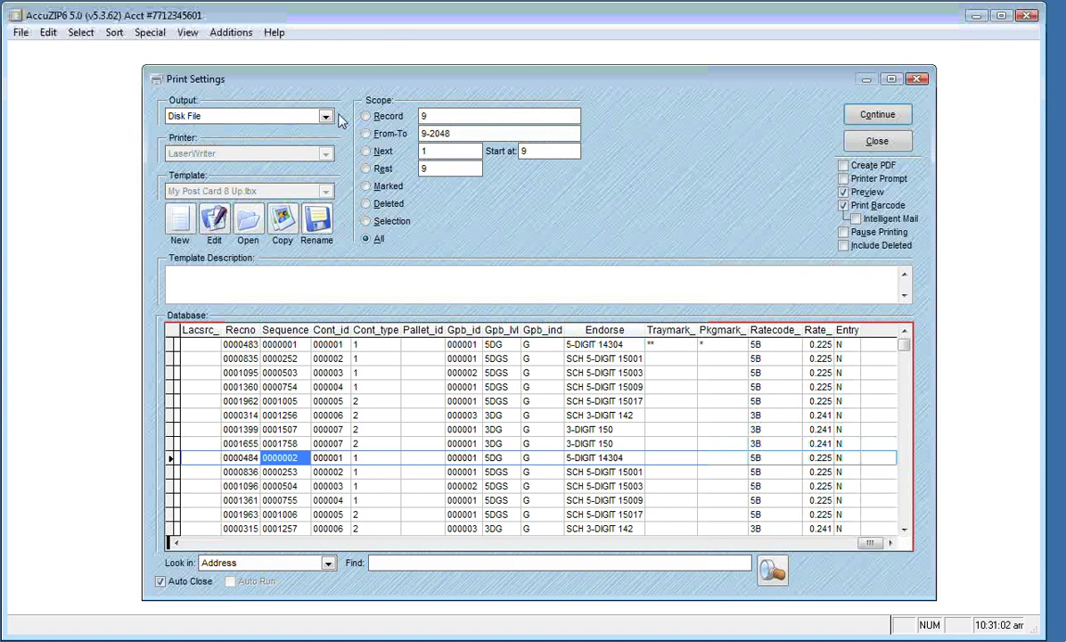
{"action": "left_click", "coordinate": [322, 115]}
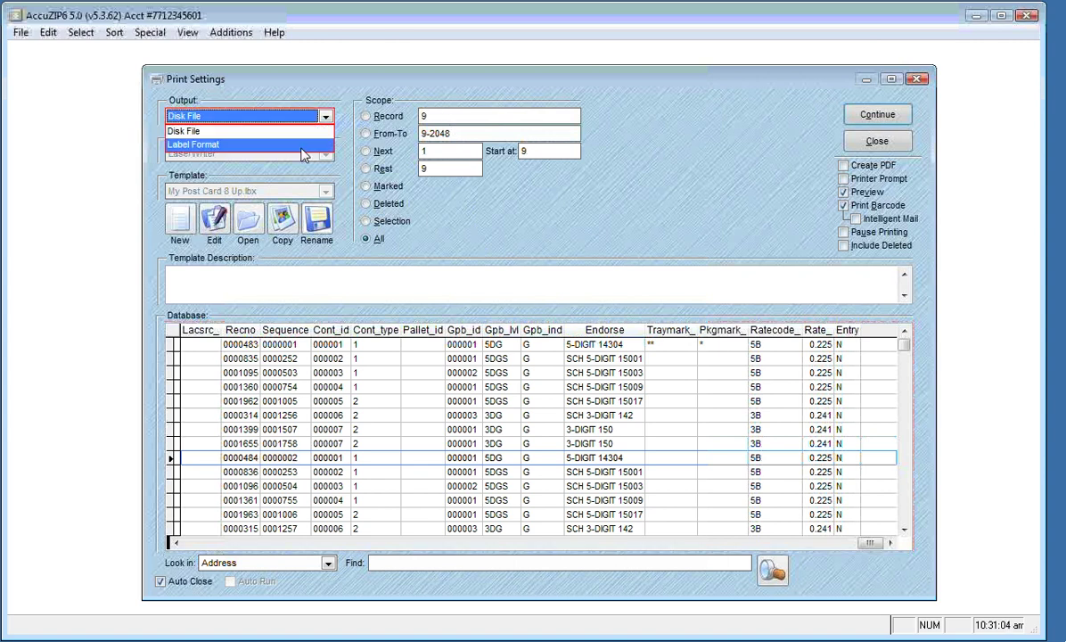
{"action": "left_click", "coordinate": [298, 145]}
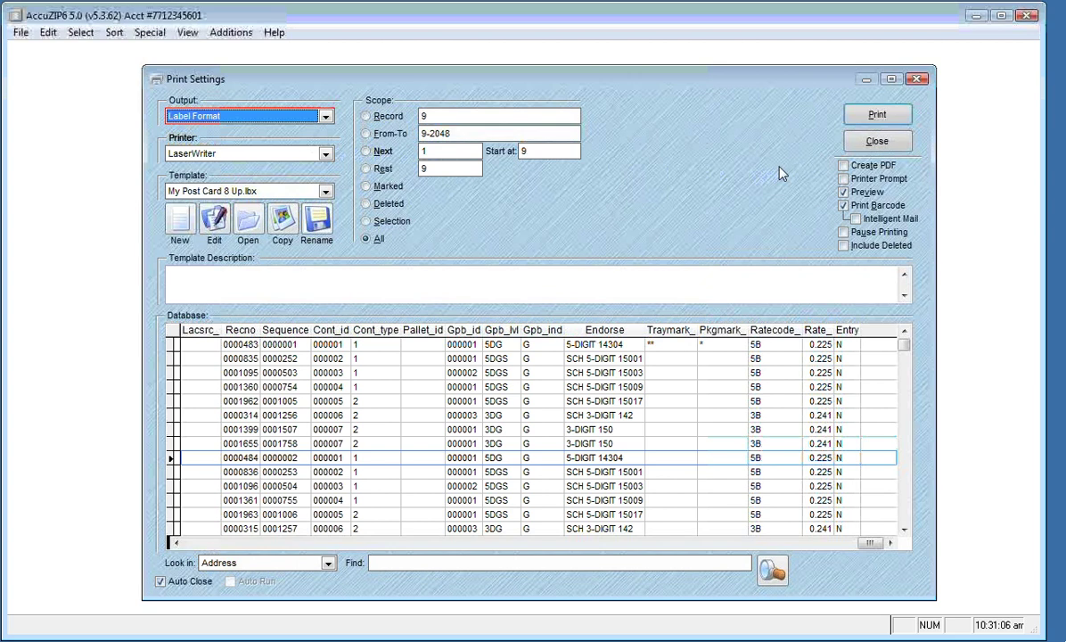
Preview the 8-up postcards, enlarged, paging forward to record 0000006, then close the preview
{"action": "left_click", "coordinate": [856, 114]}
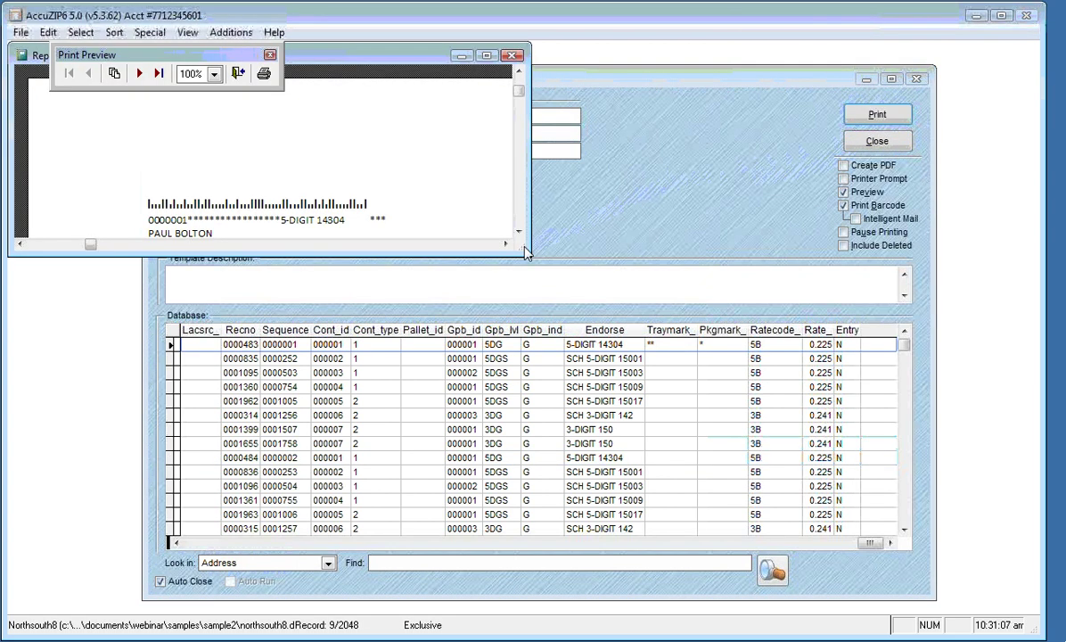
{"action": "left_click_drag", "start_coordinate": [526, 253], "coordinate": [748, 609]}
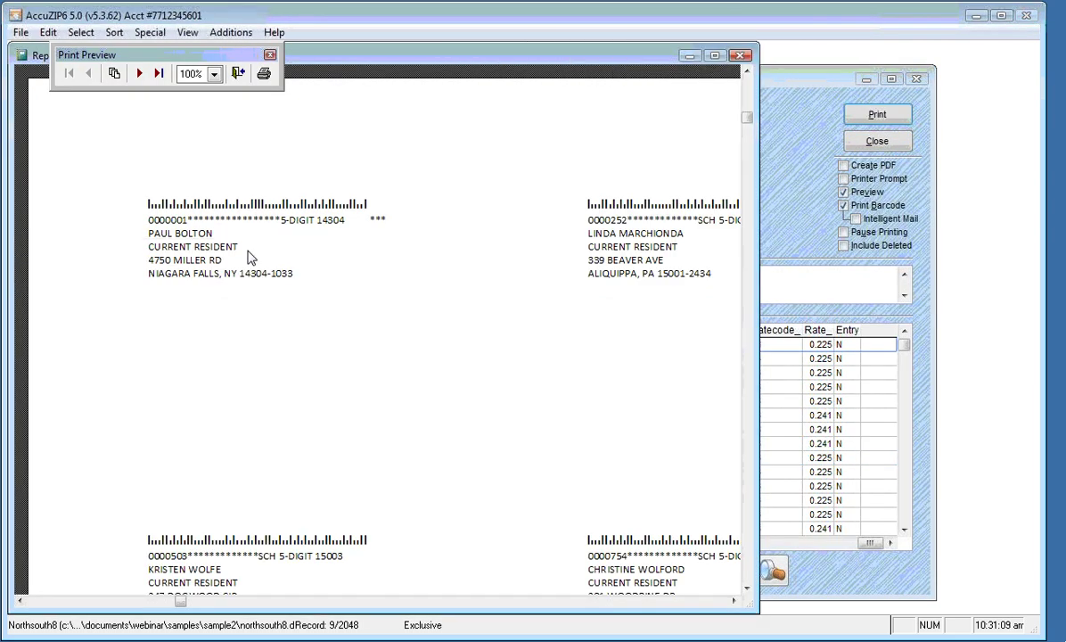
{"action": "left_click", "coordinate": [139, 74]}
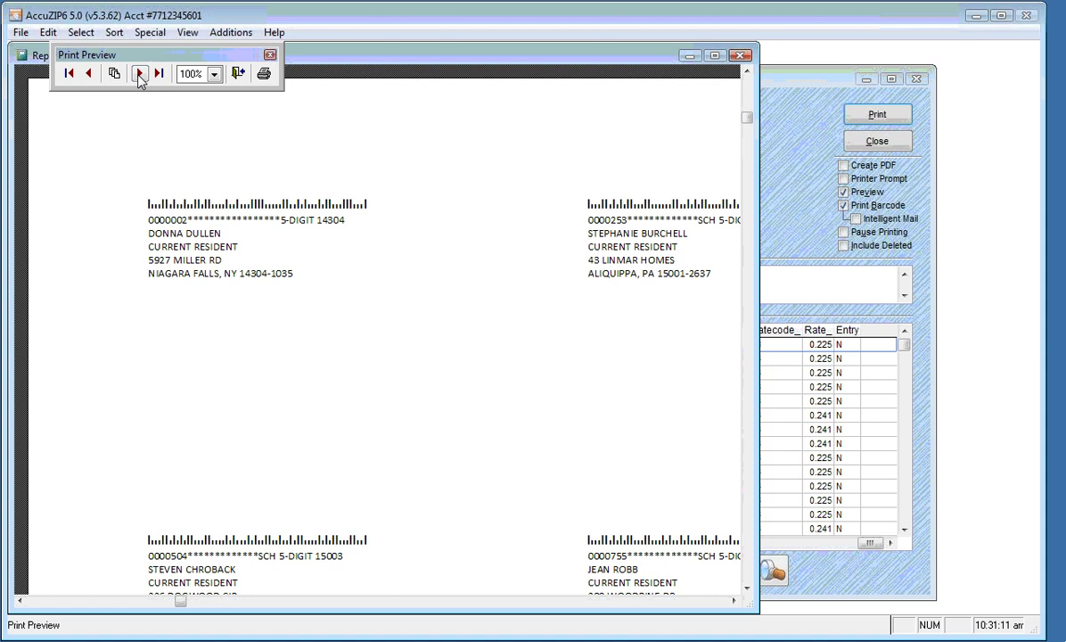
{"action": "left_click", "coordinate": [139, 75]}
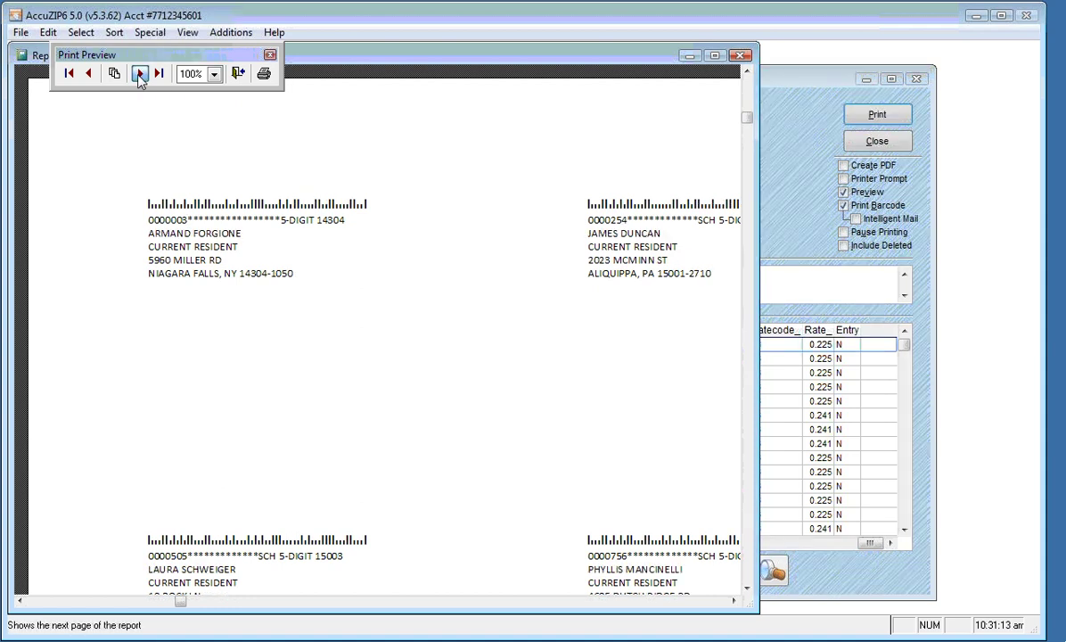
{"action": "left_click", "coordinate": [139, 76]}
{"action": "left_click", "coordinate": [139, 77]}
{"action": "left_click", "coordinate": [139, 77]}
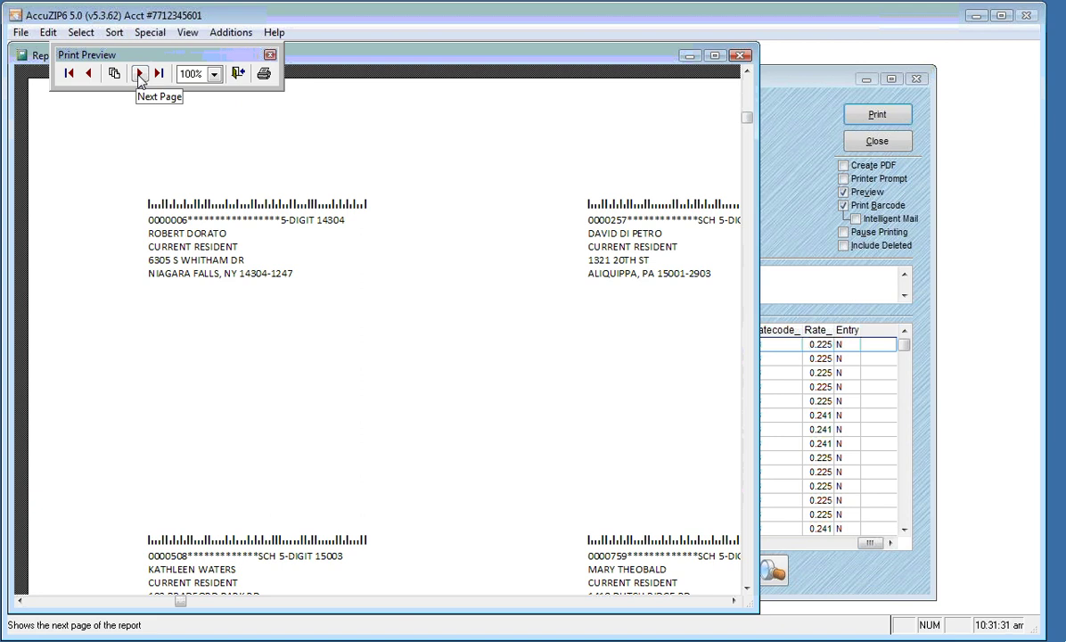
{"action": "left_click", "coordinate": [238, 74]}
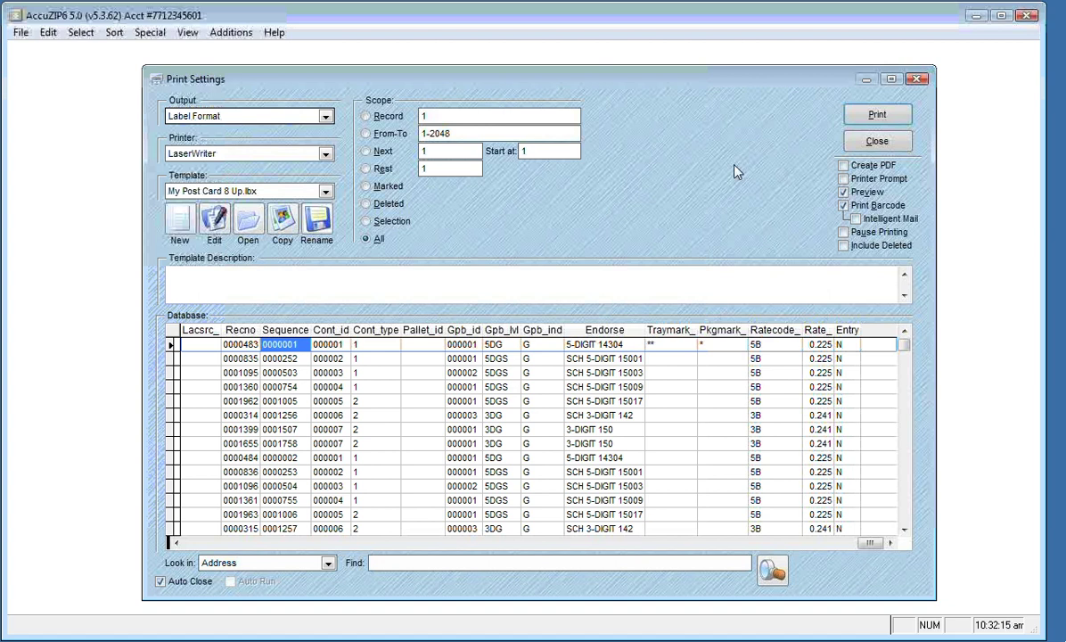
Widen the Id column and move down to the sixth record in the grid
{"action": "left_click", "coordinate": [191, 542]}
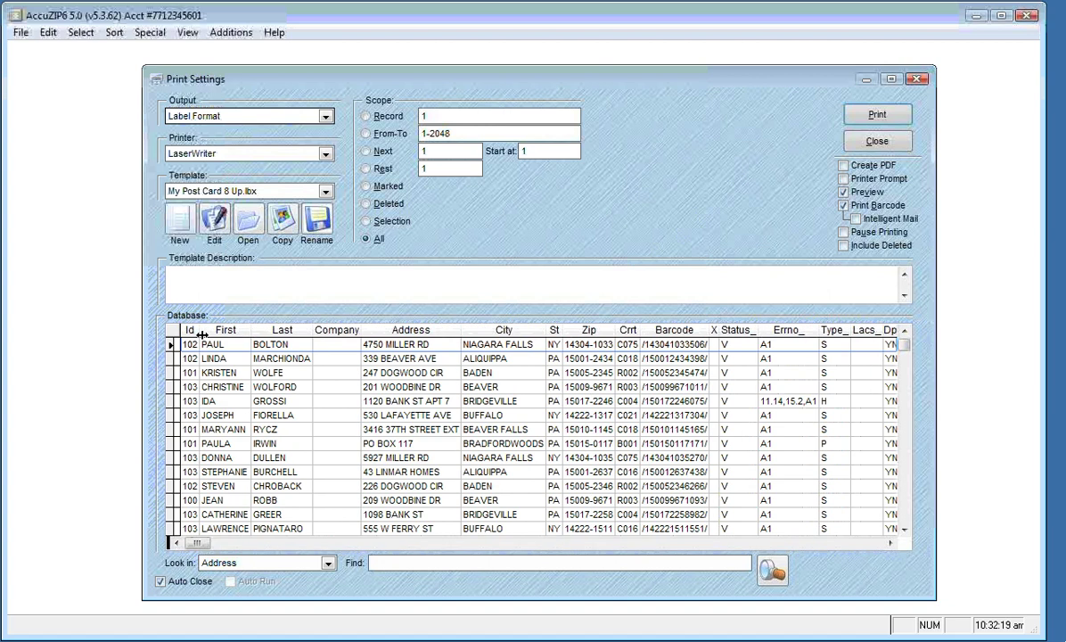
{"action": "left_click_drag", "start_coordinate": [203, 333], "coordinate": [210, 333]}
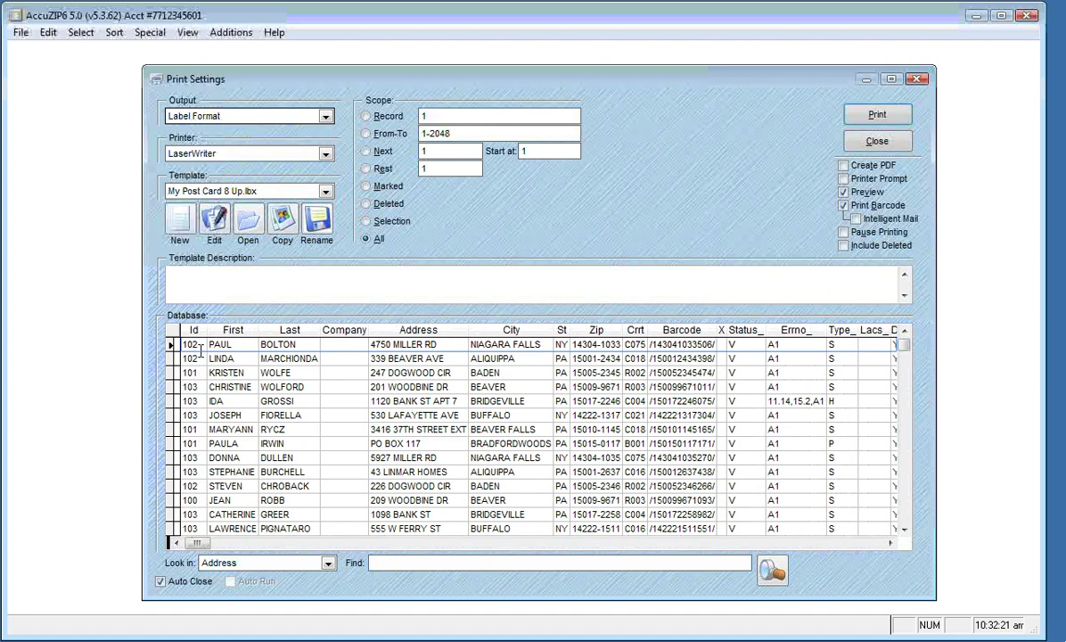
{"action": "left_click", "coordinate": [199, 346]}
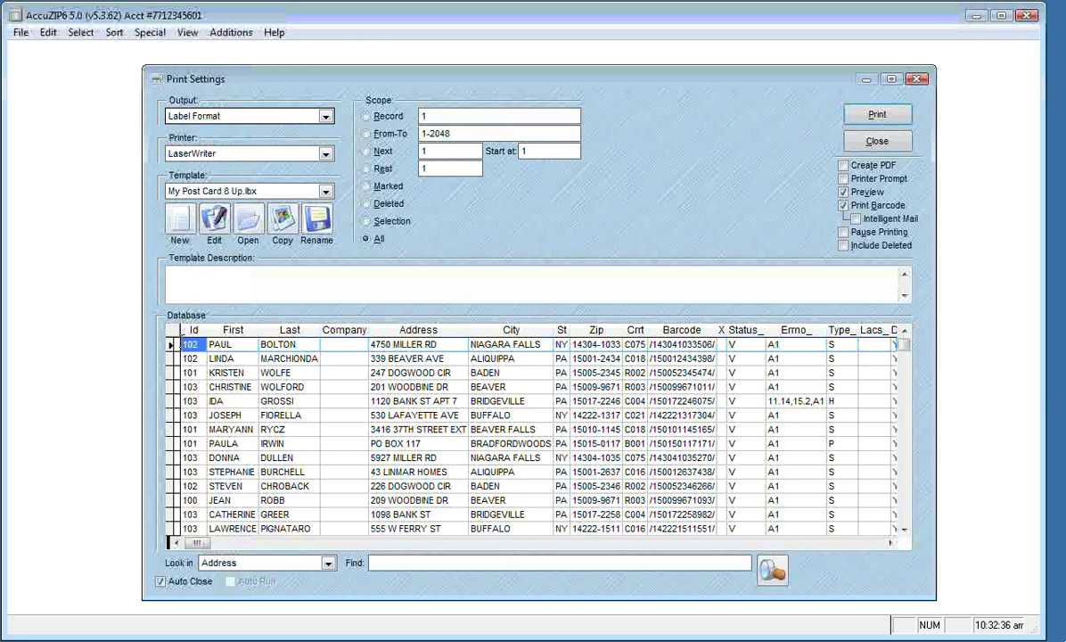
{"action": "key", "text": "Down"}
{"action": "key", "text": "Down"}
{"action": "key", "text": "Down"}
{"action": "key", "text": "Down"}
{"action": "key", "text": "Down"}
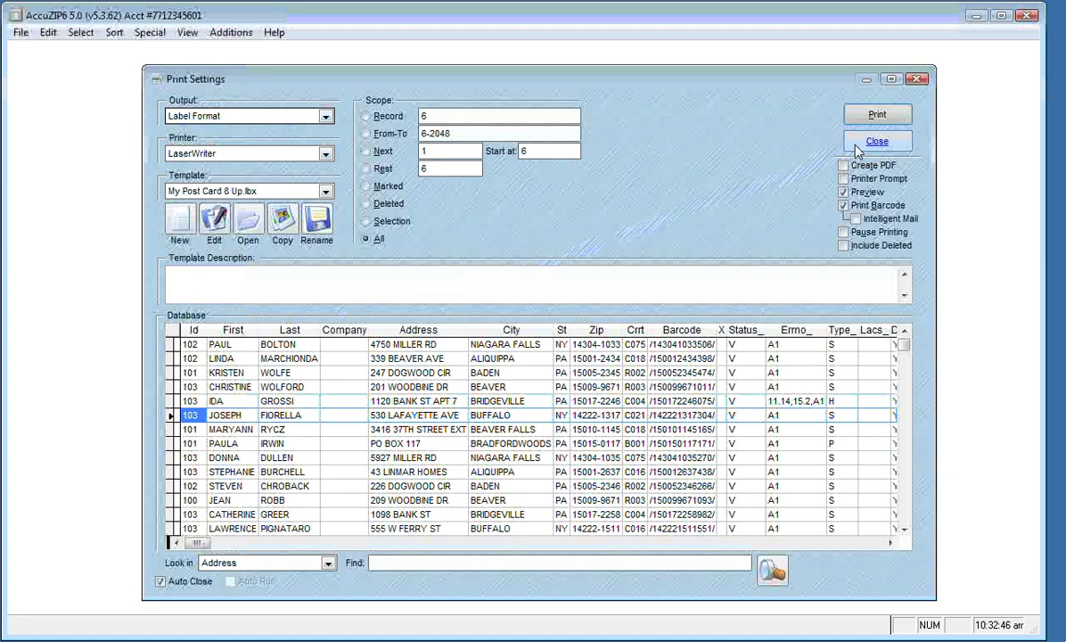
Close Print Settings and the Northsouth8 window, returning to the Sample2 records
{"action": "left_click", "coordinate": [878, 141]}
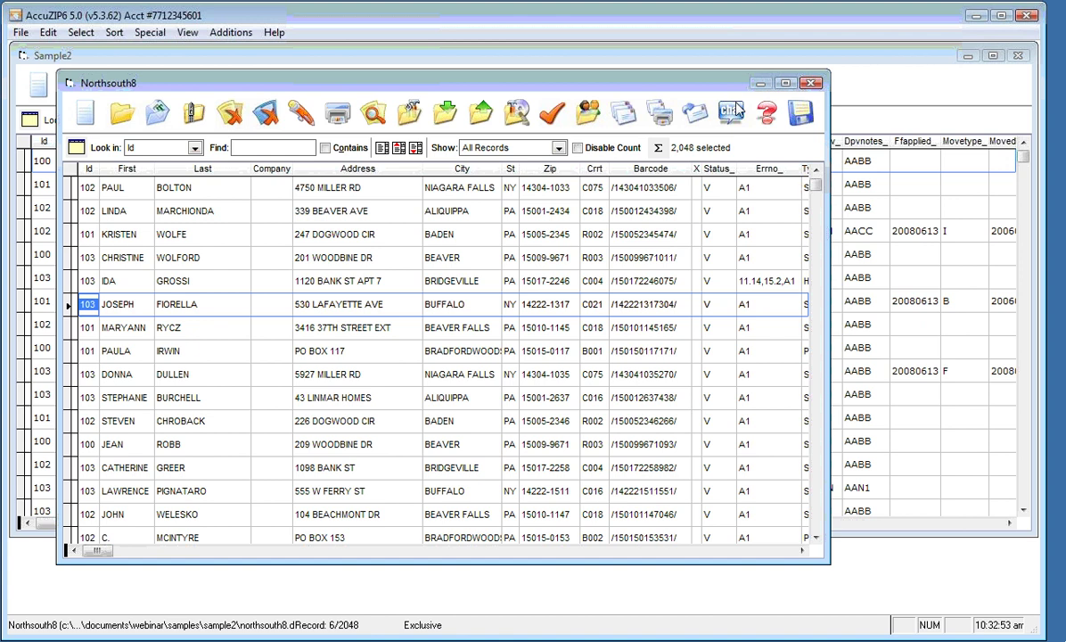
{"action": "left_click_drag", "start_coordinate": [790, 83], "coordinate": [803, 101]}
{"action": "left_click", "coordinate": [825, 101]}
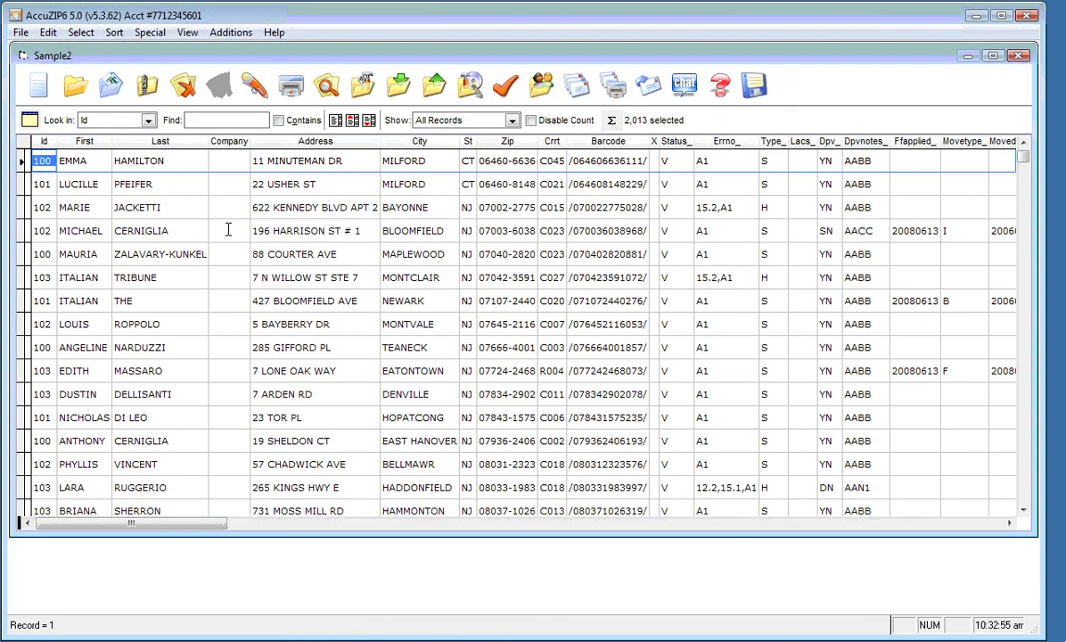
{"action": "left_click", "coordinate": [42, 185]}
{"action": "left_click", "coordinate": [20, 32]}
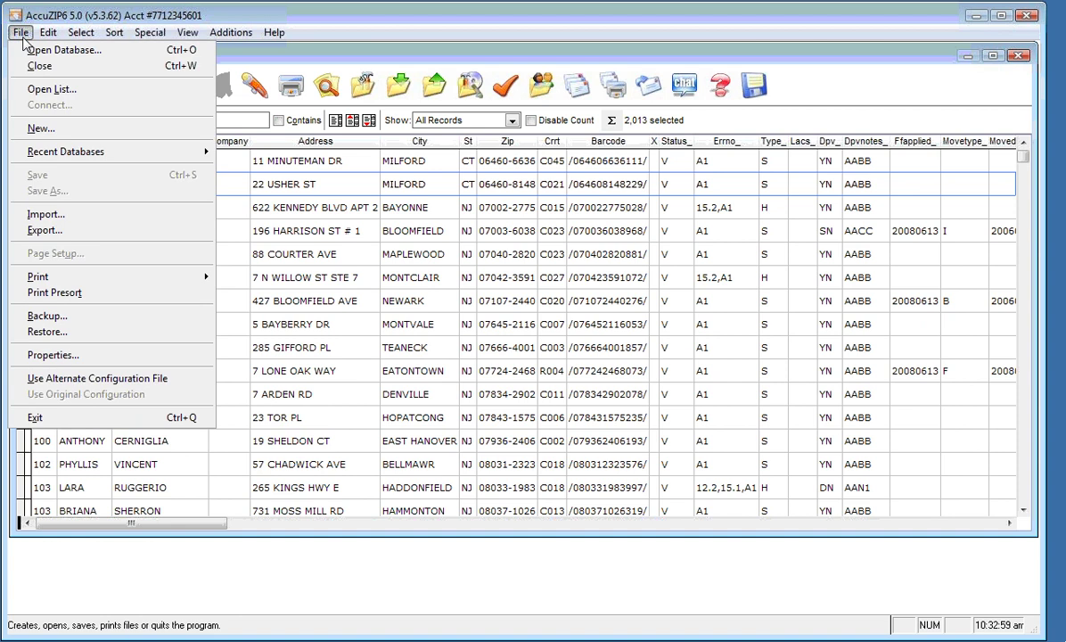
Open reps.dbf from the Samples\Reps folder
{"action": "mouse_move", "coordinate": [51, 158]}
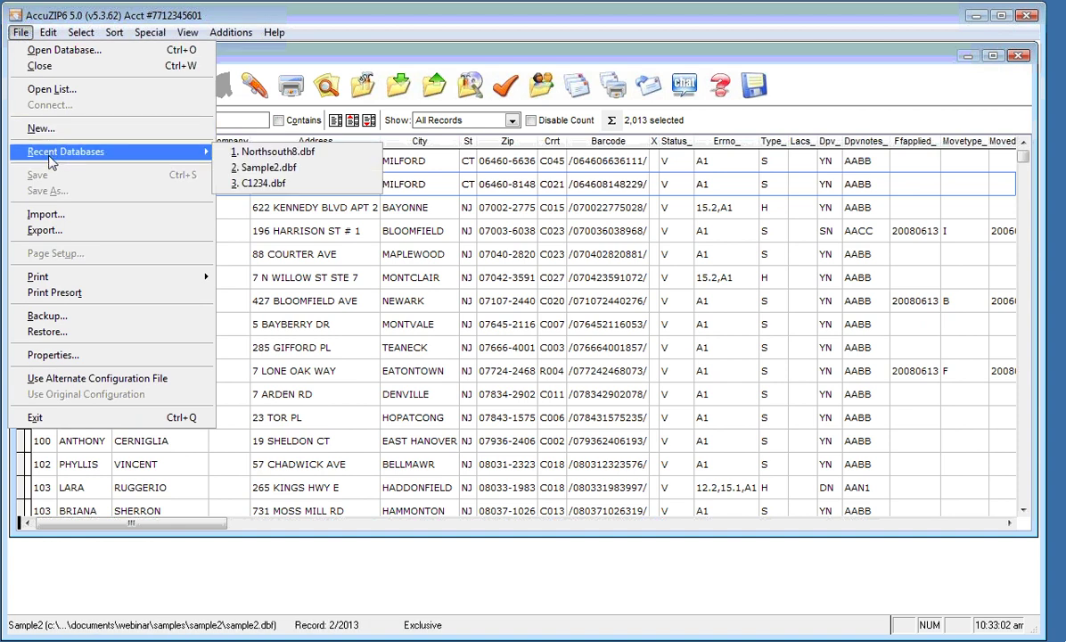
{"action": "left_click", "coordinate": [56, 50]}
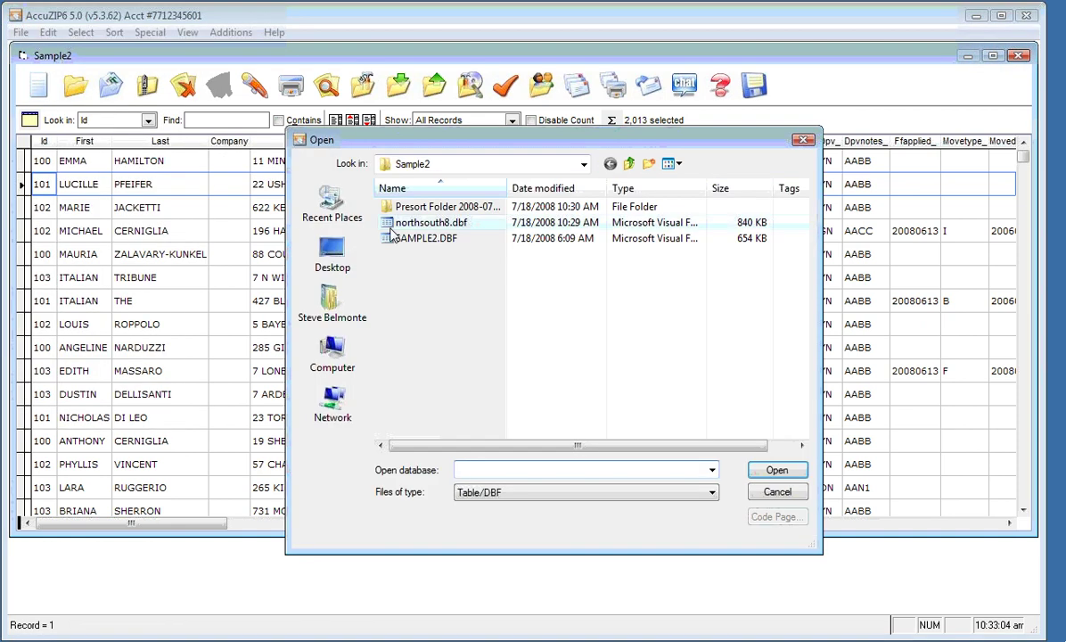
{"action": "left_click", "coordinate": [630, 163]}
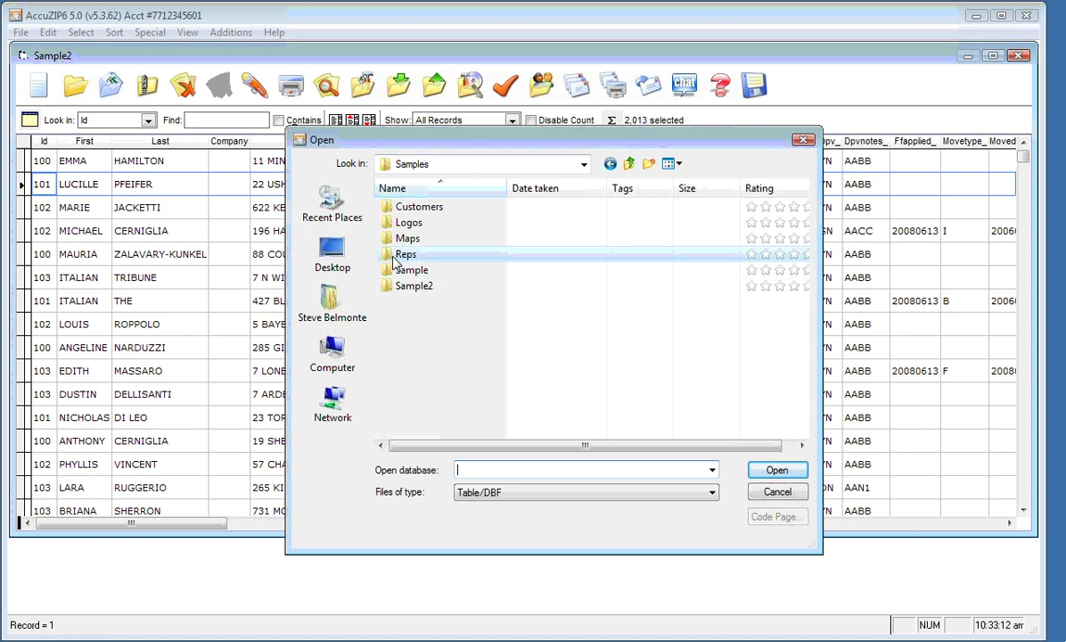
{"action": "double_click", "coordinate": [403, 255]}
{"action": "double_click", "coordinate": [397, 209]}
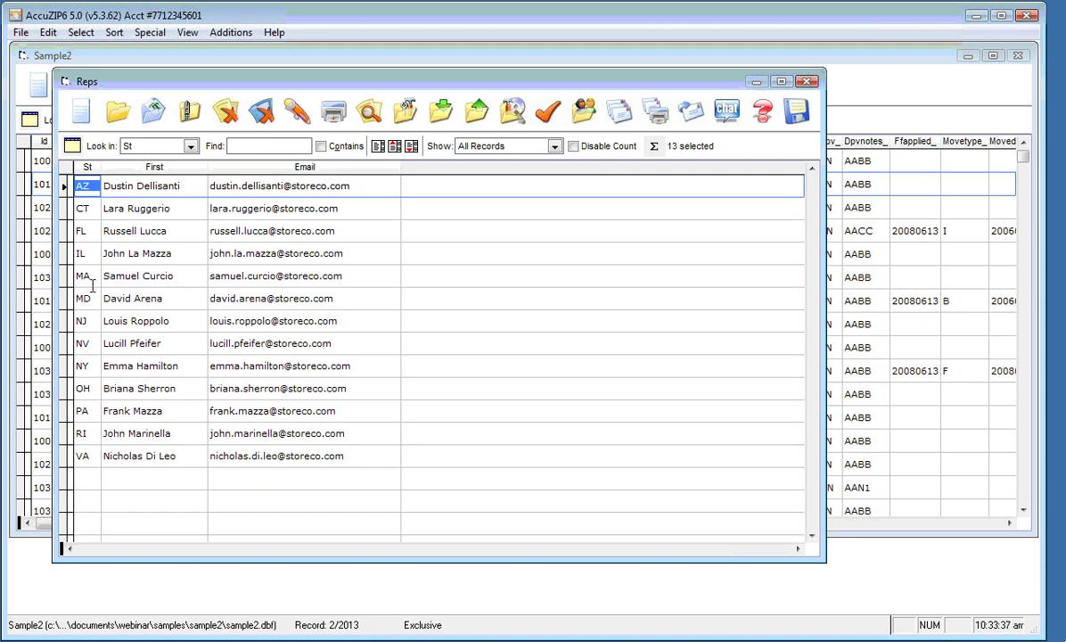
Step through the IL rep's row to its name and email cells
{"action": "left_click", "coordinate": [88, 252]}
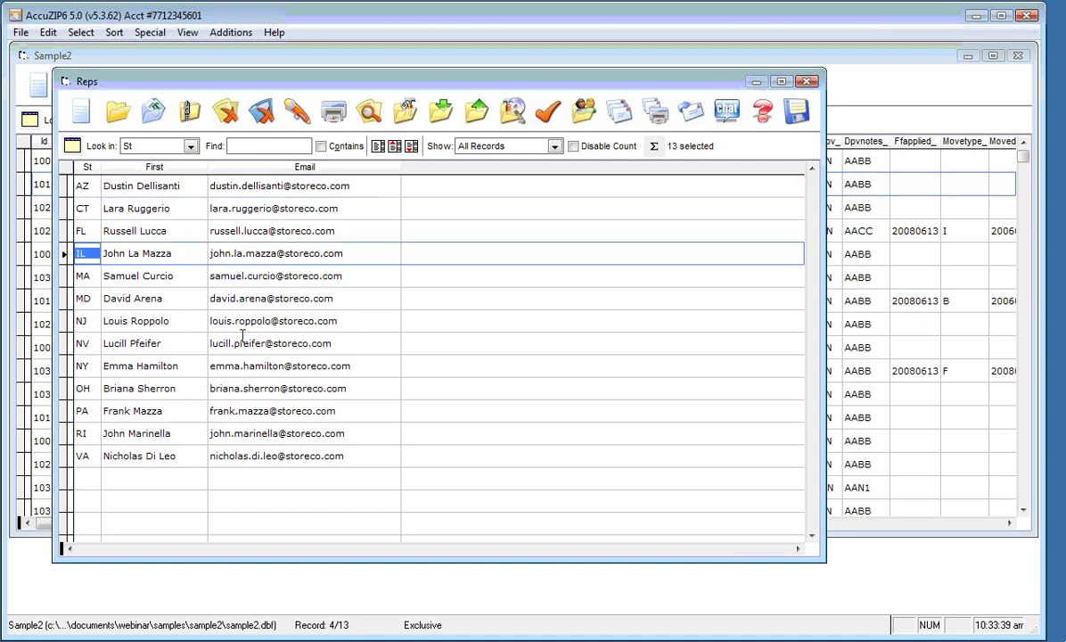
{"action": "key", "text": "Tab"}
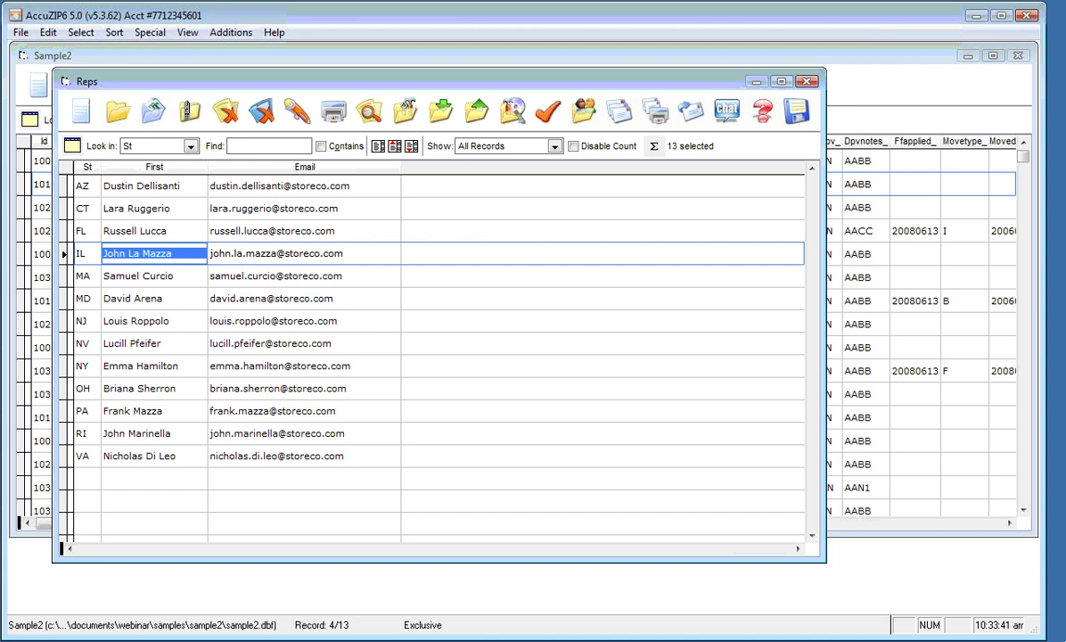
{"action": "key", "text": "Tab"}
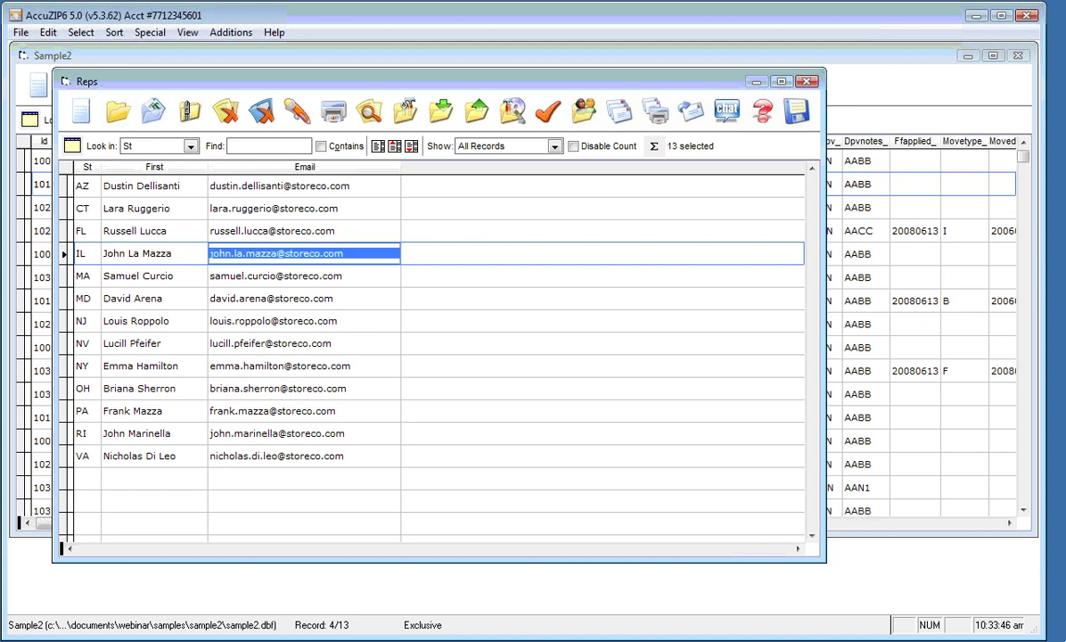
Open the maps table from Samples\Maps and minimize the map images window
{"action": "left_click", "coordinate": [21, 33]}
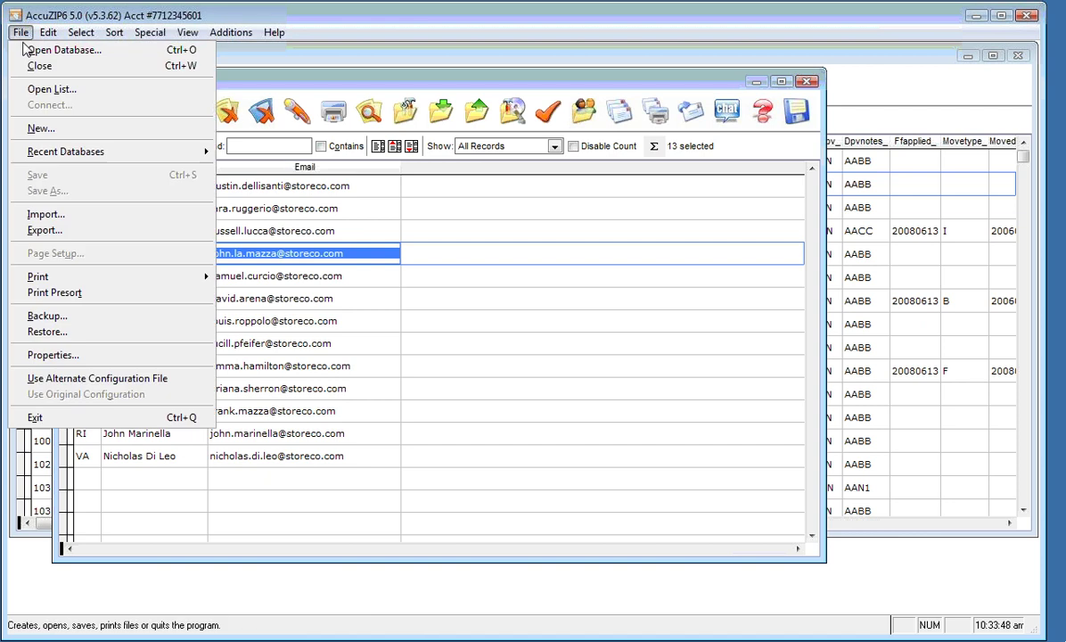
{"action": "left_click", "coordinate": [35, 50]}
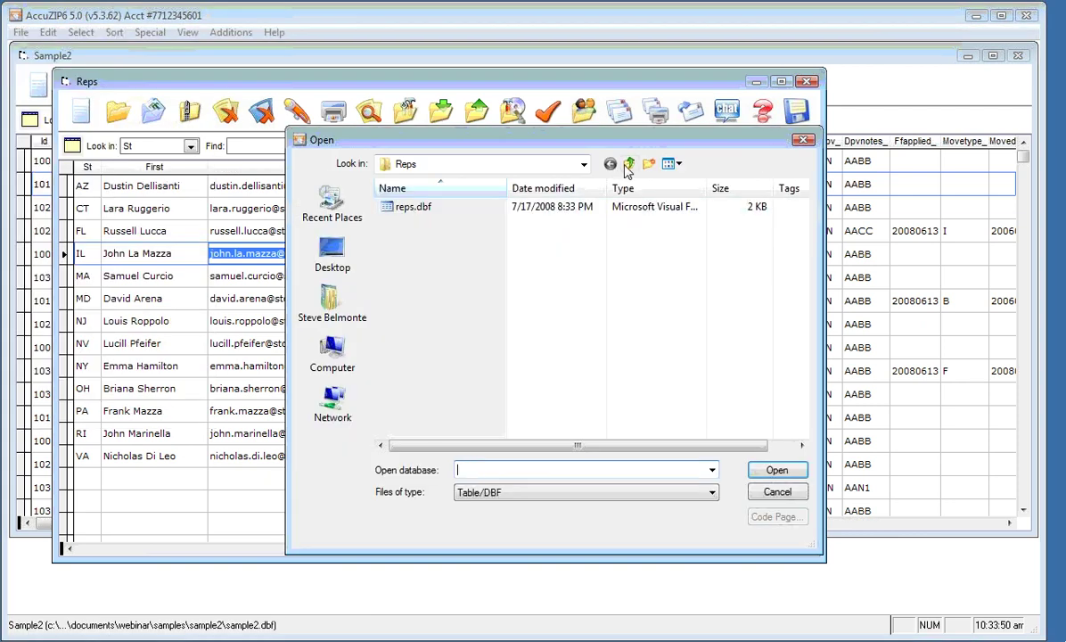
{"action": "left_click", "coordinate": [630, 163]}
{"action": "double_click", "coordinate": [406, 238]}
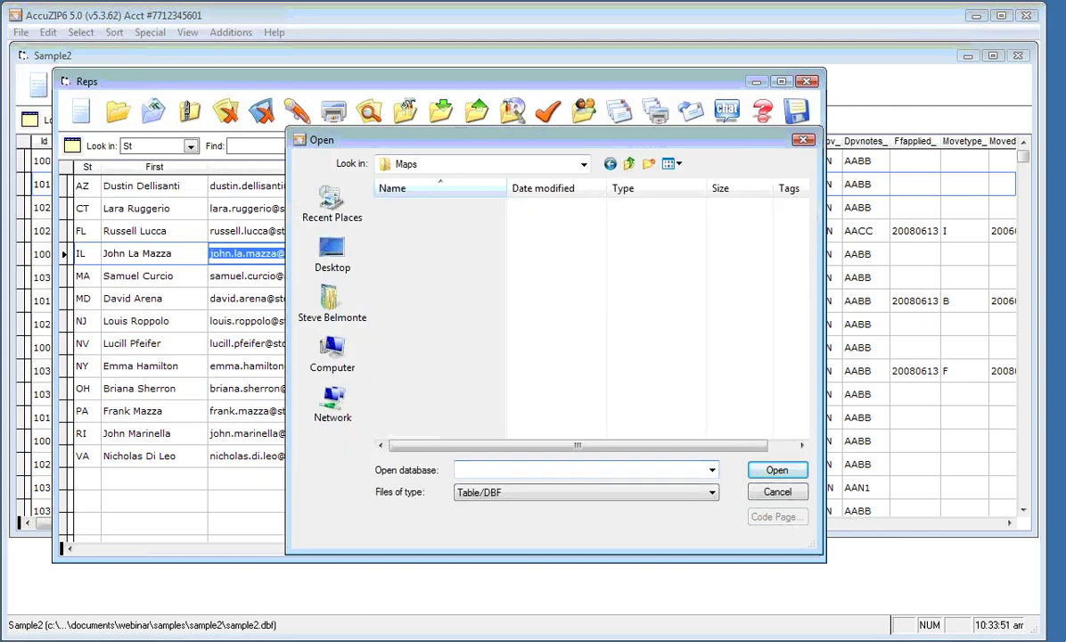
{"action": "key", "text": "Escape"}
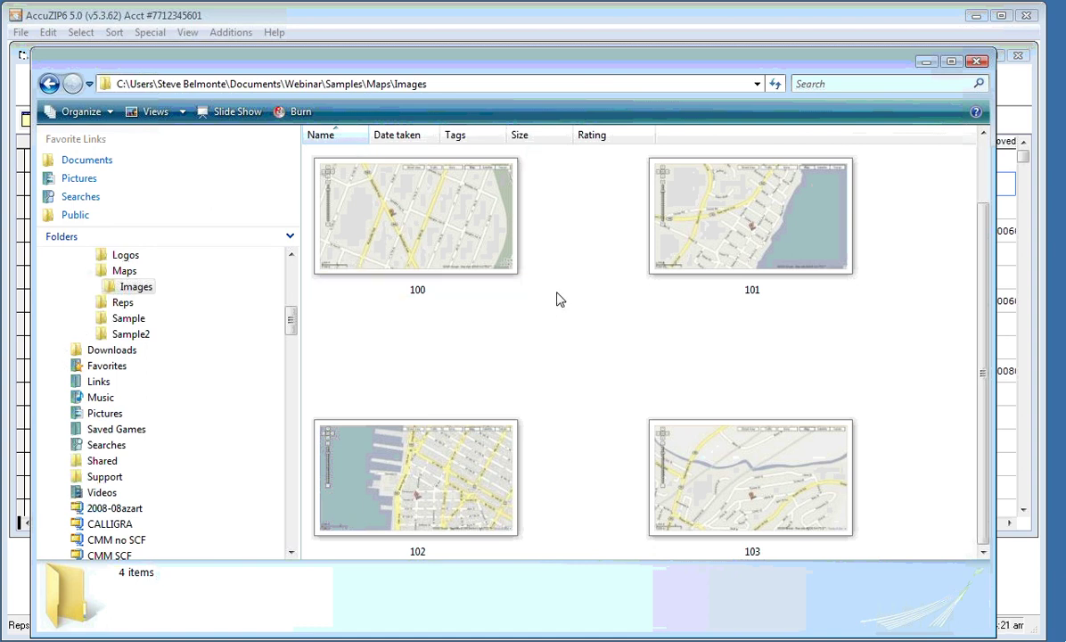
{"action": "left_click", "coordinate": [925, 62]}
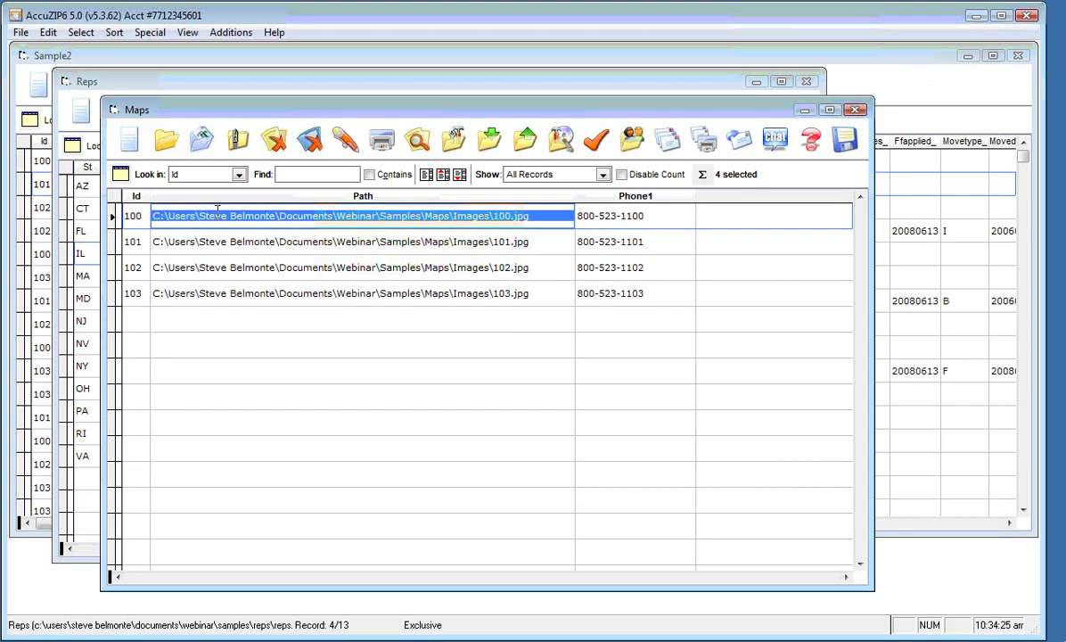
{"action": "key", "text": "Down"}
{"action": "key", "text": "Down"}
{"action": "key", "text": "Down"}
{"action": "key", "text": "Up"}
{"action": "key", "text": "Up"}
{"action": "key", "text": "Up"}
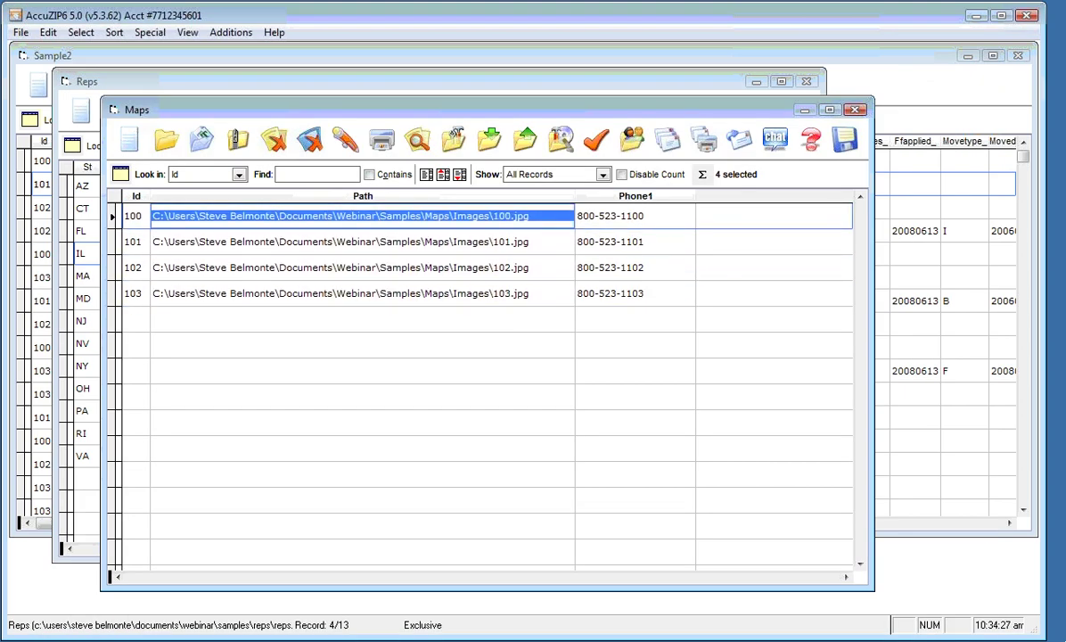
{"action": "key", "text": "Right"}
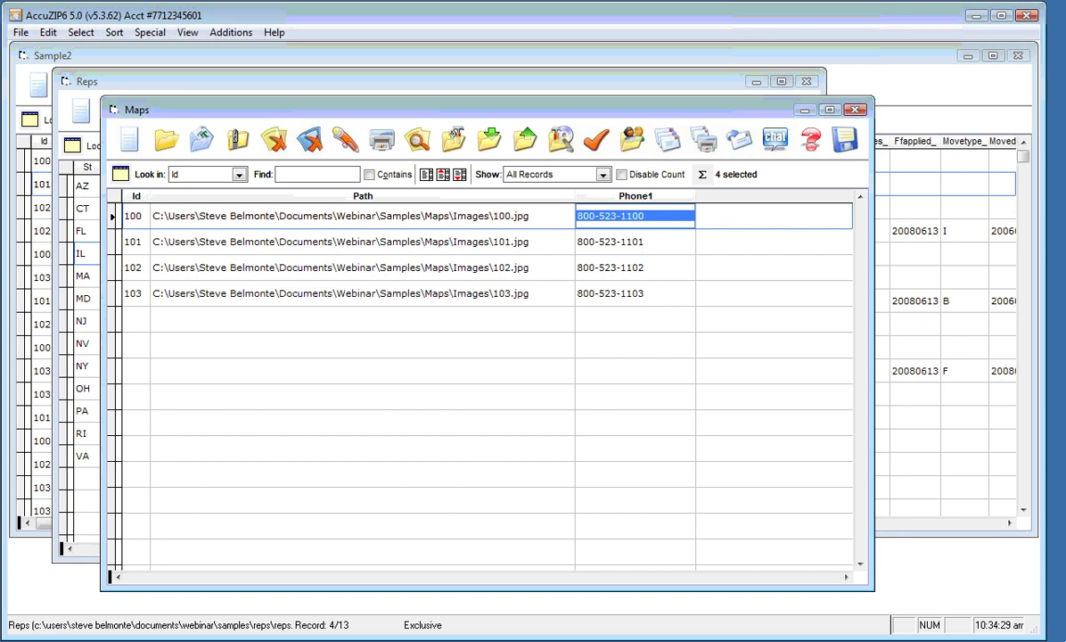
{"action": "key", "text": "Down"}
{"action": "key", "text": "Down"}
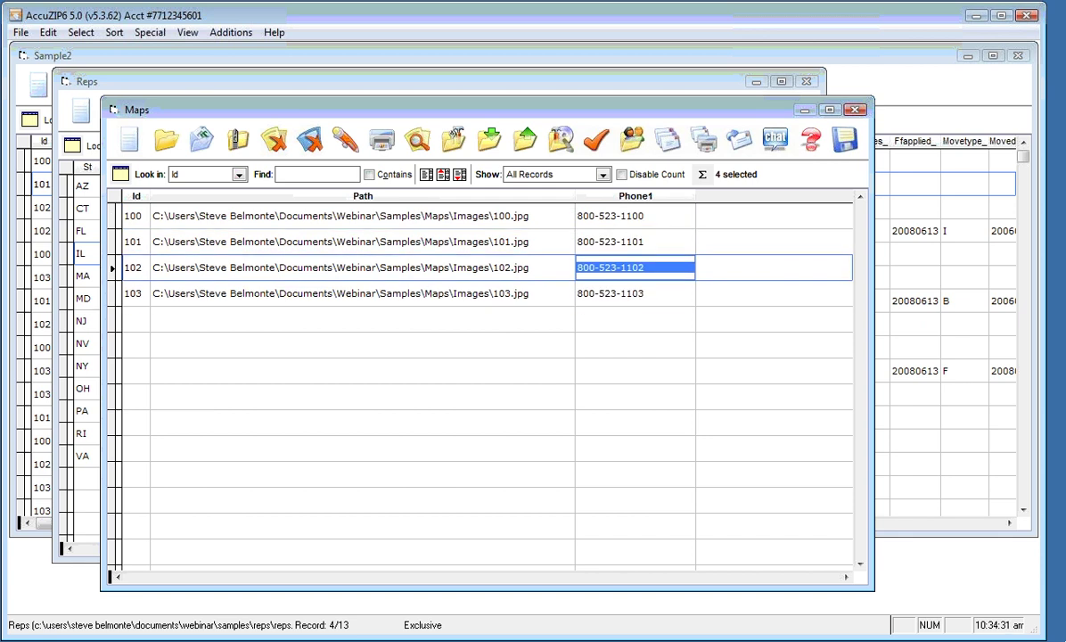
{"action": "key", "text": "Up"}
{"action": "key", "text": "Up"}
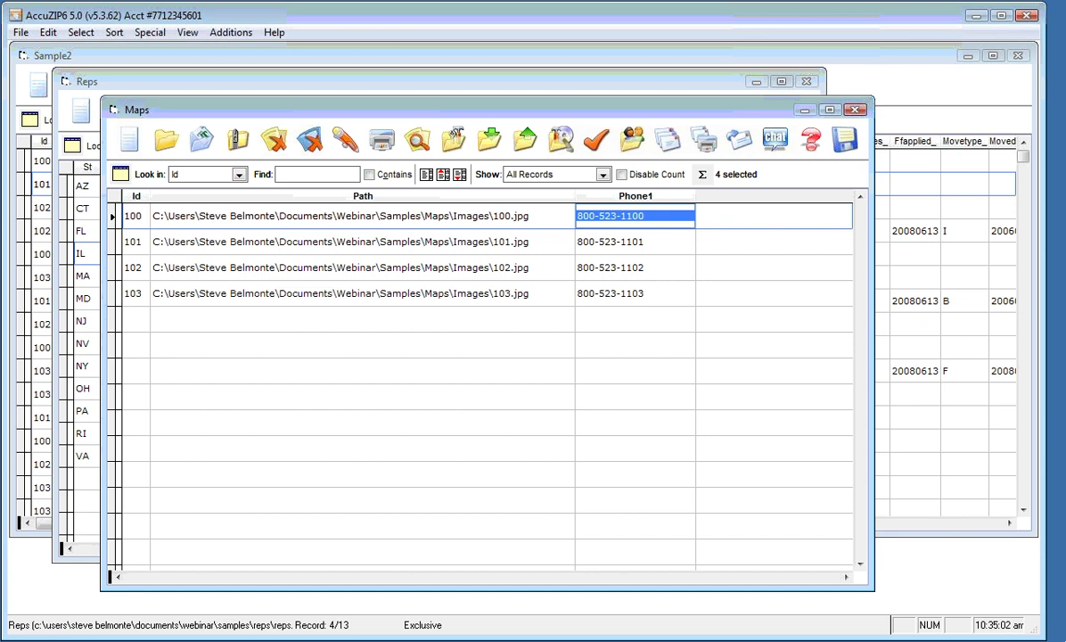
{"action": "key", "text": "ctrl+F1"}
{"action": "key", "text": "Down"}
{"action": "key", "text": "Down"}
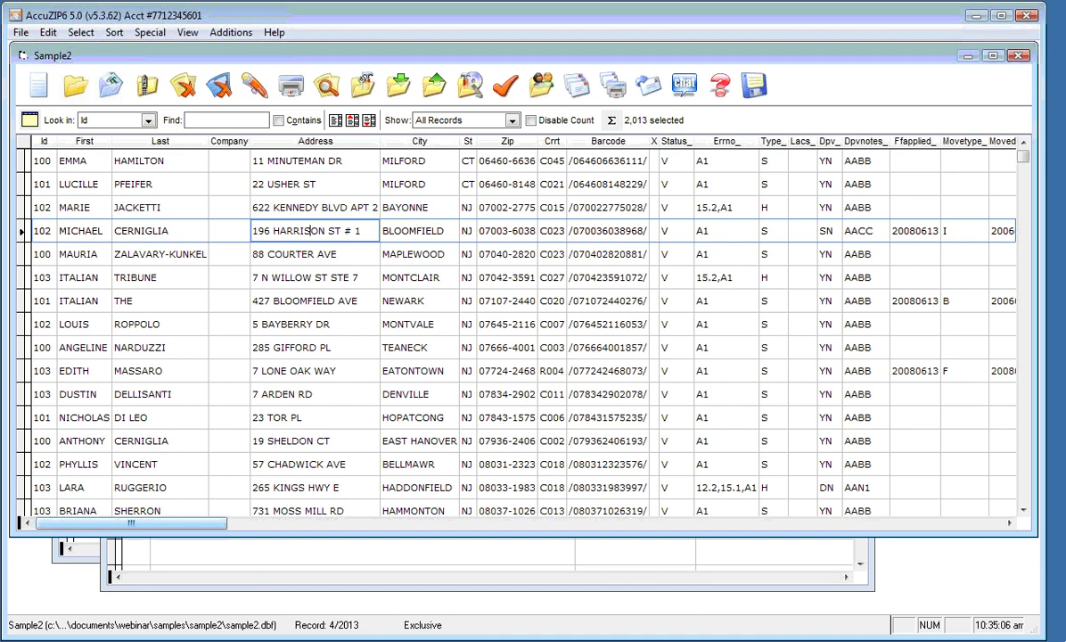
{"action": "left_click", "coordinate": [72, 557]}
{"action": "left_click", "coordinate": [167, 577]}
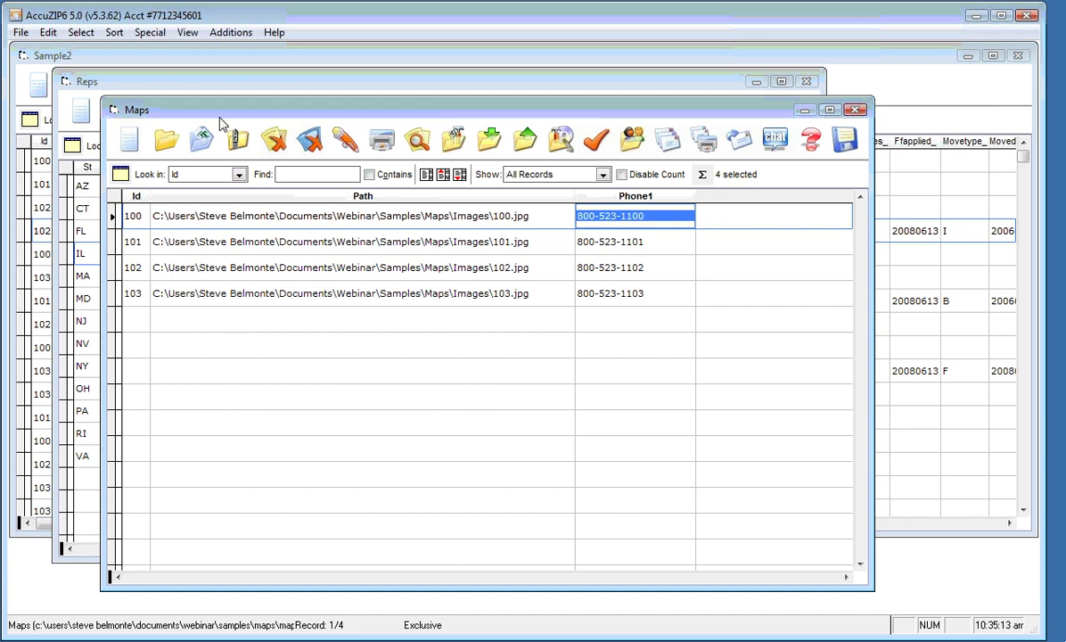
{"action": "left_click", "coordinate": [132, 216]}
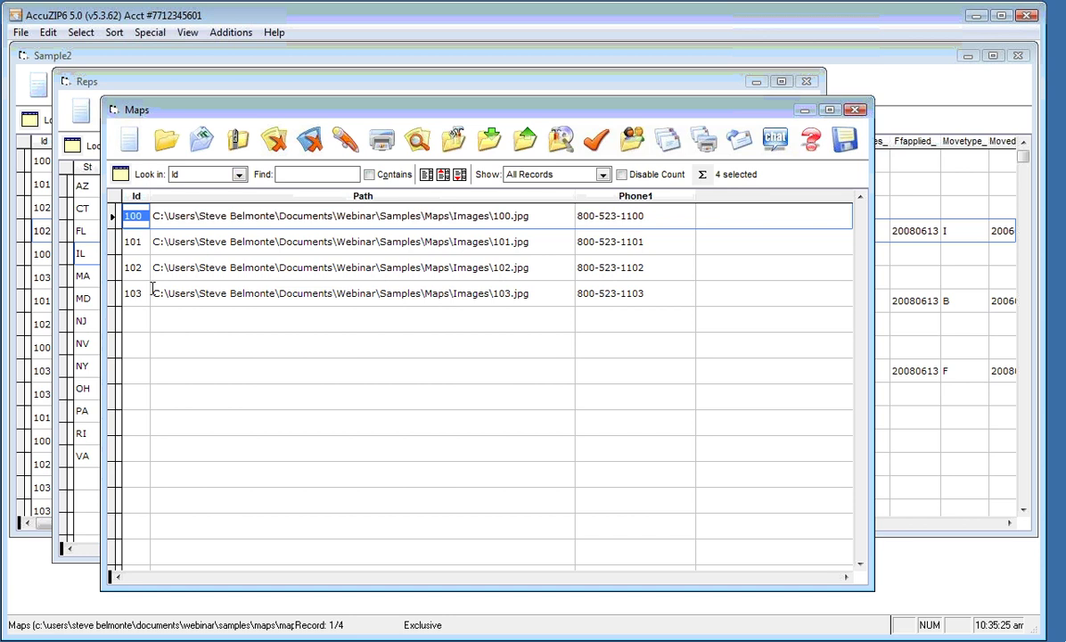
{"action": "left_click", "coordinate": [153, 293]}
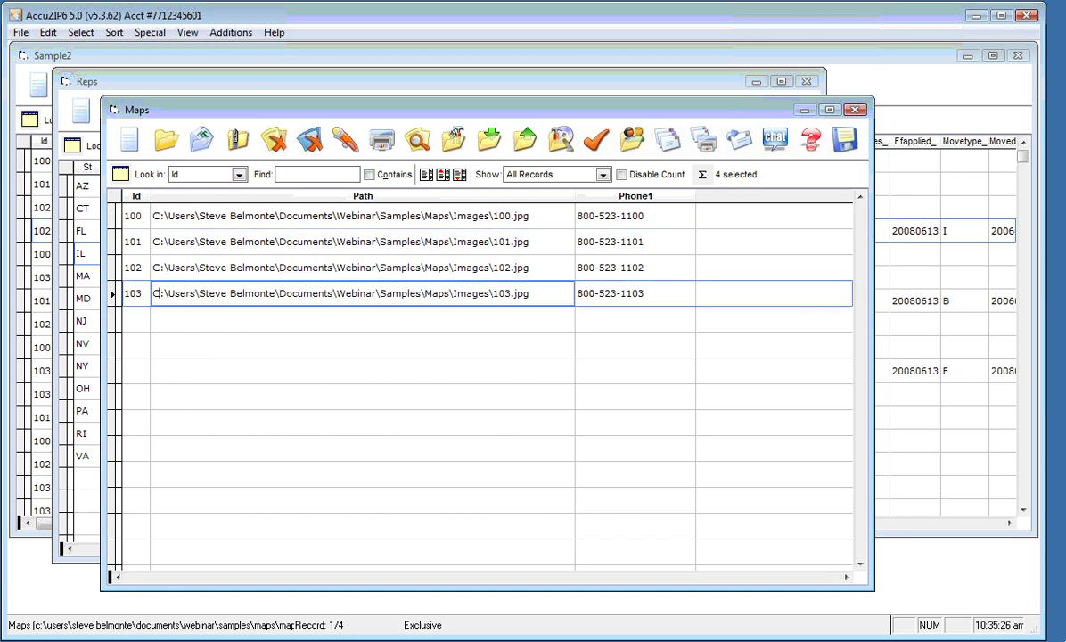
Sort the Maps records by Id ascending with a user-defined sort
{"action": "left_click", "coordinate": [113, 32]}
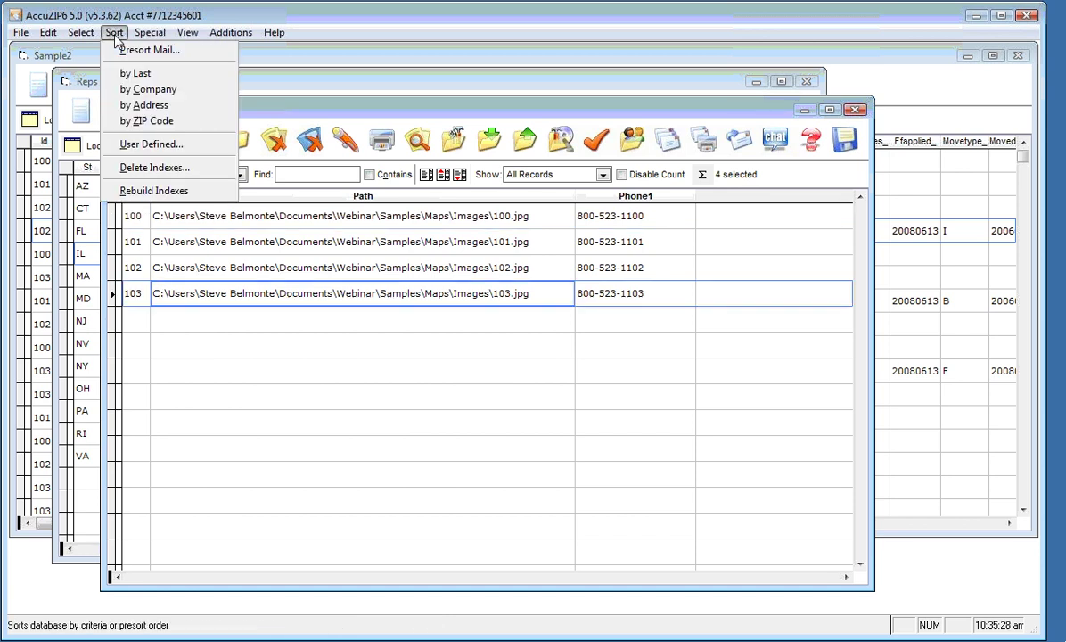
{"action": "left_click", "coordinate": [125, 146]}
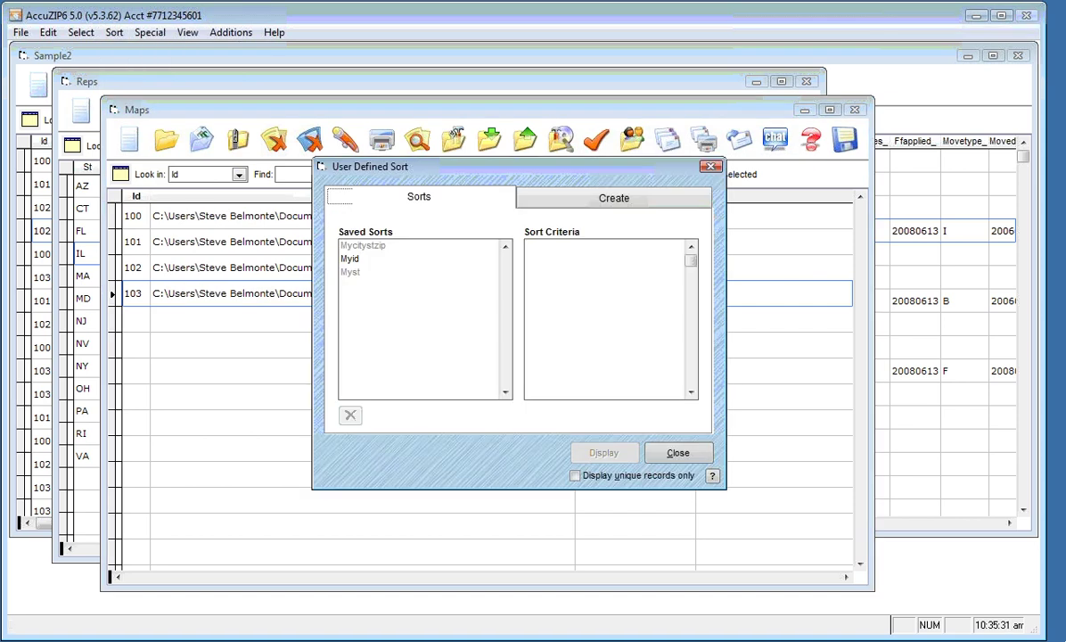
{"action": "left_click", "coordinate": [617, 198]}
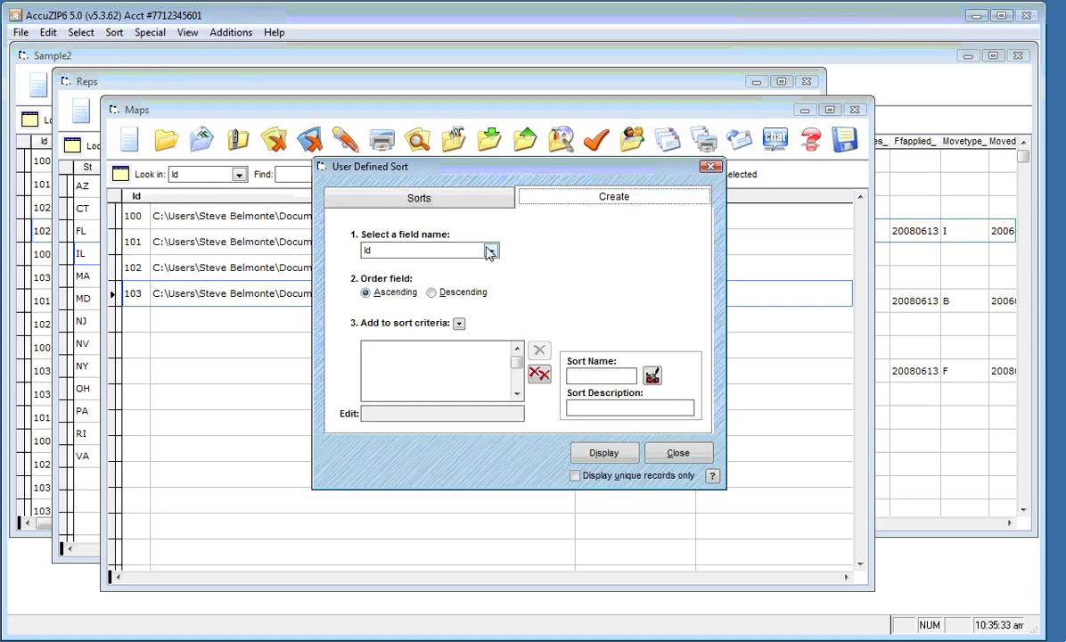
{"action": "left_click", "coordinate": [460, 324]}
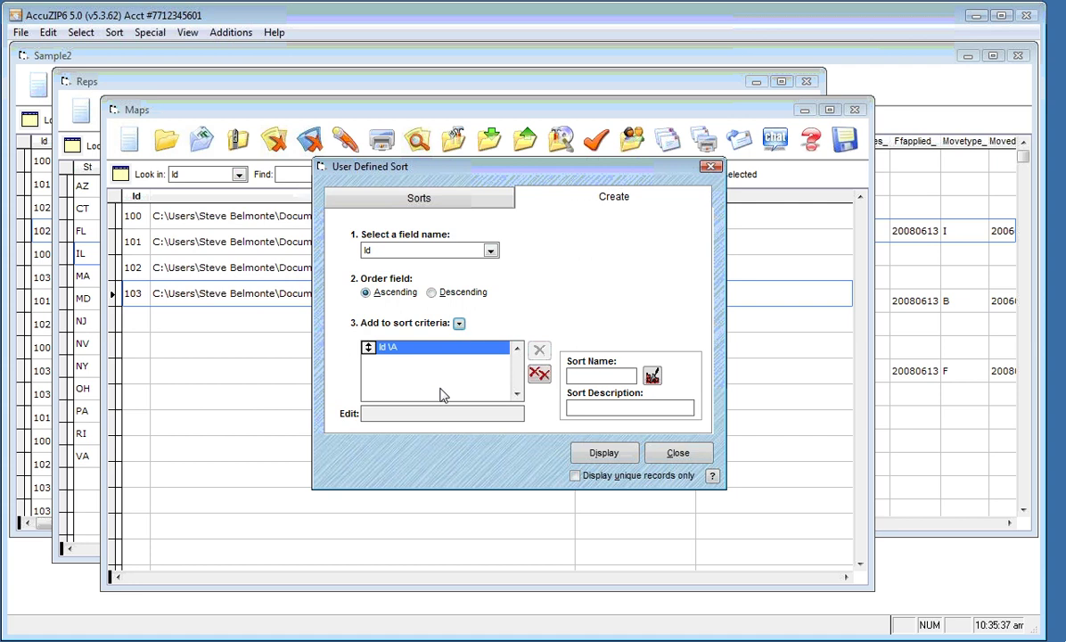
{"action": "left_click", "coordinate": [601, 453]}
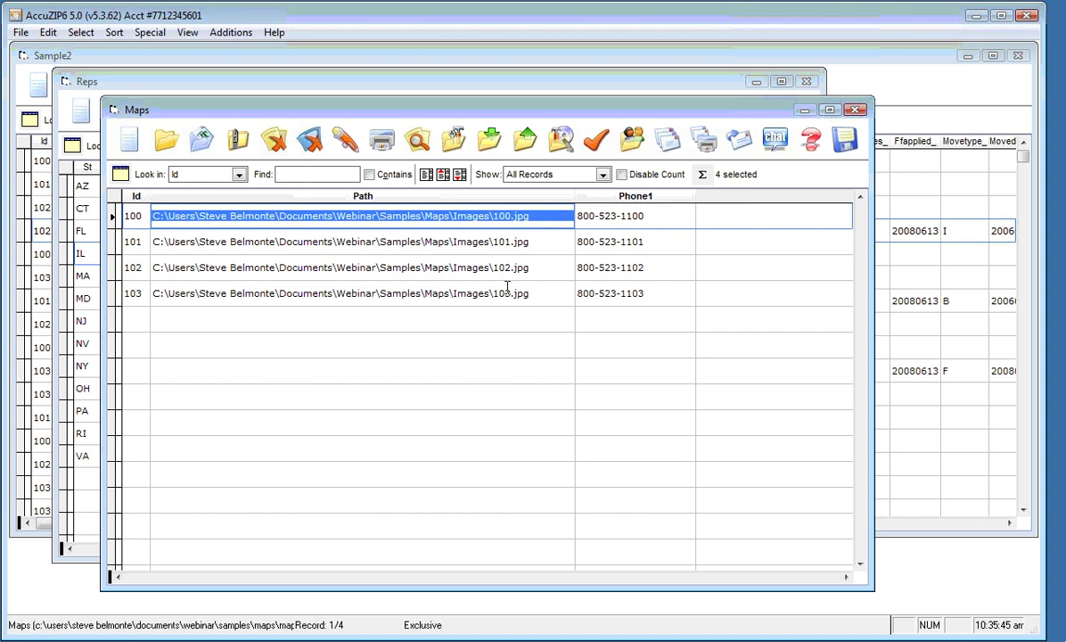
Sort the Reps records by St ascending with a user-defined sort
{"action": "left_click", "coordinate": [489, 88]}
{"action": "left_click", "coordinate": [287, 253]}
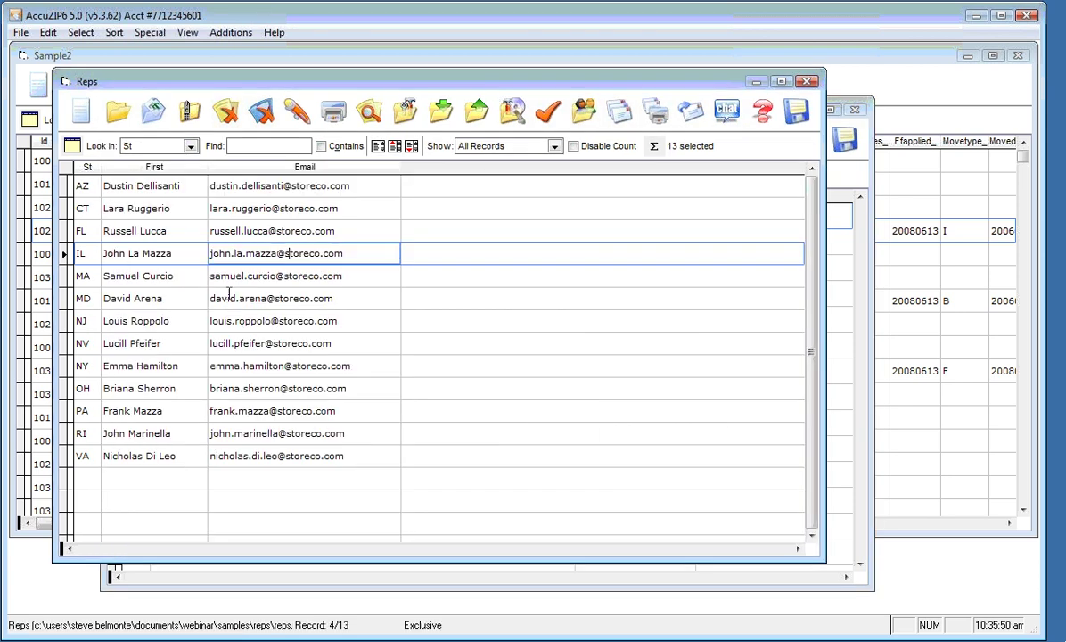
{"action": "left_click", "coordinate": [230, 298]}
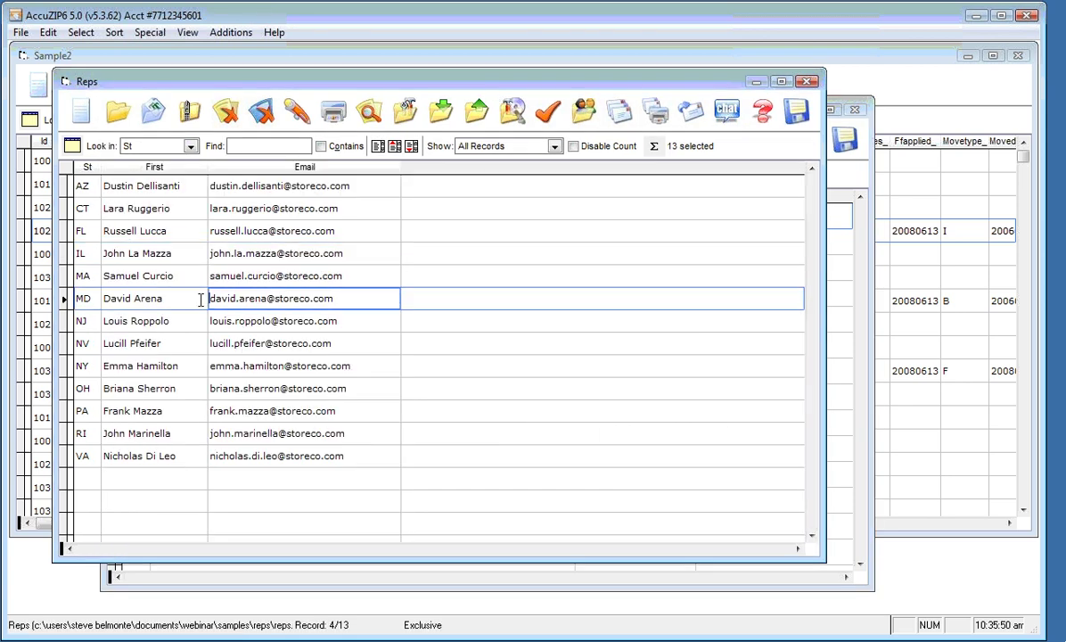
{"action": "left_click", "coordinate": [132, 232]}
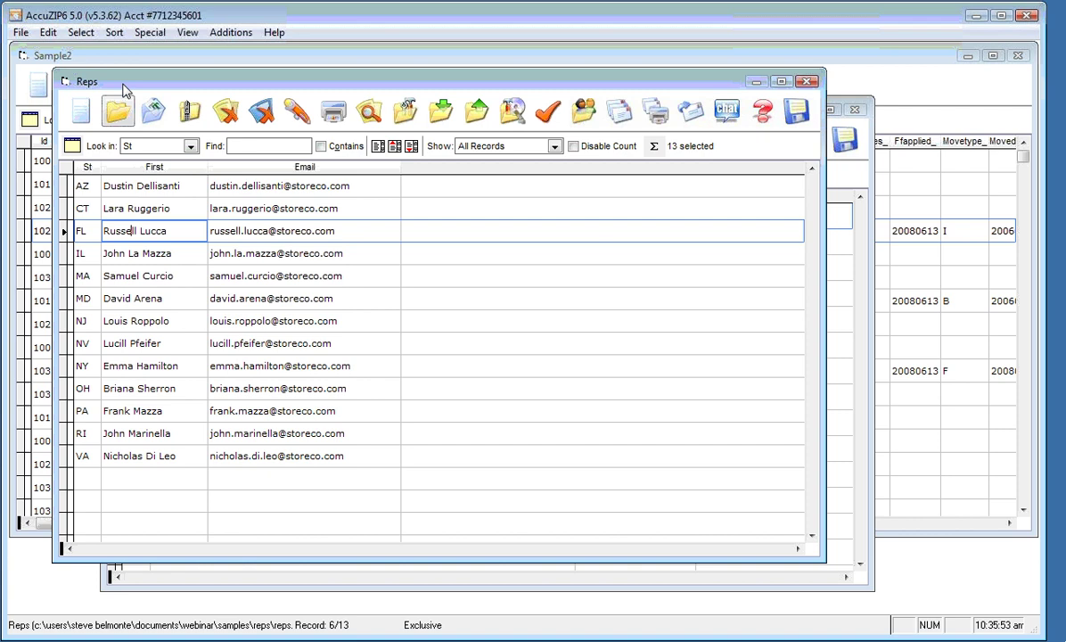
{"action": "left_click", "coordinate": [114, 32]}
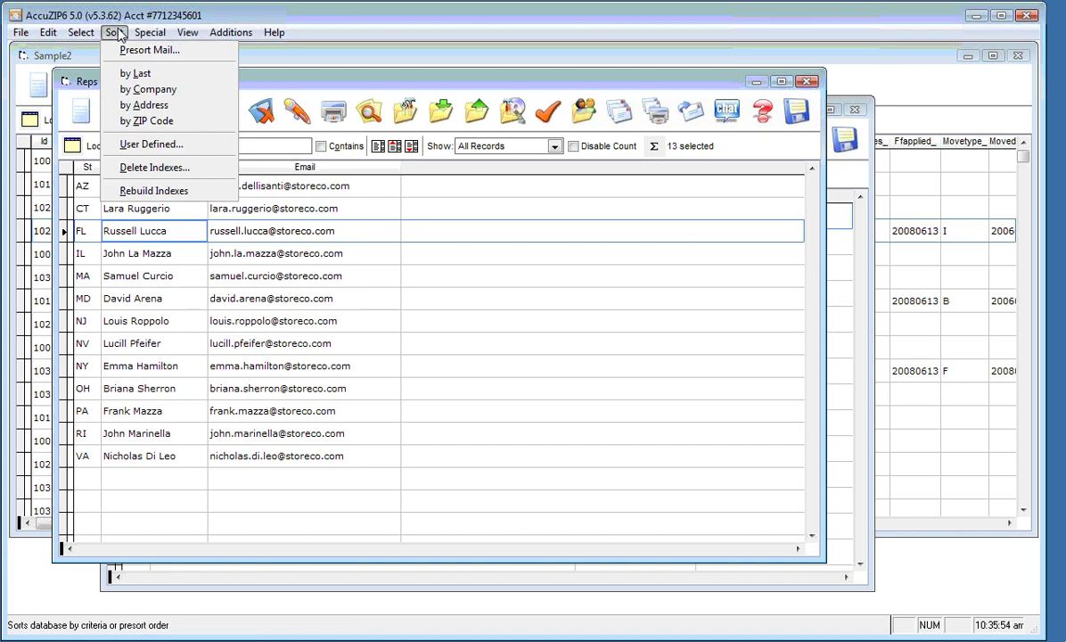
{"action": "left_click", "coordinate": [125, 145]}
{"action": "left_click", "coordinate": [543, 211]}
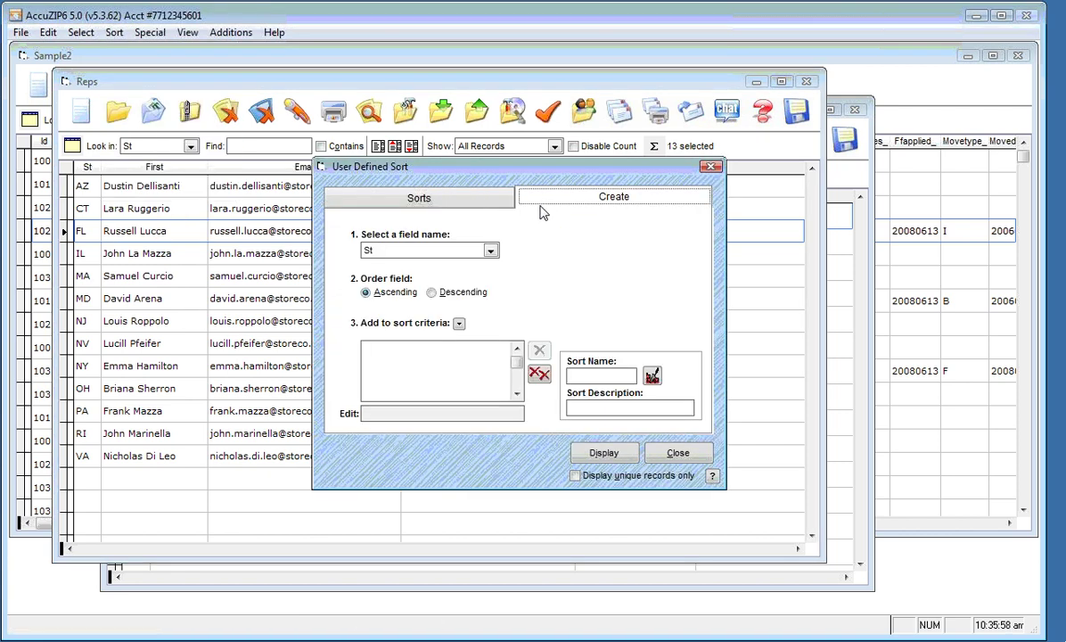
{"action": "left_click", "coordinate": [458, 323]}
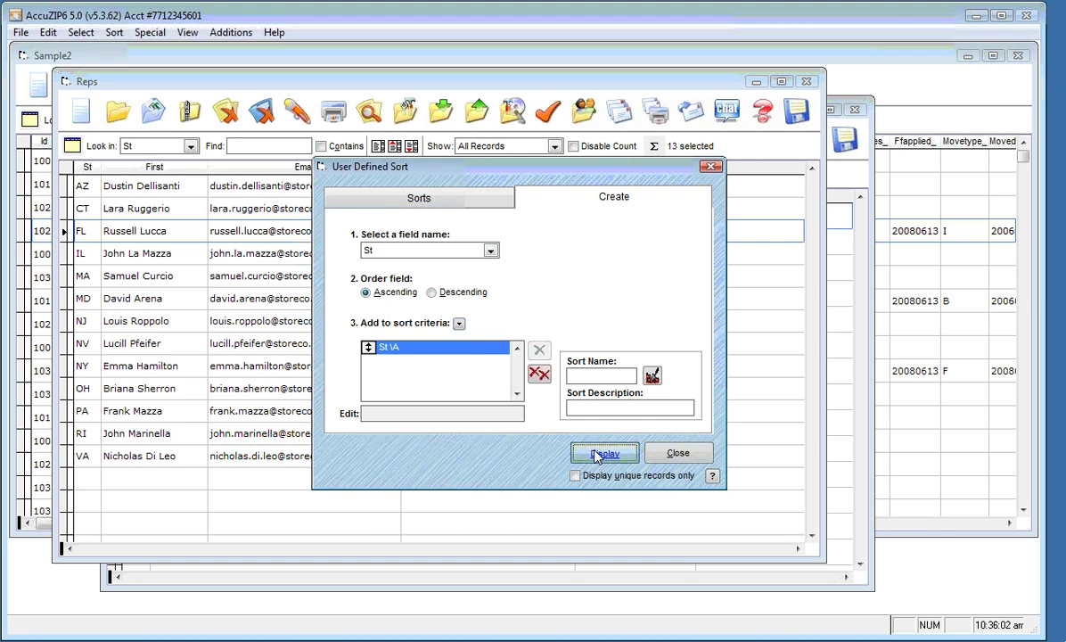
{"action": "left_click", "coordinate": [603, 453]}
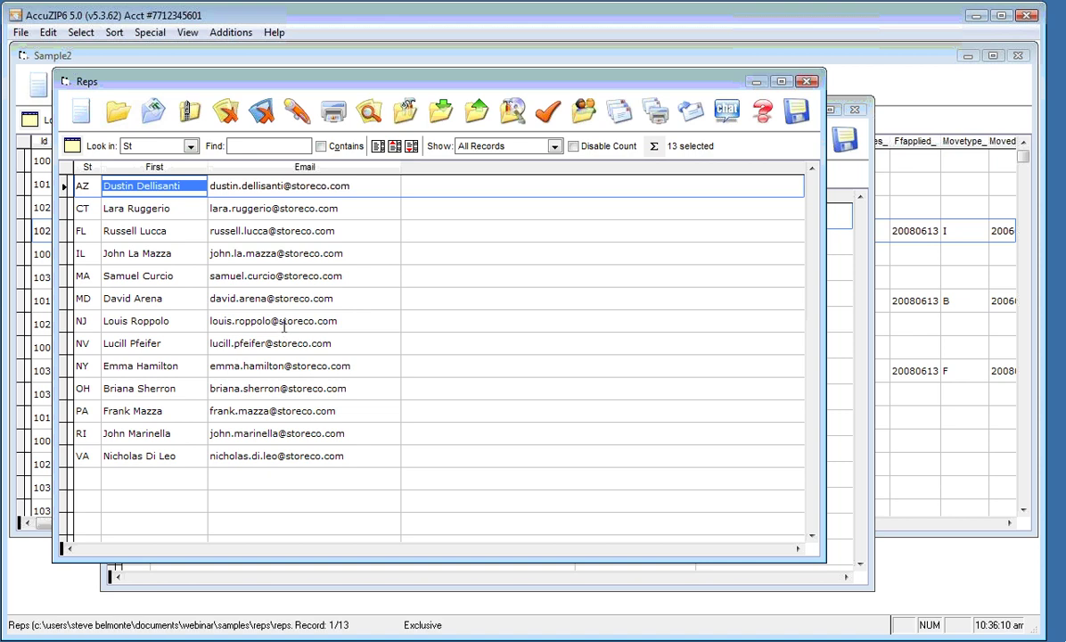
Bring Sample2 to the front and open its Print Presort window
{"action": "left_click", "coordinate": [282, 323]}
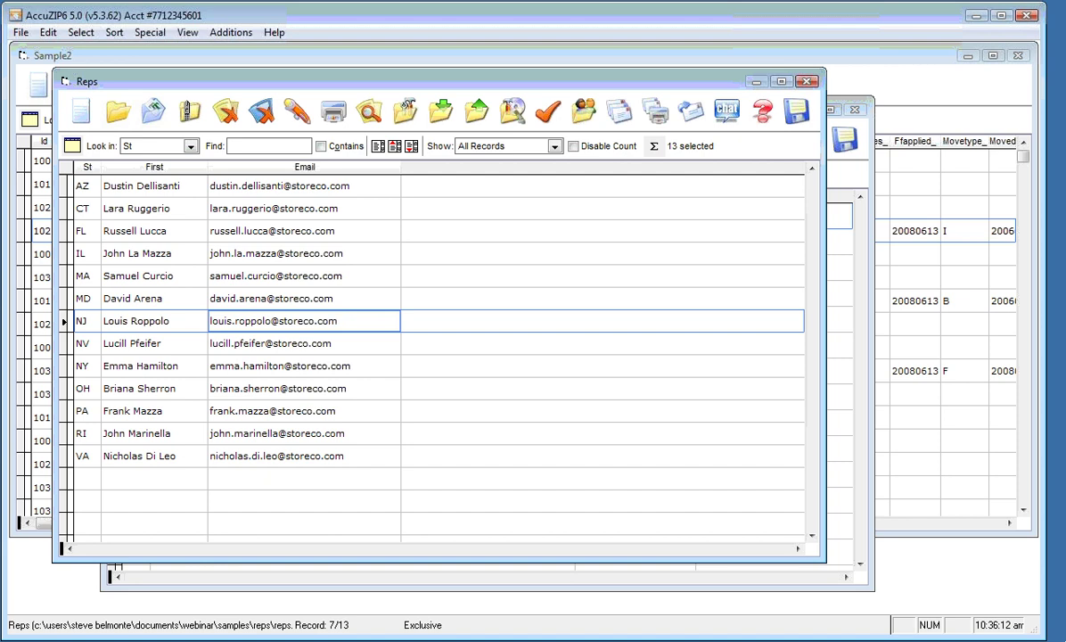
{"action": "left_click", "coordinate": [280, 58]}
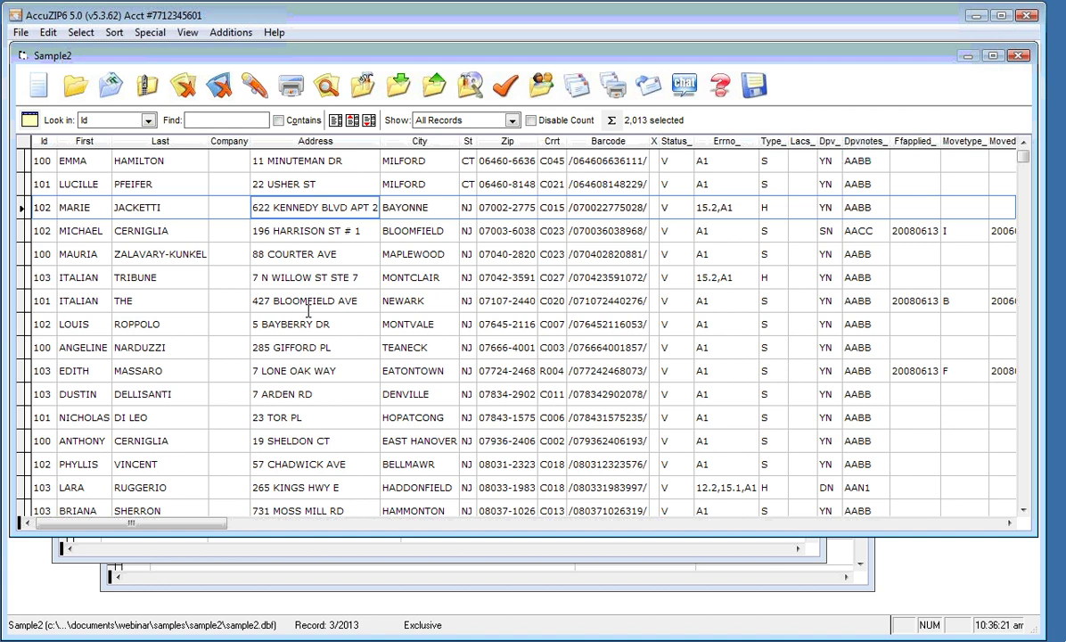
{"action": "left_click", "coordinate": [613, 84]}
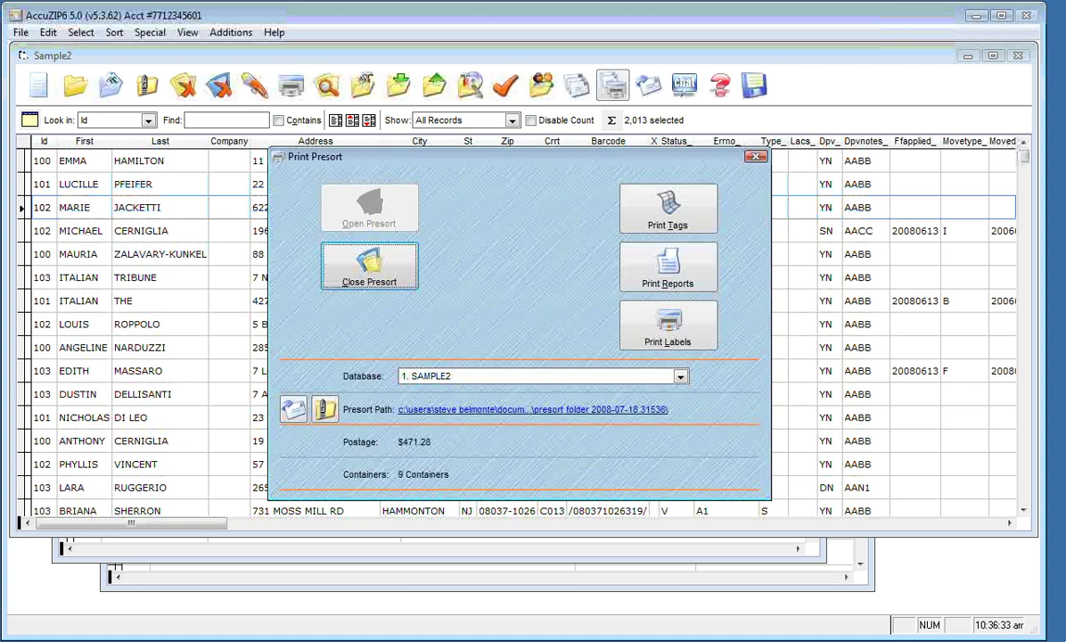
From Print Labels, copy the 8-up postcard template and save it as My Post Card 8 Up Graphics.lbx
{"action": "left_click", "coordinate": [686, 332]}
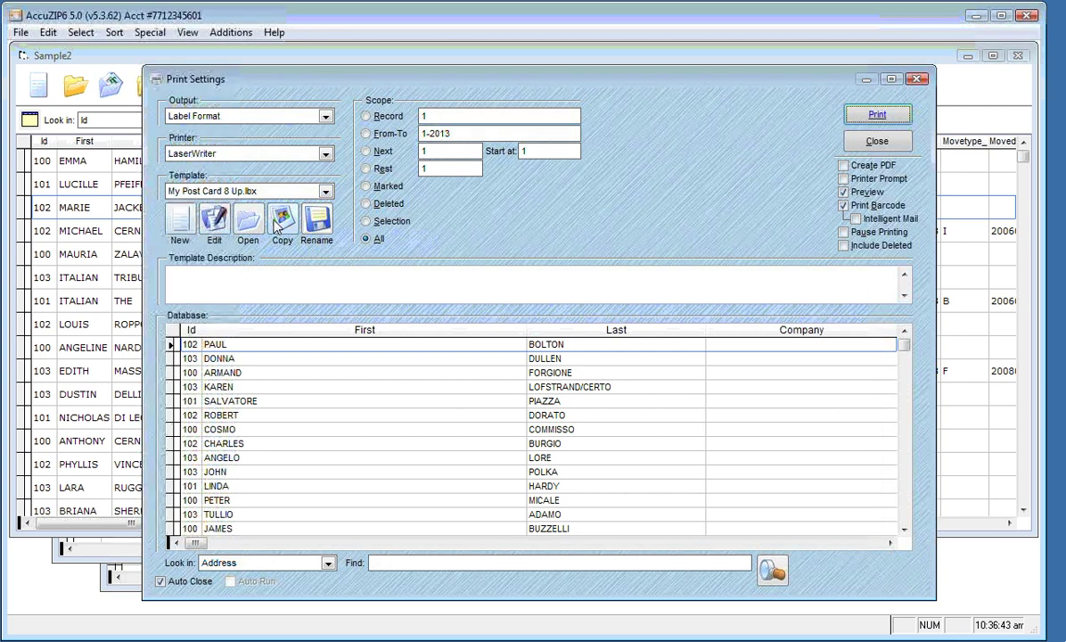
{"action": "left_click", "coordinate": [277, 220]}
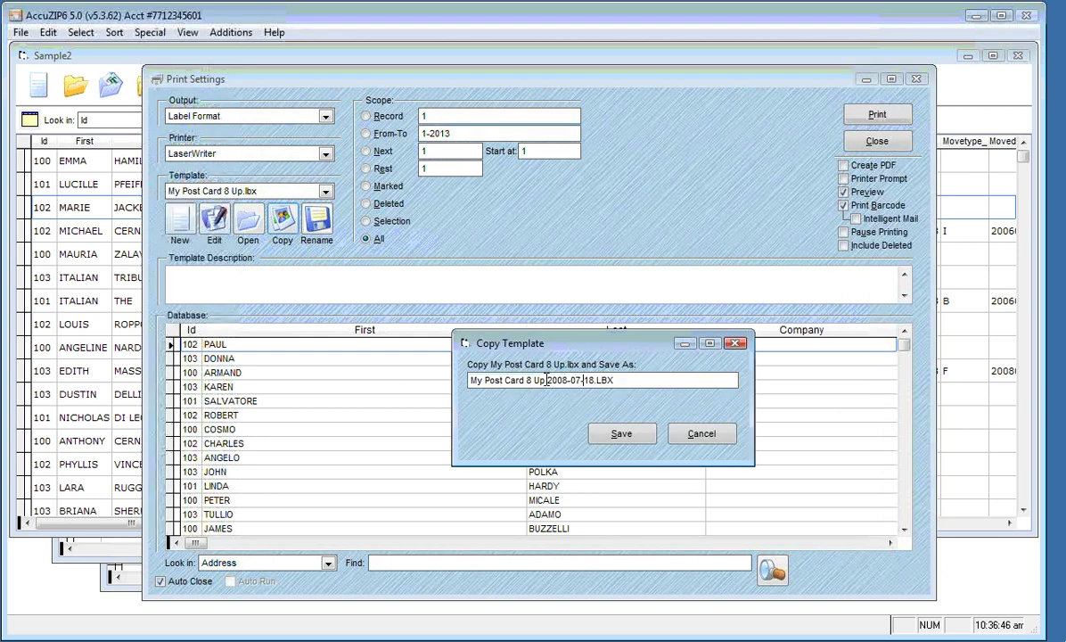
{"action": "left_click_drag", "start_coordinate": [547, 379], "coordinate": [659, 377]}
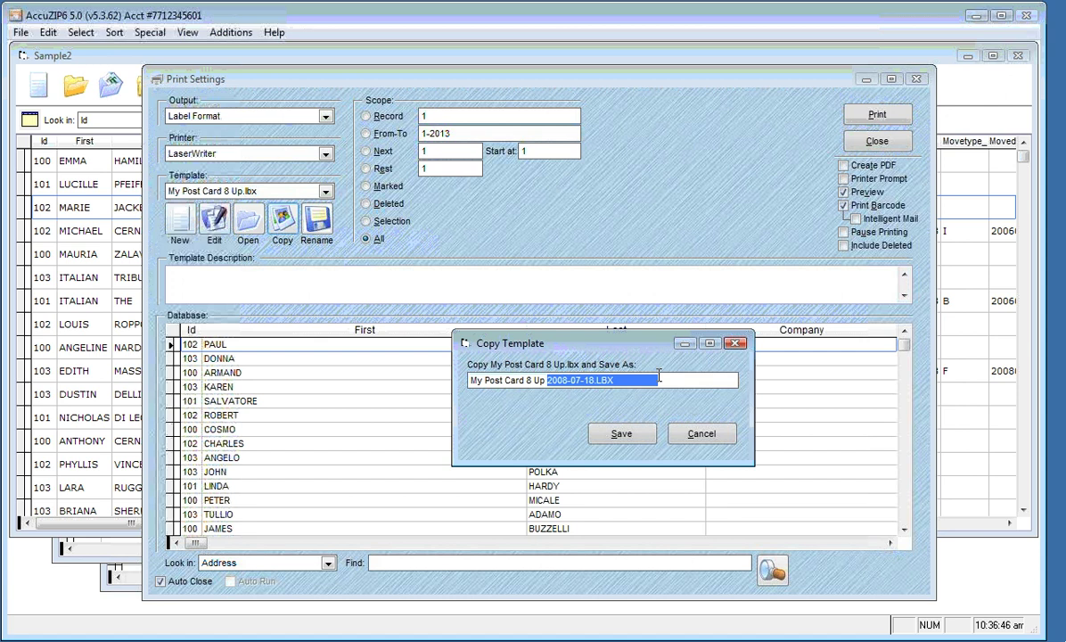
{"action": "type", "text": "Graphics.lbx"}
{"action": "left_click", "coordinate": [615, 433]}
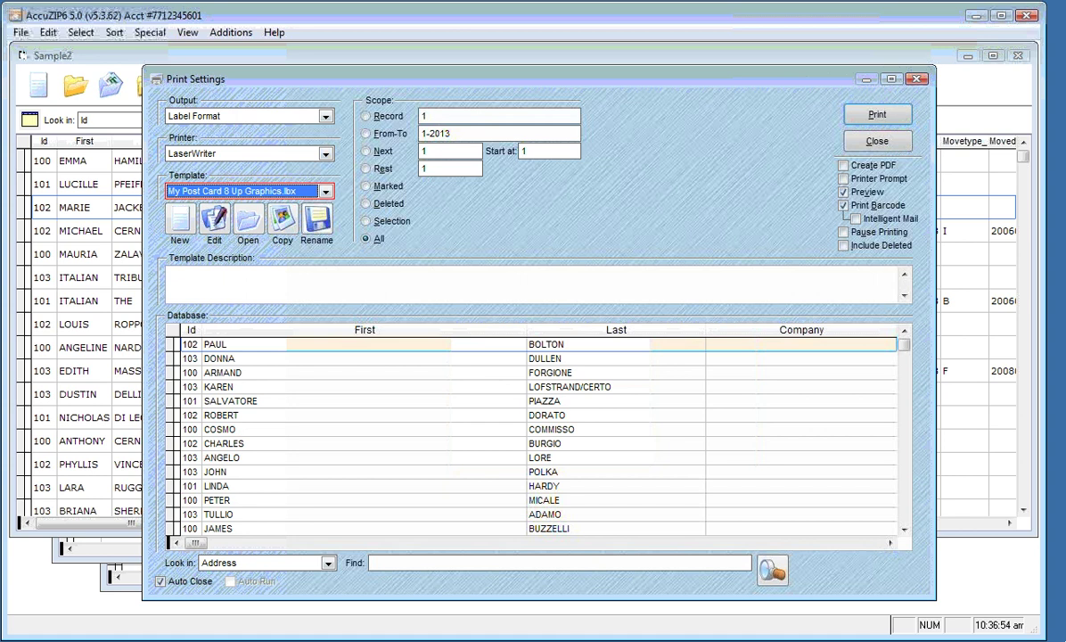
Open My Post Card 8 Up Graphics.lbx in Label Designer, enlarge the window, and select the address fields
{"action": "left_click", "coordinate": [214, 221]}
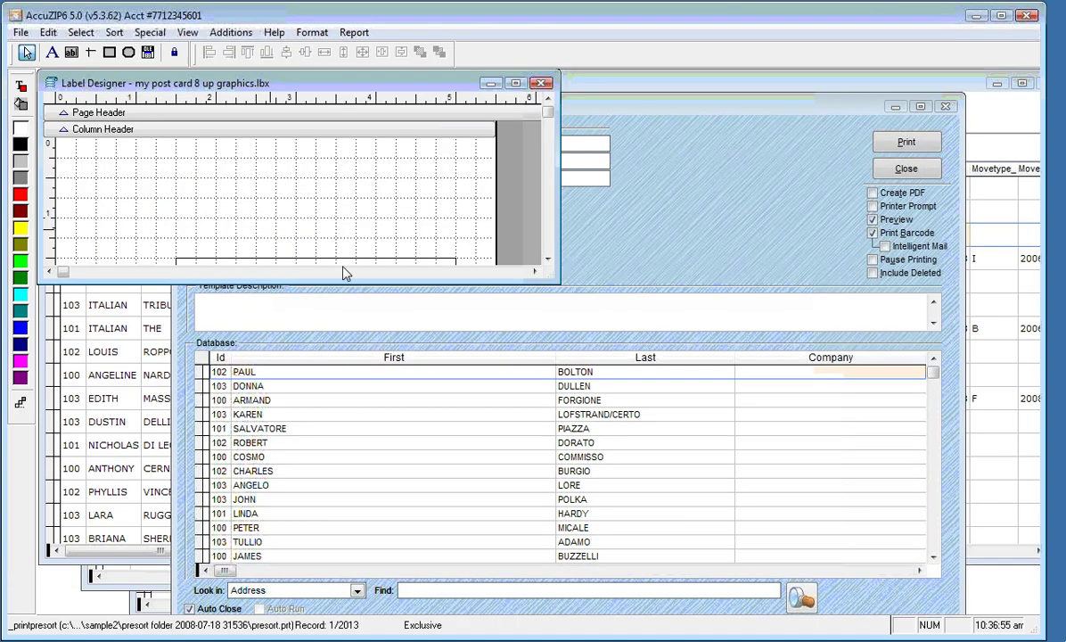
{"action": "left_click_drag", "start_coordinate": [553, 287], "coordinate": [726, 603]}
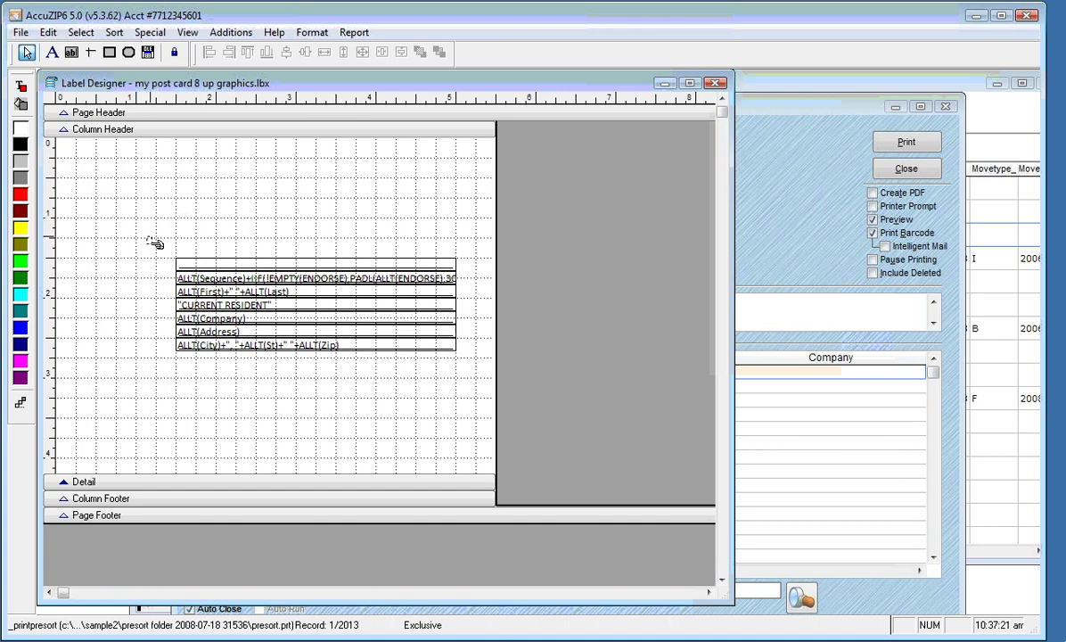
{"action": "left_click_drag", "start_coordinate": [147, 237], "coordinate": [254, 371]}
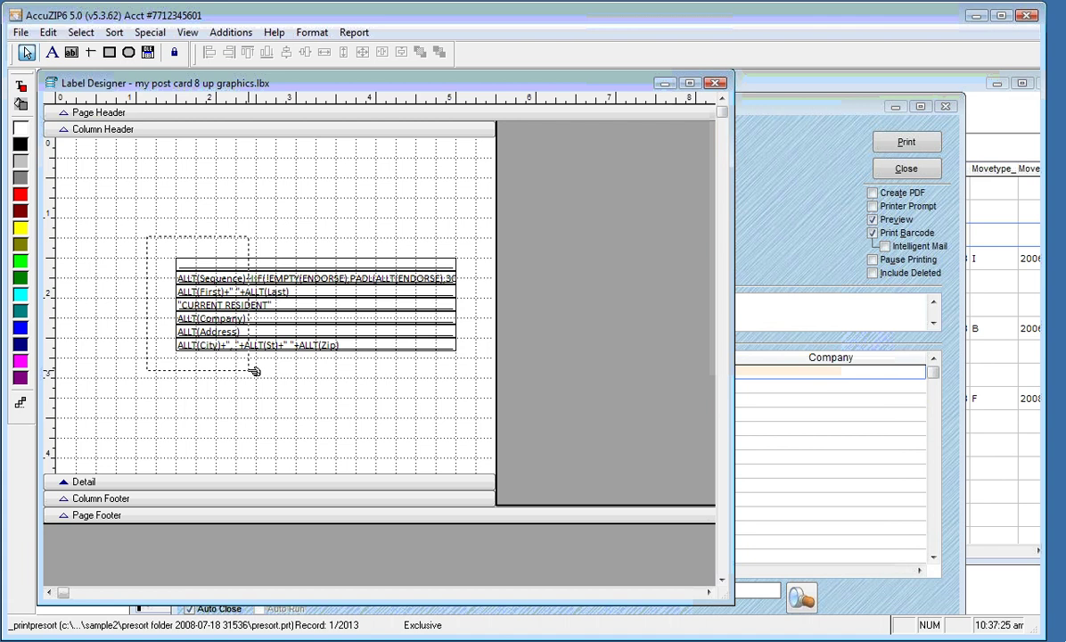
{"action": "left_click_drag", "start_coordinate": [254, 371], "coordinate": [255, 371]}
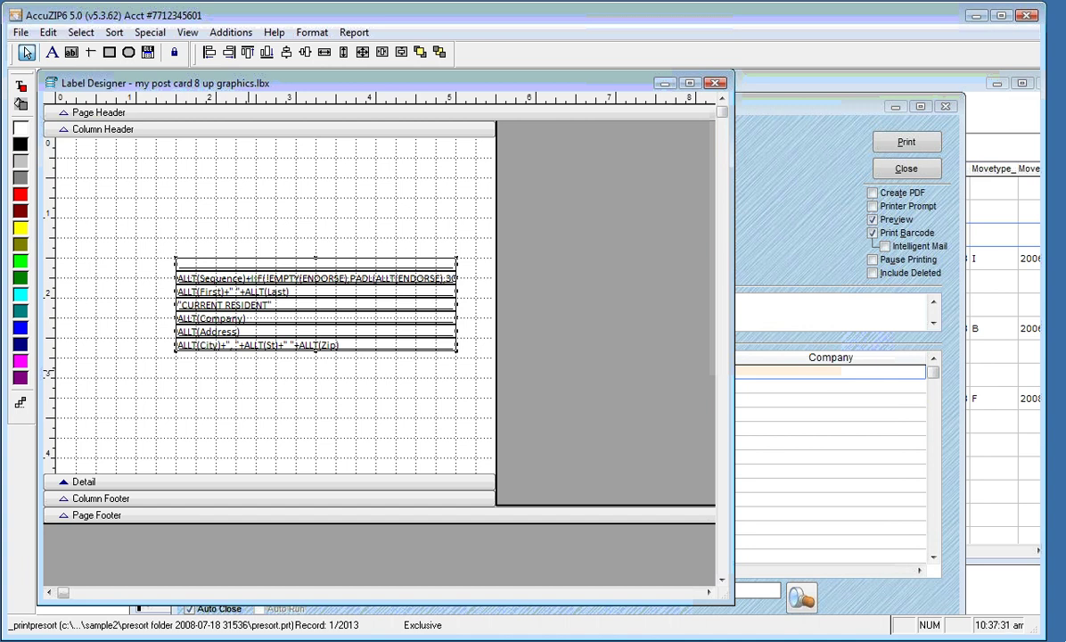
Shift the address field block lower and slightly right on the postcard
{"action": "key", "text": "Down"}
{"action": "key", "text": "Down"}
{"action": "key", "text": "Down"}
{"action": "key", "text": "Down"}
{"action": "key", "text": "Down"}
{"action": "key", "text": "Down"}
{"action": "key", "text": "Down"}
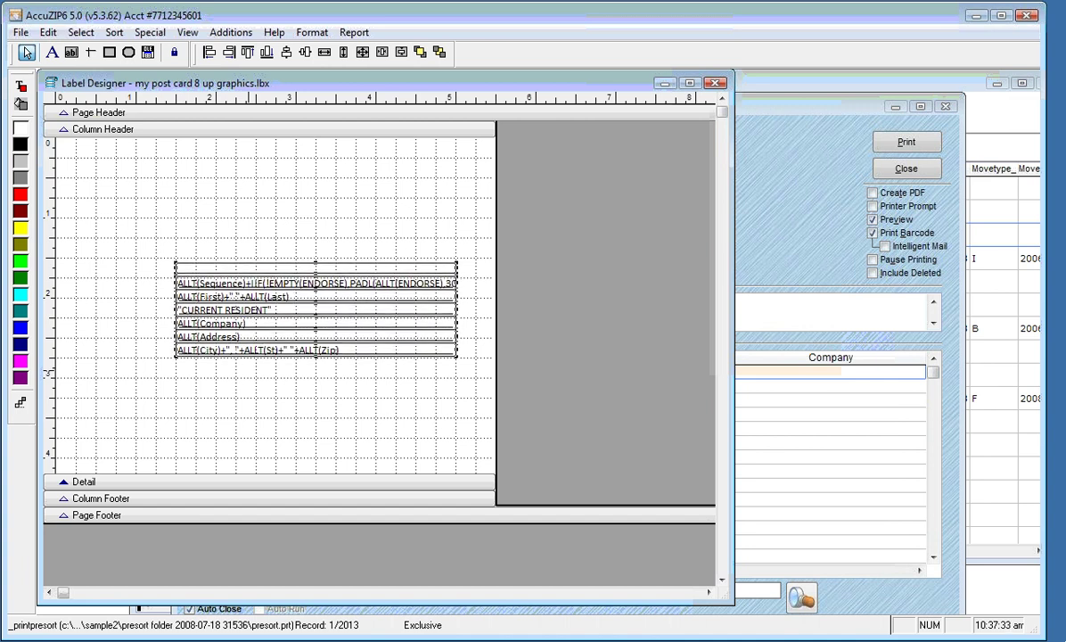
{"action": "key", "text": "Down"}
{"action": "key", "text": "Down"}
{"action": "key", "text": "Down"}
{"action": "key", "text": "Down"}
{"action": "key", "text": "Left"}
{"action": "key", "text": "Left"}
{"action": "key", "text": "Left"}
{"action": "key", "text": "Left"}
{"action": "key", "text": "Left"}
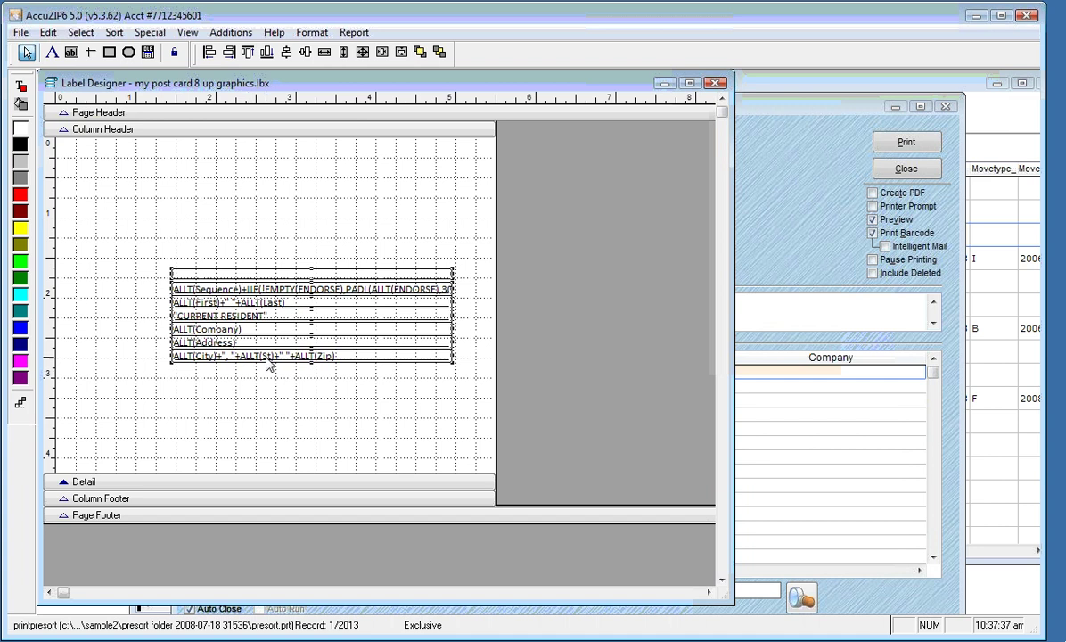
{"action": "left_click_drag", "start_coordinate": [270, 395], "coordinate": [283, 459]}
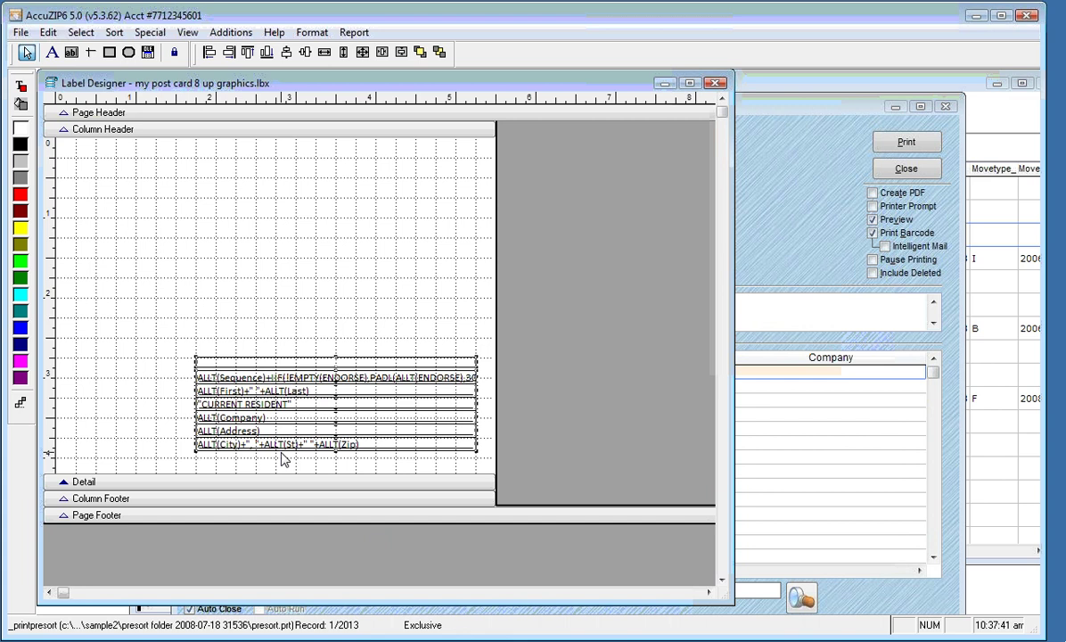
{"action": "left_click", "coordinate": [141, 399]}
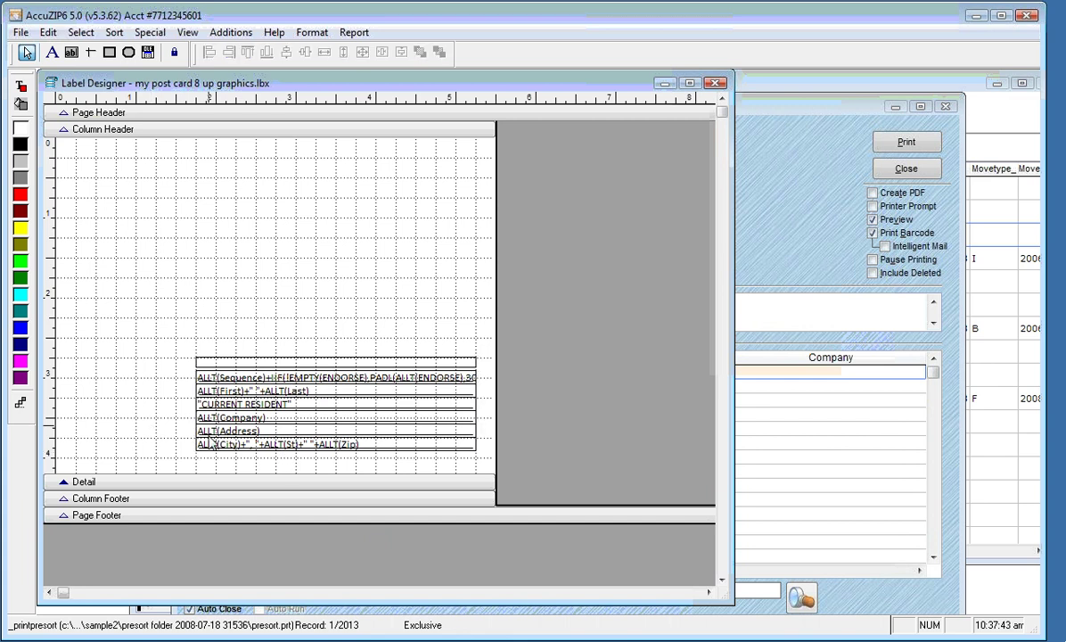
Align the Address, City/State/ZIP and other address fields to a common left edge
{"action": "left_click_drag", "start_coordinate": [211, 432], "coordinate": [222, 457]}
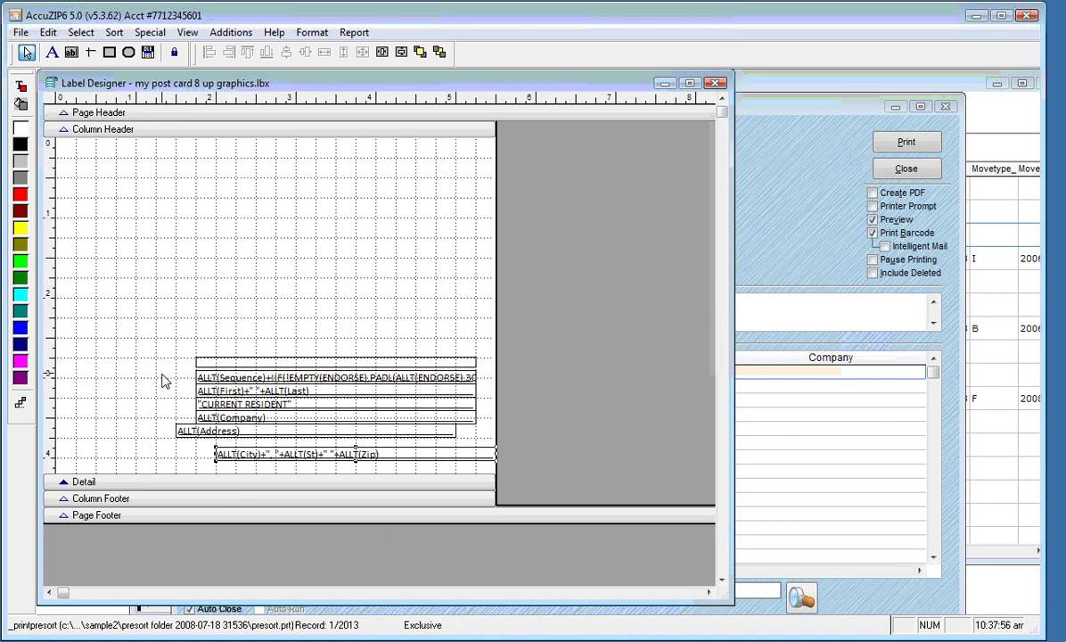
{"action": "left_click_drag", "start_coordinate": [162, 376], "coordinate": [343, 479]}
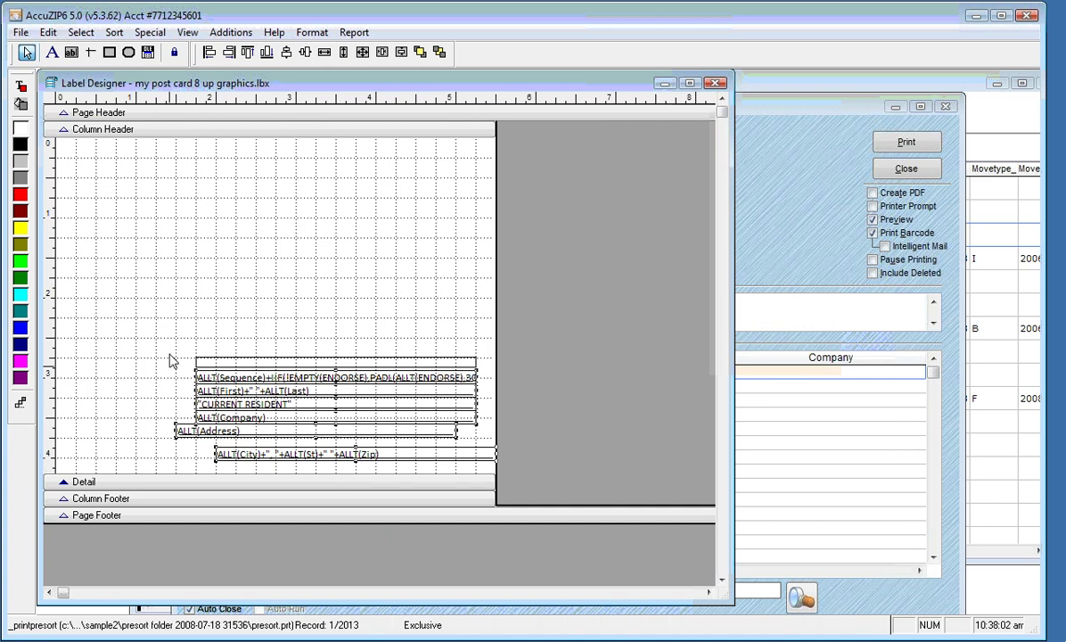
{"action": "left_click_drag", "start_coordinate": [166, 350], "coordinate": [302, 474]}
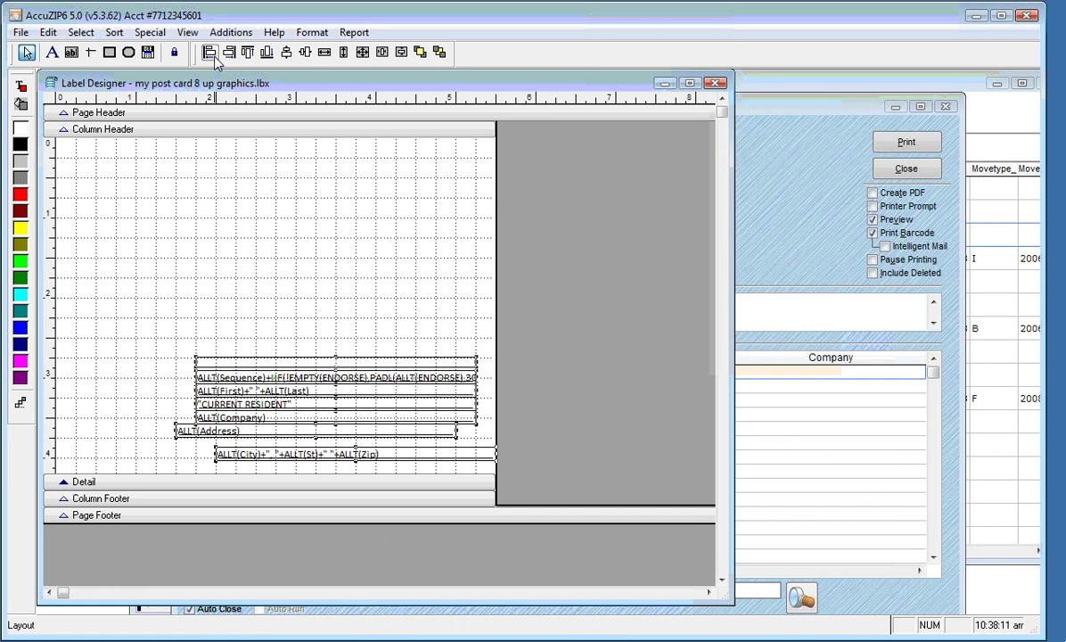
{"action": "left_click", "coordinate": [211, 54]}
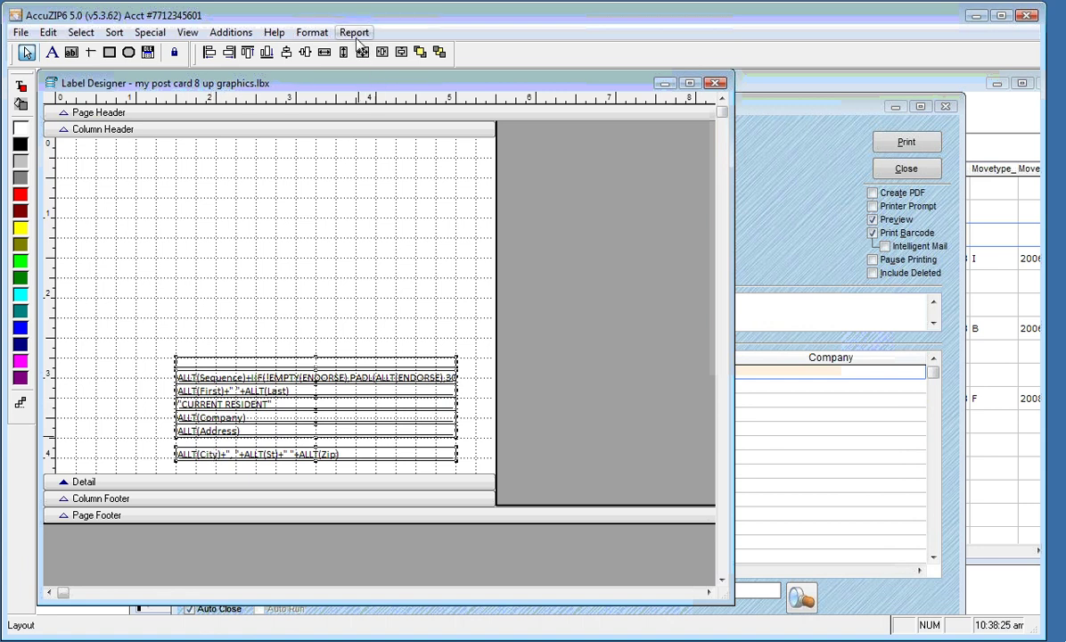
Make the vertical spacing between the selected address lines equal
{"action": "left_click", "coordinate": [312, 33]}
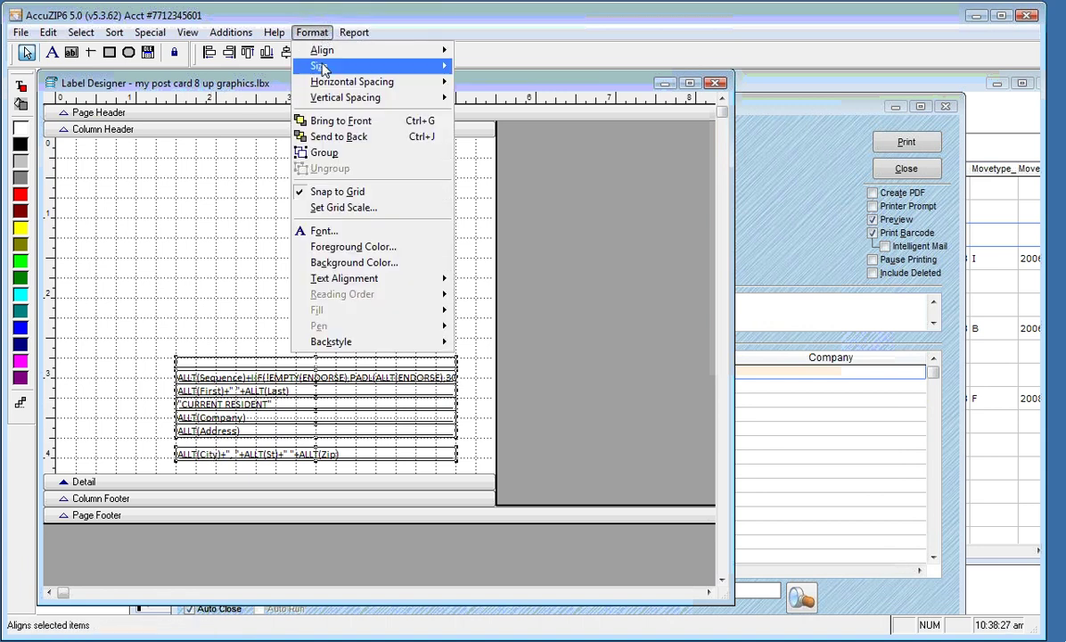
{"action": "mouse_move", "coordinate": [393, 98]}
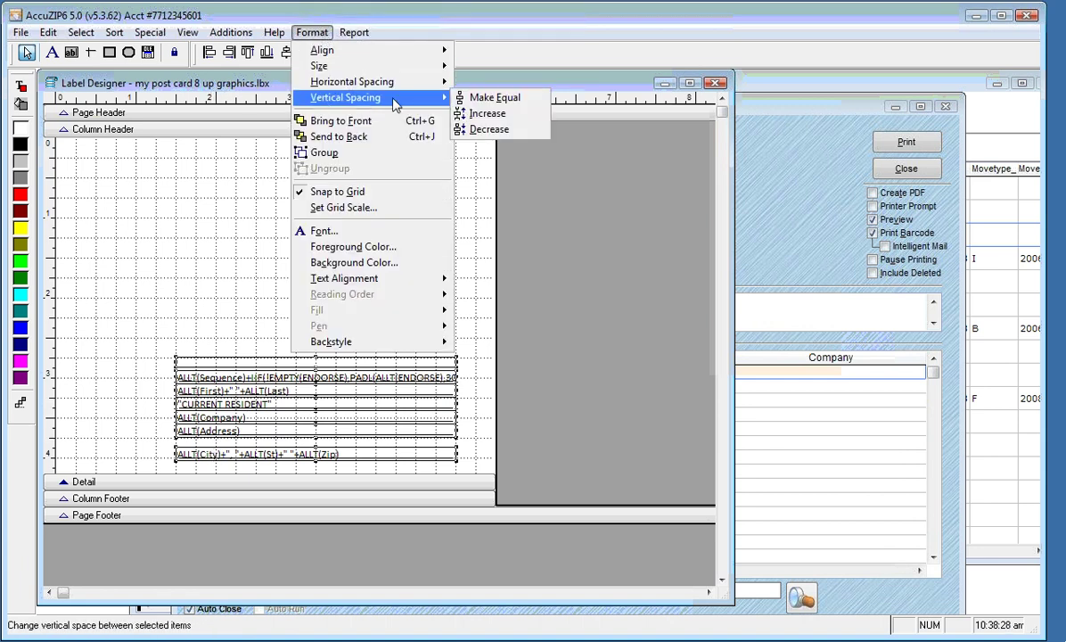
{"action": "left_click", "coordinate": [516, 101]}
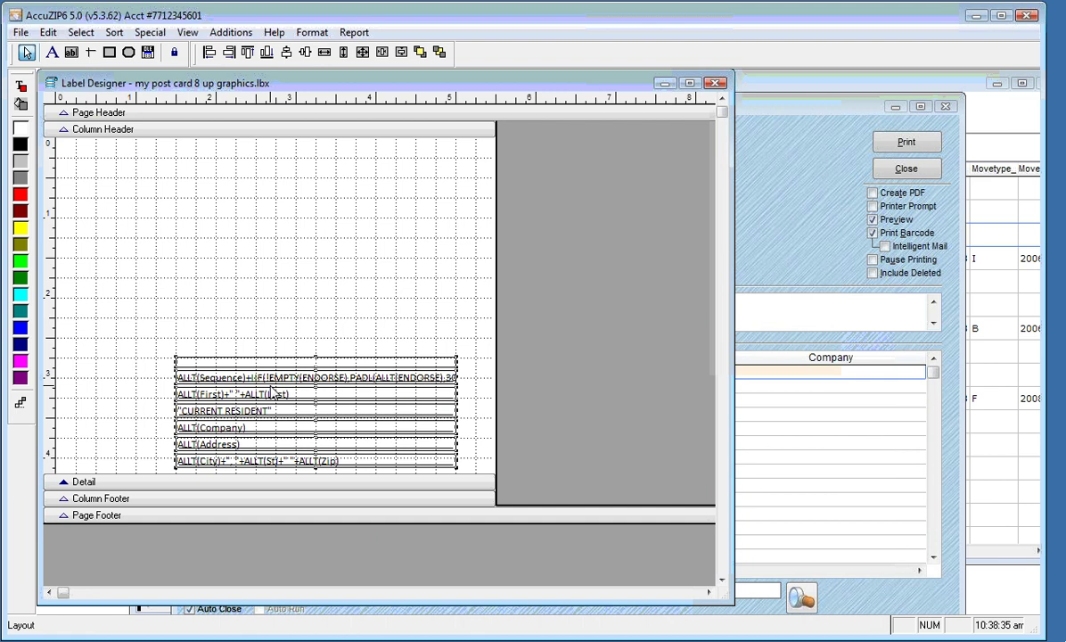
{"action": "left_click", "coordinate": [161, 382]}
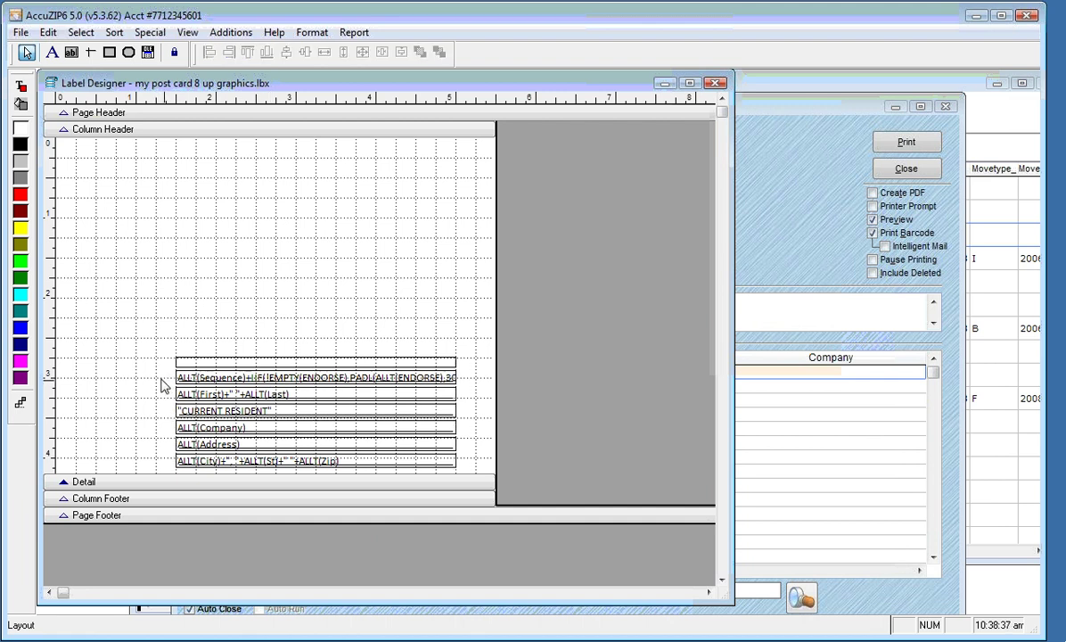
Decrease the vertical spacing between the address lines twice to tighten the block
{"action": "left_click_drag", "start_coordinate": [161, 378], "coordinate": [261, 470]}
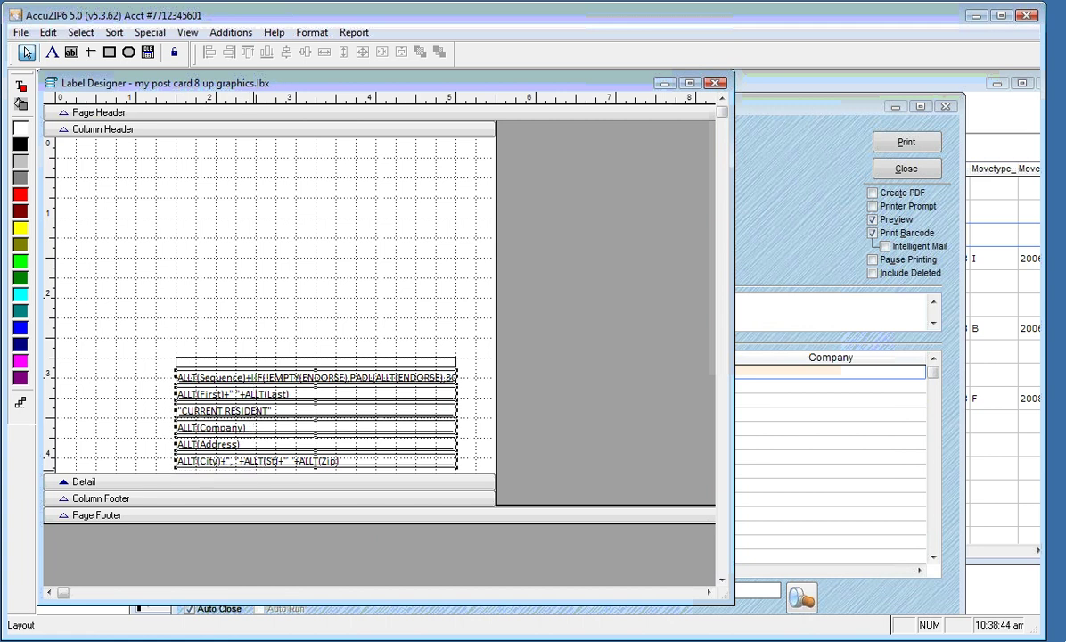
{"action": "left_click", "coordinate": [313, 33]}
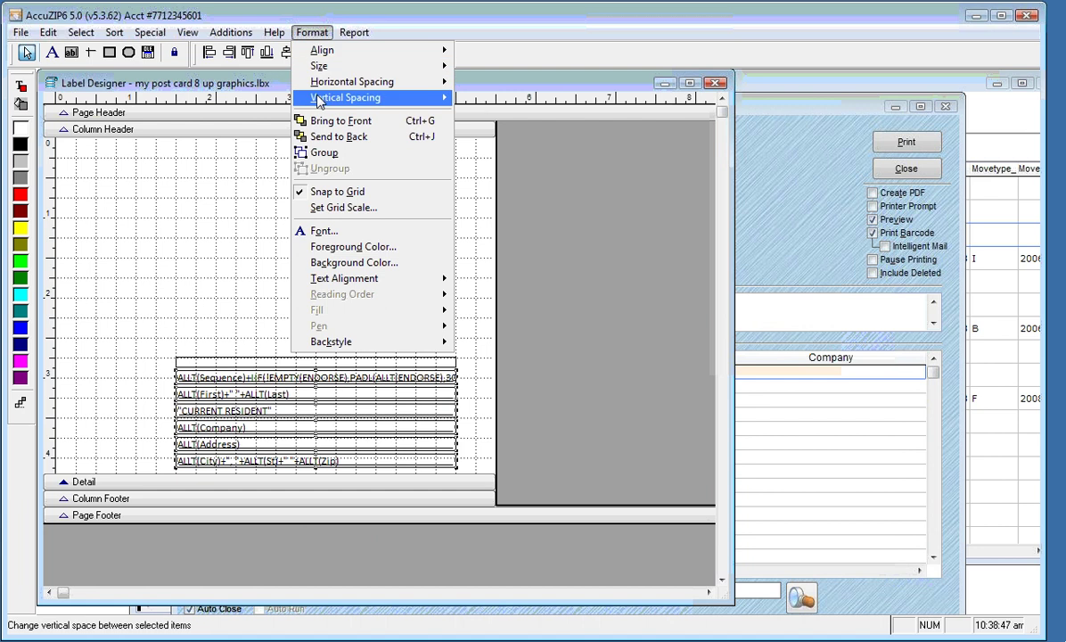
{"action": "mouse_move", "coordinate": [319, 100]}
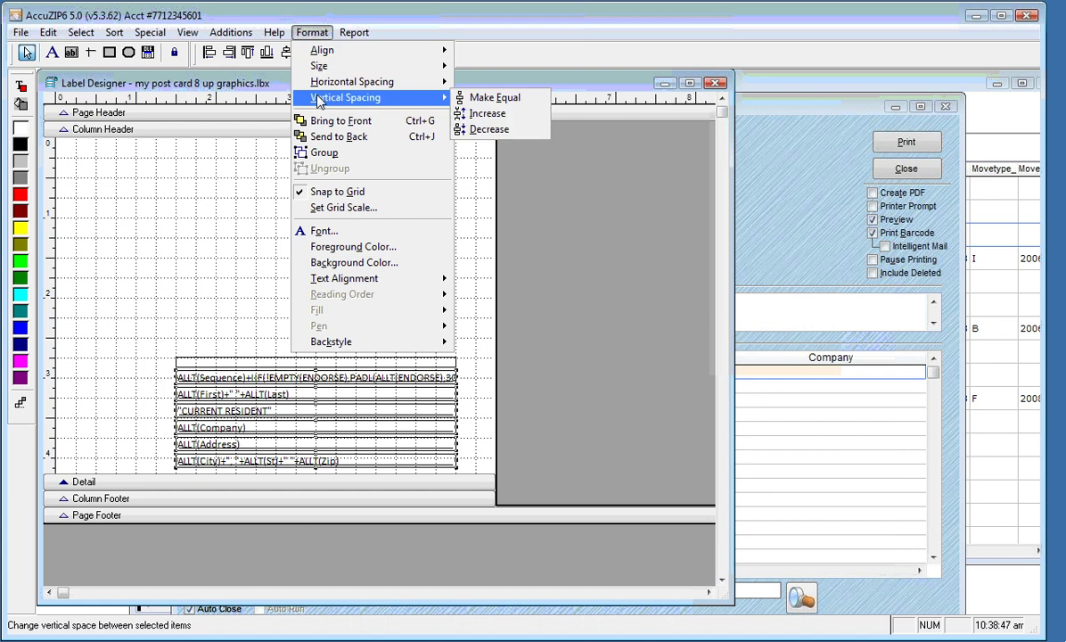
{"action": "left_click", "coordinate": [511, 132]}
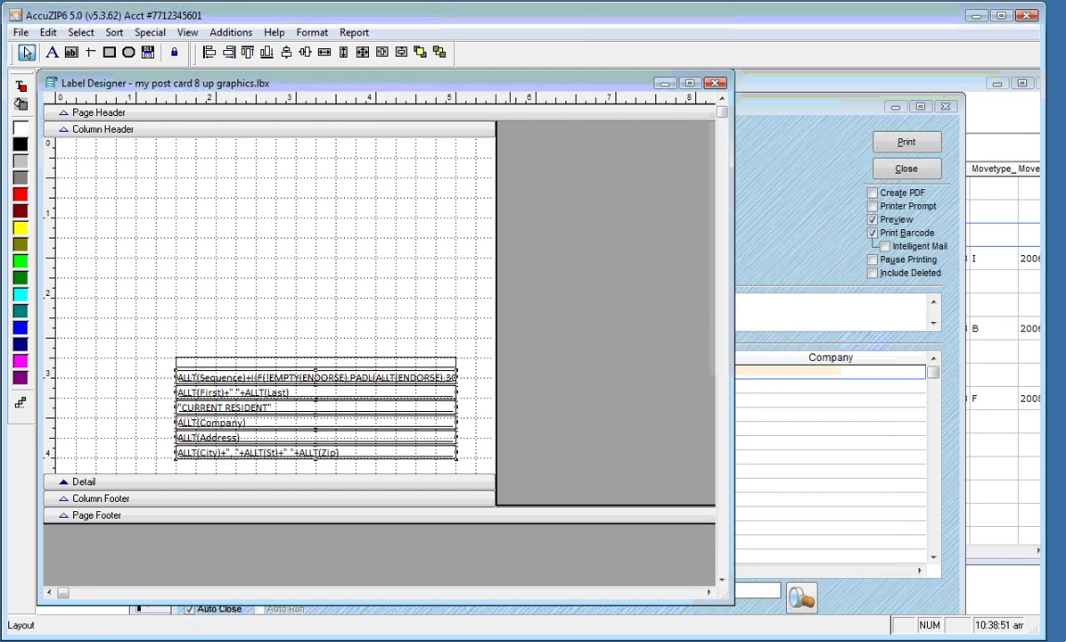
{"action": "left_click", "coordinate": [312, 32]}
{"action": "mouse_move", "coordinate": [321, 98]}
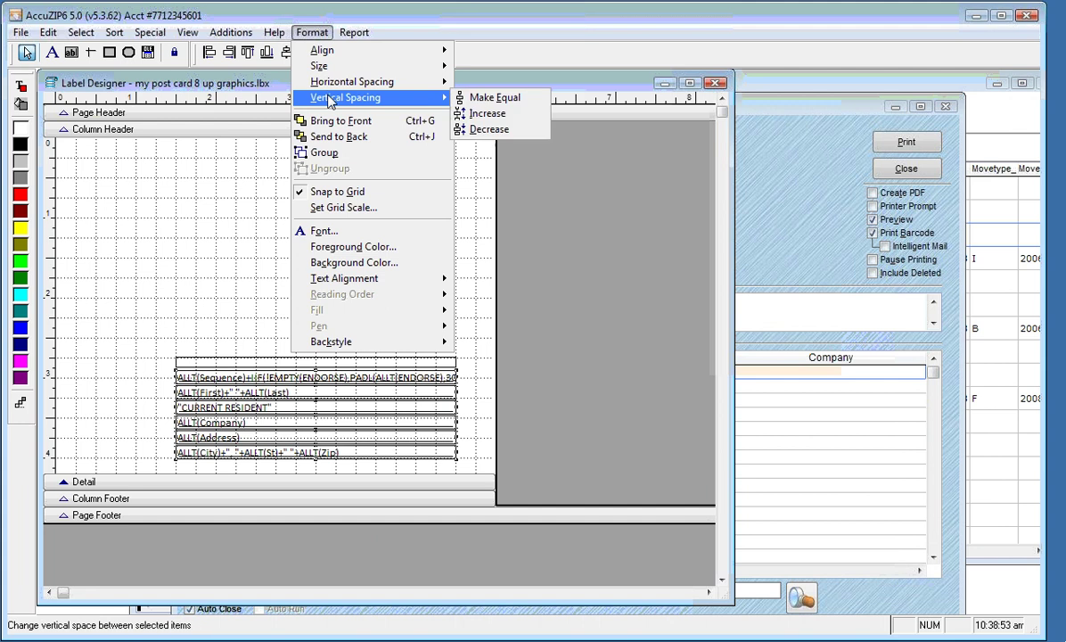
{"action": "left_click", "coordinate": [488, 132]}
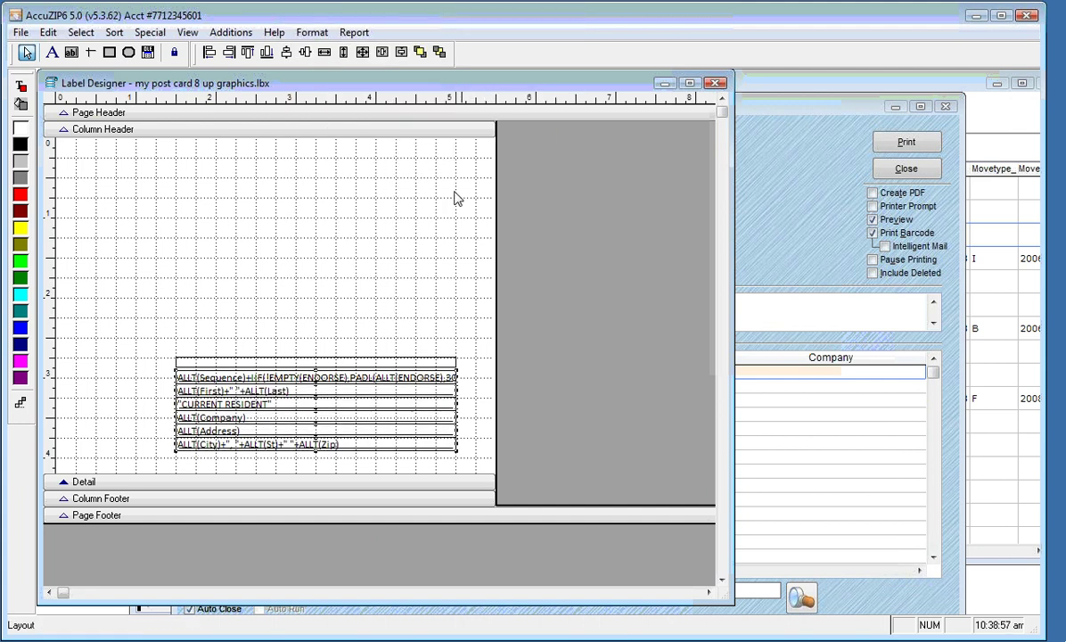
{"action": "left_click", "coordinate": [357, 256]}
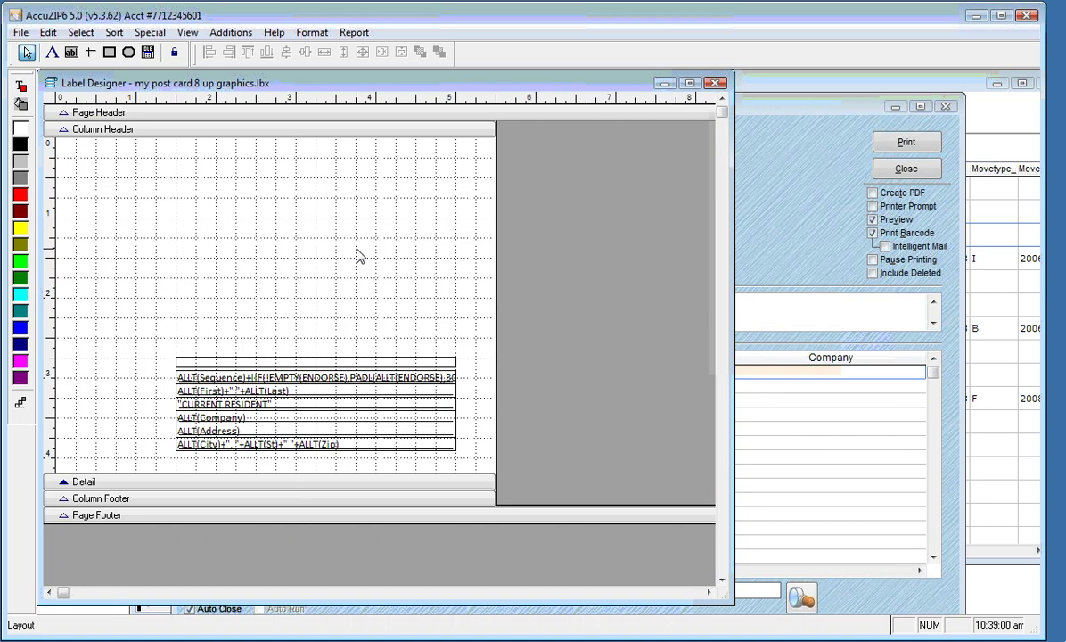
{"action": "left_click_drag", "start_coordinate": [148, 308], "coordinate": [272, 461]}
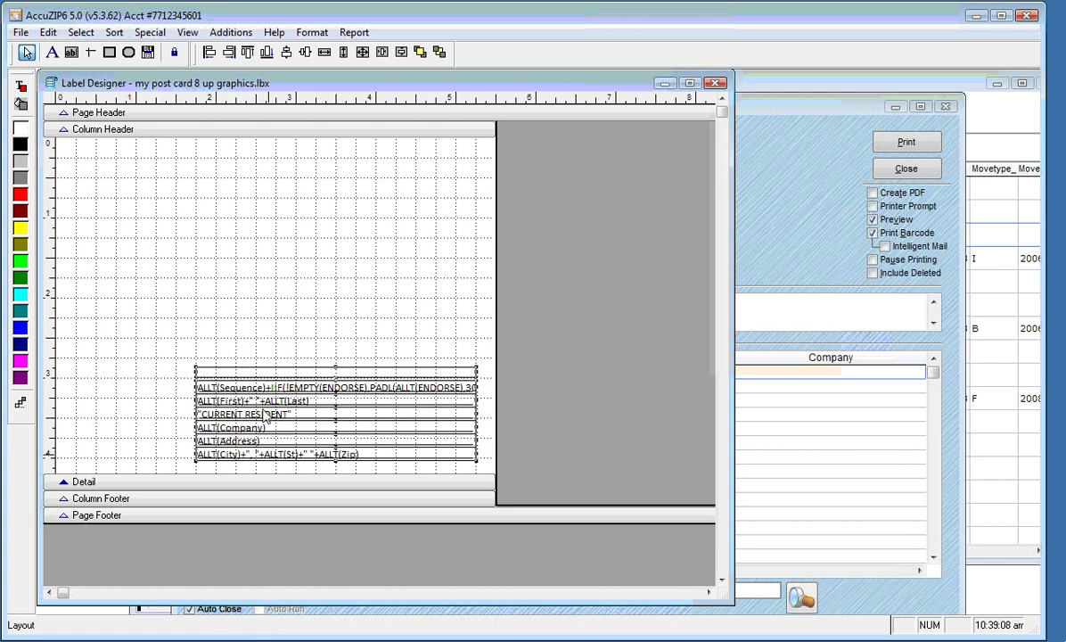
{"action": "left_click", "coordinate": [214, 249]}
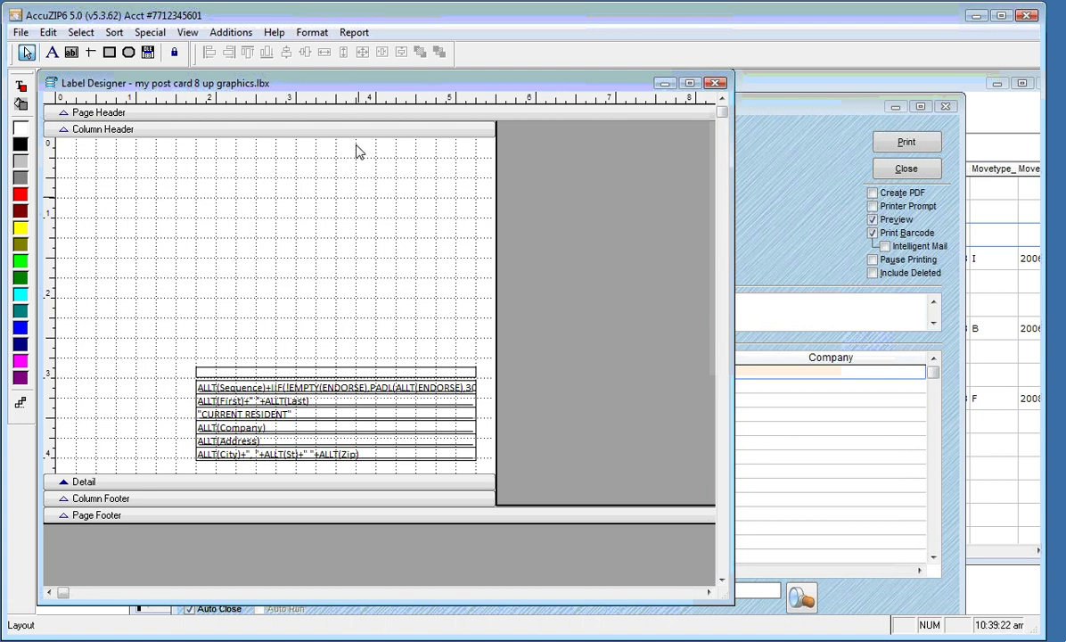
Set the label's default font to Calibri through Report > Default Font
{"action": "left_click", "coordinate": [353, 36]}
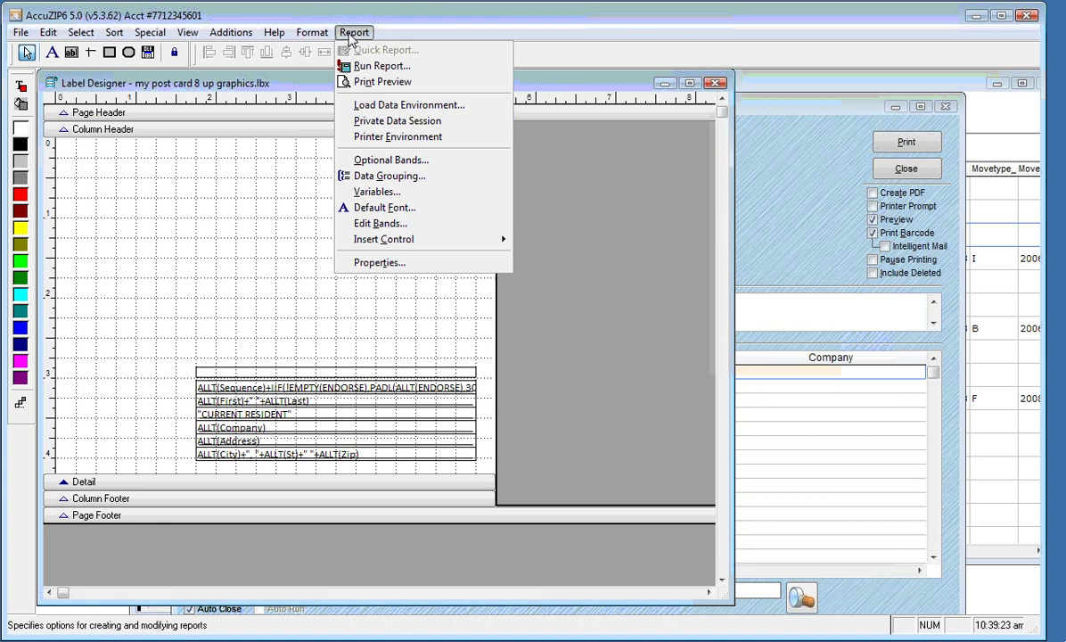
{"action": "left_click", "coordinate": [420, 210]}
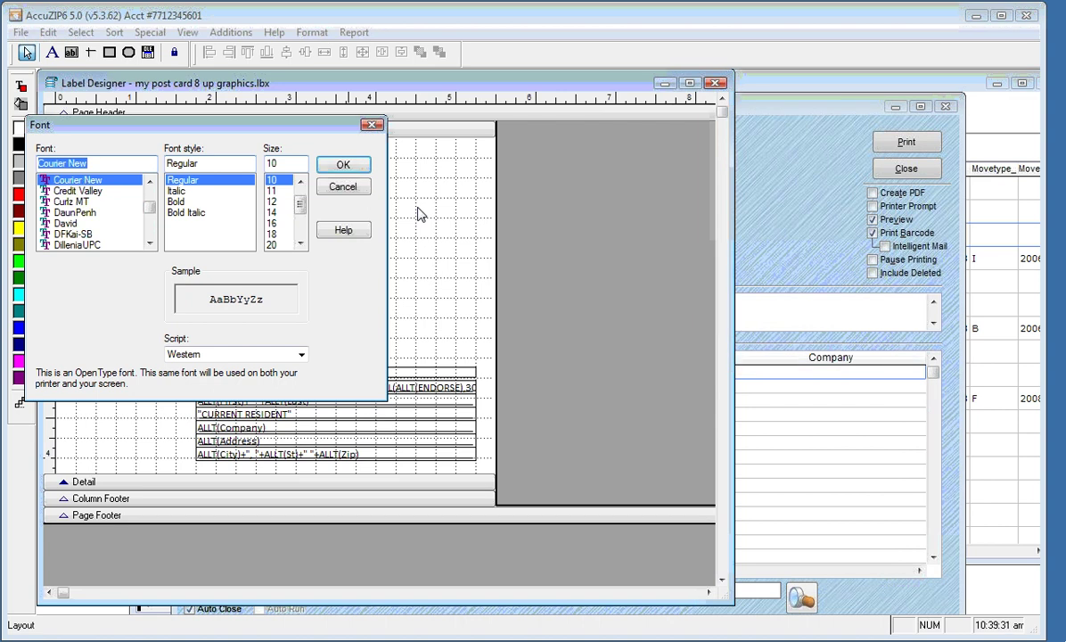
{"action": "type", "text": "cal"}
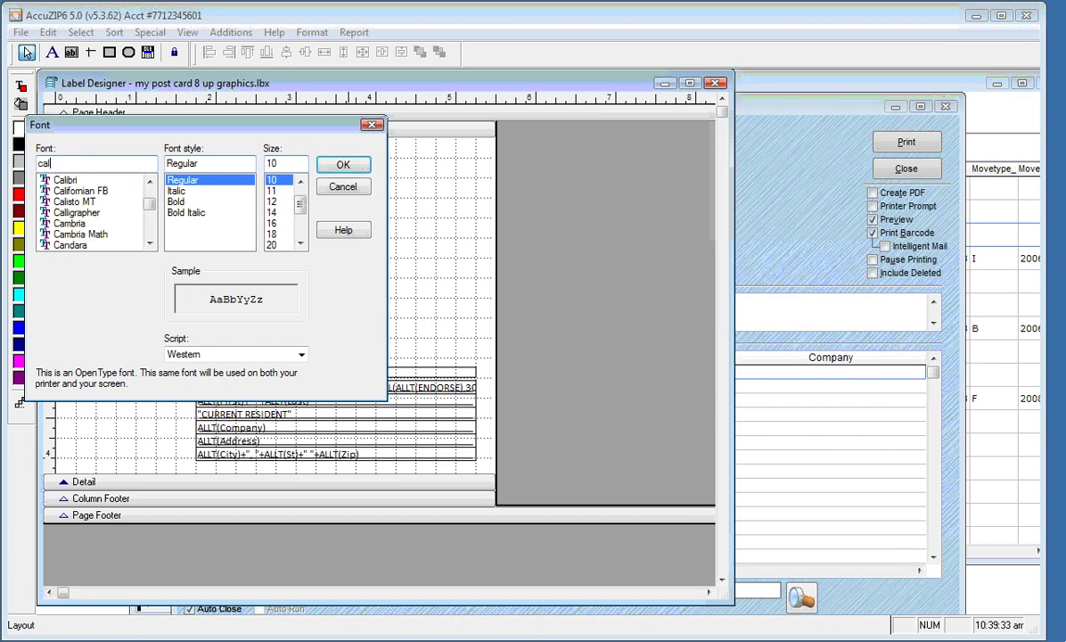
{"action": "left_click", "coordinate": [105, 180]}
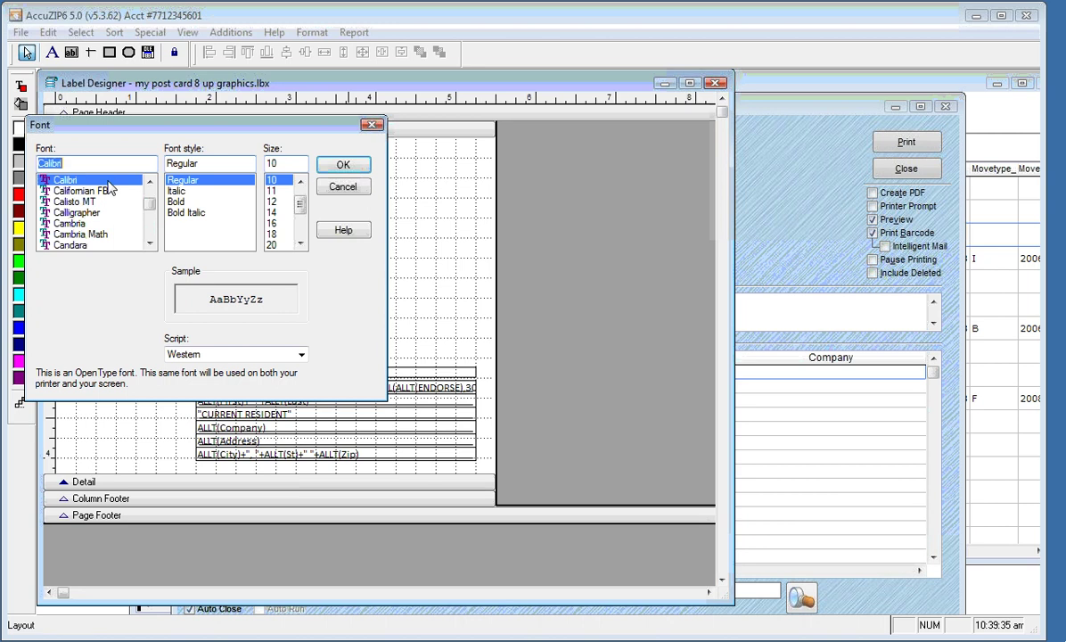
{"action": "left_click", "coordinate": [328, 171]}
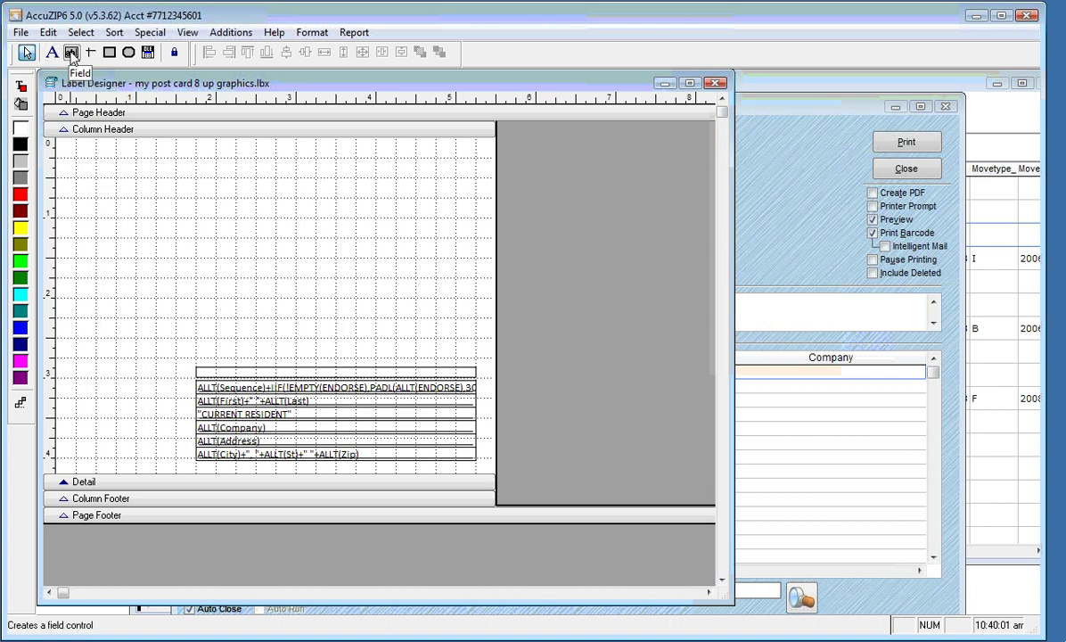
Draw a new field near the label's top and set its expression to Reps.first
{"action": "left_click", "coordinate": [72, 54]}
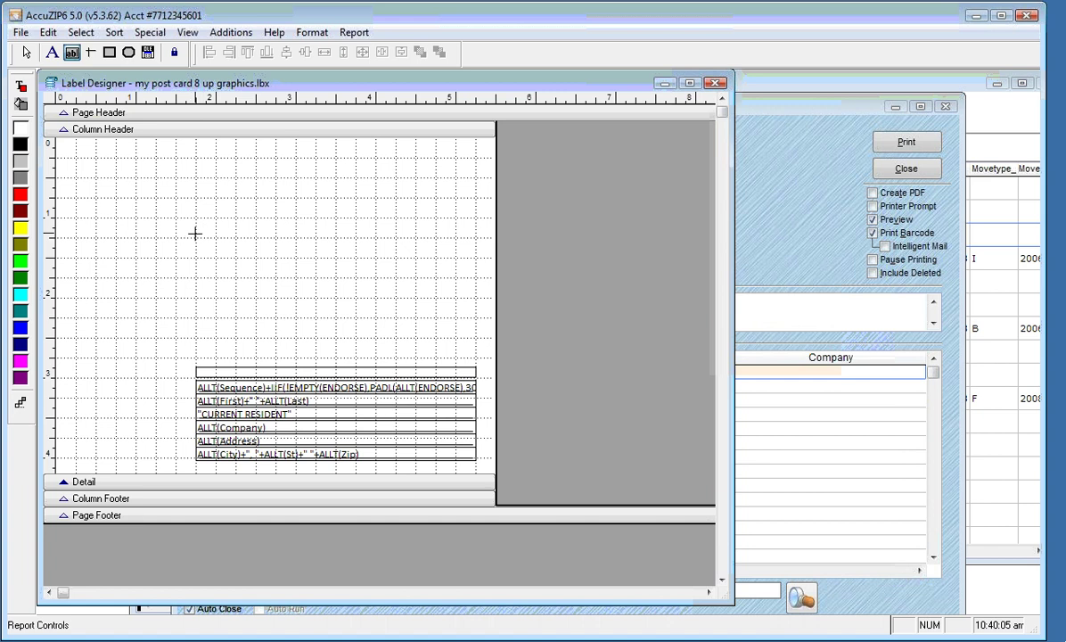
{"action": "left_click_drag", "start_coordinate": [196, 237], "coordinate": [412, 249]}
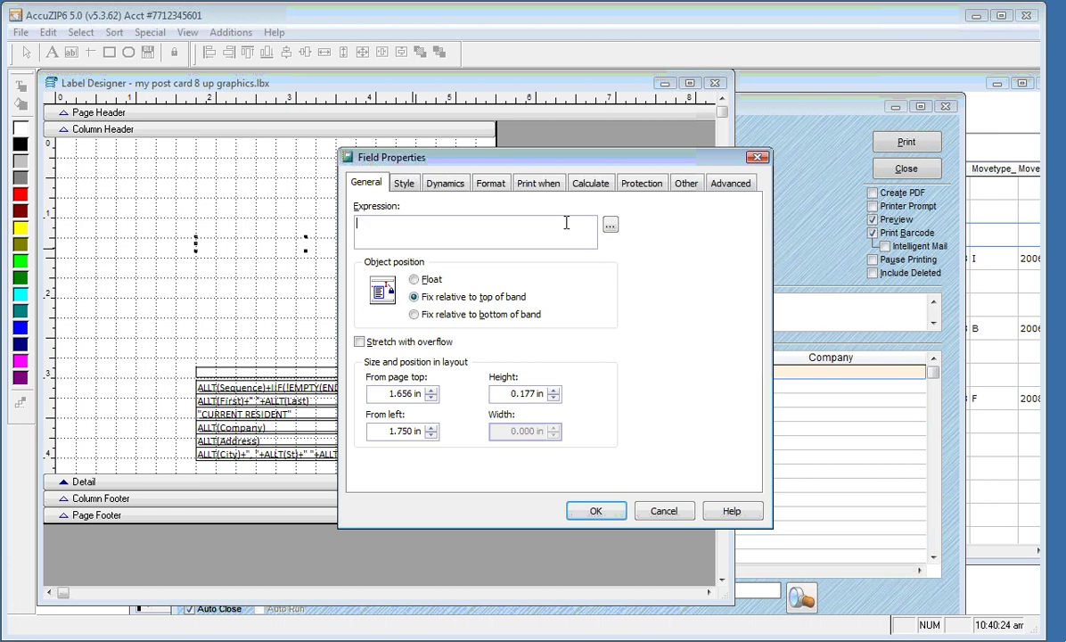
{"action": "left_click", "coordinate": [610, 228]}
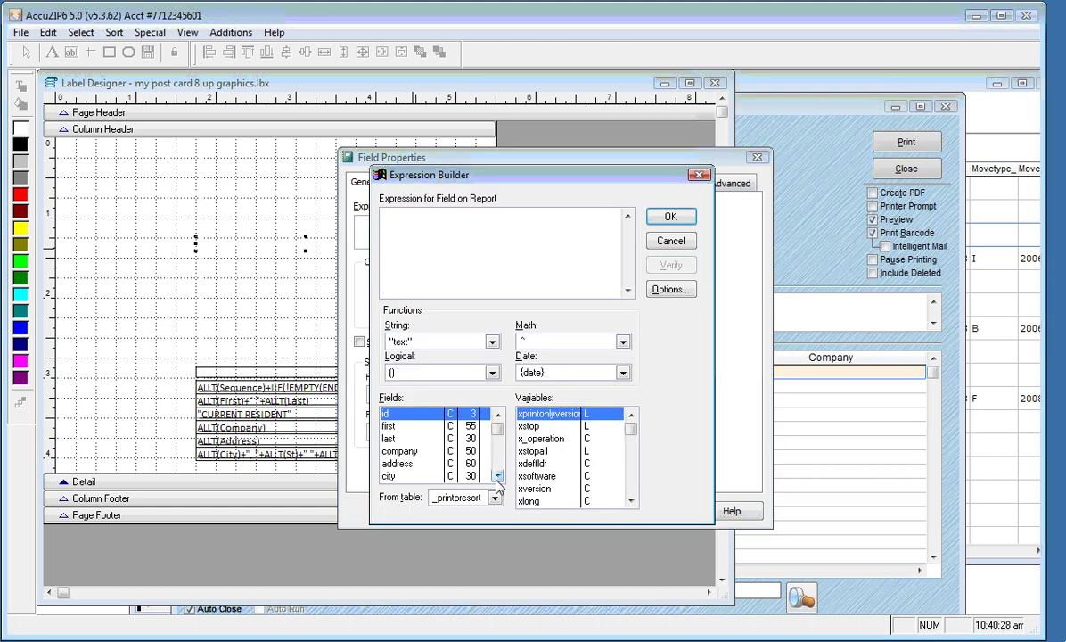
{"action": "left_click", "coordinate": [417, 437]}
{"action": "left_click", "coordinate": [397, 426]}
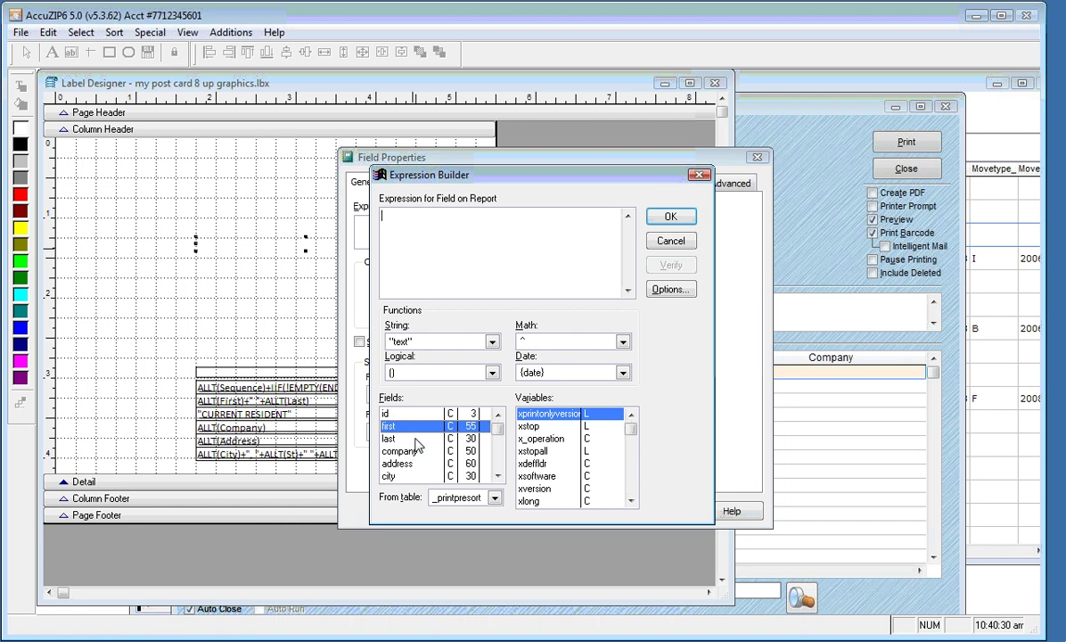
{"action": "left_click", "coordinate": [414, 452]}
{"action": "left_click", "coordinate": [412, 464]}
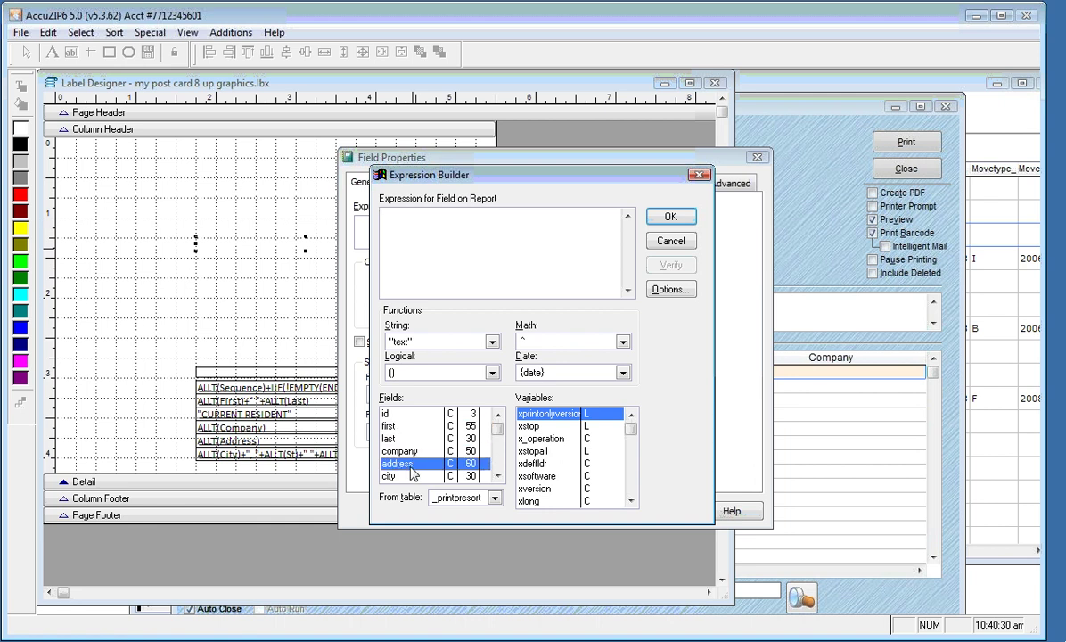
{"action": "left_click", "coordinate": [496, 499]}
{"action": "left_click", "coordinate": [443, 551]}
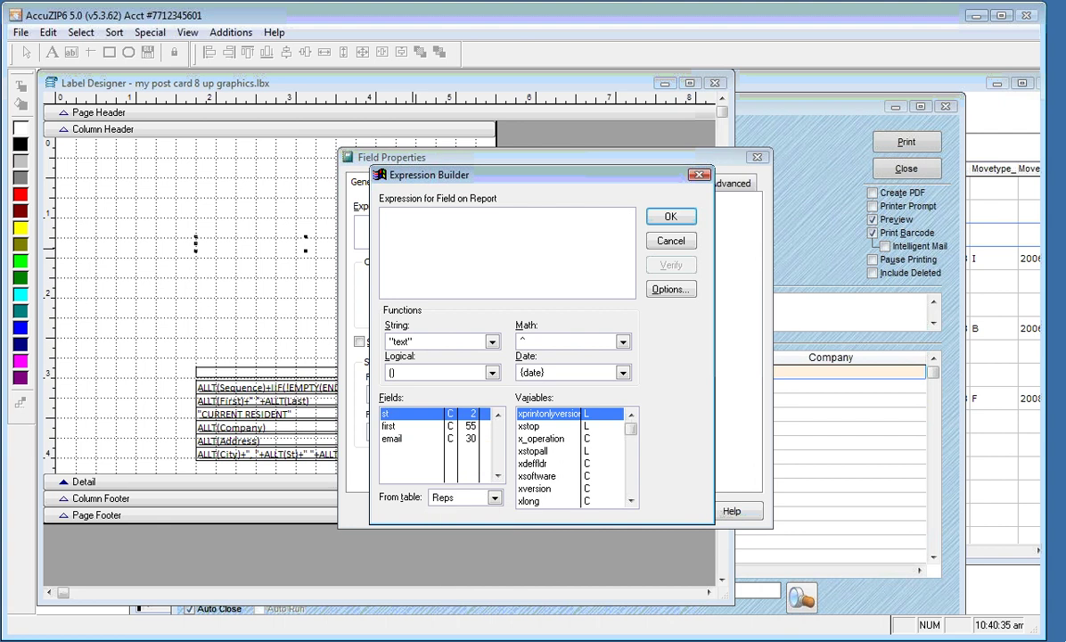
{"action": "left_click", "coordinate": [398, 428]}
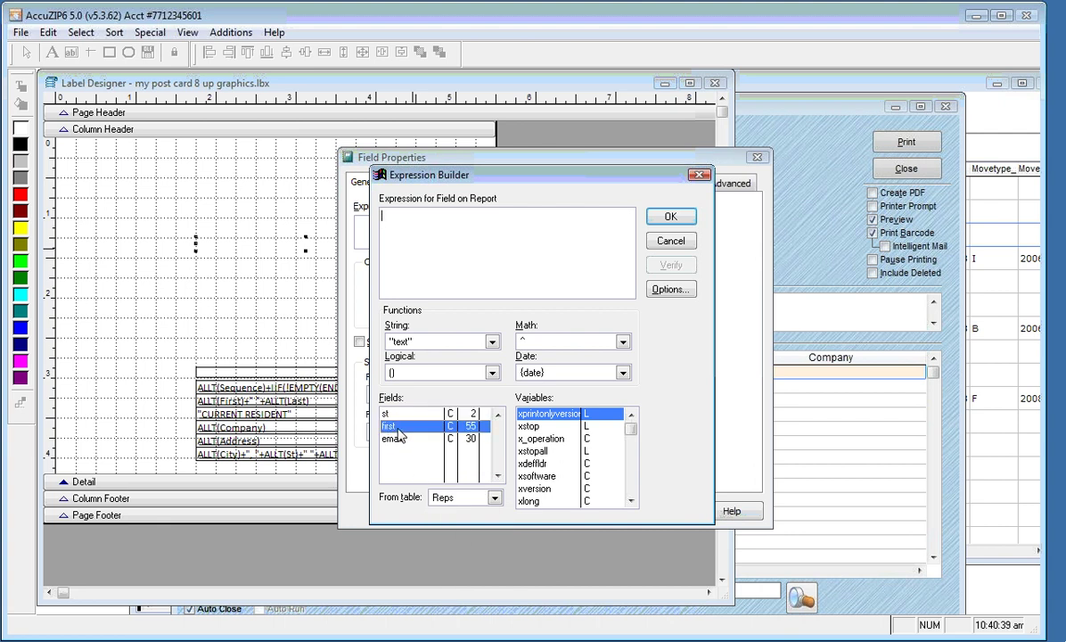
{"action": "double_click", "coordinate": [398, 430]}
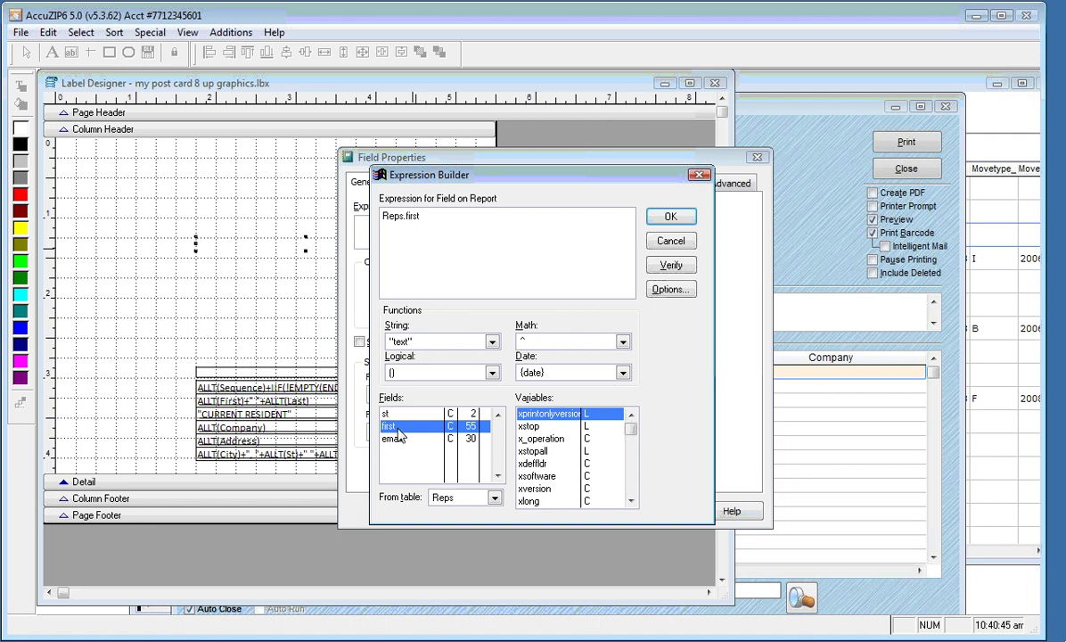
Append a semicolon and Reps.email so the expression reads Reps.first; Reps.email
{"action": "left_click_drag", "start_coordinate": [421, 217], "coordinate": [362, 216]}
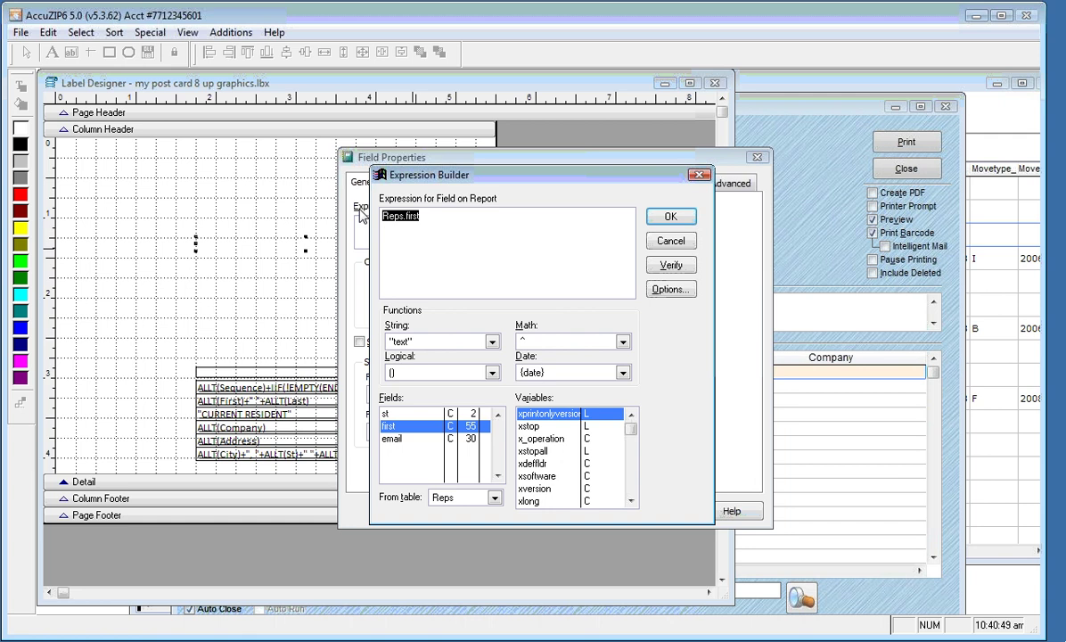
{"action": "left_click", "coordinate": [439, 215]}
{"action": "type", "text": ";"}
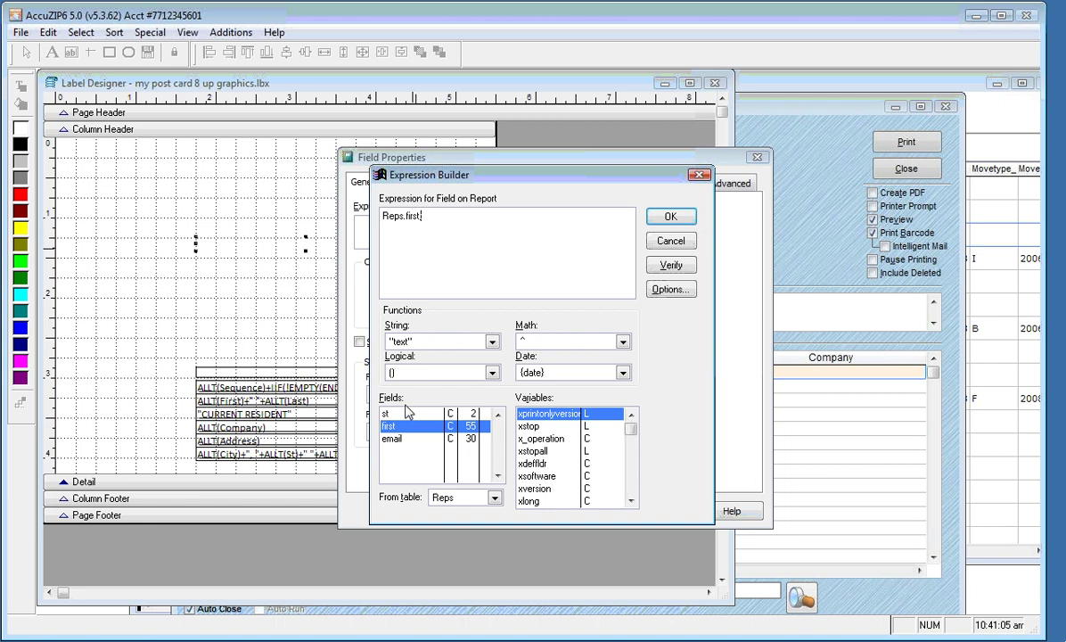
{"action": "double_click", "coordinate": [399, 440]}
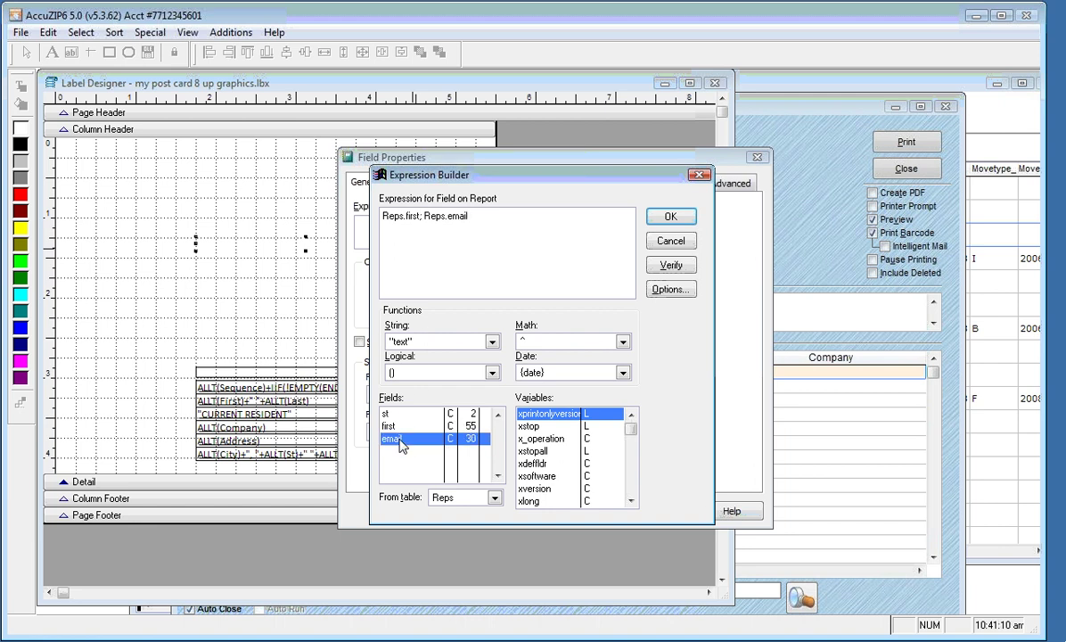
{"action": "left_click", "coordinate": [660, 220]}
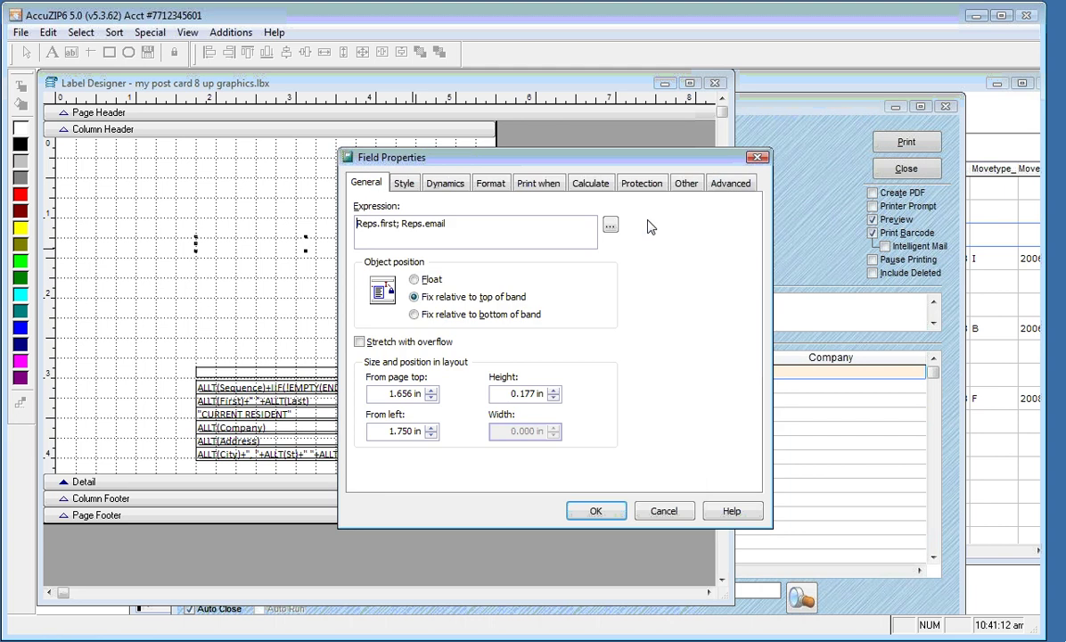
Widen the Reps.first; Reps.email field to fit both lines and move it to the label's top-left
{"action": "left_click", "coordinate": [595, 510]}
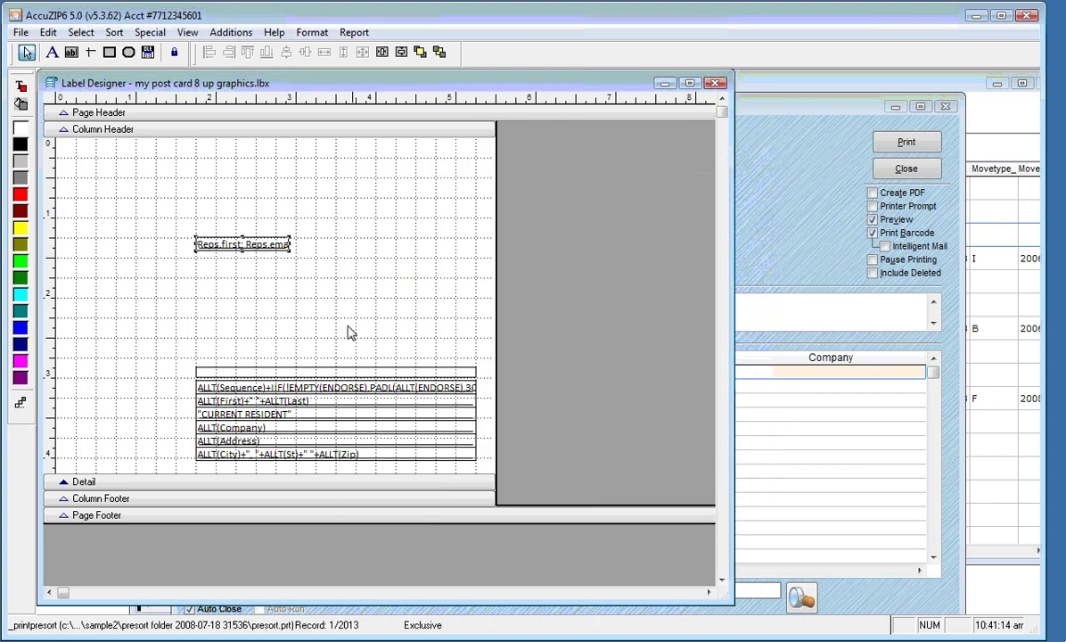
{"action": "left_click_drag", "start_coordinate": [291, 245], "coordinate": [407, 248]}
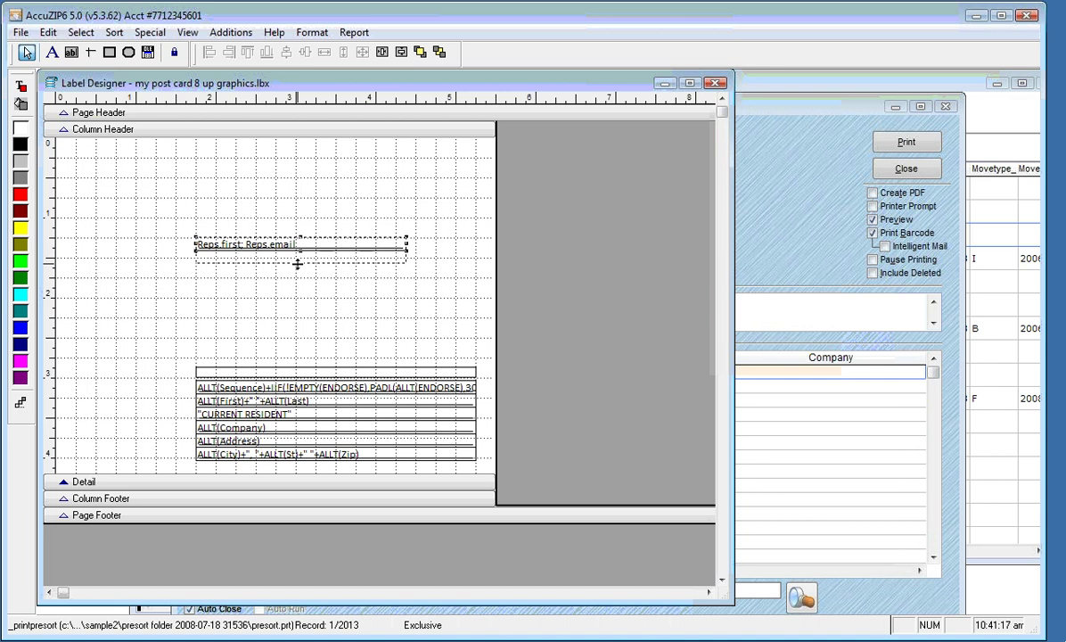
{"action": "left_click_drag", "start_coordinate": [298, 264], "coordinate": [298, 265]}
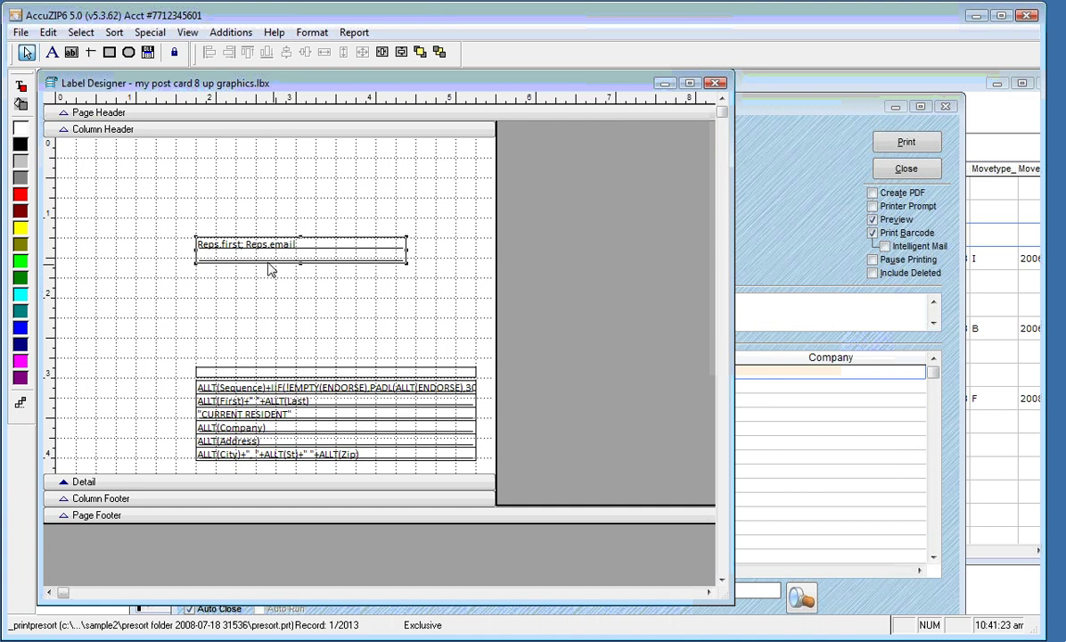
{"action": "left_click_drag", "start_coordinate": [242, 242], "coordinate": [156, 205]}
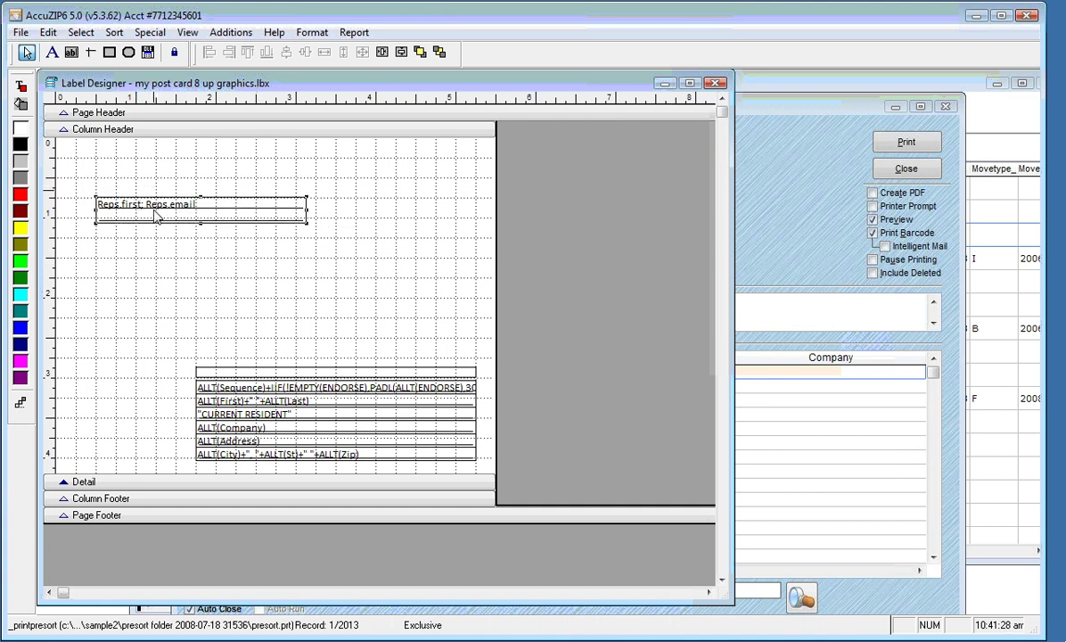
{"action": "right_click", "coordinate": [206, 277]}
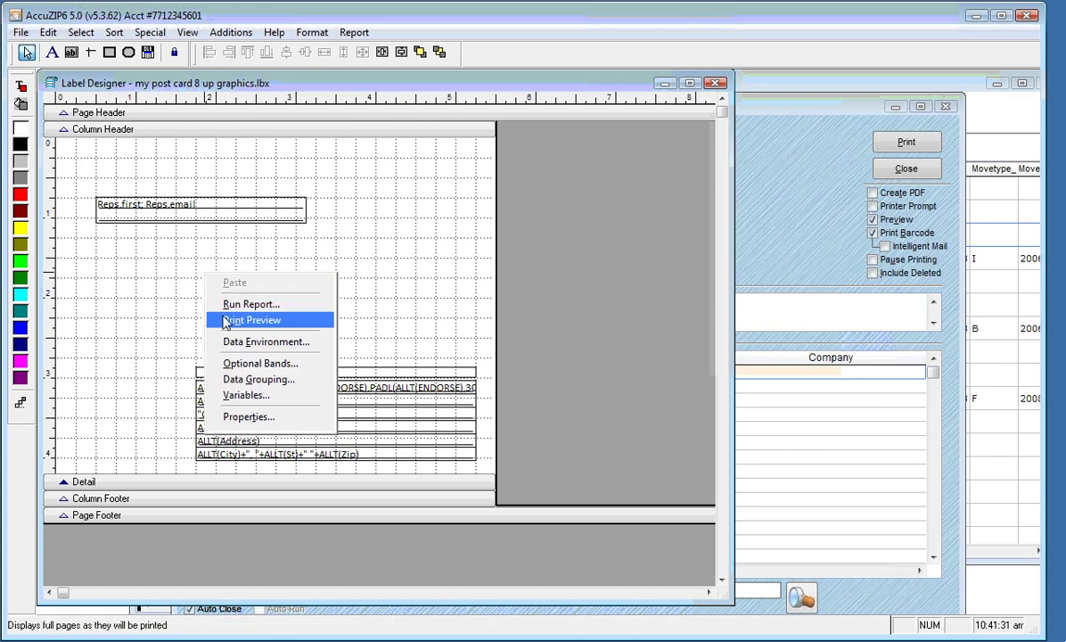
{"action": "left_click", "coordinate": [226, 322]}
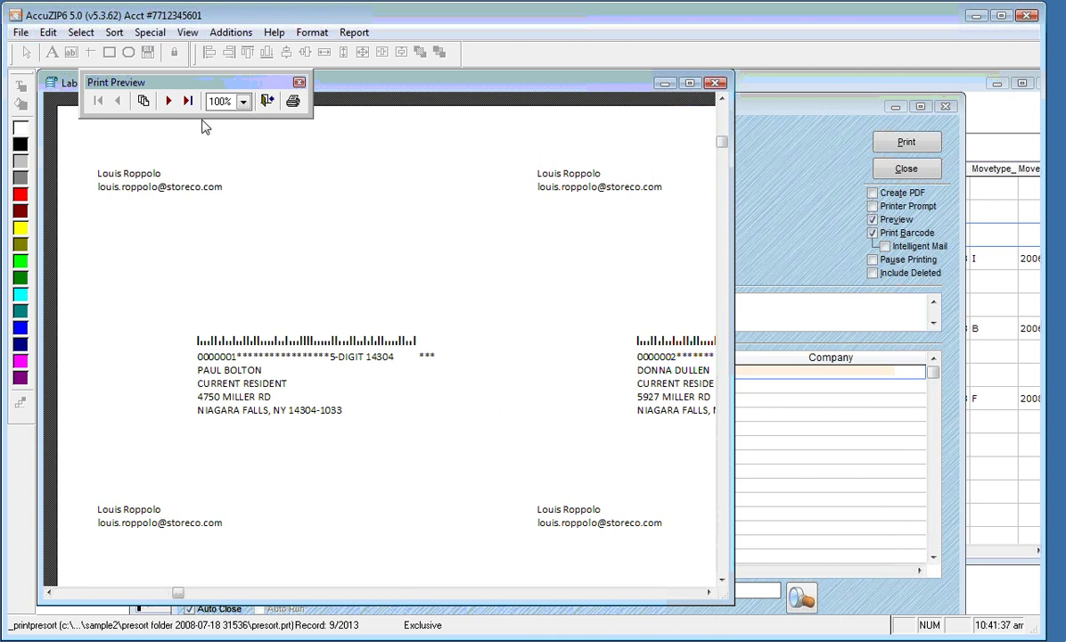
{"action": "left_click", "coordinate": [267, 101]}
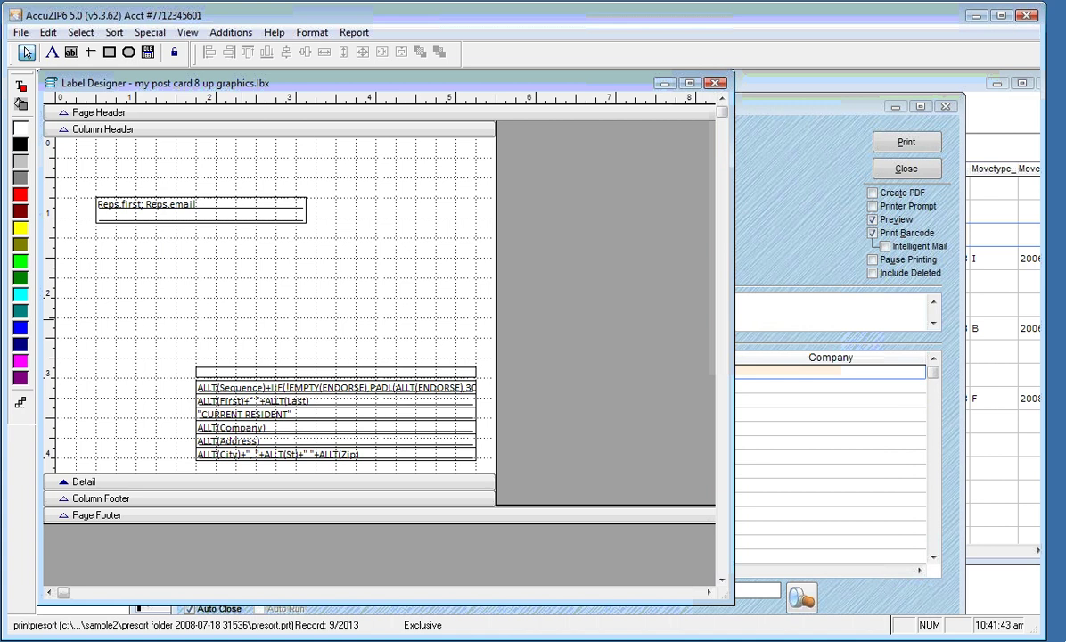
Draw a new field below the rep details bound to Maps.phone1
{"action": "left_click", "coordinate": [71, 52]}
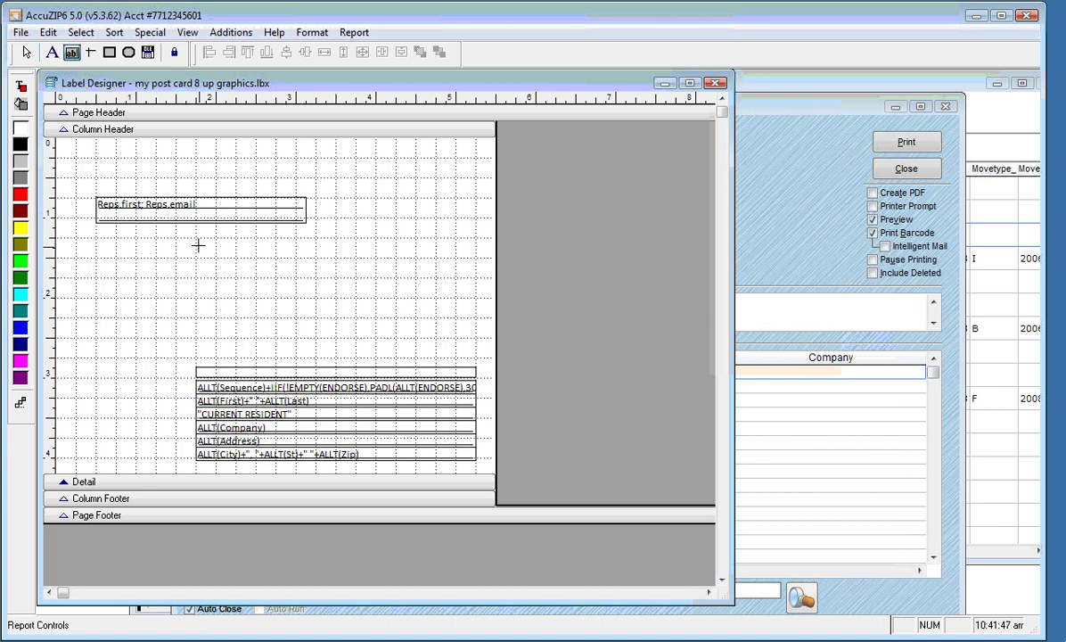
{"action": "left_click_drag", "start_coordinate": [196, 248], "coordinate": [415, 256]}
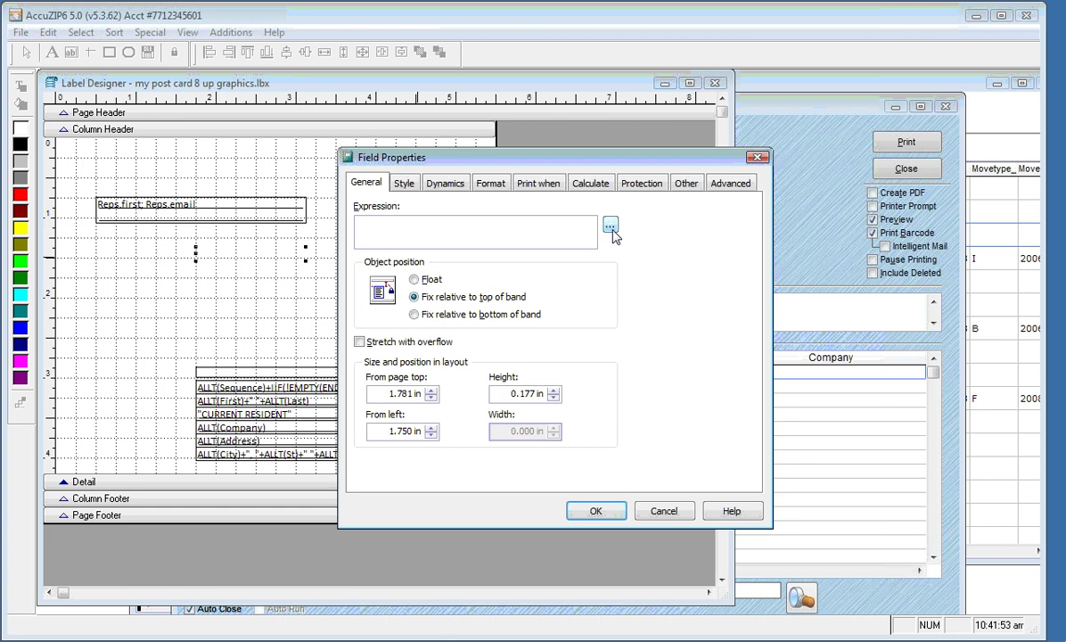
{"action": "left_click", "coordinate": [610, 227]}
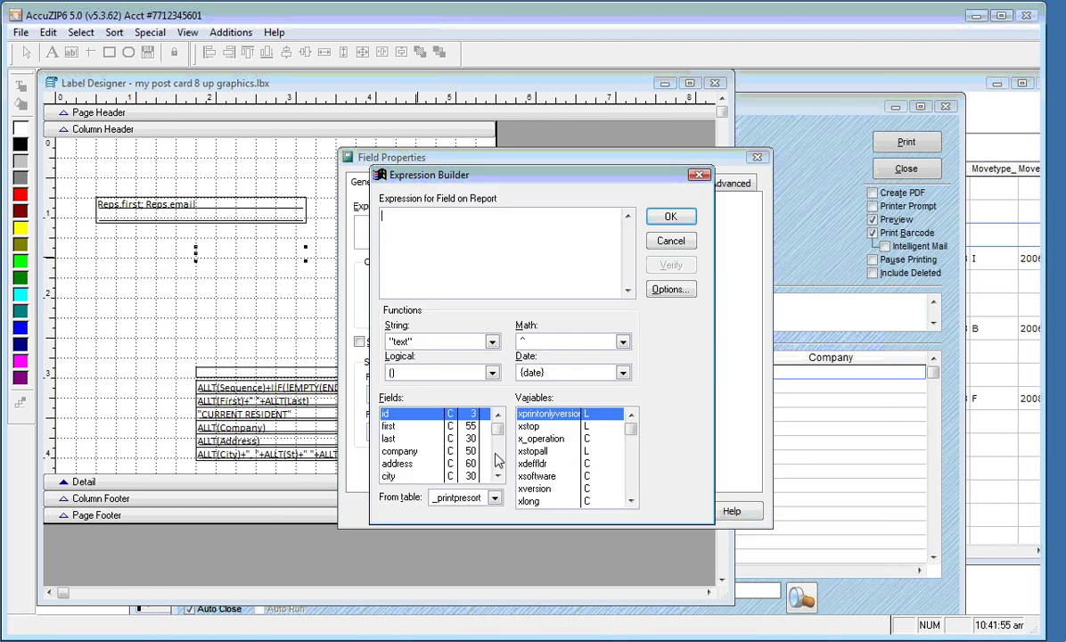
{"action": "left_click", "coordinate": [494, 498]}
{"action": "left_click", "coordinate": [453, 539]}
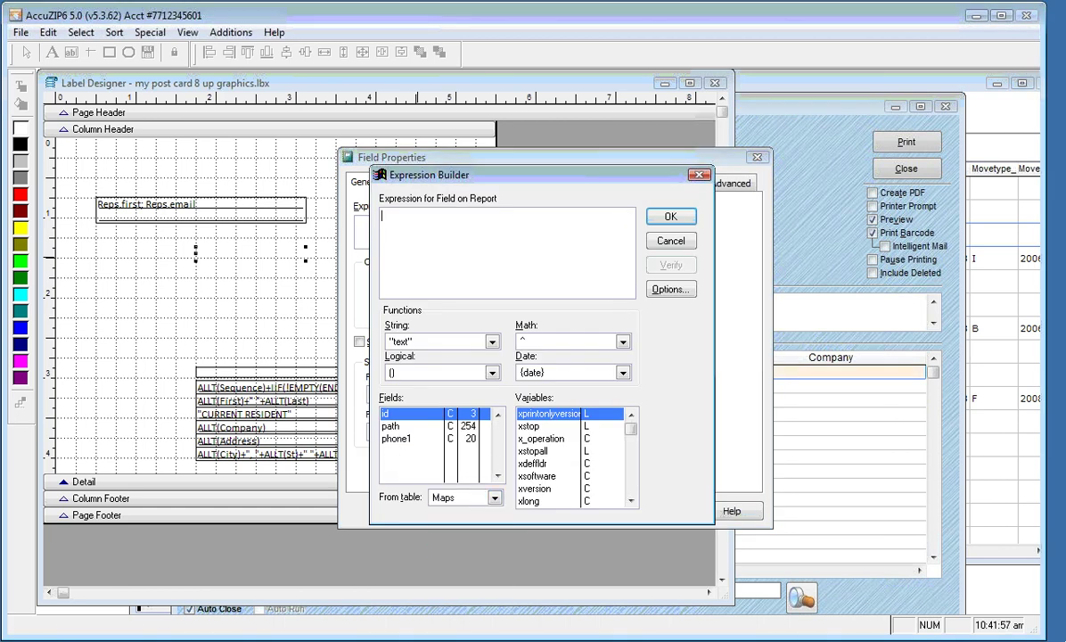
{"action": "left_click", "coordinate": [409, 442]}
{"action": "double_click", "coordinate": [408, 443]}
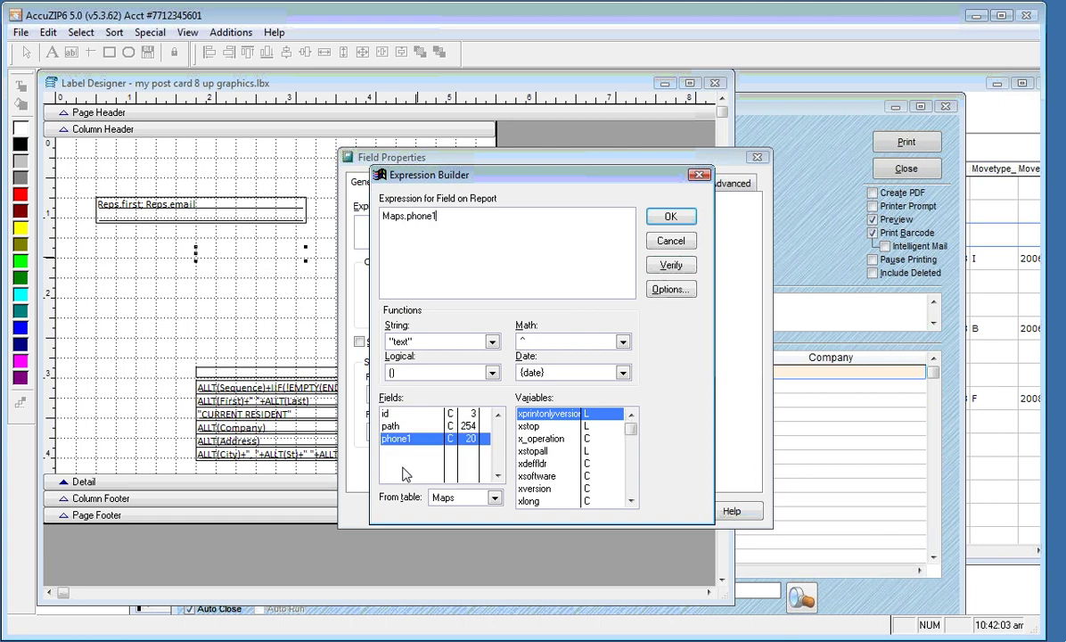
{"action": "left_click", "coordinate": [670, 217]}
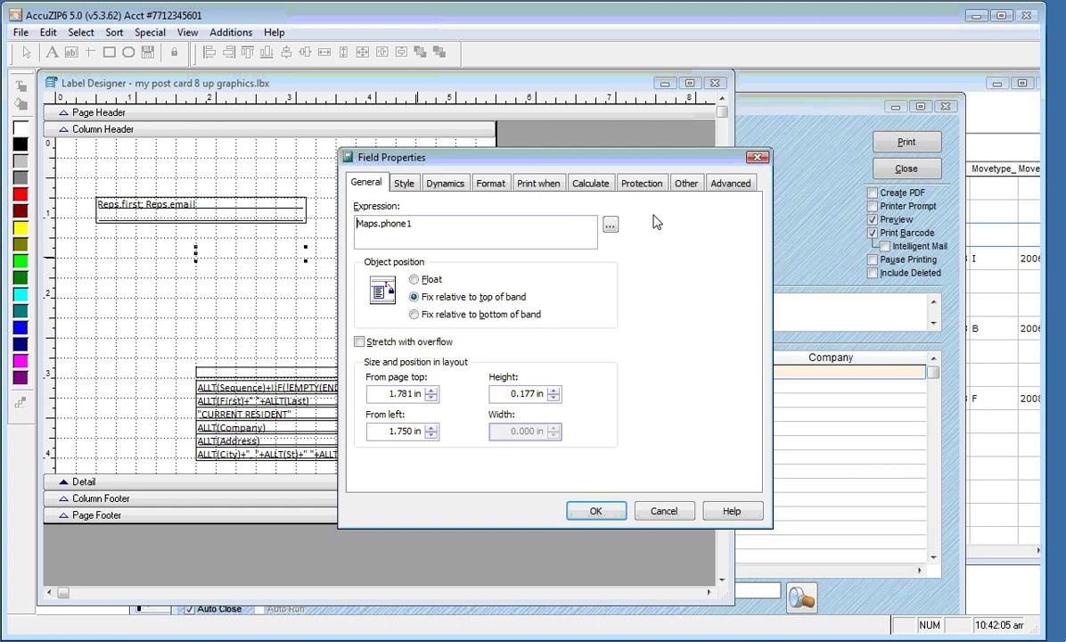
{"action": "left_click", "coordinate": [596, 510]}
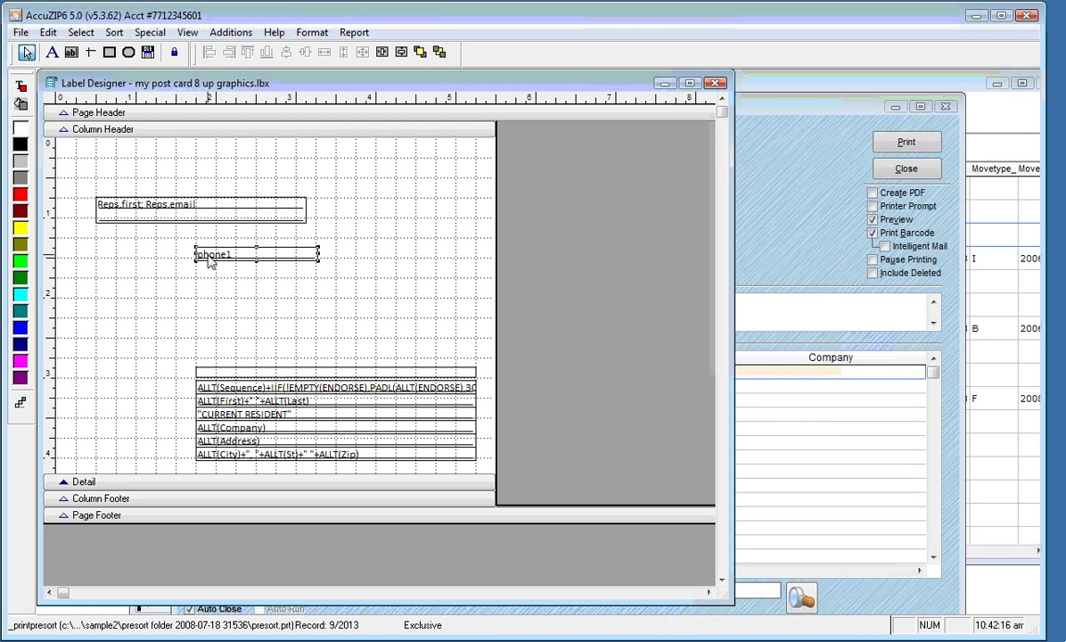
Prefix the phone field's expression so it reads "Phone: "+Maps.phone1
{"action": "double_click", "coordinate": [210, 259]}
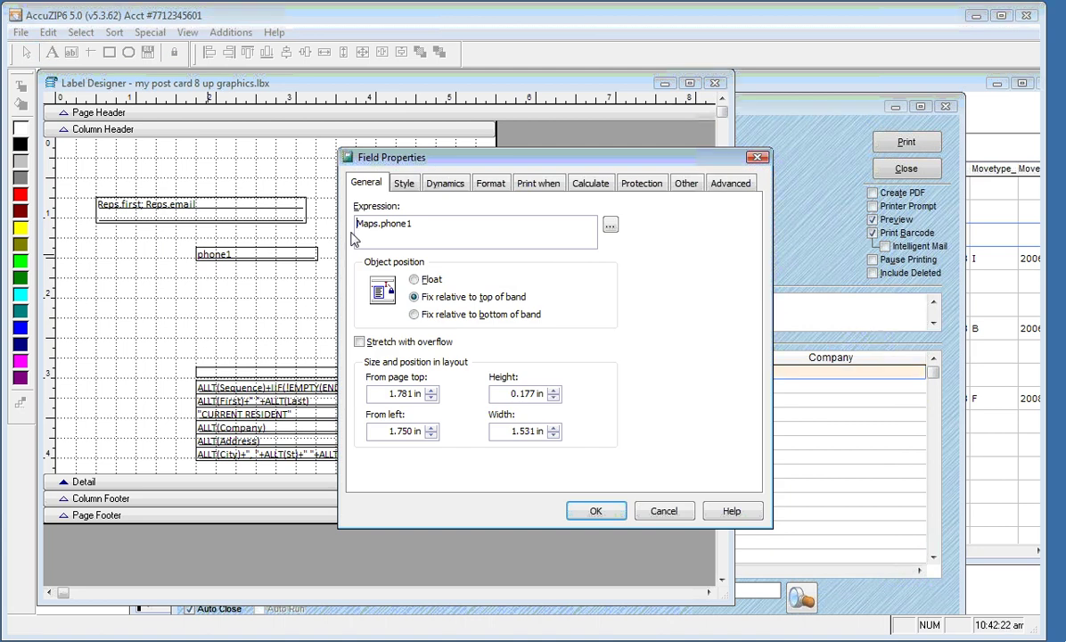
{"action": "left_click", "coordinate": [357, 223]}
{"action": "type", "text": "\"Phone:"}
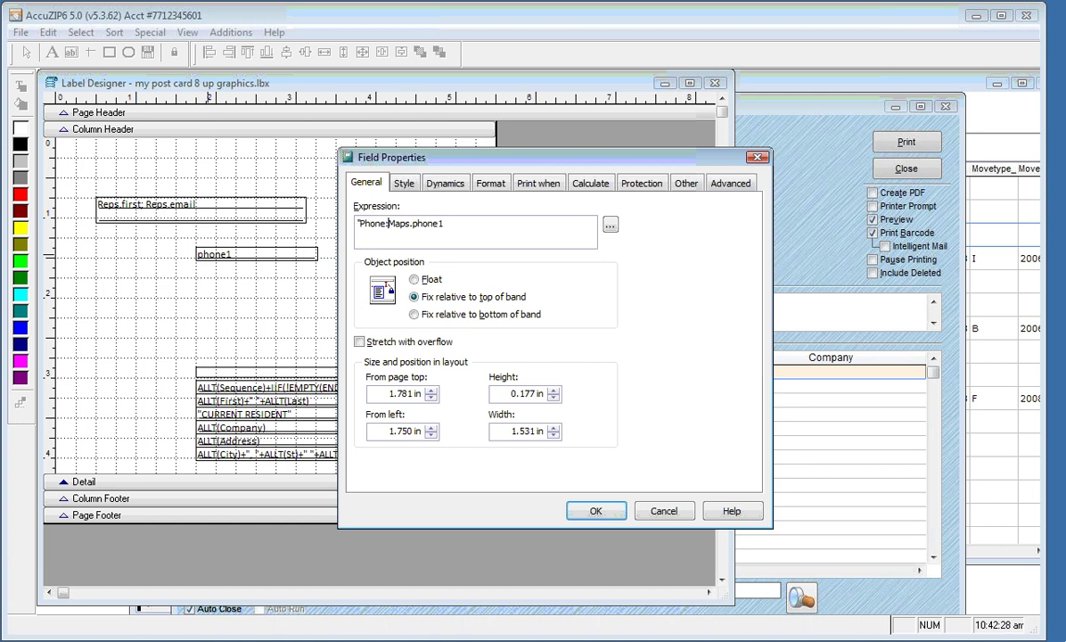
{"action": "type", "text": " \"+"}
{"action": "left_click_drag", "start_coordinate": [356, 223], "coordinate": [401, 224]}
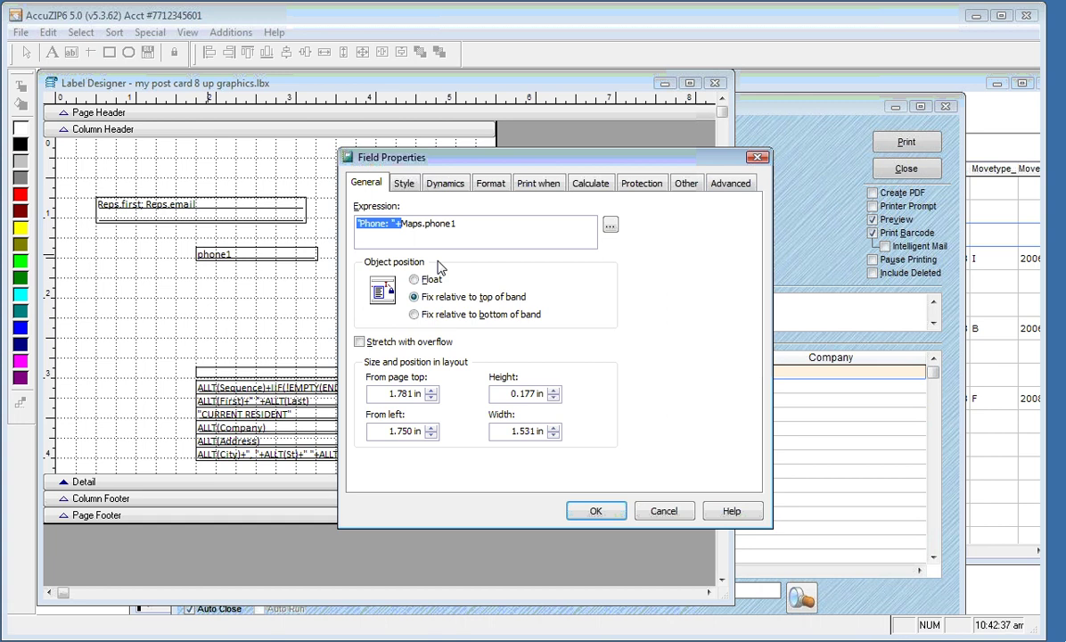
{"action": "left_click", "coordinate": [592, 512]}
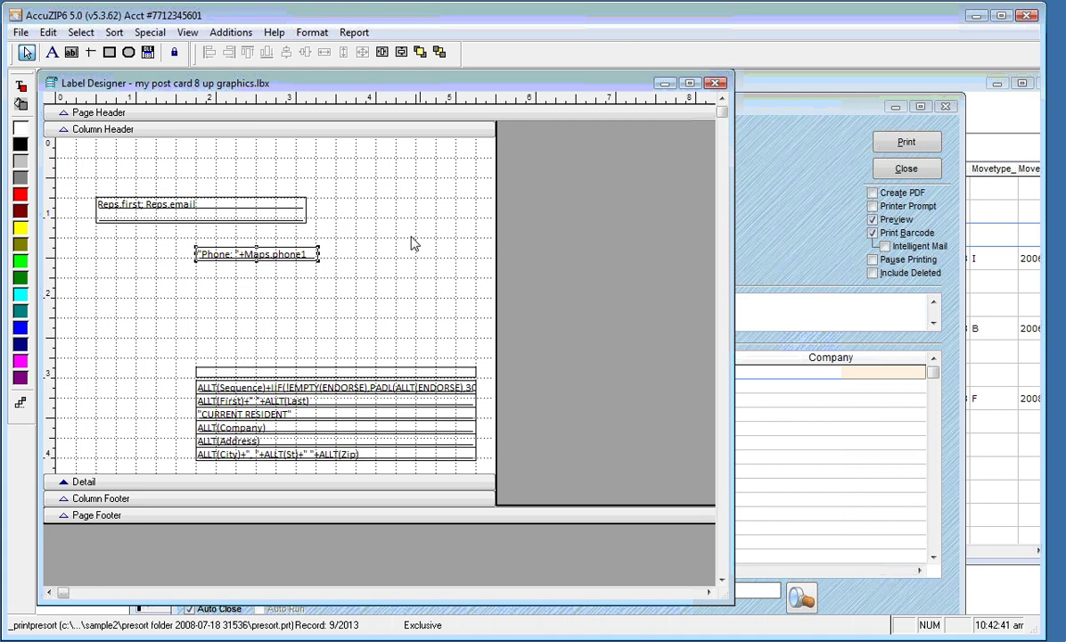
{"action": "right_click", "coordinate": [382, 212]}
{"action": "left_click", "coordinate": [403, 264]}
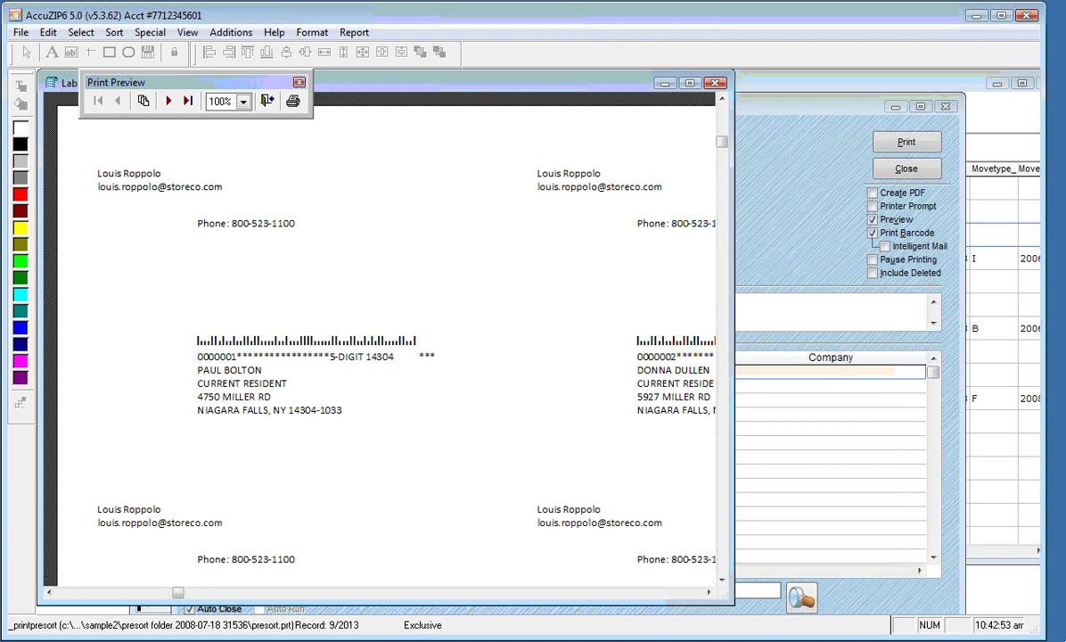
{"action": "left_click", "coordinate": [267, 102]}
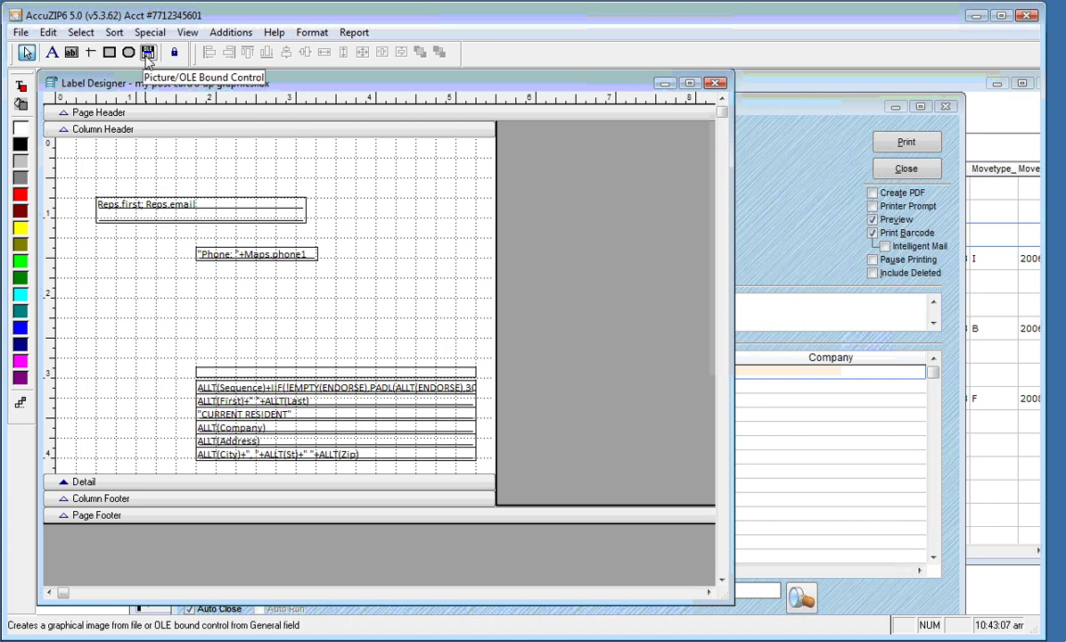
Draw a picture area below the phone field with its source expression set to Maps.path
{"action": "left_click", "coordinate": [147, 54]}
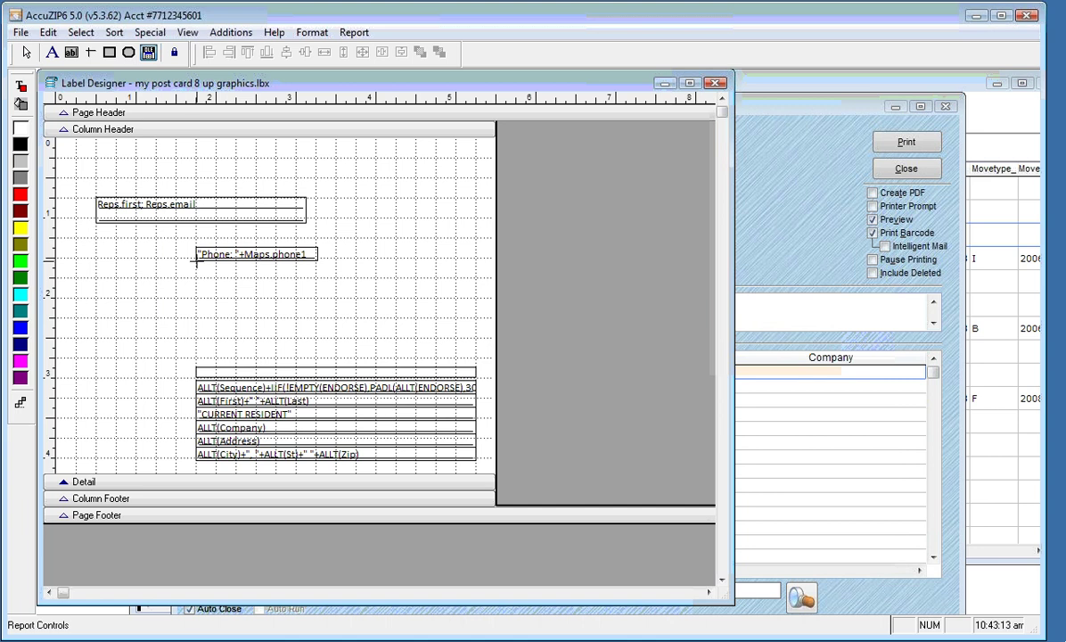
{"action": "left_click_drag", "start_coordinate": [196, 268], "coordinate": [416, 357]}
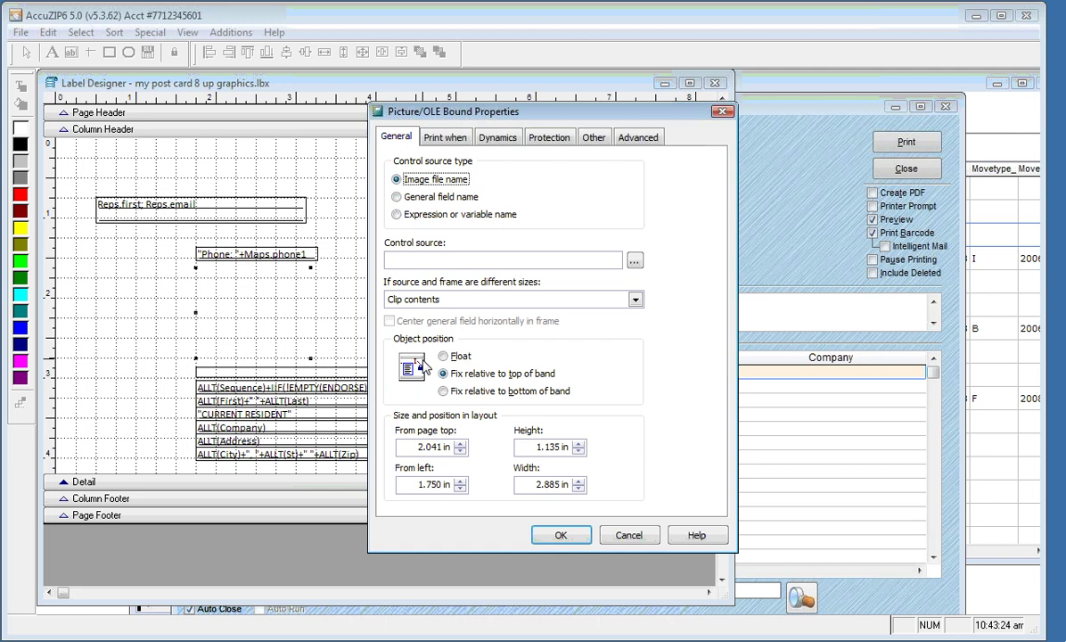
{"action": "left_click", "coordinate": [396, 216]}
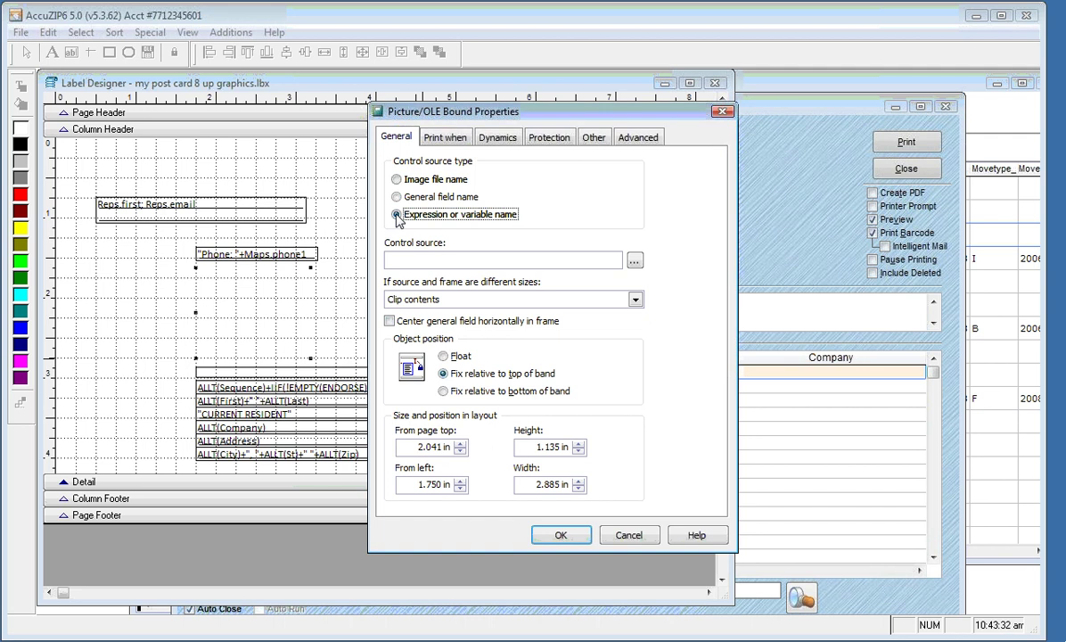
{"action": "left_click", "coordinate": [634, 262]}
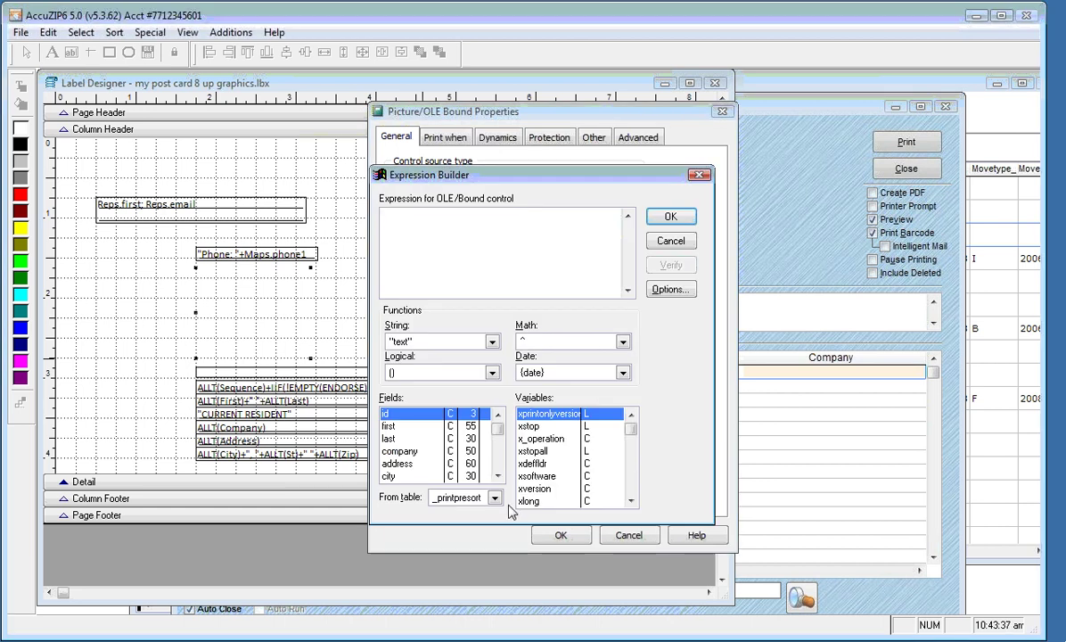
{"action": "left_click", "coordinate": [495, 498]}
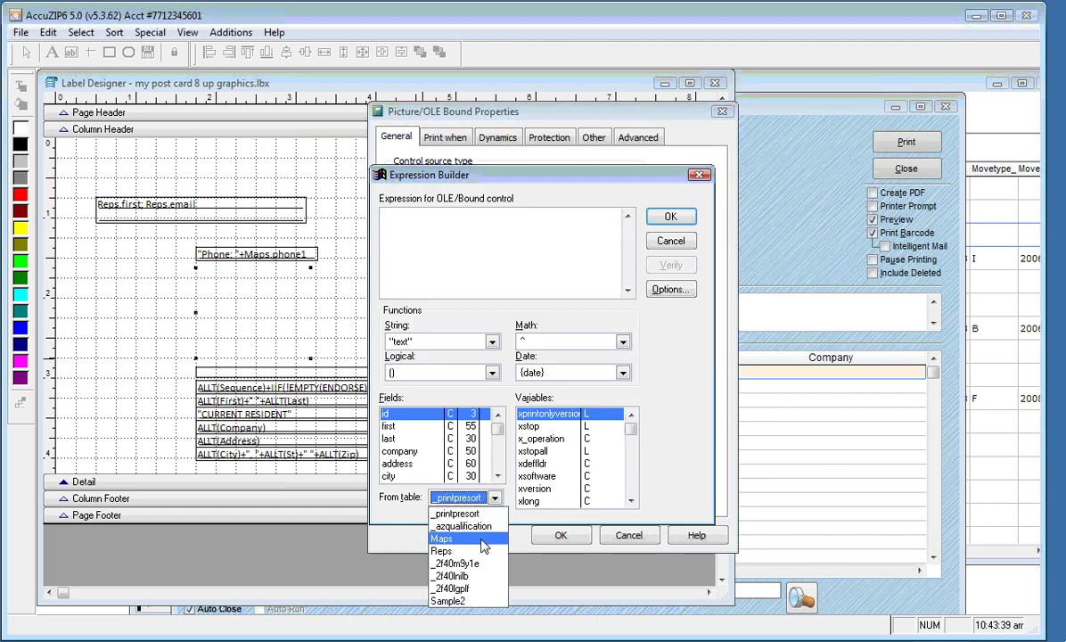
{"action": "left_click", "coordinate": [444, 538]}
{"action": "left_click", "coordinate": [410, 428]}
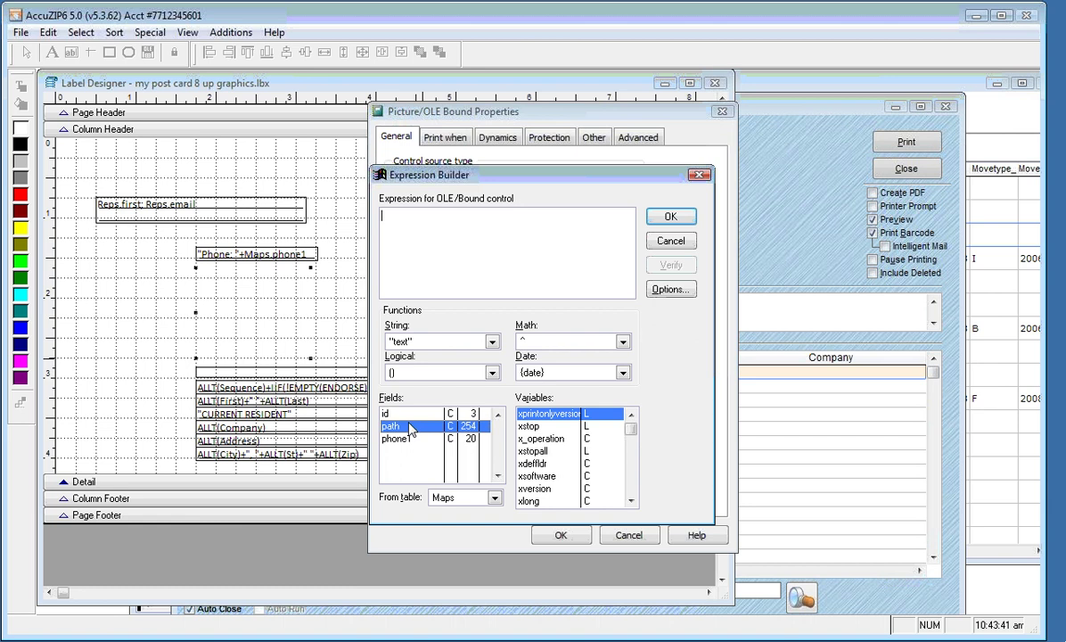
{"action": "double_click", "coordinate": [410, 428]}
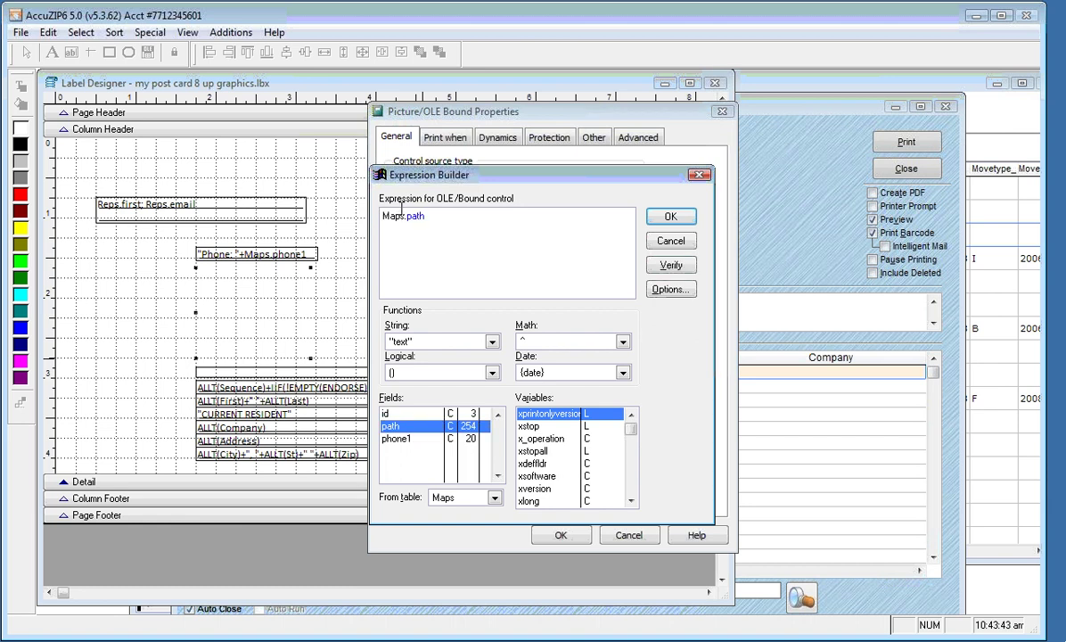
{"action": "left_click_drag", "start_coordinate": [588, 175], "coordinate": [718, 211]}
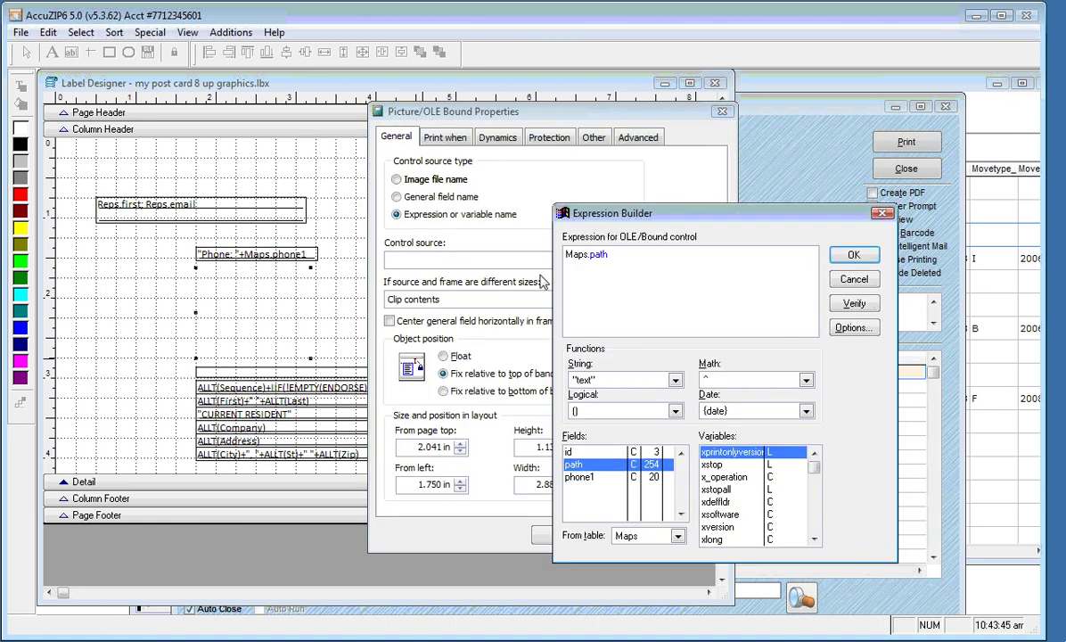
{"action": "left_click", "coordinate": [800, 252]}
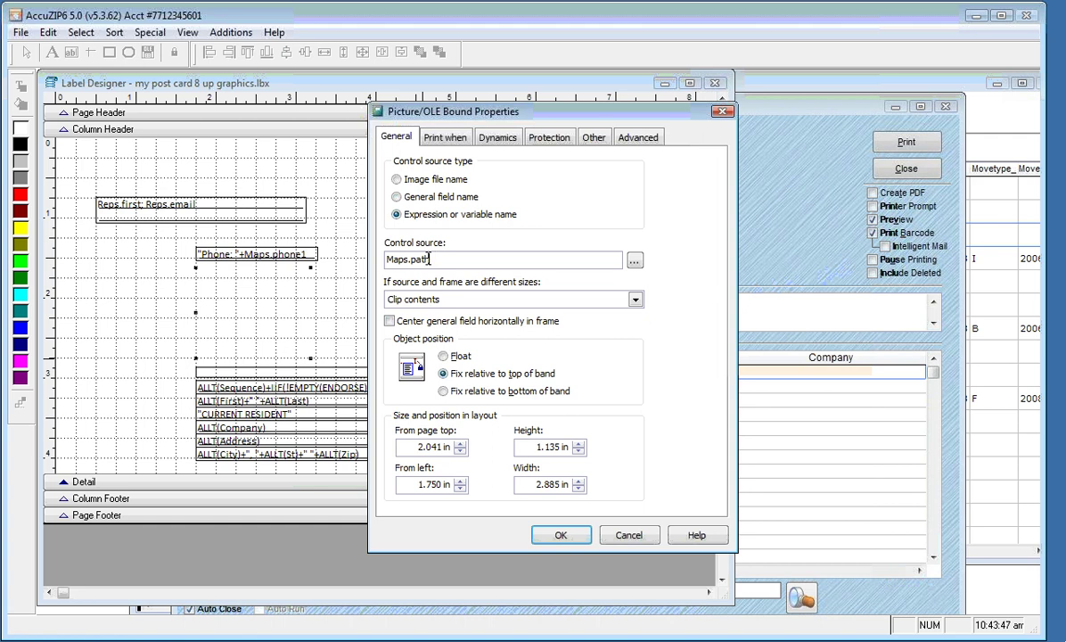
{"action": "left_click_drag", "start_coordinate": [432, 259], "coordinate": [385, 258]}
Set the picture to 'Scale contents, retain shape', apply it, and bring up the print preview
{"action": "left_click", "coordinate": [636, 299]}
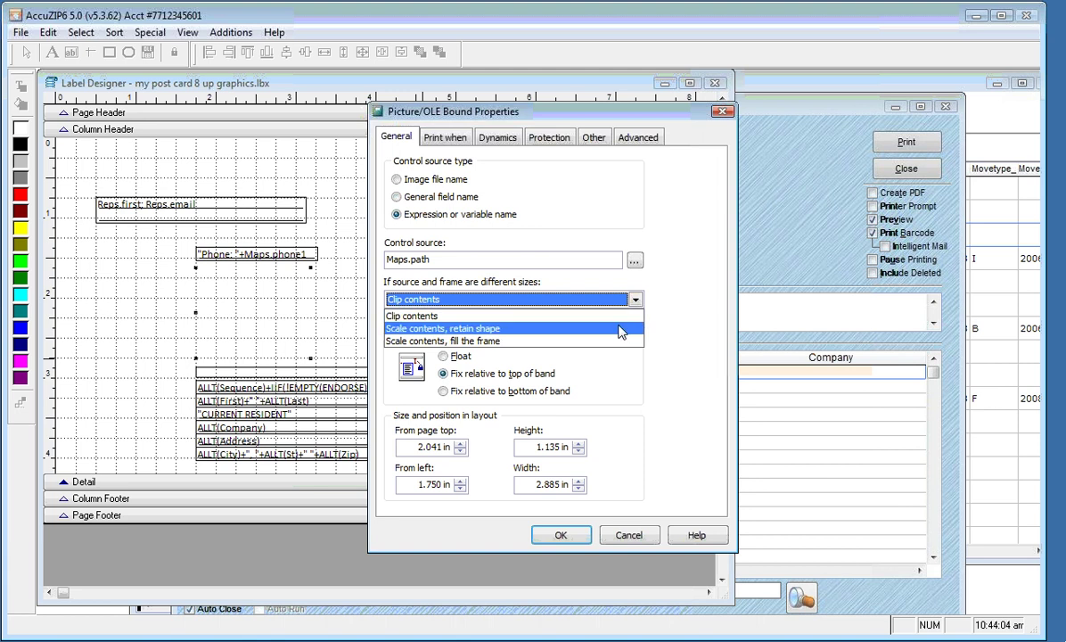
{"action": "left_click", "coordinate": [621, 330]}
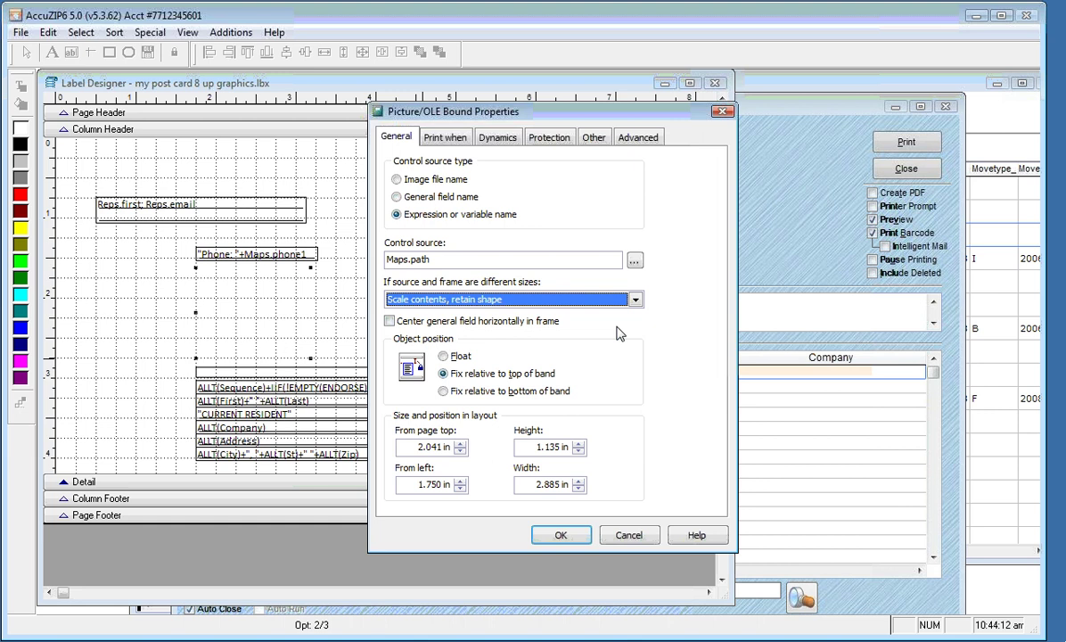
{"action": "left_click", "coordinate": [564, 536]}
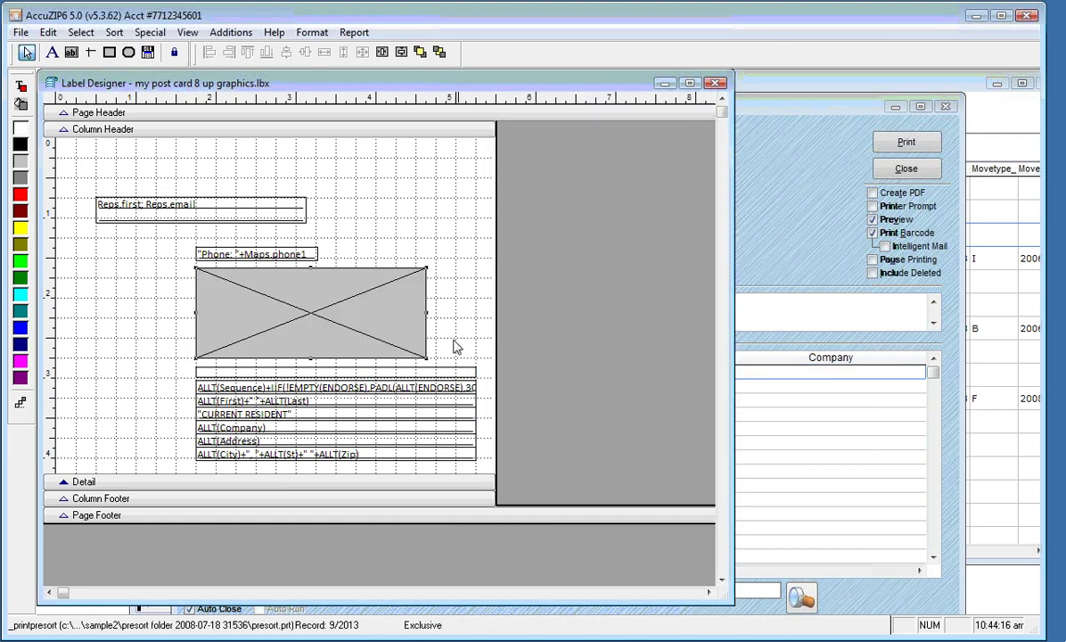
{"action": "right_click", "coordinate": [416, 236]}
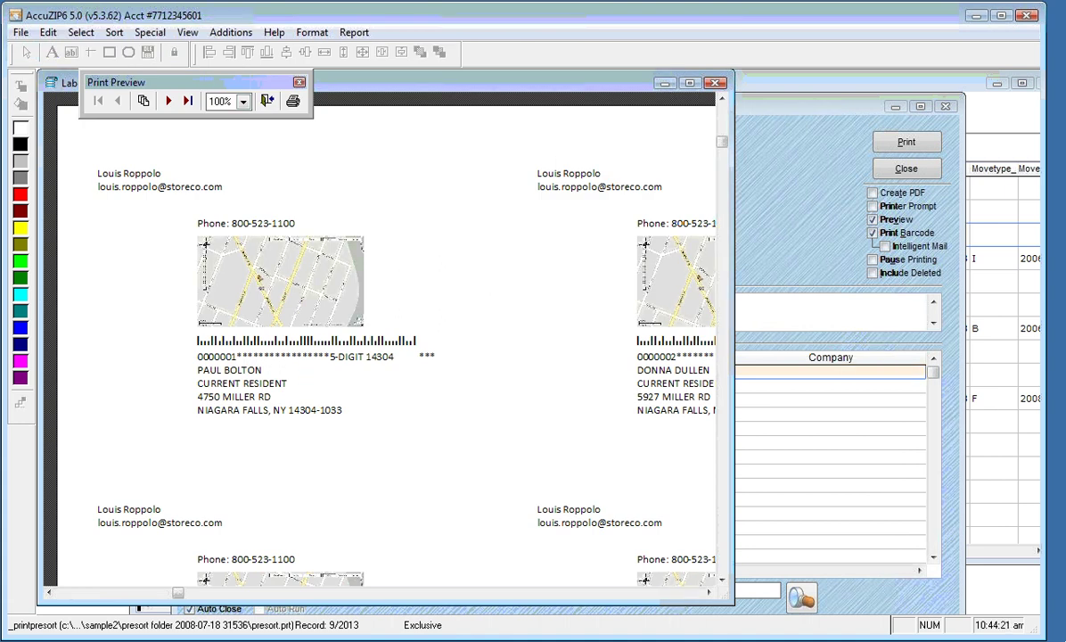
Close the print preview to get back to the postcard layout with the map picture frame
{"action": "left_click", "coordinate": [266, 100]}
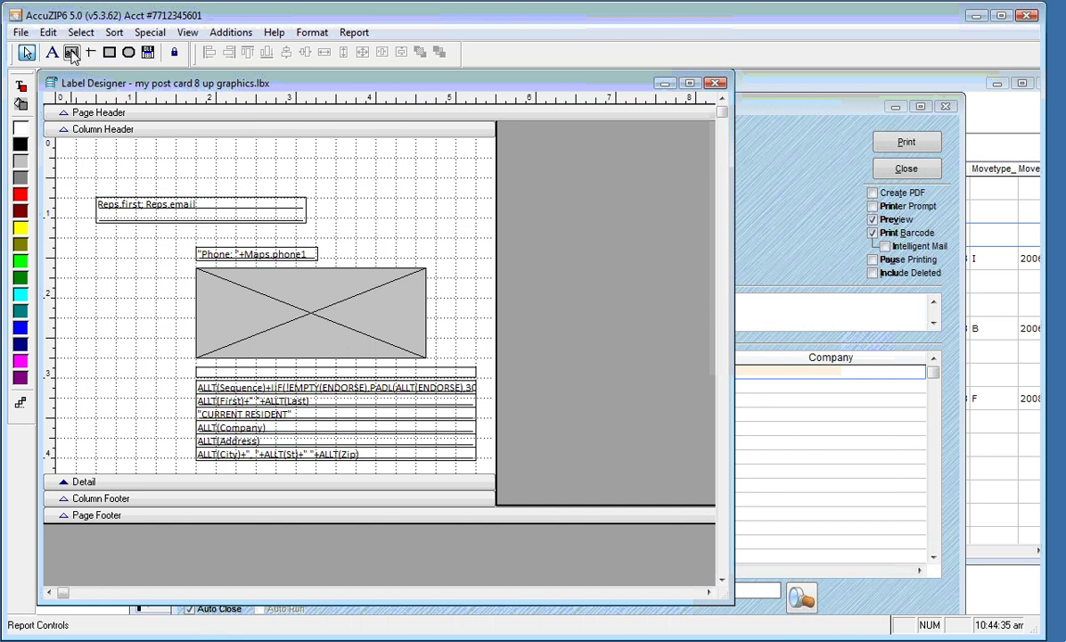
Draw a new field at the label's left edge and set its expression to id
{"action": "left_click", "coordinate": [73, 53]}
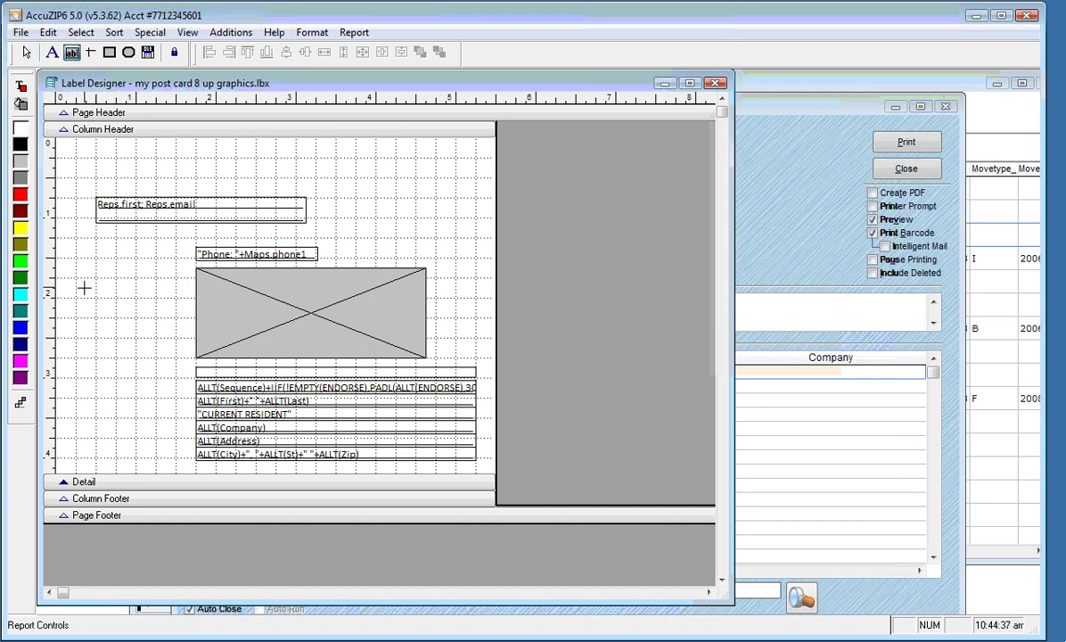
{"action": "left_click_drag", "start_coordinate": [84, 287], "coordinate": [136, 300]}
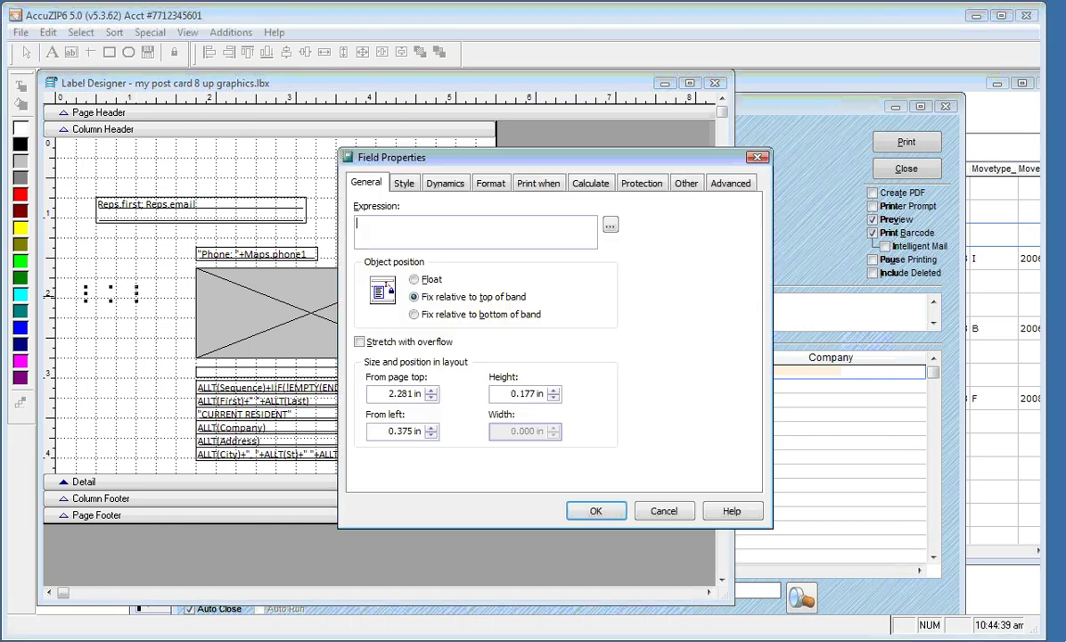
{"action": "left_click", "coordinate": [610, 227]}
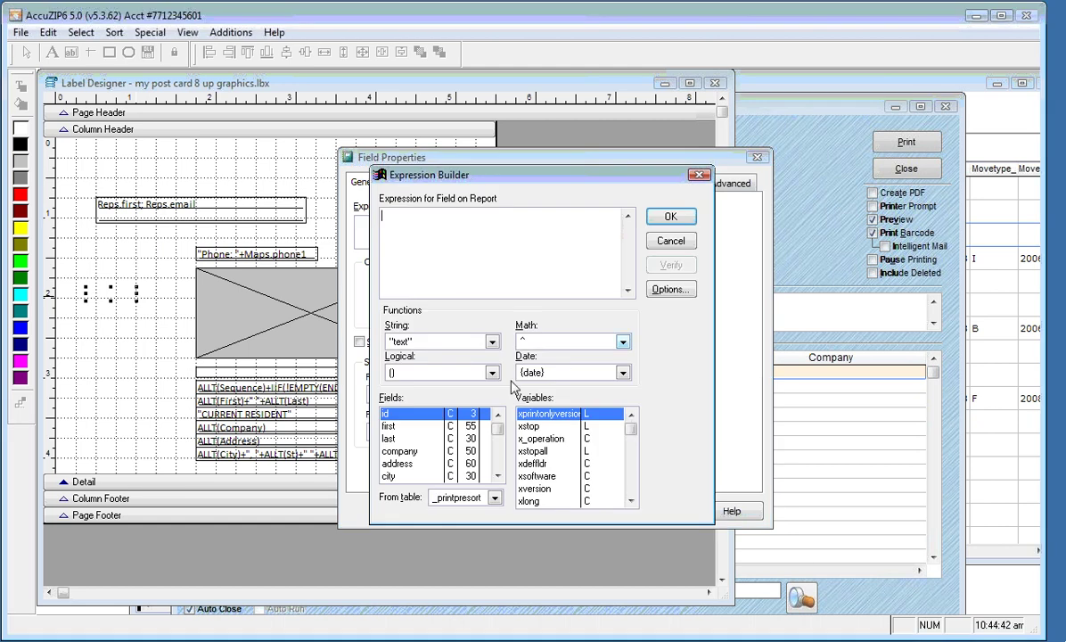
{"action": "double_click", "coordinate": [412, 422]}
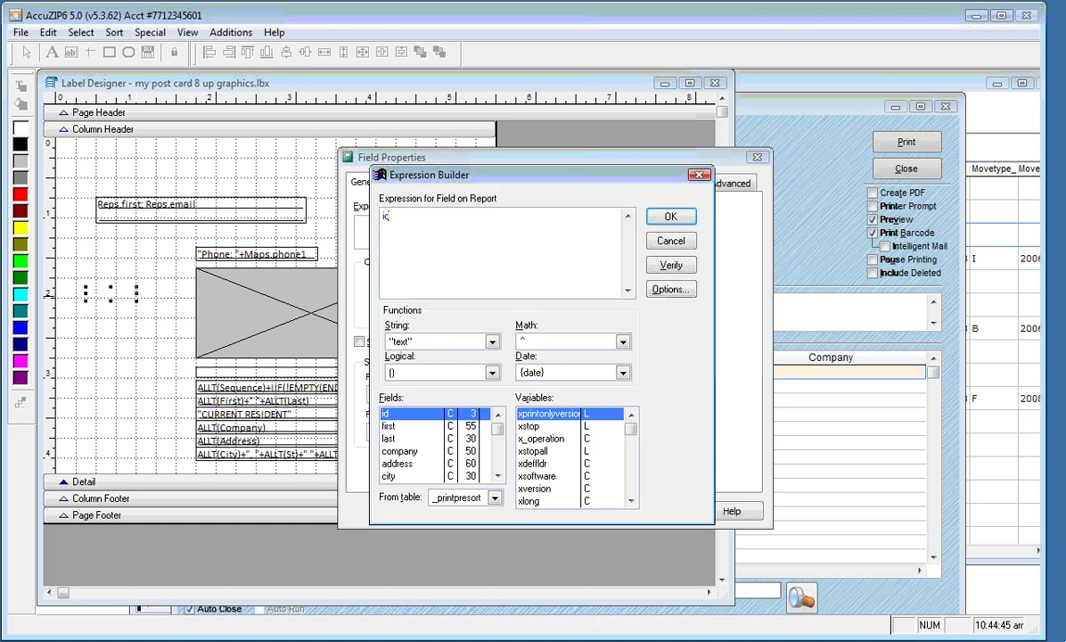
{"action": "left_click", "coordinate": [670, 216]}
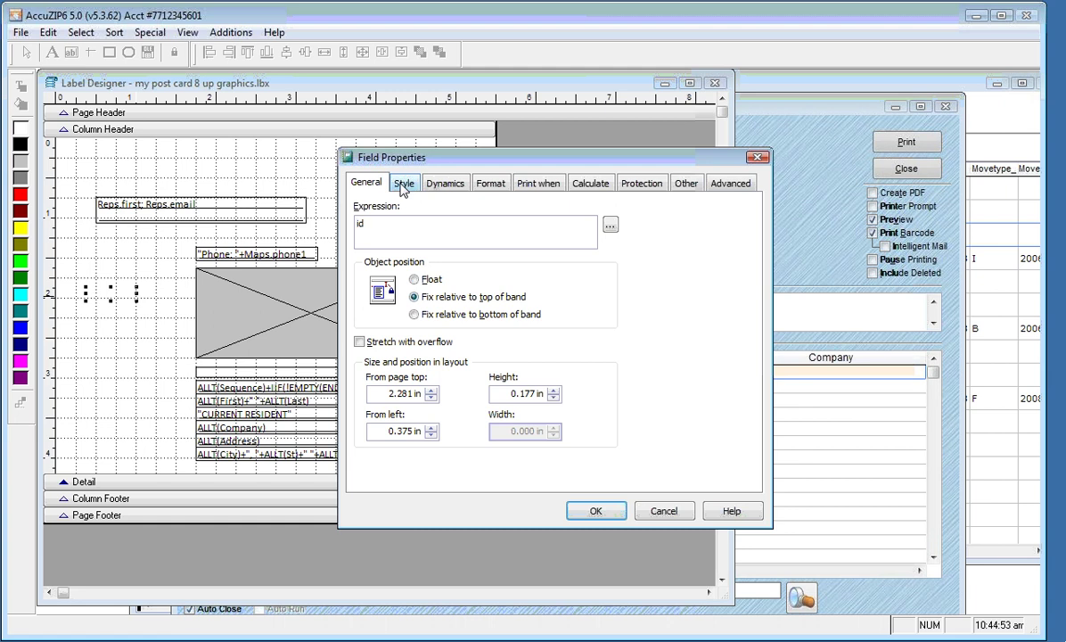
Style the id field in Calibri Bold 10 and apply it to the label
{"action": "left_click", "coordinate": [403, 184]}
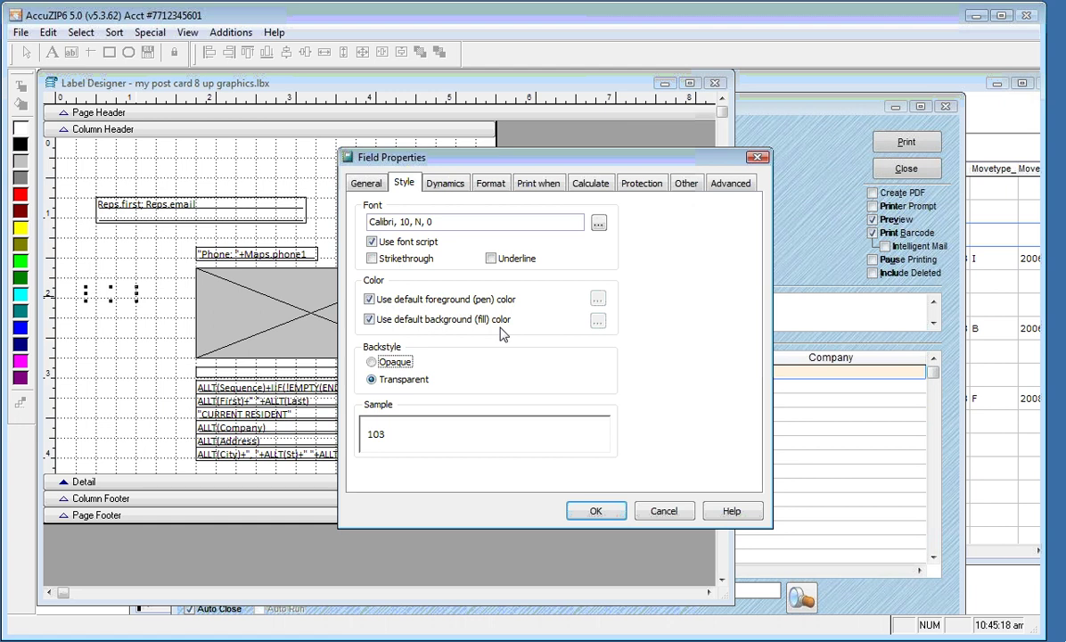
{"action": "left_click", "coordinate": [598, 223]}
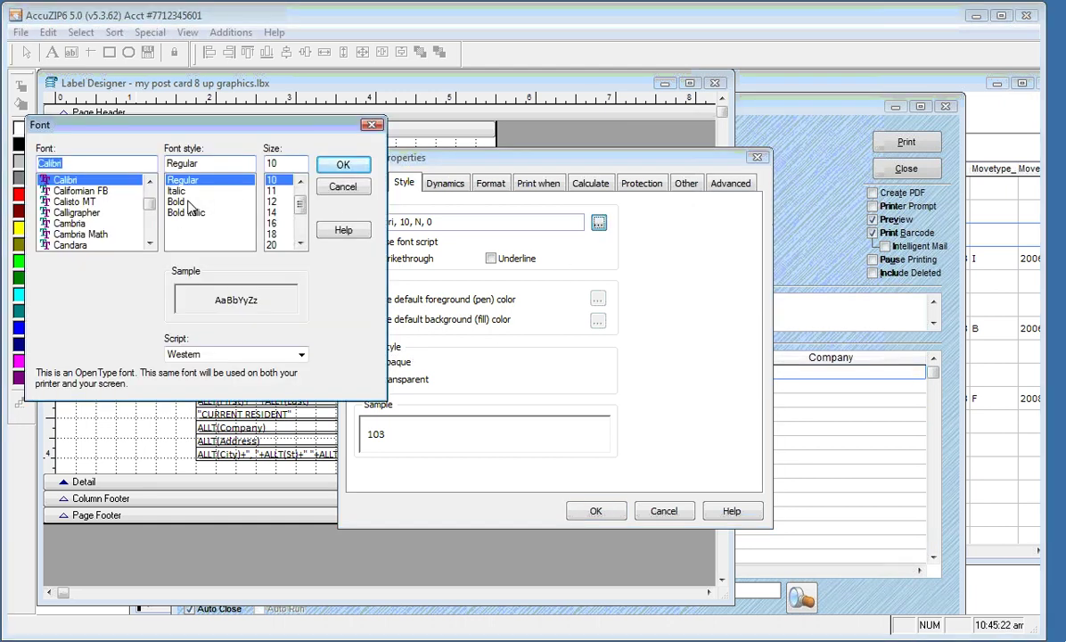
{"action": "left_click", "coordinate": [189, 204]}
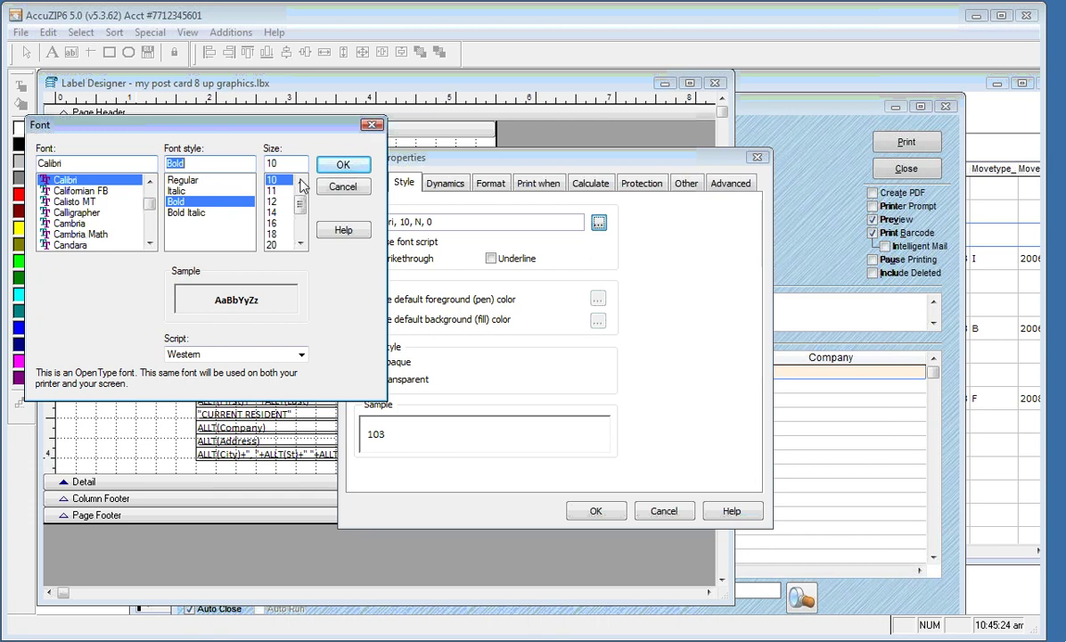
{"action": "left_click", "coordinate": [339, 167]}
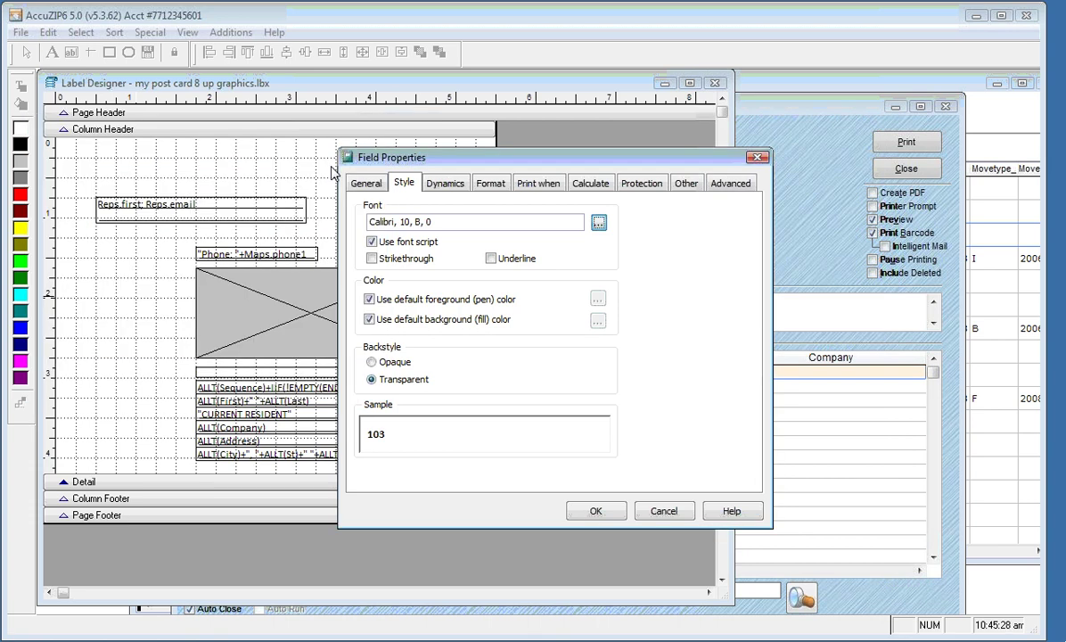
{"action": "left_click", "coordinate": [595, 513]}
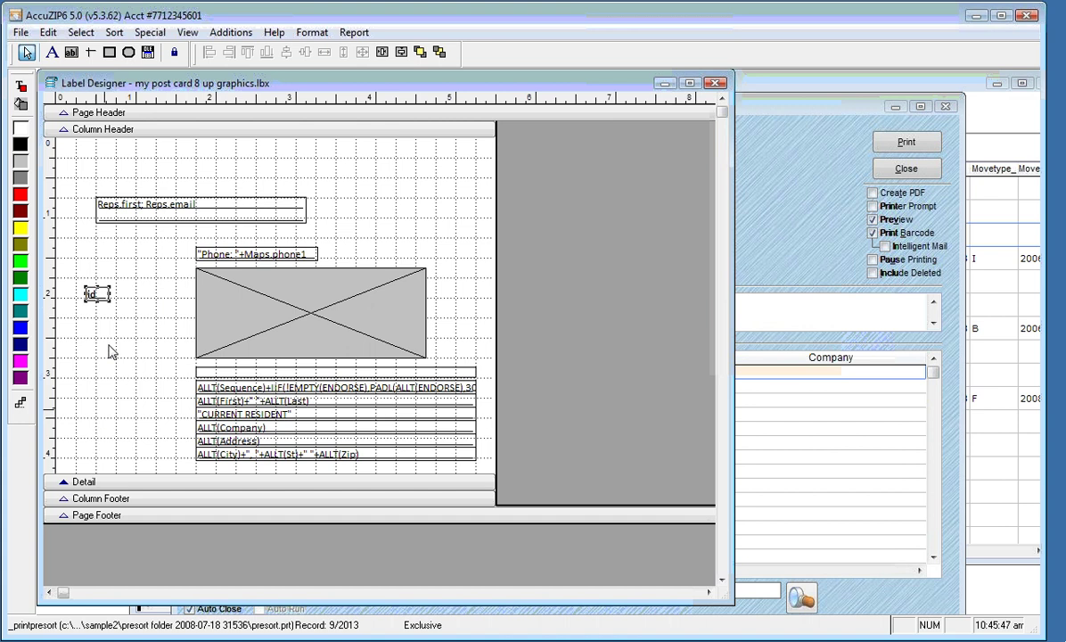
Move the id field onto the map's lower-left corner and preview the postcards
{"action": "left_click_drag", "start_coordinate": [96, 300], "coordinate": [213, 346]}
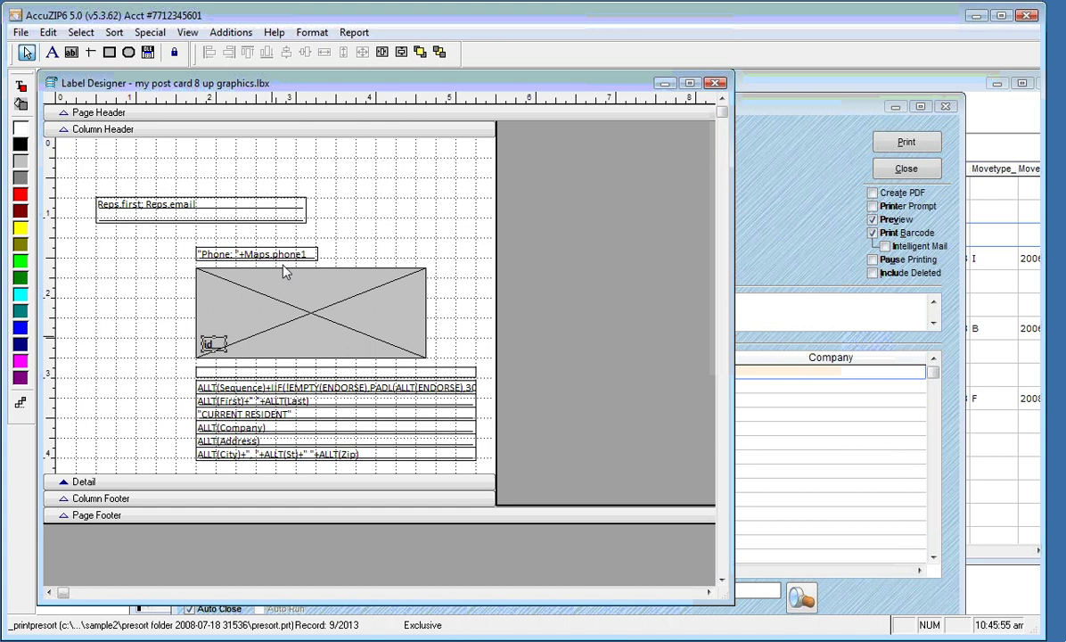
{"action": "right_click", "coordinate": [401, 146]}
{"action": "left_click", "coordinate": [425, 197]}
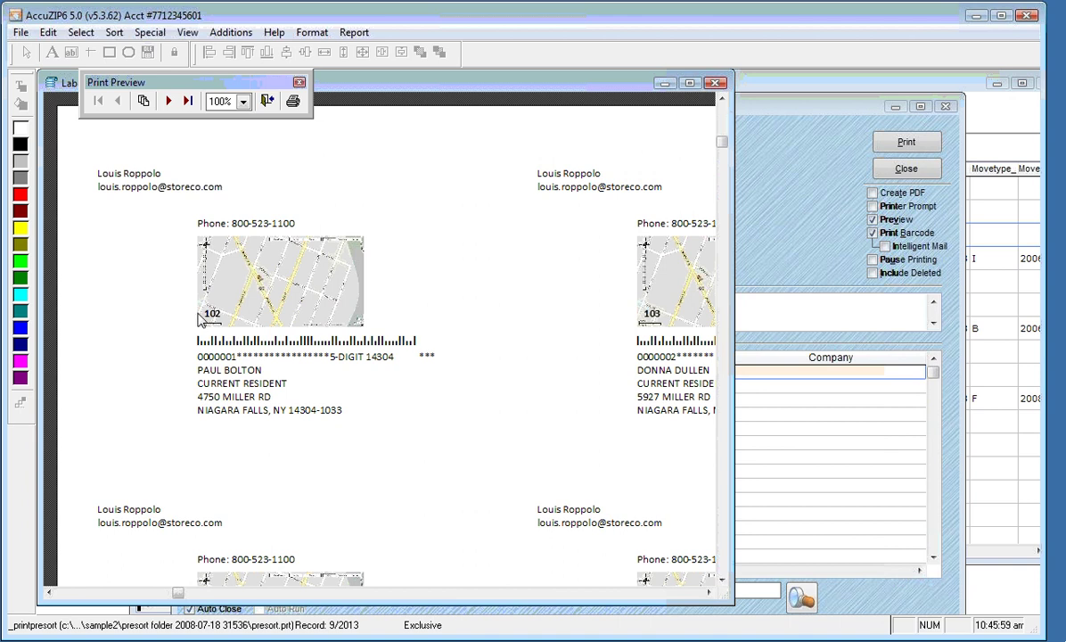
Page forward six times through the postcard print preview
{"action": "left_click", "coordinate": [167, 100]}
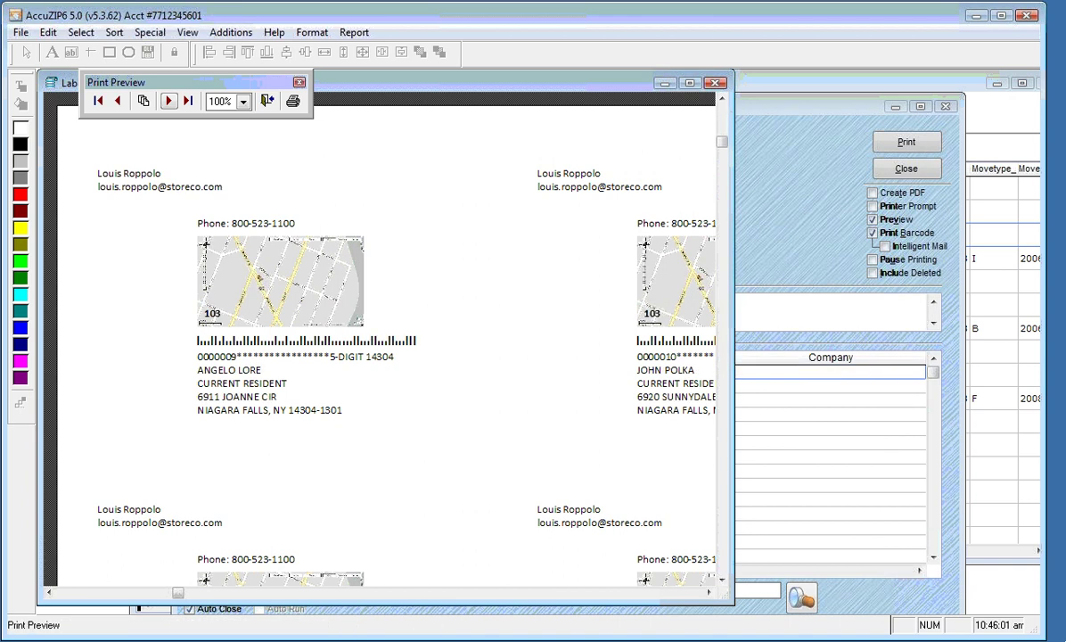
{"action": "left_click", "coordinate": [168, 100]}
{"action": "left_click", "coordinate": [168, 100]}
{"action": "left_click", "coordinate": [168, 99]}
{"action": "left_click", "coordinate": [168, 99]}
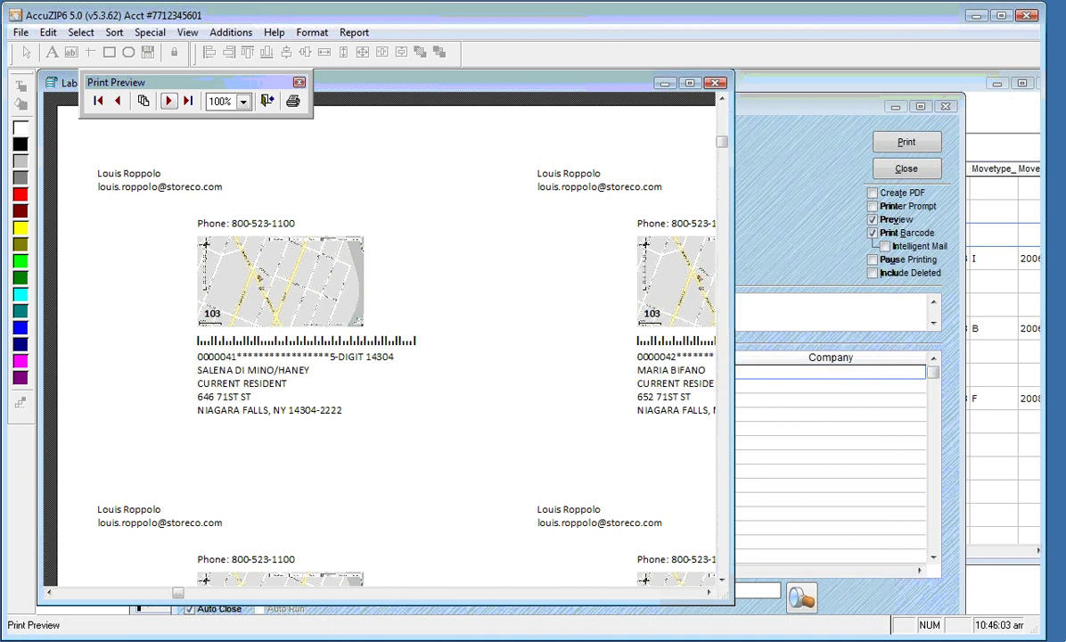
{"action": "left_click", "coordinate": [167, 100]}
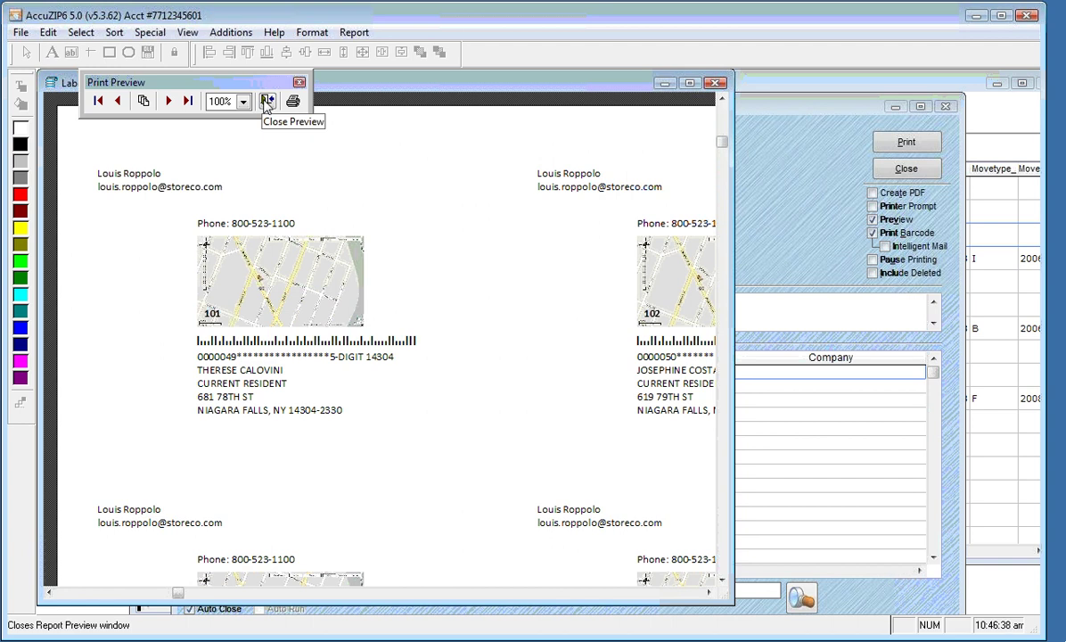
Widen the window to show the second label column, page further, then close the preview
{"action": "left_click_drag", "start_coordinate": [732, 416], "coordinate": [875, 413]}
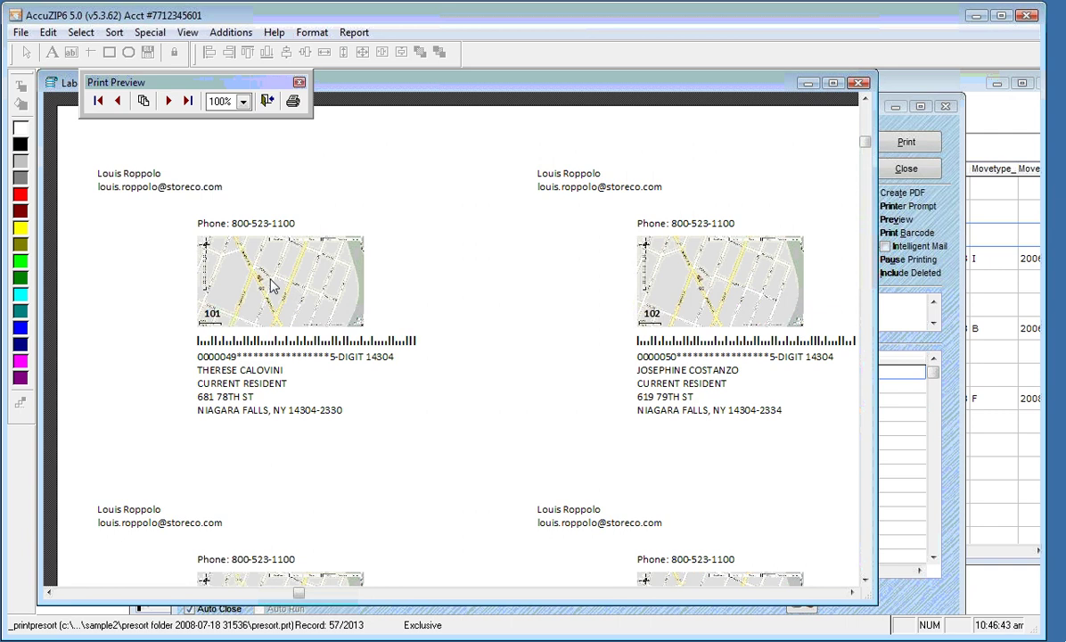
{"action": "left_click", "coordinate": [169, 100]}
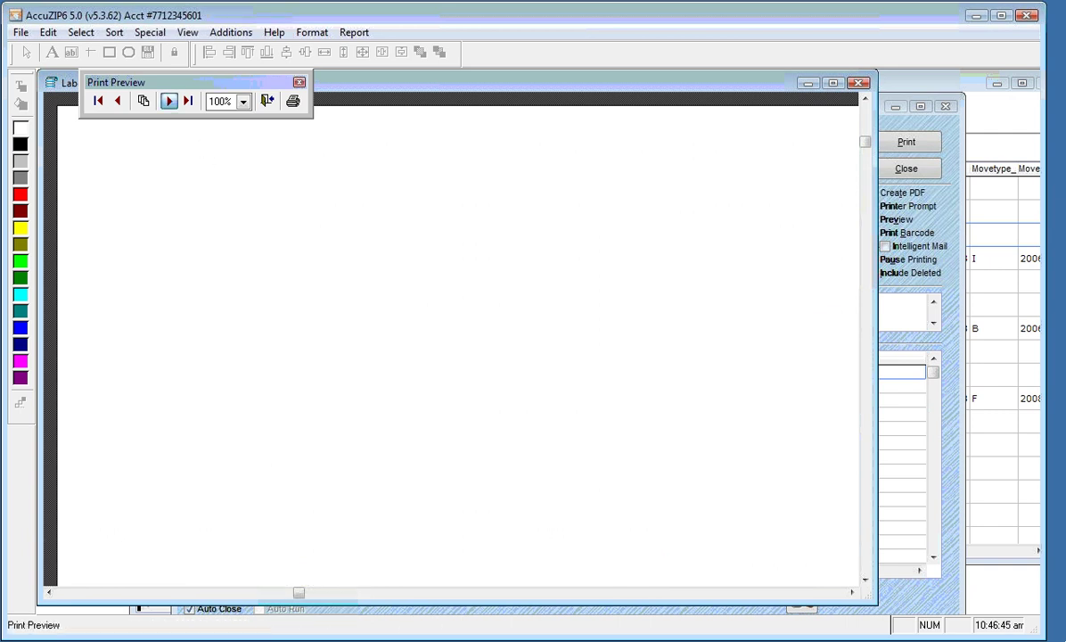
{"action": "left_click", "coordinate": [168, 100]}
{"action": "left_click", "coordinate": [168, 101]}
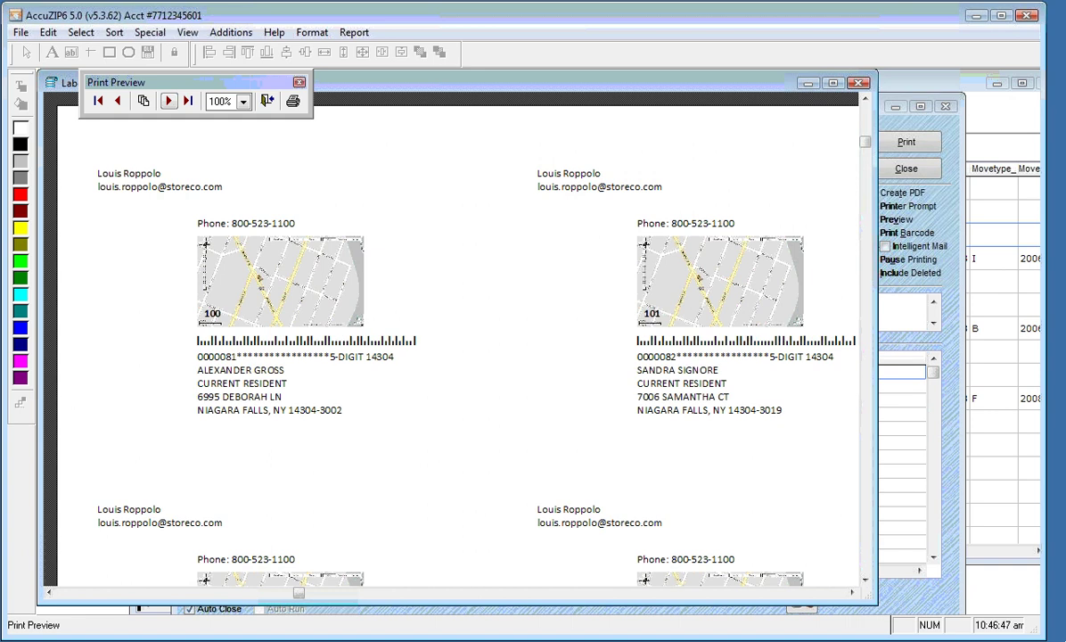
{"action": "left_click", "coordinate": [168, 100]}
{"action": "left_click", "coordinate": [169, 101]}
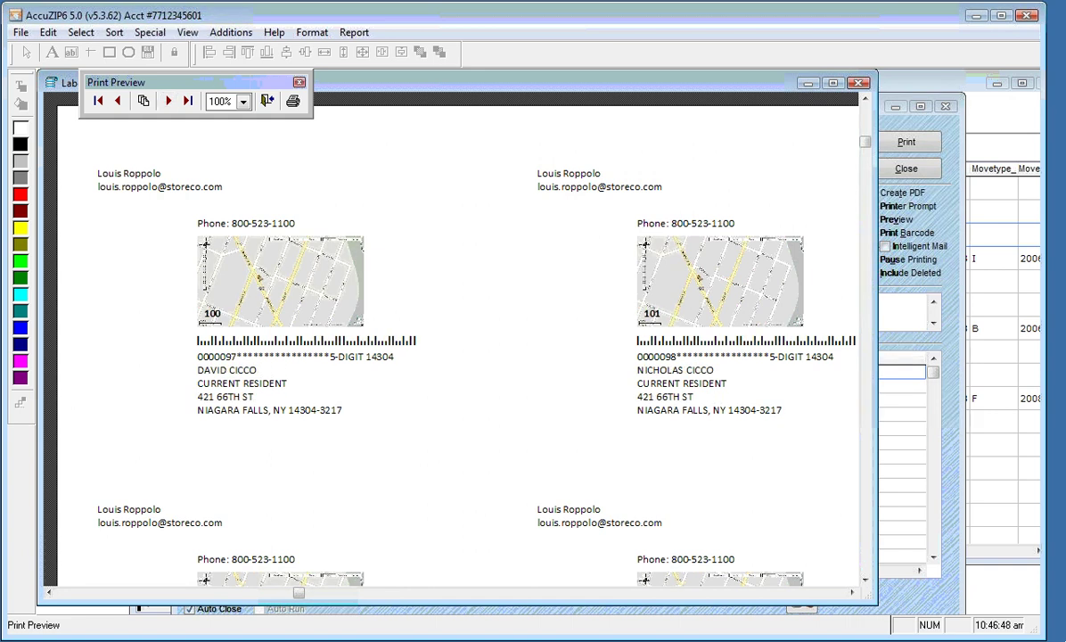
{"action": "left_click", "coordinate": [266, 101]}
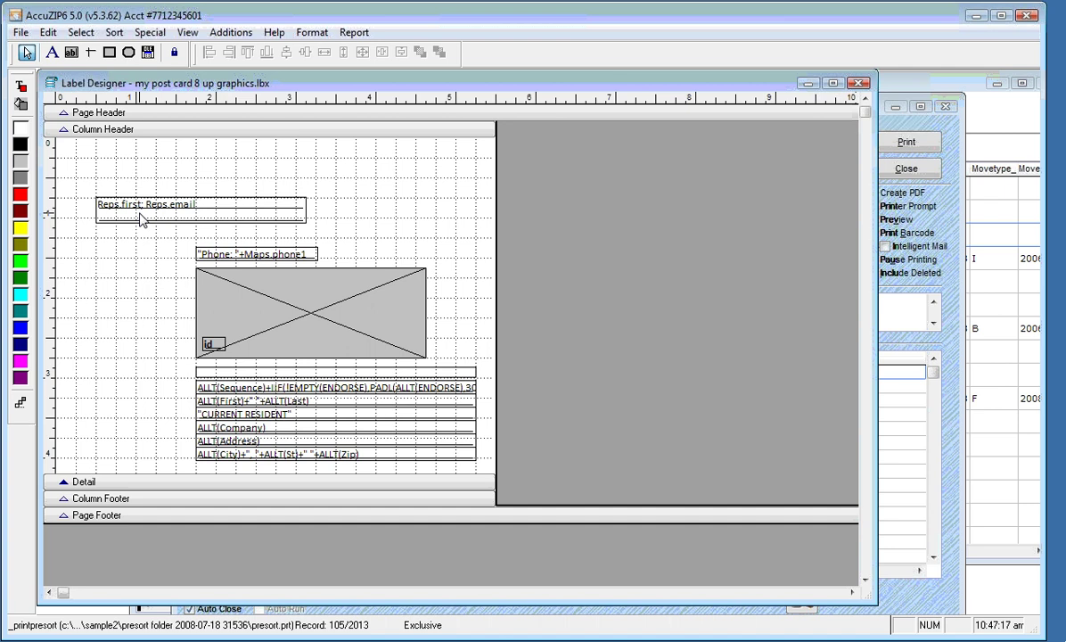
Give the Reps.first; Reps.email field the Print when condition SEEK(st,"reps")
{"action": "double_click", "coordinate": [140, 214]}
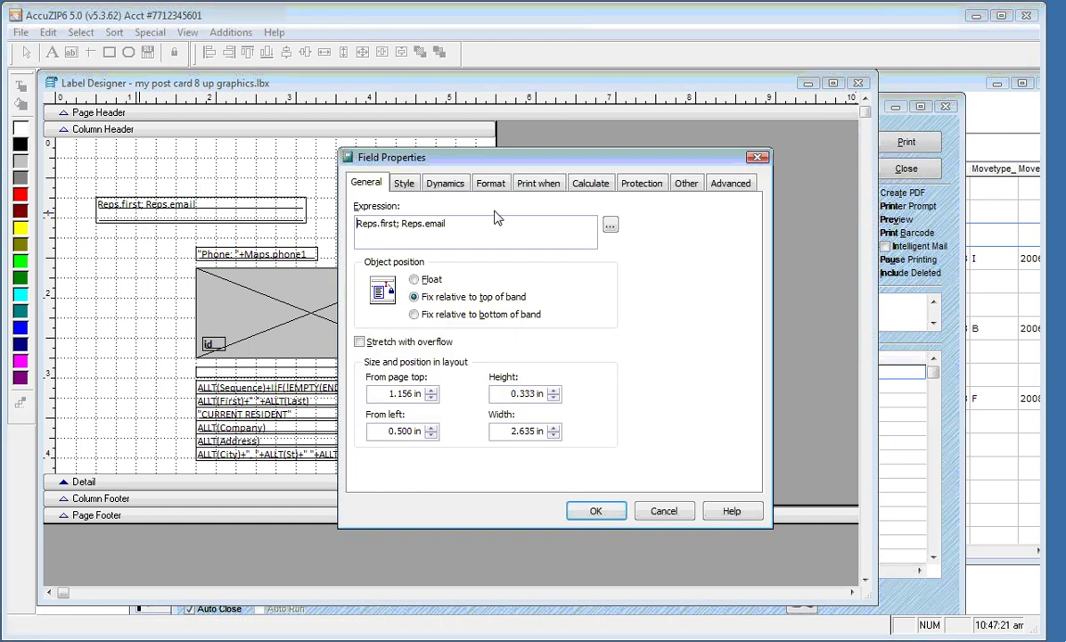
{"action": "left_click", "coordinate": [546, 188]}
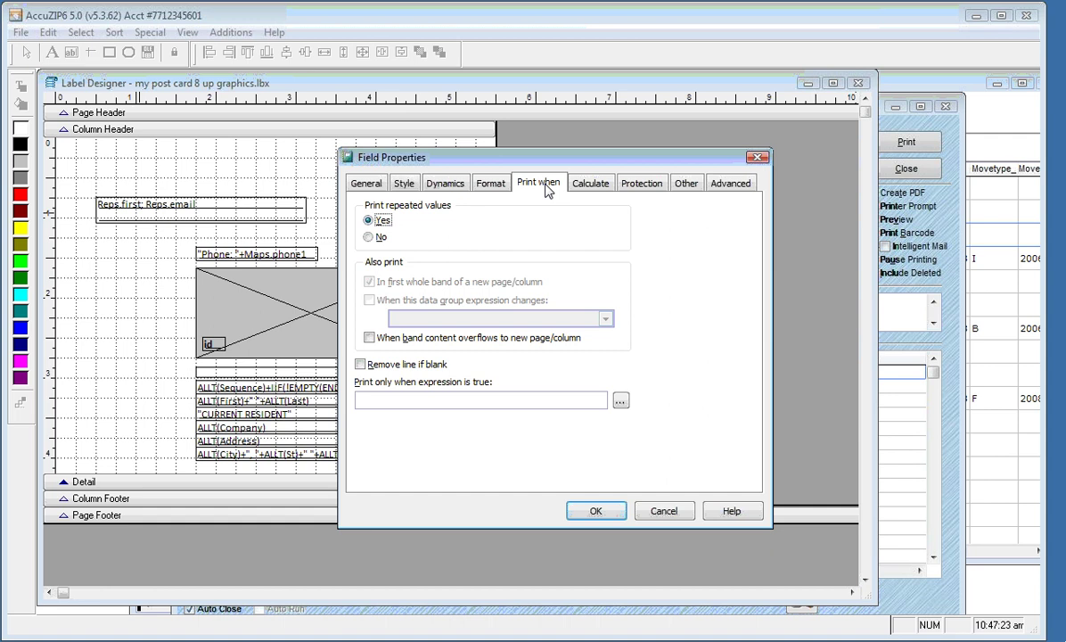
{"action": "left_click", "coordinate": [401, 398]}
{"action": "key", "text": "Caps_Lock"}
{"action": "type", "text": "S"}
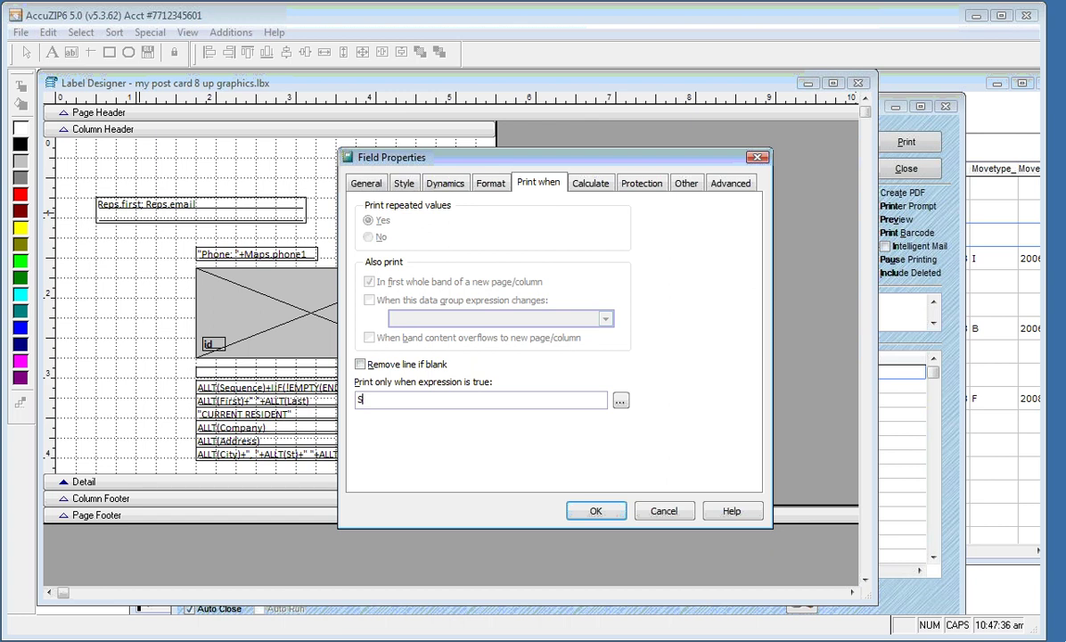
{"action": "type", "text": "EEK("}
{"action": "key", "text": "Caps_Lock"}
{"action": "type", "text": "st"}
{"action": "type", "text": ","}
{"action": "type", "text": "'"}
{"action": "type", "text": "reps\""}
{"action": "type", "text": ")"}
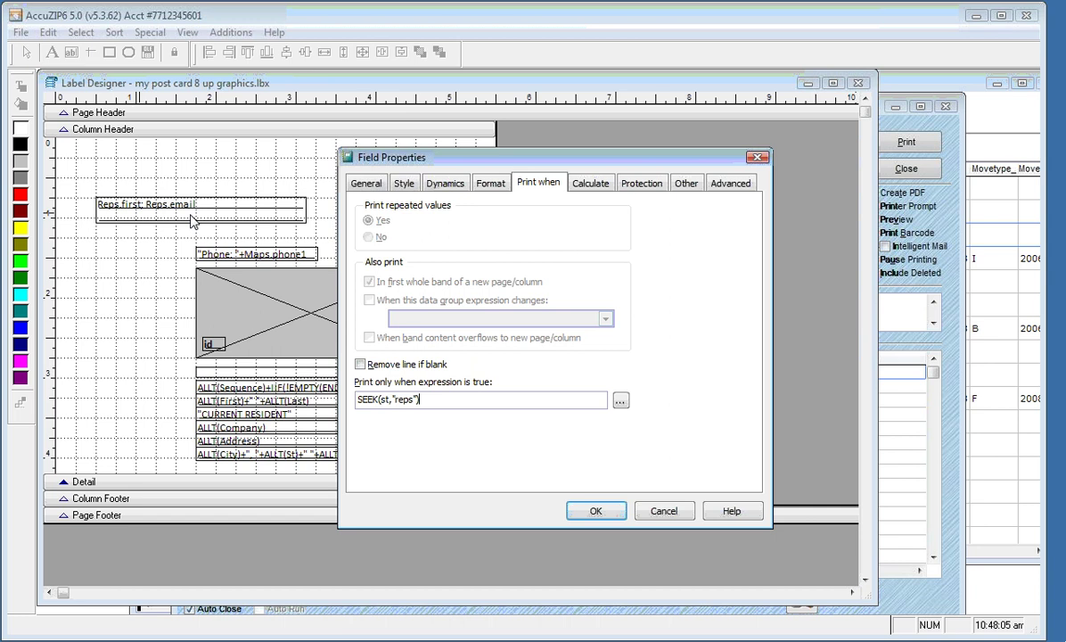
{"action": "left_click", "coordinate": [592, 511]}
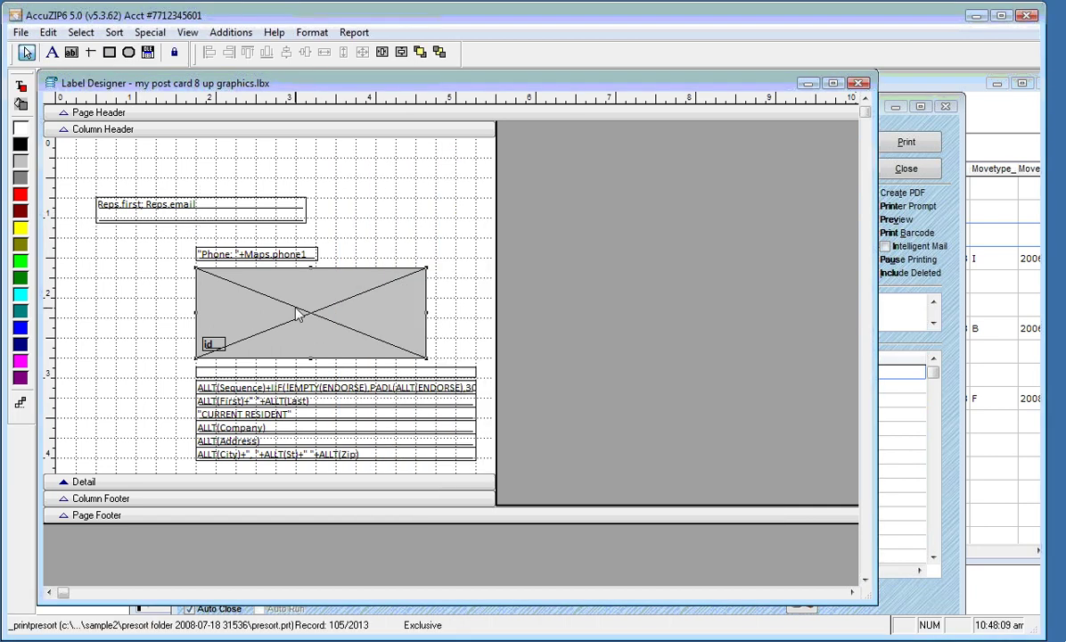
Enter SEEK(id,"maps") as the map picture's Print when condition
{"action": "left_click", "coordinate": [276, 256]}
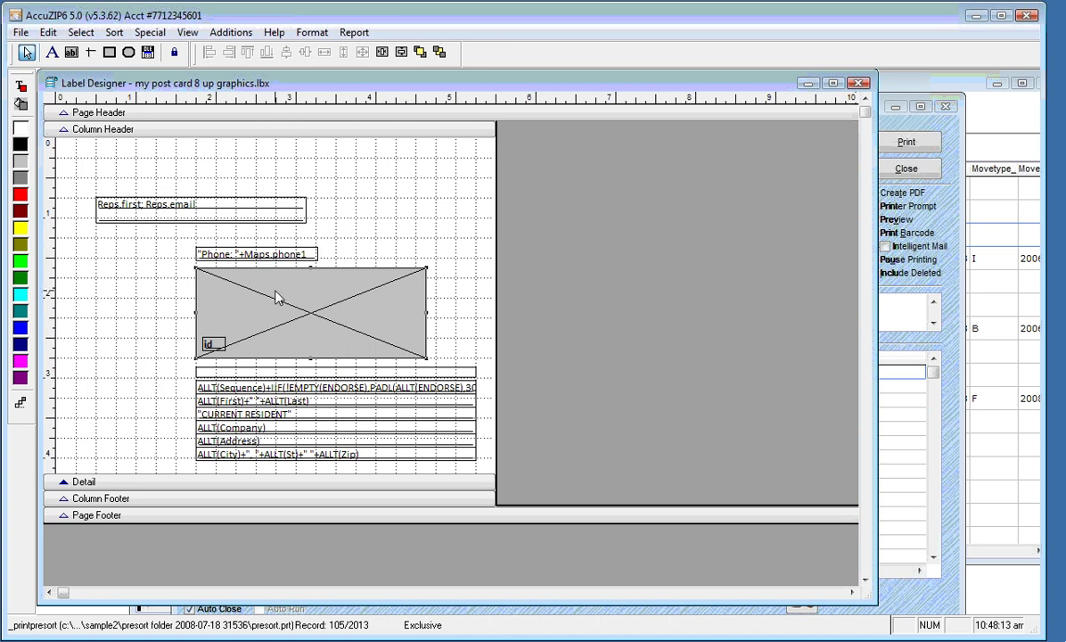
{"action": "double_click", "coordinate": [276, 298]}
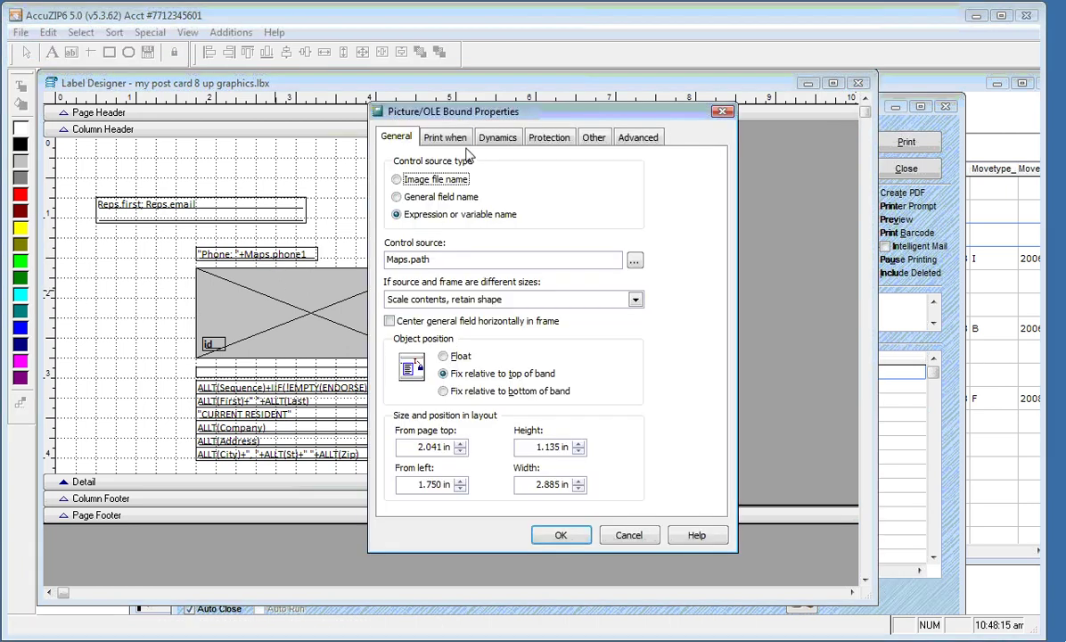
{"action": "left_click", "coordinate": [439, 138]}
{"action": "left_click", "coordinate": [413, 357]}
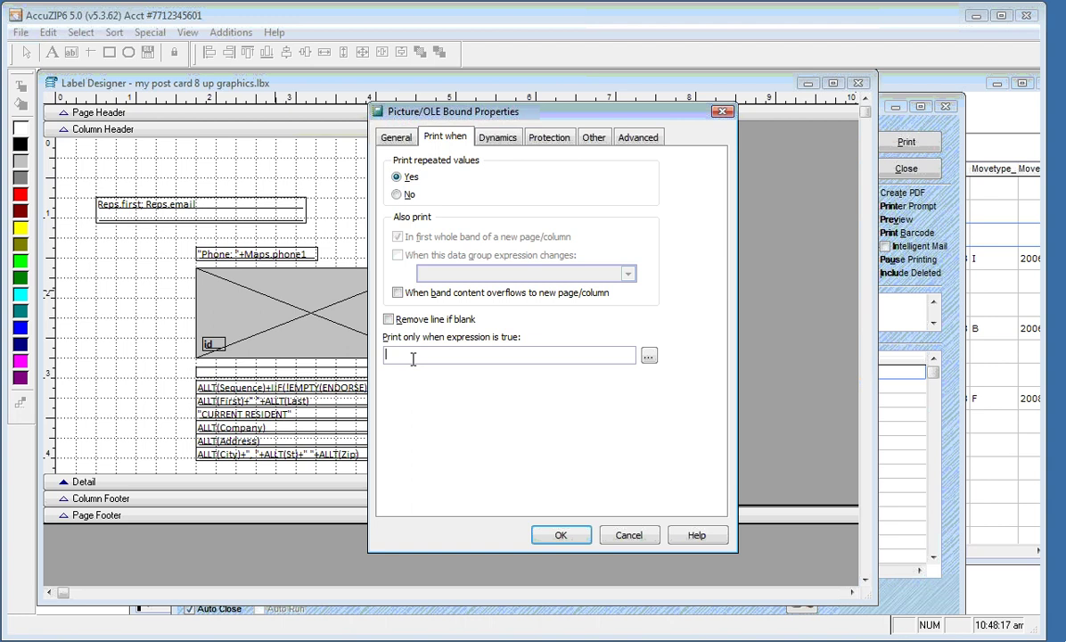
{"action": "key", "text": "Caps_Lock"}
{"action": "type", "text": "SEEK("}
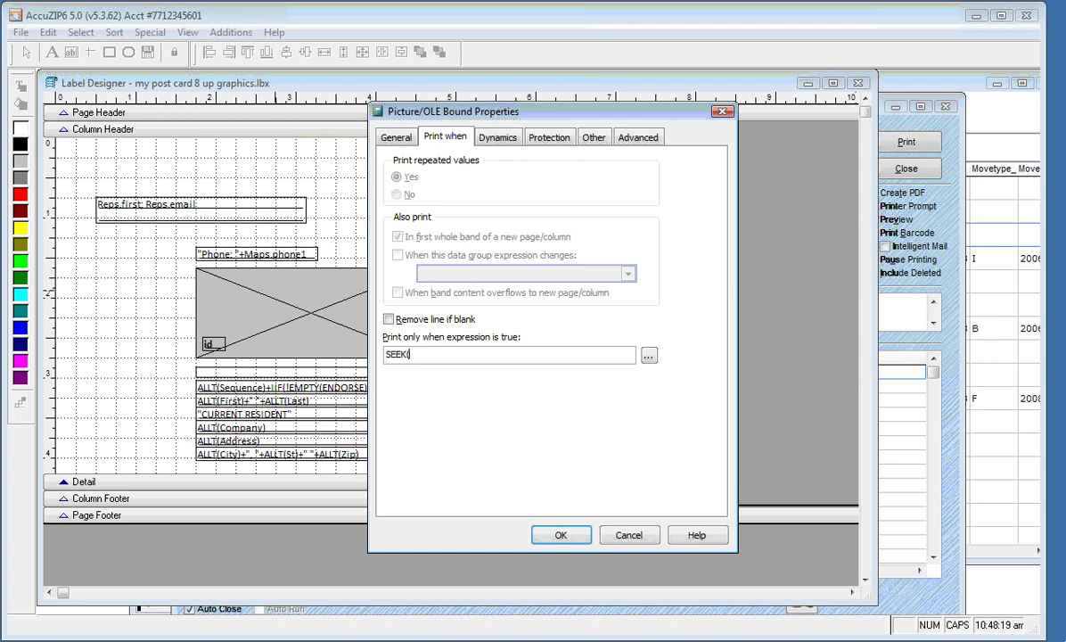
{"action": "key", "text": "Caps_Lock"}
{"action": "type", "text": "(id"}
{"action": "type", "text": ",\"maps\")"}
Confirm the map picture's print condition and open the postcard print preview
{"action": "left_click", "coordinate": [558, 536]}
{"action": "right_click", "coordinate": [379, 221]}
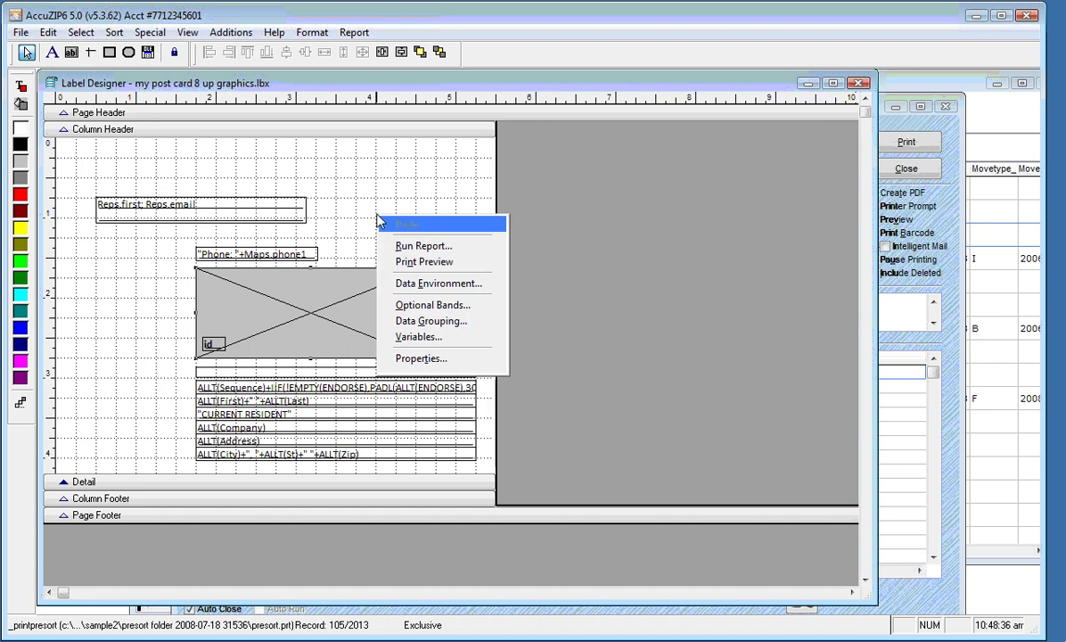
{"action": "left_click", "coordinate": [407, 261]}
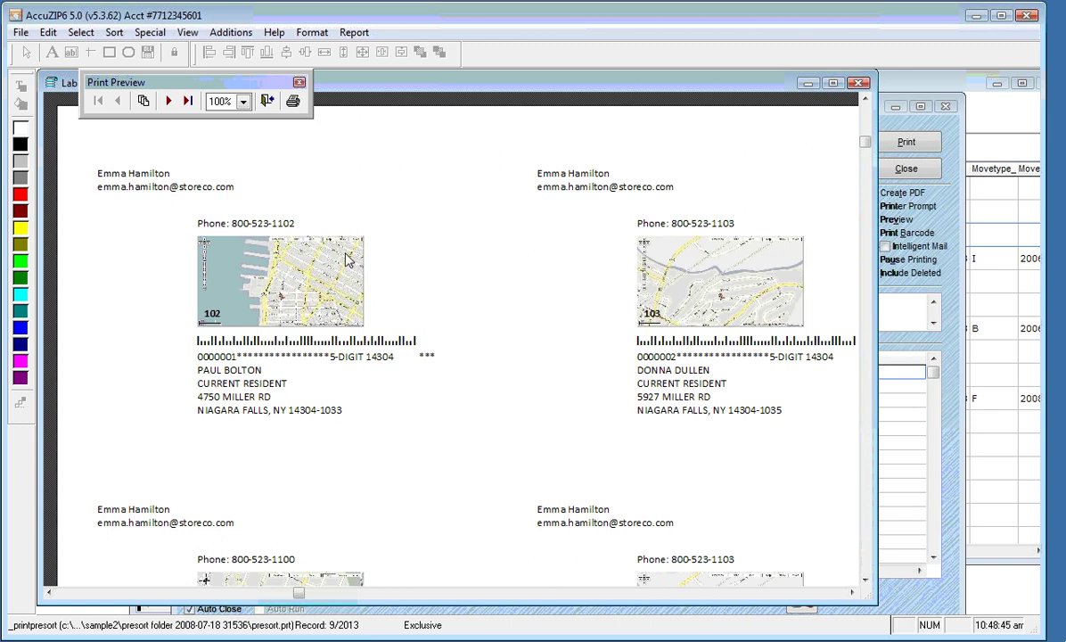
Jump to page 246 of the postcard preview
{"action": "left_click", "coordinate": [143, 100]}
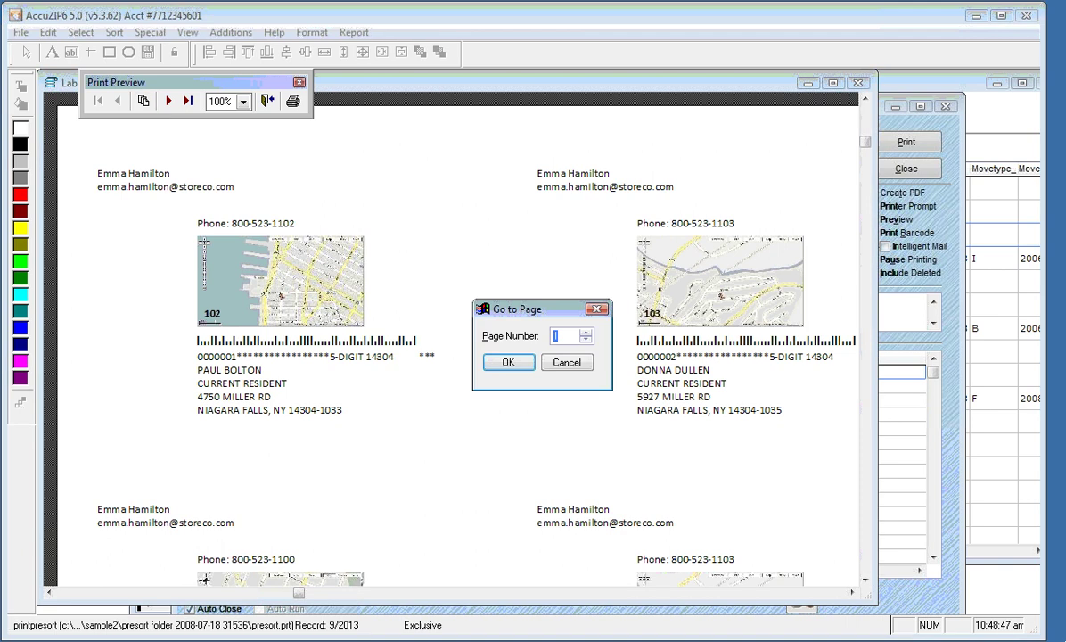
{"action": "type", "text": "246"}
{"action": "left_click", "coordinate": [505, 363]}
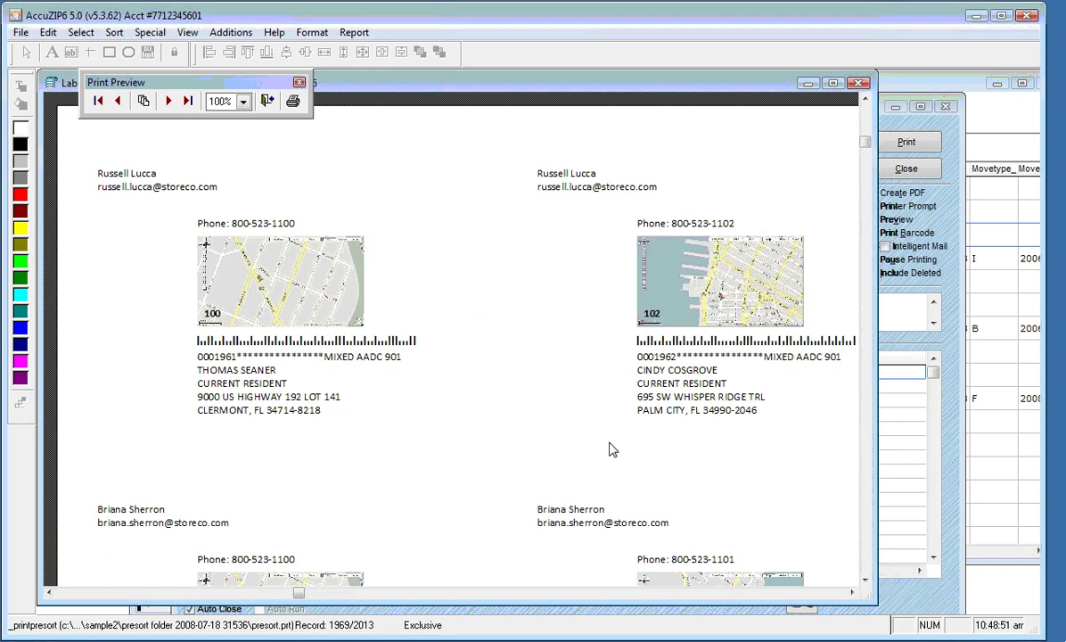
{"action": "left_click", "coordinate": [864, 579]}
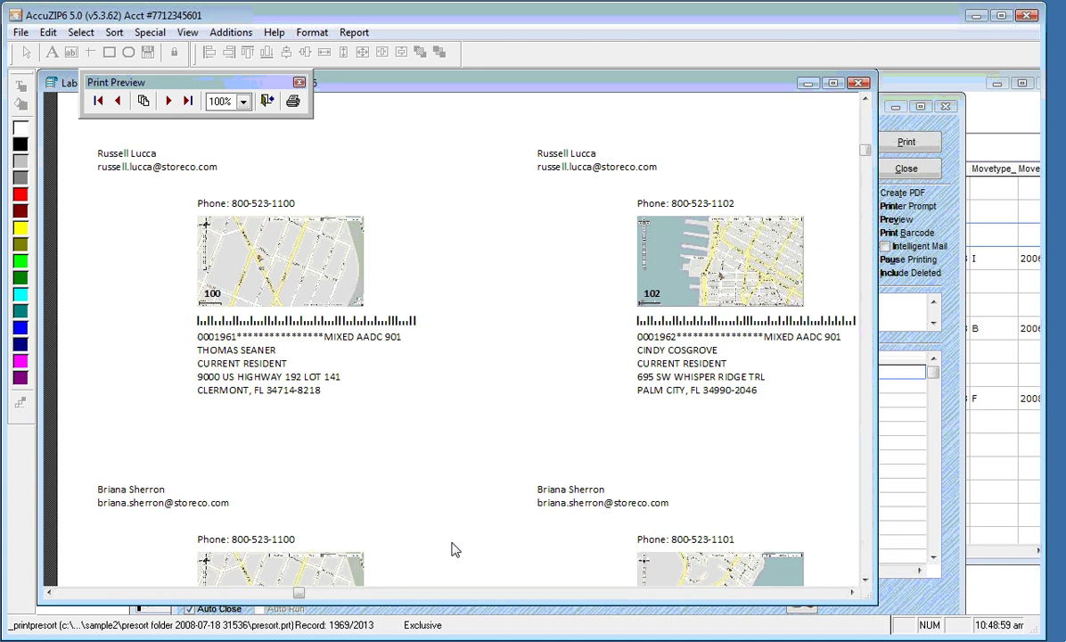
{"action": "left_click", "coordinate": [867, 584]}
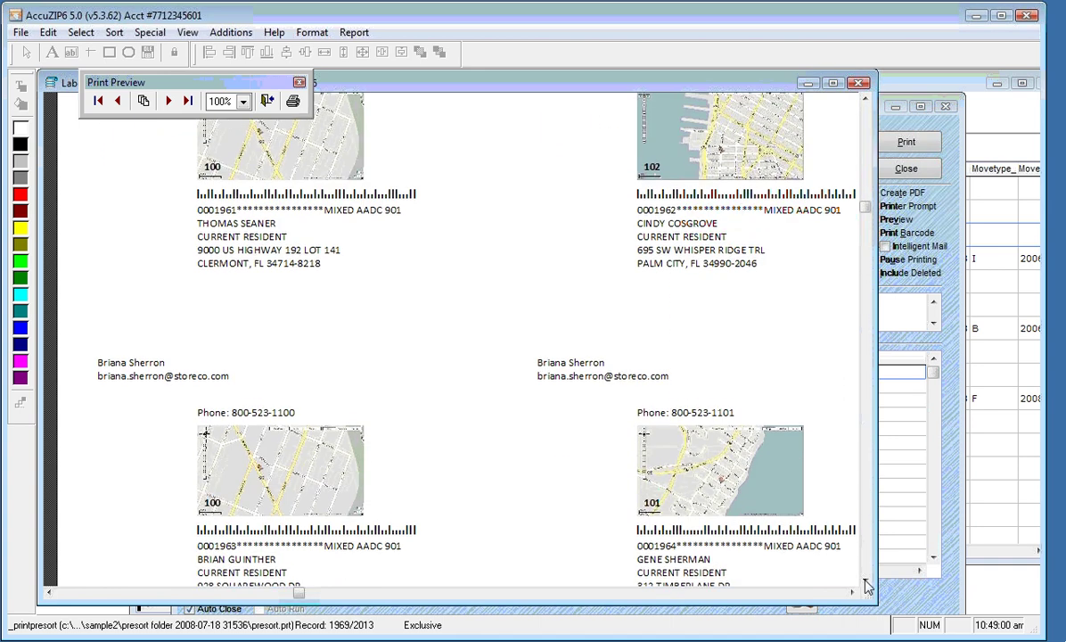
{"action": "left_click", "coordinate": [868, 584]}
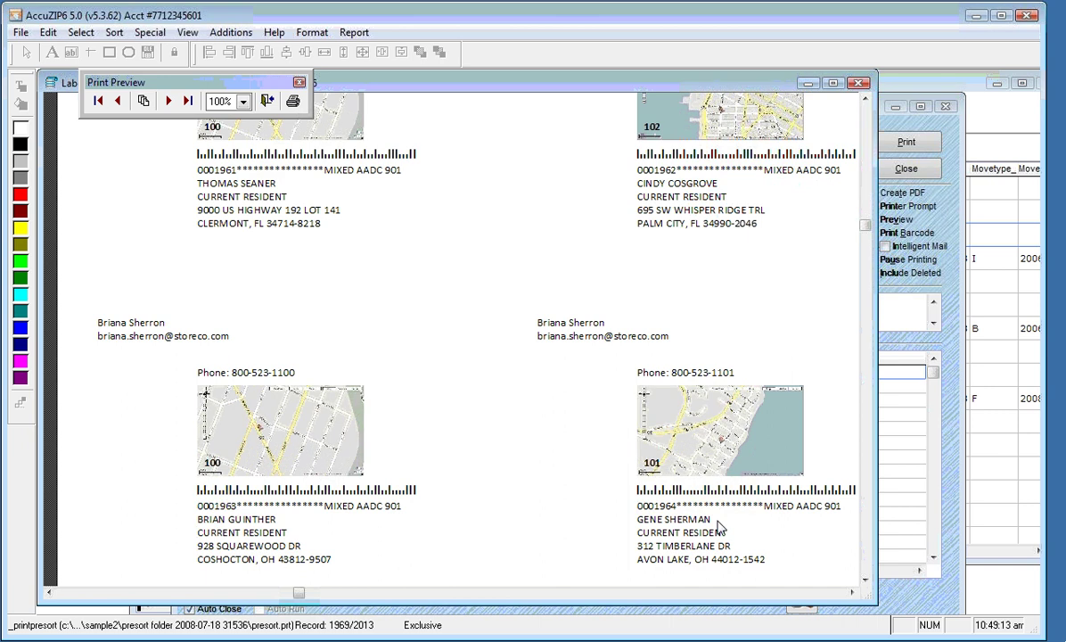
Step to the next and last pages, back one page, then close the preview
{"action": "left_click", "coordinate": [168, 101]}
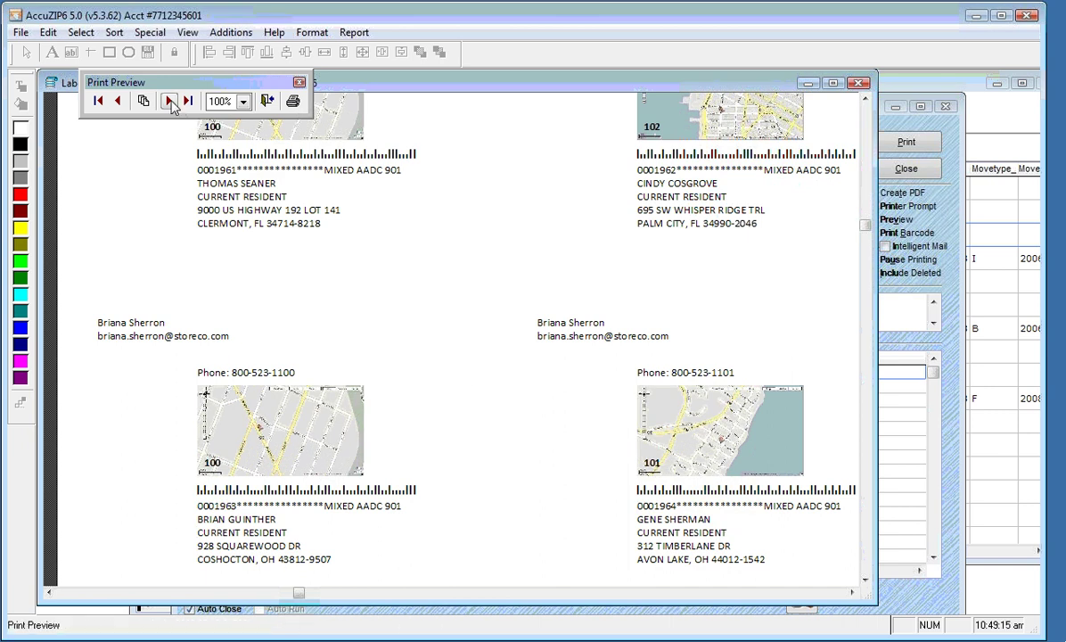
{"action": "left_click", "coordinate": [168, 100]}
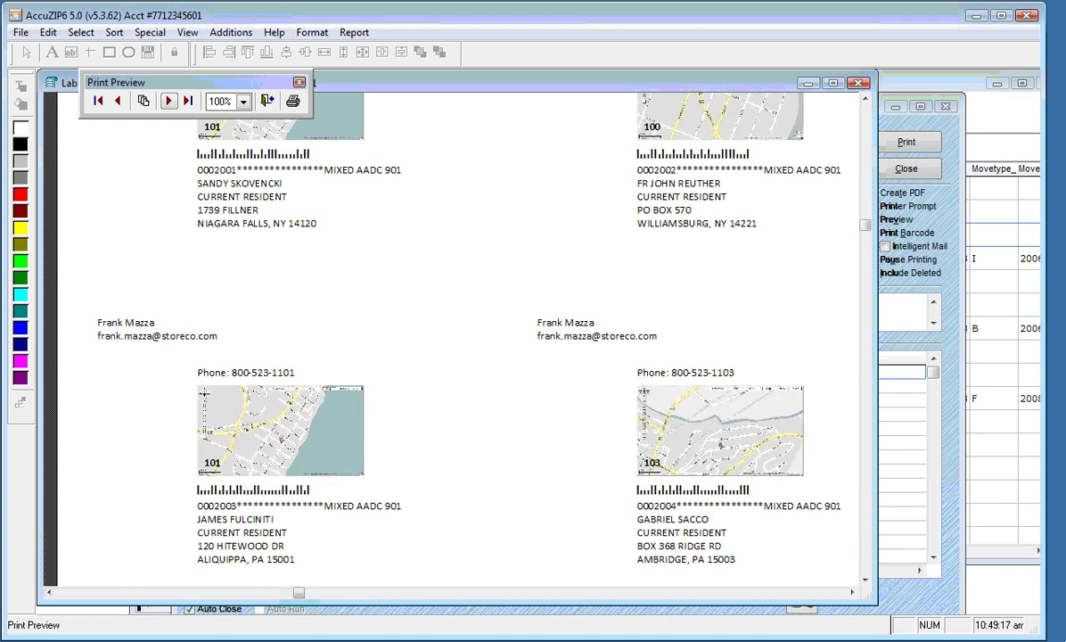
{"action": "left_click", "coordinate": [168, 101]}
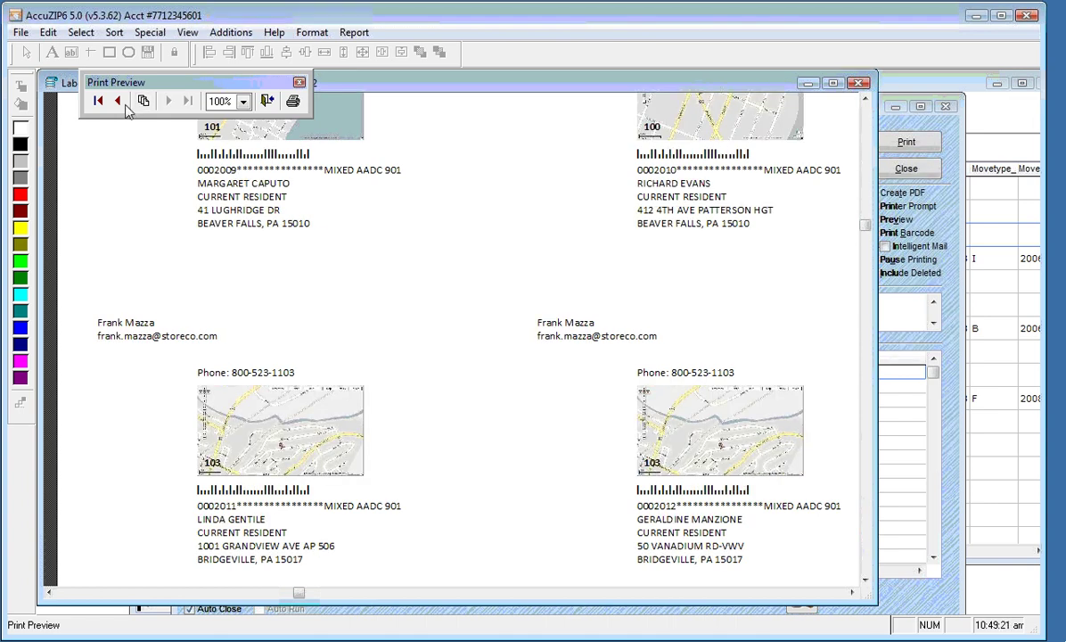
{"action": "left_click", "coordinate": [99, 101]}
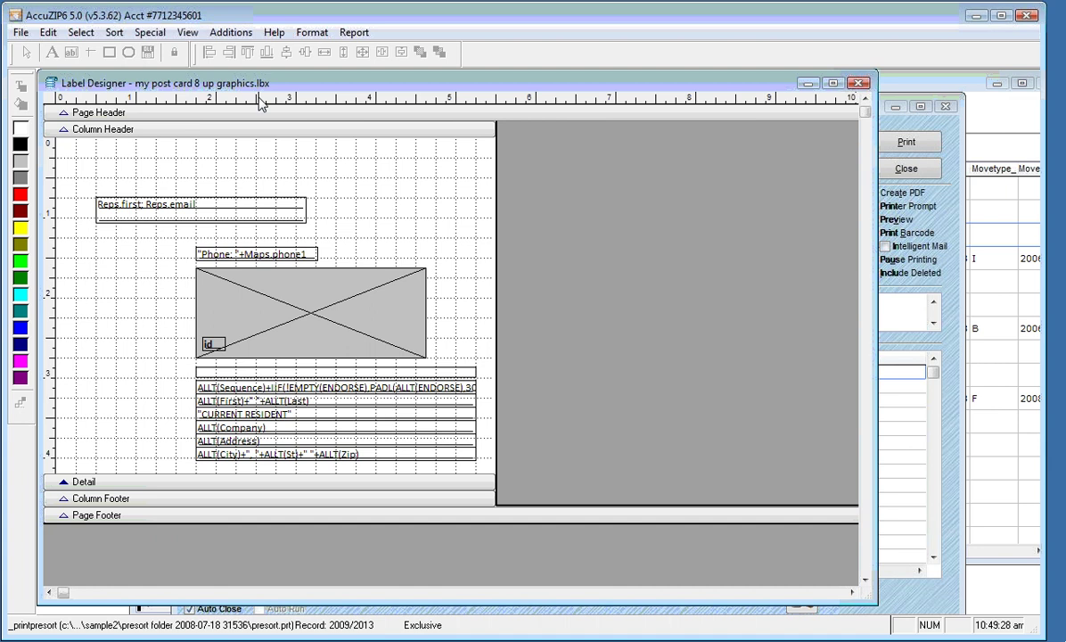
{"action": "left_click", "coordinate": [267, 101]}
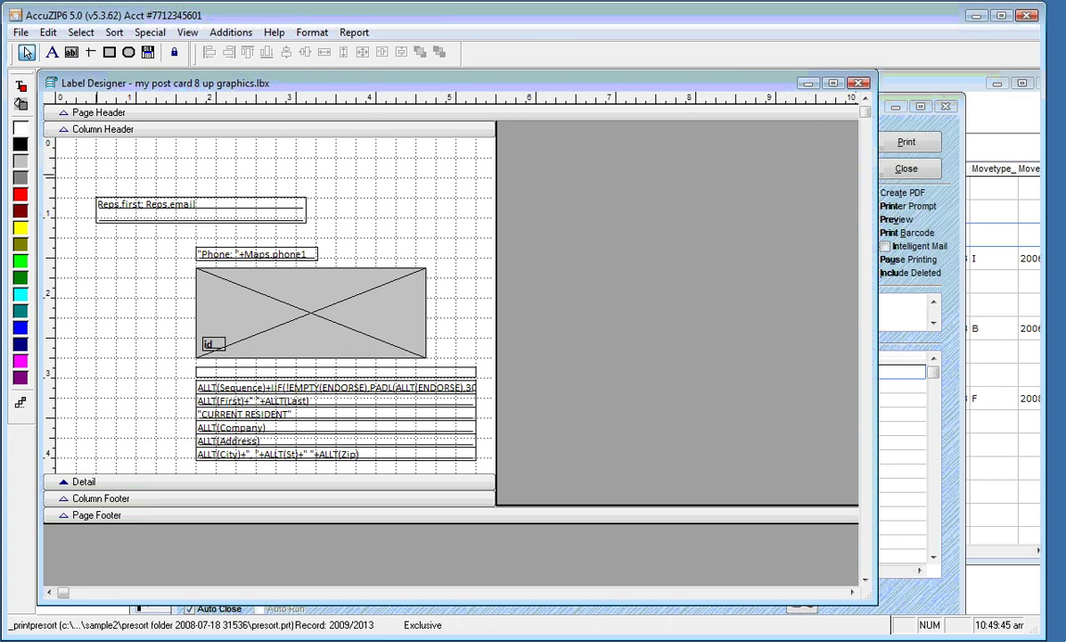
Draw the indicia box at the card's top right and start a text label beside it
{"action": "left_click", "coordinate": [110, 56]}
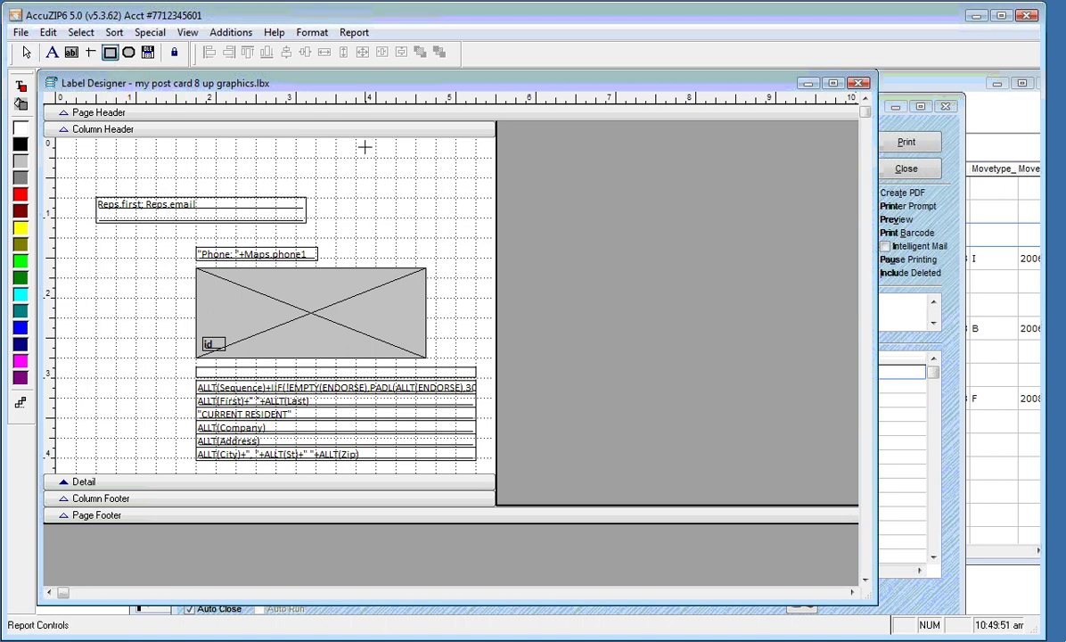
{"action": "mouse_move", "coordinate": [367, 148]}
{"action": "left_mouse_down"}
{"action": "mouse_move", "coordinate": [448, 157]}
{"action": "mouse_move", "coordinate": [436, 214]}
{"action": "mouse_move", "coordinate": [461, 214]}
{"action": "left_mouse_up"}
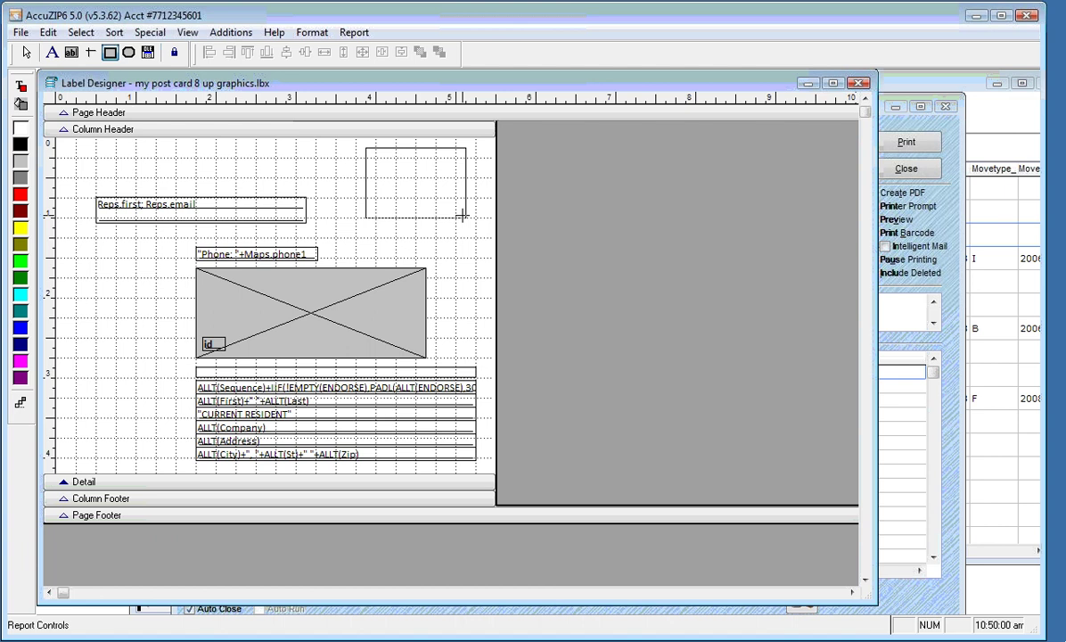
{"action": "left_click_drag", "start_coordinate": [462, 214], "coordinate": [460, 214]}
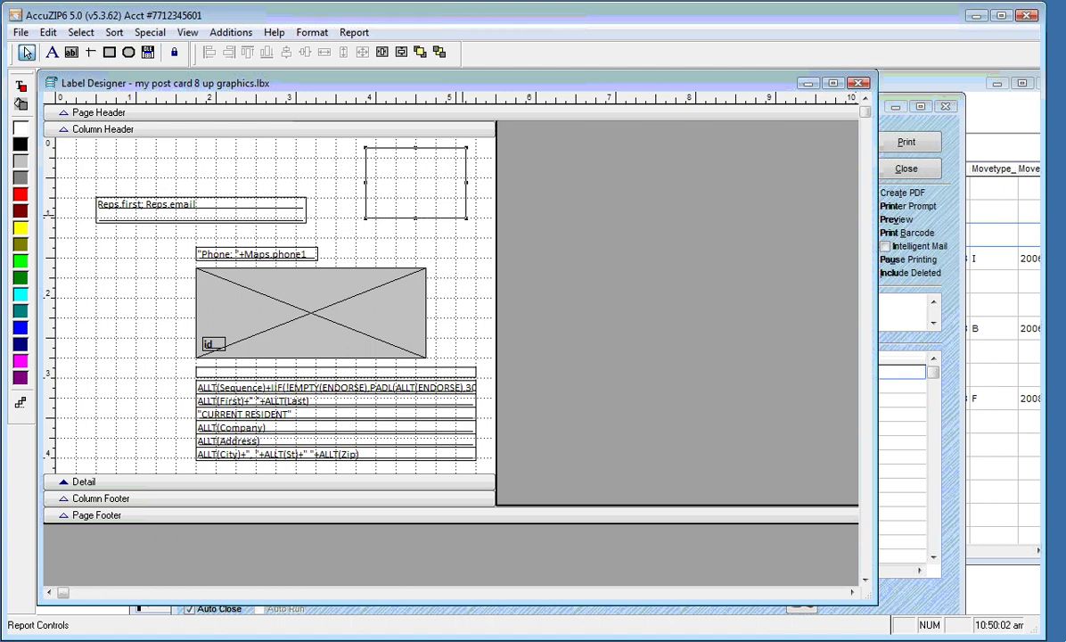
{"action": "left_click", "coordinate": [56, 54]}
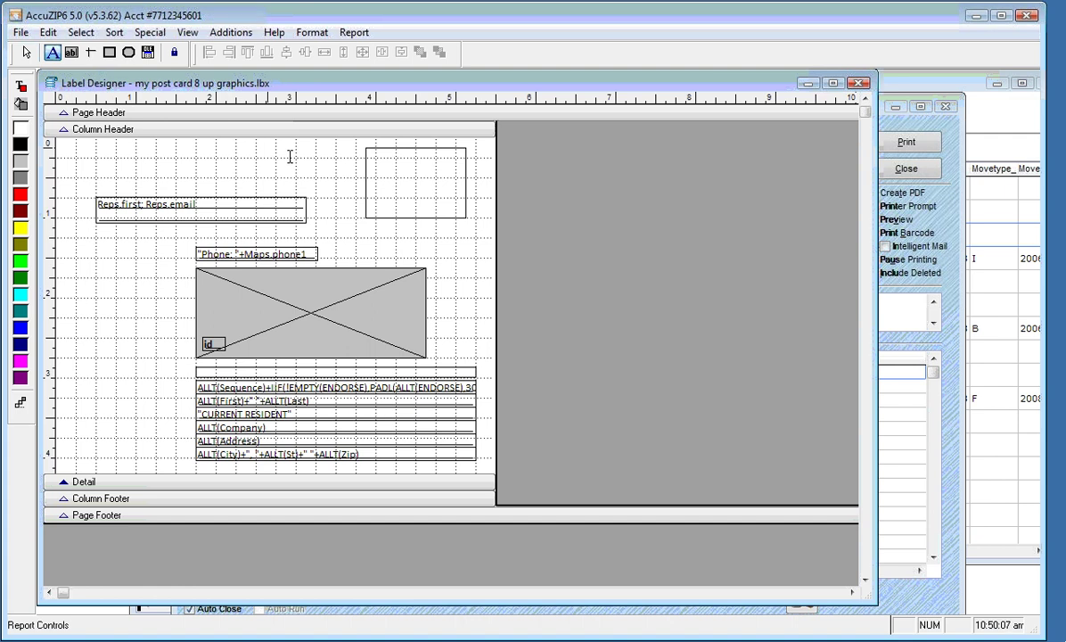
{"action": "left_click", "coordinate": [259, 151]}
{"action": "left_click", "coordinate": [655, 395]}
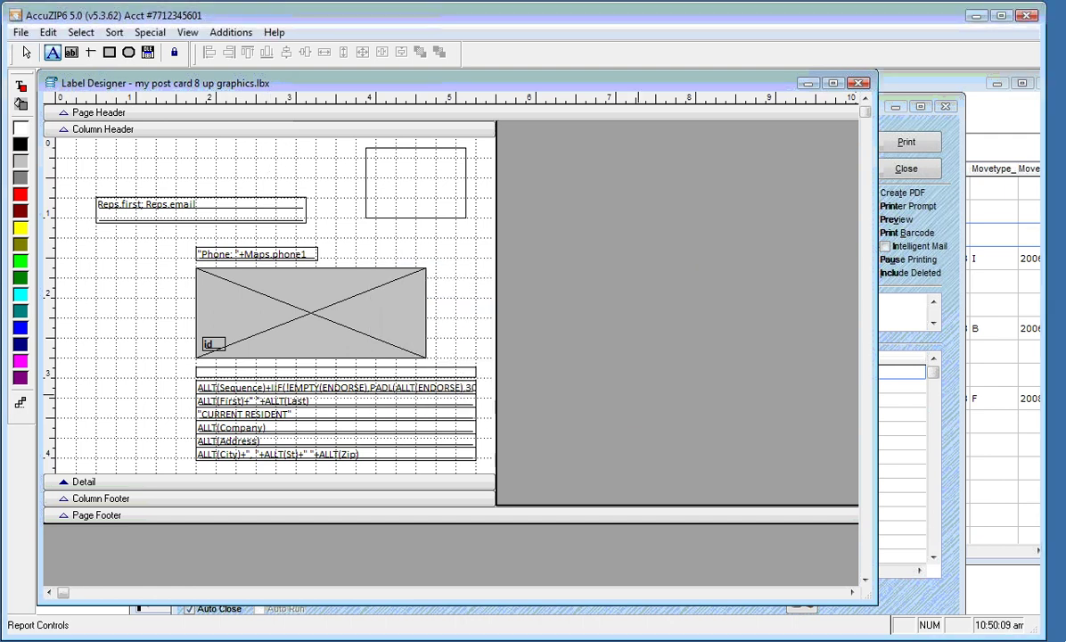
{"action": "left_click", "coordinate": [295, 172]}
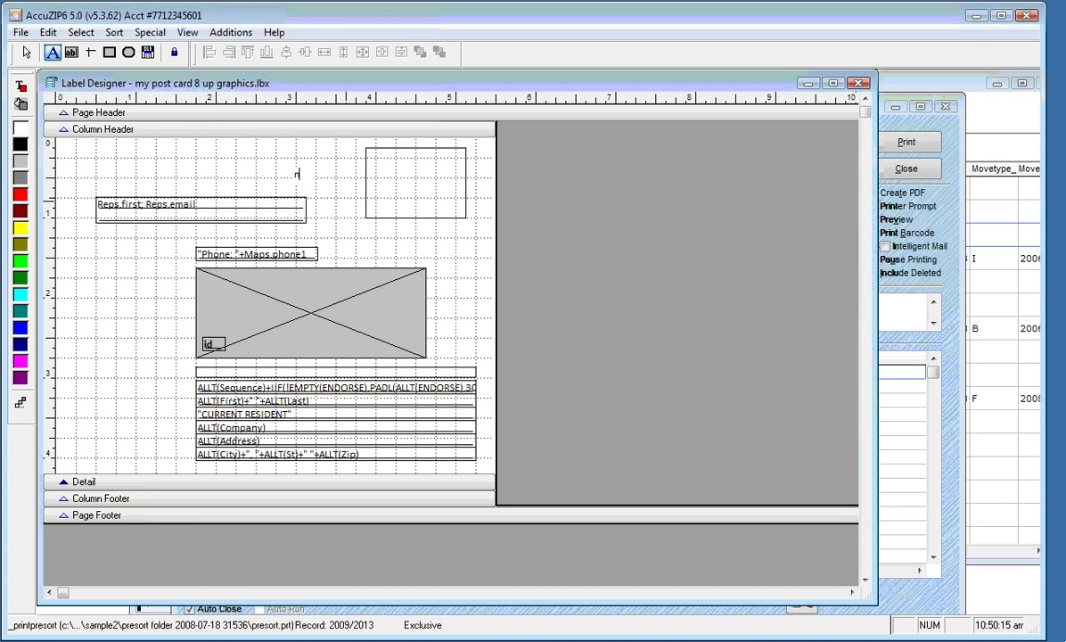
Type the indicia lines NON PROFIT ORG, US POSTAGE, PAID, TEMPLETON CA, PERMIT #1
{"action": "key", "text": "Caps_Lock"}
{"action": "type", "text": "NON PROFIT ORG"}
{"action": "key", "text": "Return"}
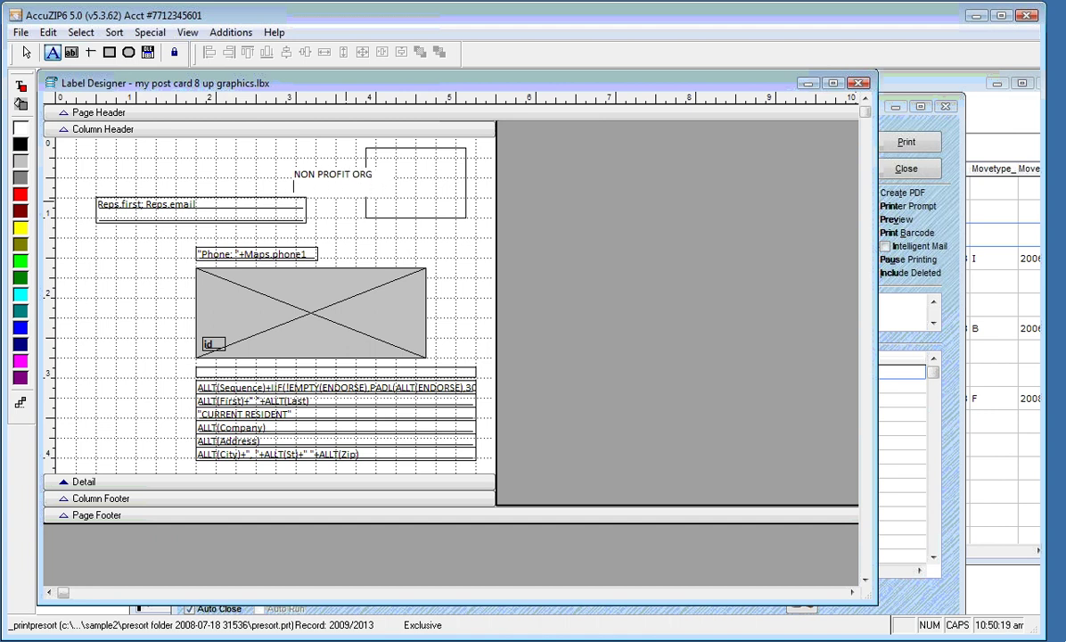
{"action": "type", "text": "US POSTAGE PAID"}
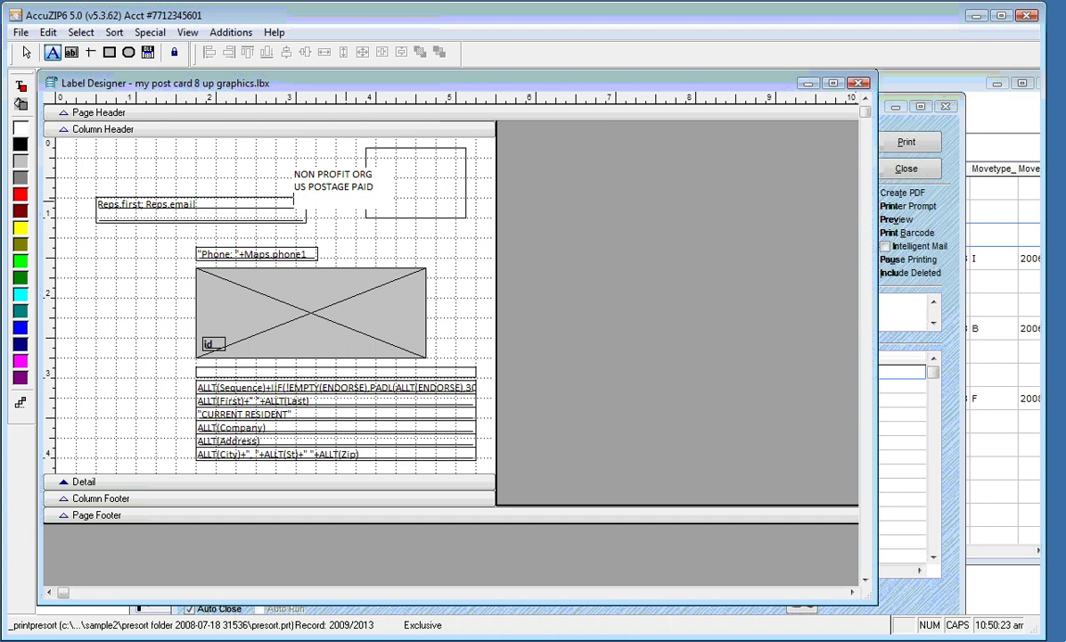
{"action": "key", "text": "BackSpace"}
{"action": "key", "text": "BackSpace"}
{"action": "key", "text": "BackSpace"}
{"action": "key", "text": "BackSpace"}
{"action": "key", "text": "BackSpace"}
{"action": "key", "text": "Return"}
{"action": "type", "text": "PAID"}
{"action": "key", "text": "Return"}
{"action": "type", "text": "TEMPLETON CA"}
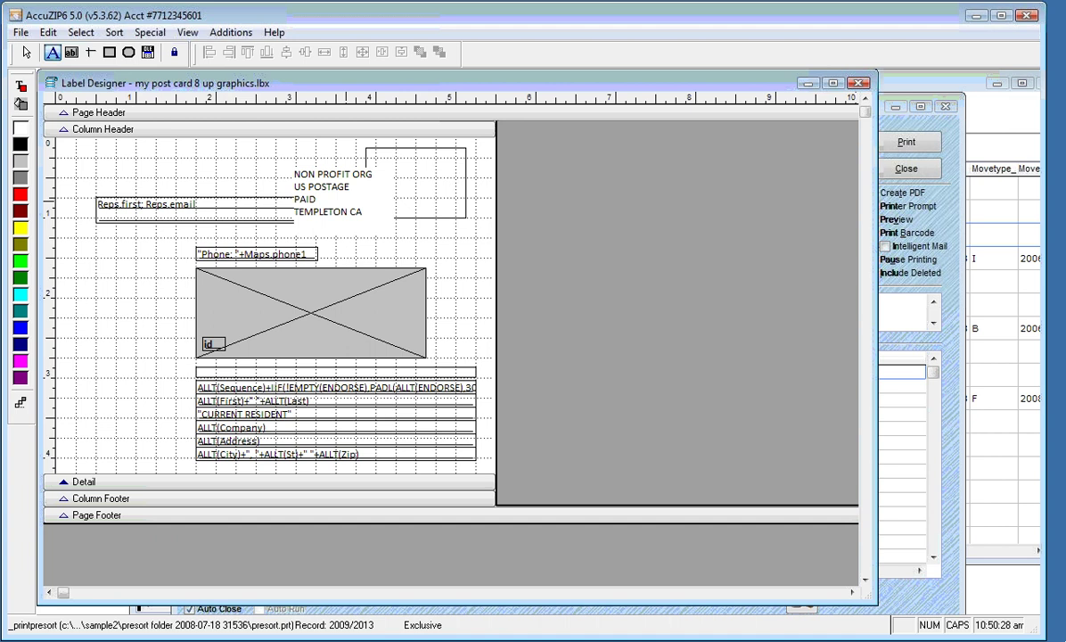
{"action": "key", "text": "Return"}
{"action": "type", "text": "PERMIT #1"}
Select the indicia text block and reposition the Label Designer window
{"action": "left_click", "coordinate": [27, 54]}
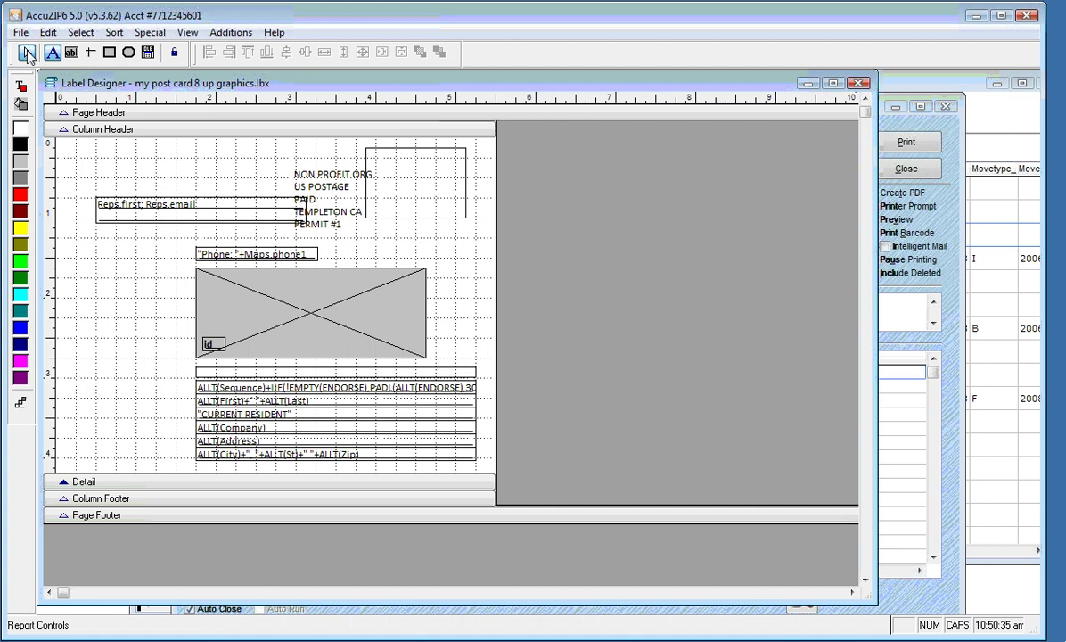
{"action": "left_click", "coordinate": [330, 183]}
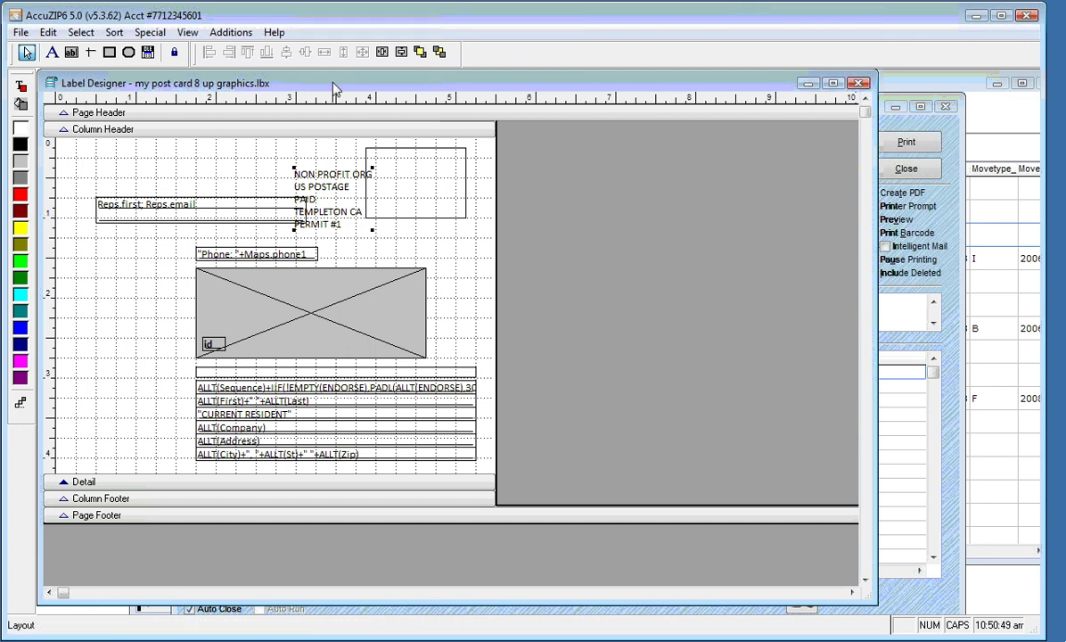
{"action": "left_click_drag", "start_coordinate": [311, 79], "coordinate": [383, 98]}
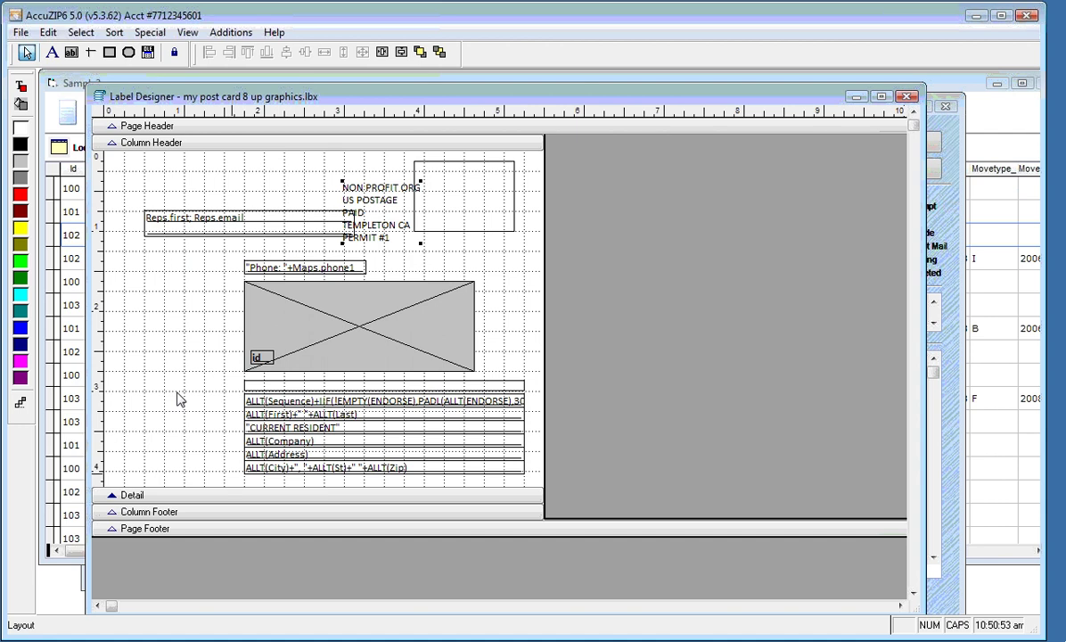
{"action": "left_click", "coordinate": [99, 97]}
{"action": "key", "text": "Escape"}
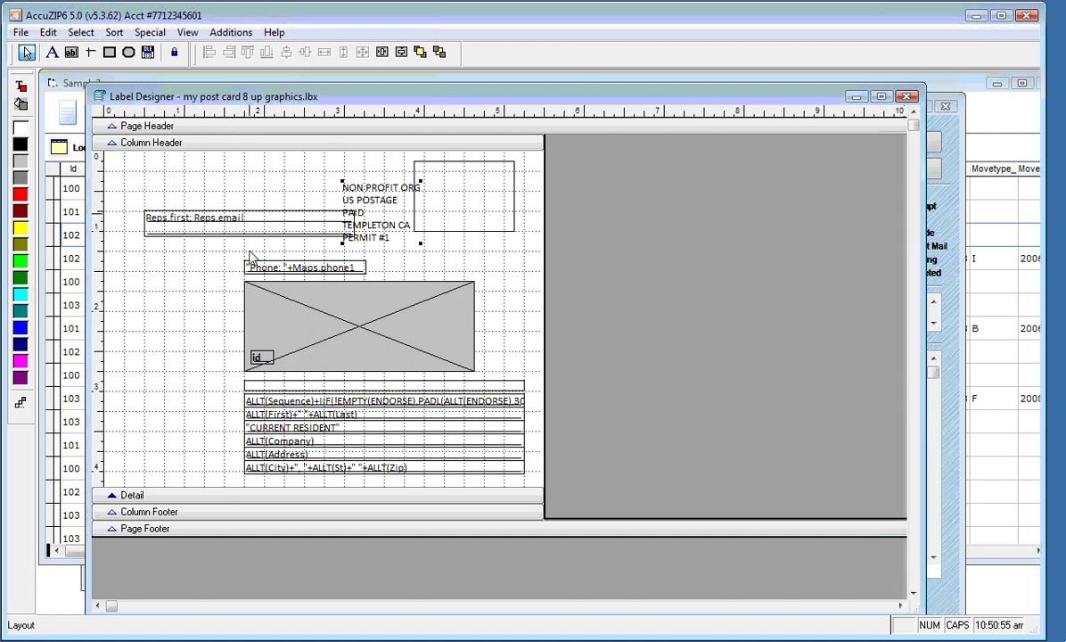
{"action": "left_click_drag", "start_coordinate": [242, 95], "coordinate": [201, 71]}
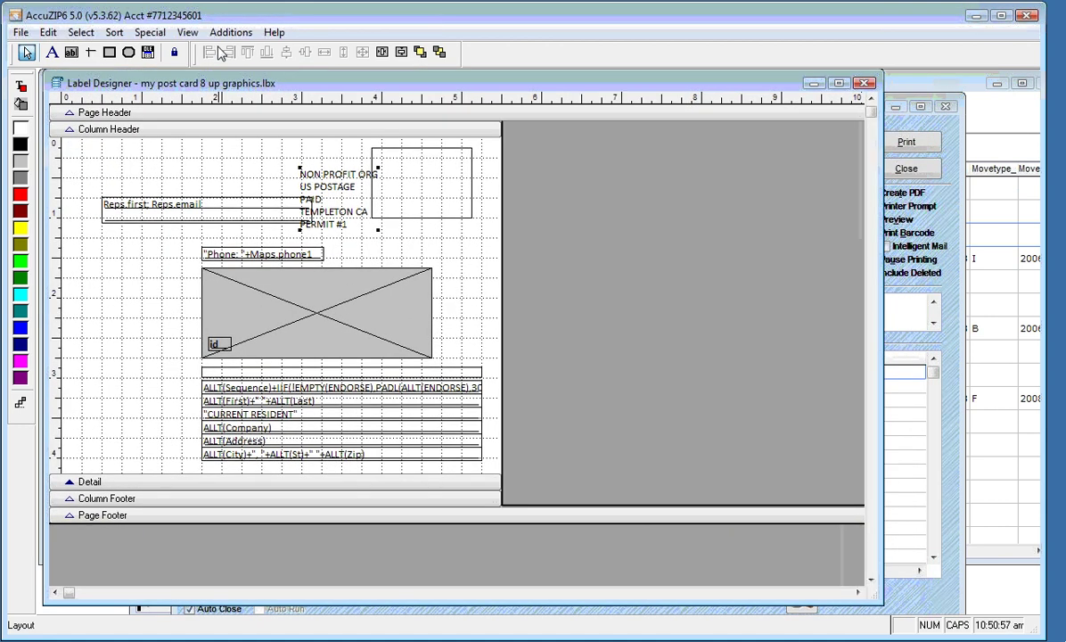
{"action": "left_click", "coordinate": [183, 32]}
{"action": "left_click", "coordinate": [183, 33]}
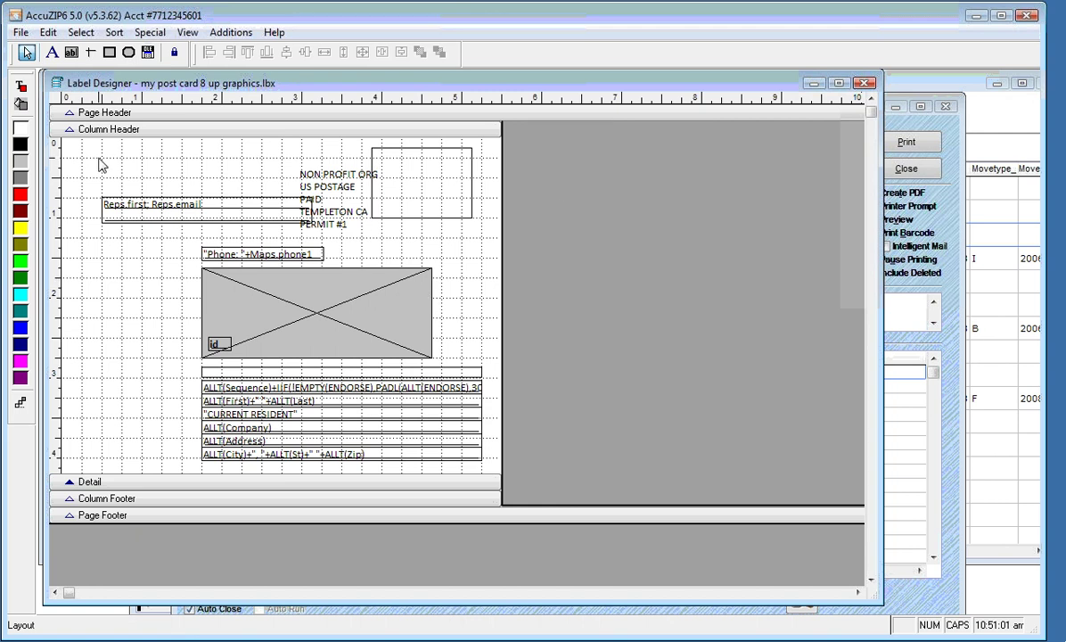
Move the indicia text into the permit box and center it horizontally
{"action": "left_click_drag", "start_coordinate": [341, 196], "coordinate": [441, 170]}
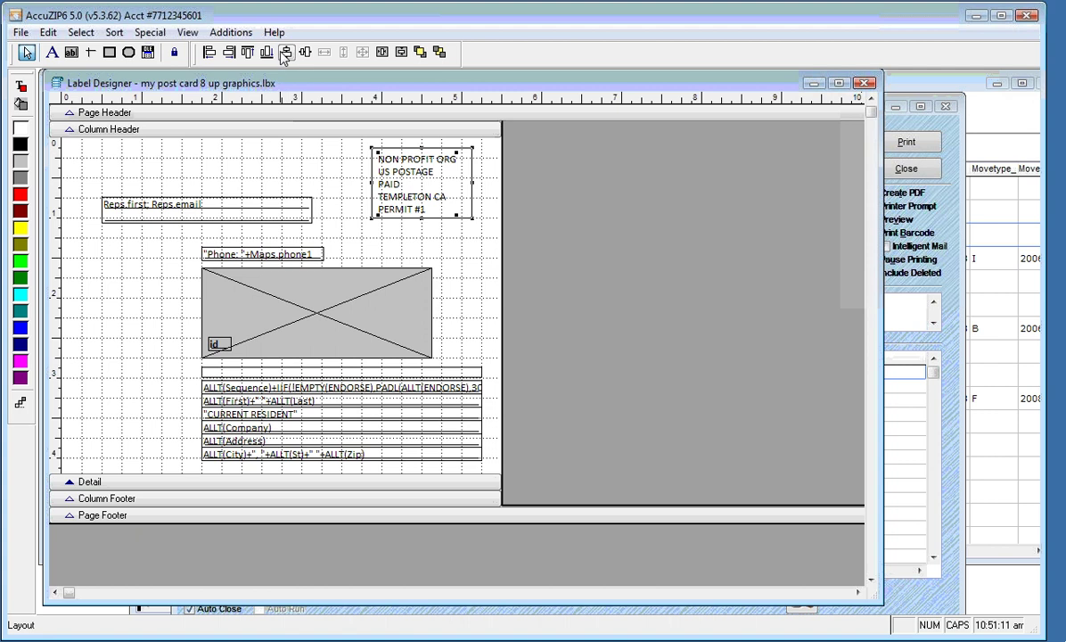
{"action": "left_click", "coordinate": [285, 52]}
{"action": "left_click", "coordinate": [306, 54]}
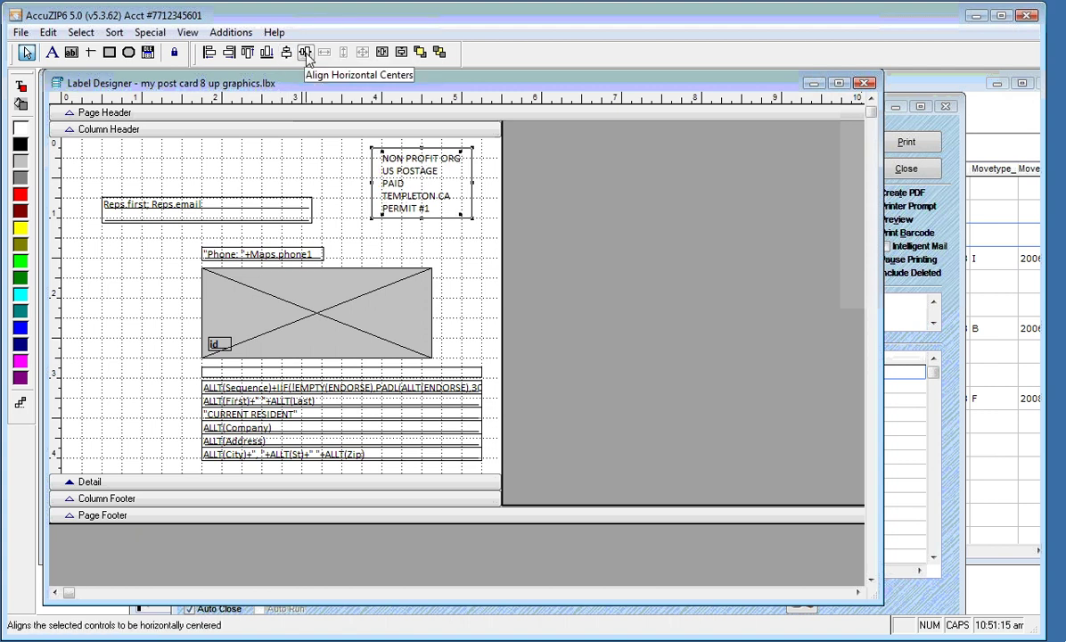
Open a print preview of the finished postcard layout, then dismiss it
{"action": "right_click", "coordinate": [295, 145]}
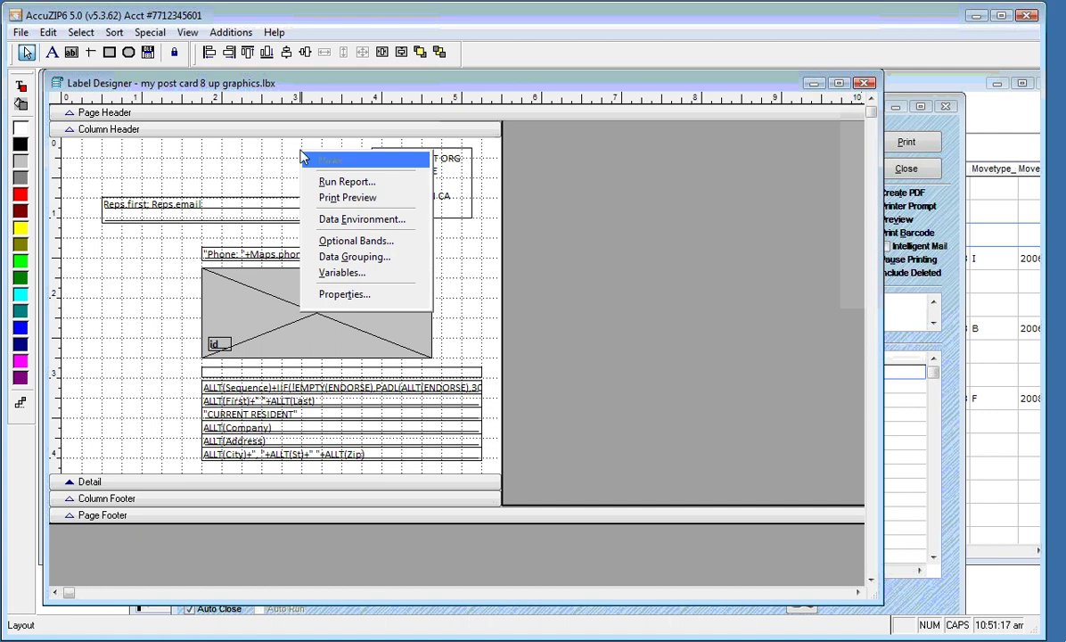
{"action": "left_click", "coordinate": [331, 198]}
{"action": "key", "text": "Escape"}
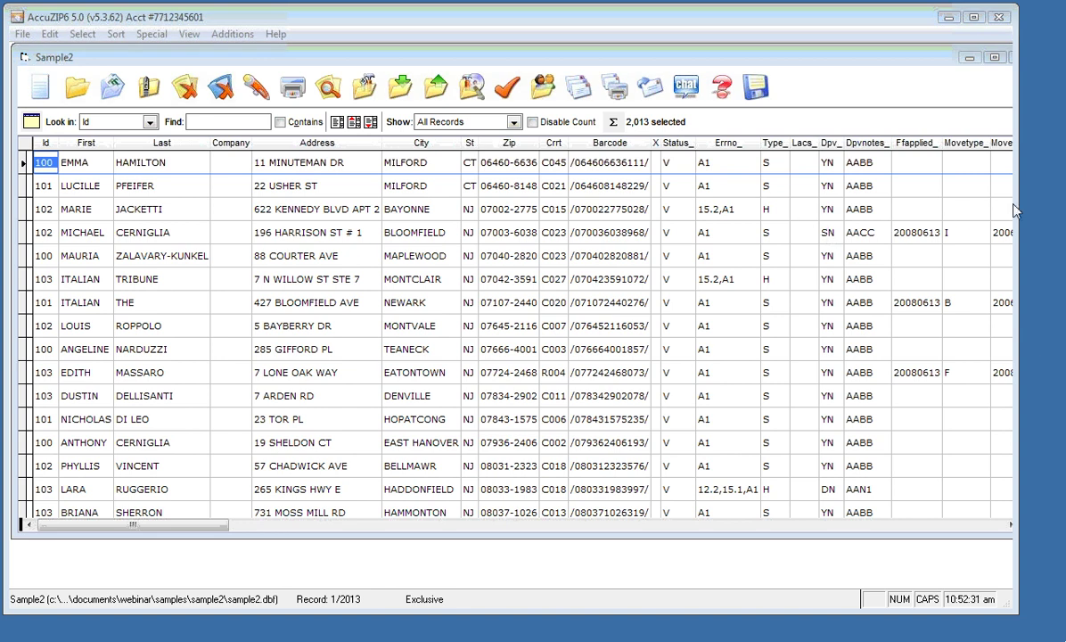
Select record 101 in Sample2, shift its window, then bring up the accuzip.com page in Internet Explorer
{"action": "left_click", "coordinate": [629, 185]}
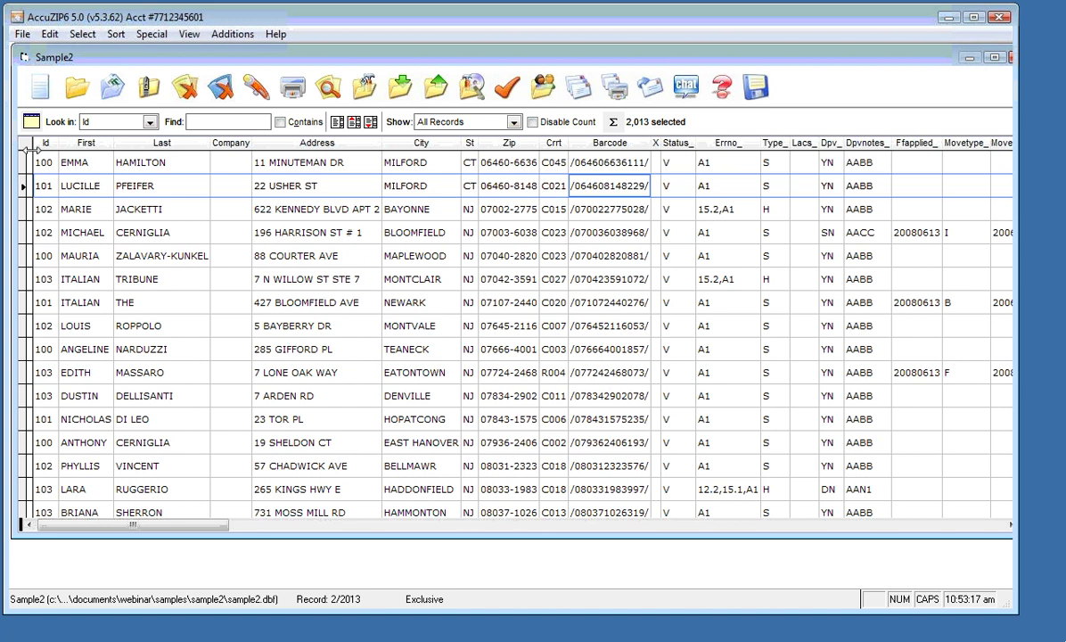
{"action": "left_click_drag", "start_coordinate": [132, 57], "coordinate": [97, 59]}
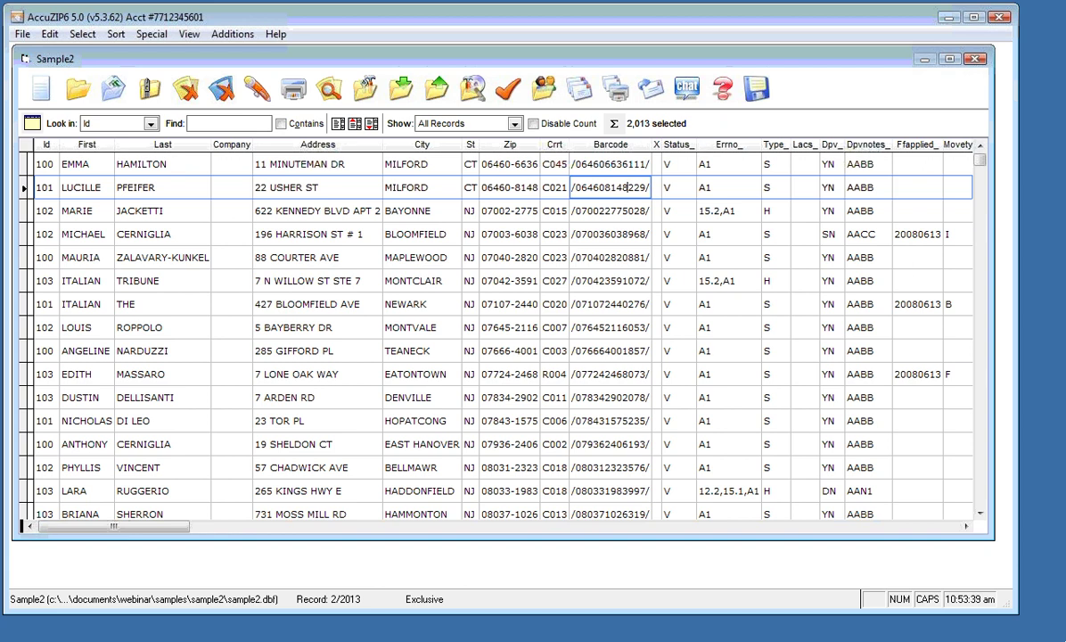
{"action": "key", "text": "super"}
{"action": "key", "text": "Escape"}
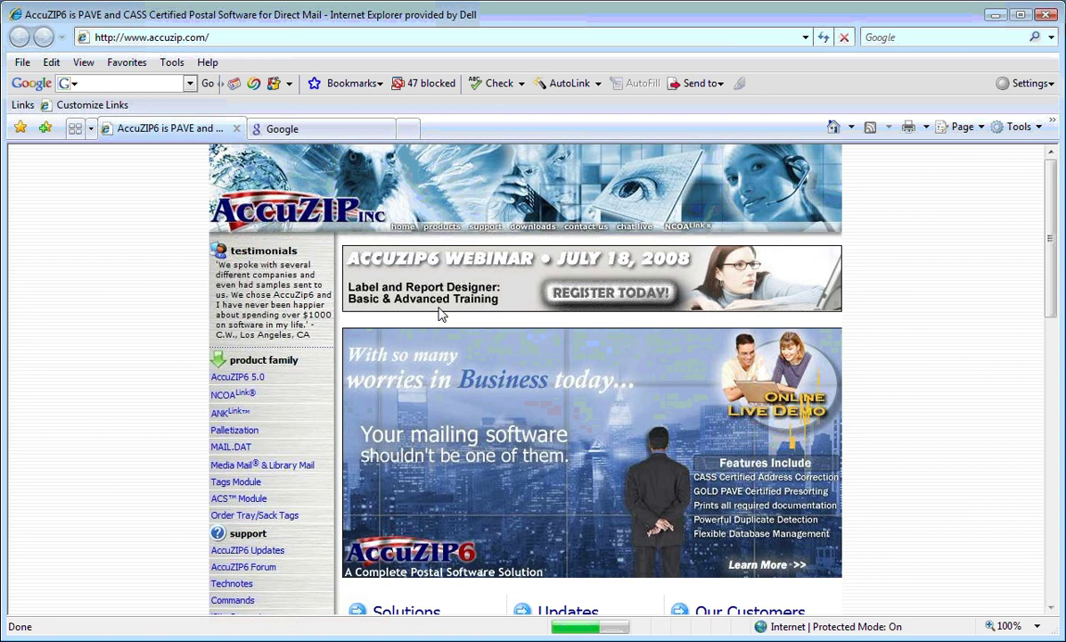
Scroll the AccuZIP page down toward the forum topic on increasing DPV Validation speed
{"action": "scroll", "coordinate": [953, 505], "scroll_direction": "down", "scroll_amount": 1}
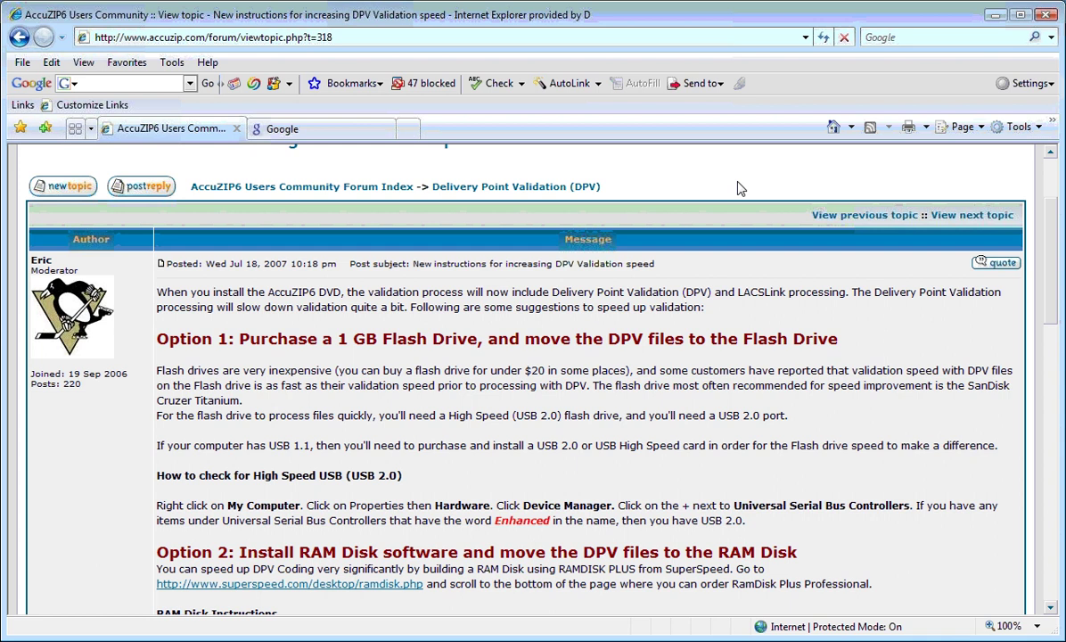
{"action": "scroll", "coordinate": [544, 340], "scroll_direction": "down", "scroll_amount": 3}
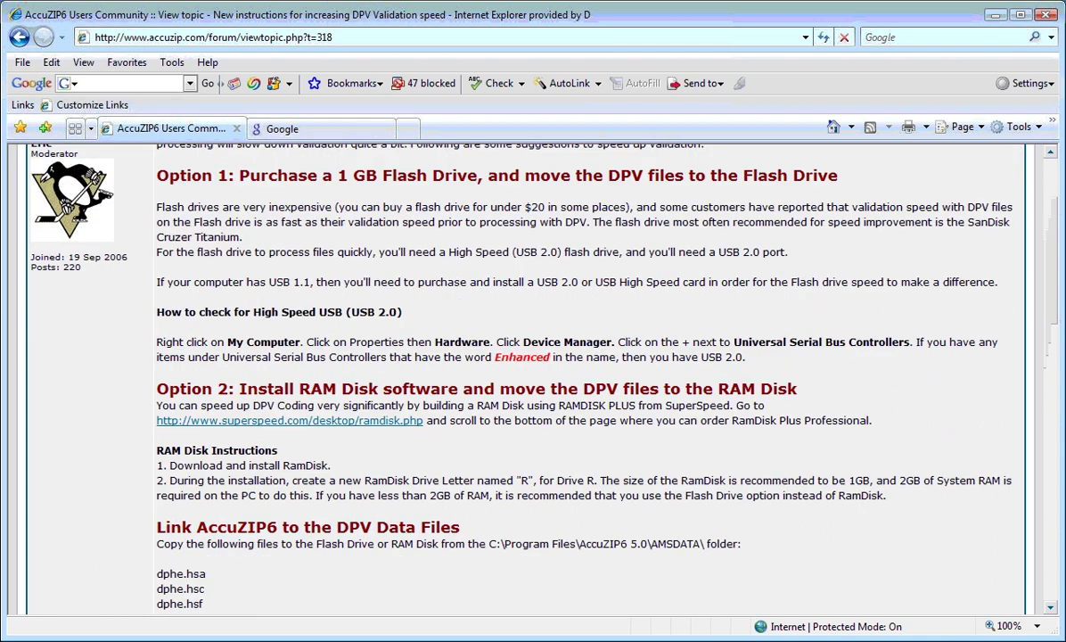
{"action": "scroll", "coordinate": [322, 238], "scroll_direction": "up", "scroll_amount": 5}
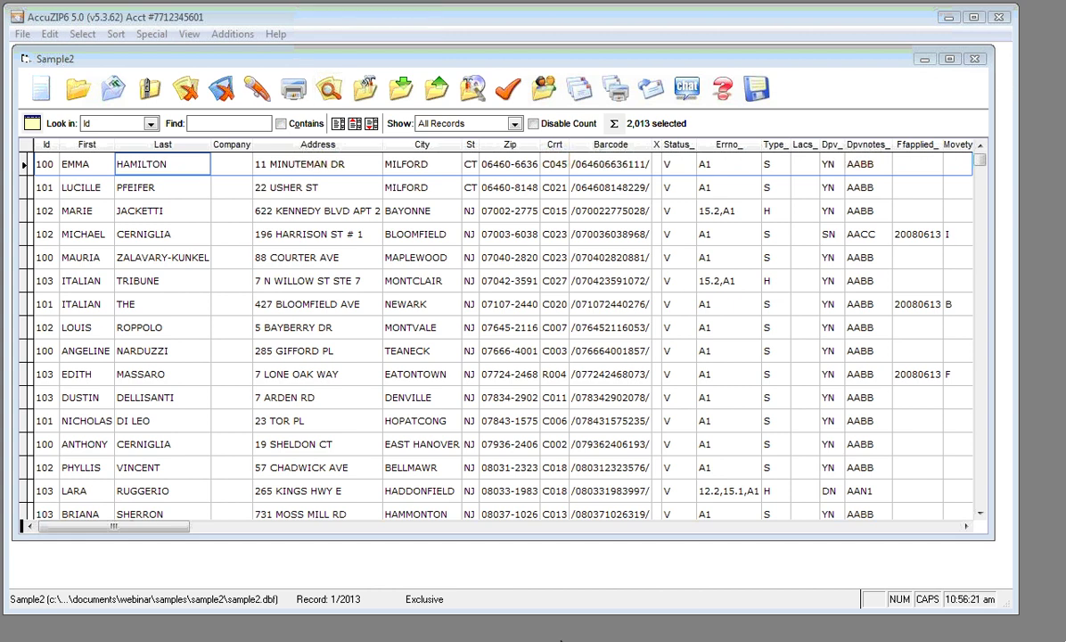
{"action": "left_click", "coordinate": [559, 640]}
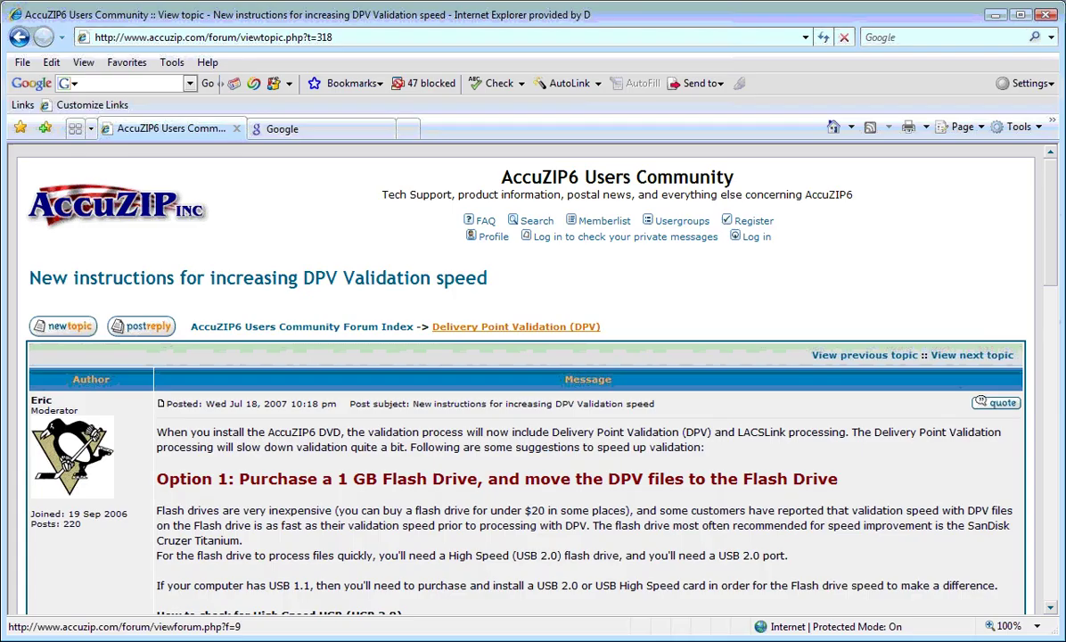
{"action": "left_click", "coordinate": [325, 37]}
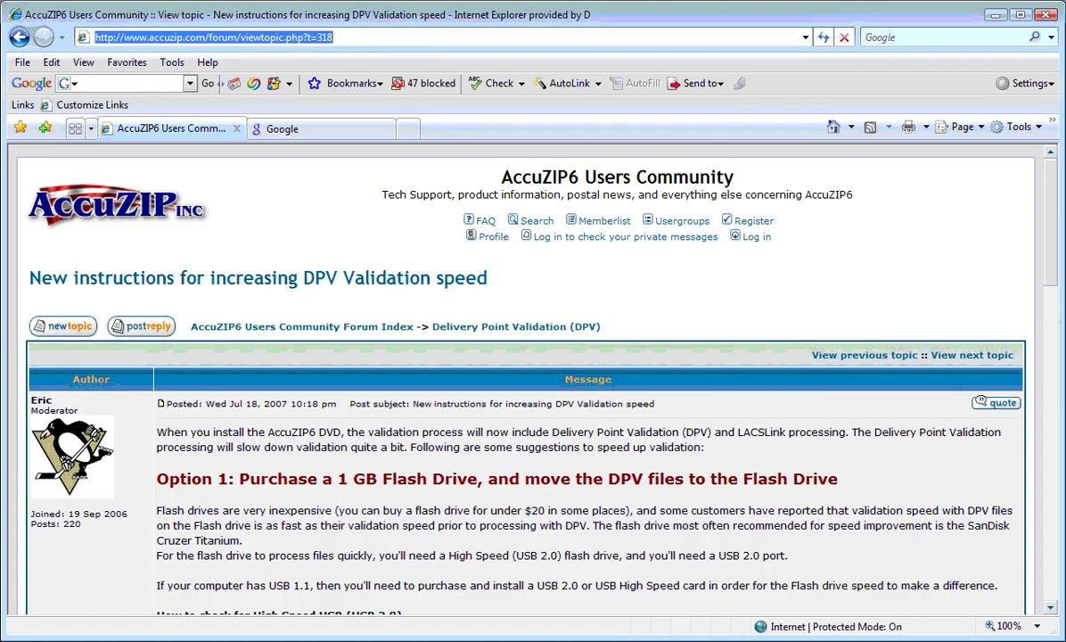
{"action": "type", "text": "WWW.ALCOZ"}
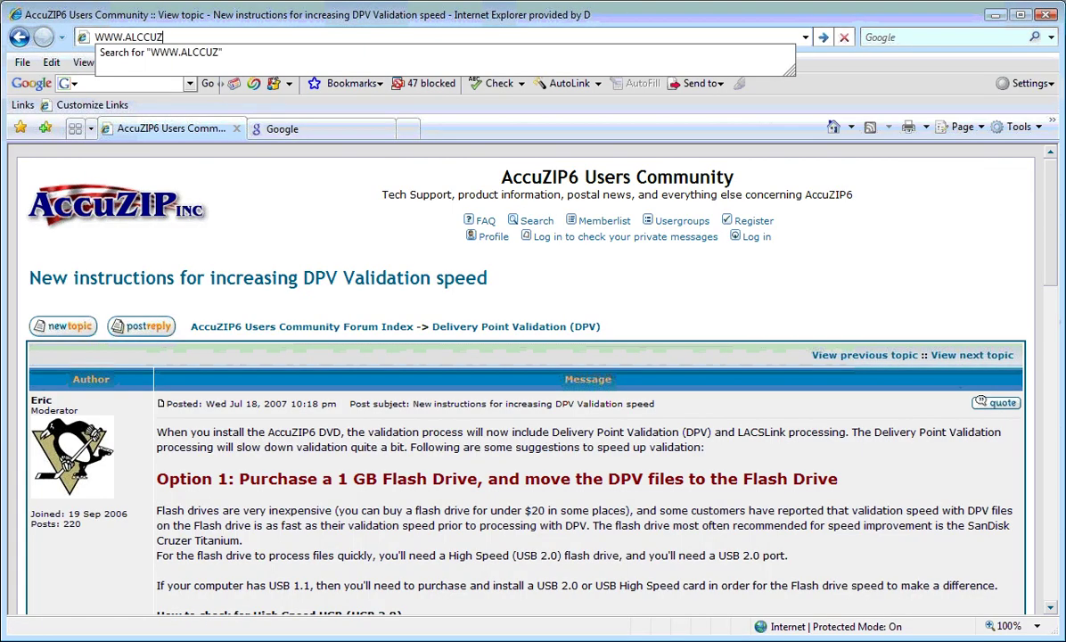
{"action": "key", "text": "BackSpace"}
{"action": "key", "text": "BackSpace"}
{"action": "key", "text": "BackSpace"}
{"action": "key", "text": "BackSpace"}
{"action": "type", "text": "ccuzip"}
{"action": "key", "text": "Return"}
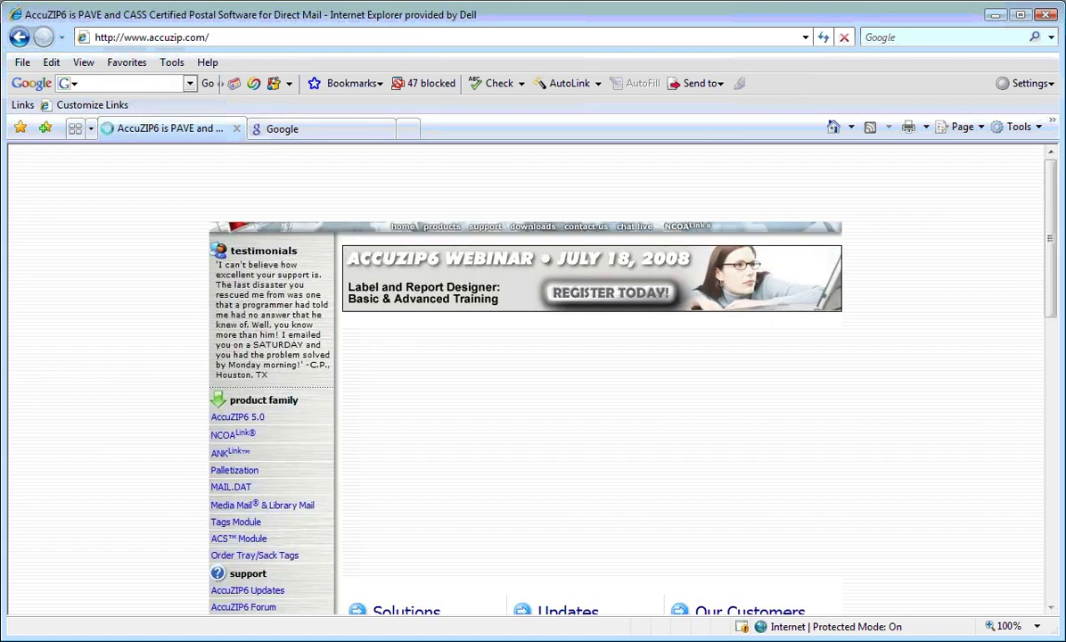
Open the Webinars page listing the 2008 webinar and training course dates
{"action": "scroll", "coordinate": [230, 540], "scroll_direction": "down", "scroll_amount": 3}
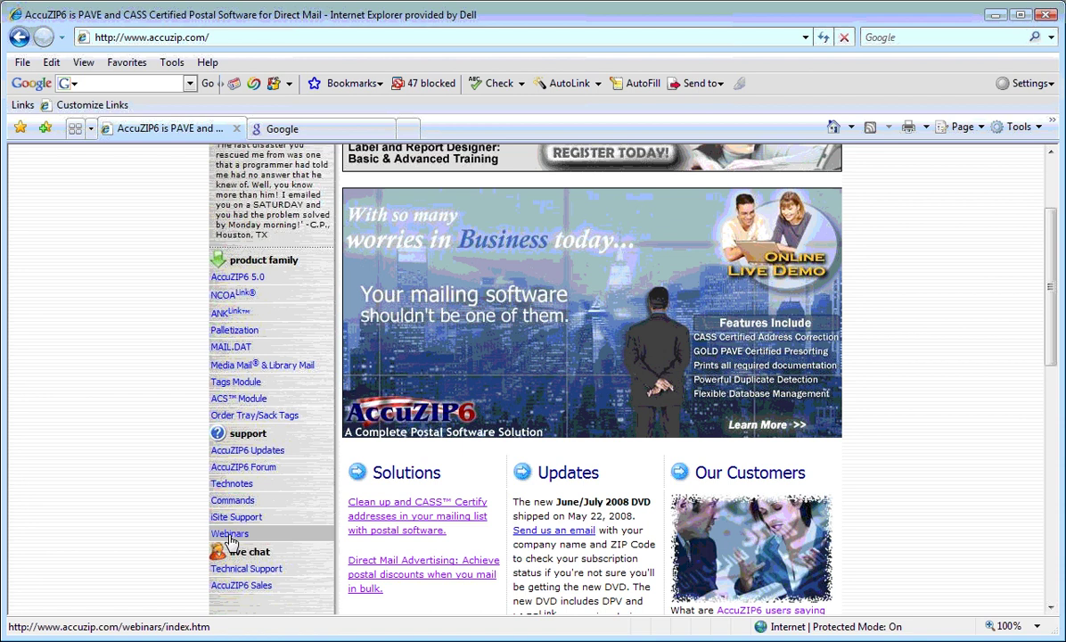
{"action": "left_click", "coordinate": [229, 534]}
{"action": "scroll", "coordinate": [847, 450], "scroll_direction": "down", "scroll_amount": 3}
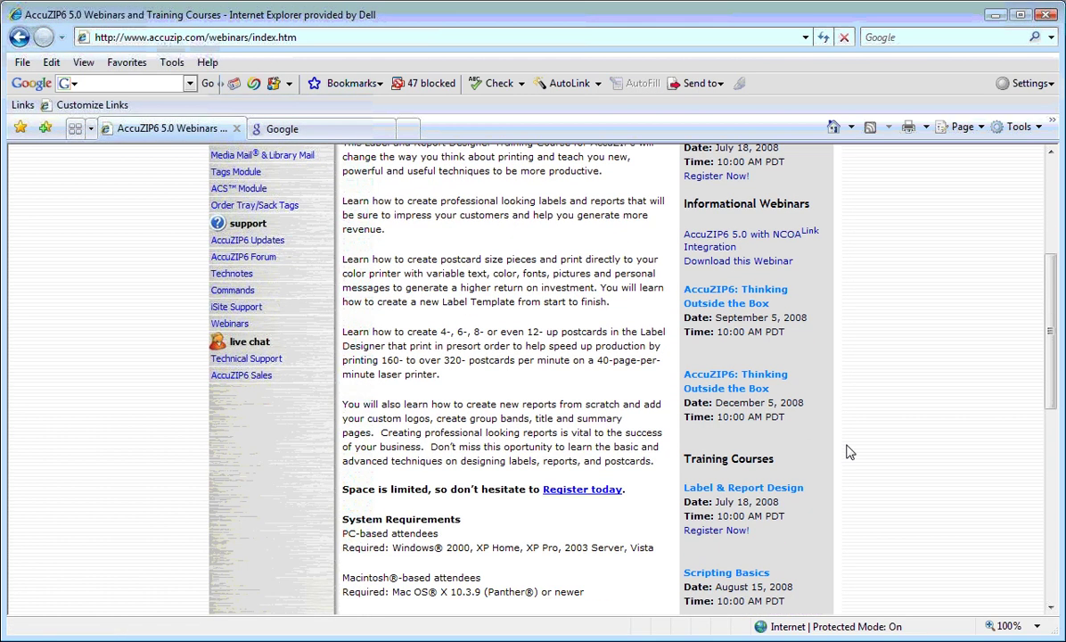
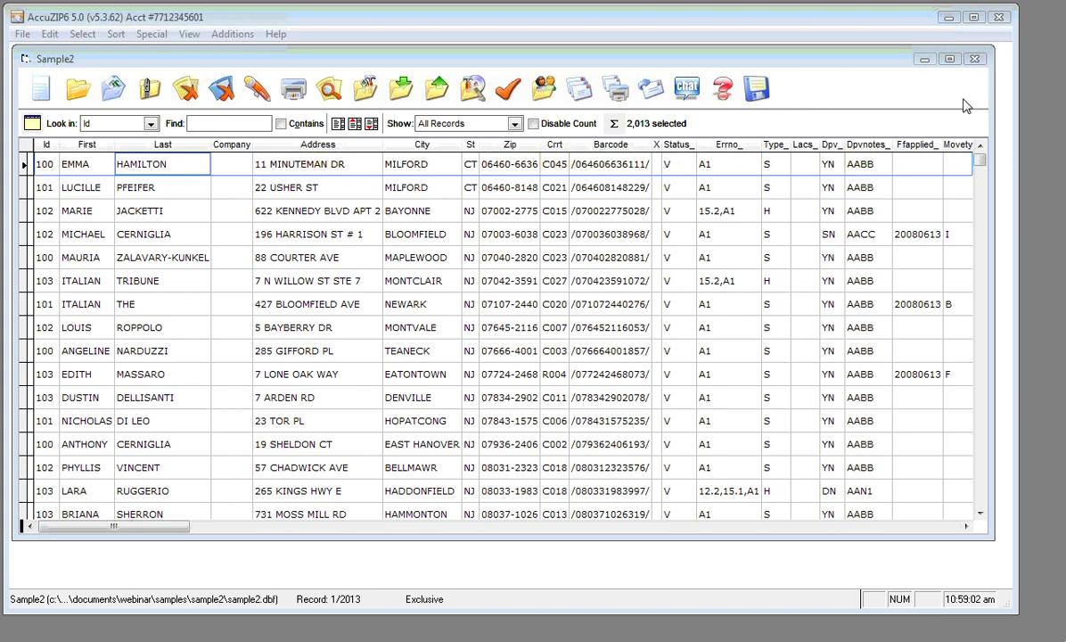
Close Sample2, open C1234.dbf from recent databases, and widen the First column
{"action": "left_click", "coordinate": [509, 210]}
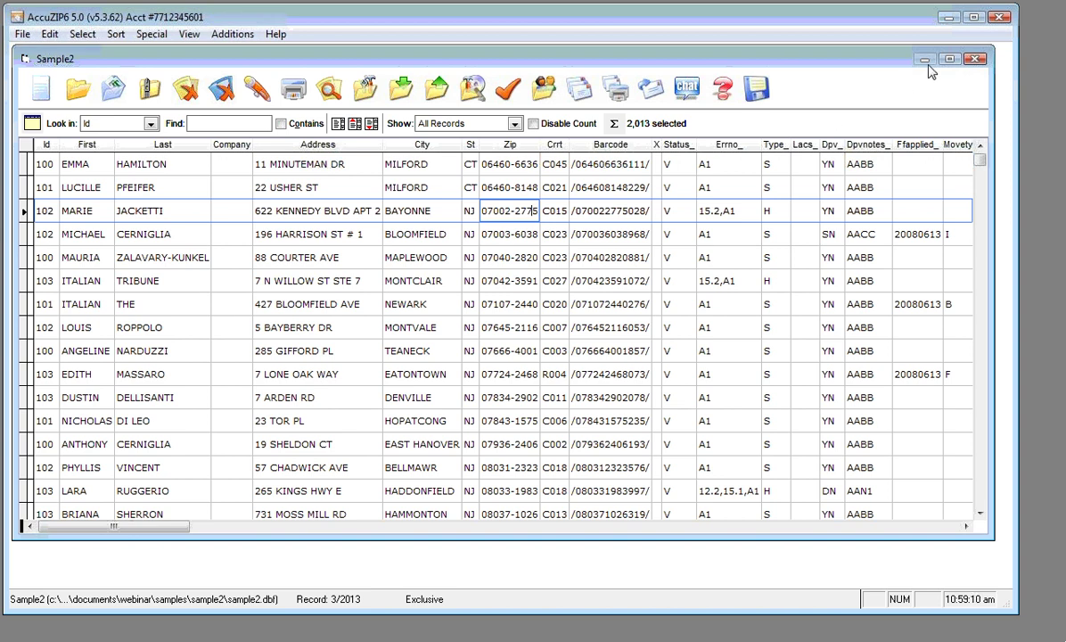
{"action": "left_click", "coordinate": [977, 58]}
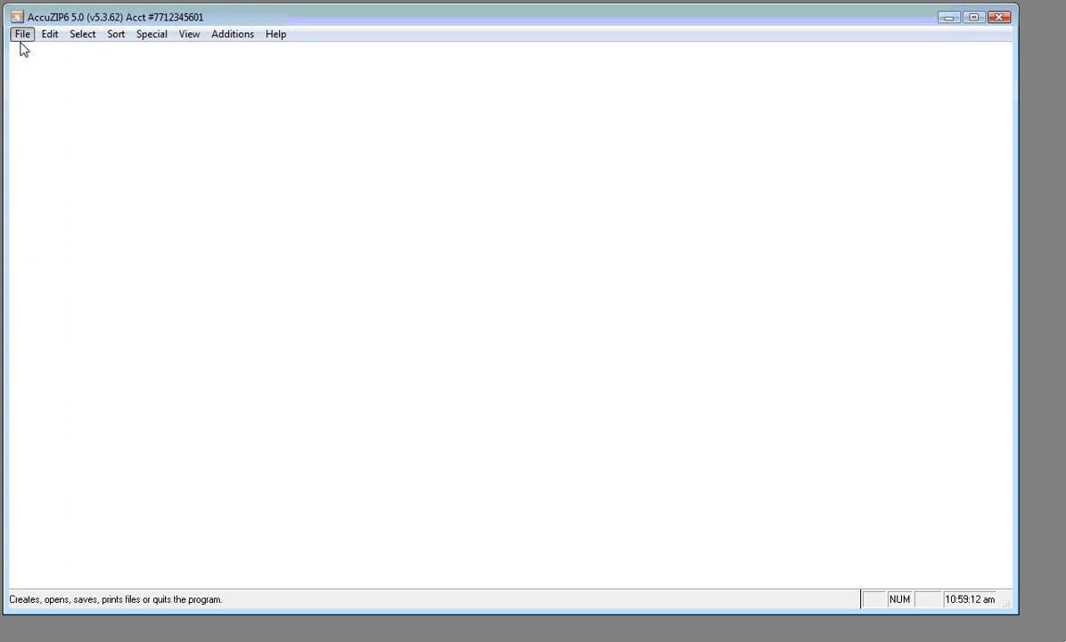
{"action": "left_click", "coordinate": [22, 36]}
{"action": "mouse_move", "coordinate": [66, 153]}
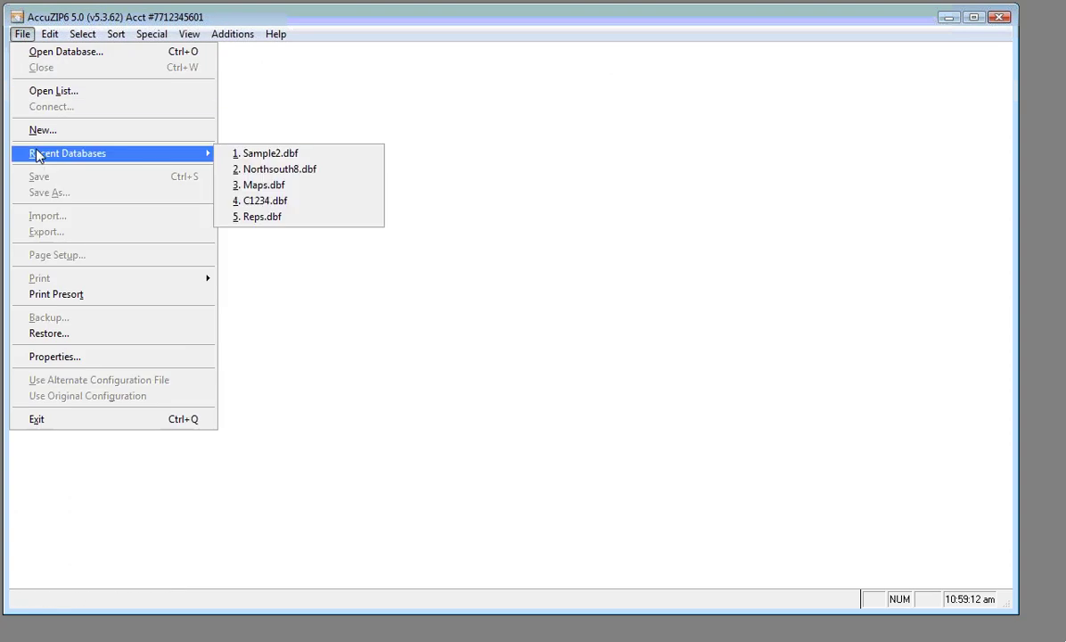
{"action": "left_click", "coordinate": [269, 201]}
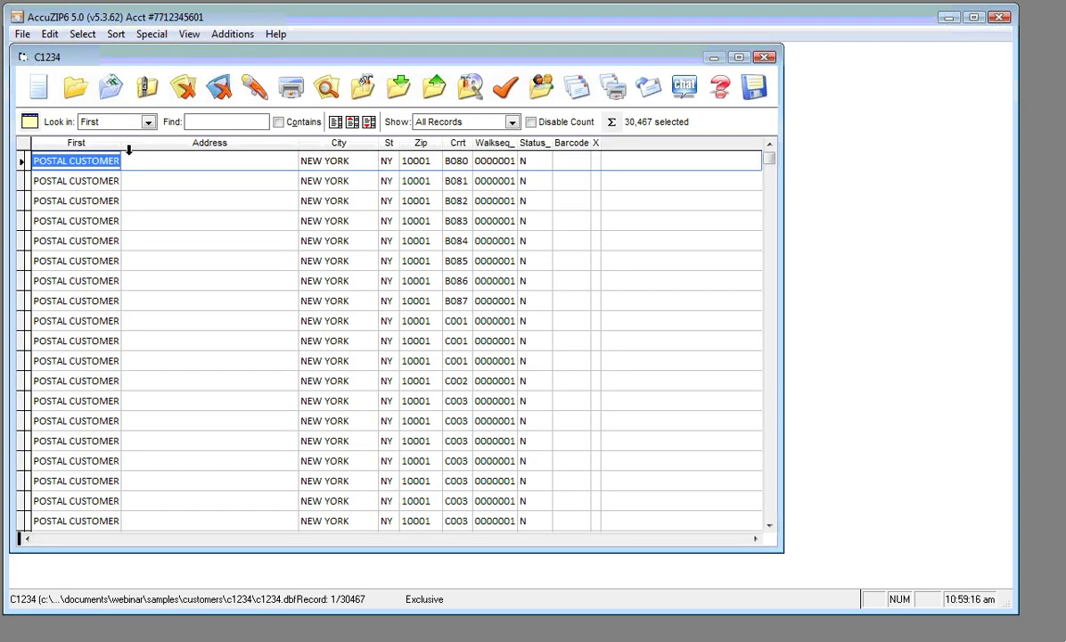
{"action": "left_click_drag", "start_coordinate": [121, 143], "coordinate": [139, 147]}
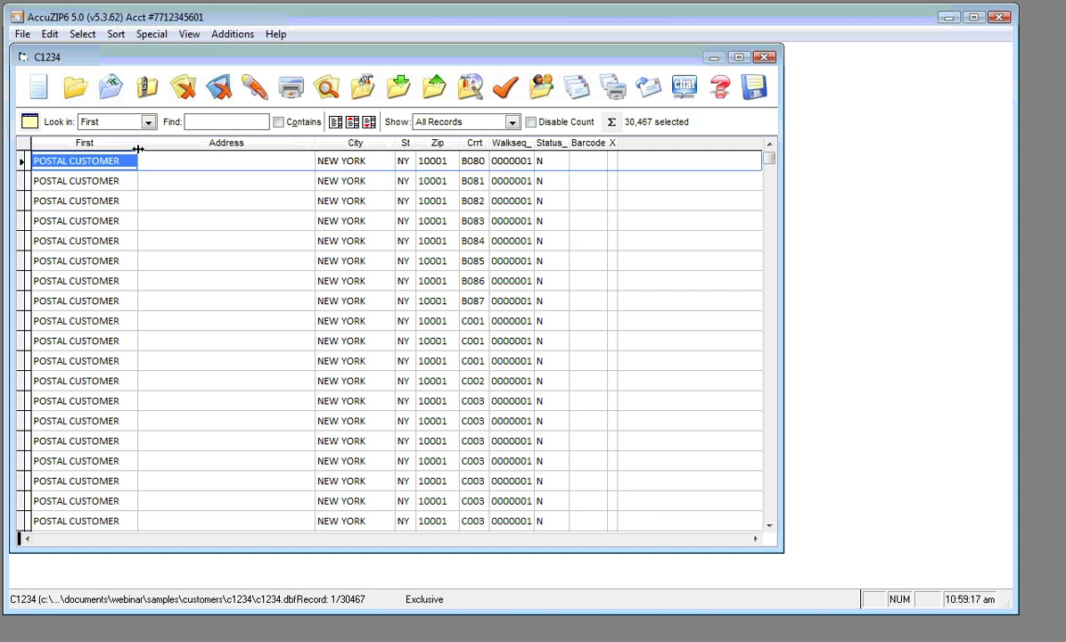
{"action": "left_click", "coordinate": [92, 37]}
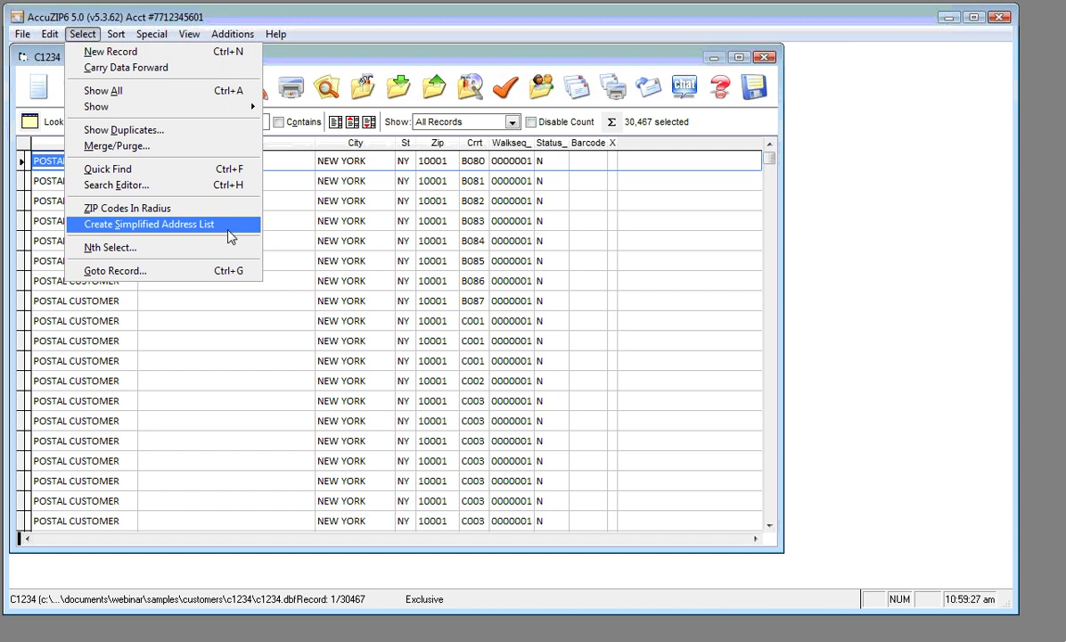
{"action": "left_click", "coordinate": [231, 236]}
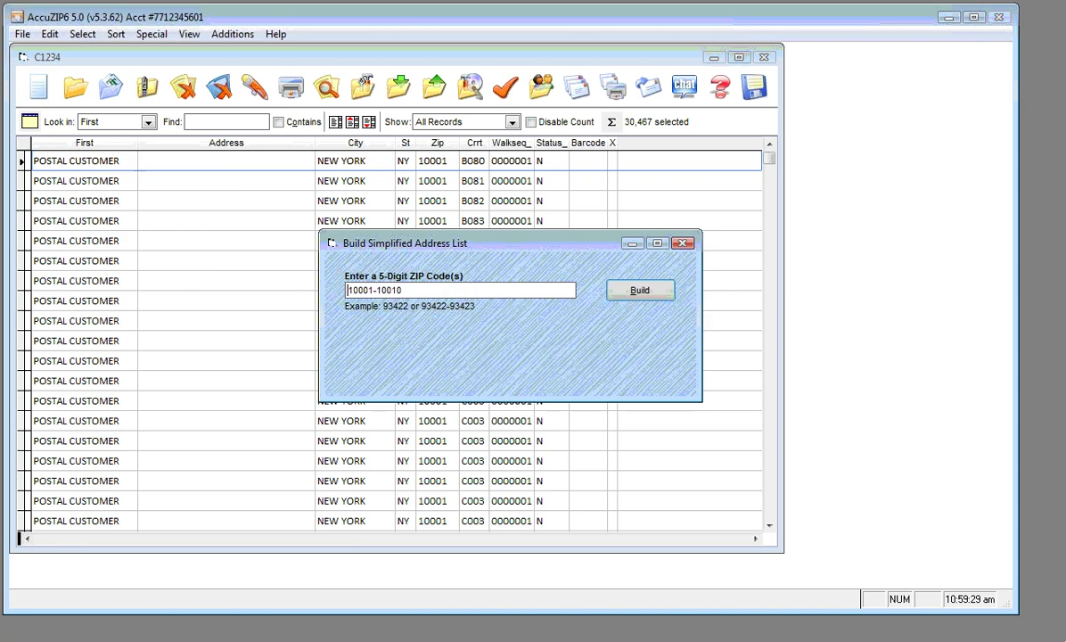
{"action": "double_click", "coordinate": [420, 289]}
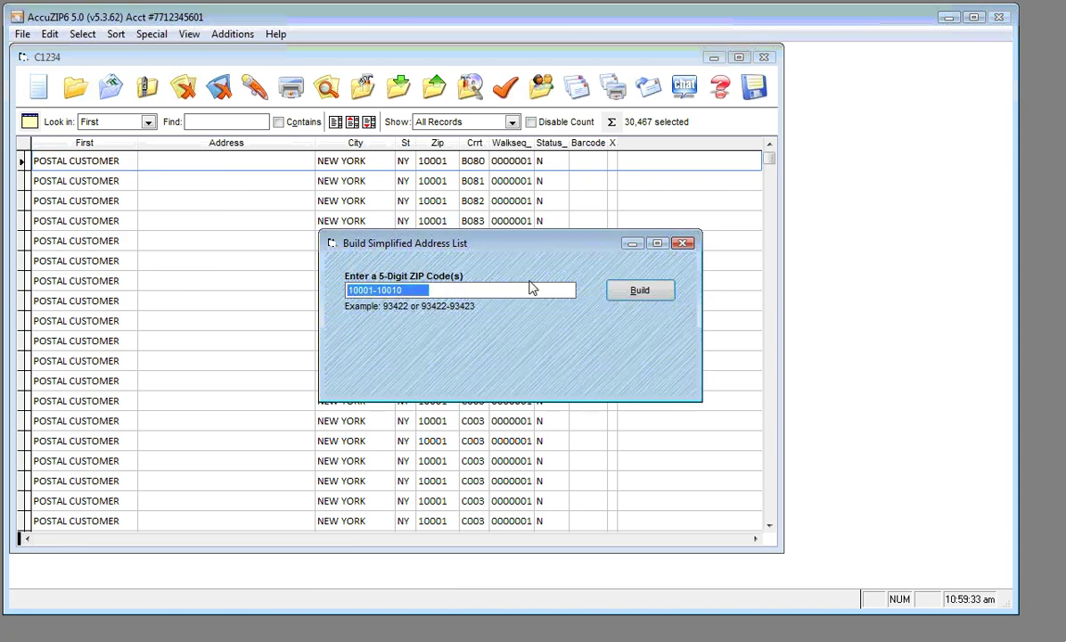
{"action": "left_click", "coordinate": [683, 243]}
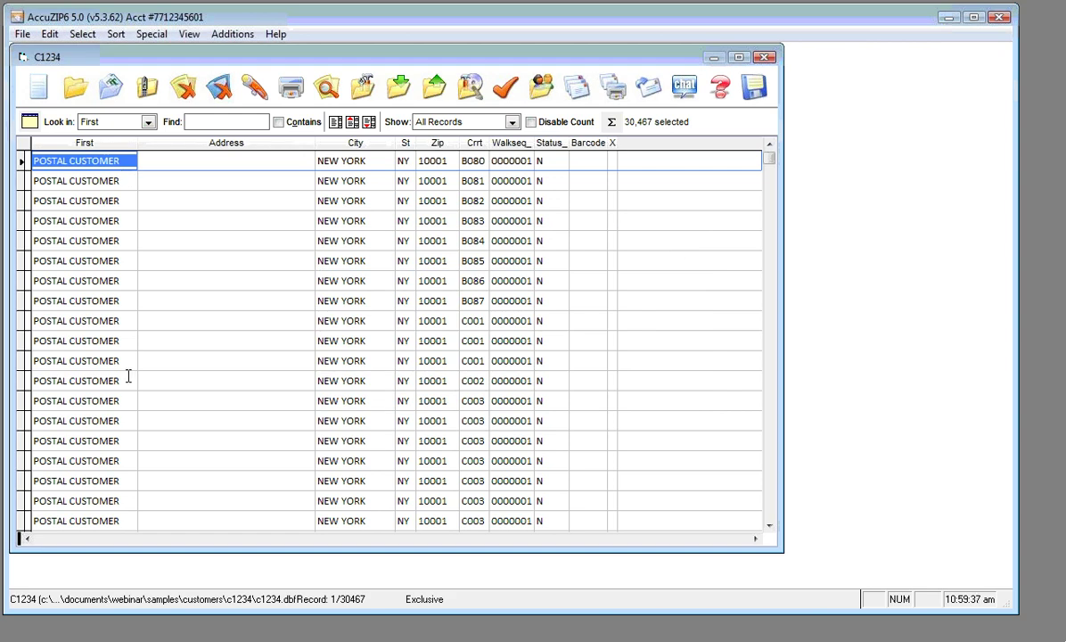
Move through the first records' Address, First and Zip cells in the grid
{"action": "left_click", "coordinate": [195, 159]}
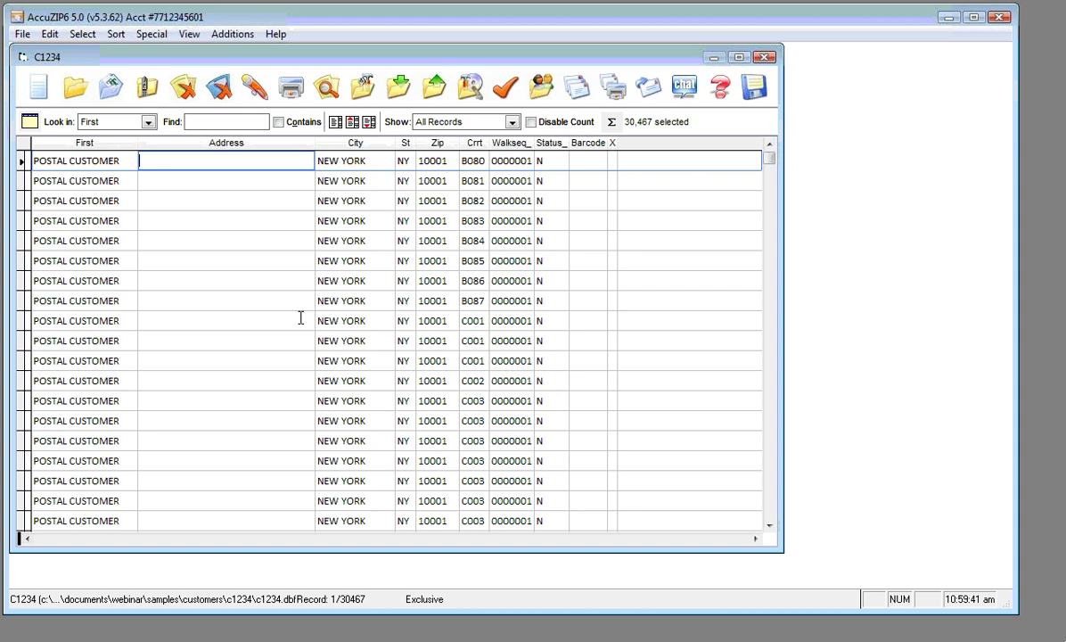
{"action": "key", "text": "Down"}
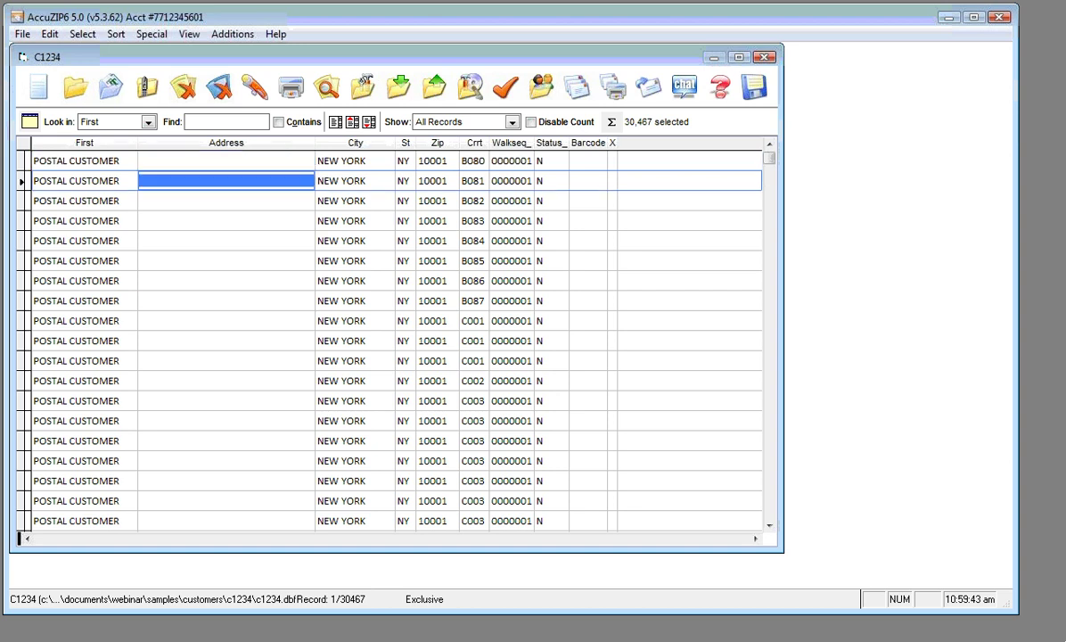
{"action": "key", "text": "Up"}
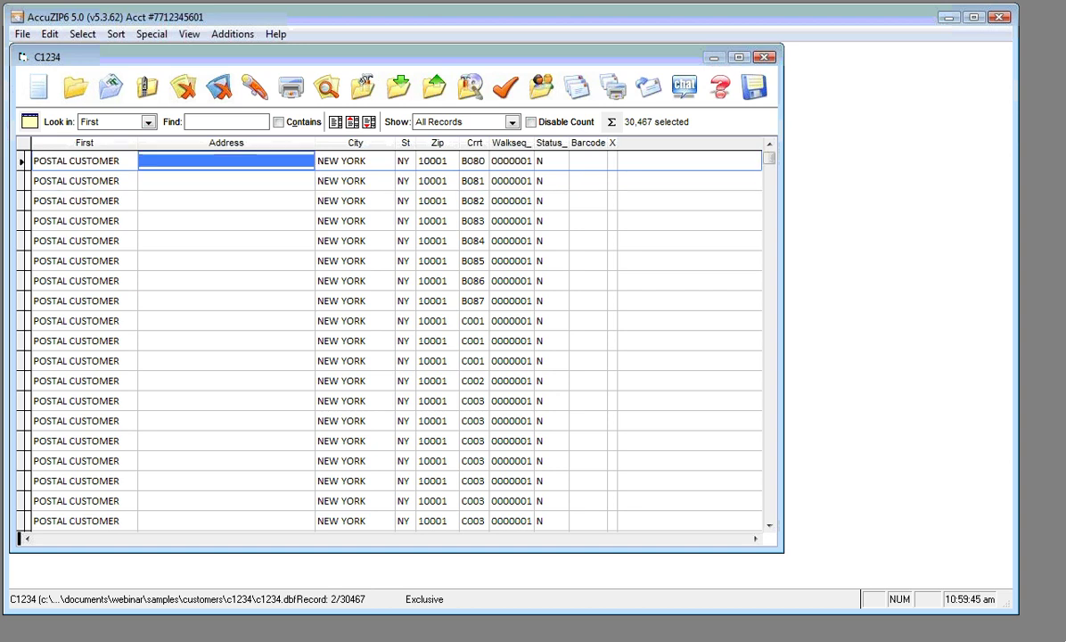
{"action": "key", "text": "Left"}
{"action": "key", "text": "Right"}
{"action": "key", "text": "Right"}
{"action": "key", "text": "Right"}
{"action": "key", "text": "Right"}
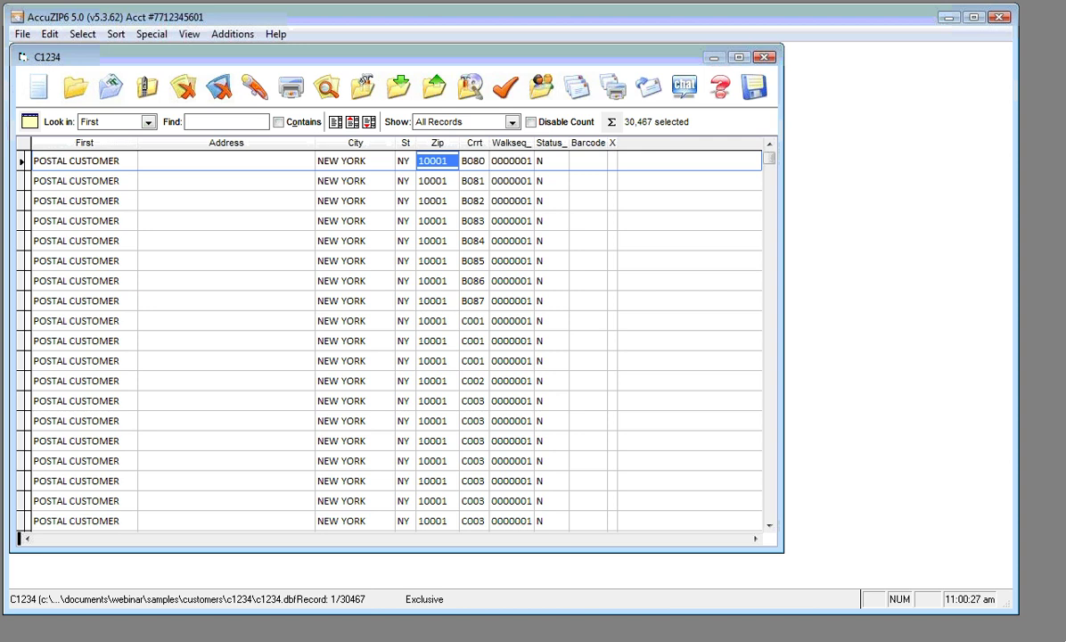
Open Report Settings, keeping Count On 5-digit Zip Codes.frx as the template
{"action": "left_click", "coordinate": [22, 35]}
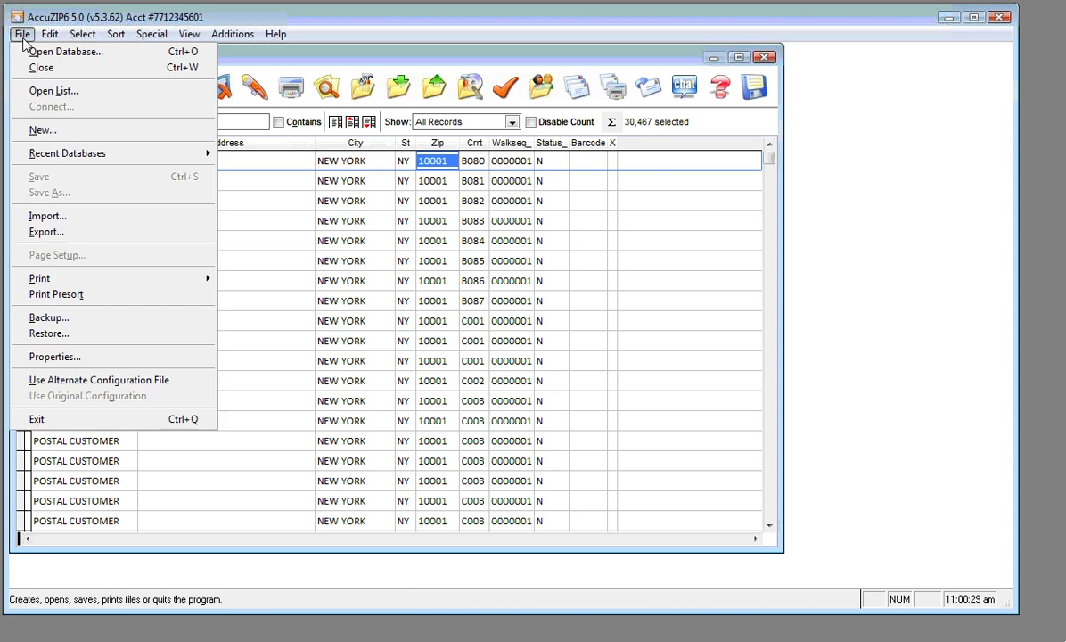
{"action": "mouse_move", "coordinate": [53, 279]}
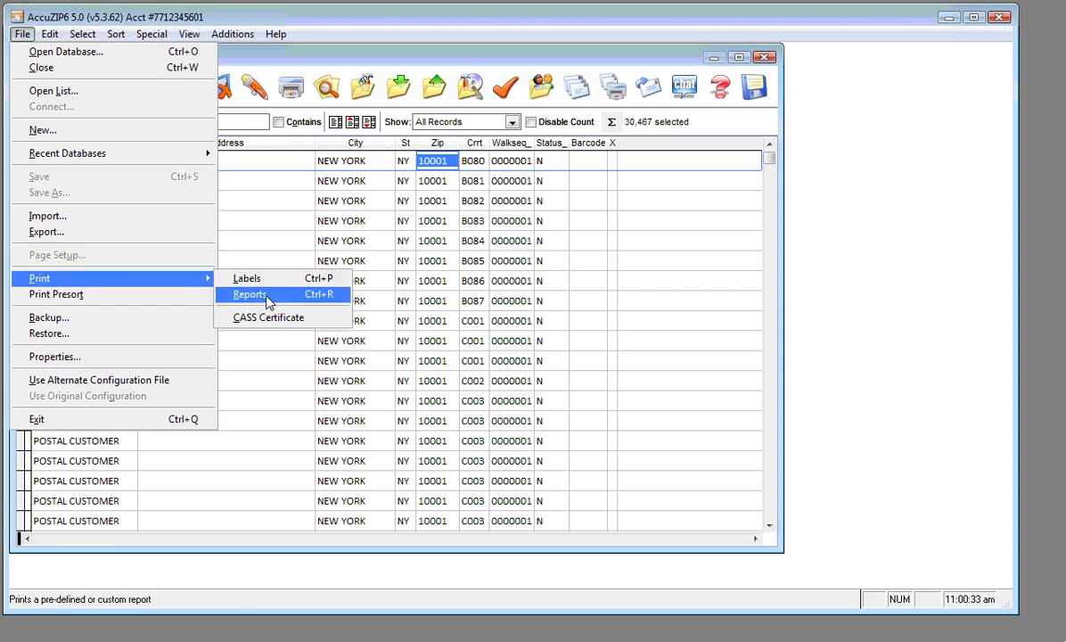
{"action": "left_click", "coordinate": [268, 300]}
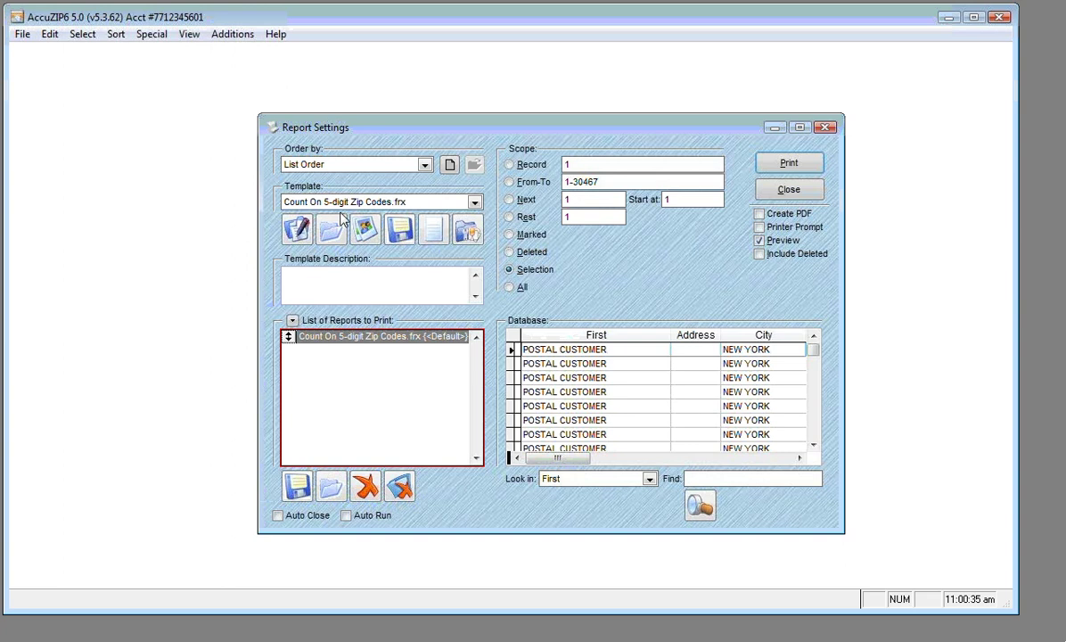
{"action": "left_click", "coordinate": [474, 204]}
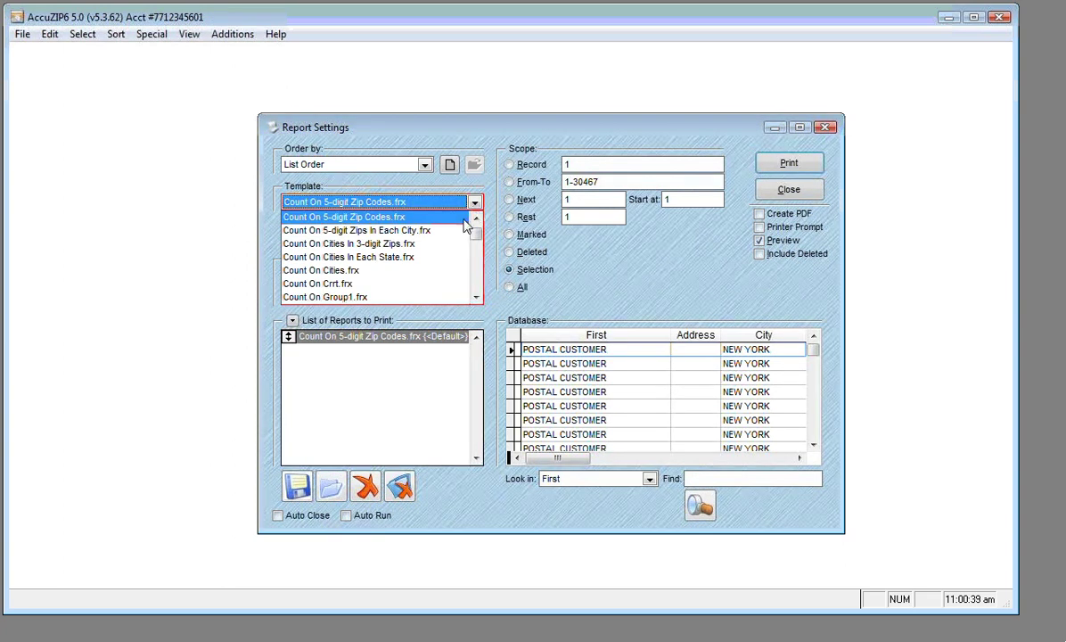
{"action": "key", "text": "Escape"}
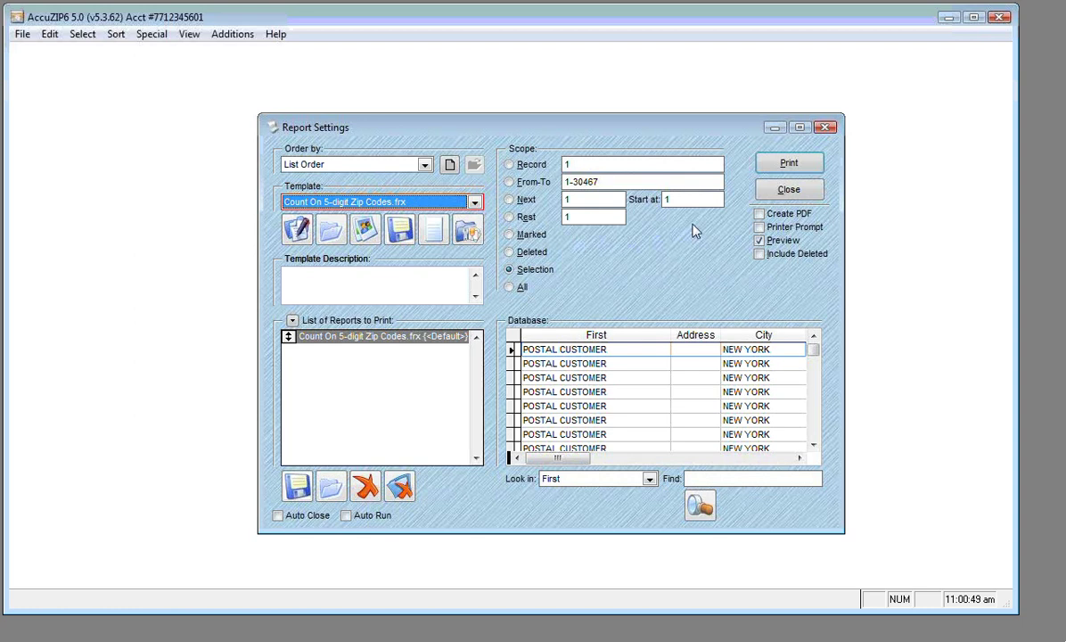
Preview the ZIP code count report, enlarge the preview, then close it
{"action": "left_click", "coordinate": [767, 169]}
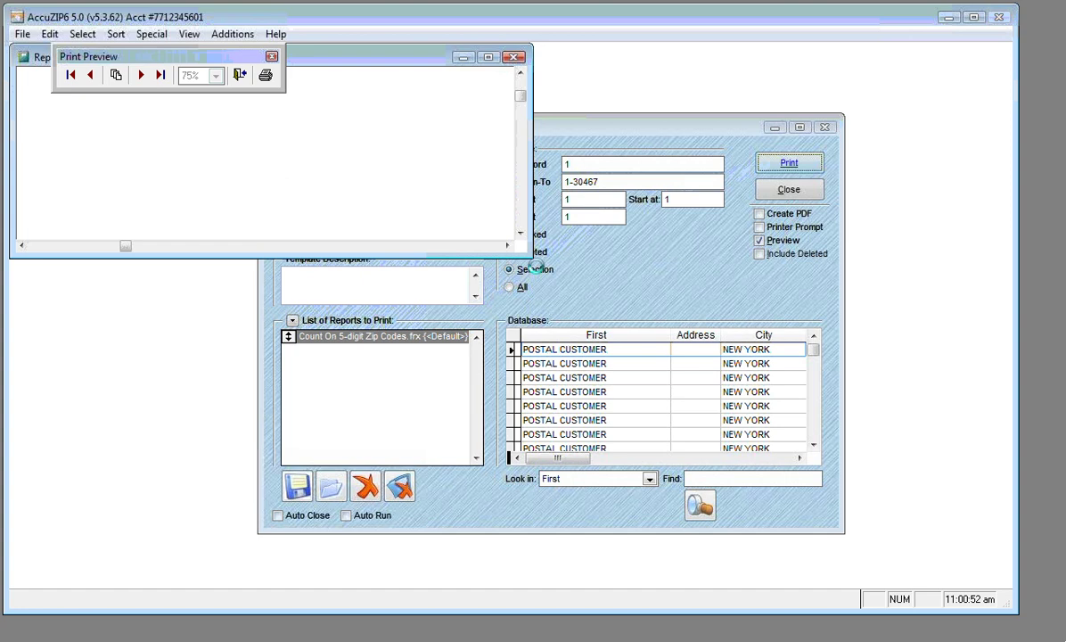
{"action": "left_click_drag", "start_coordinate": [531, 258], "coordinate": [592, 532]}
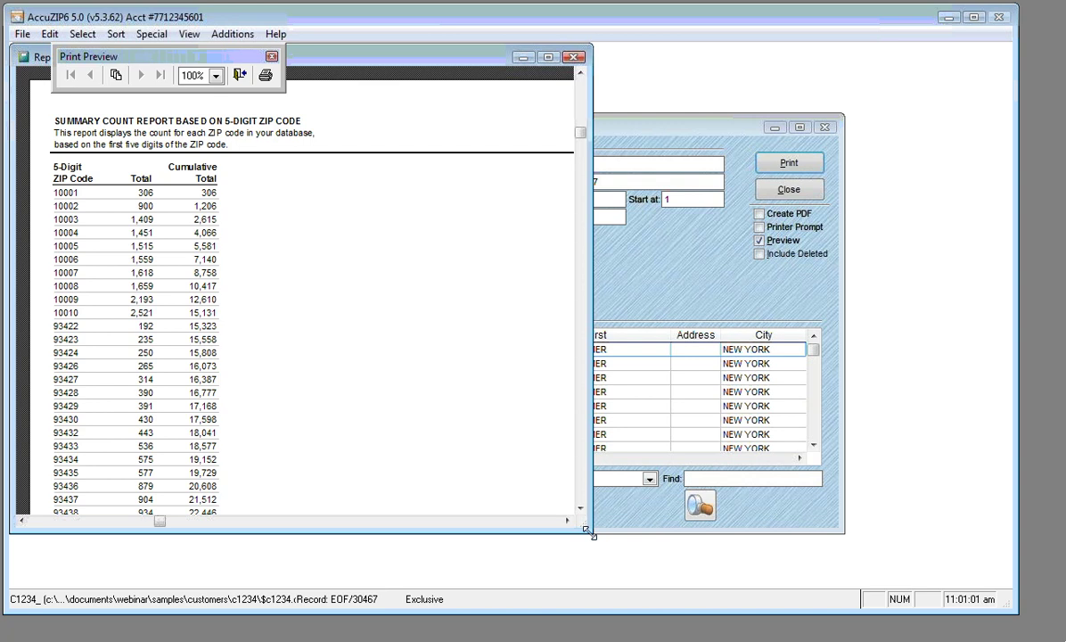
{"action": "left_click", "coordinate": [239, 77]}
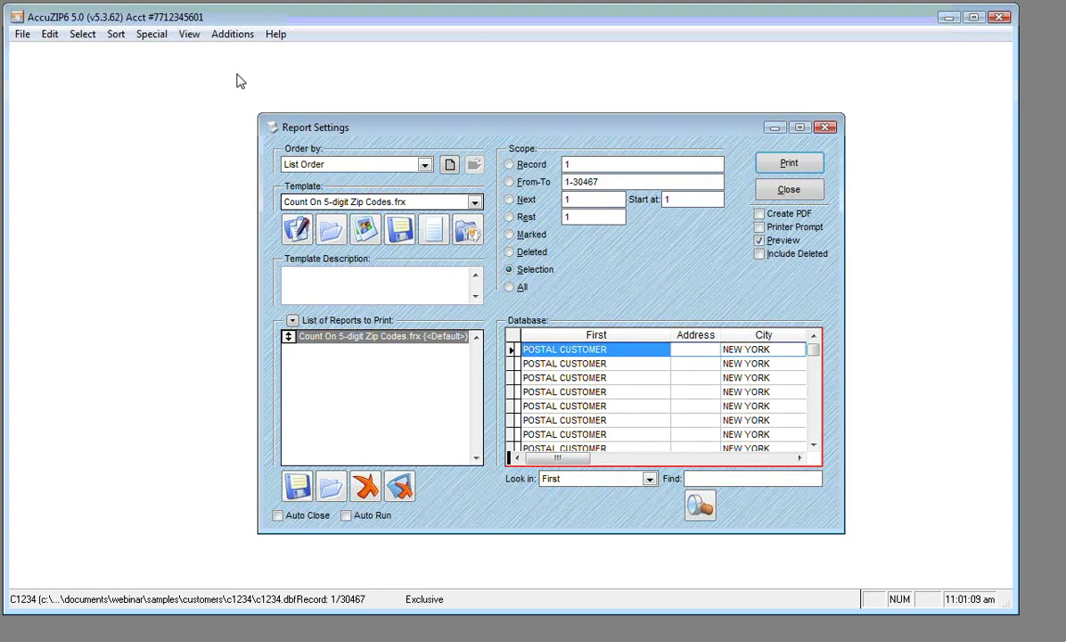
Create a new template, getting past the 'File is in use' error, to open Report2
{"action": "left_click_drag", "start_coordinate": [312, 124], "coordinate": [281, 114]}
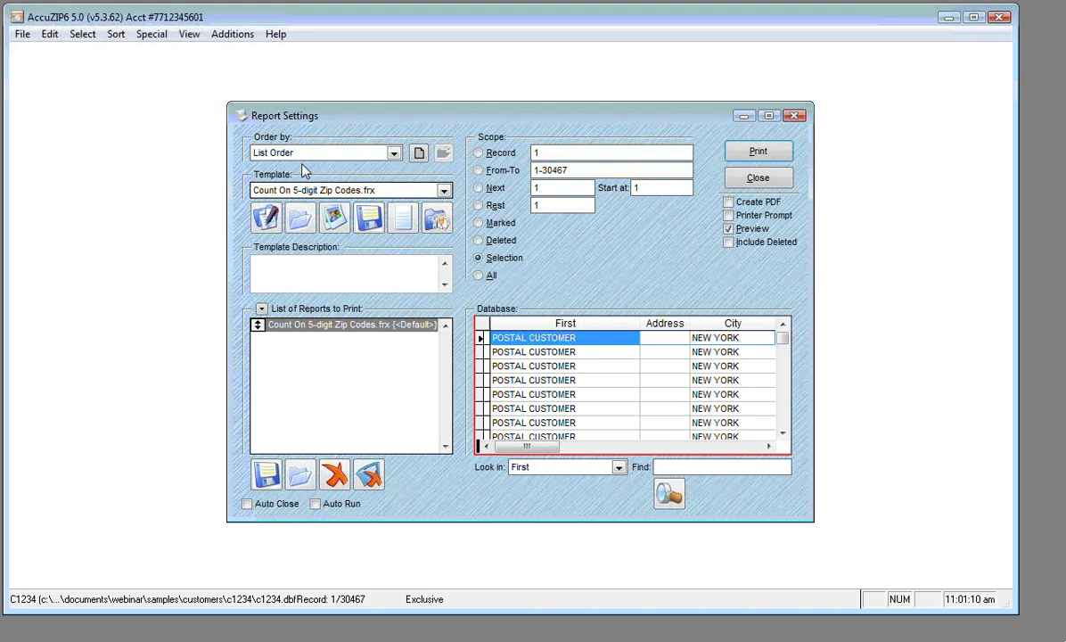
{"action": "left_click", "coordinate": [403, 230]}
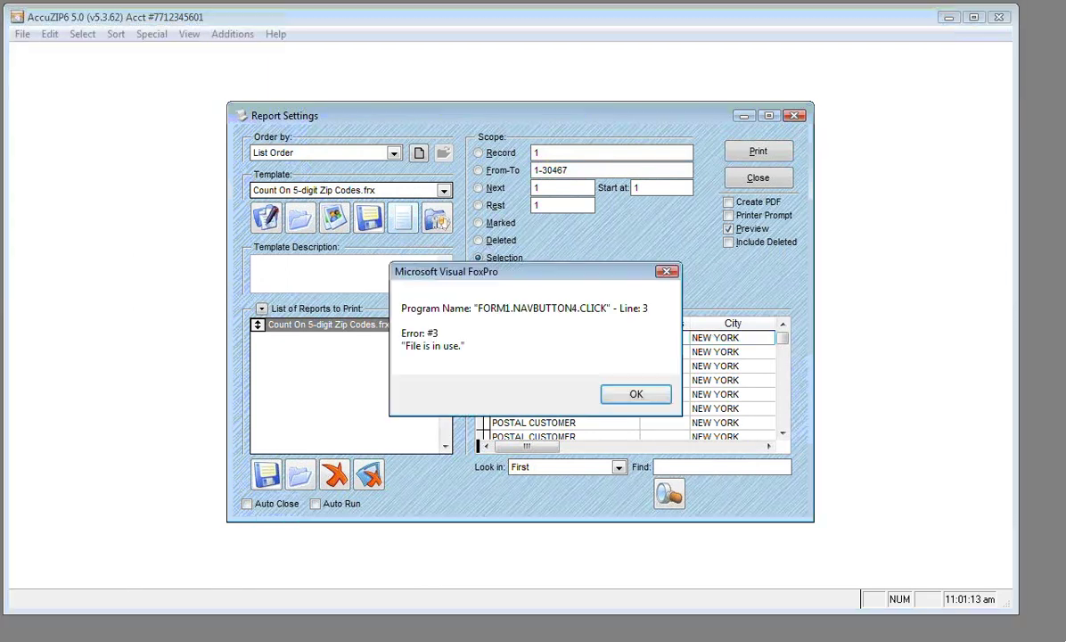
{"action": "left_click", "coordinate": [615, 393]}
{"action": "left_click", "coordinate": [549, 351]}
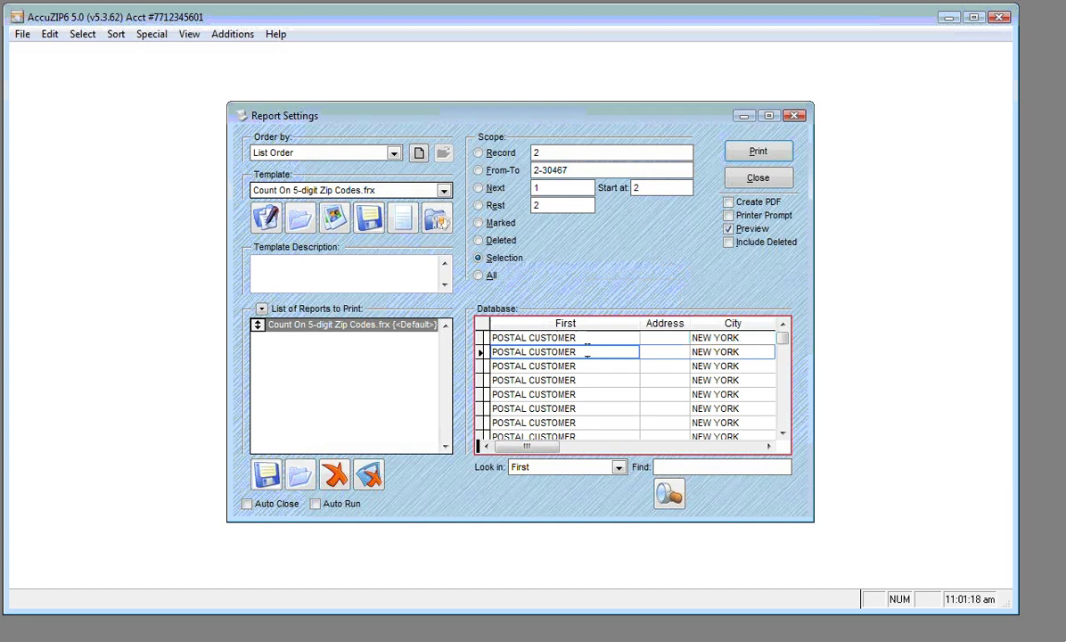
{"action": "left_click", "coordinate": [428, 223]}
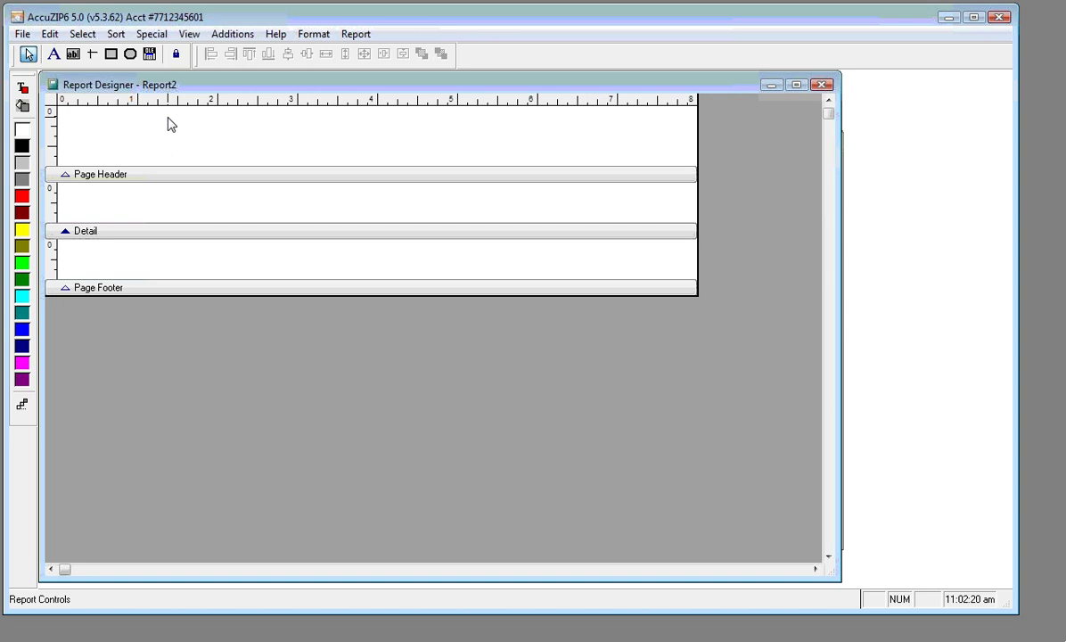
Set the report's default font to Calibri
{"action": "left_click", "coordinate": [355, 36]}
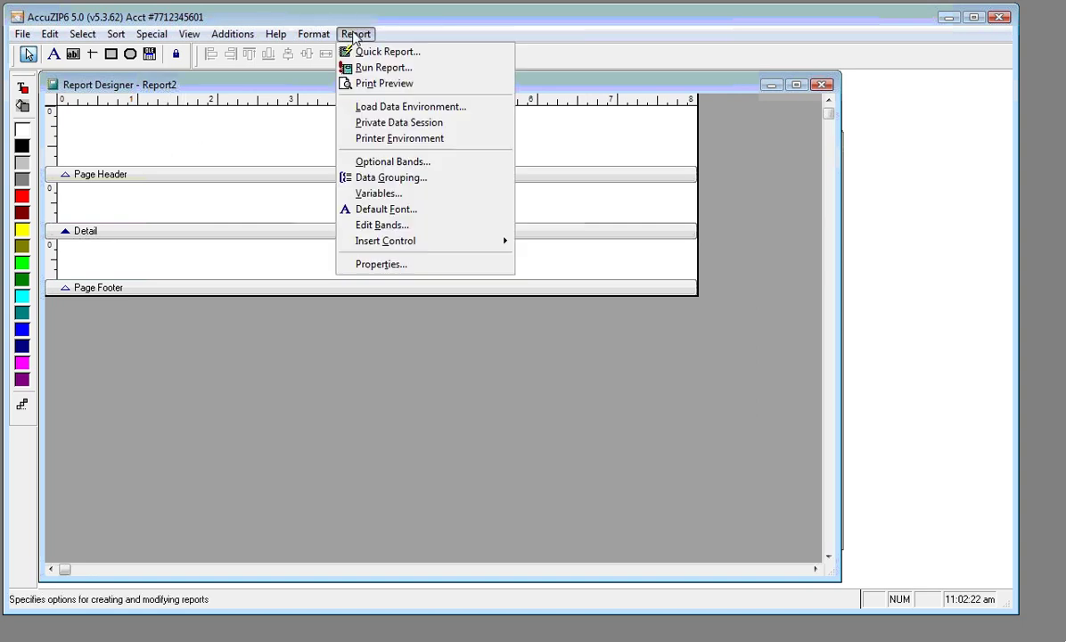
{"action": "left_click", "coordinate": [395, 211]}
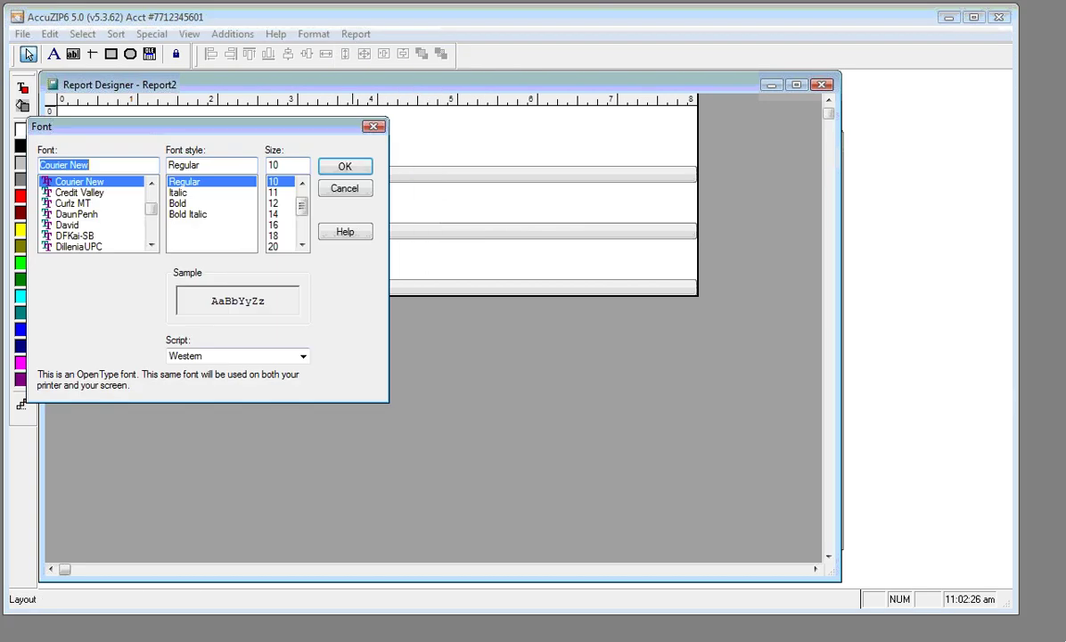
{"action": "type", "text": "cal"}
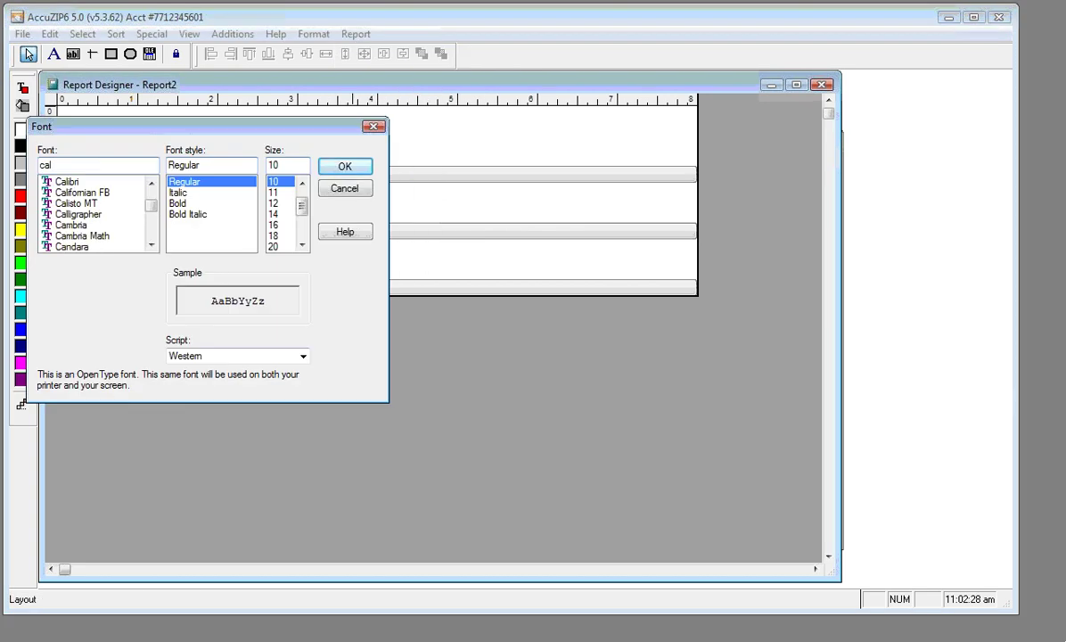
{"action": "left_click", "coordinate": [63, 182]}
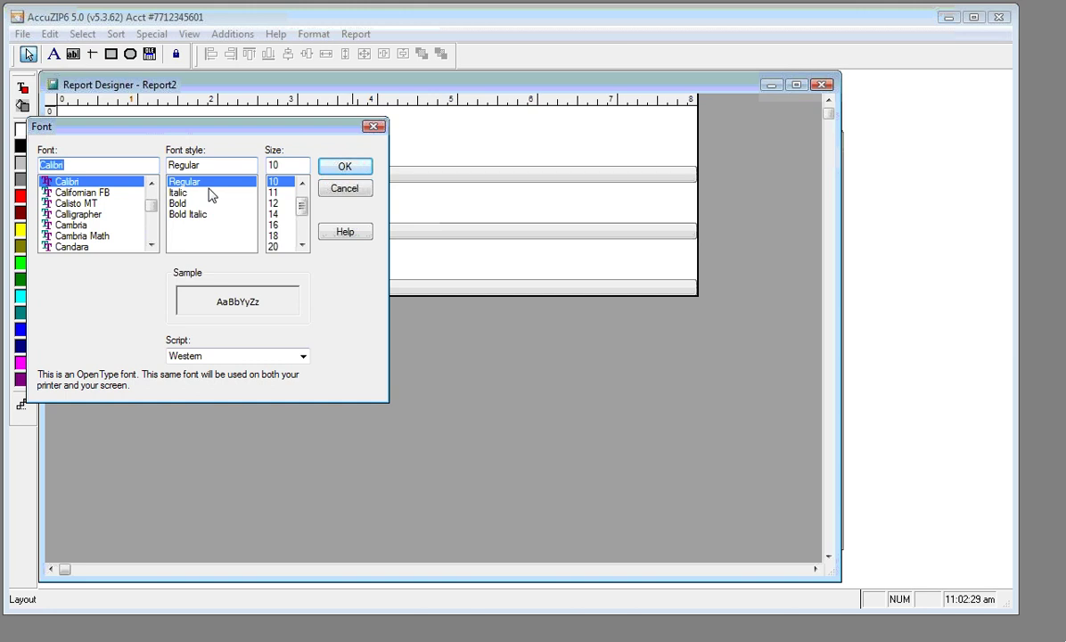
{"action": "left_click", "coordinate": [331, 167]}
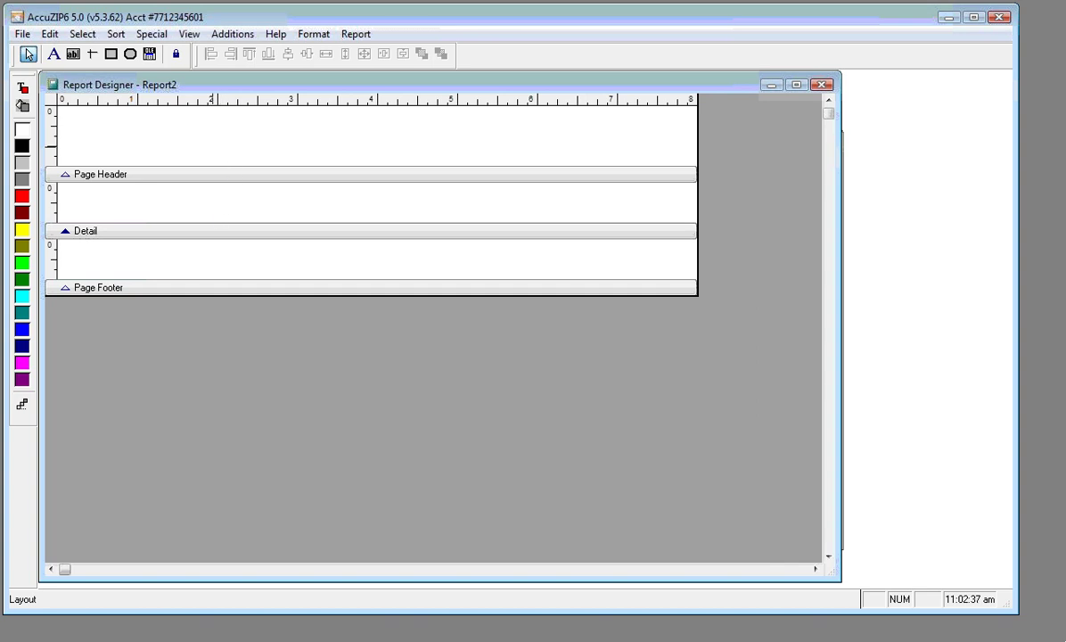
Shrink the Page Header band and set the Detail band height to 0
{"action": "left_click_drag", "start_coordinate": [212, 232], "coordinate": [214, 210]}
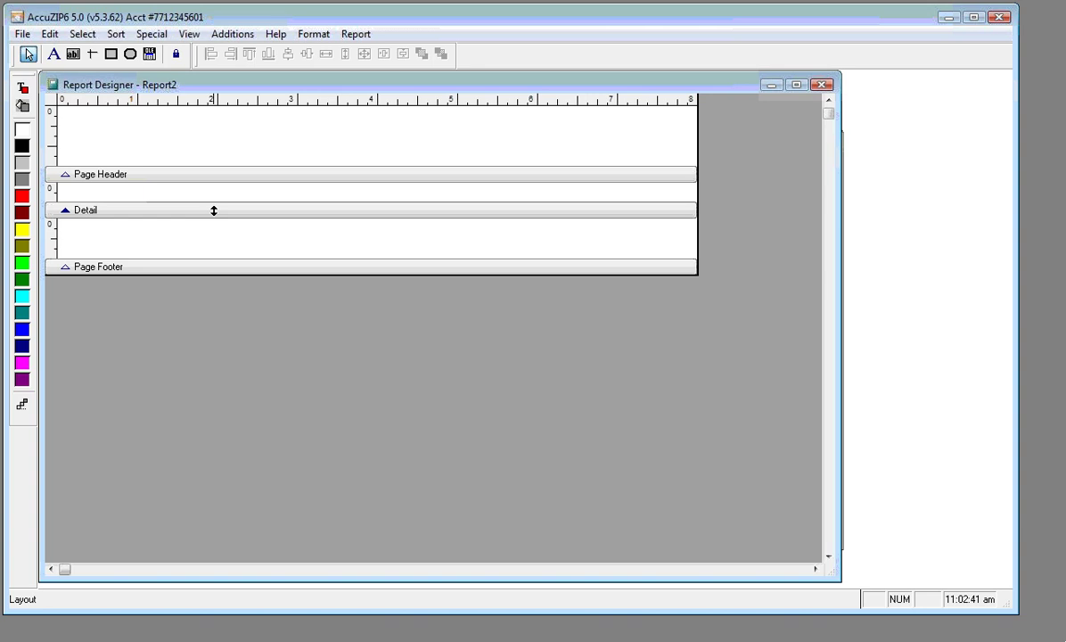
{"action": "double_click", "coordinate": [214, 210]}
{"action": "left_click", "coordinate": [359, 173]}
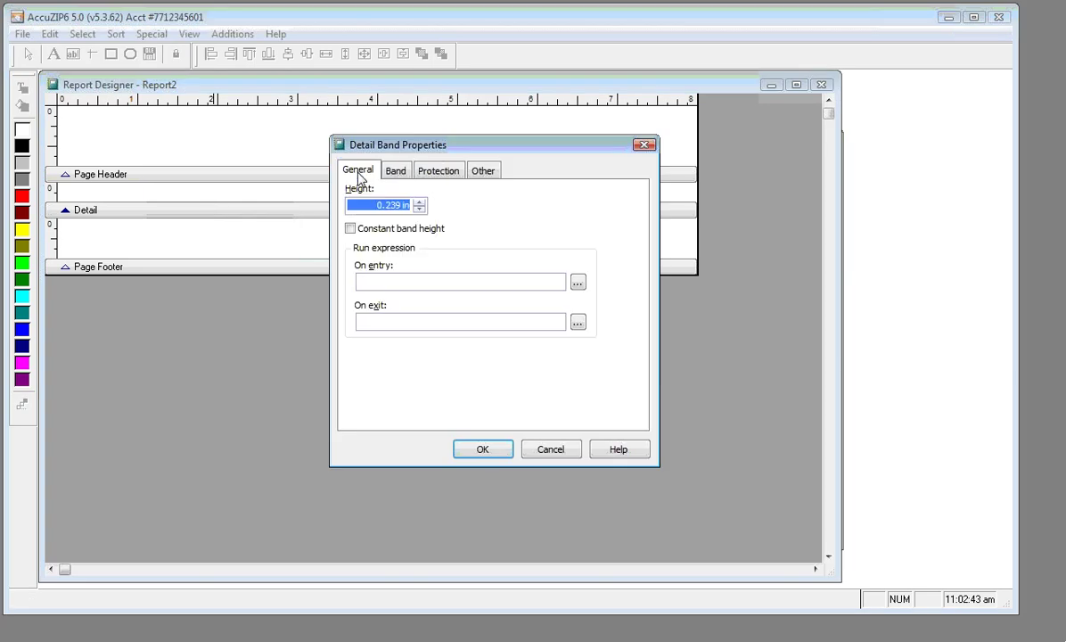
{"action": "key", "text": "Delete"}
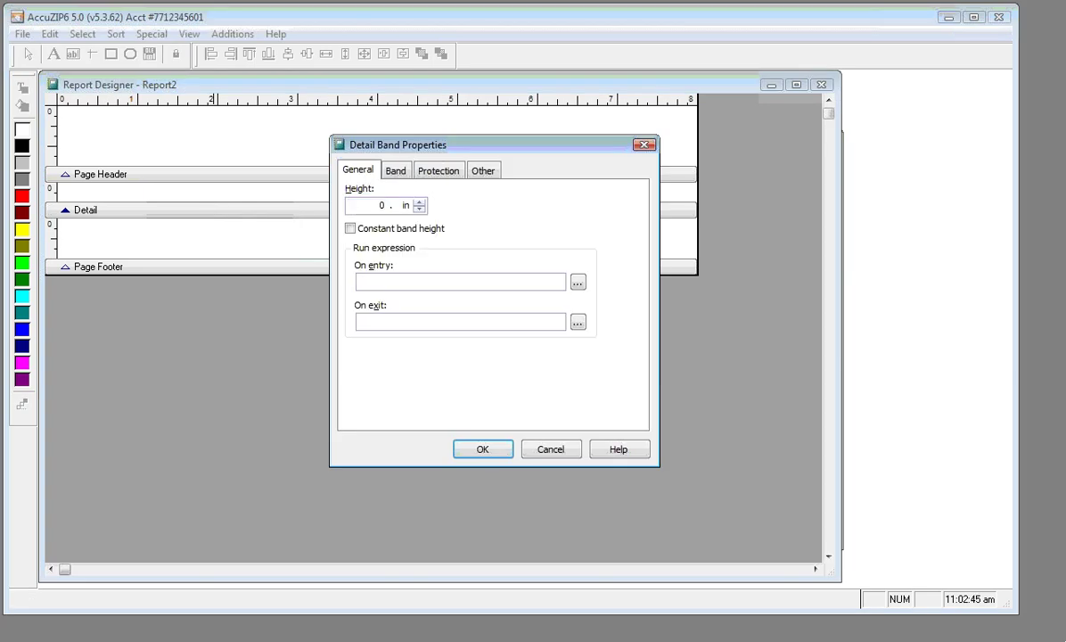
{"action": "key", "text": "Tab"}
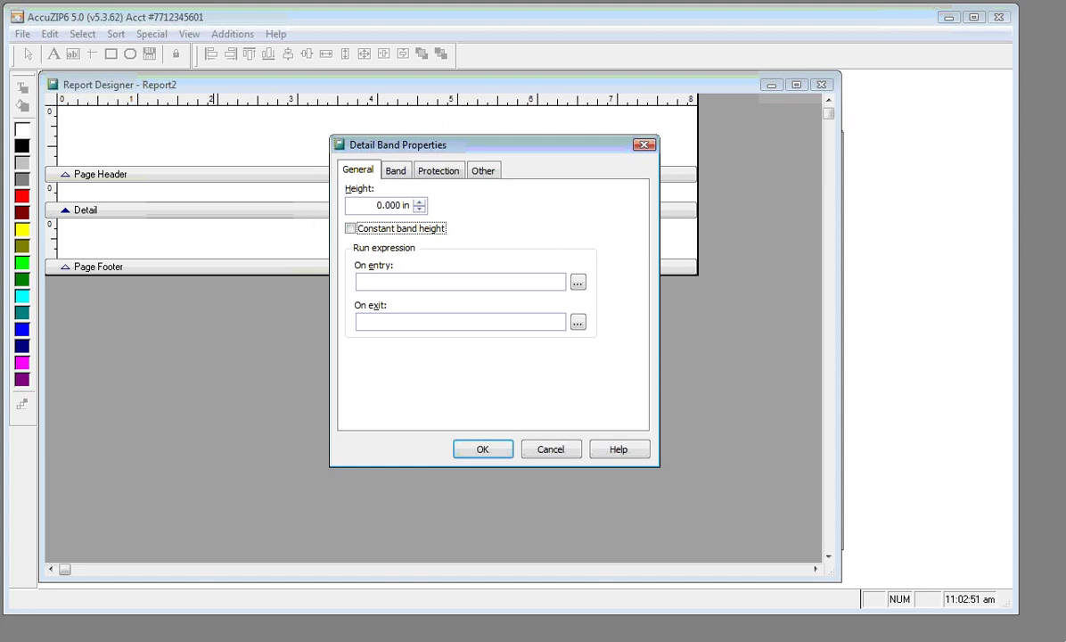
{"action": "left_click", "coordinate": [464, 452]}
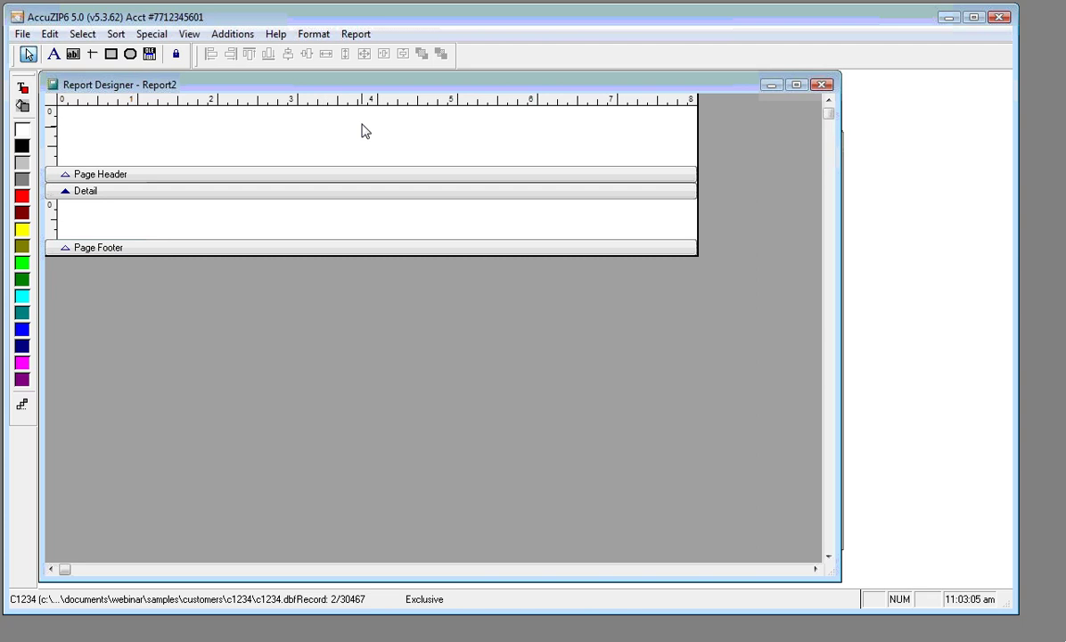
Add st as the report's first data grouping
{"action": "left_click", "coordinate": [356, 35]}
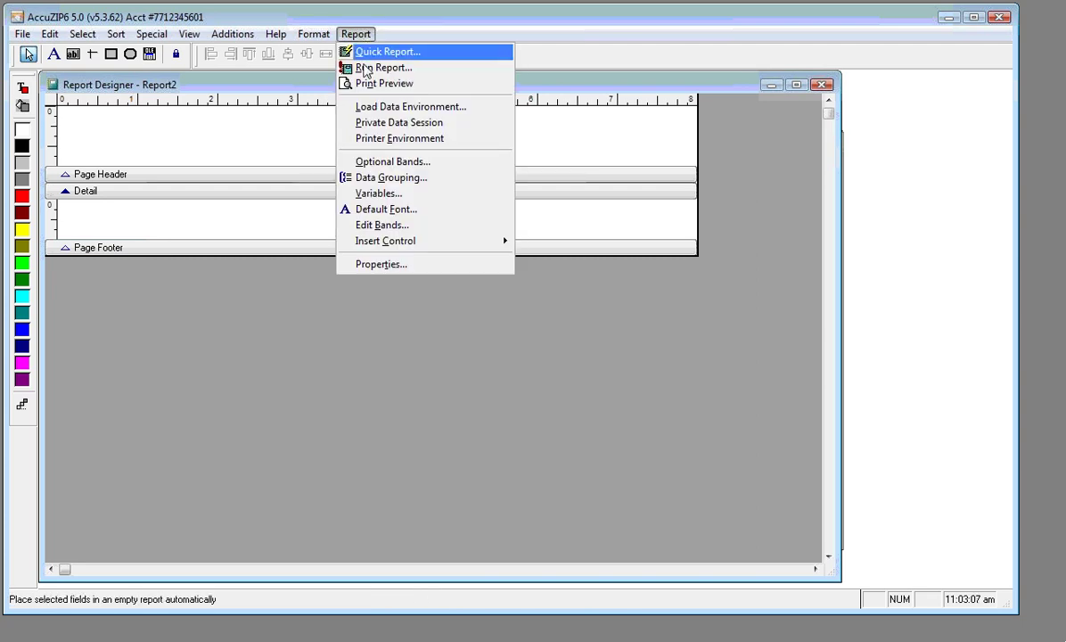
{"action": "left_click", "coordinate": [373, 181]}
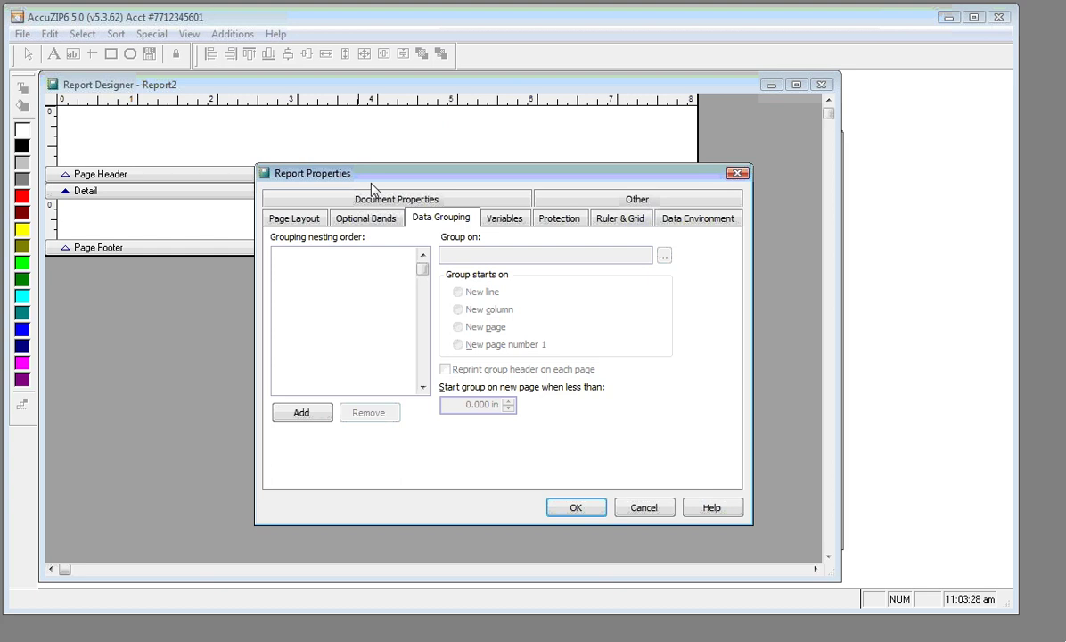
{"action": "left_click", "coordinate": [300, 413]}
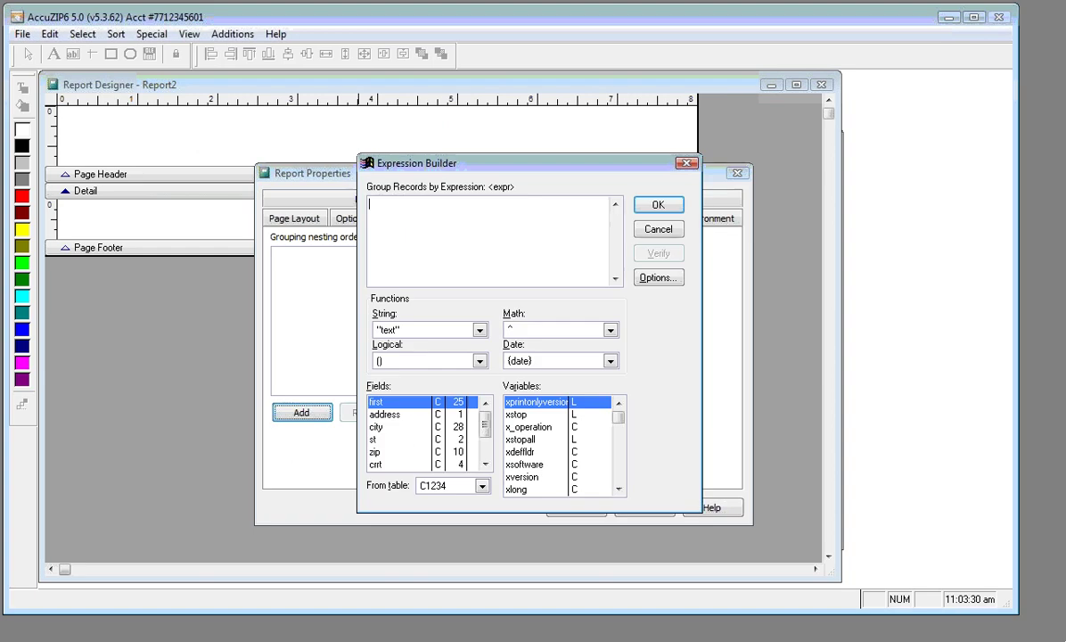
{"action": "left_click_drag", "start_coordinate": [442, 164], "coordinate": [479, 146]}
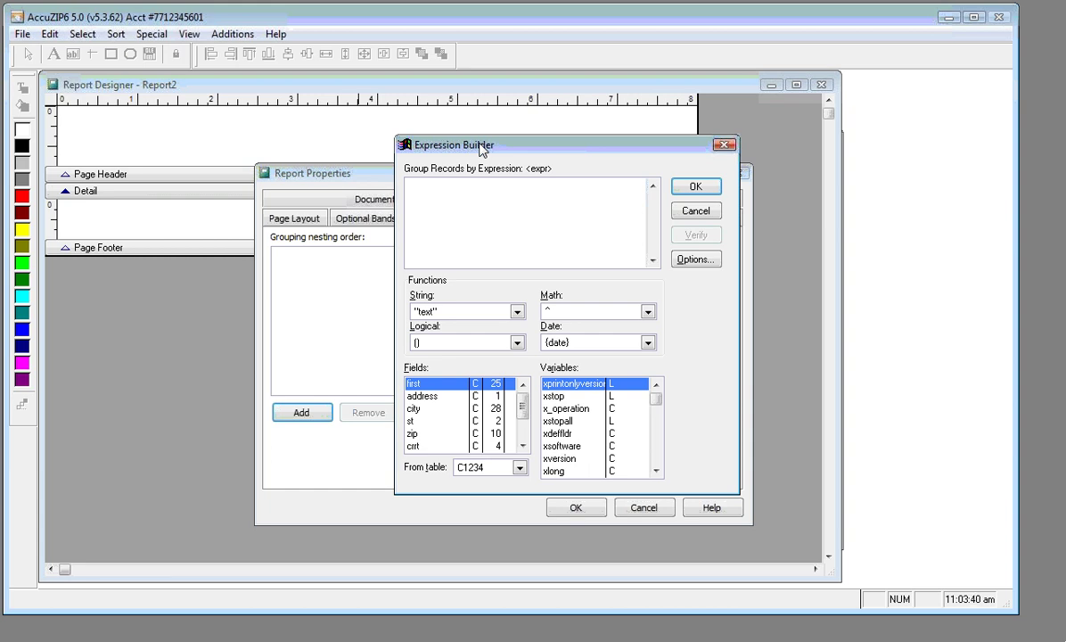
{"action": "type", "text": "st"}
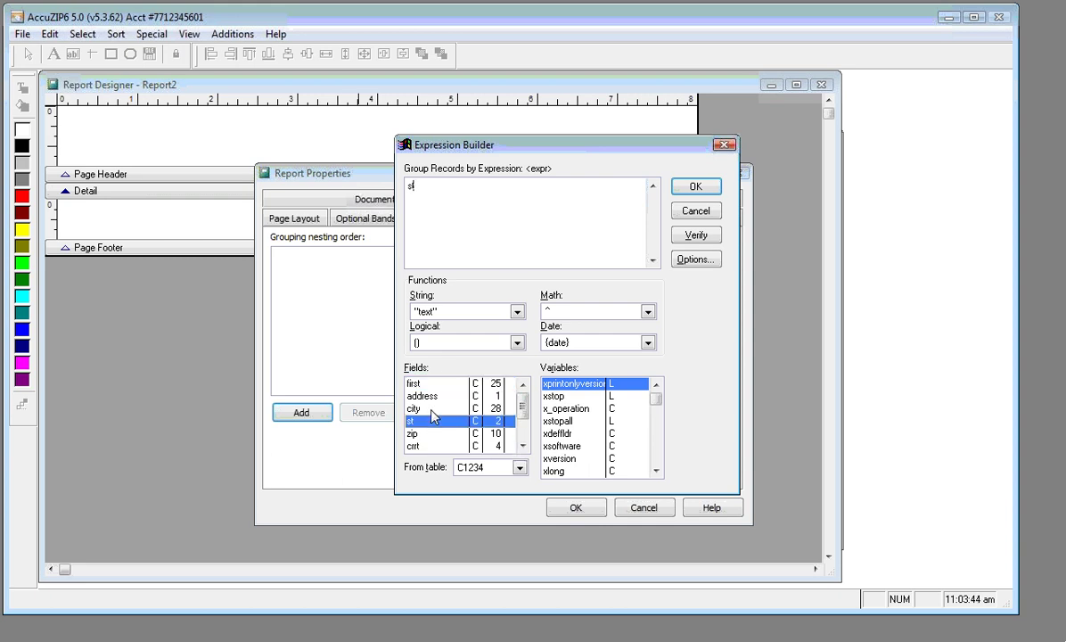
{"action": "left_click", "coordinate": [685, 189]}
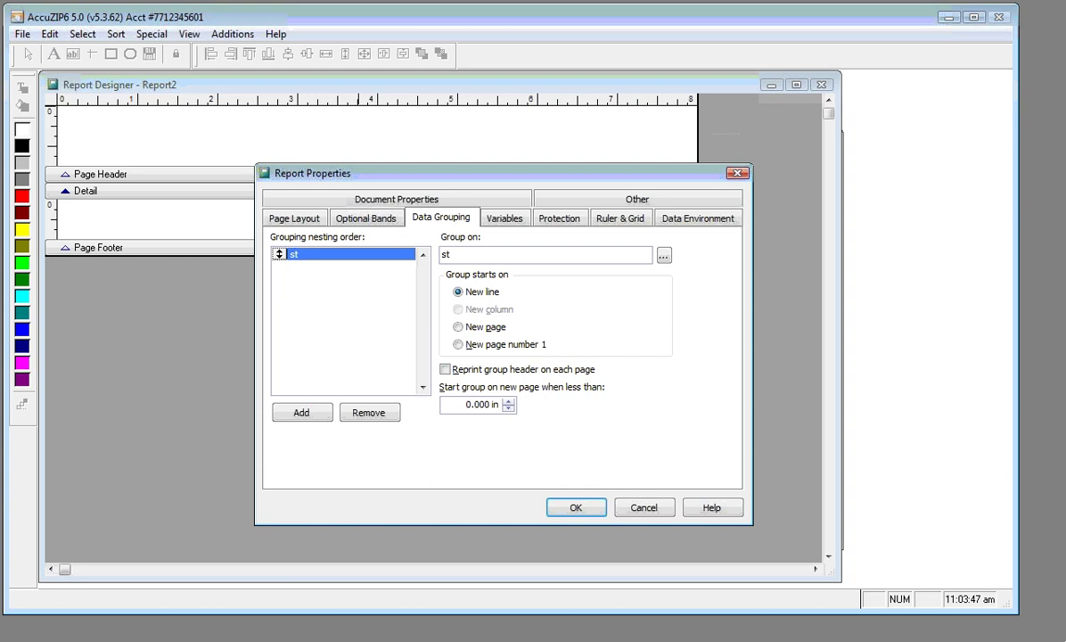
Add city and LEFT(zip,5) as second and third groupings and apply them
{"action": "left_click", "coordinate": [301, 414]}
{"action": "type", "text": "c"}
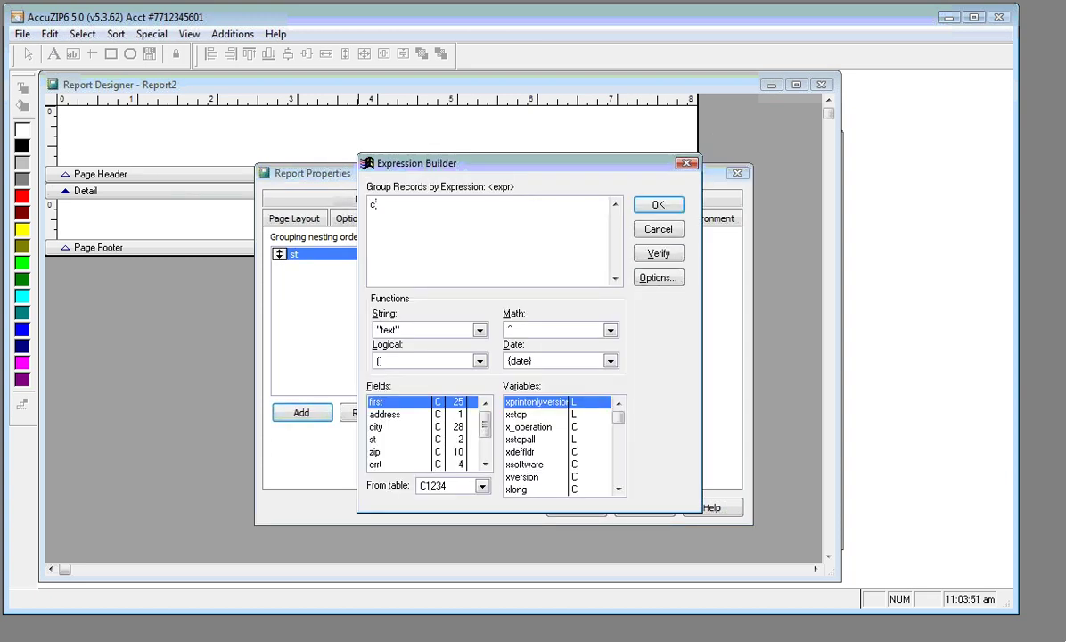
{"action": "type", "text": "ity"}
{"action": "left_click", "coordinate": [656, 204]}
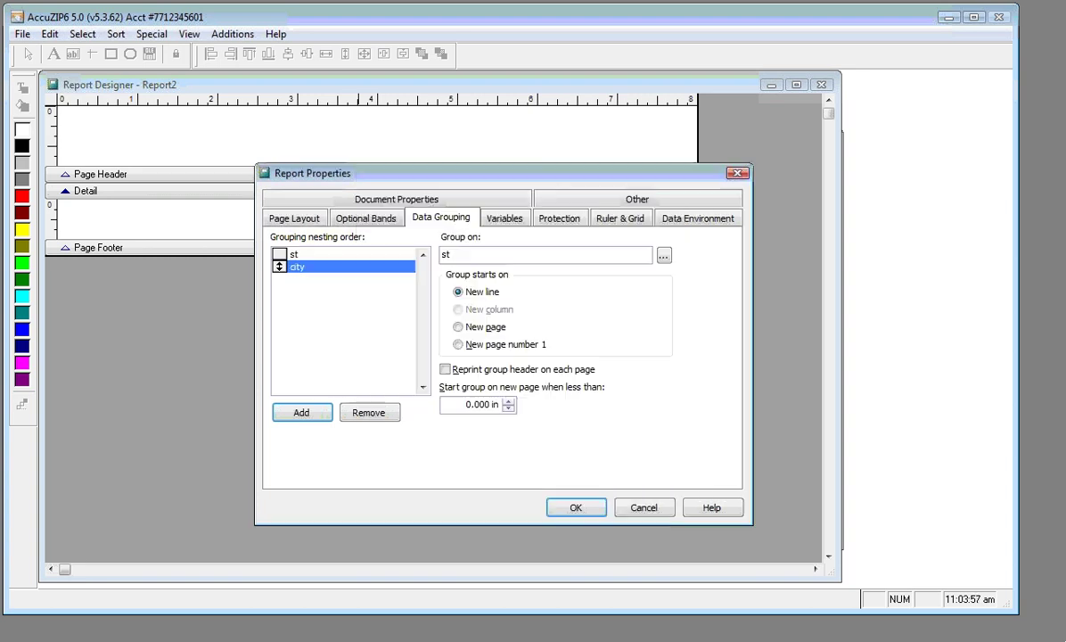
{"action": "left_click", "coordinate": [297, 416]}
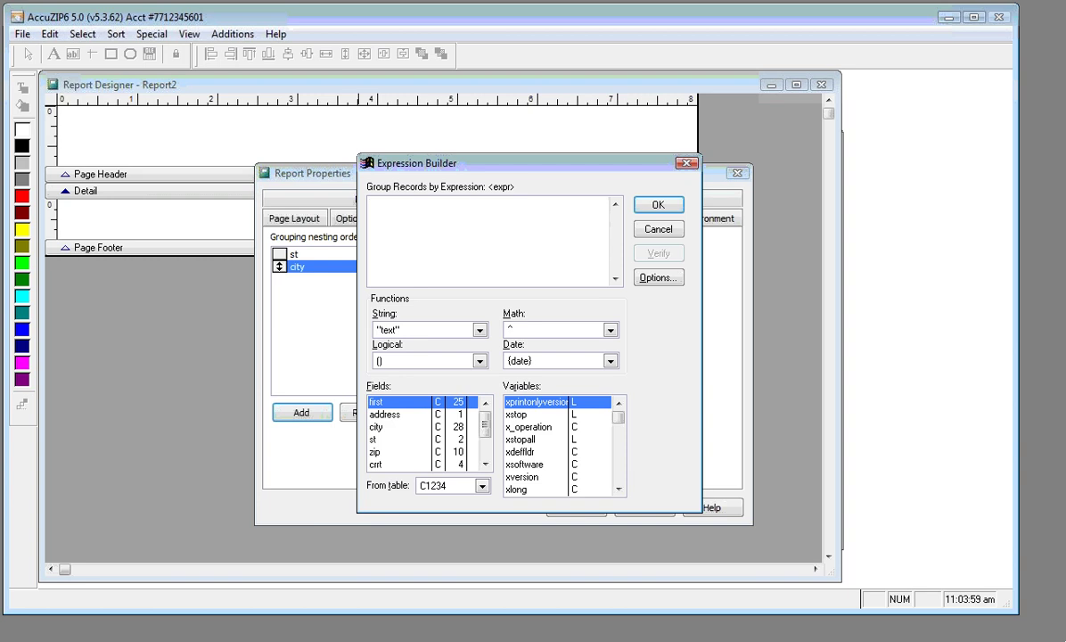
{"action": "type", "text": "zip"}
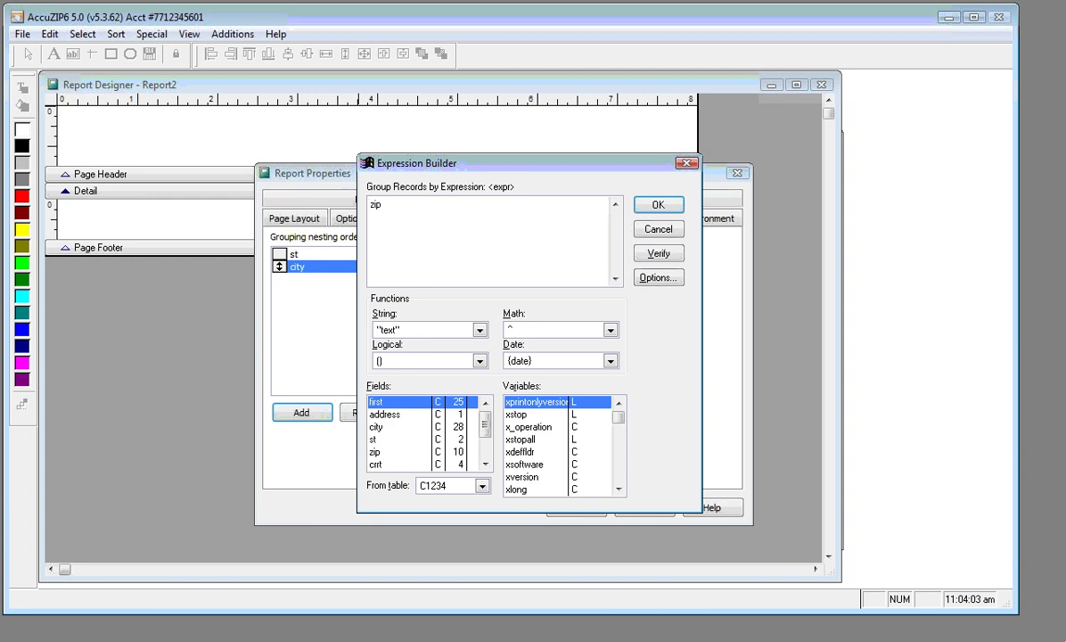
{"action": "key", "text": "BackSpace"}
{"action": "key", "text": "BackSpace"}
{"action": "key", "text": "BackSpace"}
{"action": "key", "text": "Caps_Lock"}
{"action": "type", "text": "LEFT("}
{"action": "key", "text": "Caps_Lock"}
{"action": "type", "text": "zip,5"}
{"action": "left_click", "coordinate": [644, 204]}
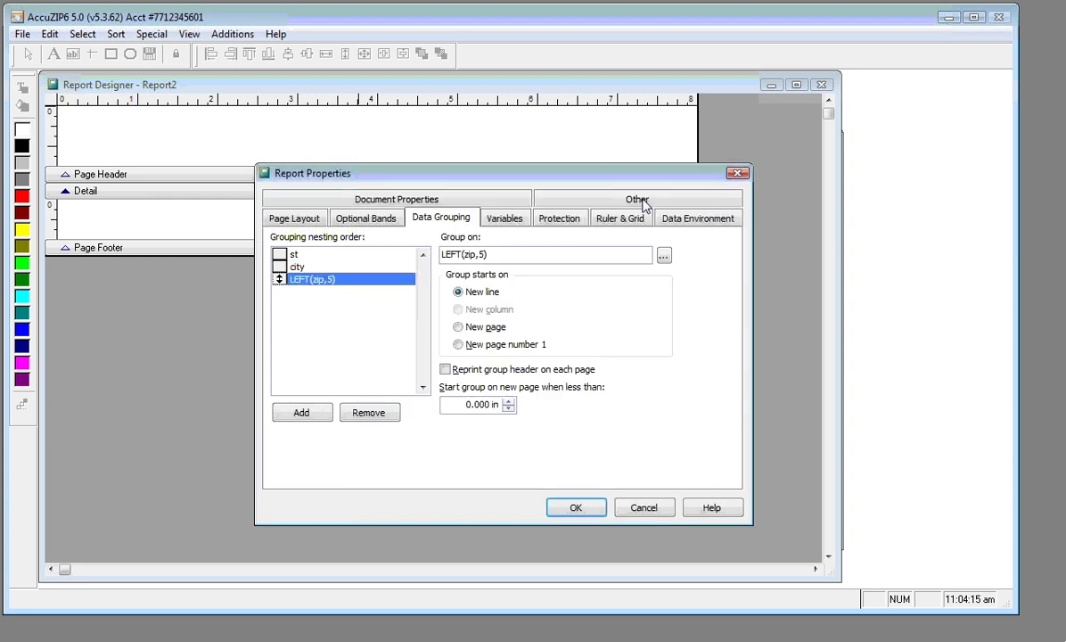
{"action": "left_click", "coordinate": [577, 509]}
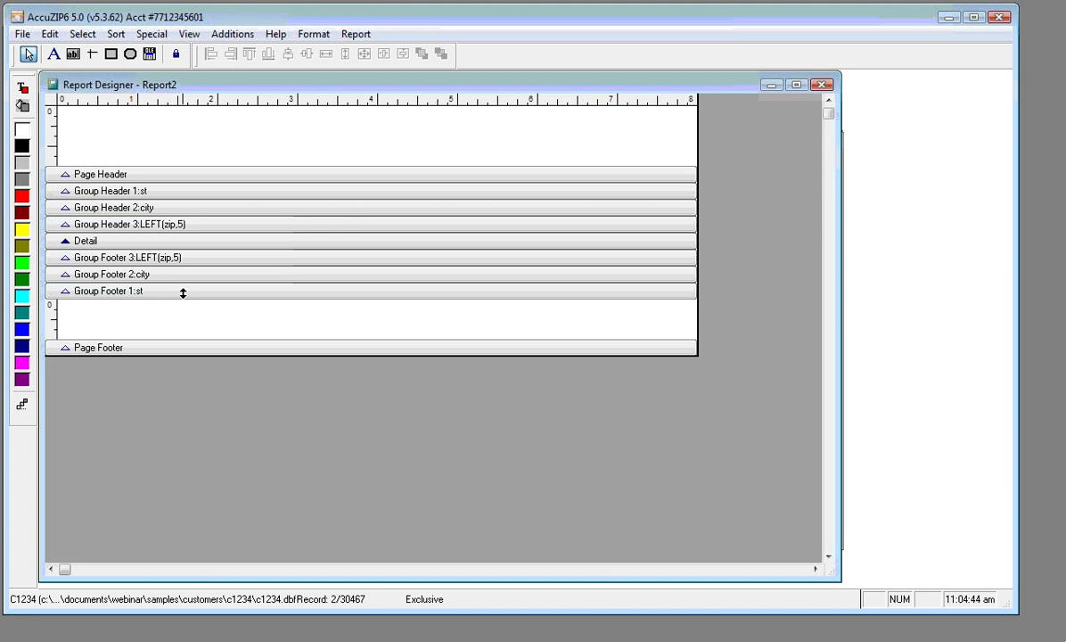
Set the Group Footer 1:st band to 0.5 in height, reapplying it after stretching
{"action": "double_click", "coordinate": [183, 293]}
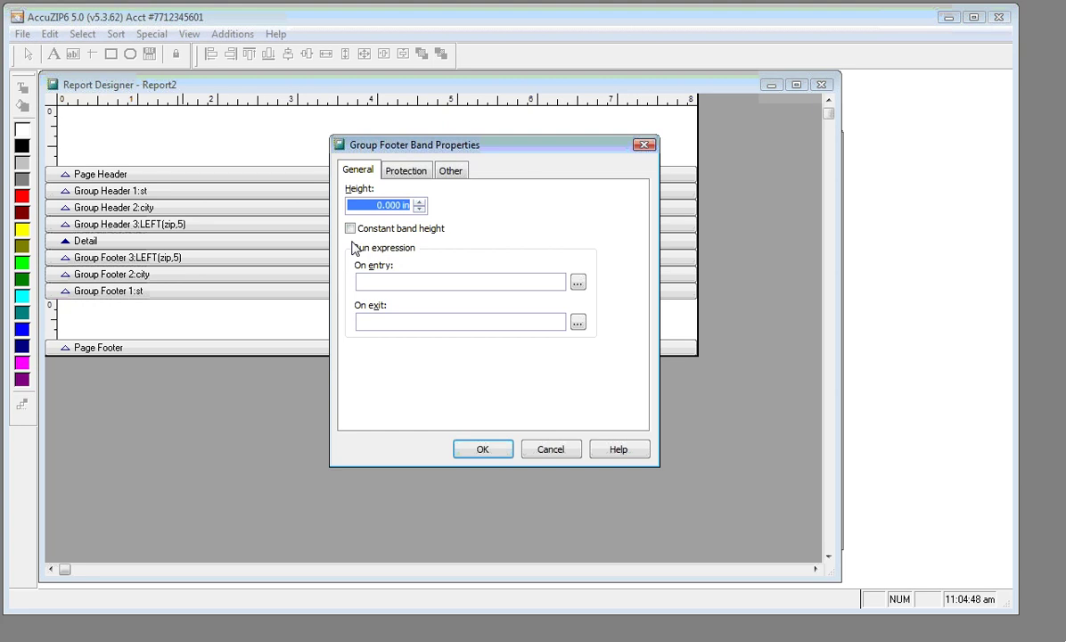
{"action": "type", "text": "0.5"}
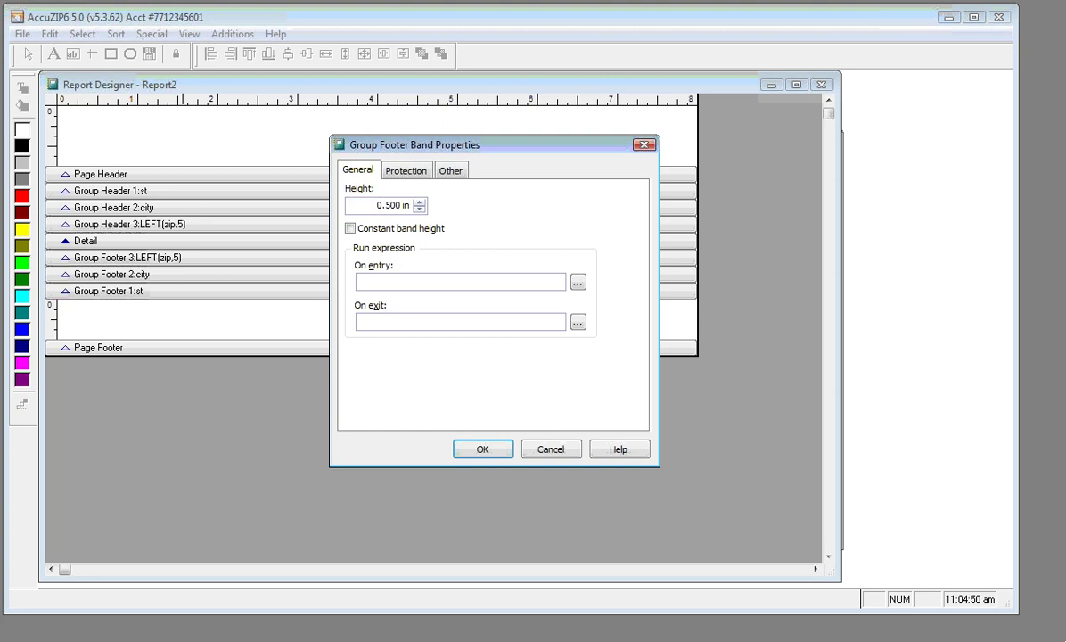
{"action": "left_click", "coordinate": [480, 450]}
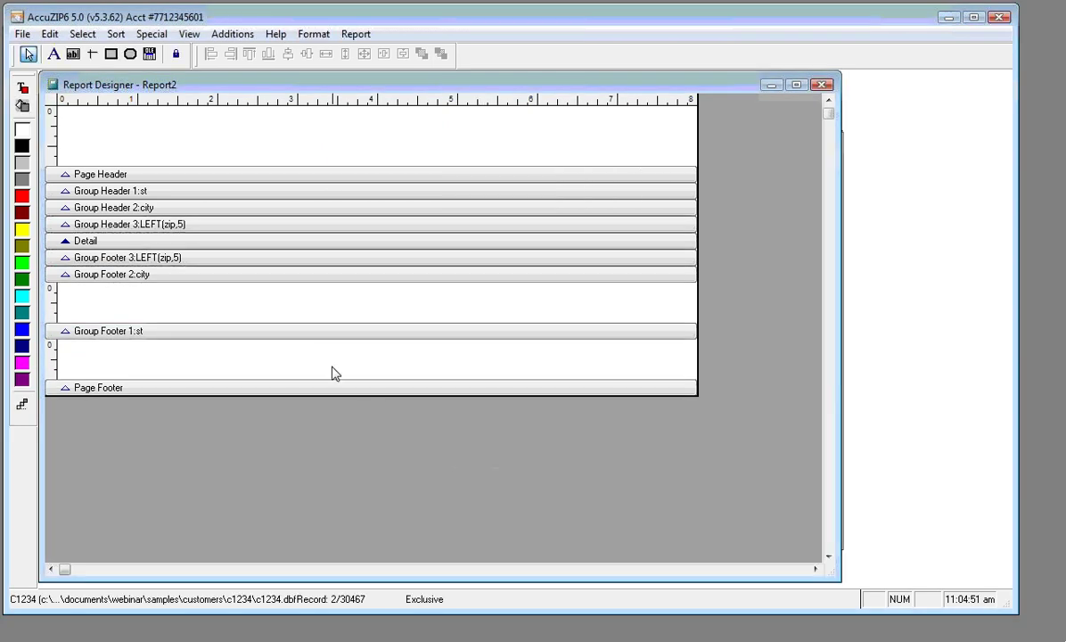
{"action": "left_click_drag", "start_coordinate": [326, 332], "coordinate": [326, 372]}
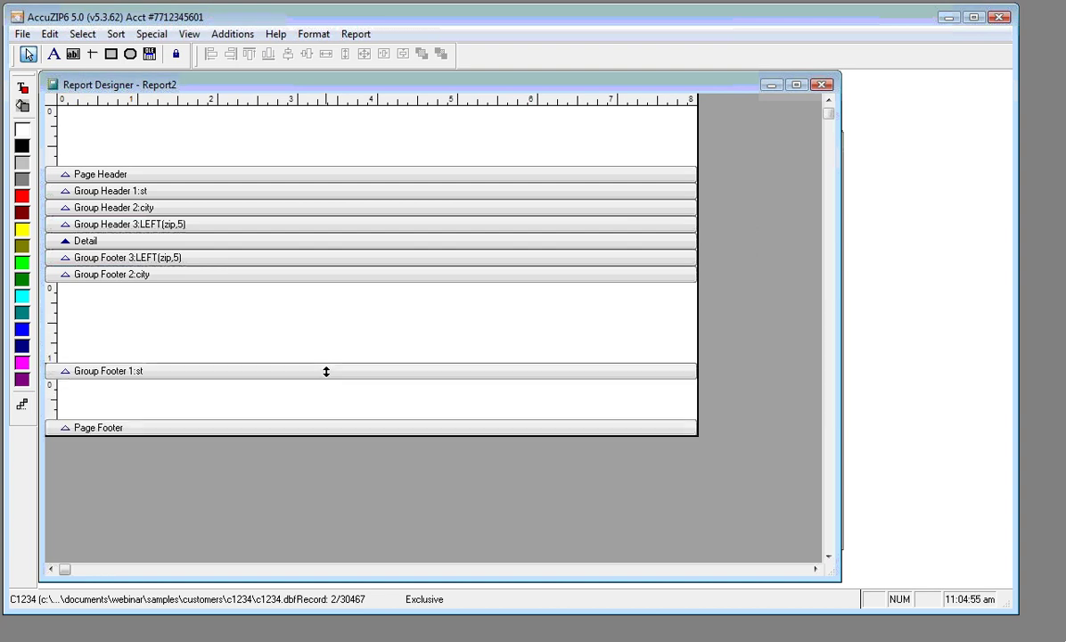
{"action": "double_click", "coordinate": [326, 371]}
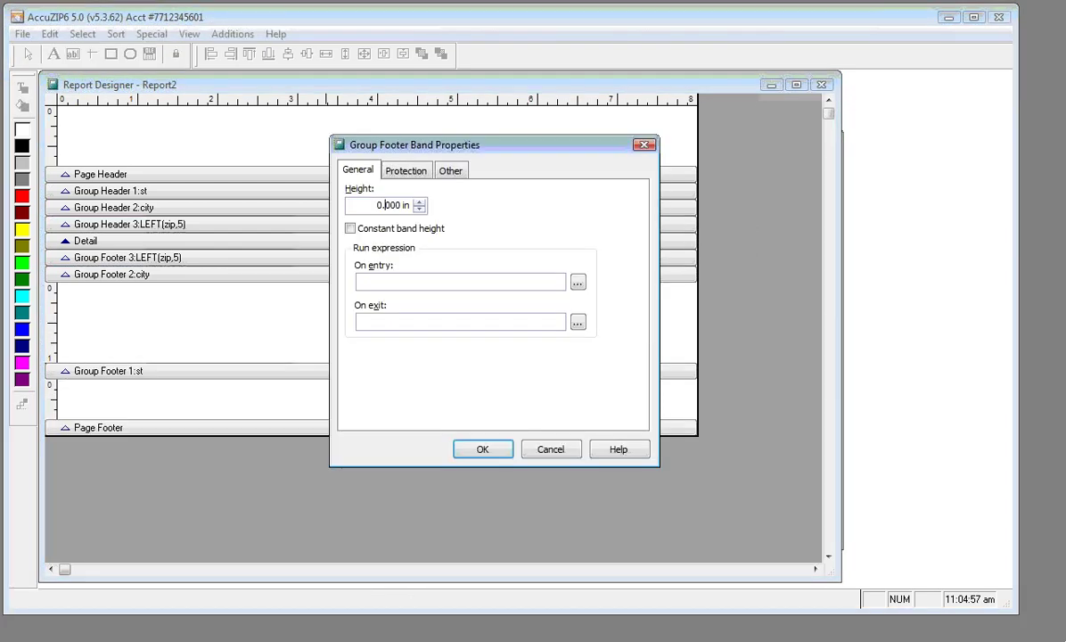
{"action": "type", "text": "5"}
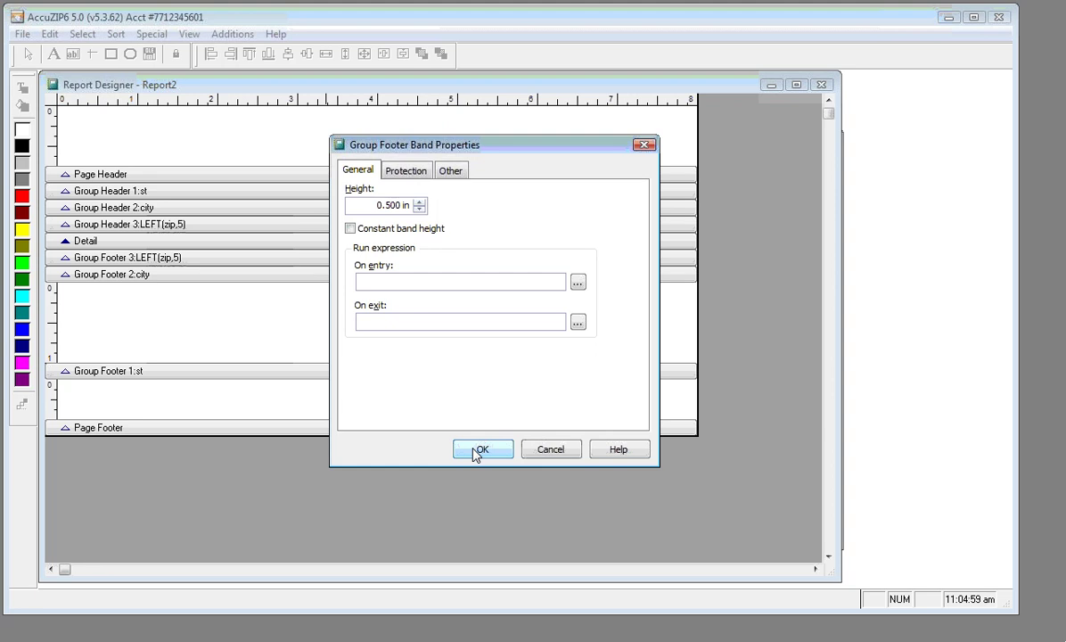
{"action": "left_click", "coordinate": [477, 451]}
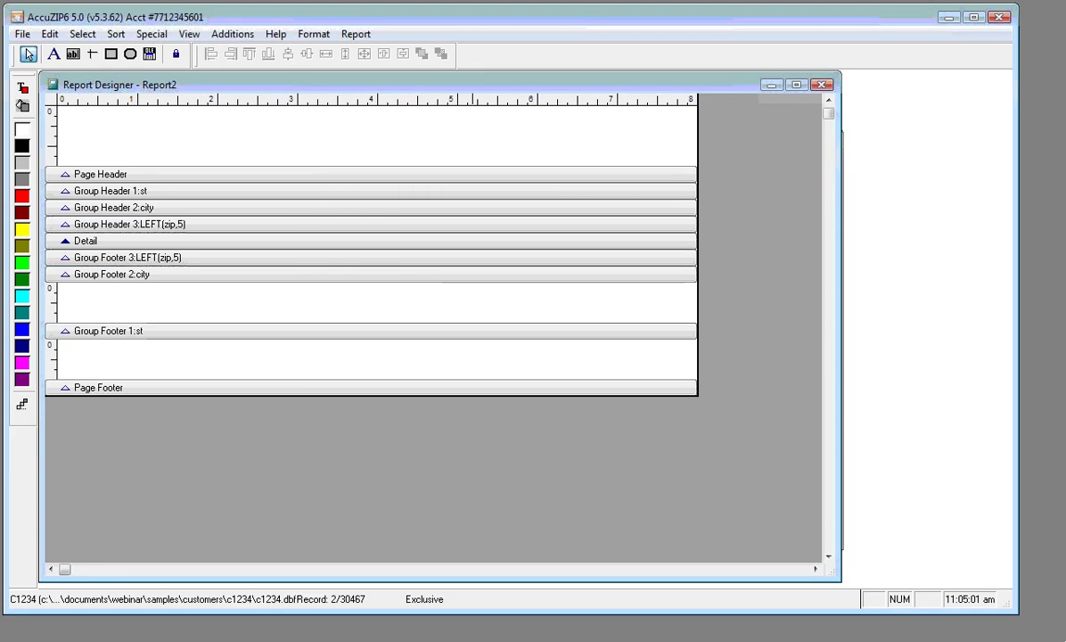
Draw an st field in the Group Footer 2:city band, formatted in upper case
{"action": "left_click", "coordinate": [74, 55]}
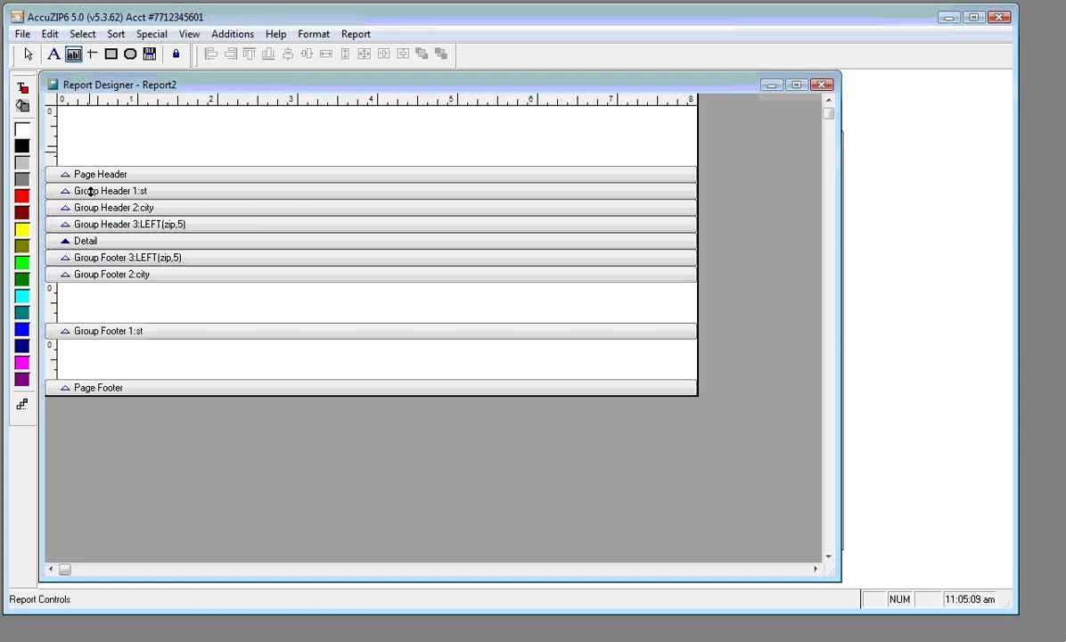
{"action": "left_click_drag", "start_coordinate": [104, 288], "coordinate": [152, 302]}
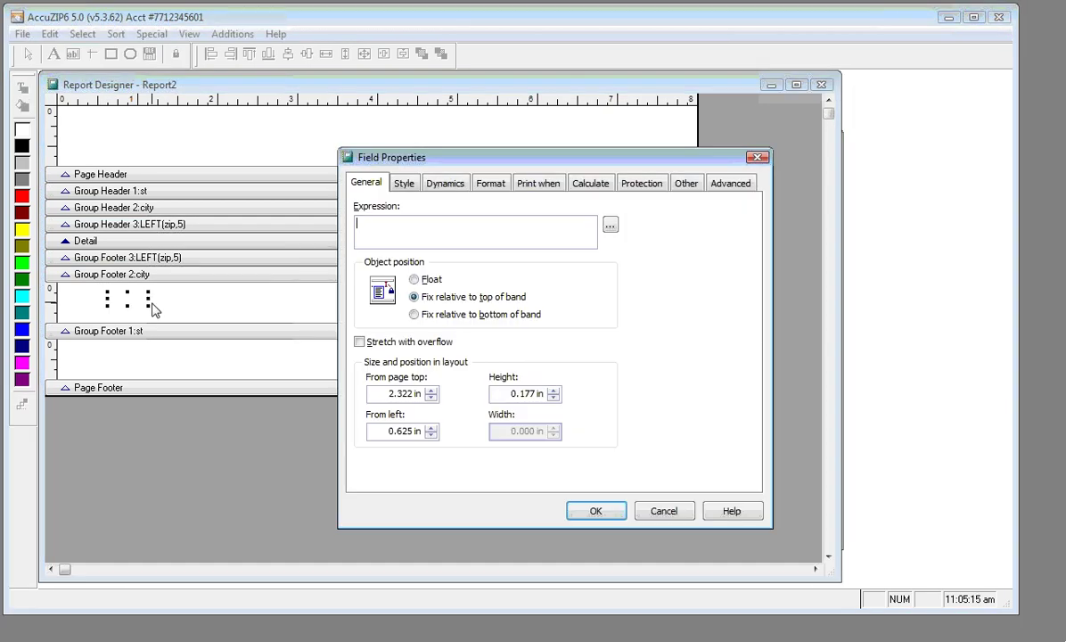
{"action": "type", "text": "st"}
{"action": "left_click", "coordinate": [491, 185]}
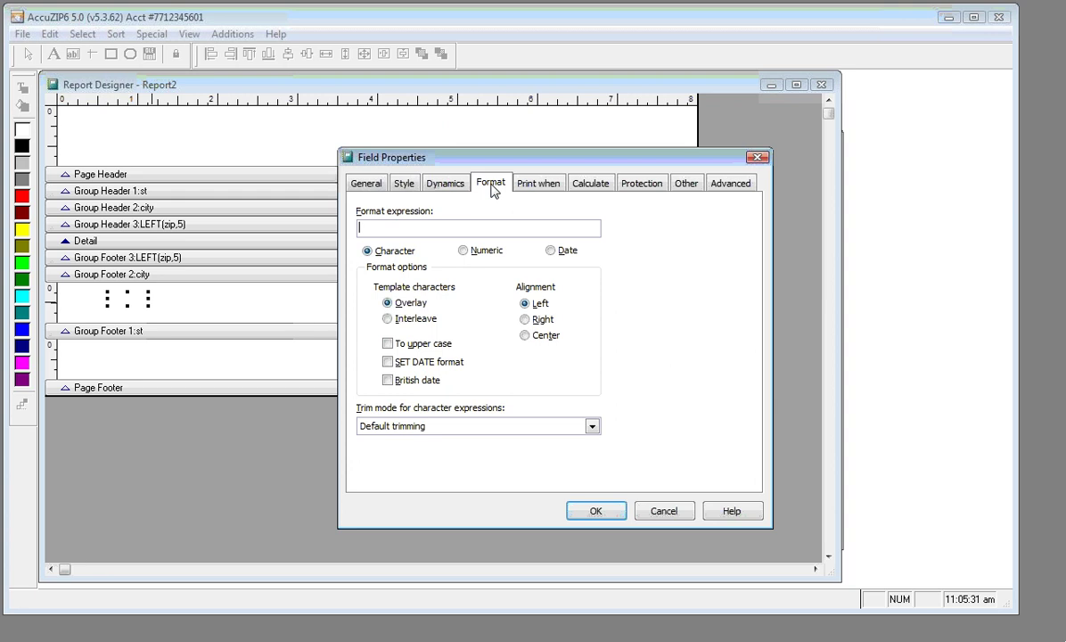
{"action": "left_click", "coordinate": [388, 344]}
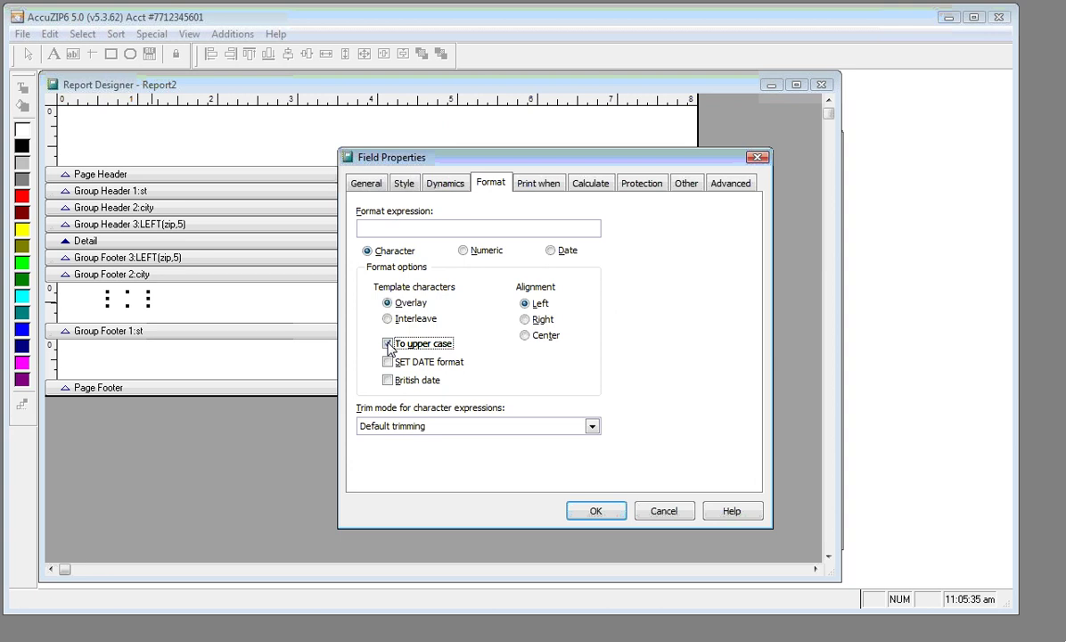
Make st print non-repeated, on first band of page, group change and overflow; nudge it up
{"action": "left_click", "coordinate": [530, 187]}
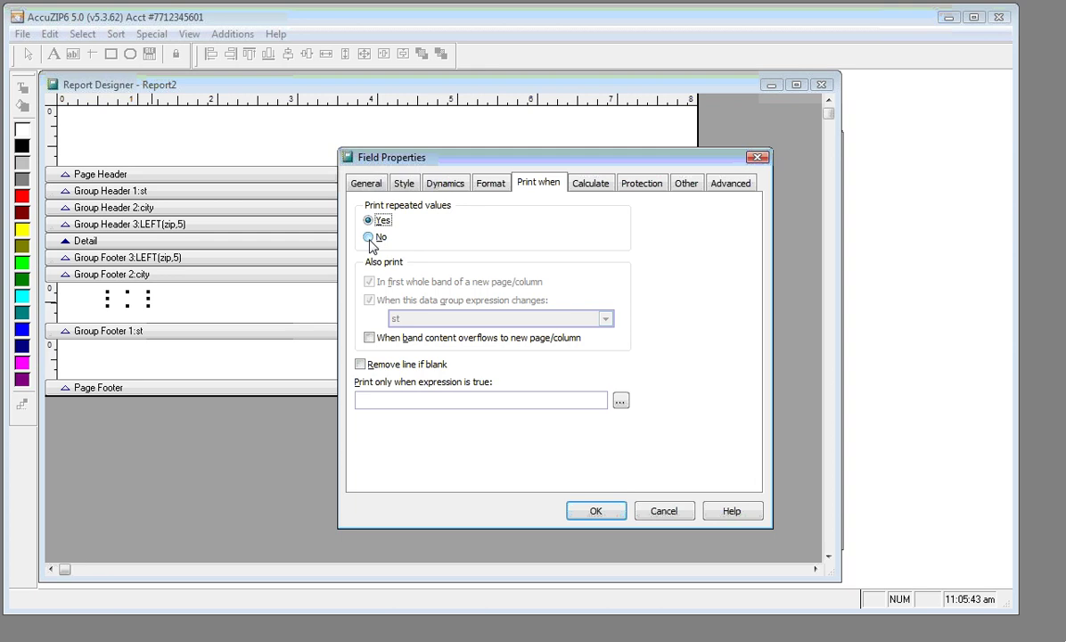
{"action": "left_click", "coordinate": [369, 238]}
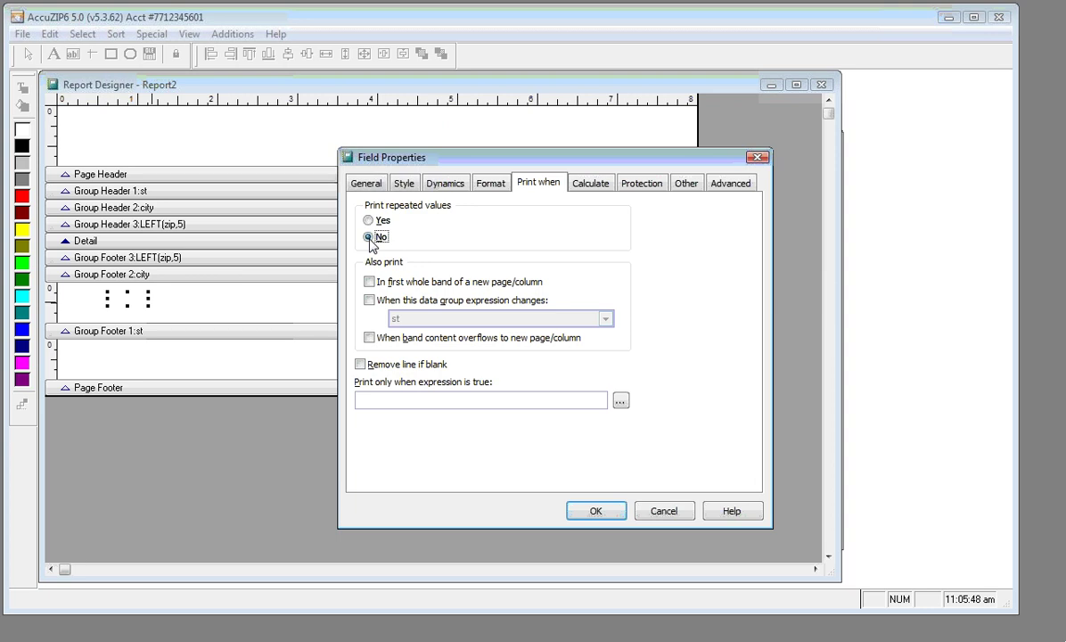
{"action": "left_click", "coordinate": [369, 283]}
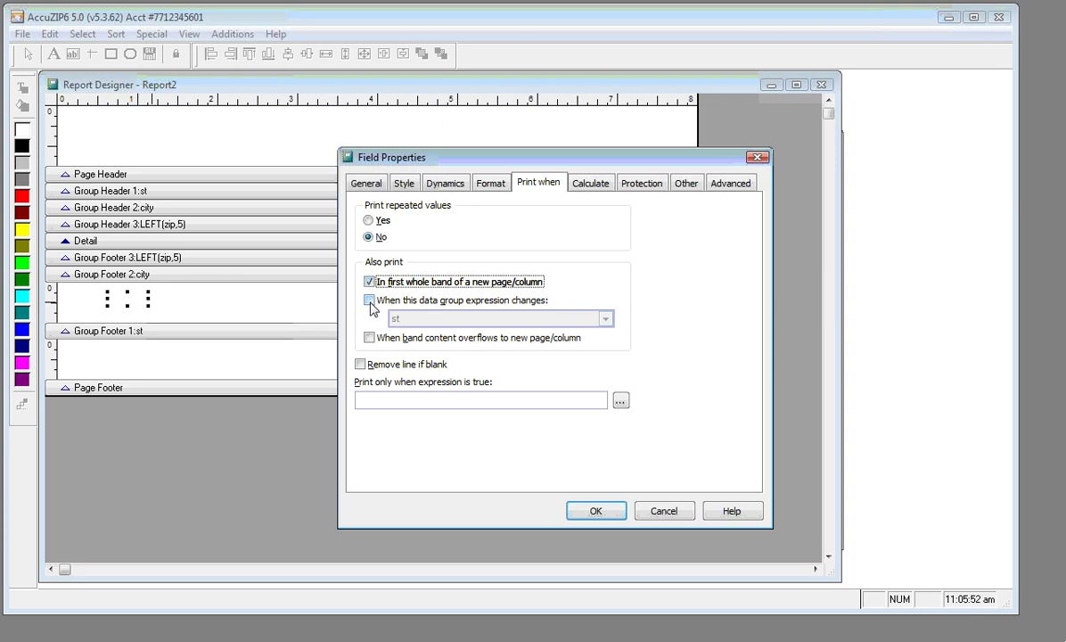
{"action": "left_click", "coordinate": [369, 301]}
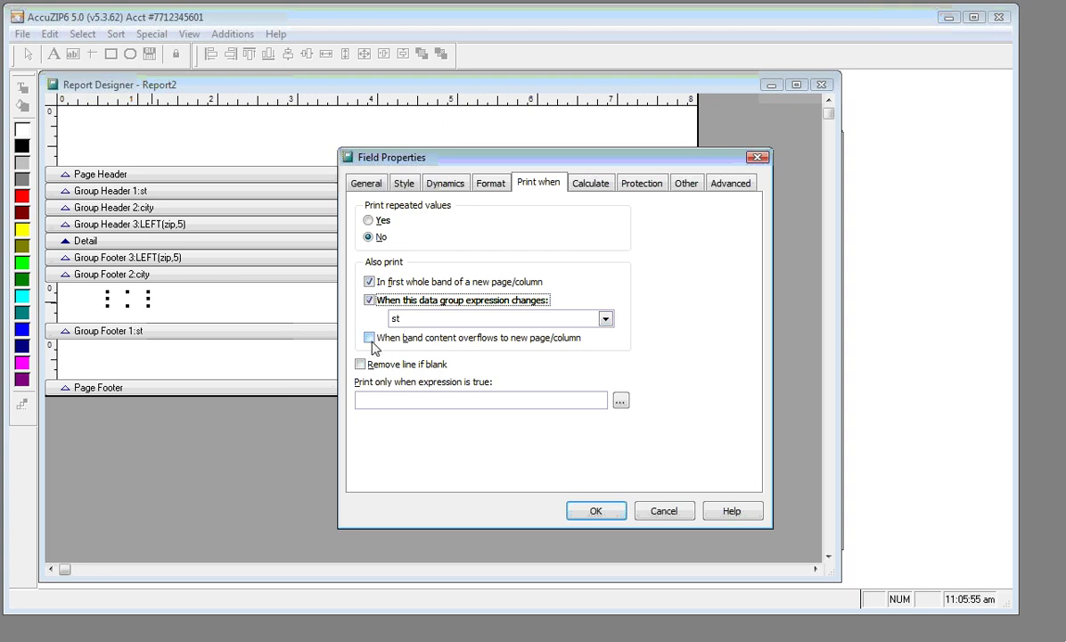
{"action": "left_click", "coordinate": [370, 339]}
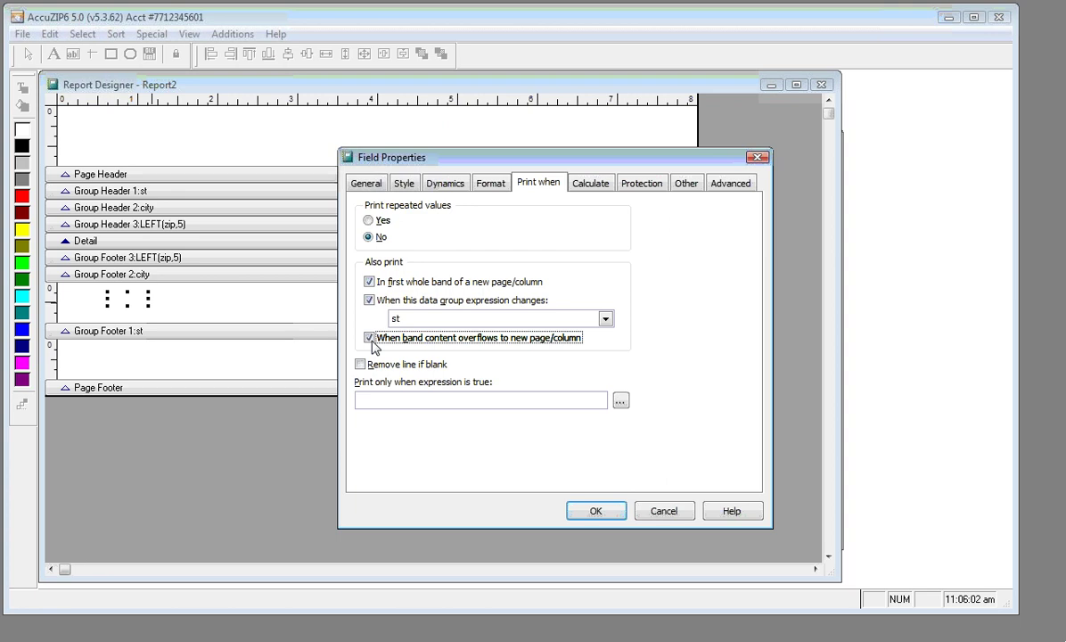
{"action": "left_click", "coordinate": [603, 518]}
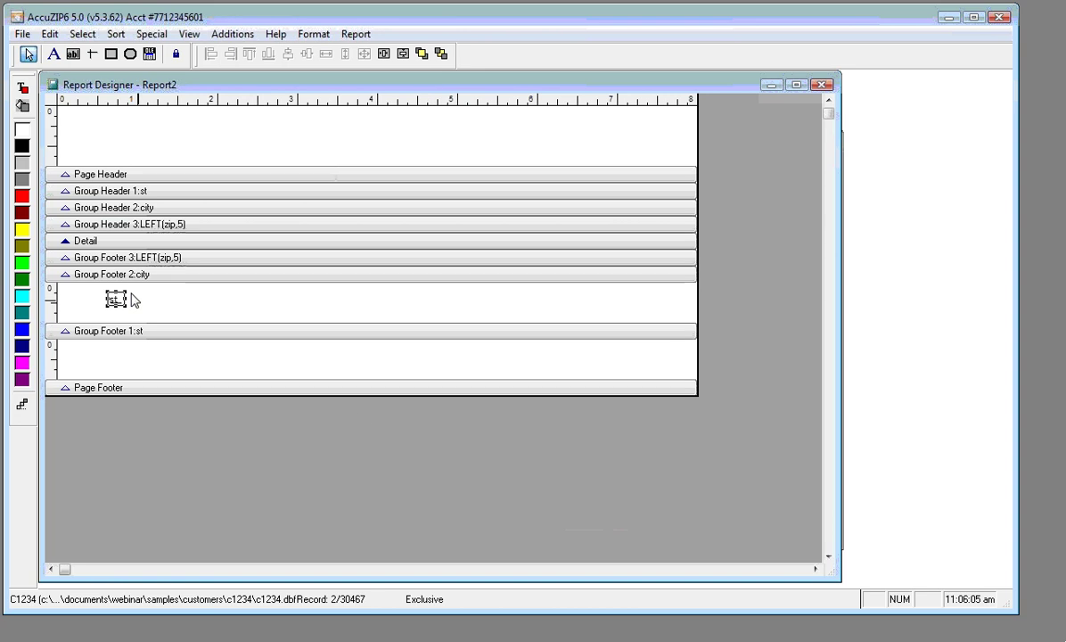
{"action": "left_click_drag", "start_coordinate": [113, 298], "coordinate": [114, 289]}
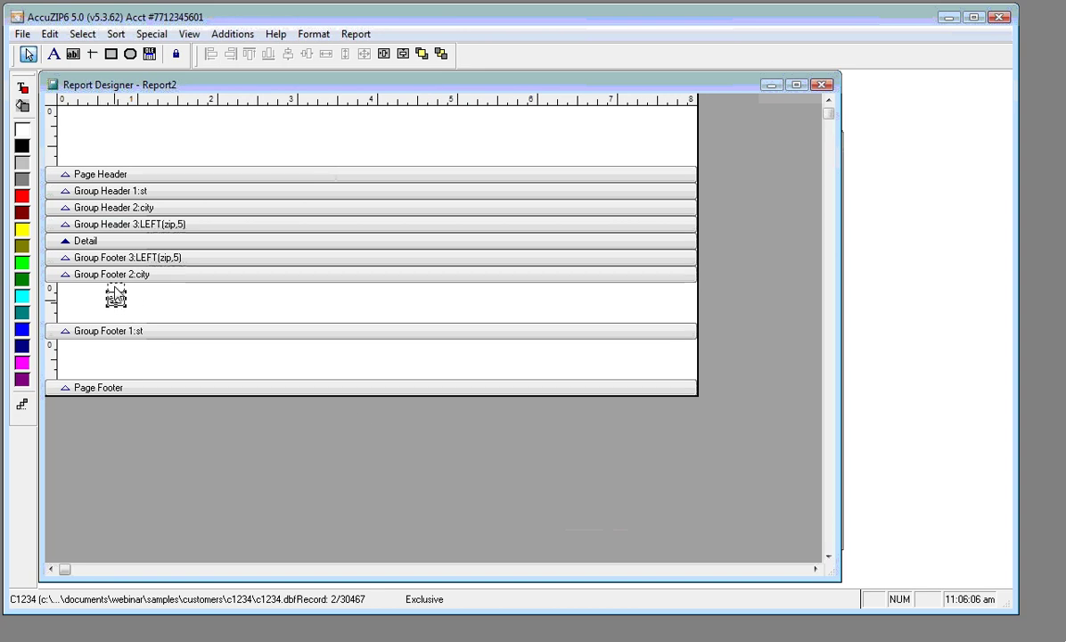
{"action": "right_click", "coordinate": [153, 130]}
{"action": "left_click", "coordinate": [183, 185]}
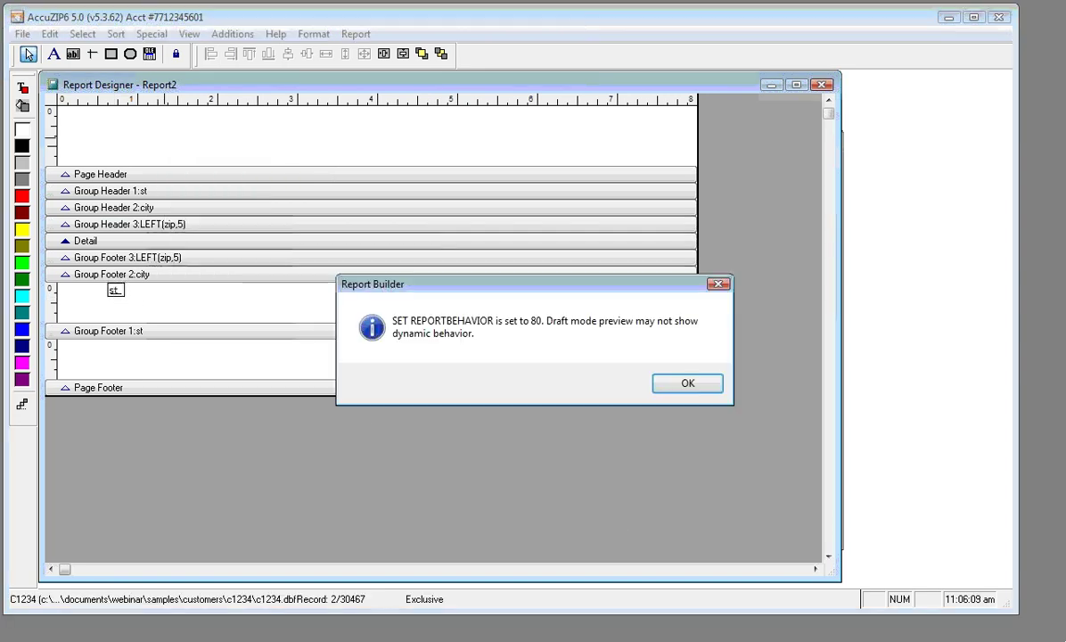
{"action": "left_click", "coordinate": [675, 380]}
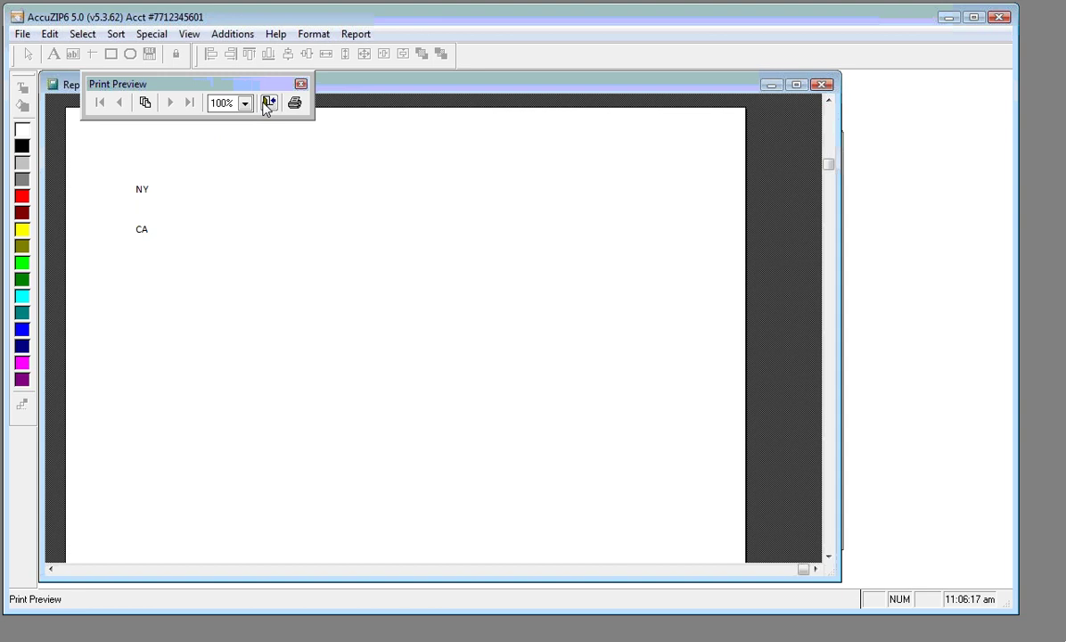
{"action": "left_click", "coordinate": [268, 103]}
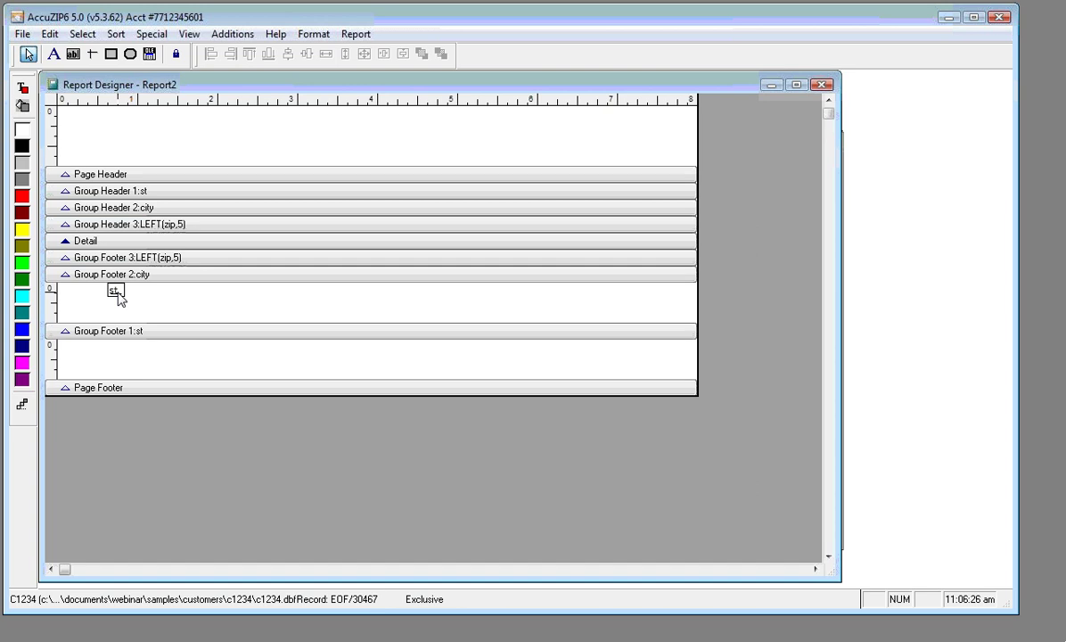
Copy the st field to its right and give the copy numeric format 999,999
{"action": "left_click", "coordinate": [118, 292]}
{"action": "left_click_drag", "start_coordinate": [118, 291], "coordinate": [210, 291]}
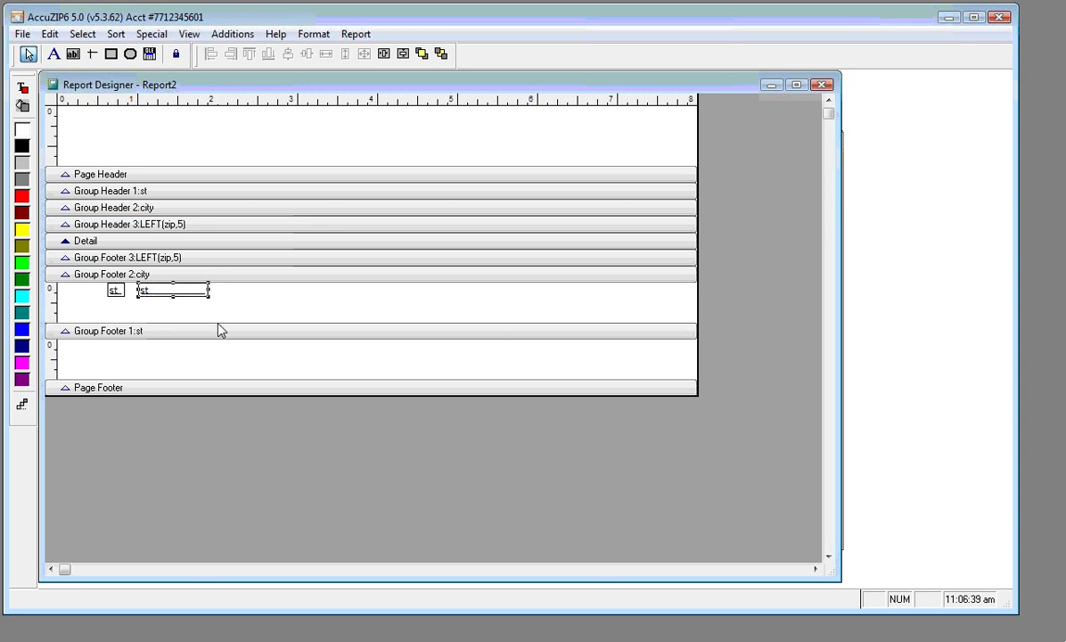
{"action": "double_click", "coordinate": [179, 290]}
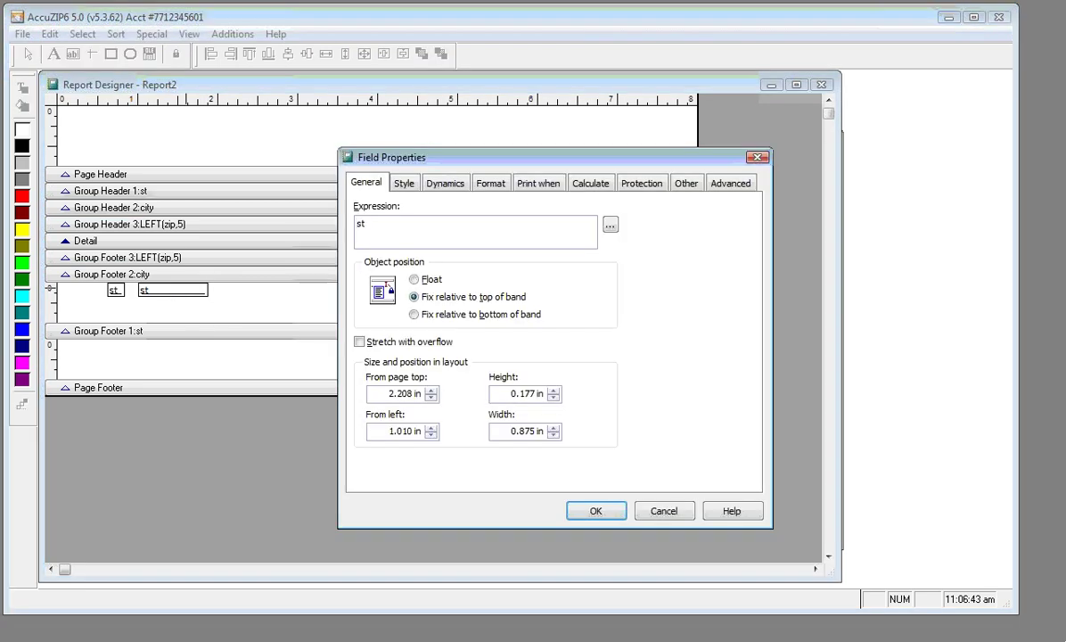
{"action": "left_click", "coordinate": [487, 192]}
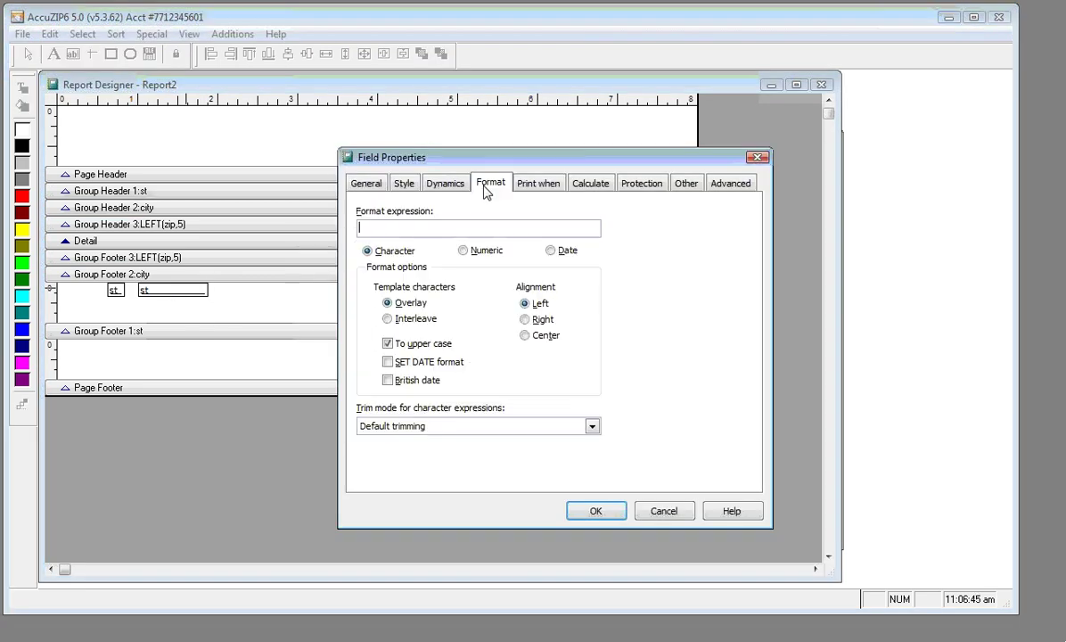
{"action": "left_click", "coordinate": [464, 252]}
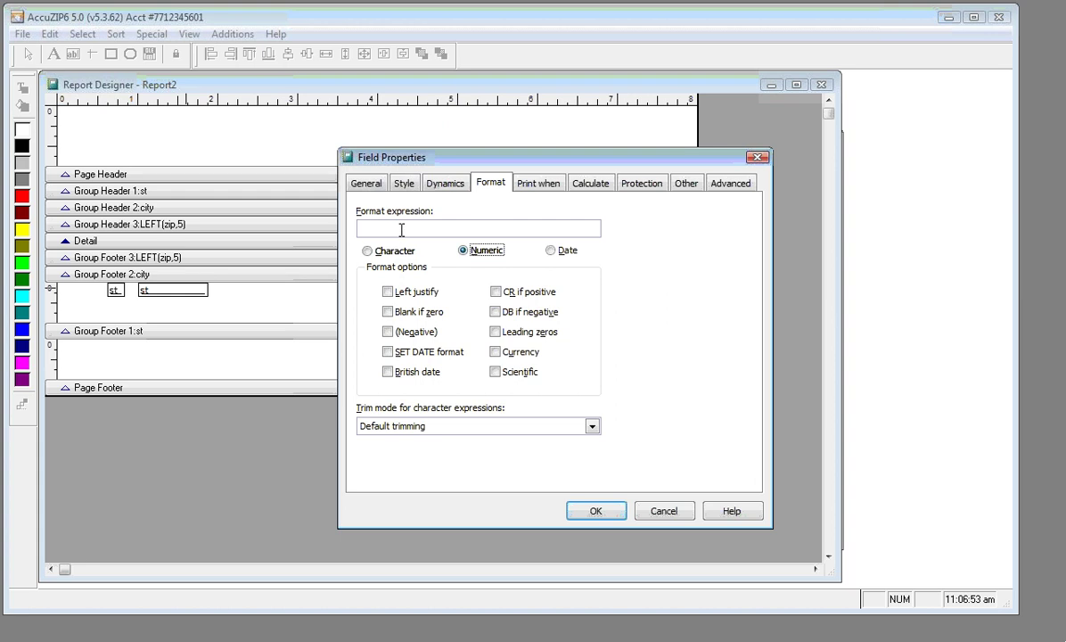
{"action": "left_click", "coordinate": [374, 229]}
{"action": "type", "text": "999,999"}
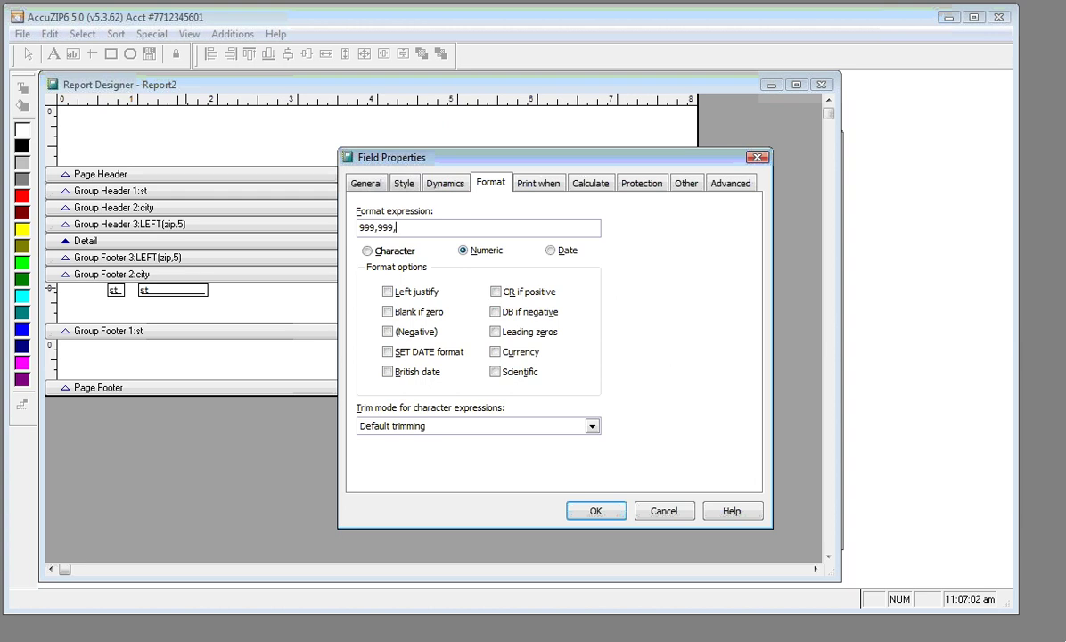
{"action": "type", "text": ",999"}
{"action": "key", "text": "BackSpace"}
{"action": "key", "text": "BackSpace"}
{"action": "key", "text": "BackSpace"}
{"action": "key", "text": "BackSpace"}
{"action": "type", "text": ".99"}
{"action": "left_click", "coordinate": [359, 228]}
{"action": "type", "text": "$"}
{"action": "key", "text": "BackSpace"}
{"action": "key", "text": "End"}
{"action": "key", "text": "BackSpace"}
{"action": "key", "text": "BackSpace"}
{"action": "key", "text": "BackSpace"}
Make the copy print repeated values and count records, resetting on Group: st
{"action": "left_click", "coordinate": [554, 183]}
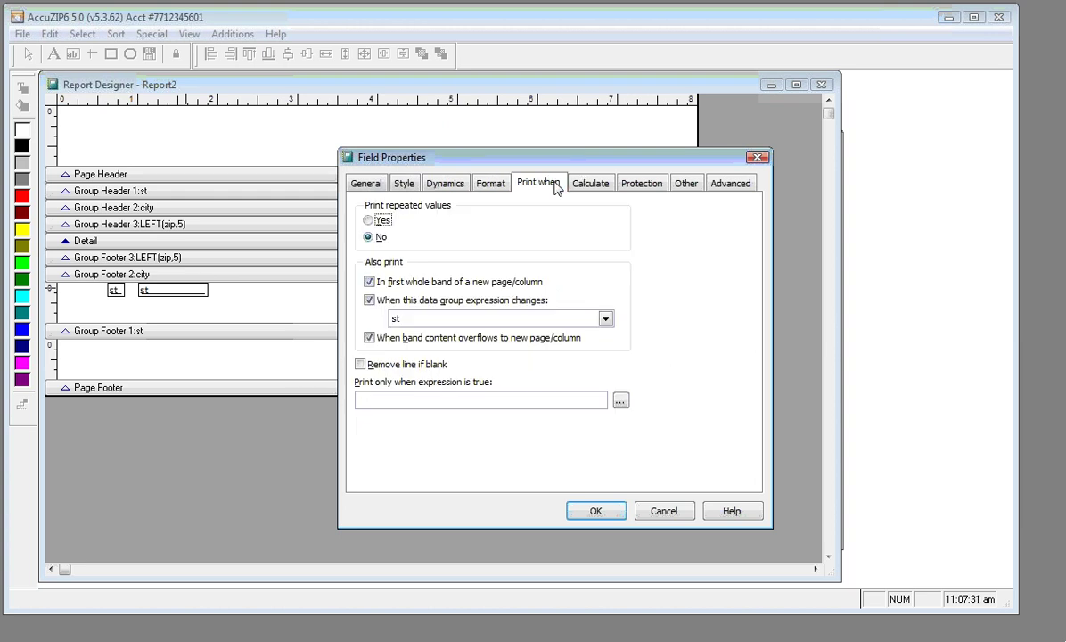
{"action": "left_click", "coordinate": [368, 222]}
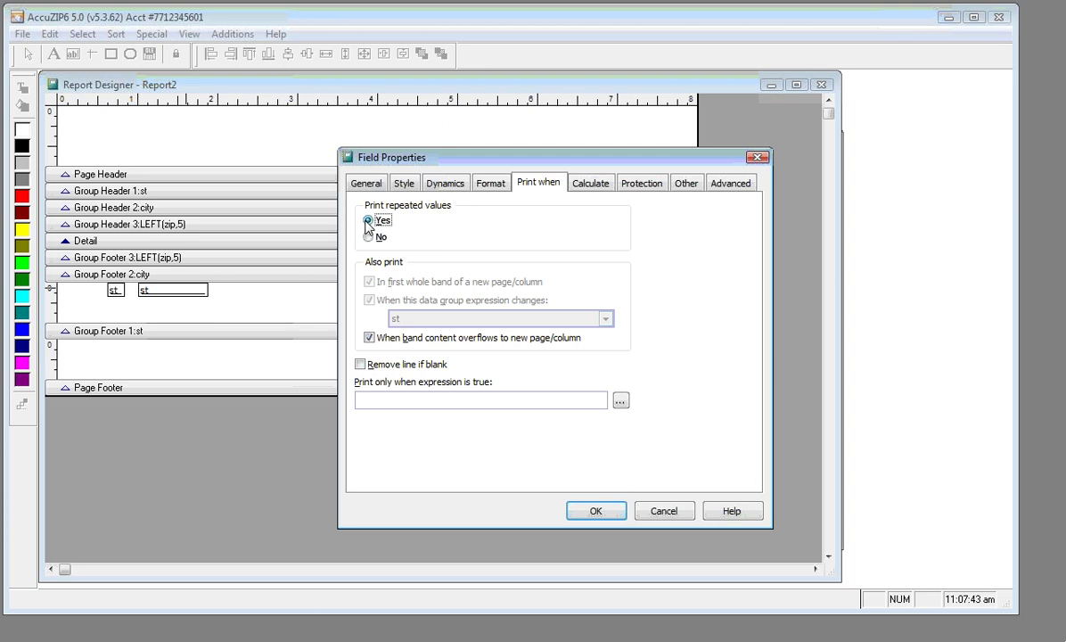
{"action": "left_click", "coordinate": [607, 187]}
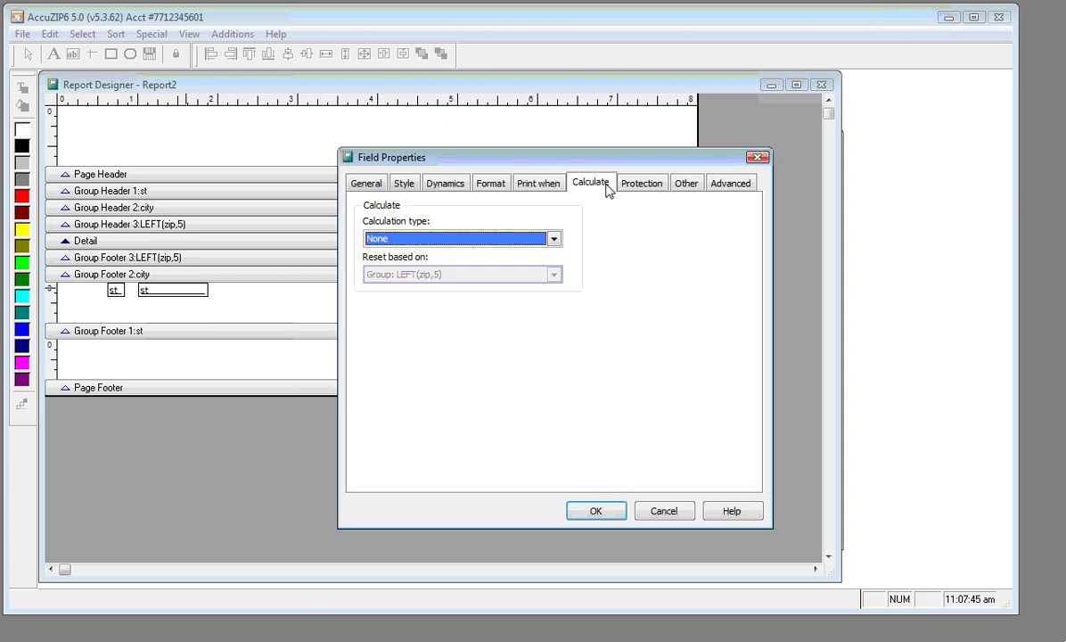
{"action": "left_click", "coordinate": [554, 240]}
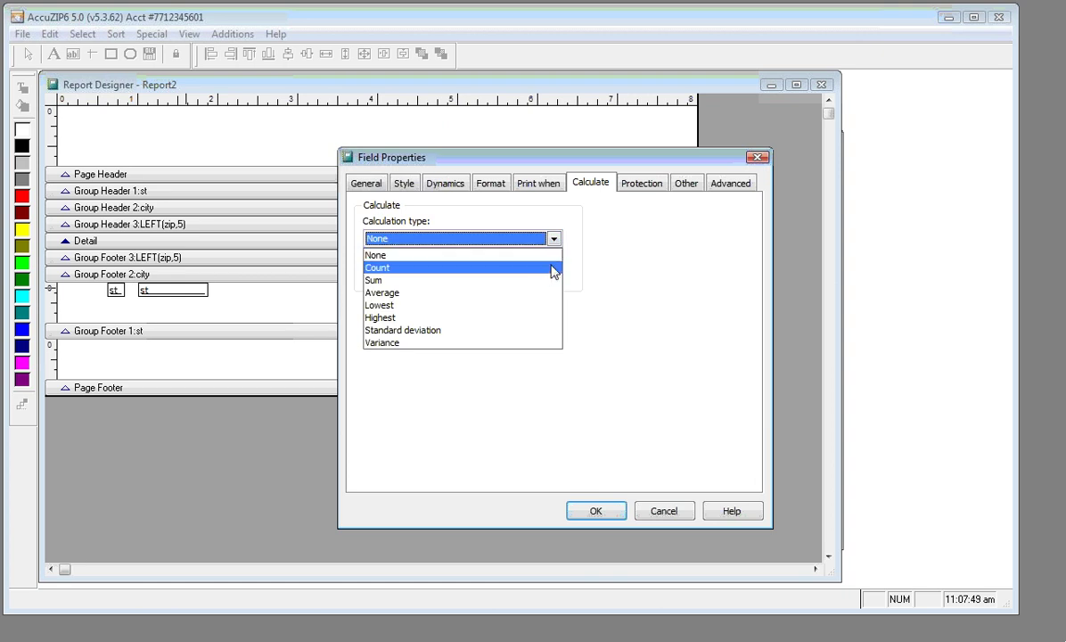
{"action": "left_click", "coordinate": [552, 267]}
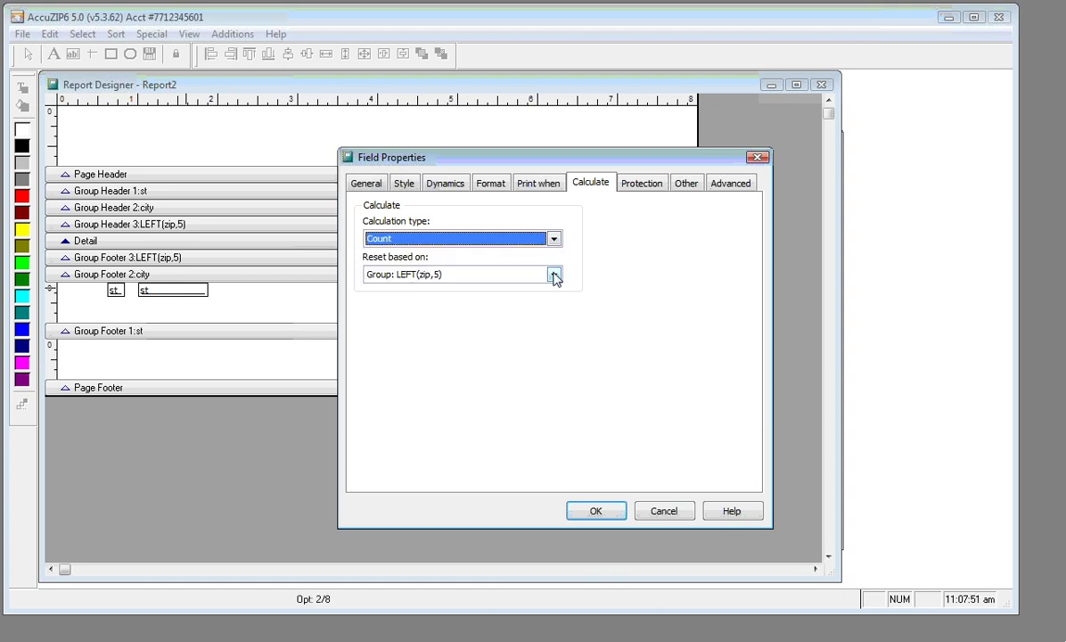
{"action": "left_click", "coordinate": [554, 276]}
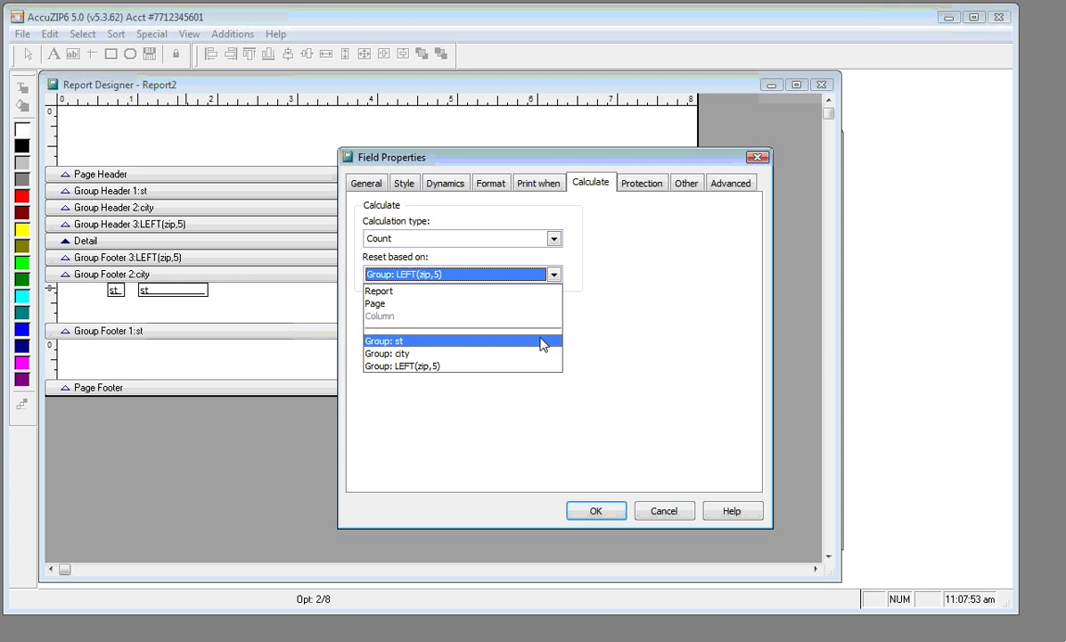
{"action": "left_click", "coordinate": [541, 342]}
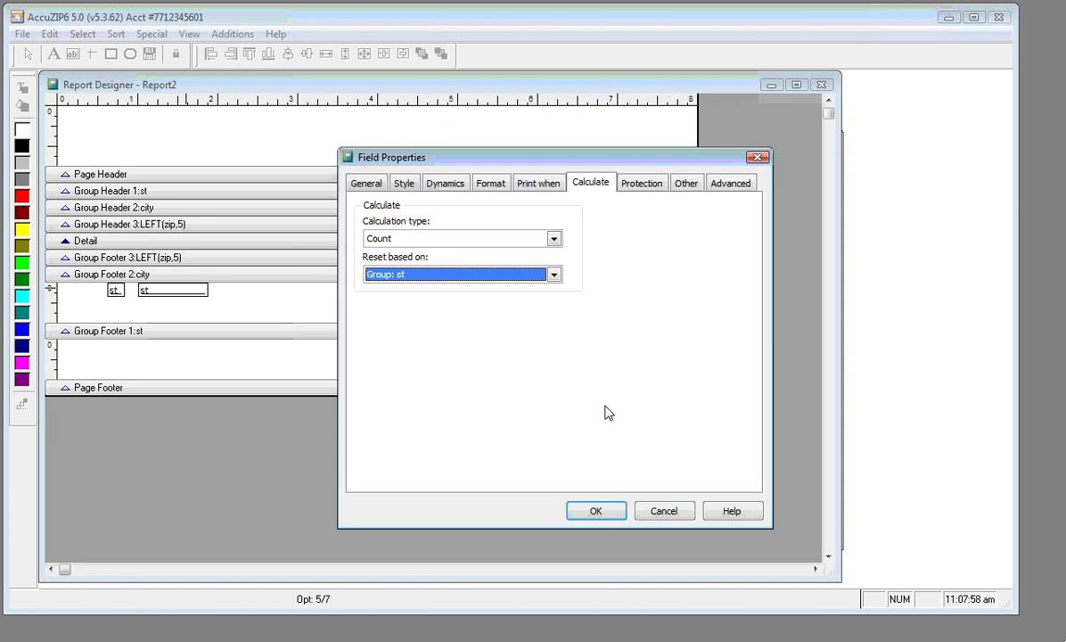
{"action": "left_click", "coordinate": [605, 511]}
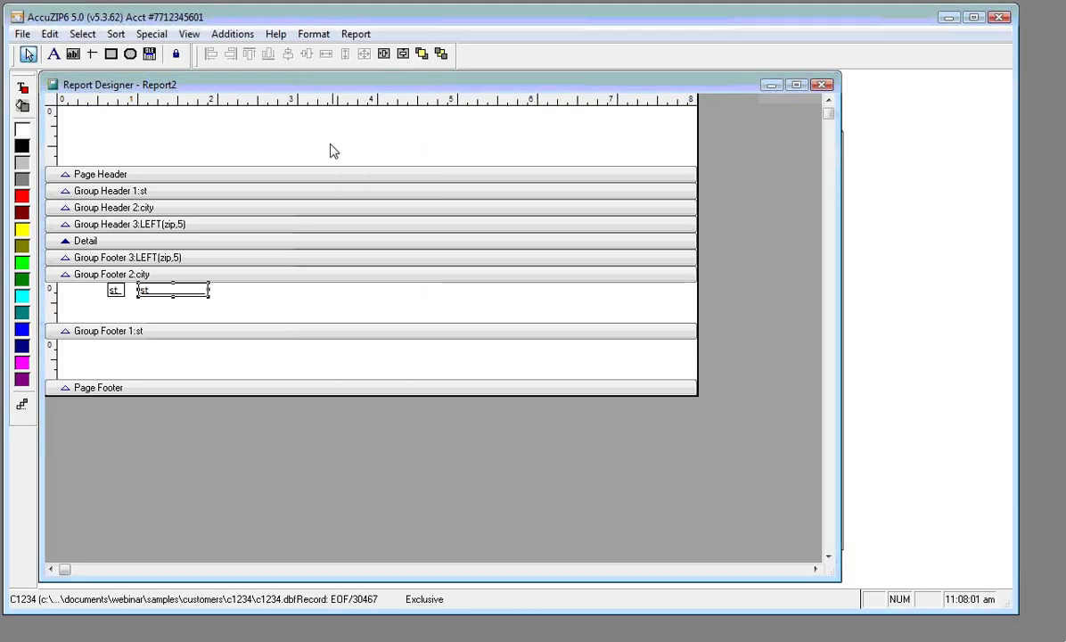
{"action": "right_click", "coordinate": [310, 135]}
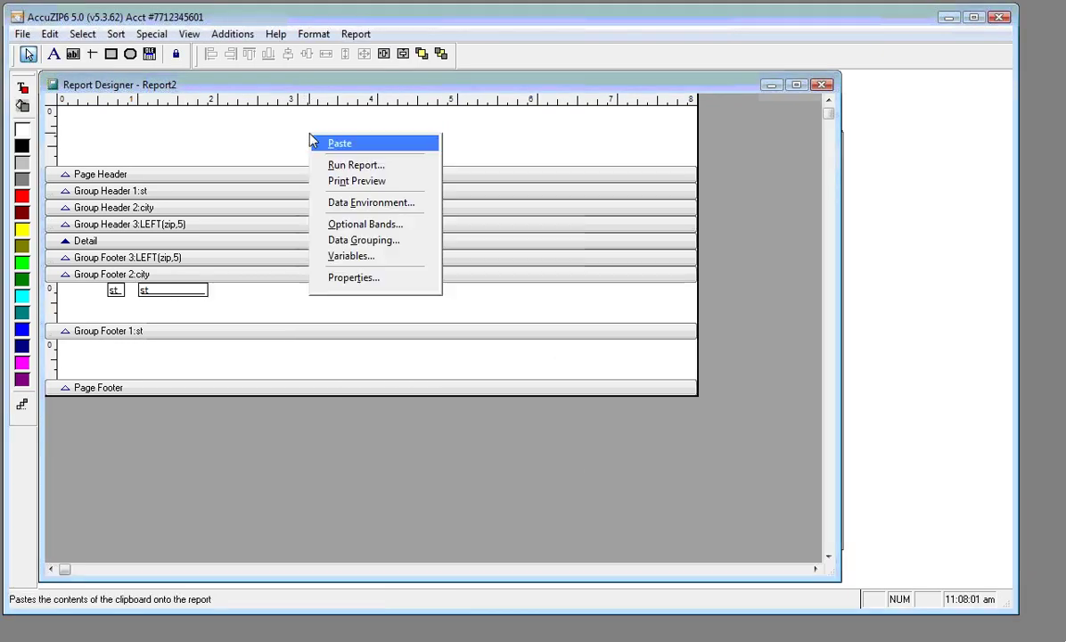
{"action": "left_click", "coordinate": [322, 181]}
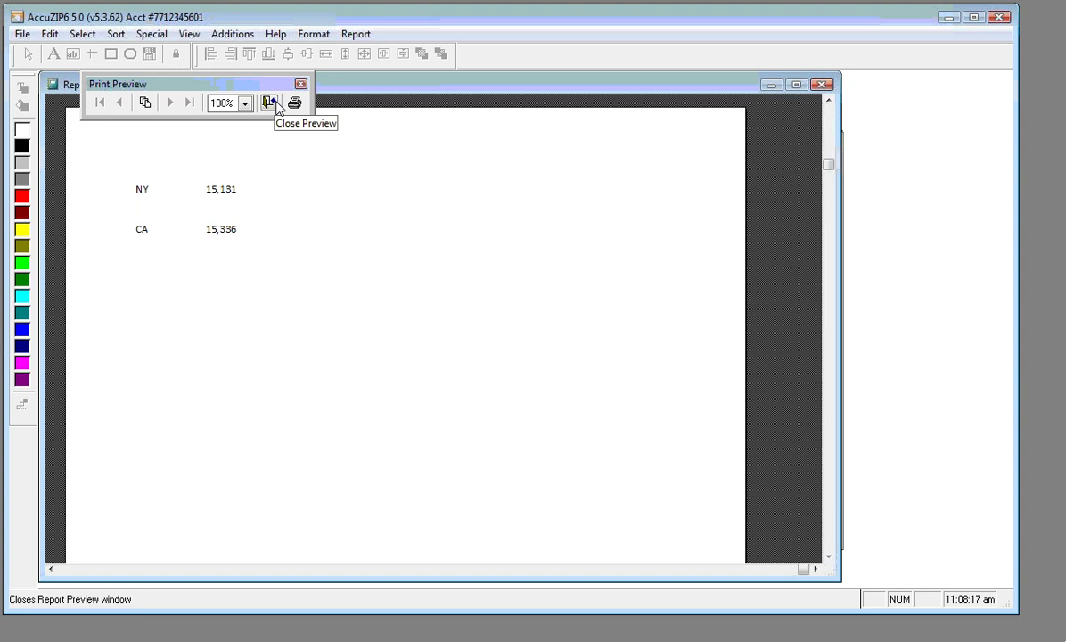
{"action": "left_click", "coordinate": [269, 103]}
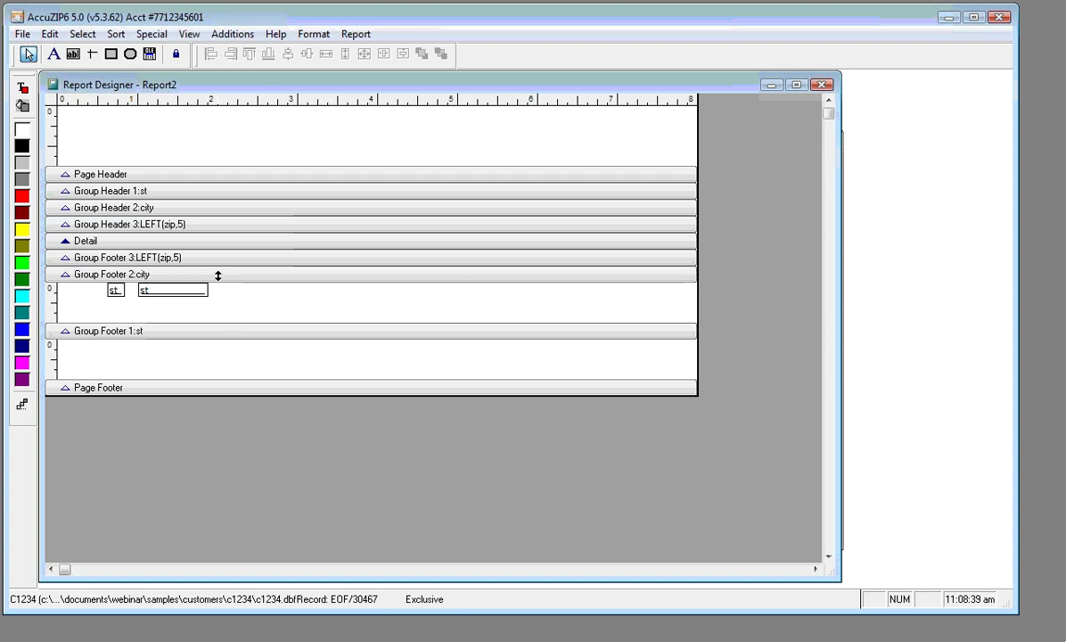
Enlarge the footer band above and paste a copy of both st fields into it
{"action": "left_click_drag", "start_coordinate": [217, 276], "coordinate": [210, 309]}
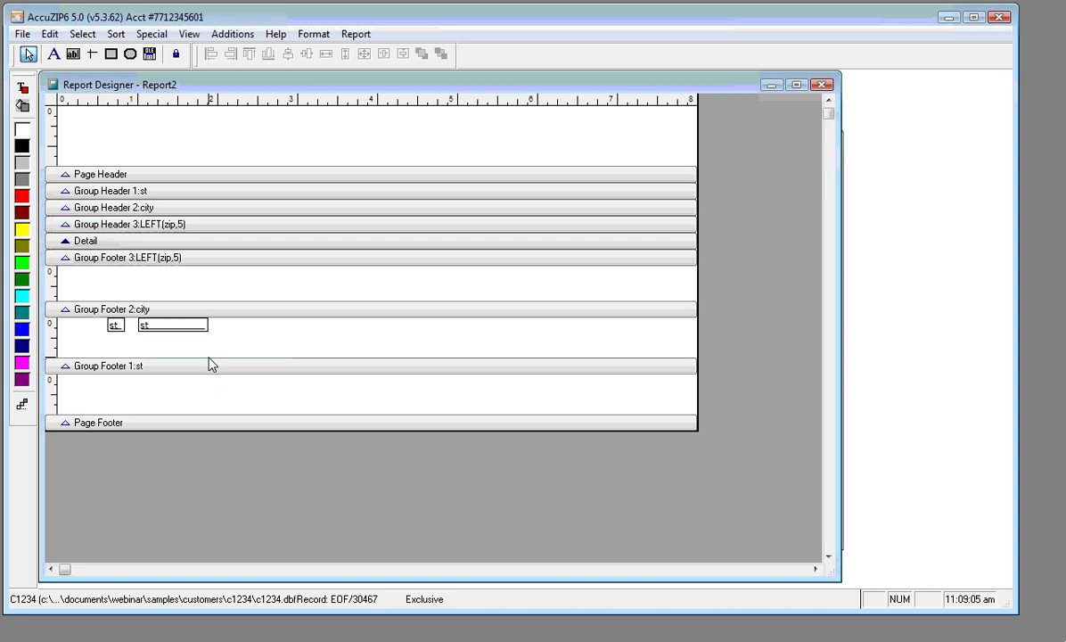
{"action": "left_click_drag", "start_coordinate": [98, 319], "coordinate": [202, 332]}
{"action": "key", "text": "ctrl+c"}
{"action": "key", "text": "ctrl+v"}
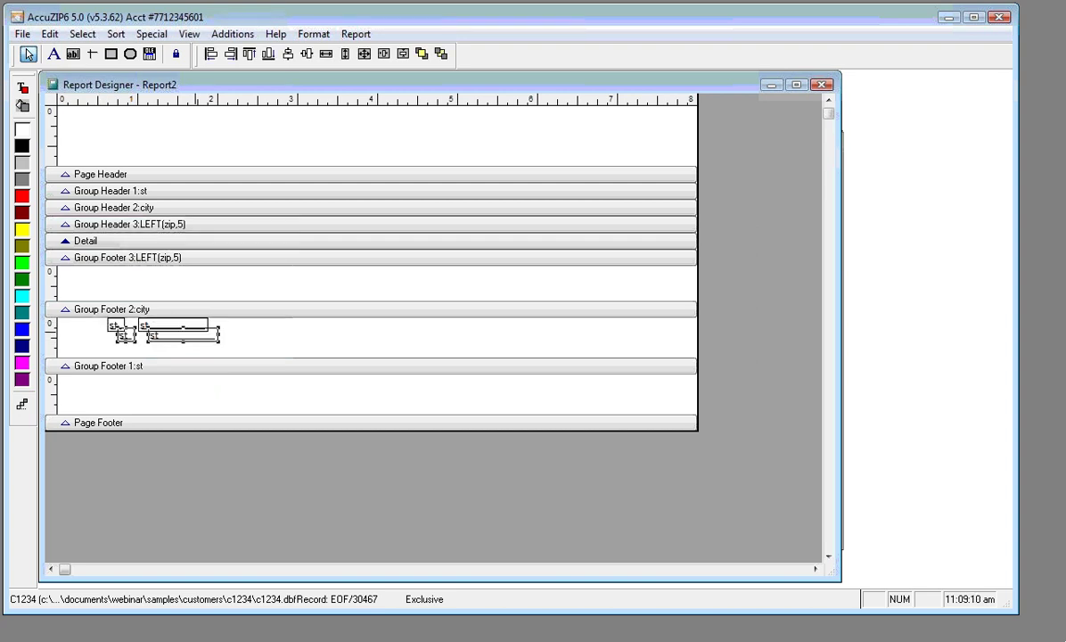
{"action": "left_click_drag", "start_coordinate": [183, 332], "coordinate": [189, 286]}
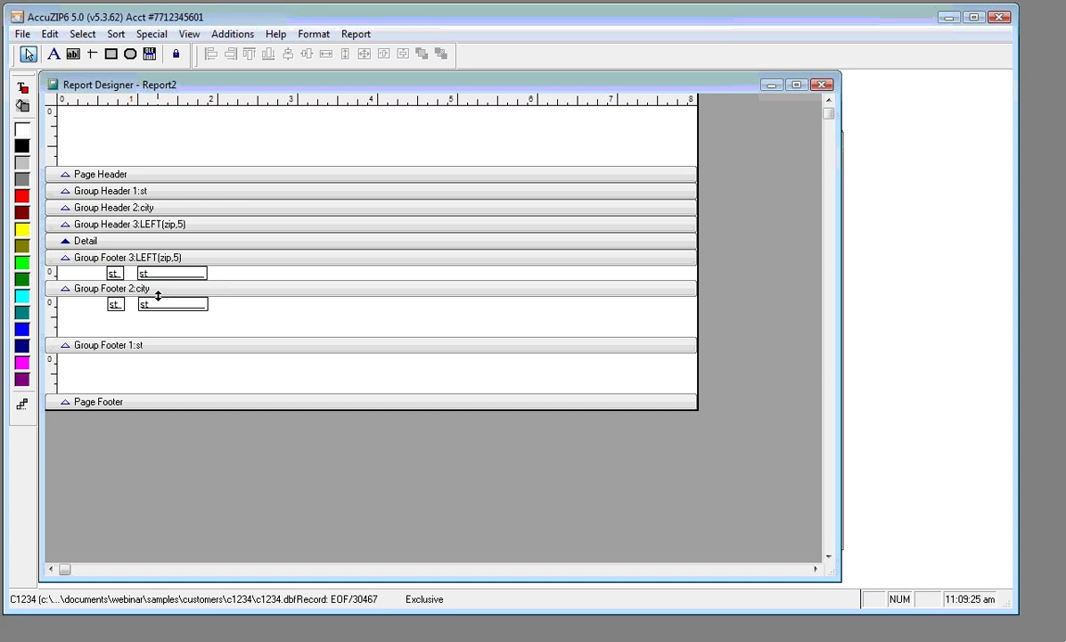
Reselect the original st fields and widen the st label field to the left
{"action": "left_click", "coordinate": [116, 304]}
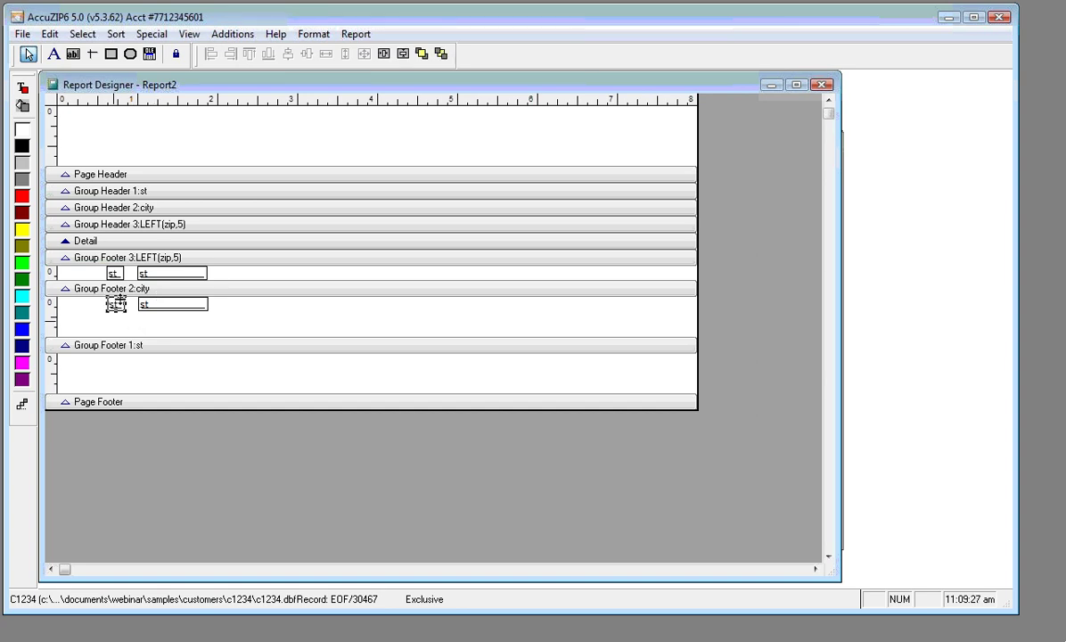
{"action": "left_click", "coordinate": [101, 317]}
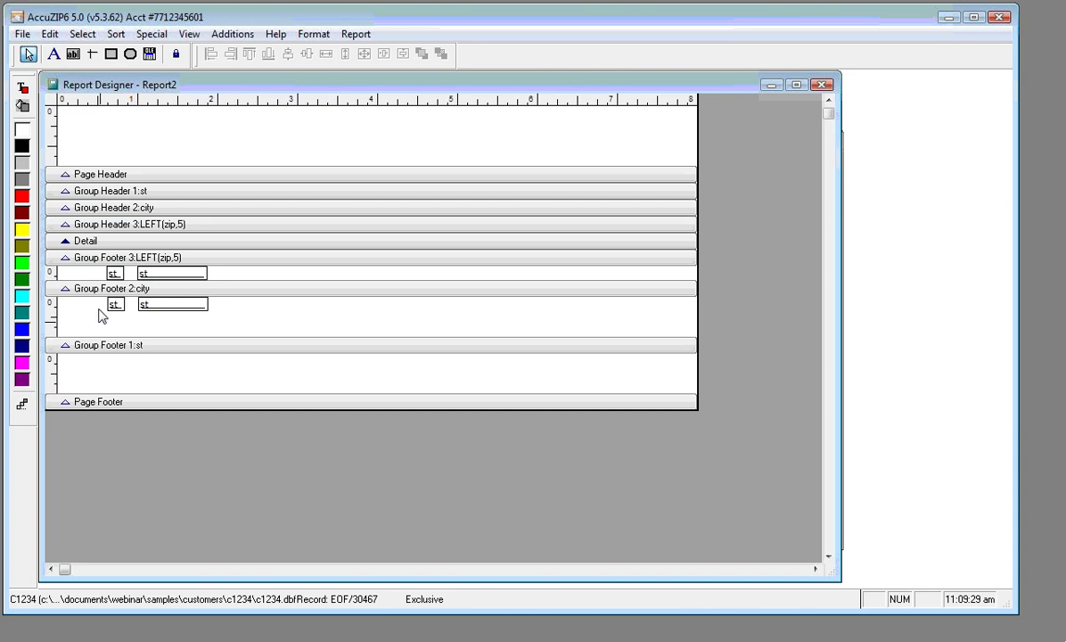
{"action": "left_click_drag", "start_coordinate": [105, 298], "coordinate": [515, 304]}
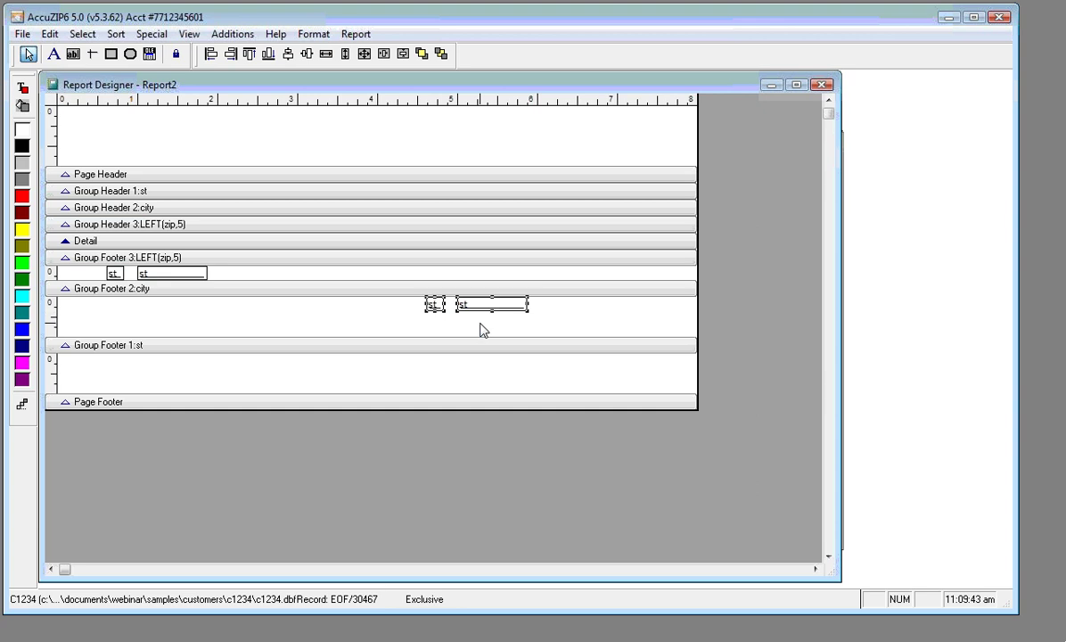
{"action": "left_click", "coordinate": [483, 311]}
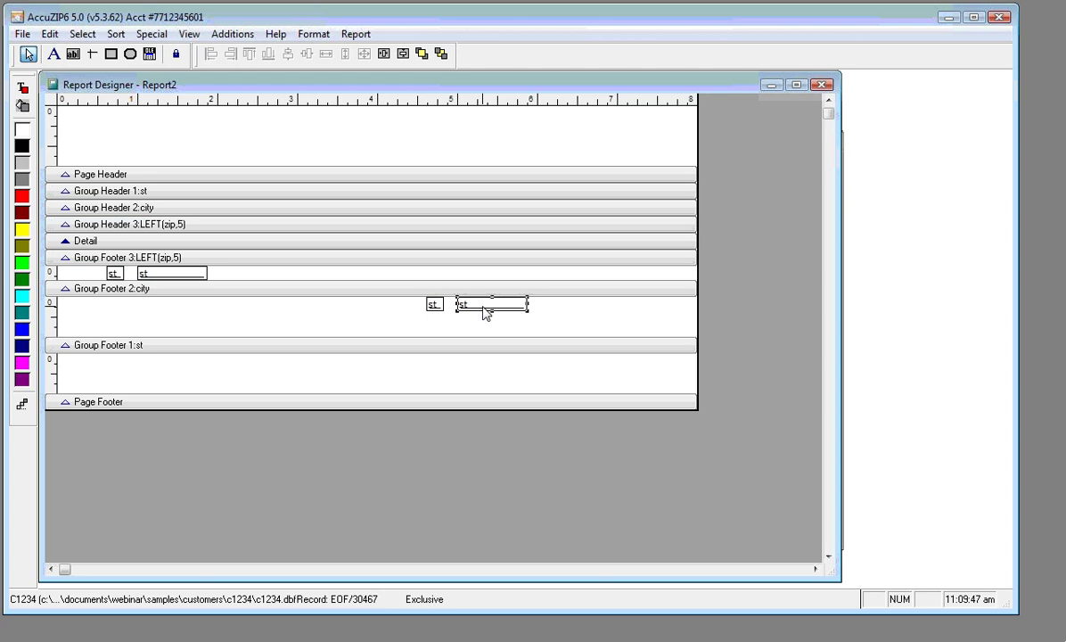
{"action": "left_click", "coordinate": [434, 306]}
{"action": "left_click_drag", "start_coordinate": [434, 304], "coordinate": [347, 309]}
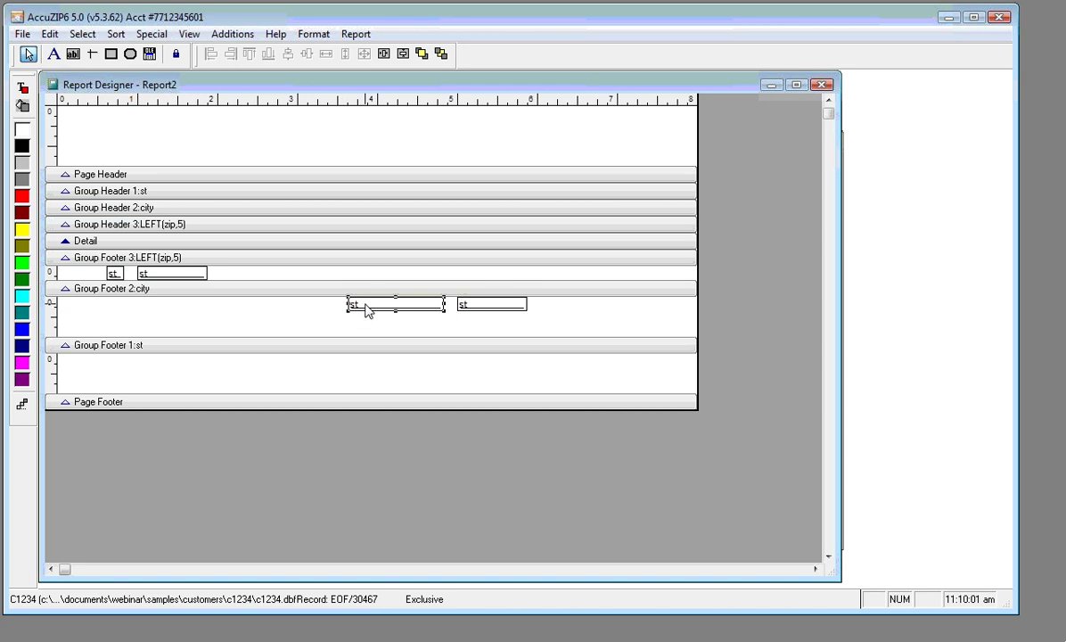
Change the widened city-footer label's expression to "Total for "+st
{"action": "double_click", "coordinate": [366, 308]}
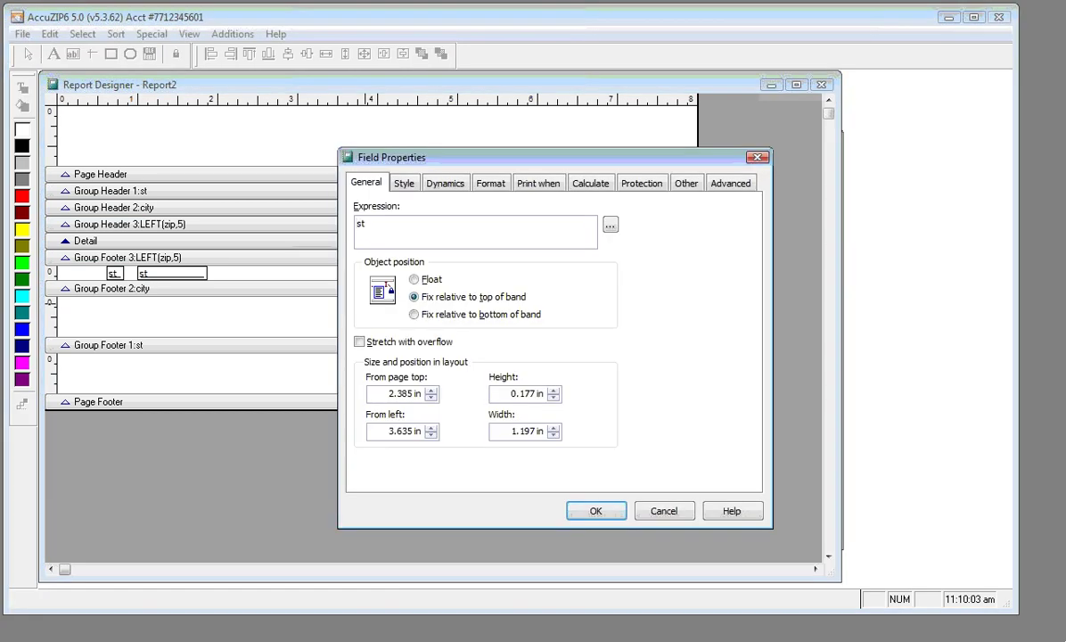
{"action": "type", "text": "\"Total"}
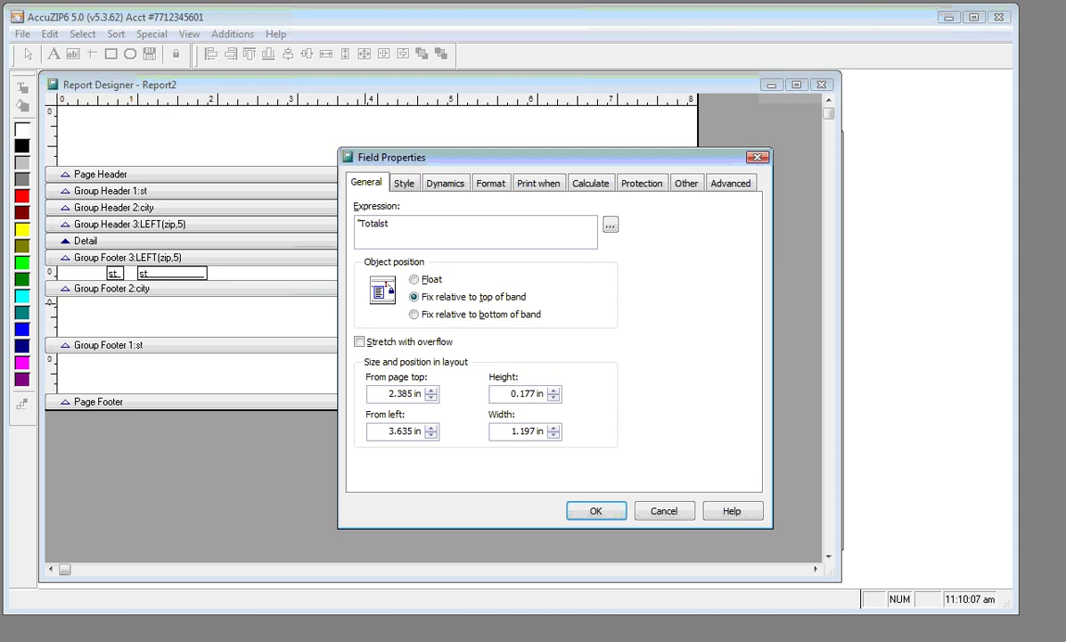
{"action": "type", "text": " for \"+"}
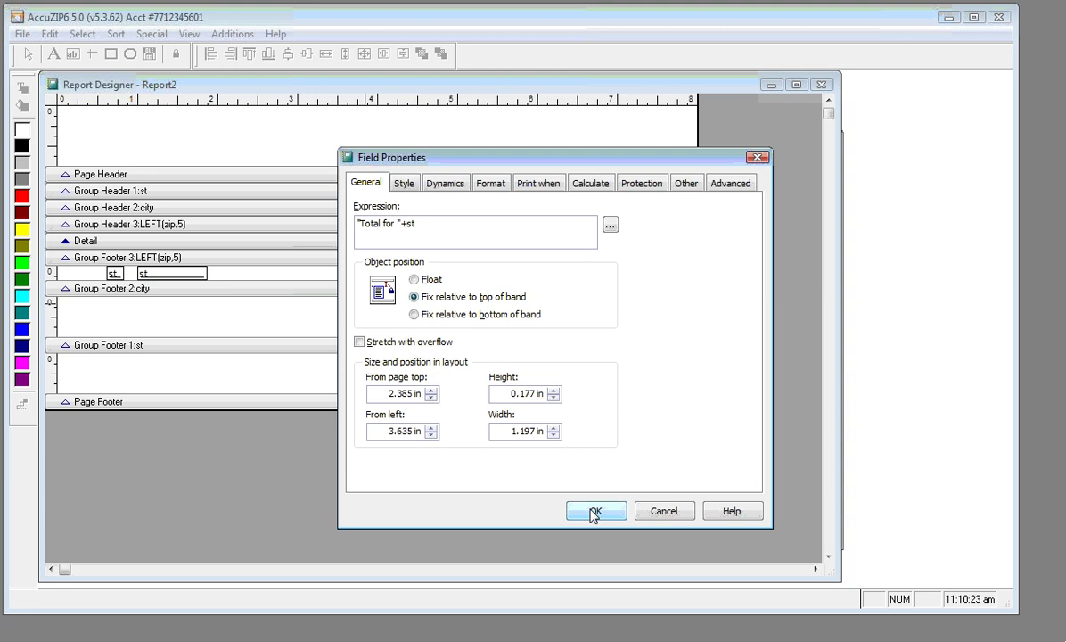
{"action": "left_click", "coordinate": [593, 513]}
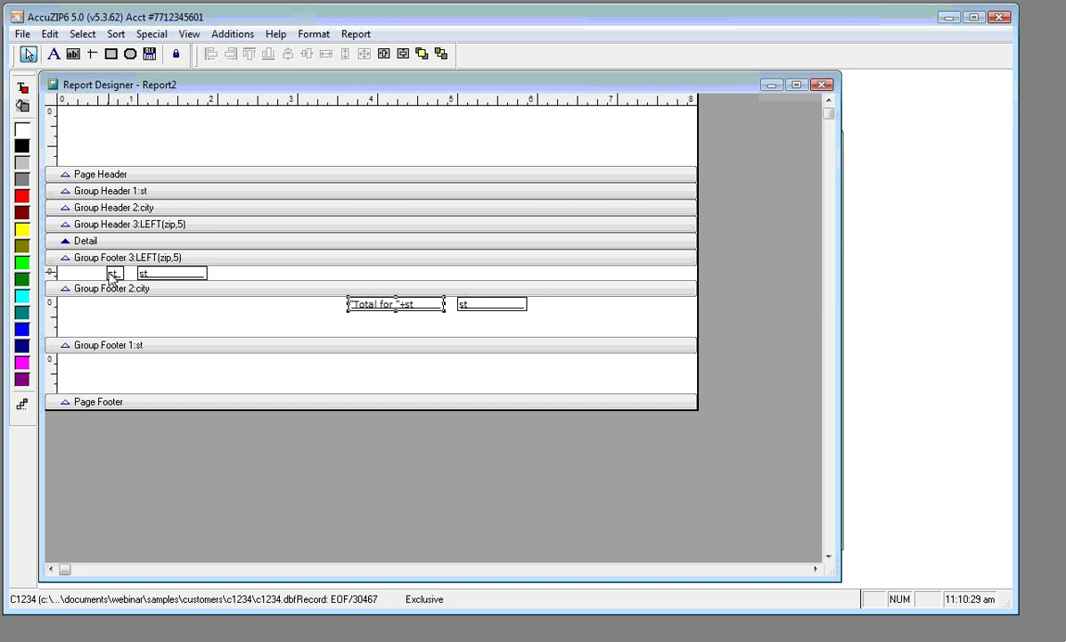
In Group Footer 3, move one st field far right and stretch another into a wide field
{"action": "left_click", "coordinate": [149, 279]}
{"action": "left_click_drag", "start_coordinate": [148, 279], "coordinate": [469, 284]}
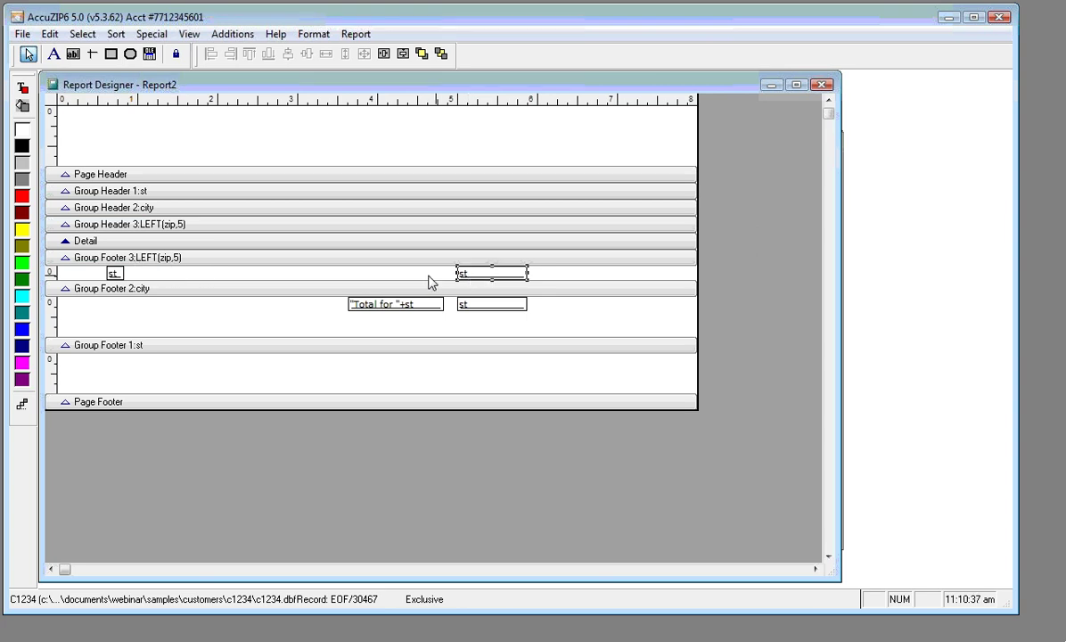
{"action": "left_click", "coordinate": [120, 276]}
{"action": "left_click_drag", "start_coordinate": [123, 275], "coordinate": [299, 275]}
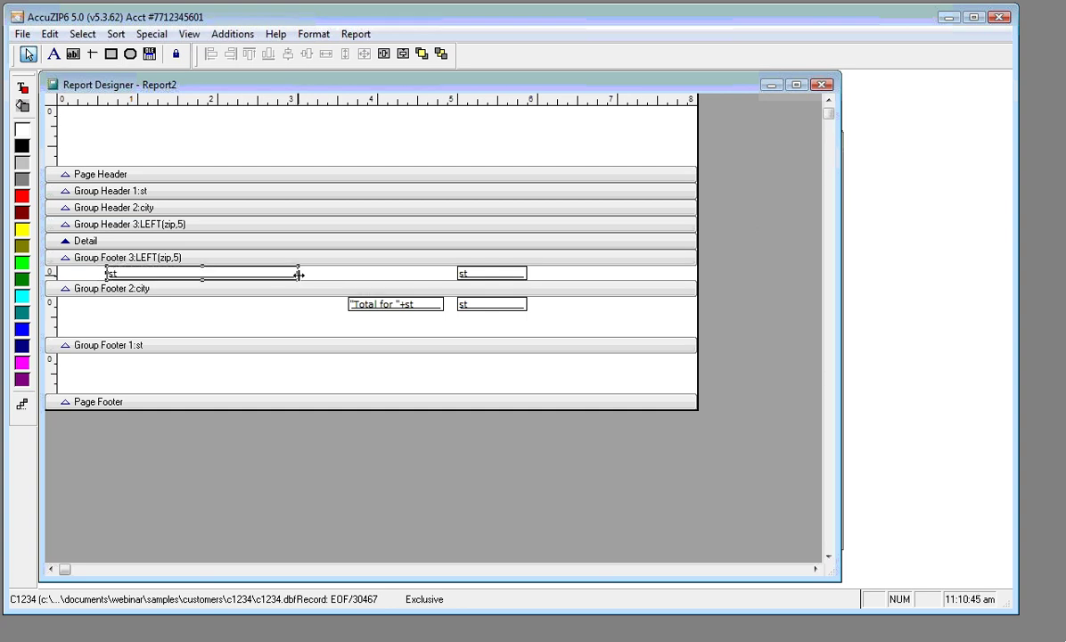
{"action": "left_click_drag", "start_coordinate": [298, 276], "coordinate": [367, 273]}
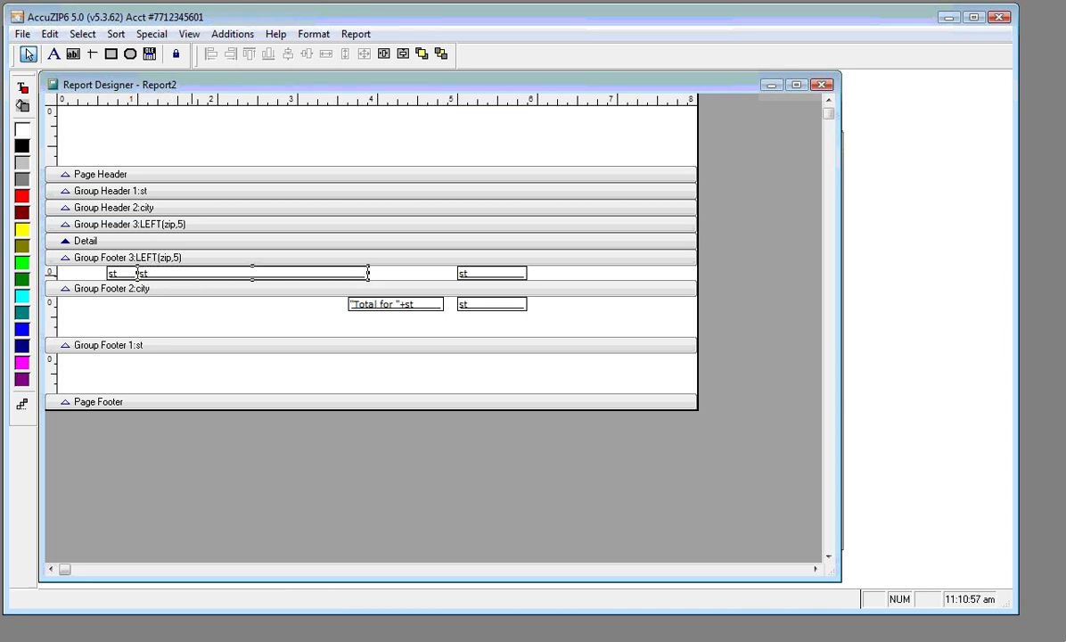
Change the wide zip-footer field's expression from st to city
{"action": "double_click", "coordinate": [196, 274]}
{"action": "double_click", "coordinate": [372, 225]}
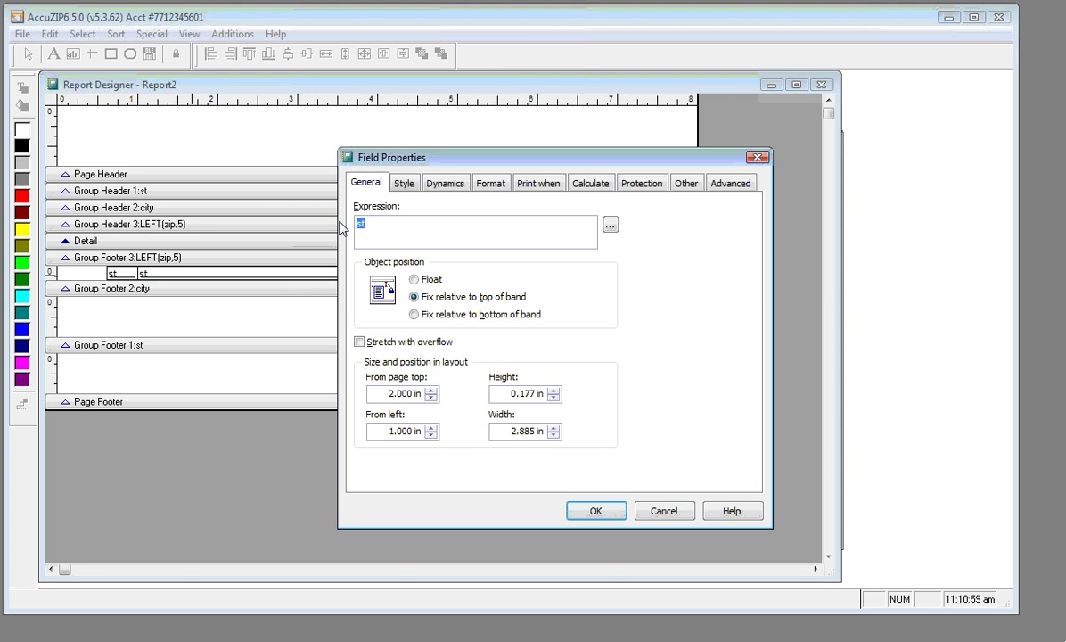
{"action": "type", "text": "city"}
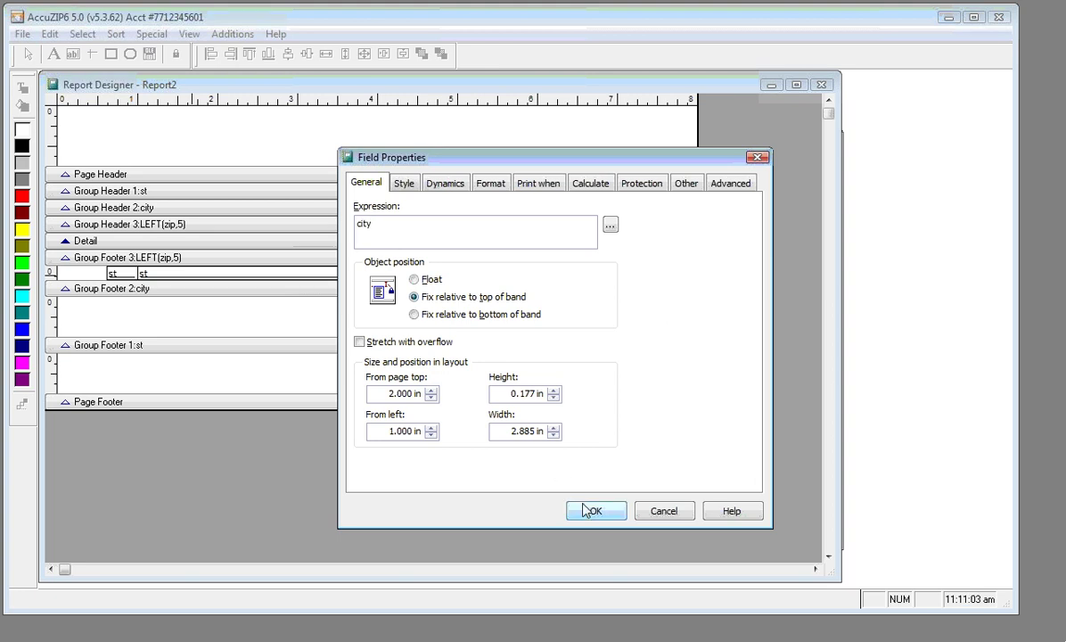
{"action": "left_click", "coordinate": [592, 511]}
Make the right-hand st field a count that resets on Group: city
{"action": "left_click", "coordinate": [120, 272]}
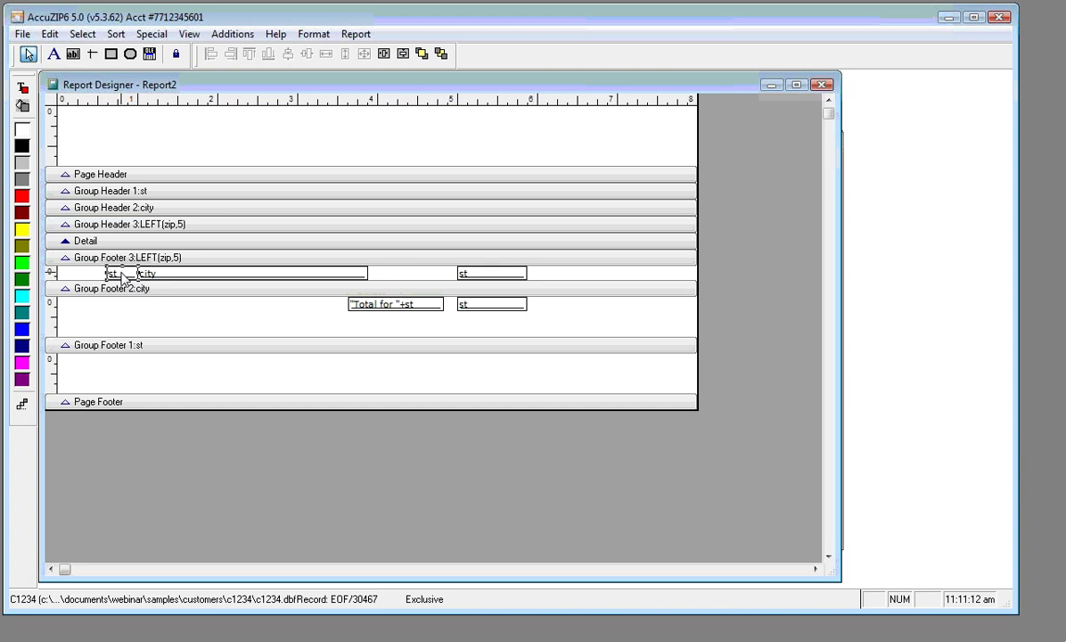
{"action": "left_click", "coordinate": [161, 275]}
{"action": "double_click", "coordinate": [490, 277]}
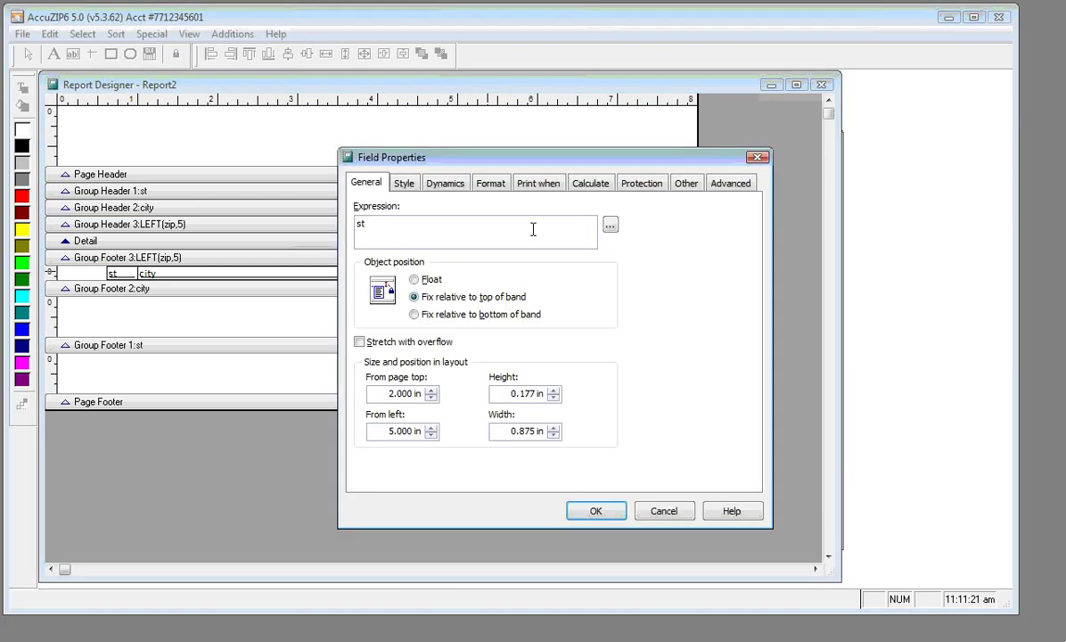
{"action": "left_click", "coordinate": [585, 191]}
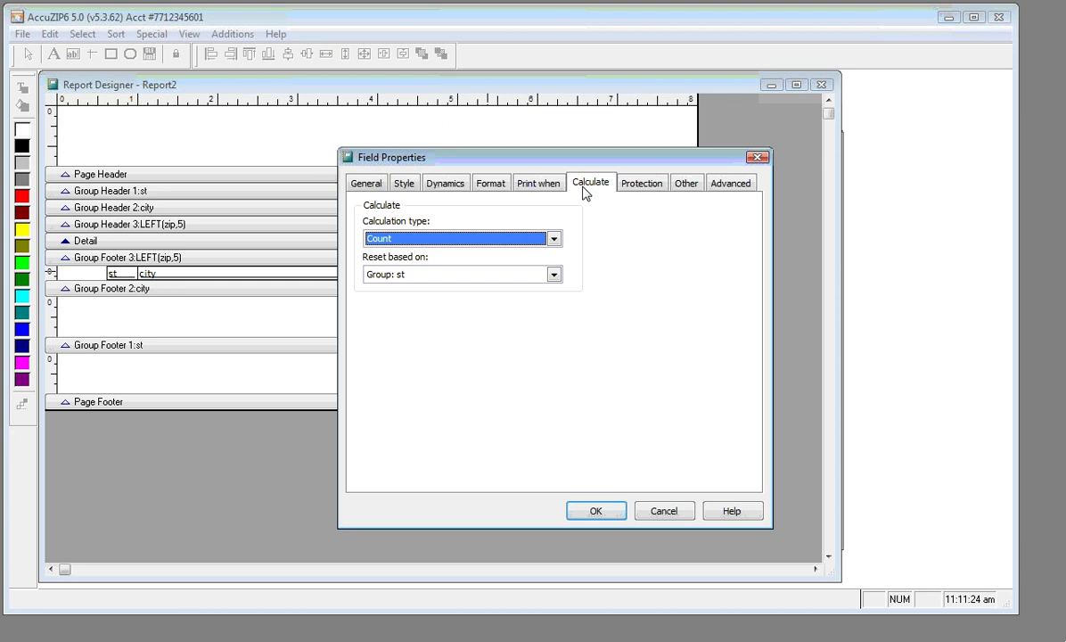
{"action": "left_click", "coordinate": [553, 276]}
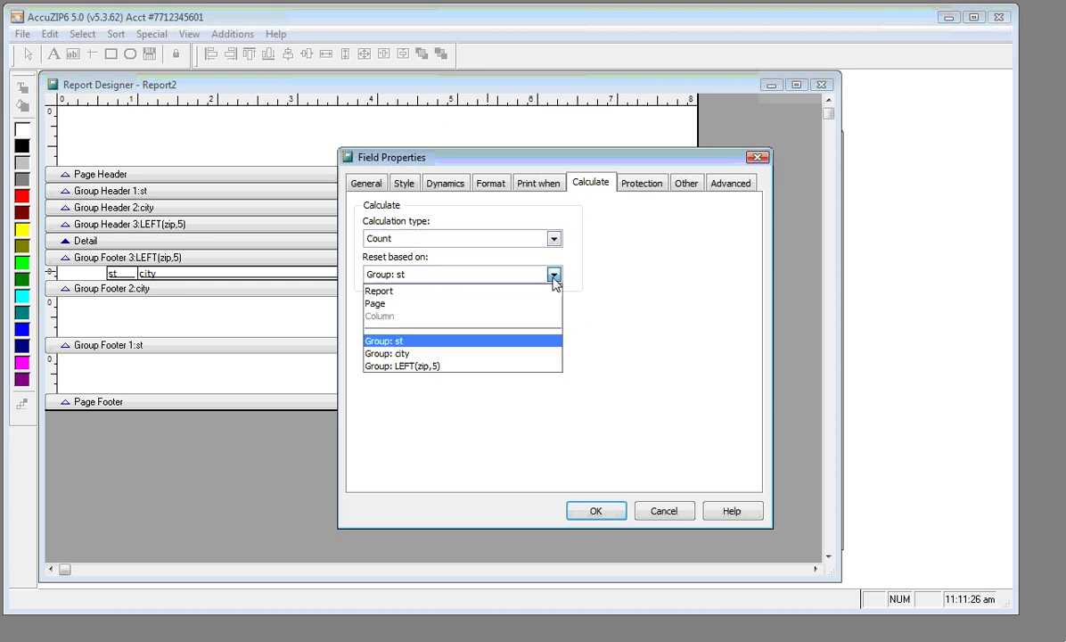
{"action": "left_click", "coordinate": [531, 354]}
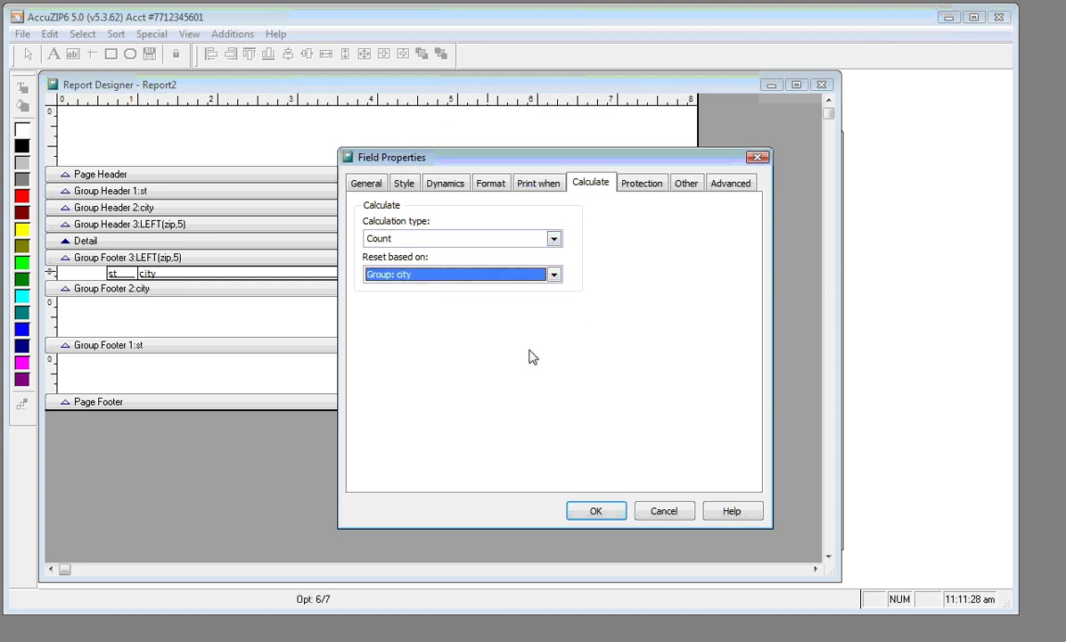
{"action": "left_click", "coordinate": [576, 513]}
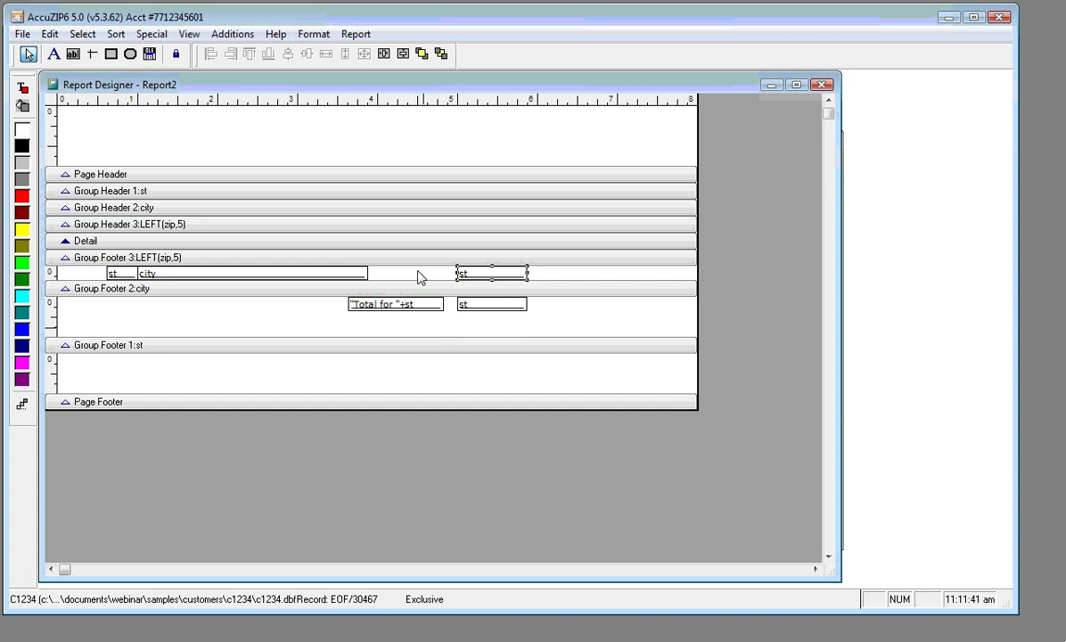
{"action": "right_click", "coordinate": [313, 131]}
{"action": "left_click", "coordinate": [344, 171]}
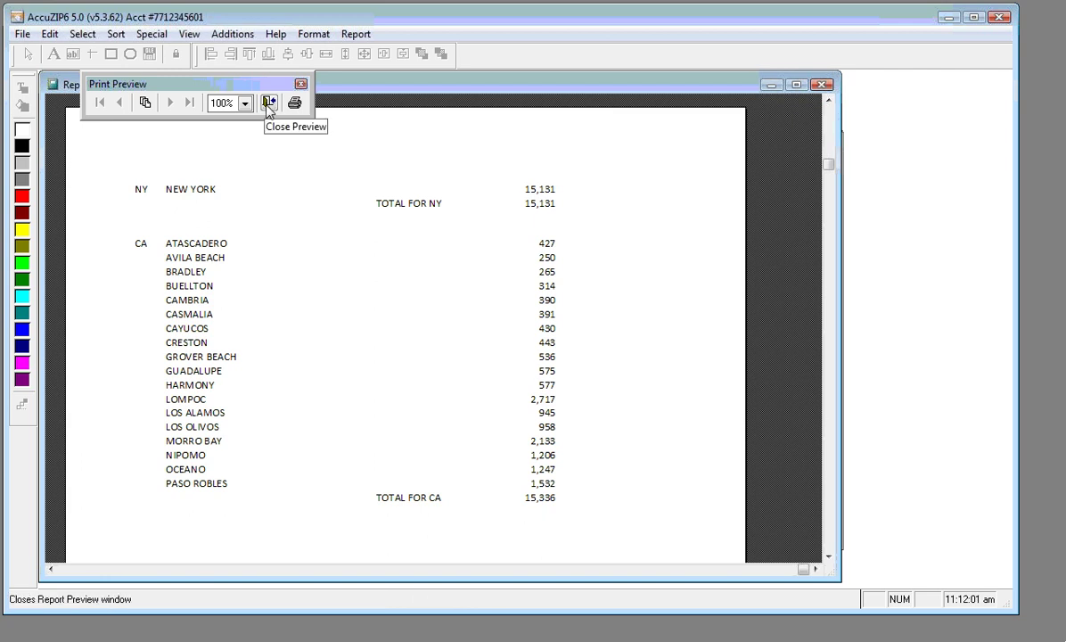
{"action": "left_click", "coordinate": [269, 104]}
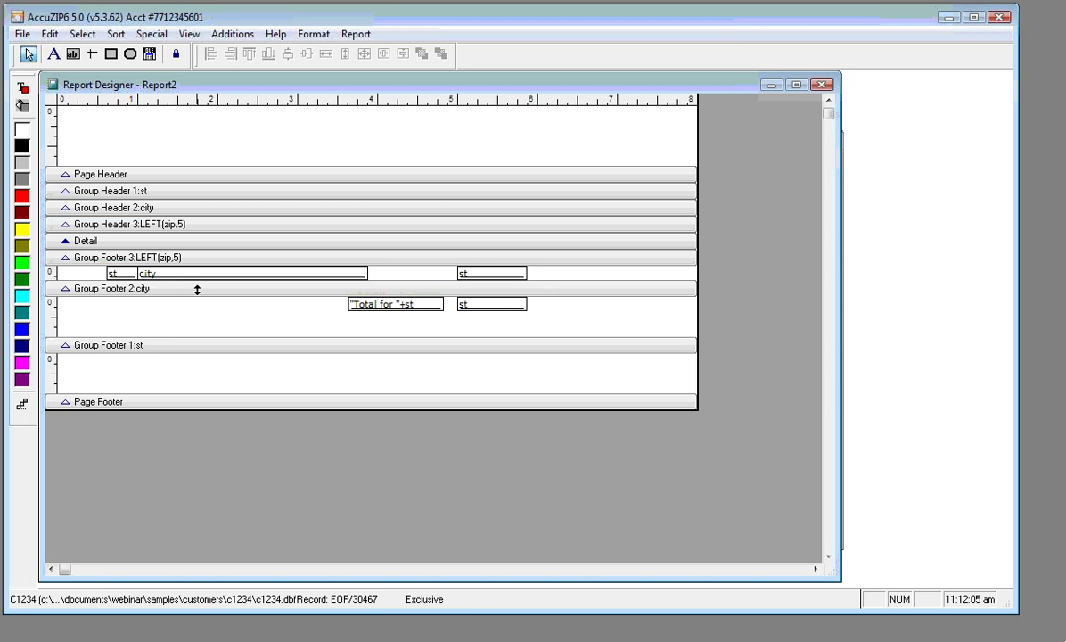
Make the zip footer band taller and nudge its st, city and count fields down
{"action": "left_click", "coordinate": [197, 290]}
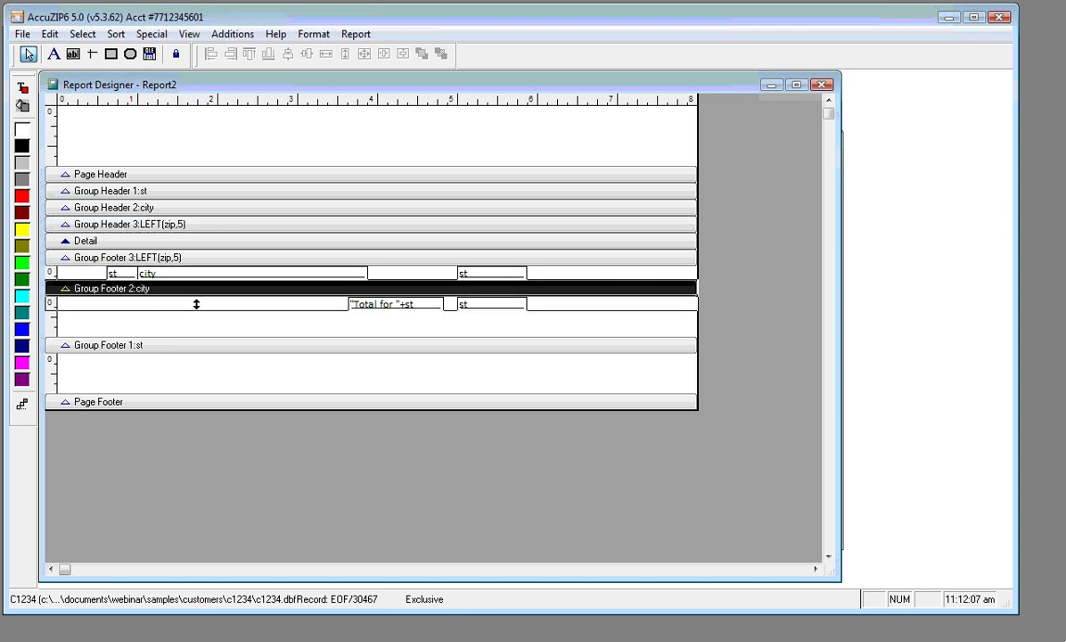
{"action": "left_click_drag", "start_coordinate": [197, 304], "coordinate": [198, 302]}
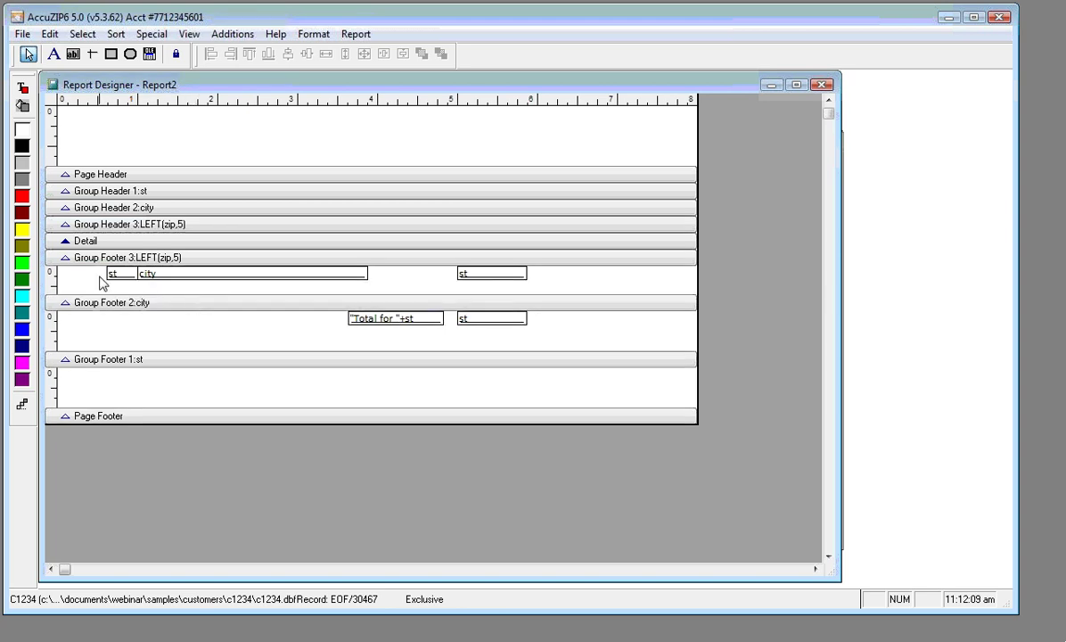
{"action": "left_click_drag", "start_coordinate": [100, 273], "coordinate": [566, 286]}
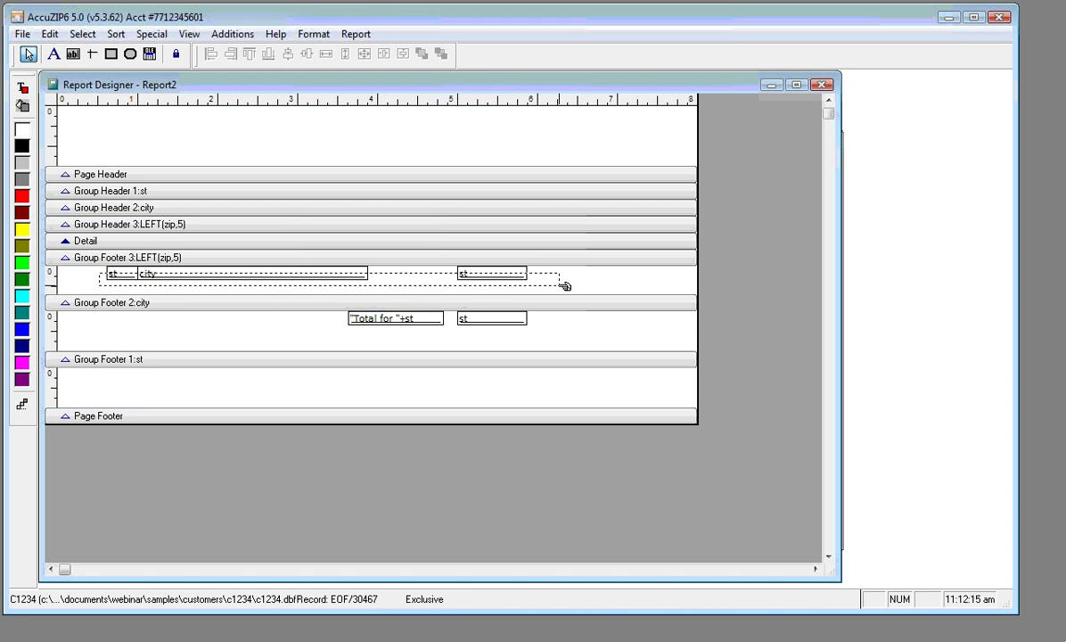
{"action": "left_click_drag", "start_coordinate": [565, 285], "coordinate": [564, 288]}
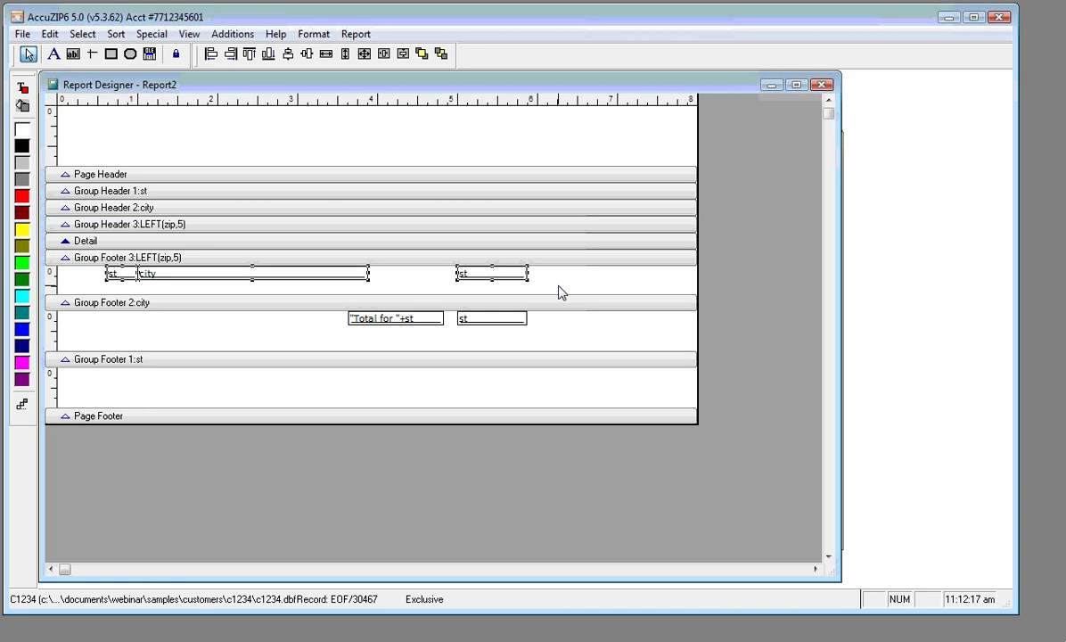
{"action": "key", "text": "Down"}
{"action": "key", "text": "Down"}
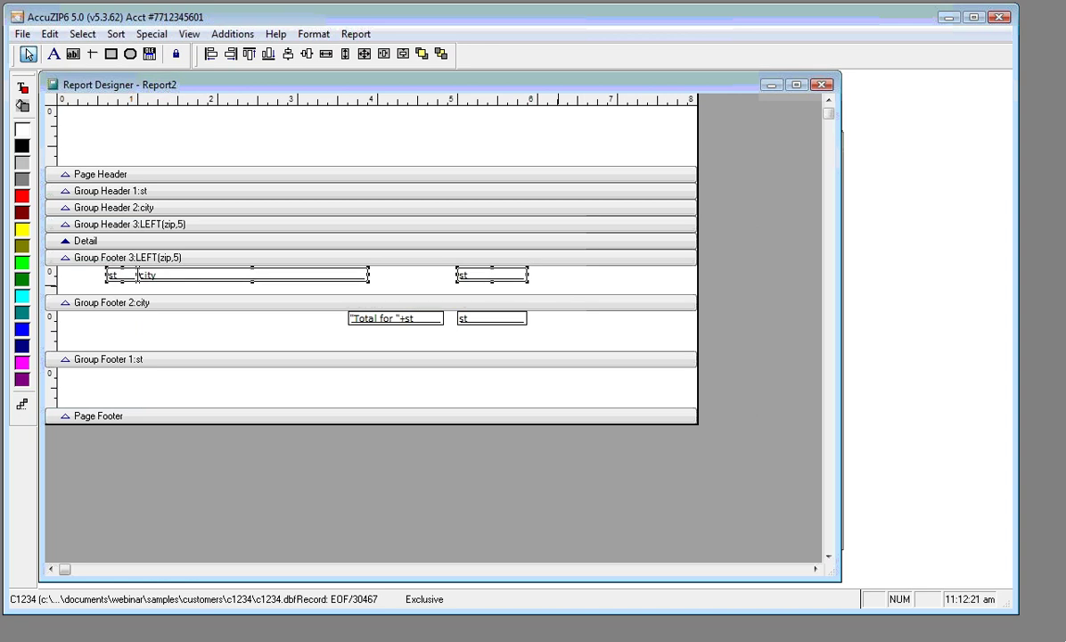
{"action": "left_click", "coordinate": [60, 123]}
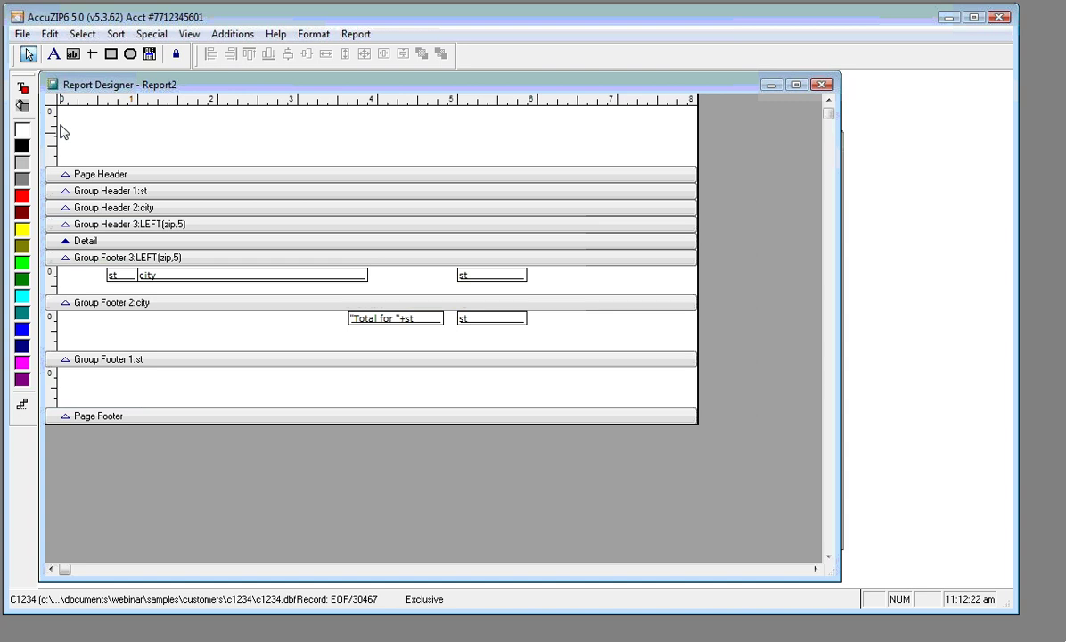
Draw a horizontal separator line across the zip footer above its fields
{"action": "left_click", "coordinate": [92, 54]}
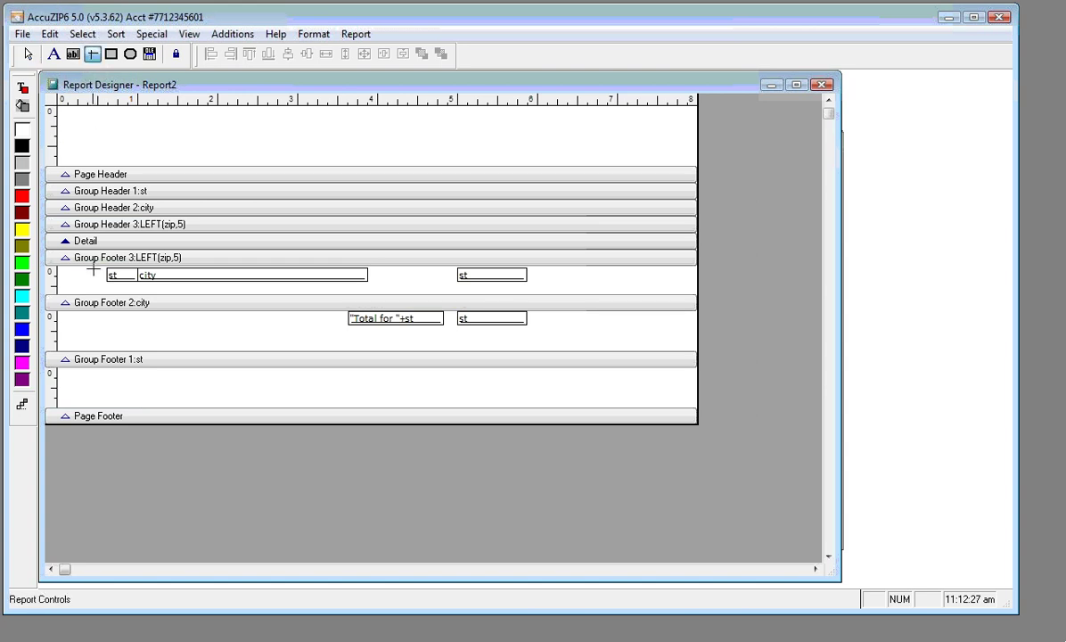
{"action": "left_click_drag", "start_coordinate": [104, 267], "coordinate": [527, 282]}
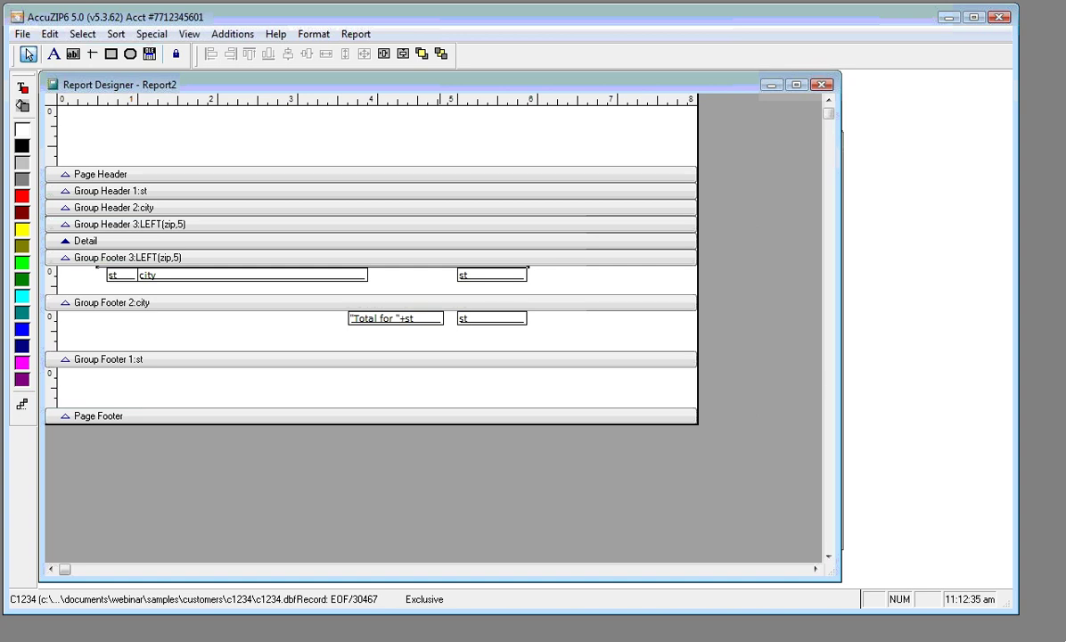
{"action": "left_click_drag", "start_coordinate": [79, 269], "coordinate": [448, 277]}
{"action": "left_click", "coordinate": [452, 301]}
{"action": "left_click", "coordinate": [408, 279]}
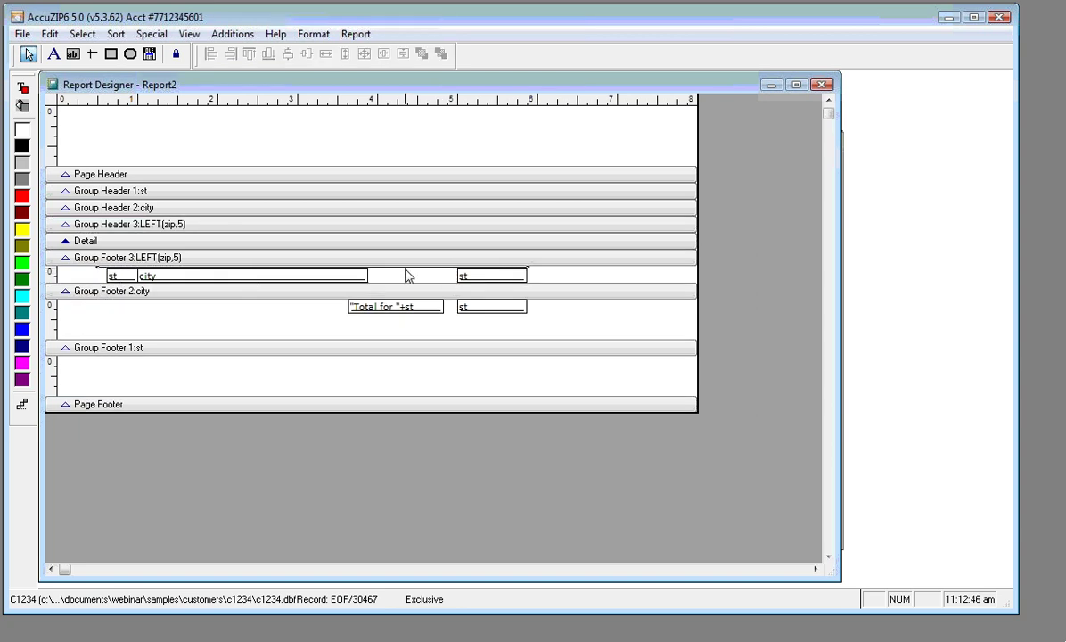
{"action": "left_click", "coordinate": [405, 277]}
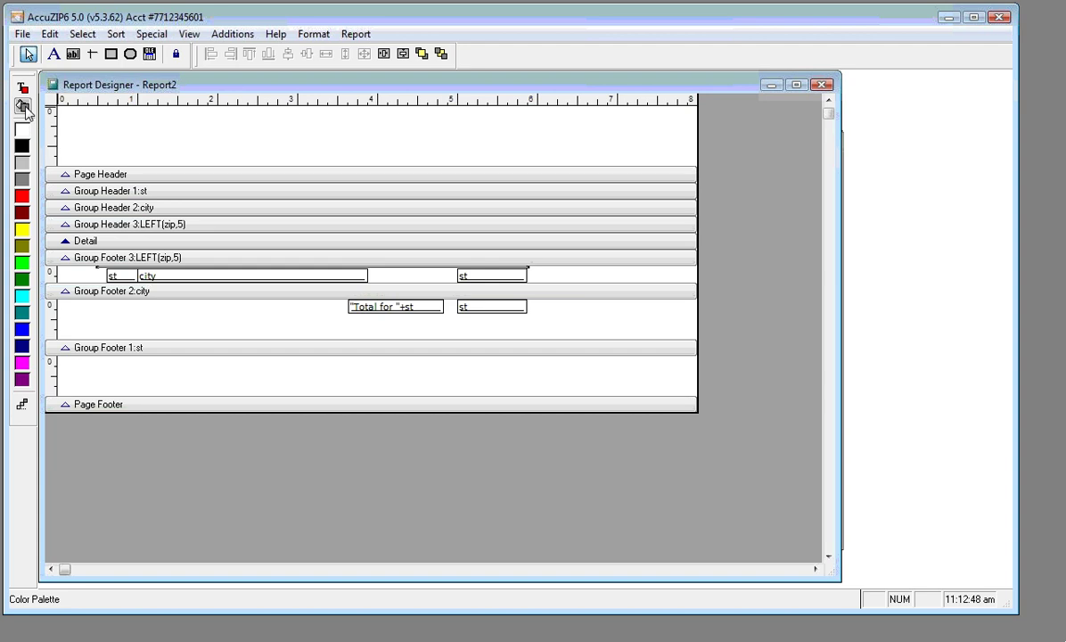
{"action": "left_click", "coordinate": [24, 107]}
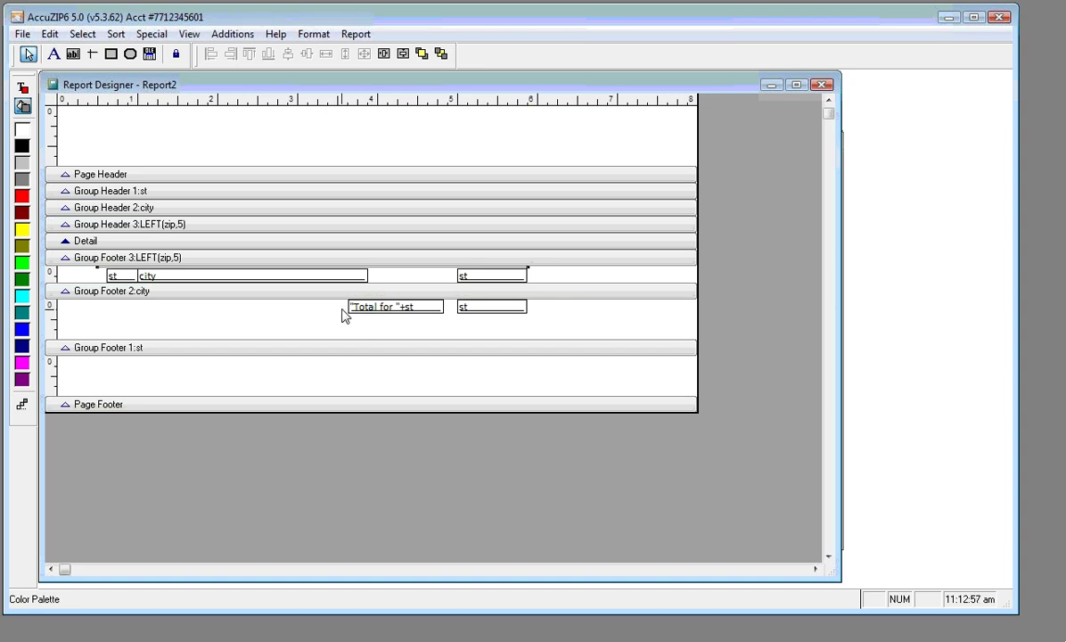
Draw a red line above the "Total for" and count fields in the city footer
{"action": "left_click_drag", "start_coordinate": [341, 307], "coordinate": [502, 312]}
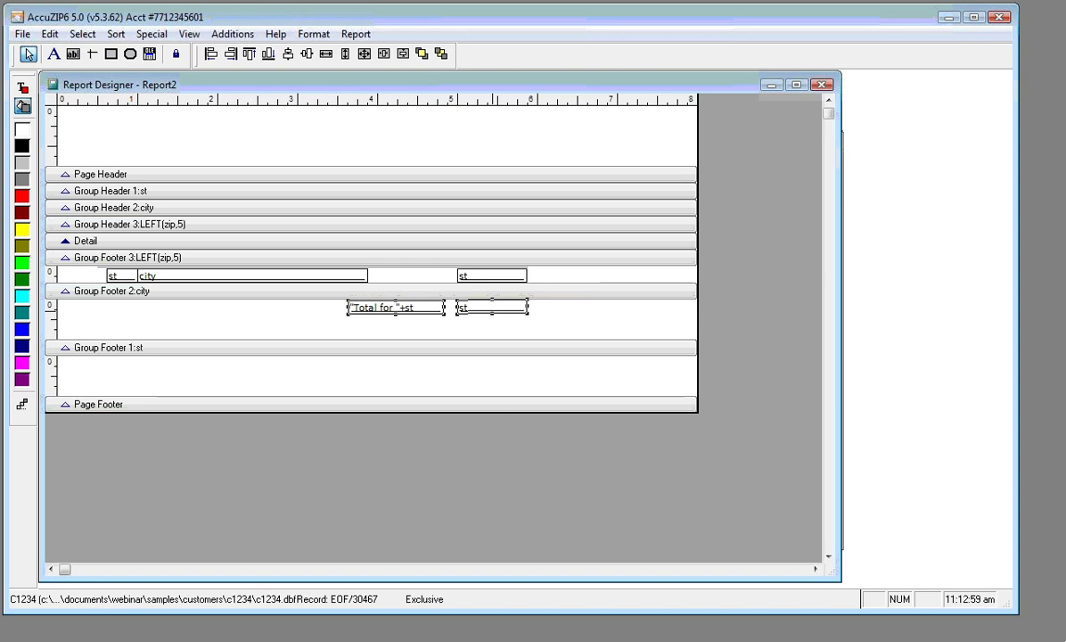
{"action": "left_click", "coordinate": [92, 54]}
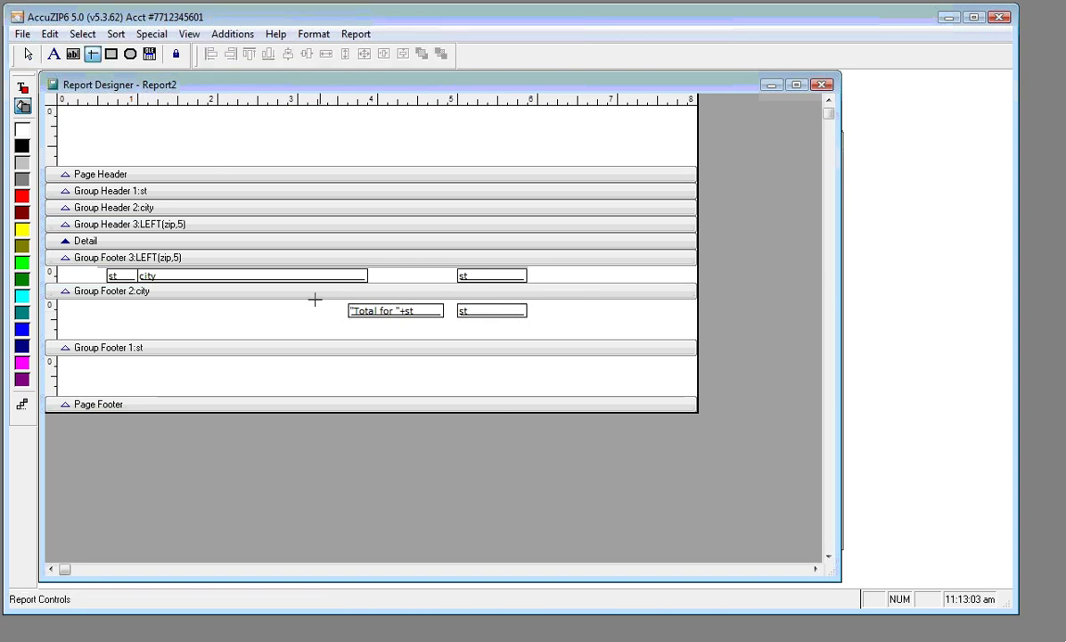
{"action": "left_click_drag", "start_coordinate": [298, 299], "coordinate": [529, 300]}
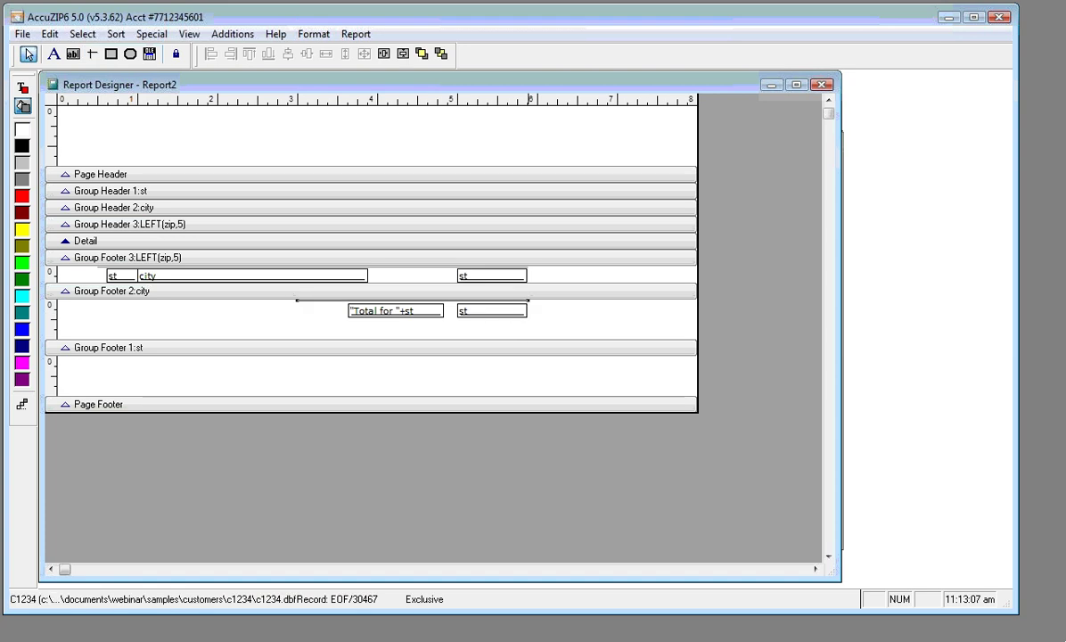
{"action": "left_click", "coordinate": [21, 195]}
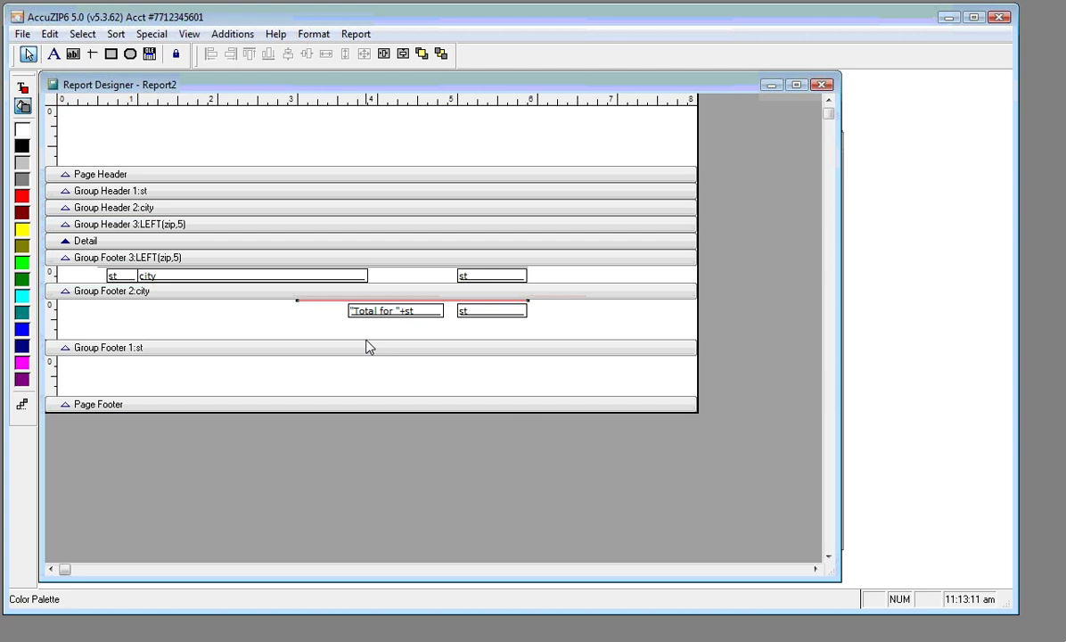
{"action": "right_click", "coordinate": [235, 139]}
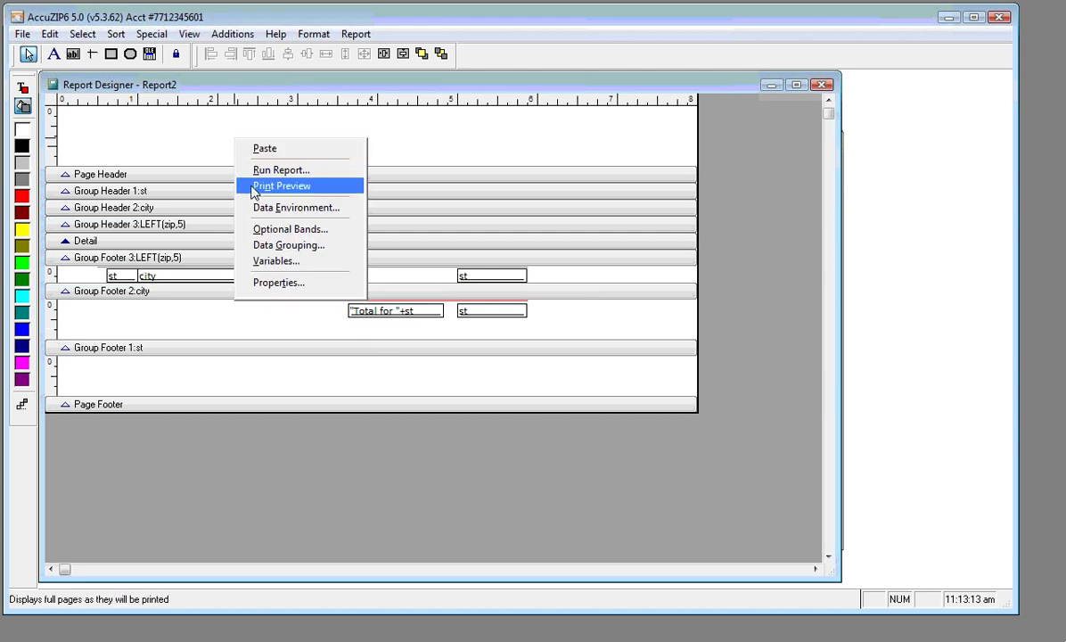
{"action": "left_click", "coordinate": [256, 187]}
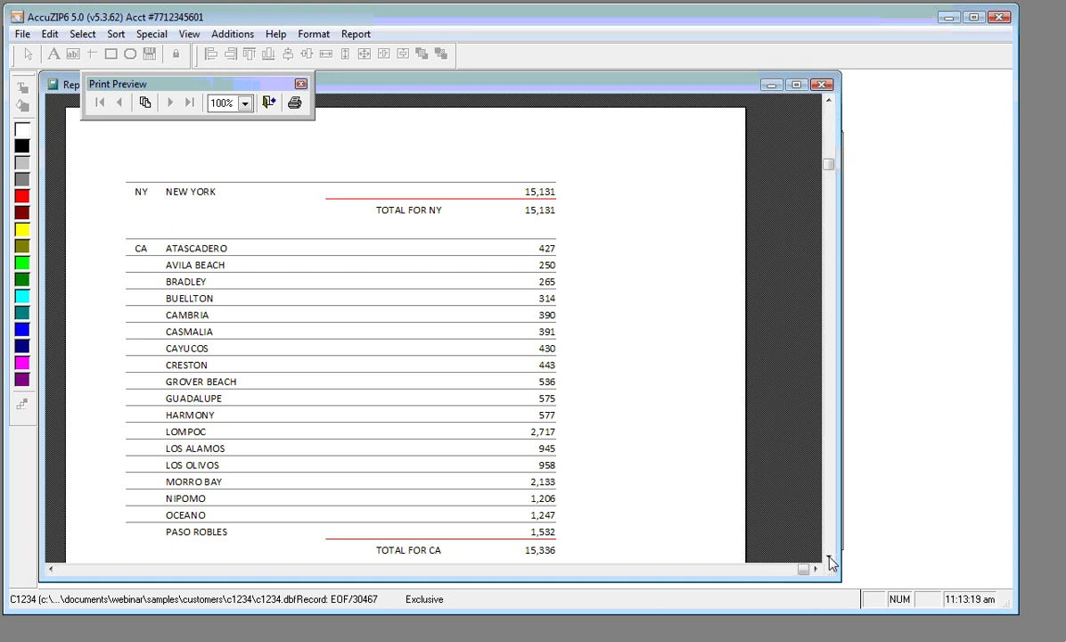
{"action": "scroll", "coordinate": [777, 528], "scroll_direction": "down", "scroll_amount": 1}
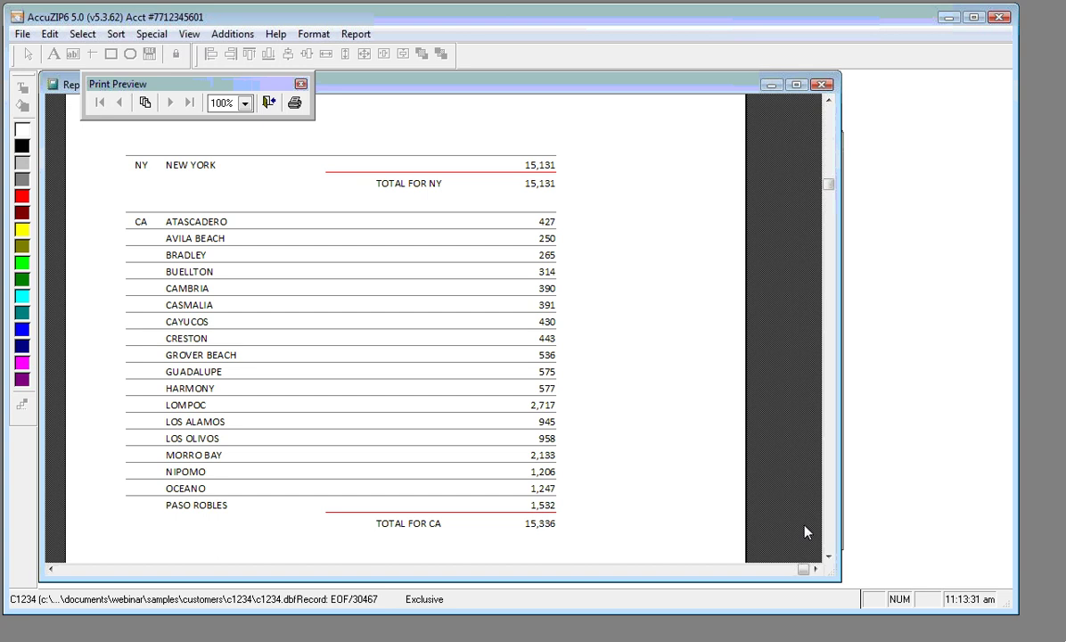
{"action": "left_click", "coordinate": [269, 104]}
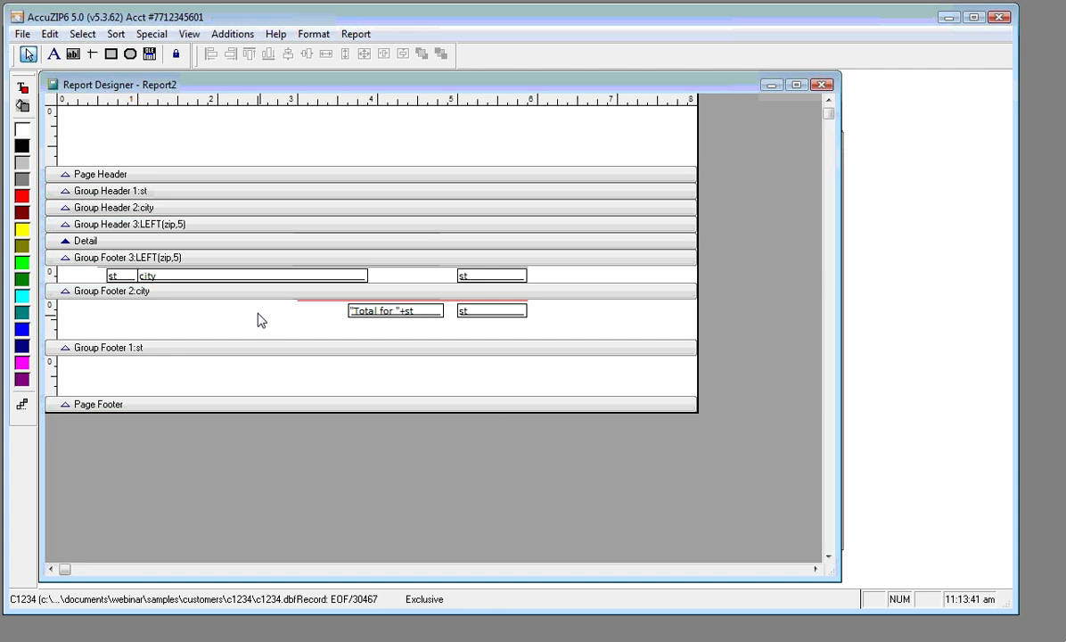
Enlarge the Detail band and copy the zip footer's st, city and count fields into it
{"action": "left_click_drag", "start_coordinate": [219, 257], "coordinate": [214, 313]}
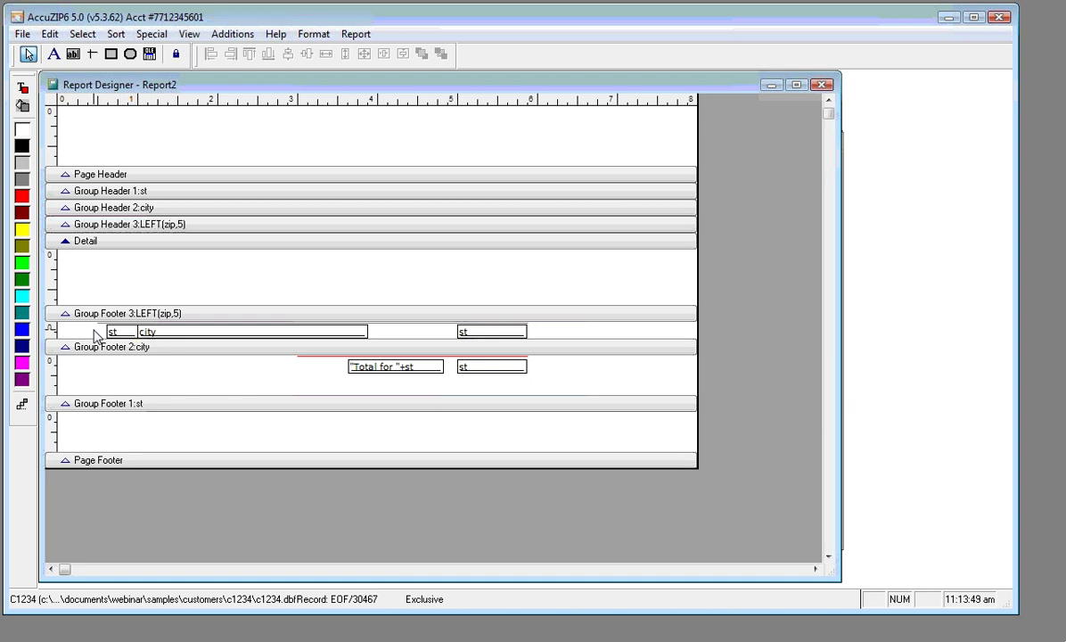
{"action": "left_click_drag", "start_coordinate": [93, 332], "coordinate": [489, 334]}
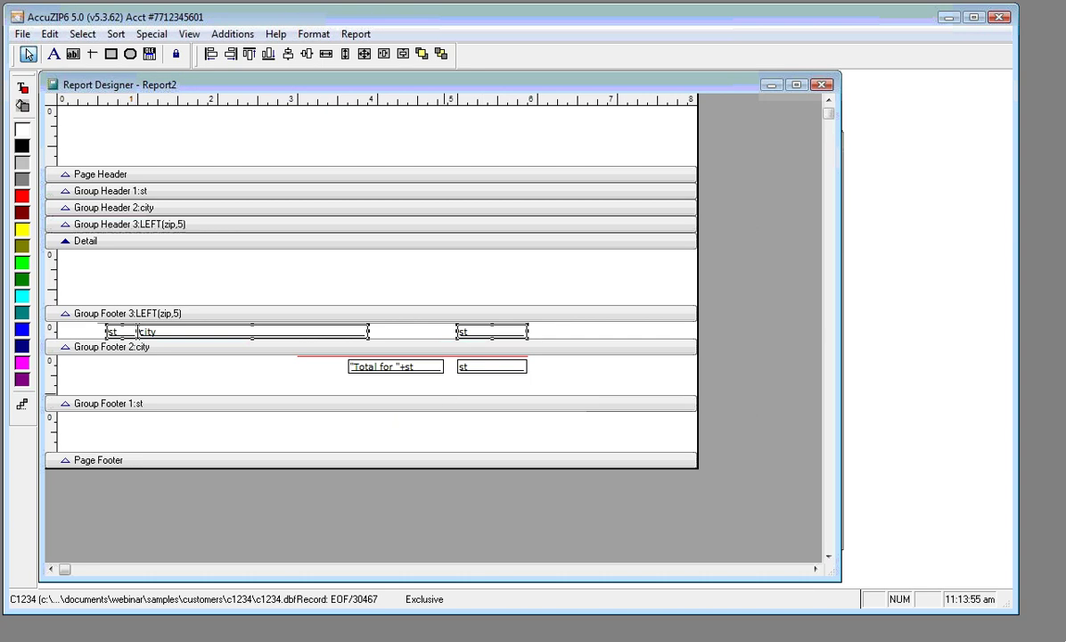
{"action": "left_click_drag", "start_coordinate": [486, 324], "coordinate": [476, 257]}
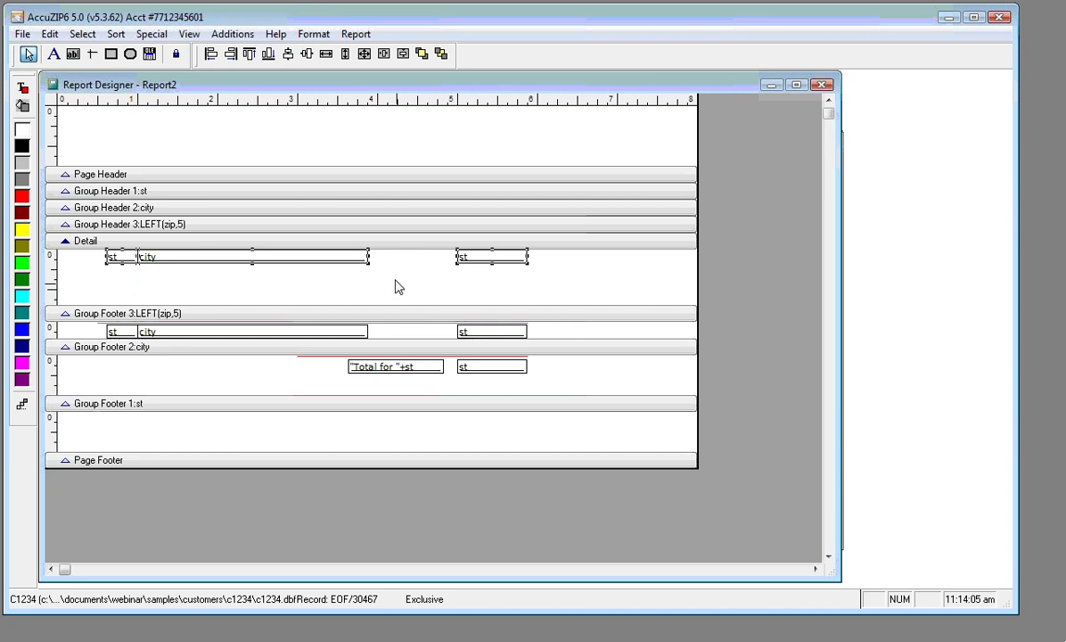
{"action": "left_click", "coordinate": [225, 264]}
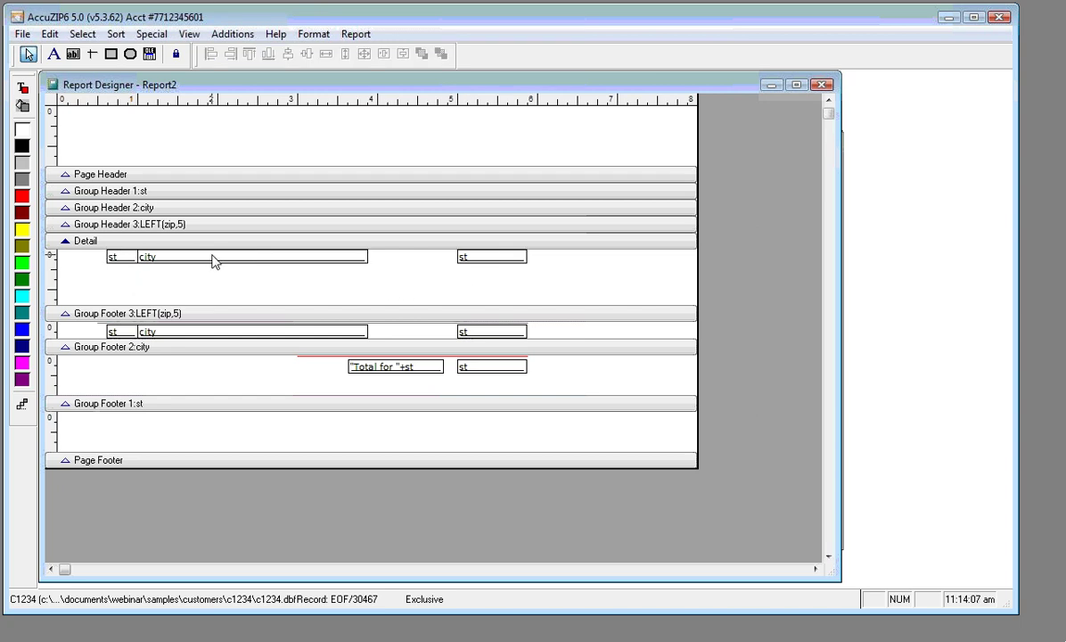
Duplicate the Detail city field and change the copy's expression to LEFT(zip,5)
{"action": "left_click", "coordinate": [214, 258]}
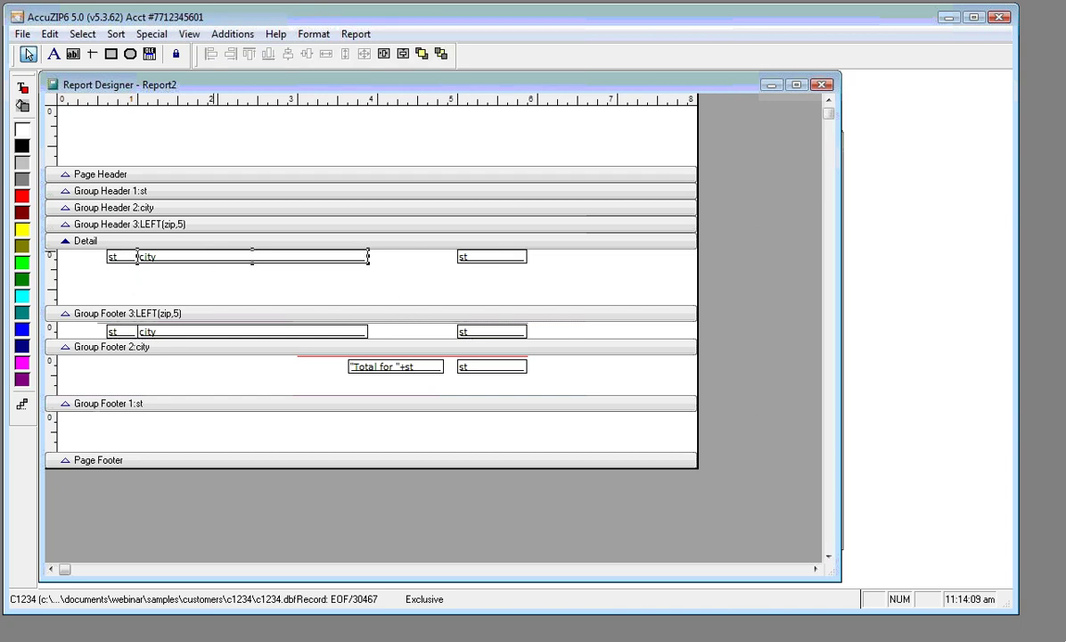
{"action": "left_click_drag", "start_coordinate": [214, 259], "coordinate": [370, 273]}
{"action": "double_click", "coordinate": [378, 258]}
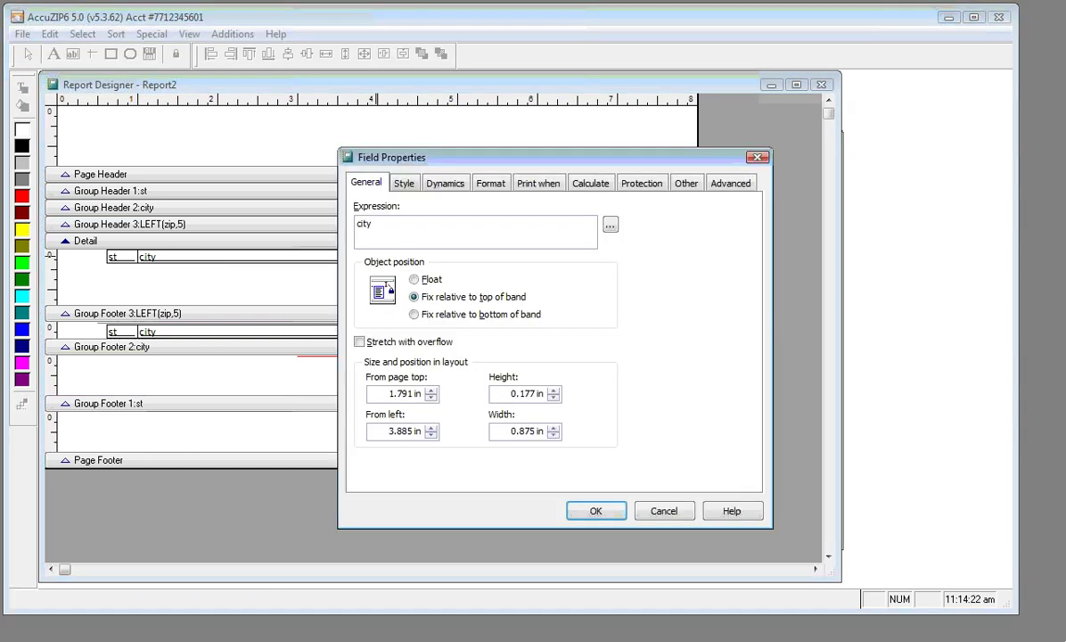
{"action": "double_click", "coordinate": [368, 225]}
{"action": "key", "text": "Caps_Lock"}
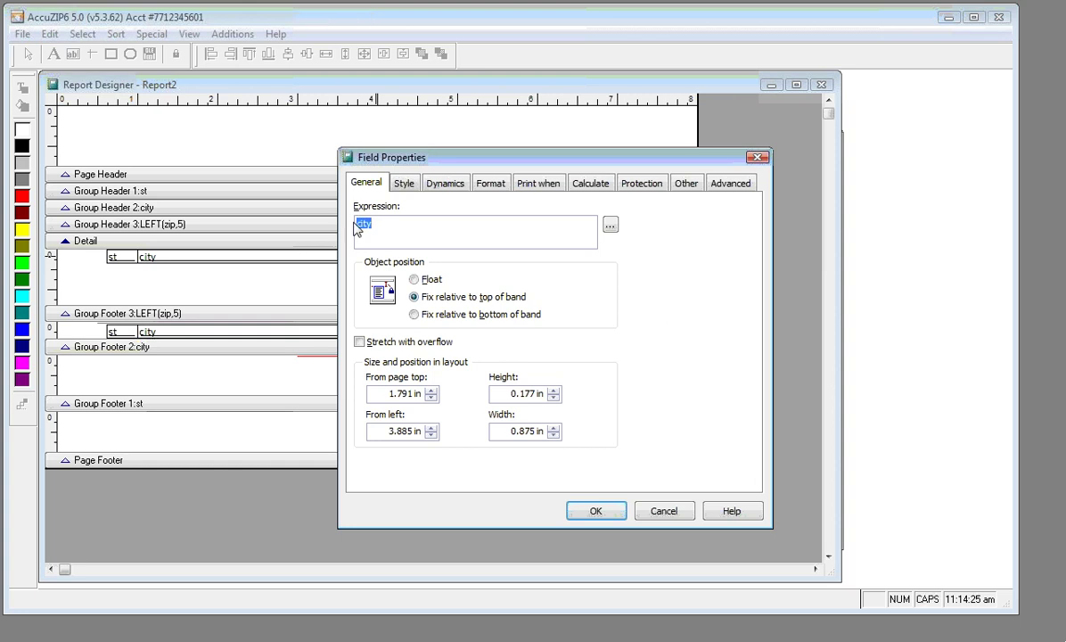
{"action": "type", "text": "LEFT("}
{"action": "key", "text": "Caps_Lock"}
{"action": "type", "text": "zip,5)"}
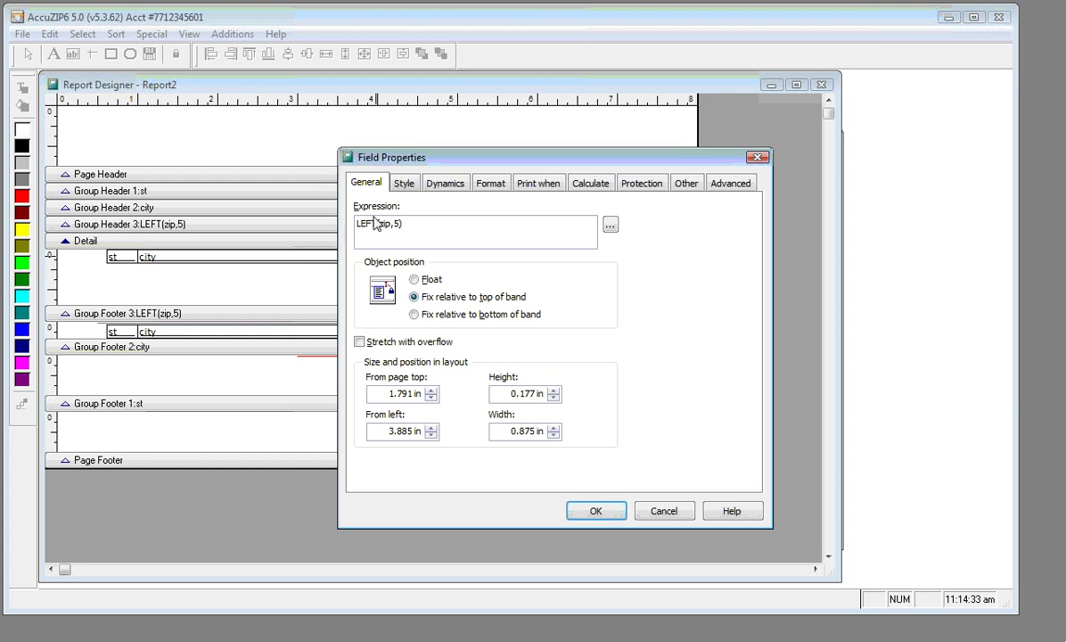
{"action": "left_click", "coordinate": [597, 519]}
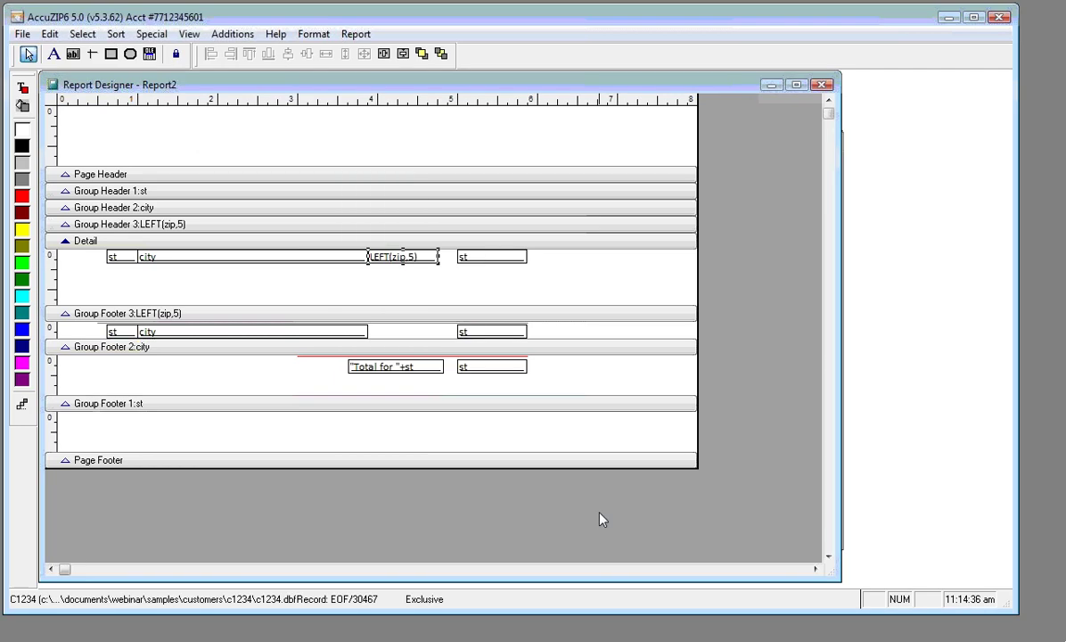
Reset the Detail count on Group: LEFT(zip,5) and shrink the Detail band to one row
{"action": "double_click", "coordinate": [502, 258]}
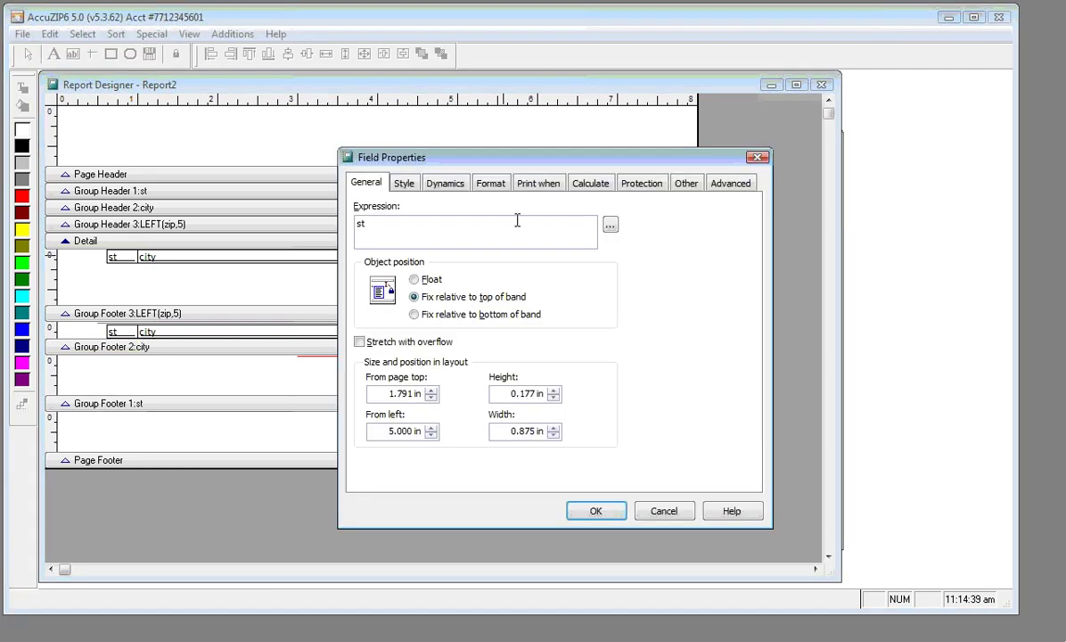
{"action": "left_click", "coordinate": [577, 188]}
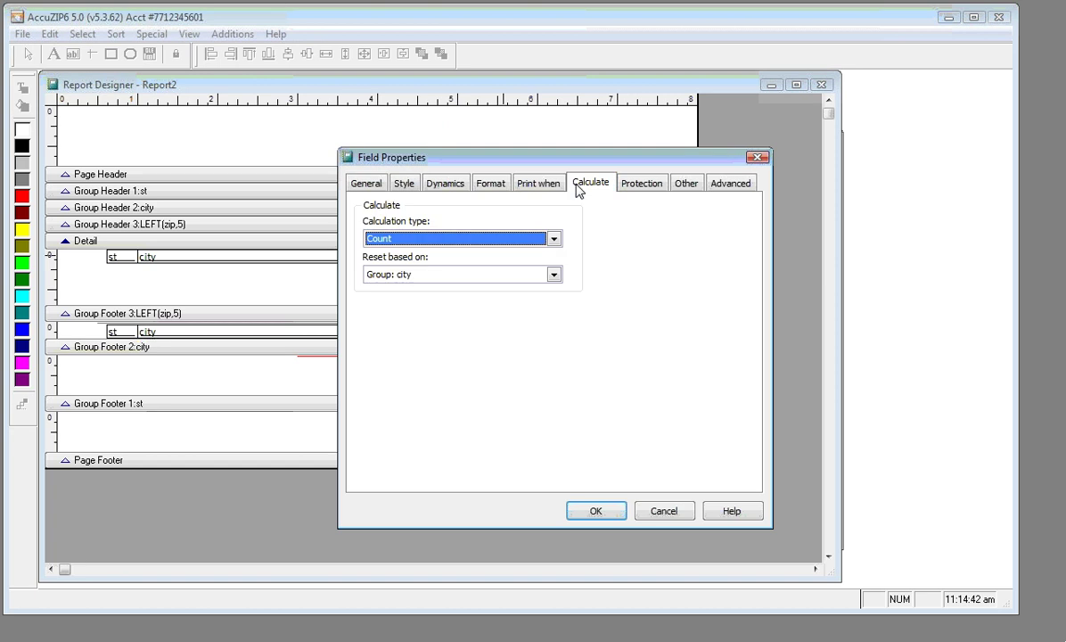
{"action": "left_click", "coordinate": [555, 274]}
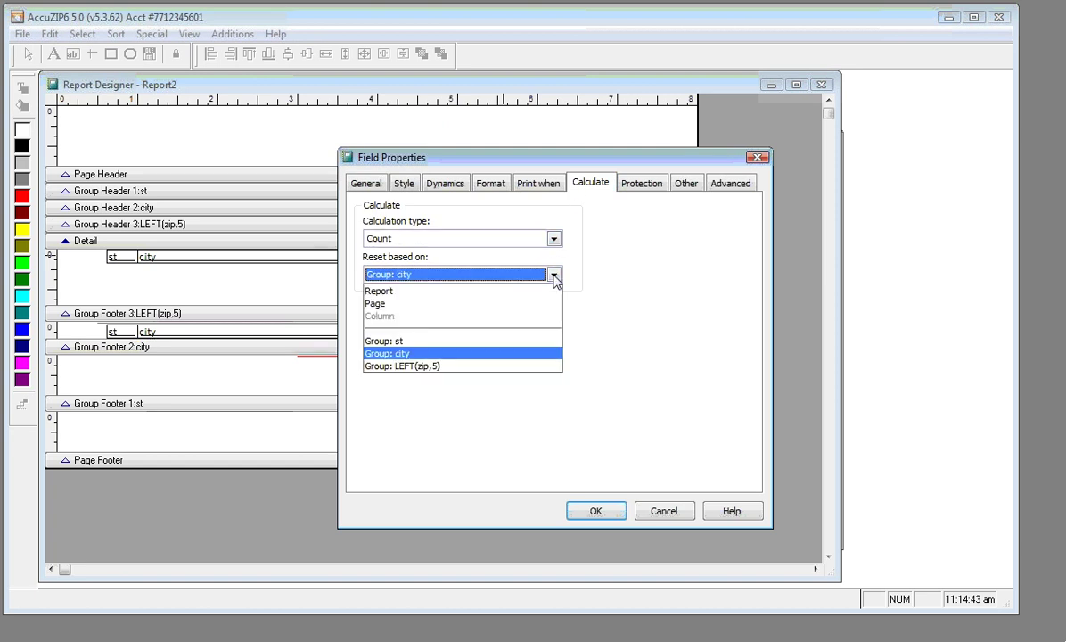
{"action": "left_click", "coordinate": [533, 367]}
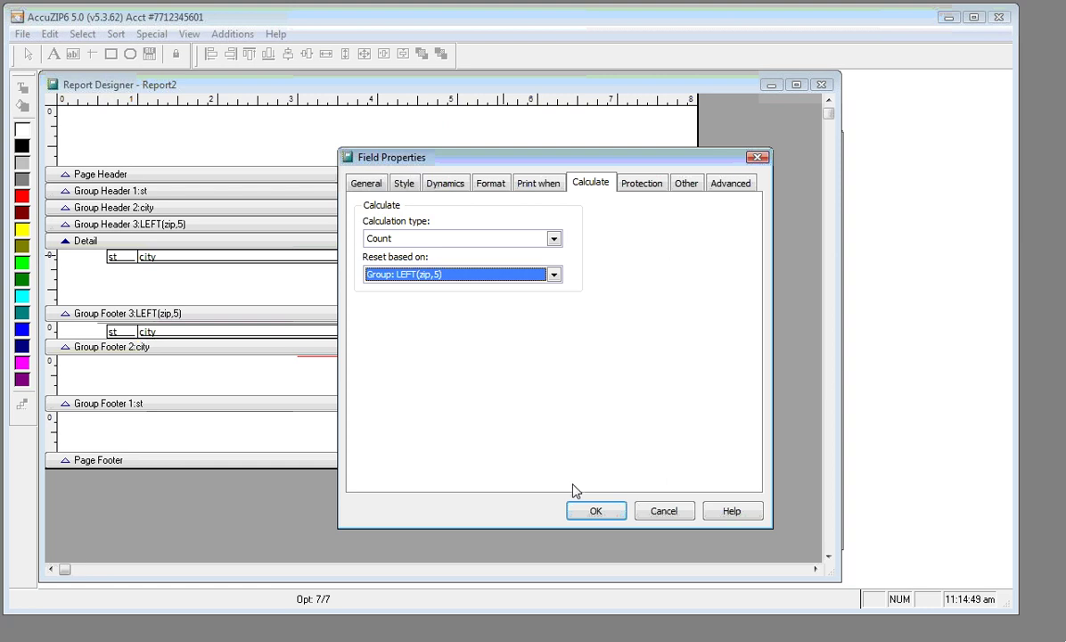
{"action": "left_click", "coordinate": [590, 512]}
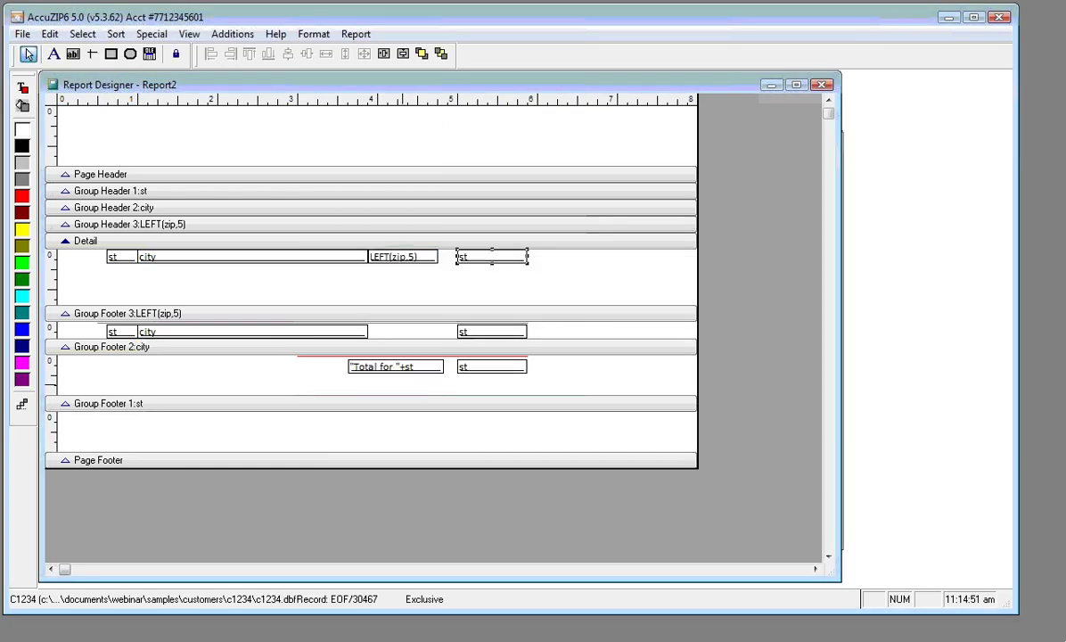
{"action": "left_click", "coordinate": [370, 307]}
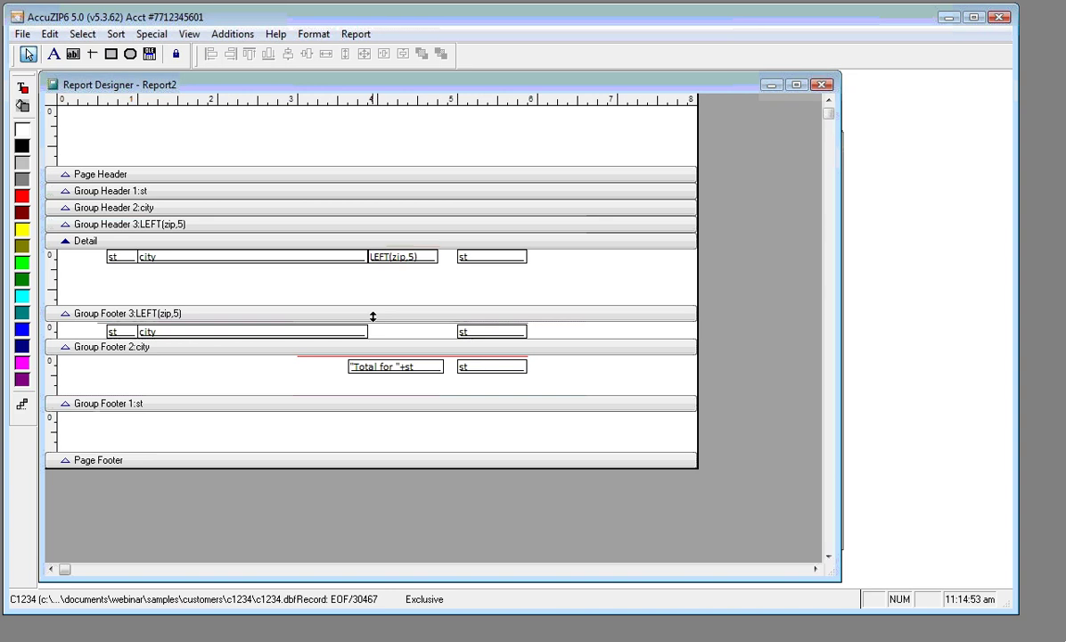
{"action": "left_click_drag", "start_coordinate": [373, 312], "coordinate": [373, 262]}
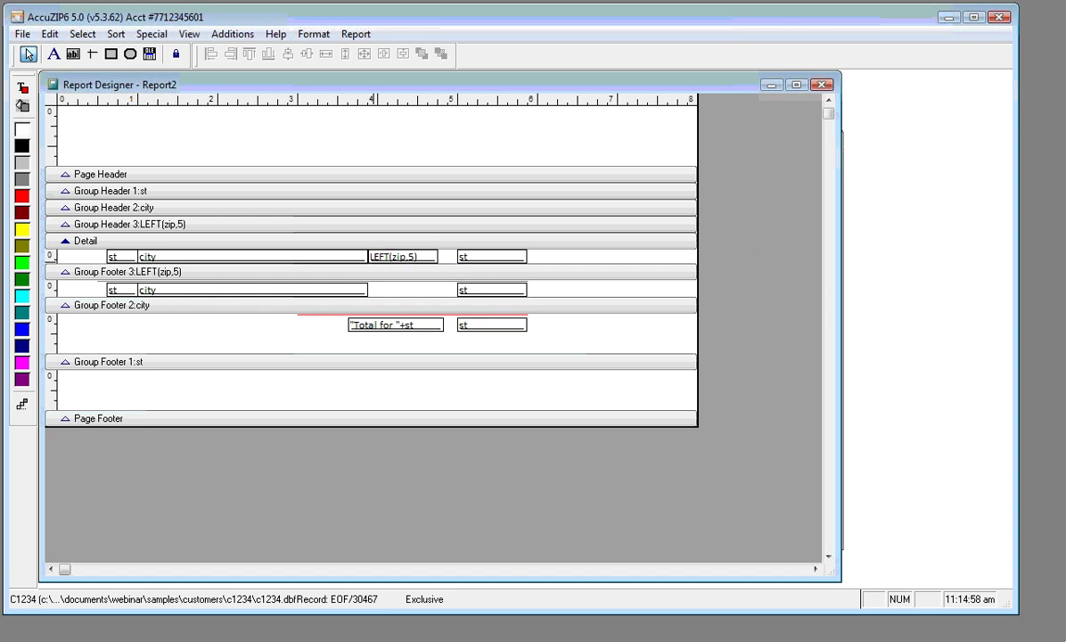
{"action": "right_click", "coordinate": [340, 135]}
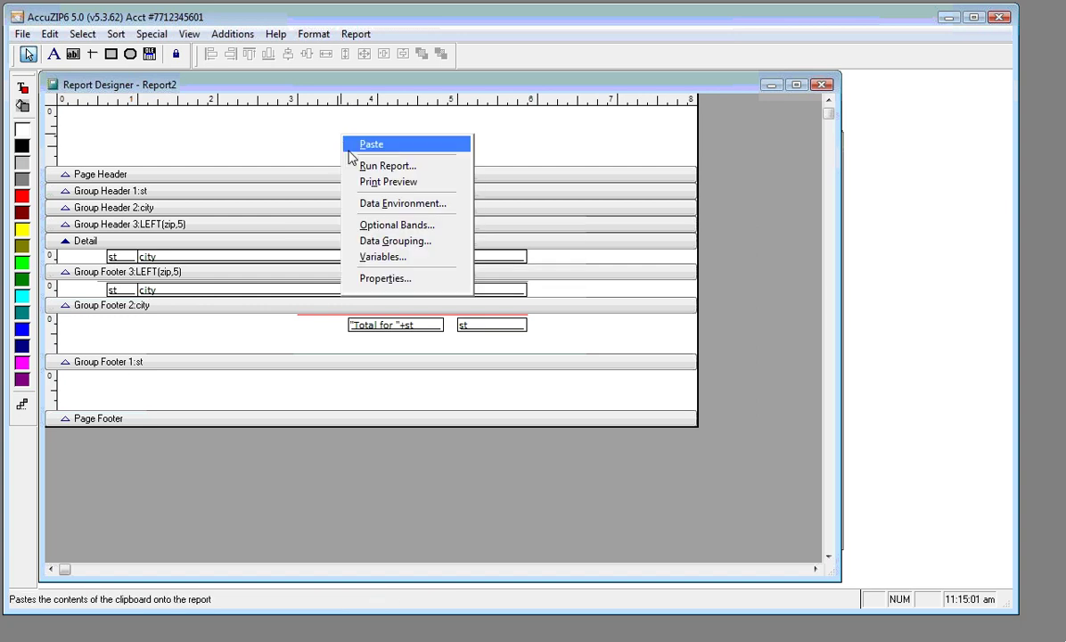
{"action": "left_click", "coordinate": [375, 181]}
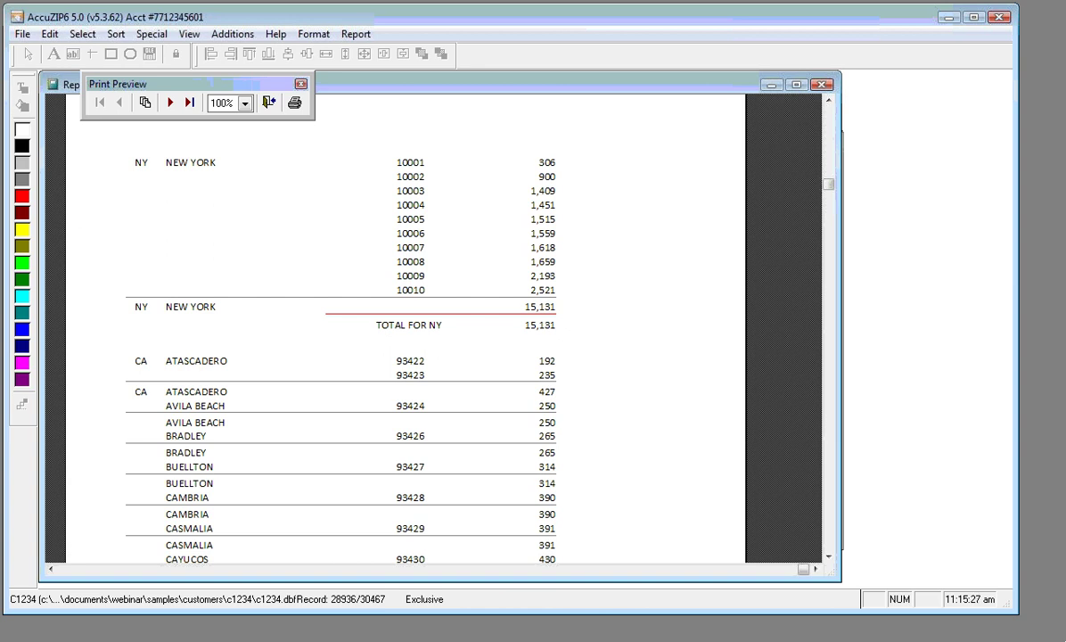
{"action": "left_click", "coordinate": [268, 104]}
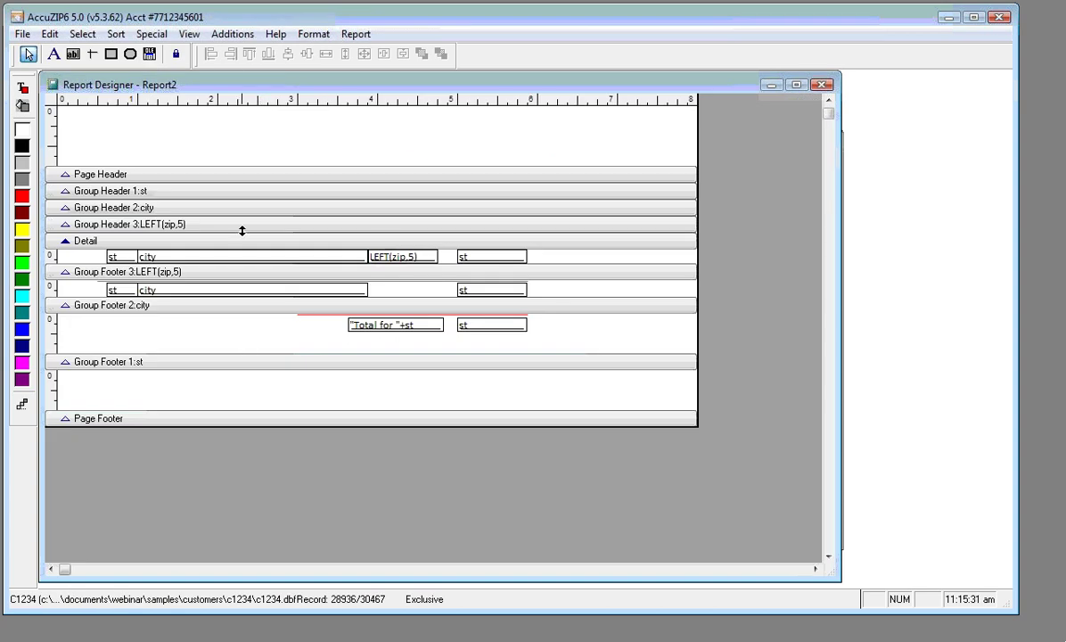
In Report > Data Grouping, set the st group to start on a new page
{"action": "left_click", "coordinate": [355, 34]}
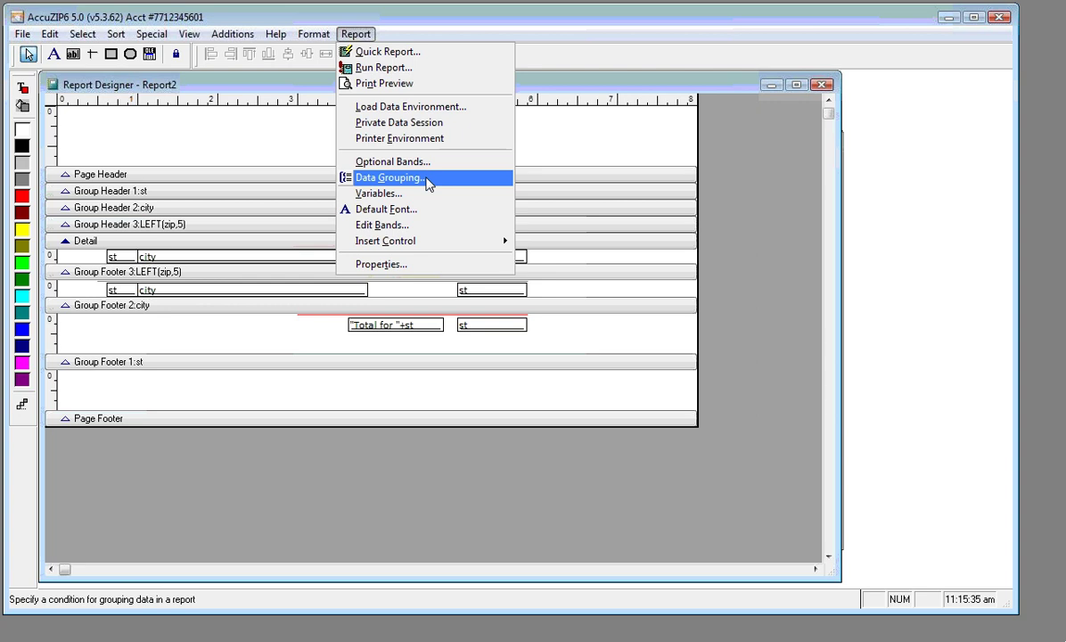
{"action": "left_click", "coordinate": [429, 183]}
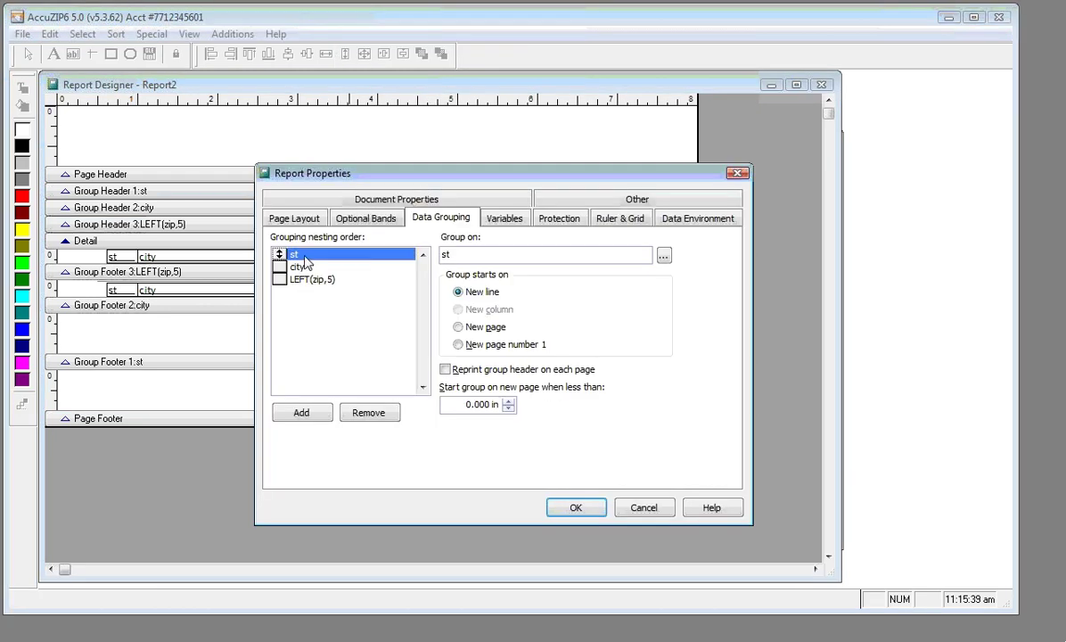
{"action": "left_click", "coordinate": [459, 327]}
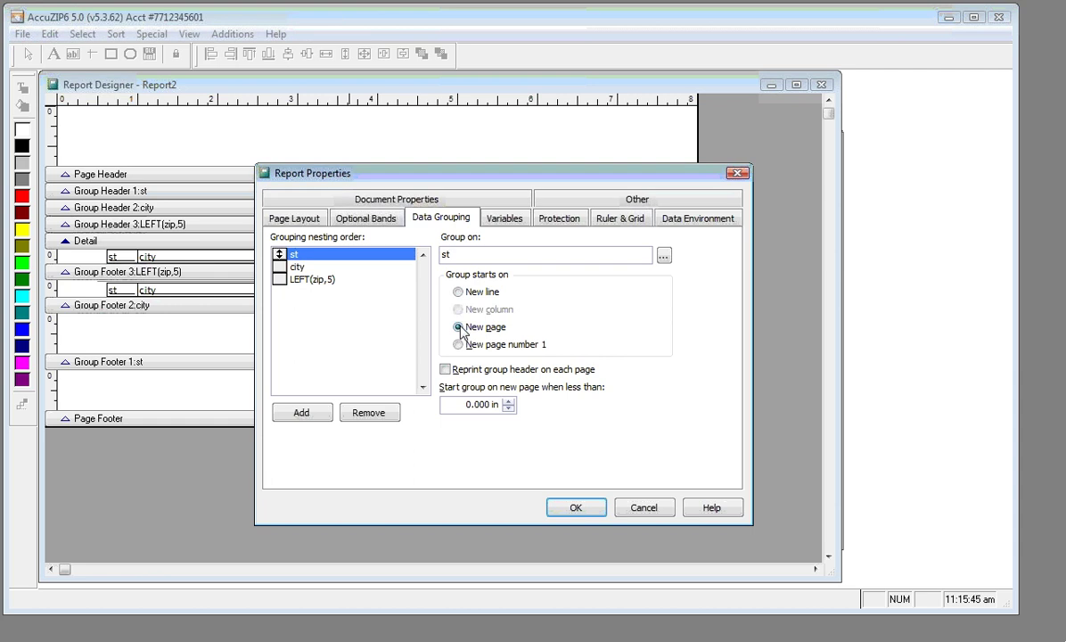
{"action": "left_click", "coordinate": [570, 510]}
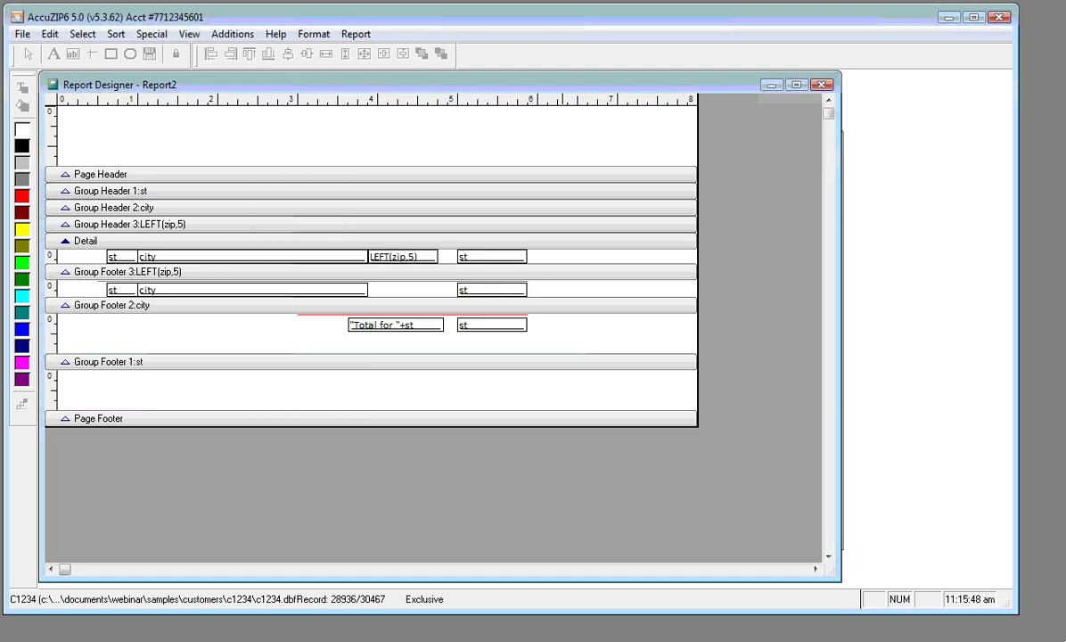
{"action": "right_click", "coordinate": [228, 143]}
{"action": "left_click", "coordinate": [265, 184]}
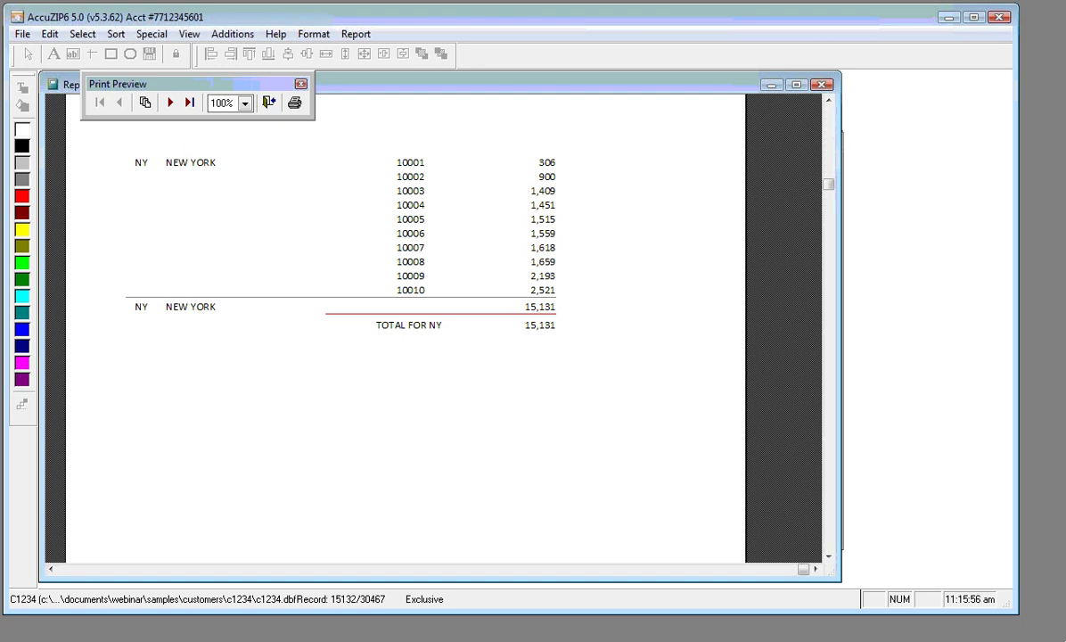
{"action": "left_click", "coordinate": [169, 102]}
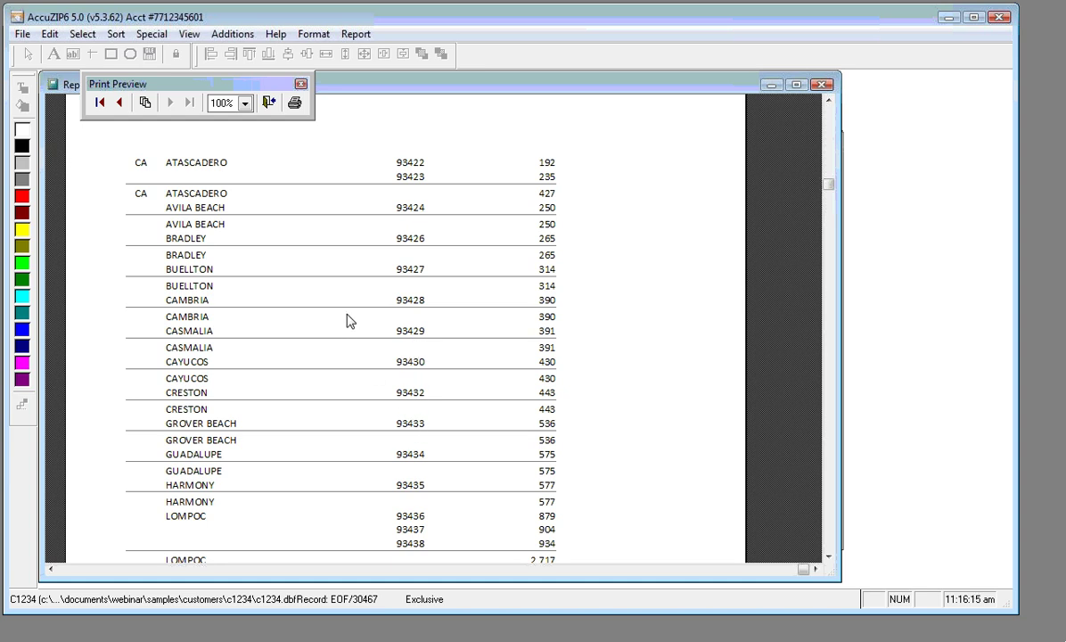
{"action": "left_click", "coordinate": [268, 101]}
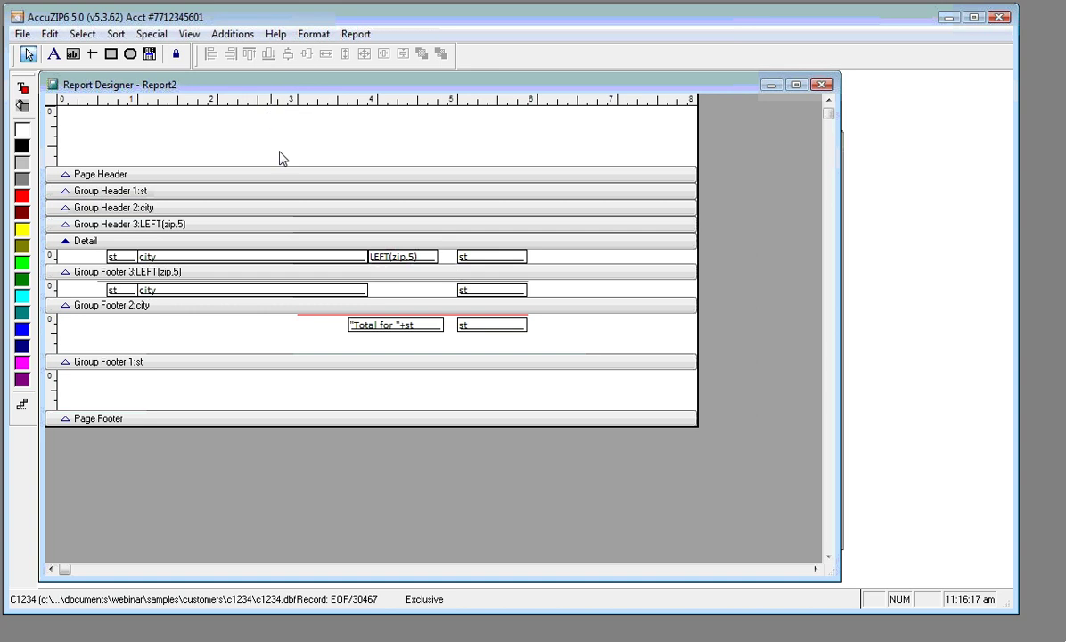
Set Print repeated values to Yes for the Detail LEFT(zip,5) field
{"action": "left_click", "coordinate": [398, 259]}
{"action": "double_click", "coordinate": [398, 257]}
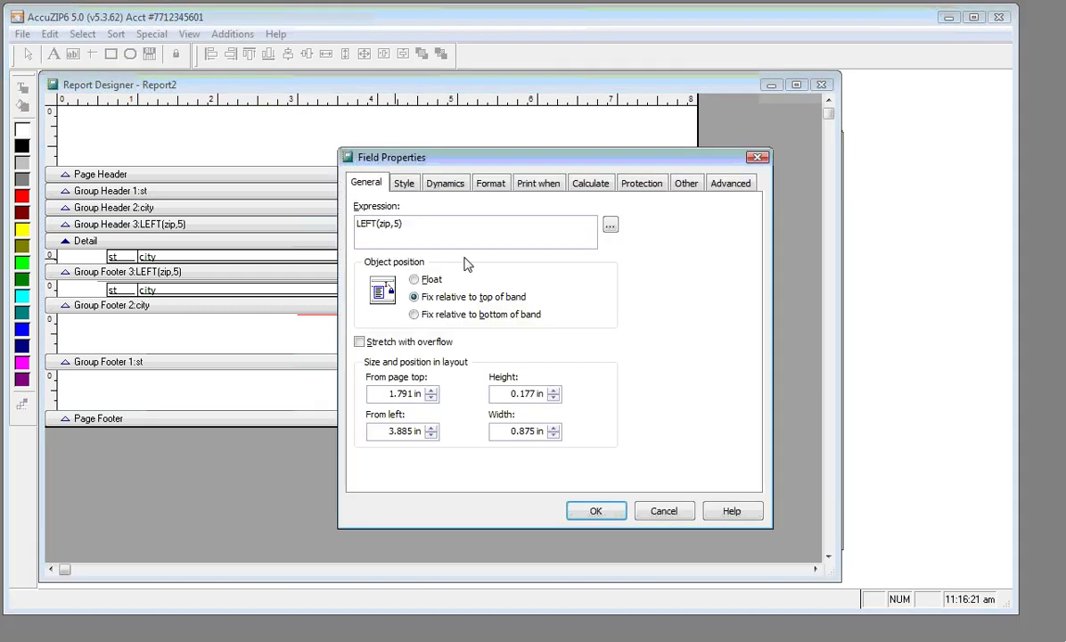
{"action": "left_click", "coordinate": [533, 184]}
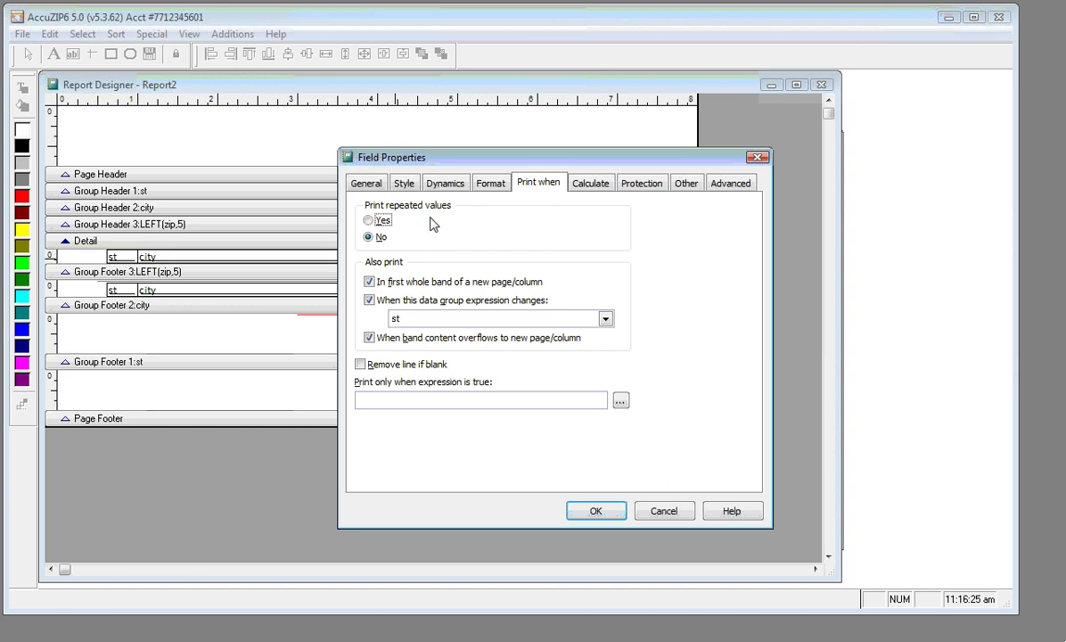
{"action": "left_click", "coordinate": [375, 224]}
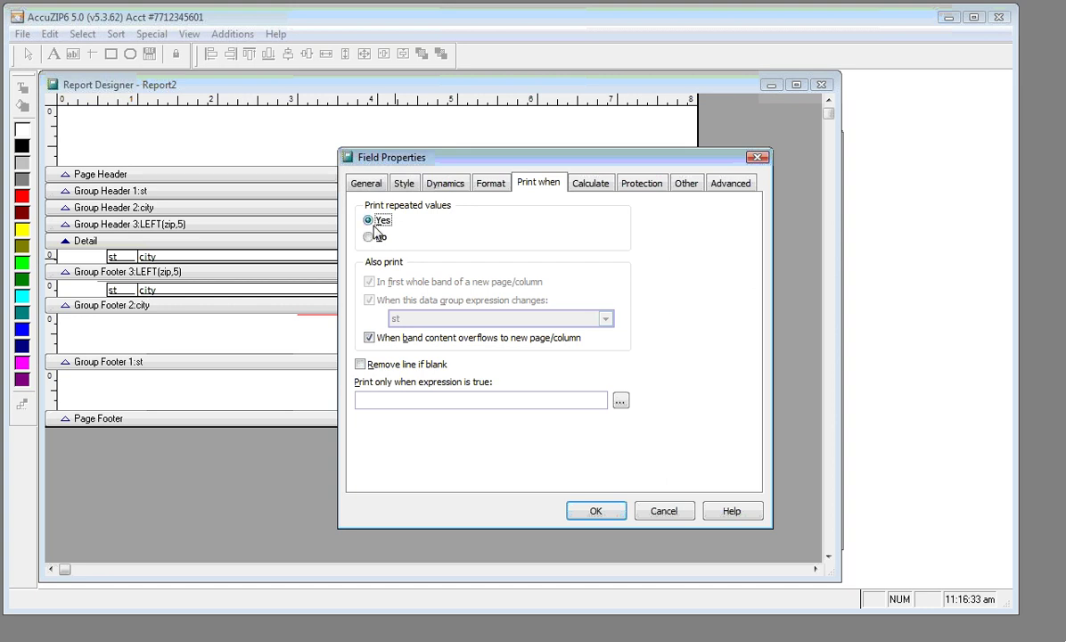
{"action": "left_click", "coordinate": [578, 512]}
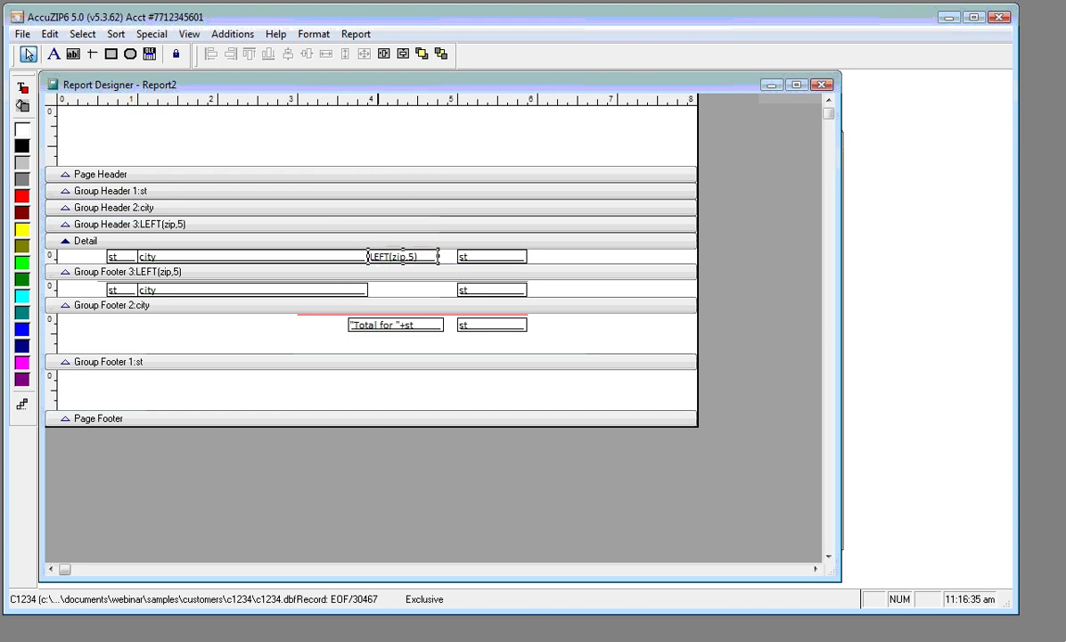
{"action": "right_click", "coordinate": [325, 135]}
{"action": "left_click", "coordinate": [366, 182]}
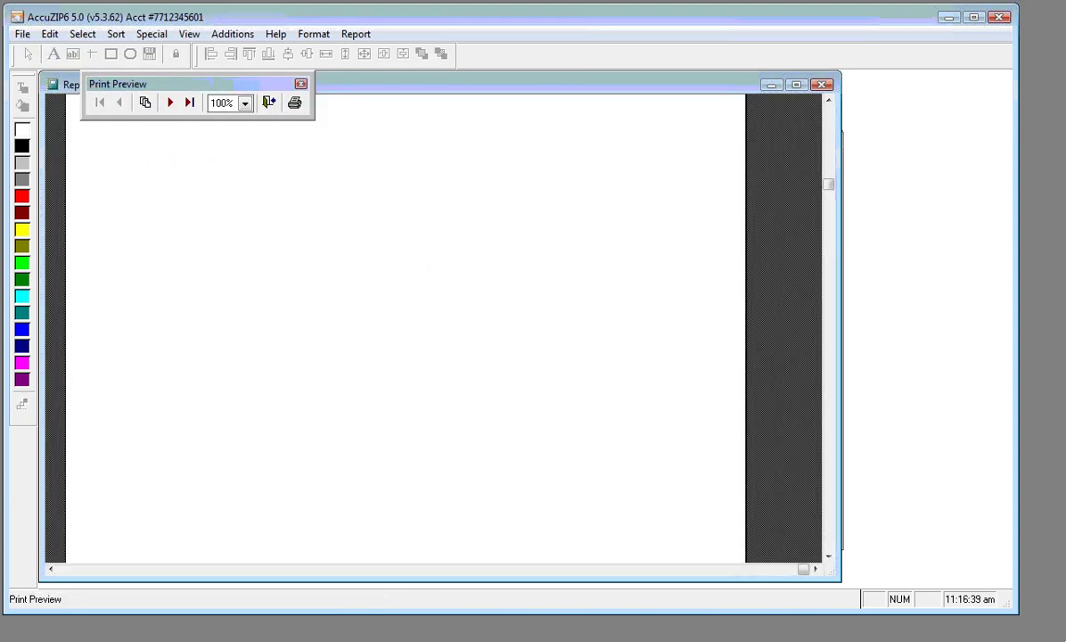
{"action": "left_click", "coordinate": [170, 103]}
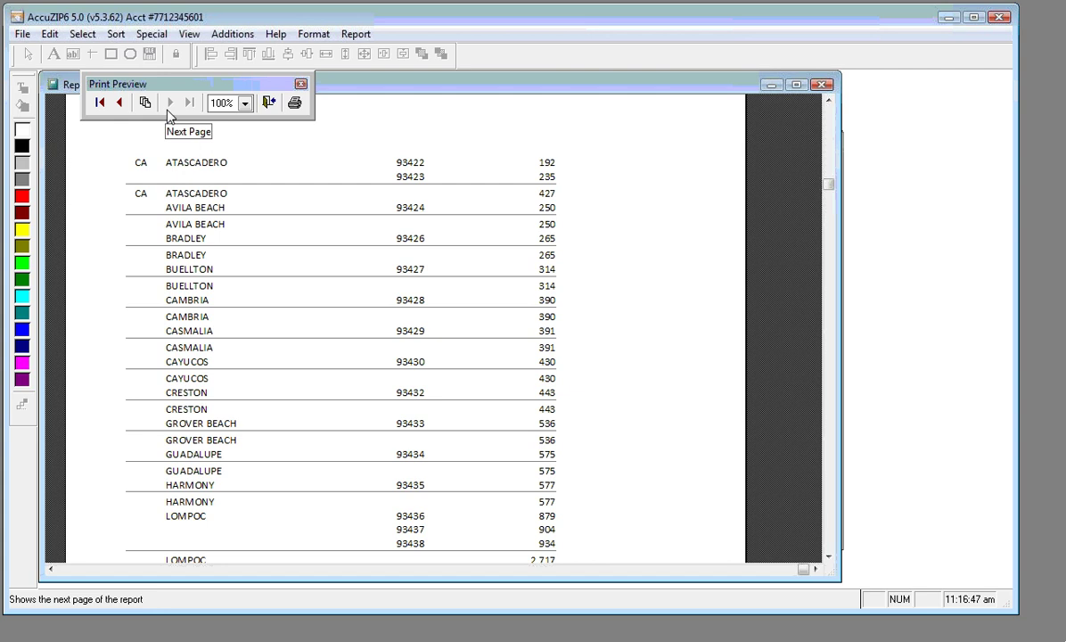
{"action": "left_click", "coordinate": [267, 102]}
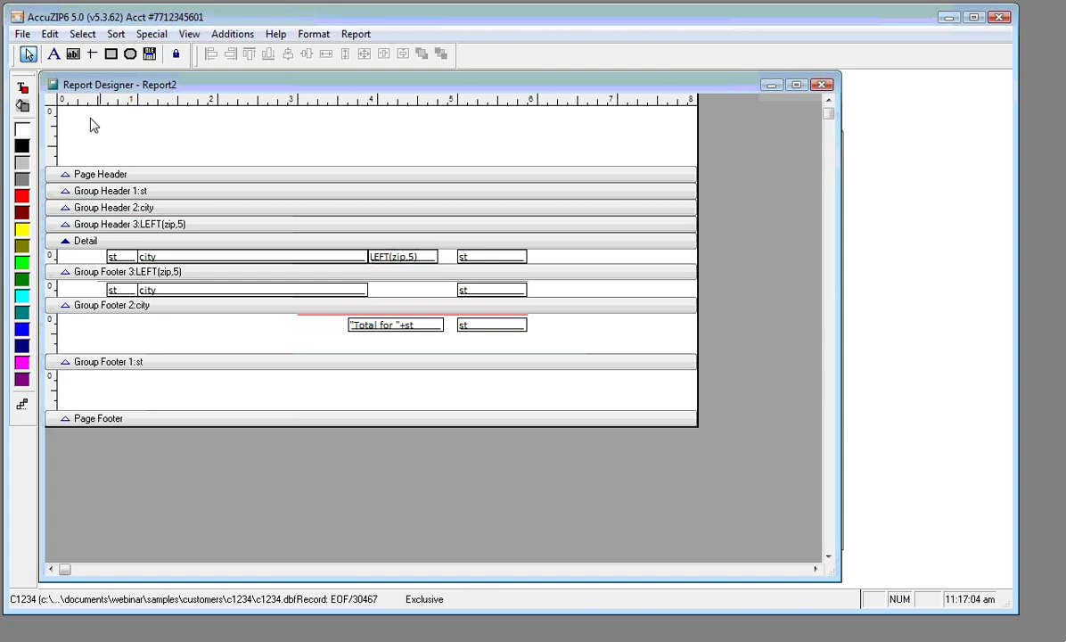
Draw a field in Group Footer 1:st with expression DATETIME() from the Date functions, and widen it
{"action": "left_click", "coordinate": [70, 54]}
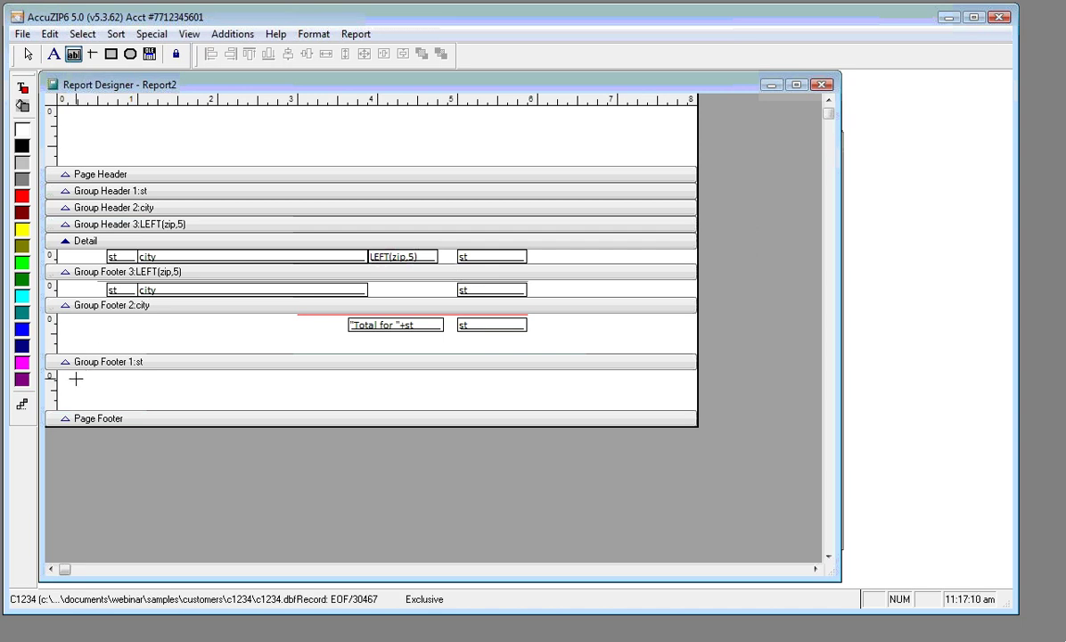
{"action": "left_click_drag", "start_coordinate": [77, 379], "coordinate": [295, 392]}
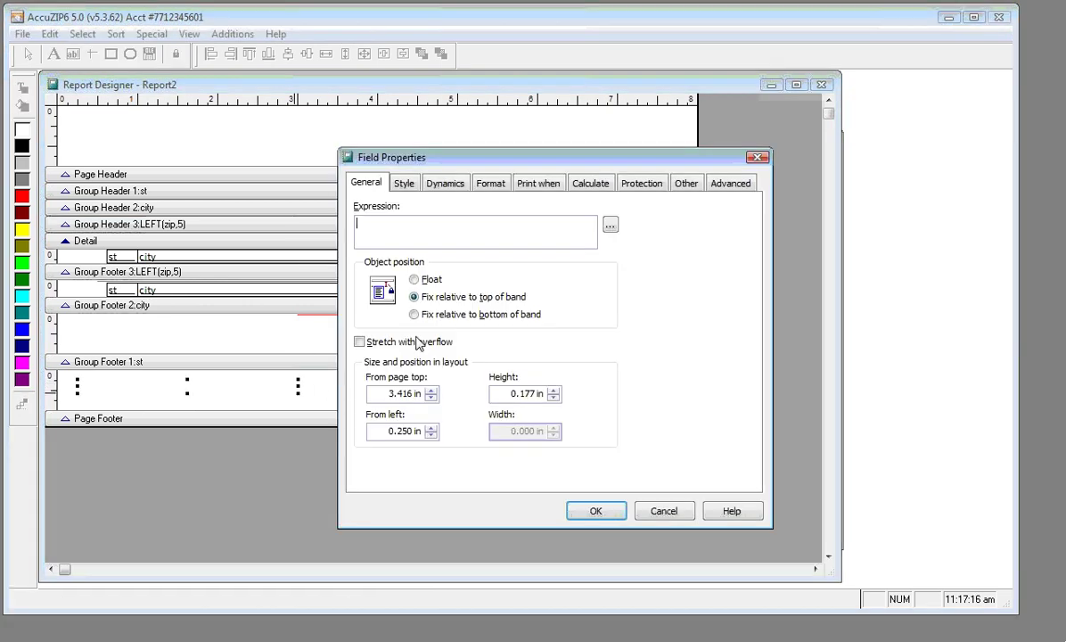
{"action": "left_click", "coordinate": [610, 226]}
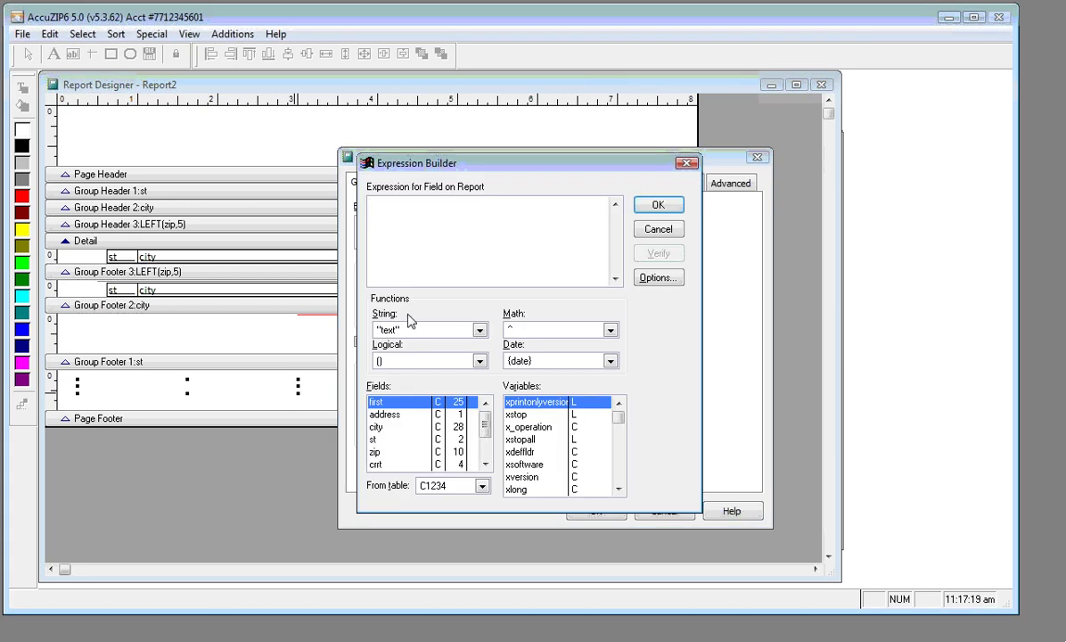
{"action": "left_click", "coordinate": [478, 330]}
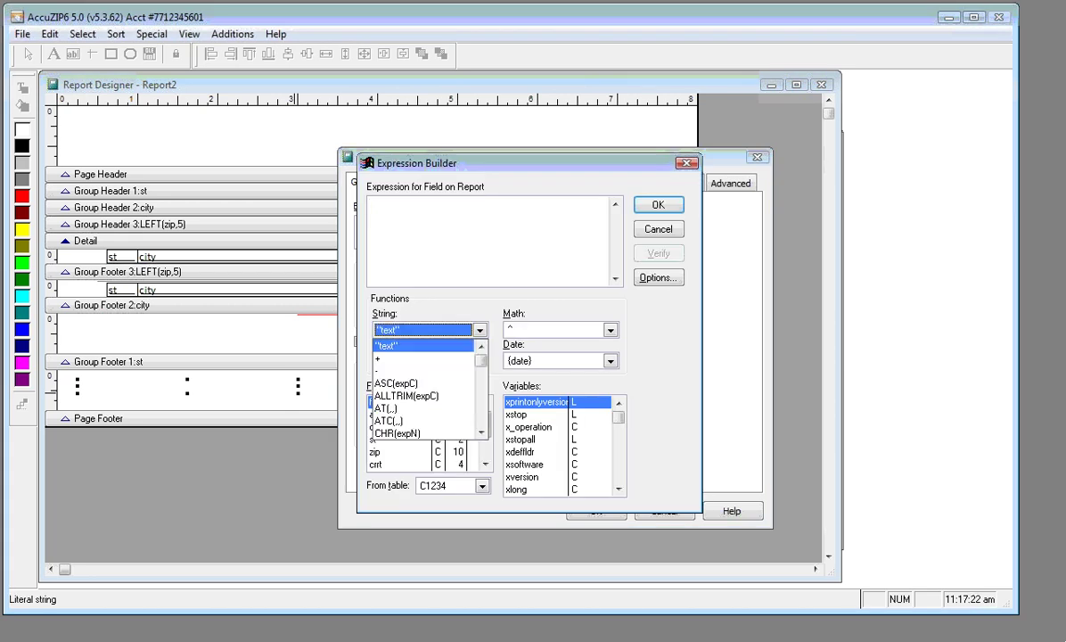
{"action": "left_click", "coordinate": [478, 330]}
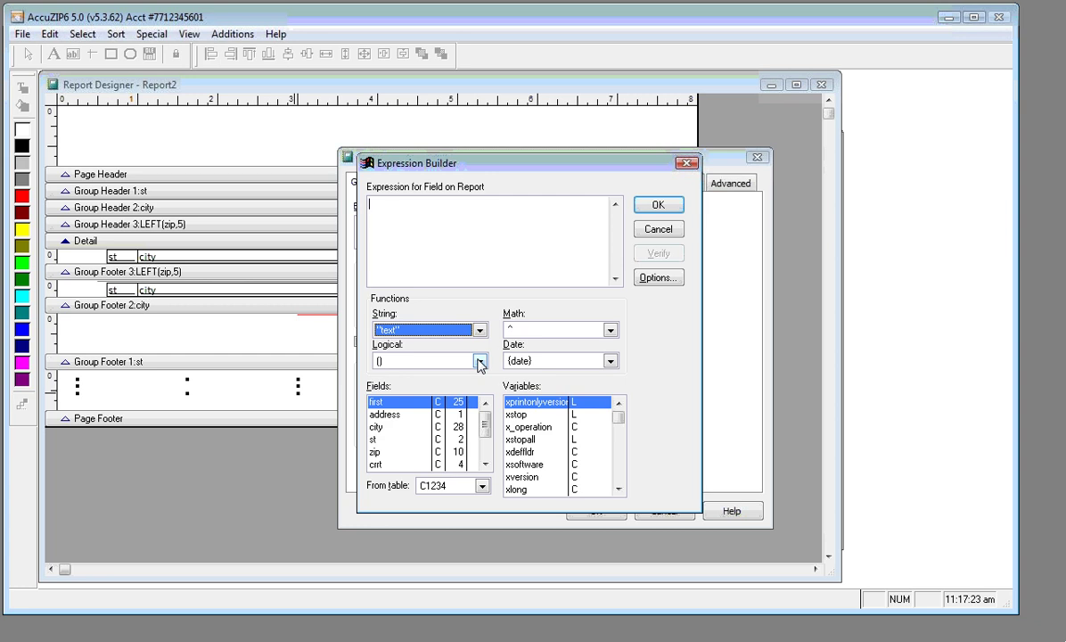
{"action": "left_click", "coordinate": [611, 360]}
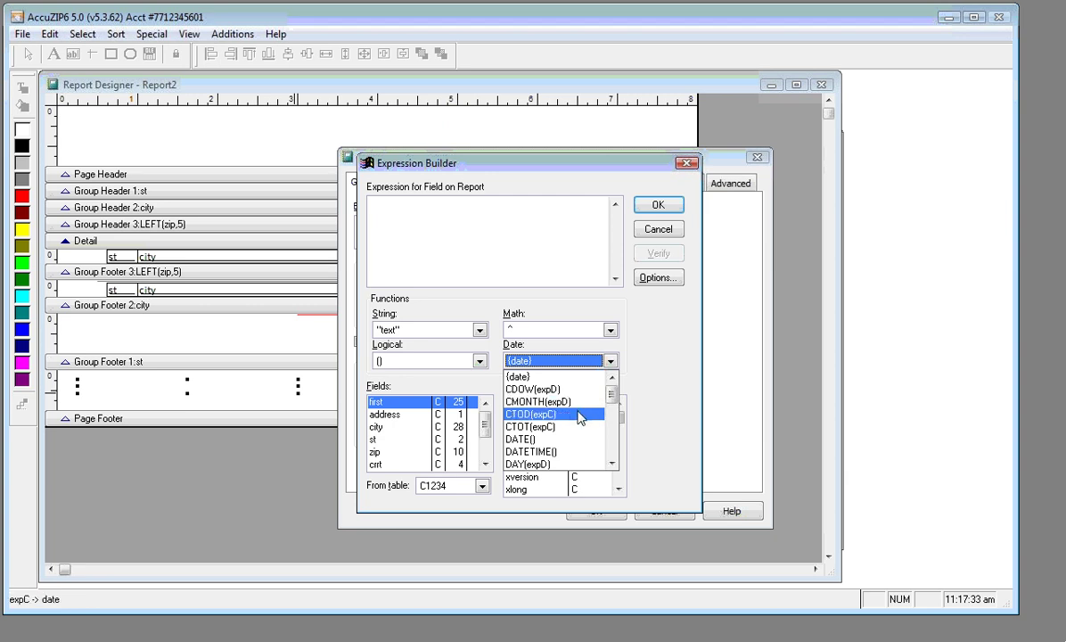
{"action": "left_click", "coordinate": [564, 452]}
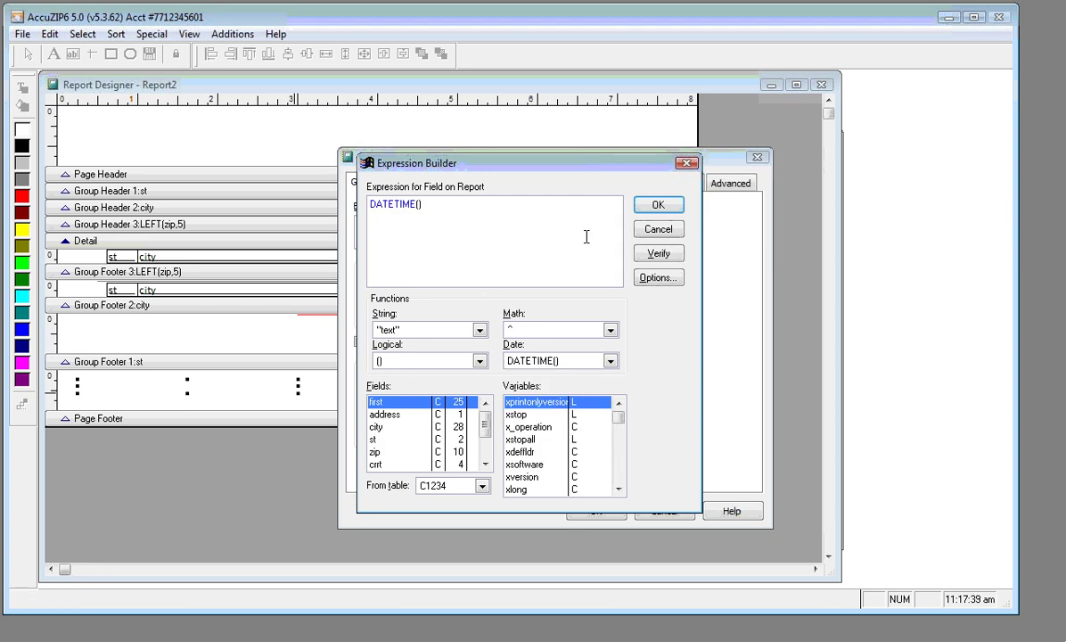
{"action": "left_click", "coordinate": [655, 206]}
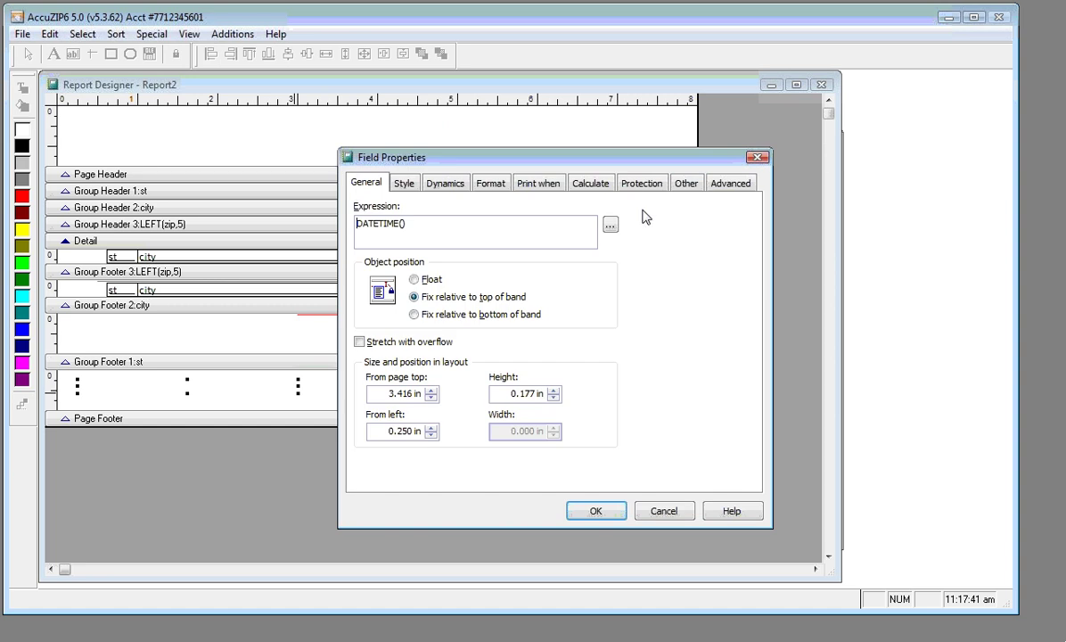
{"action": "left_click", "coordinate": [596, 510]}
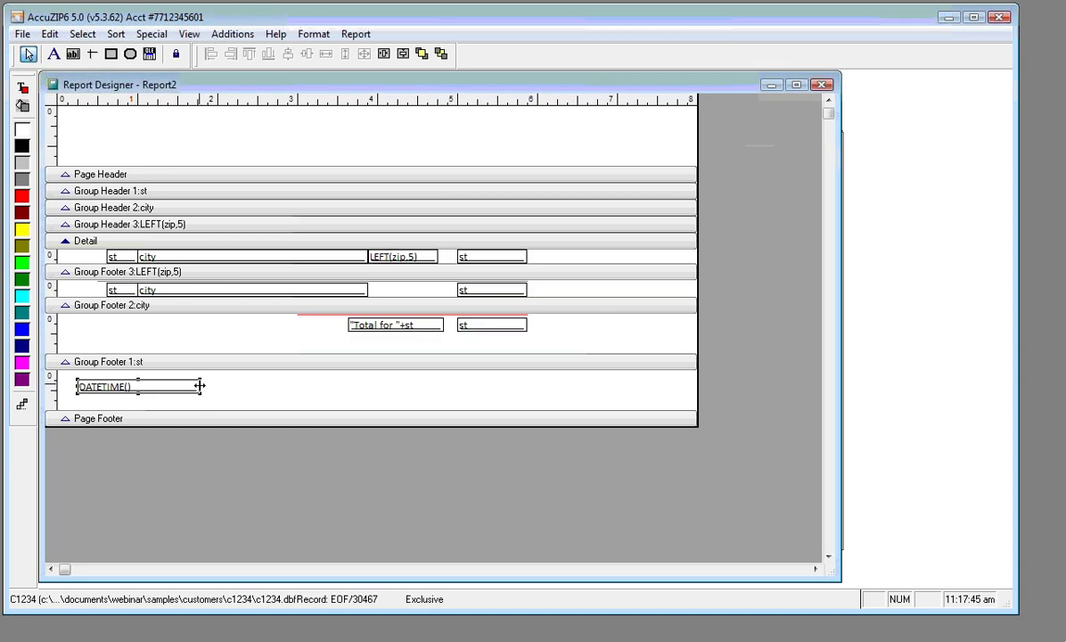
{"action": "left_click_drag", "start_coordinate": [200, 386], "coordinate": [277, 386]}
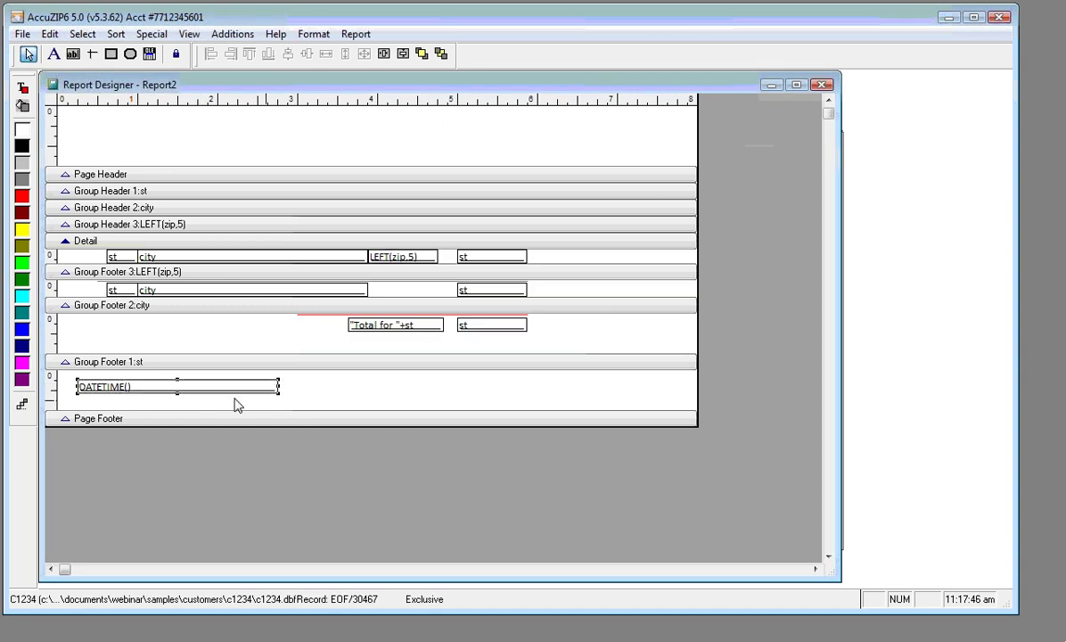
Add a field using the _pageno variable at the right of Group Footer 1:st, and widen it
{"action": "left_click", "coordinate": [74, 54]}
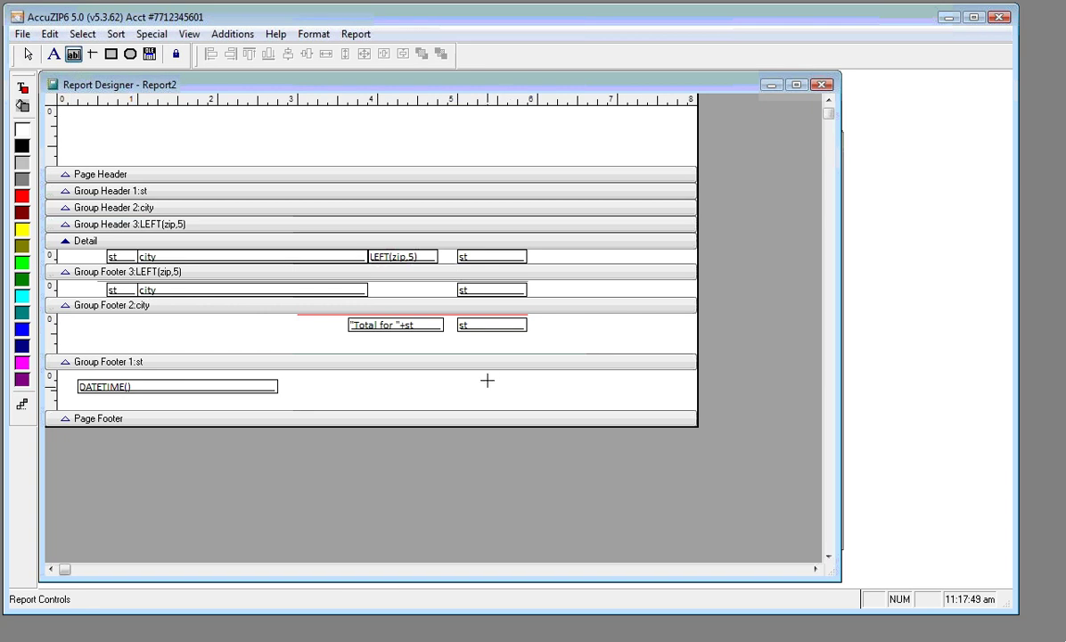
{"action": "left_click_drag", "start_coordinate": [459, 378], "coordinate": [528, 393]}
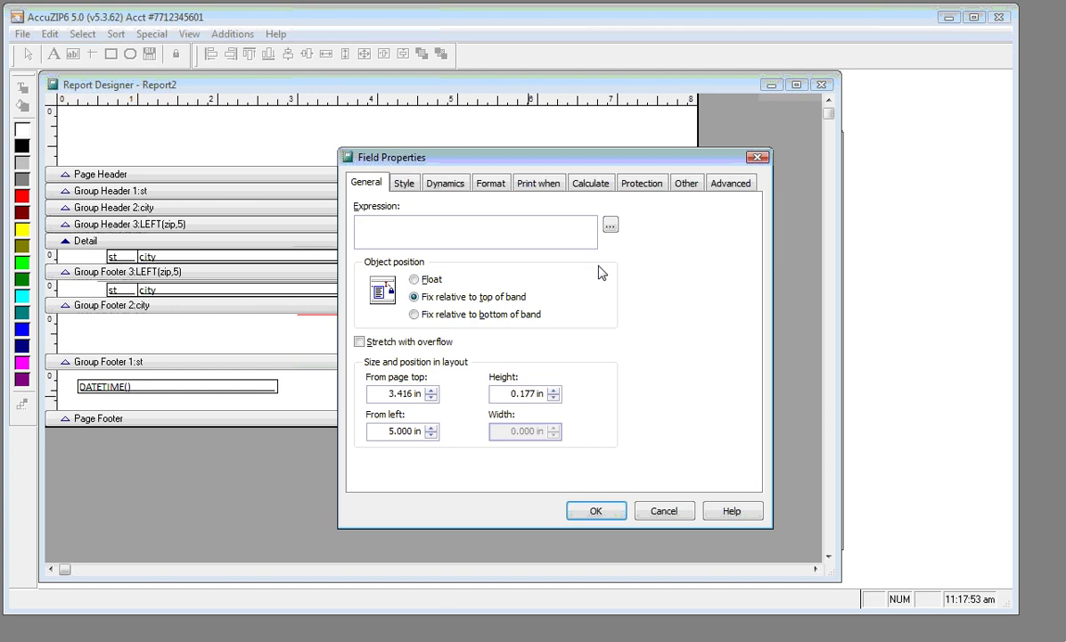
{"action": "left_click", "coordinate": [610, 226]}
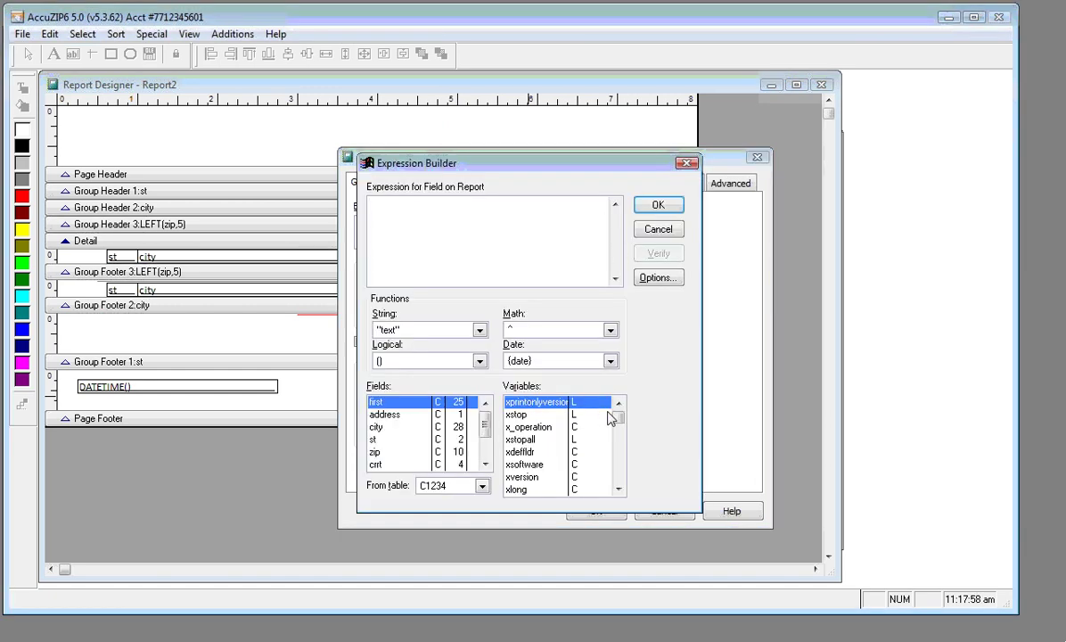
{"action": "scroll", "coordinate": [615, 420], "scroll_direction": "down", "scroll_amount": 15}
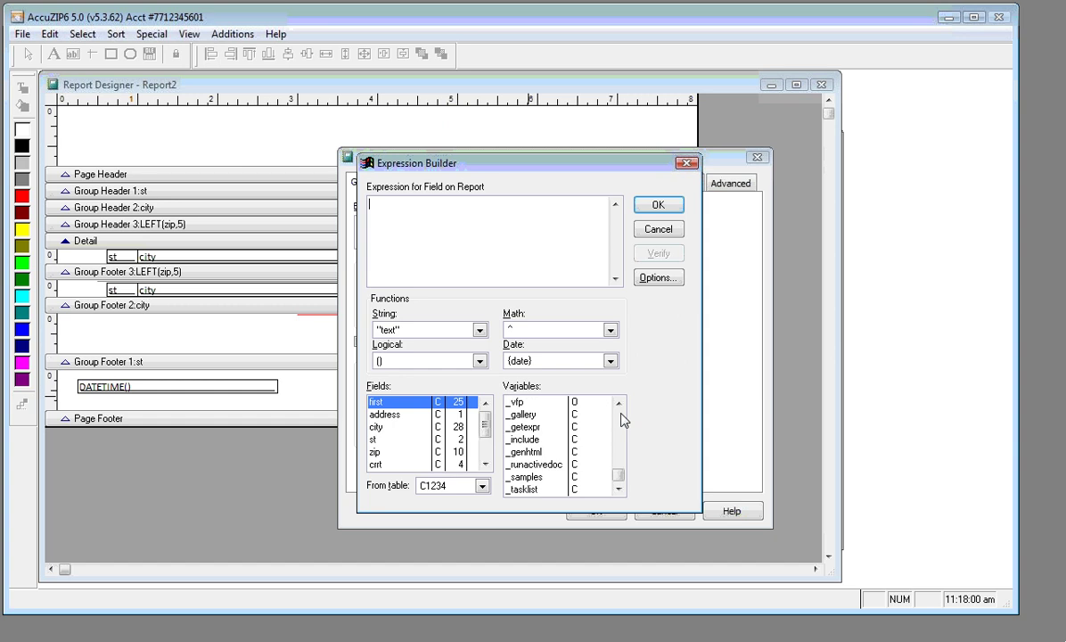
{"action": "scroll", "coordinate": [623, 421], "scroll_direction": "up", "scroll_amount": 5}
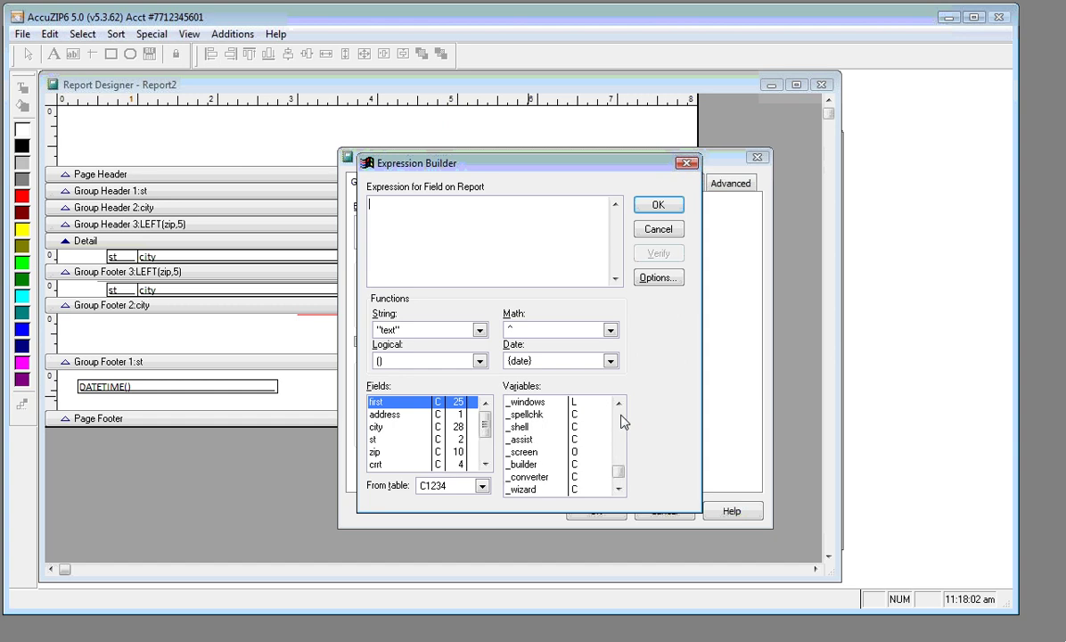
{"action": "scroll", "coordinate": [624, 422], "scroll_direction": "up", "scroll_amount": 2}
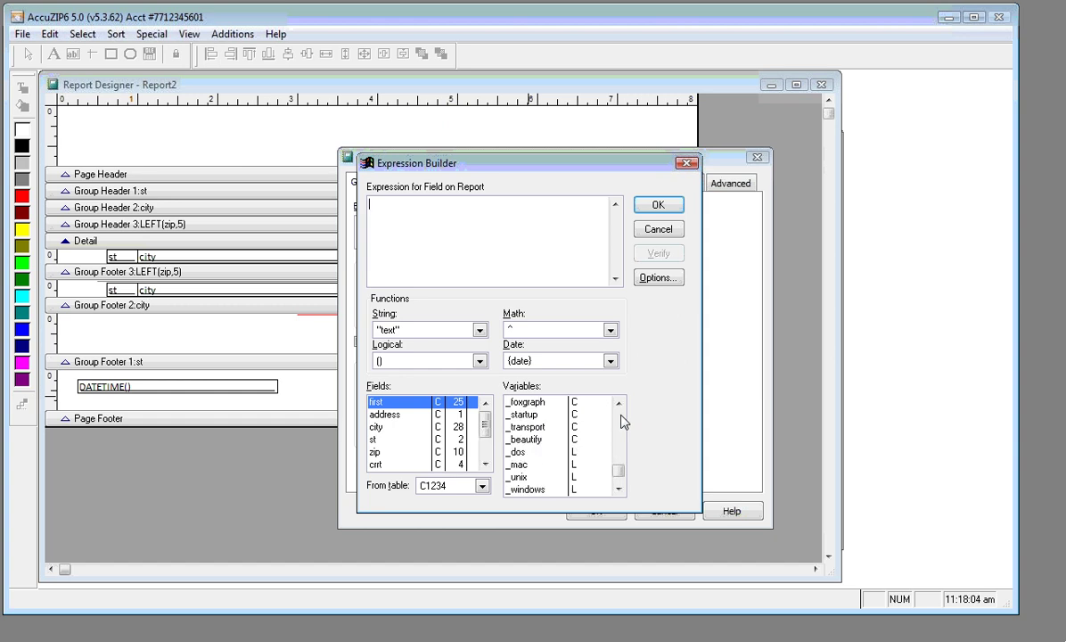
{"action": "scroll", "coordinate": [623, 421], "scroll_direction": "up", "scroll_amount": 2}
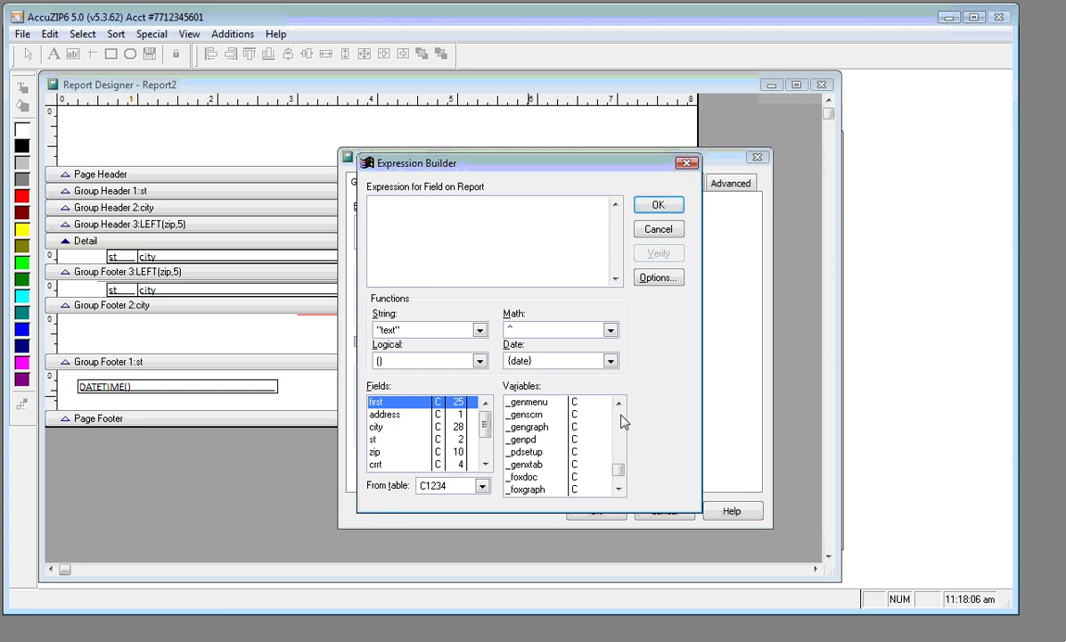
{"action": "scroll", "coordinate": [623, 422], "scroll_direction": "up", "scroll_amount": 2}
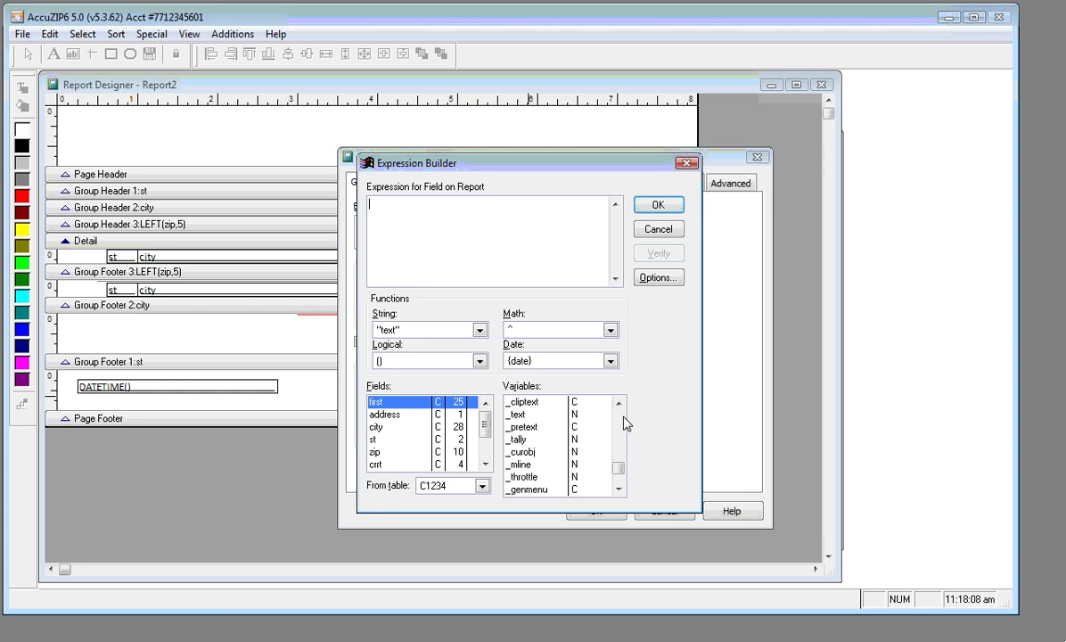
{"action": "scroll", "coordinate": [624, 424], "scroll_direction": "up", "scroll_amount": 2}
{"action": "scroll", "coordinate": [624, 424], "scroll_direction": "up", "scroll_amount": 2}
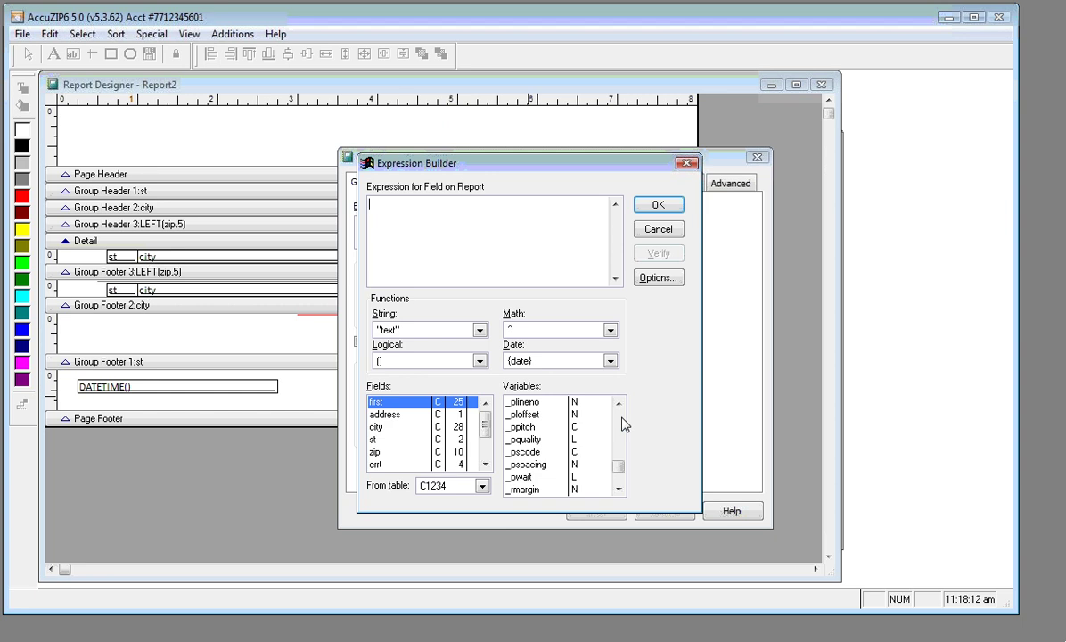
{"action": "left_click", "coordinate": [619, 404]}
{"action": "left_click", "coordinate": [619, 404]}
{"action": "left_click", "coordinate": [619, 404]}
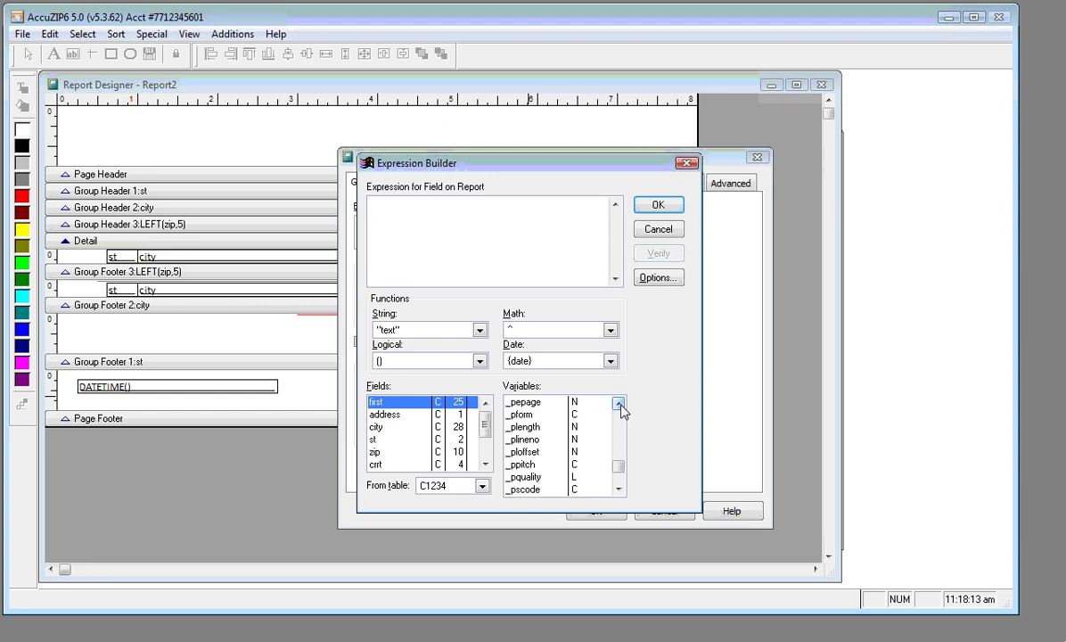
{"action": "left_click", "coordinate": [619, 404]}
{"action": "left_click", "coordinate": [619, 404]}
{"action": "left_click", "coordinate": [619, 404]}
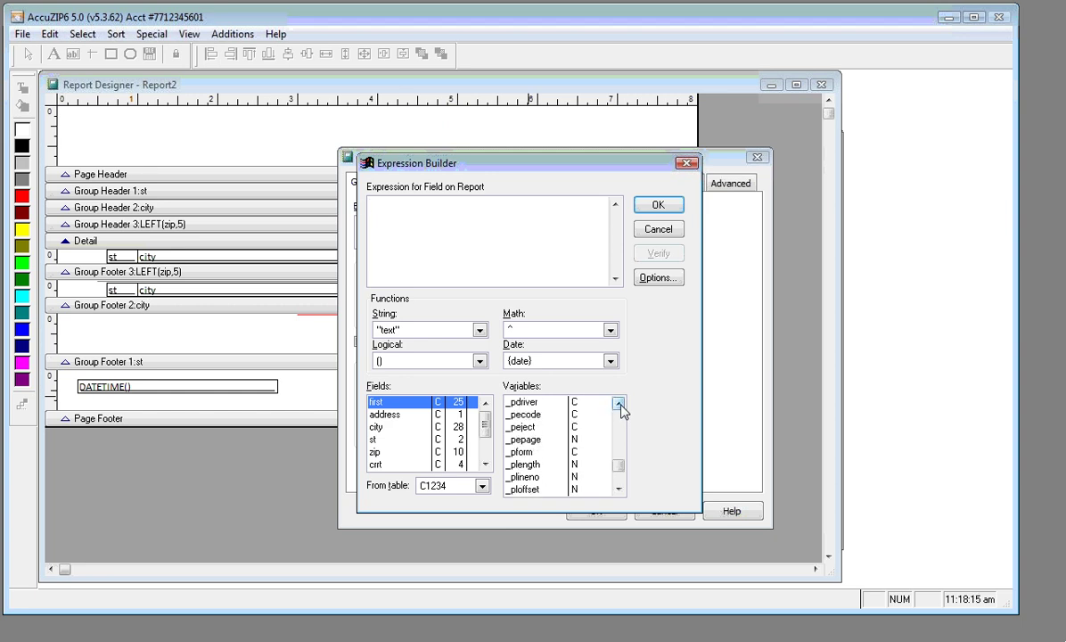
{"action": "left_click", "coordinate": [618, 404]}
{"action": "left_click", "coordinate": [619, 404]}
{"action": "left_click", "coordinate": [619, 404]}
{"action": "left_click", "coordinate": [619, 404]}
{"action": "left_click", "coordinate": [619, 404]}
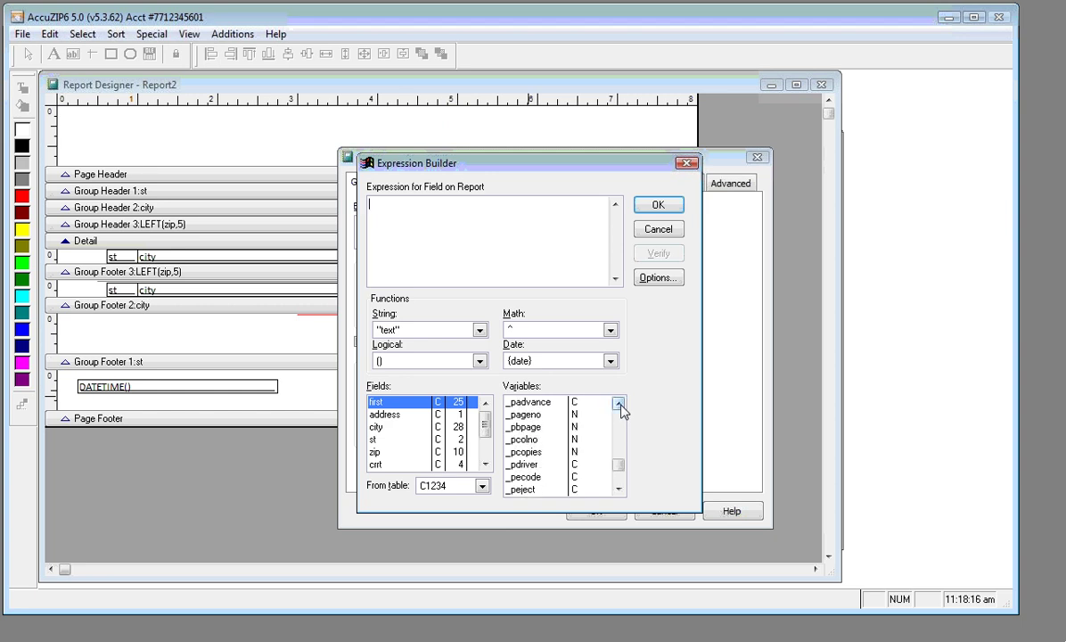
{"action": "left_click", "coordinate": [541, 416]}
{"action": "double_click", "coordinate": [538, 416]}
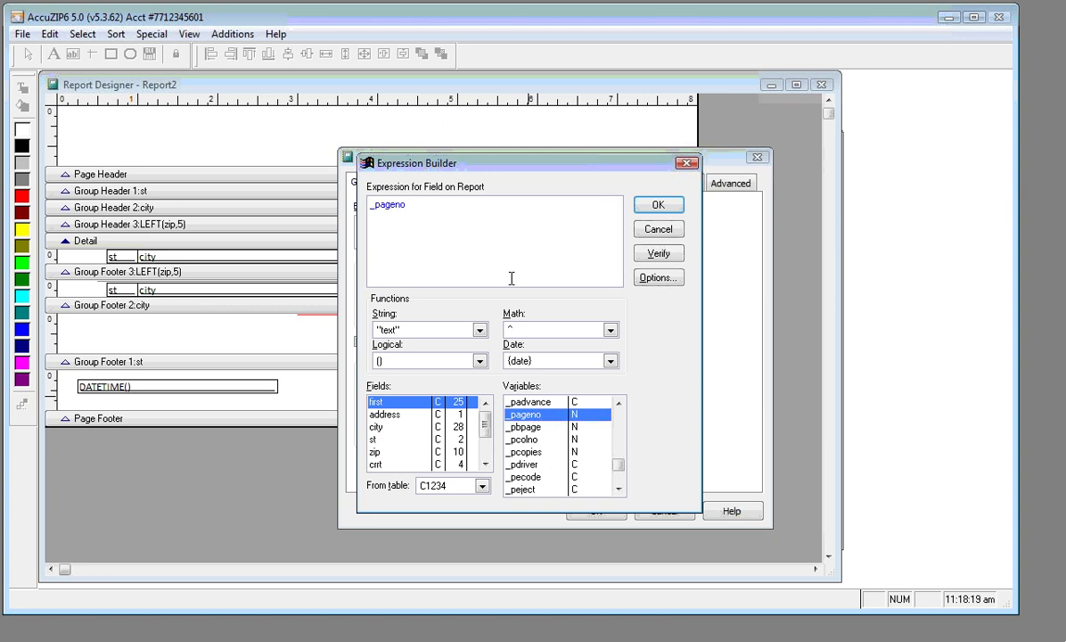
{"action": "left_click", "coordinate": [649, 207]}
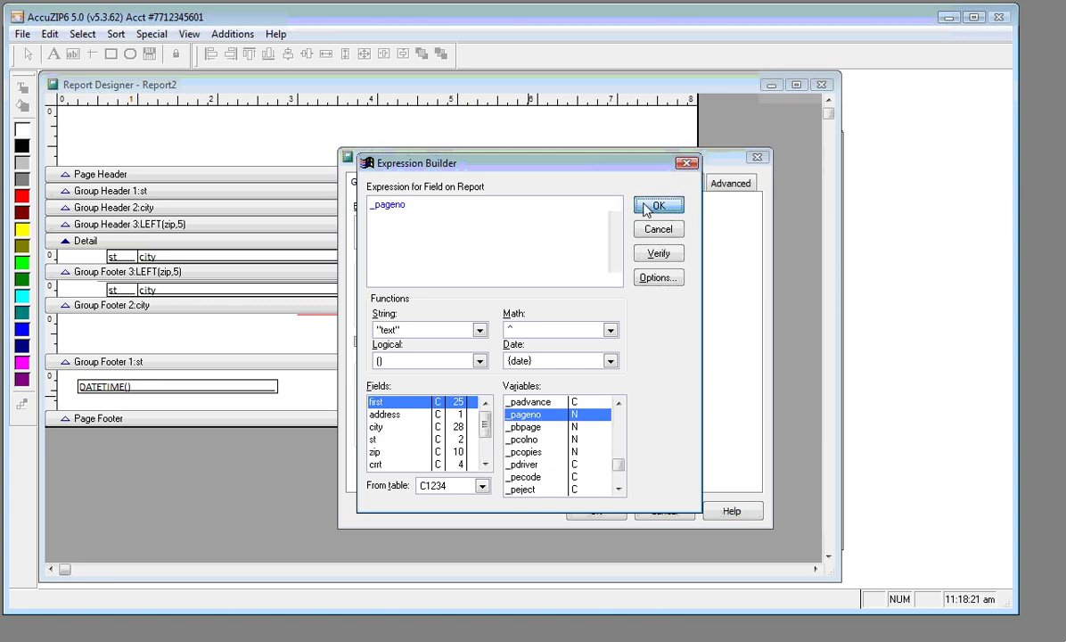
{"action": "left_click", "coordinate": [595, 510]}
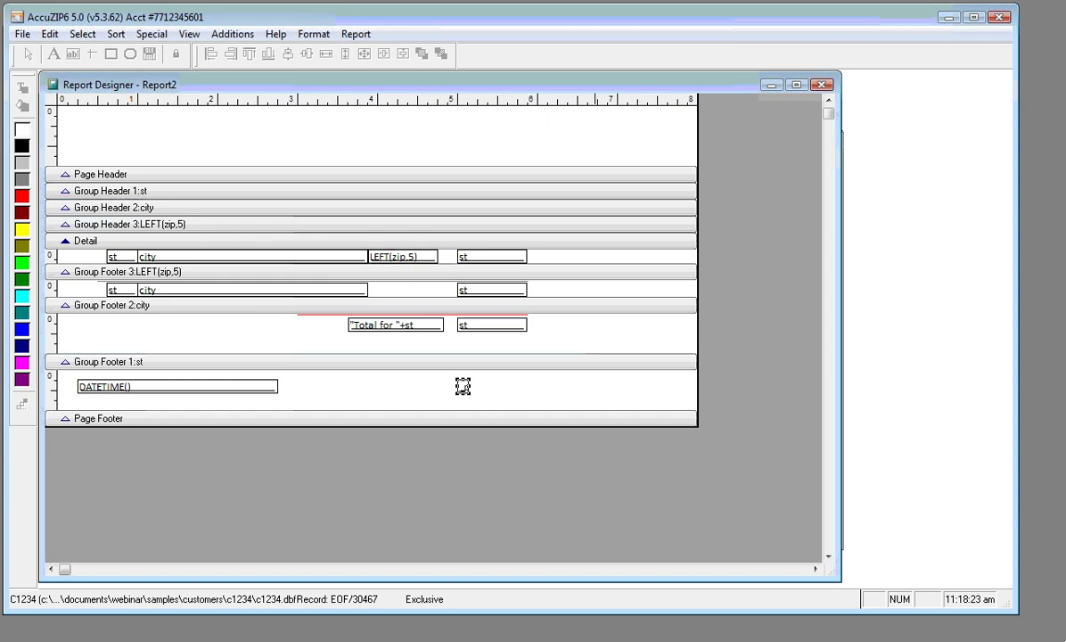
{"action": "left_click_drag", "start_coordinate": [470, 393], "coordinate": [530, 393]}
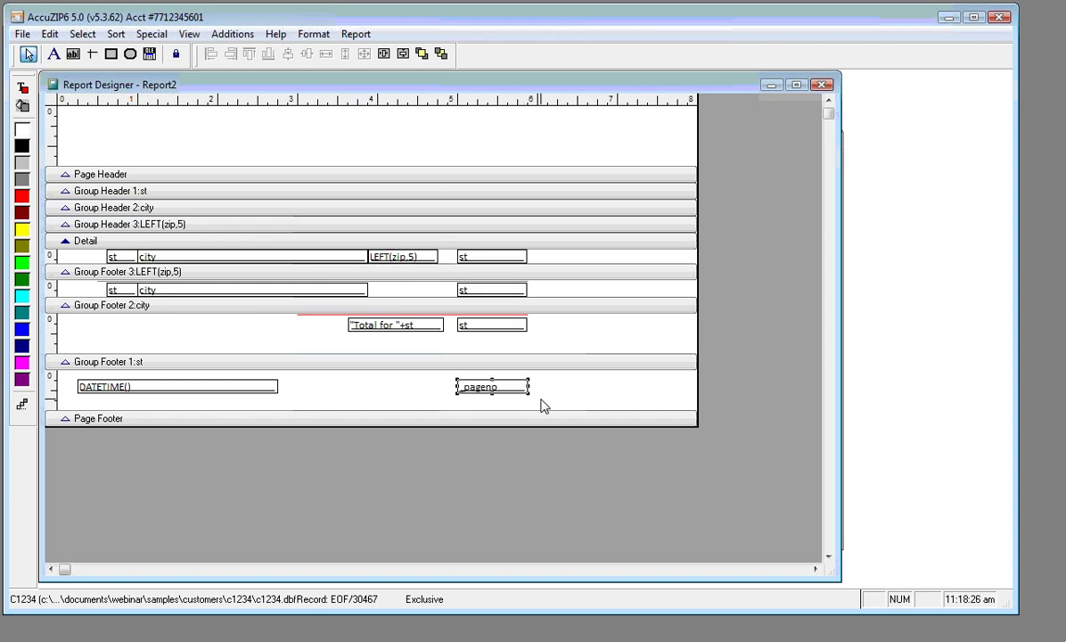
{"action": "right_click", "coordinate": [430, 141]}
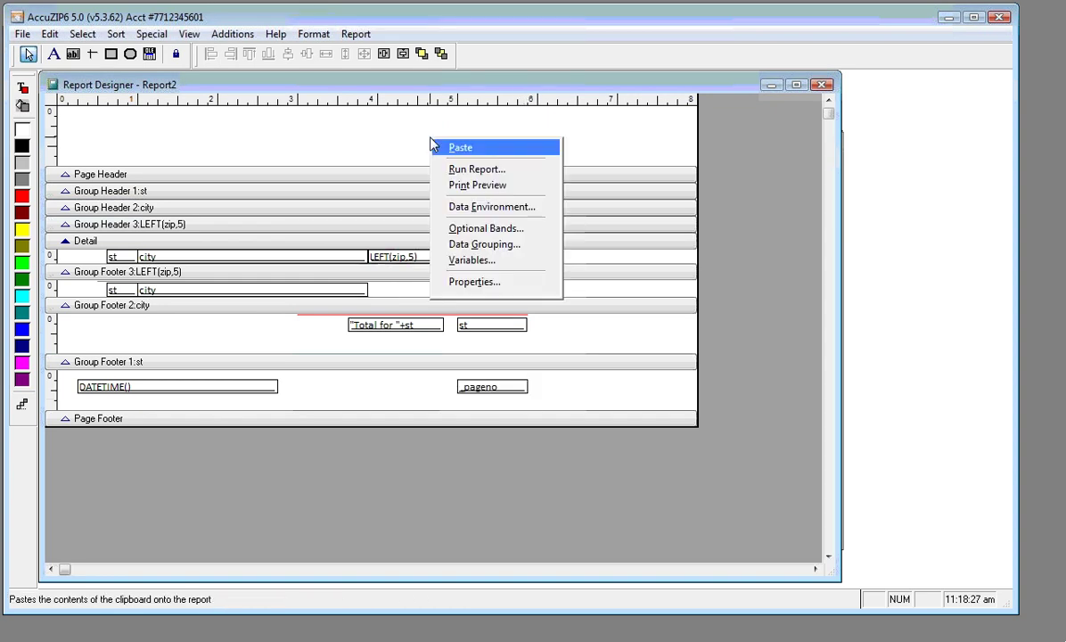
{"action": "left_click", "coordinate": [465, 186]}
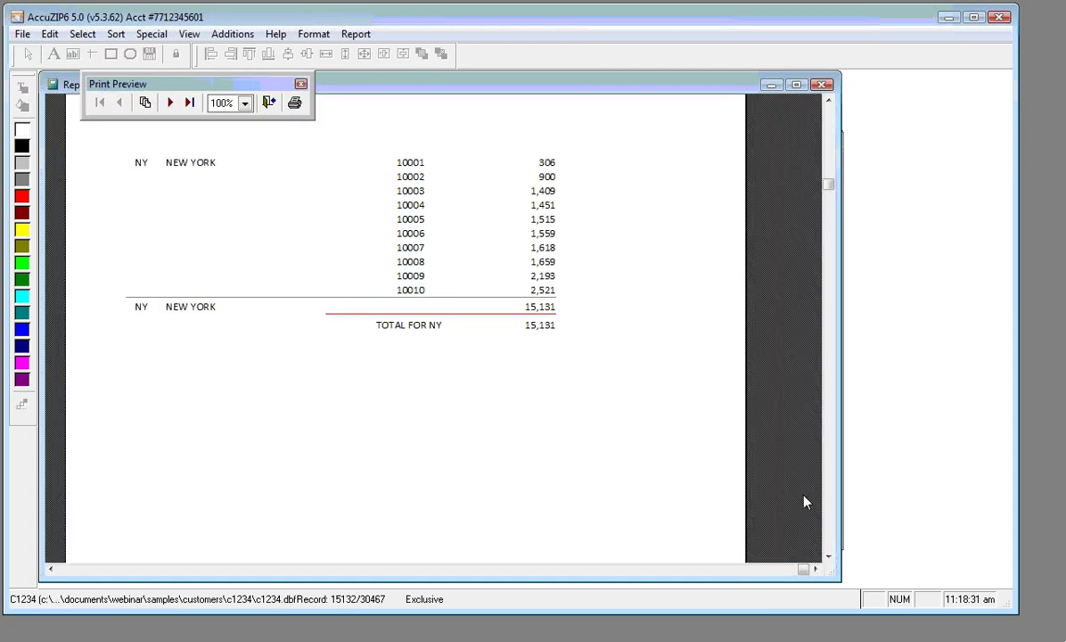
{"action": "left_click", "coordinate": [832, 524]}
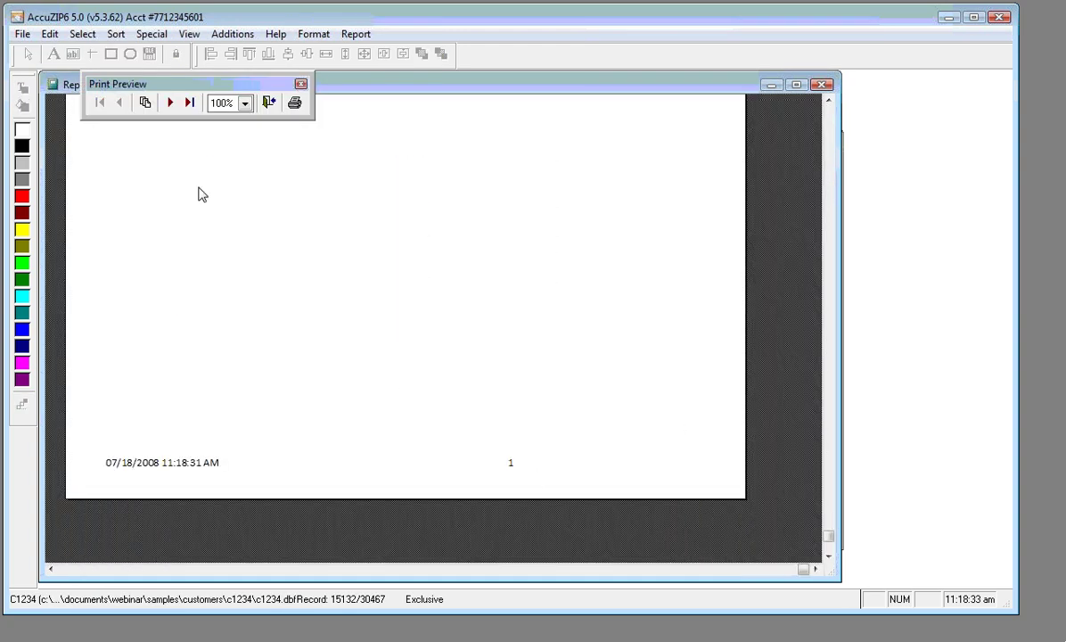
{"action": "left_click", "coordinate": [170, 103]}
{"action": "left_click", "coordinate": [169, 102]}
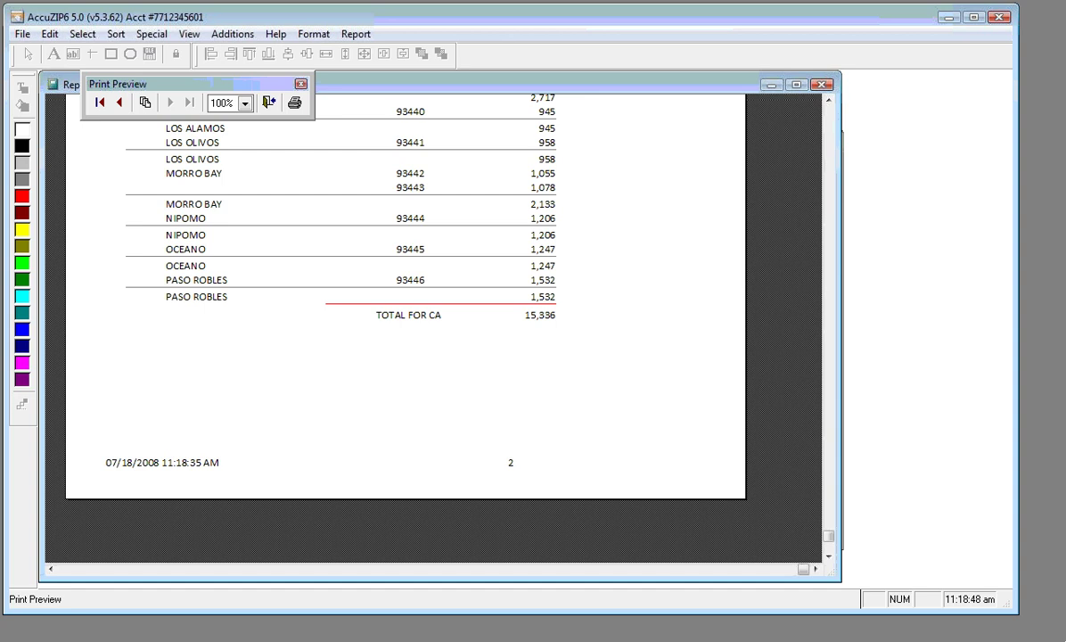
{"action": "left_click", "coordinate": [270, 103]}
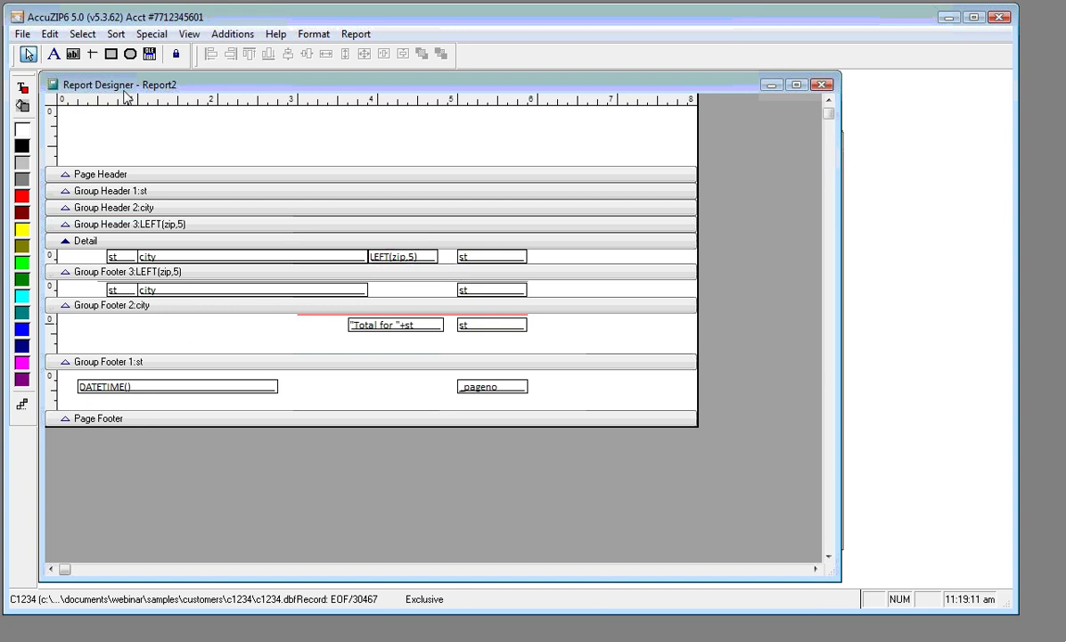
Turn on the 'Report has title band' optional band for the report
{"action": "left_click", "coordinate": [357, 36]}
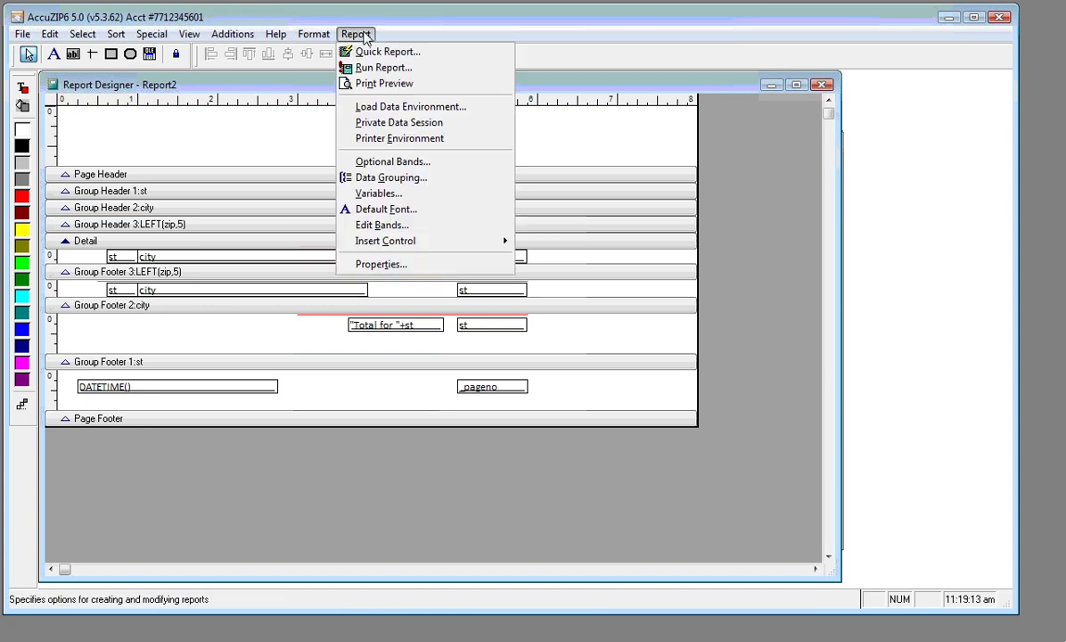
{"action": "left_click", "coordinate": [365, 169]}
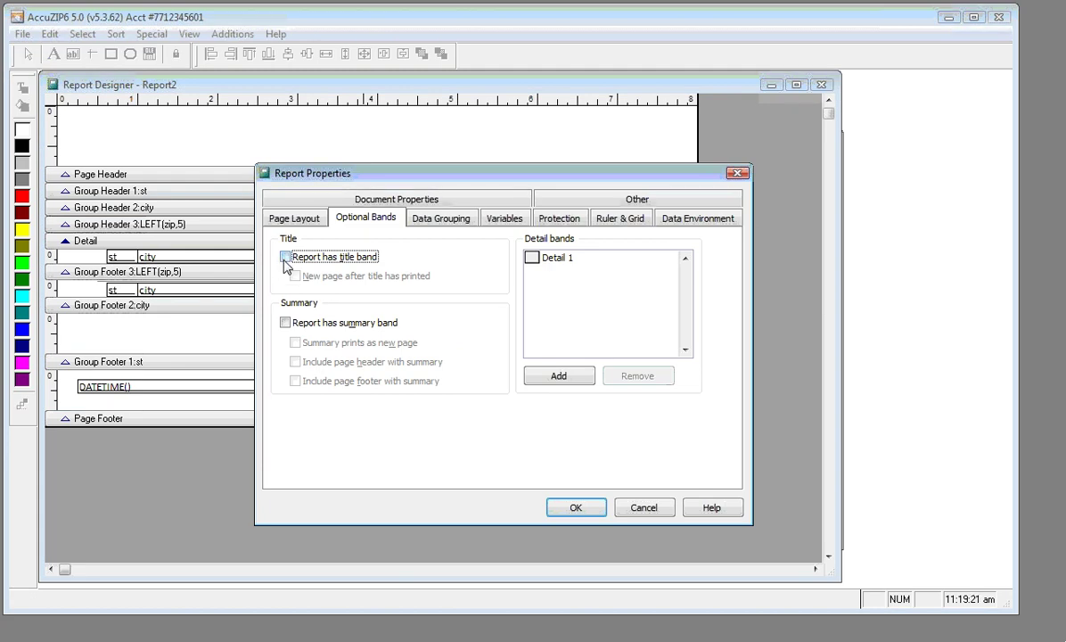
{"action": "left_click", "coordinate": [285, 259]}
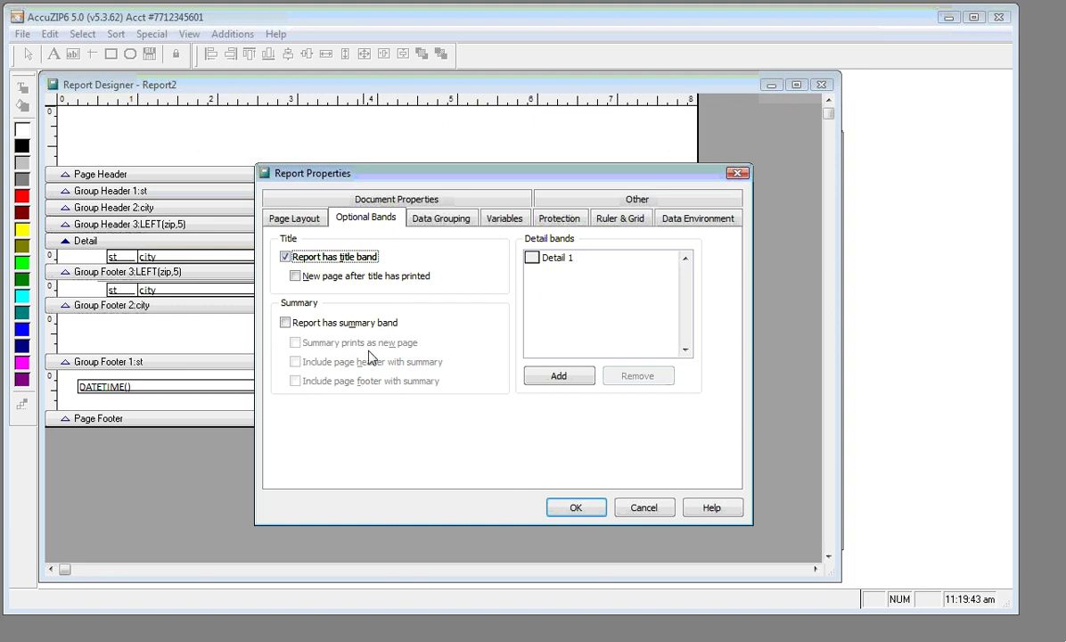
{"action": "left_click", "coordinate": [575, 509]}
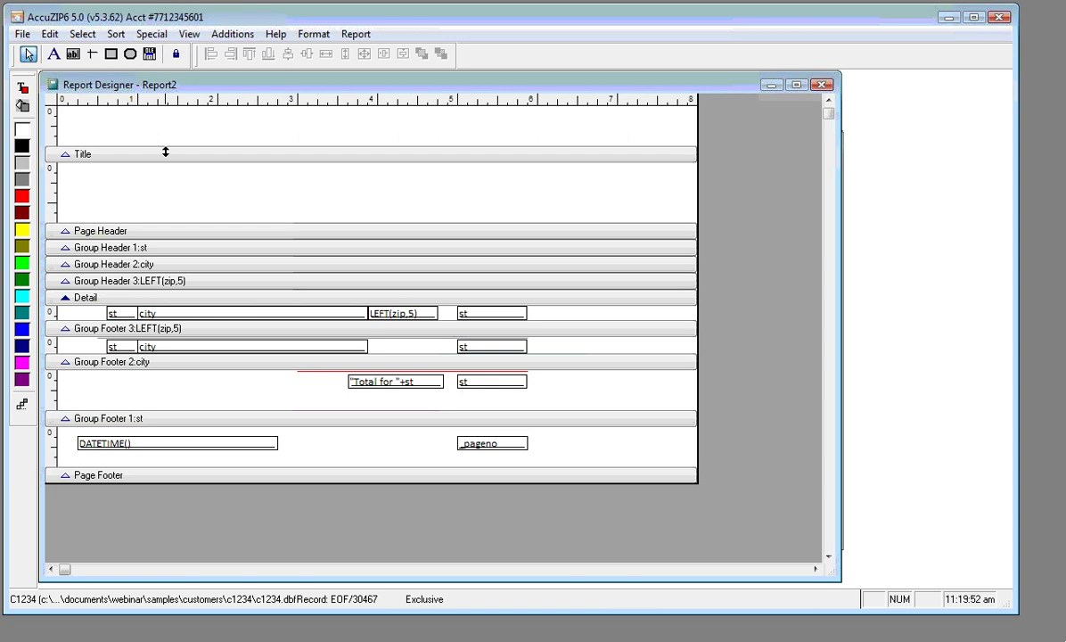
Set the Title band height to 3 inches
{"action": "double_click", "coordinate": [165, 153]}
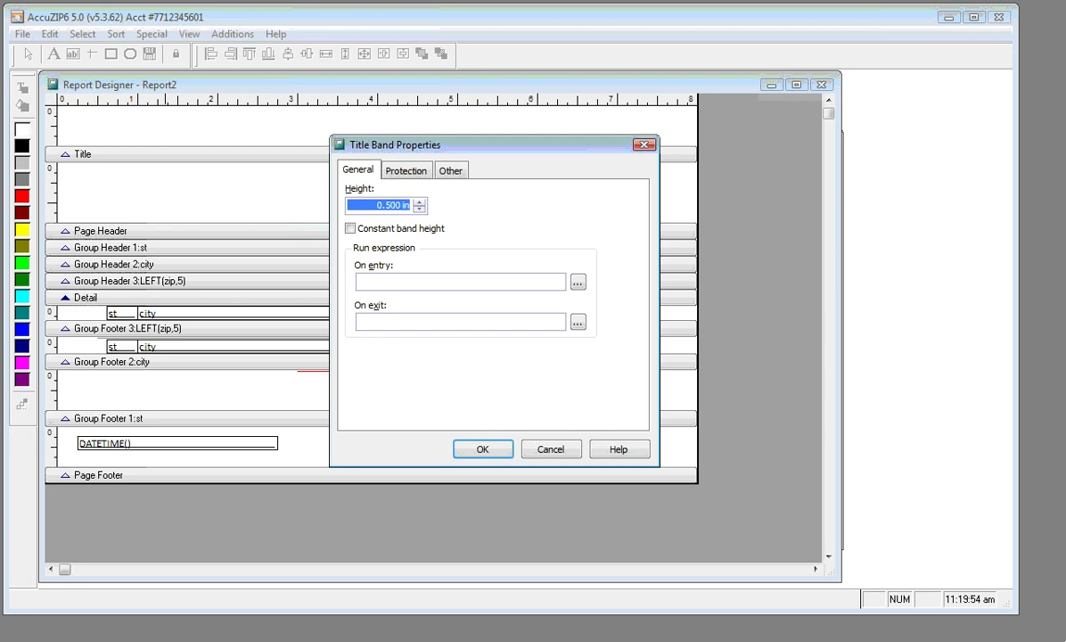
{"action": "type", "text": "3"}
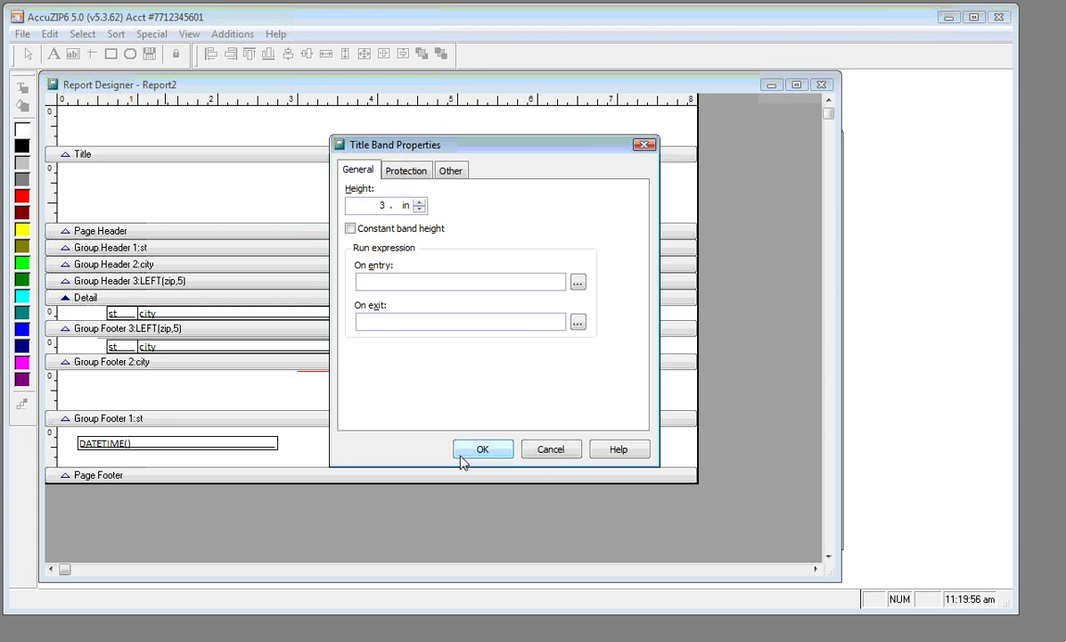
{"action": "left_click", "coordinate": [465, 455]}
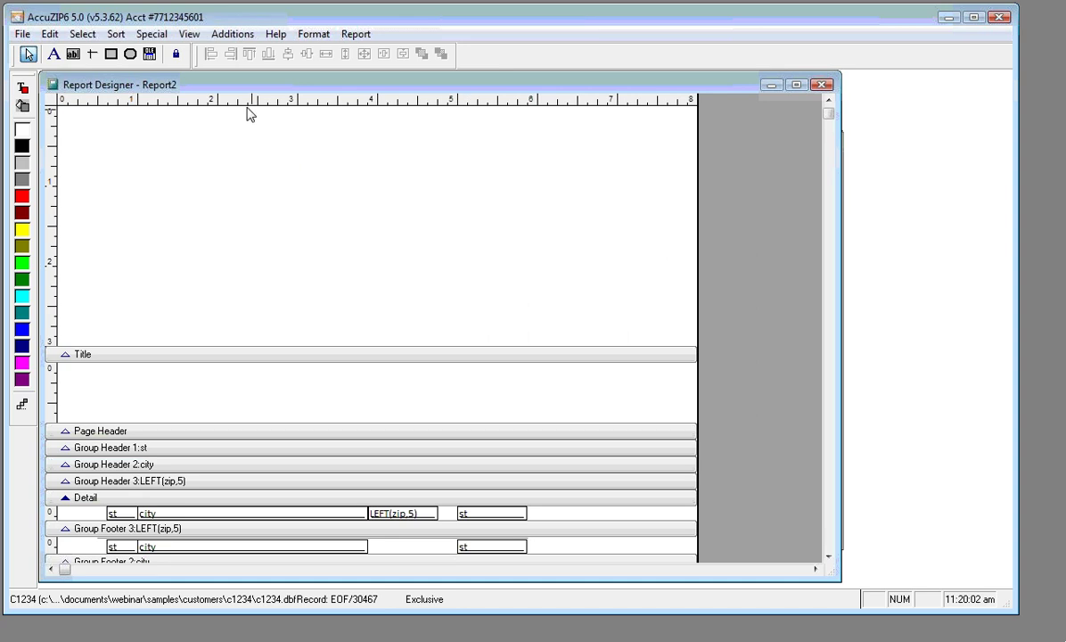
Draw a picture control frame across the top of the title band
{"action": "left_click", "coordinate": [155, 56]}
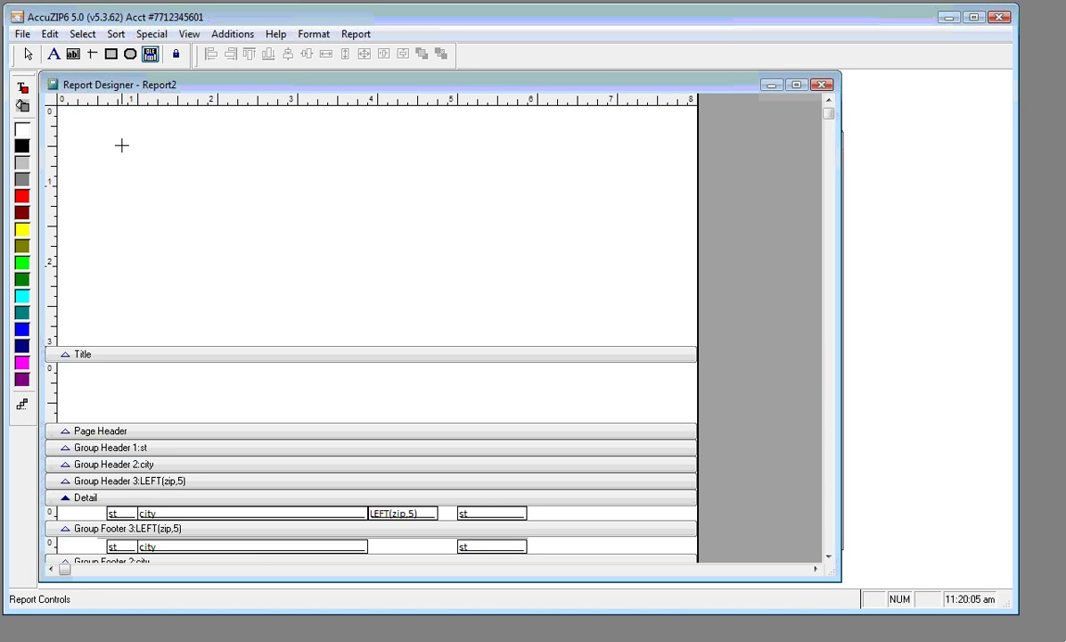
{"action": "left_click_drag", "start_coordinate": [119, 145], "coordinate": [601, 226]}
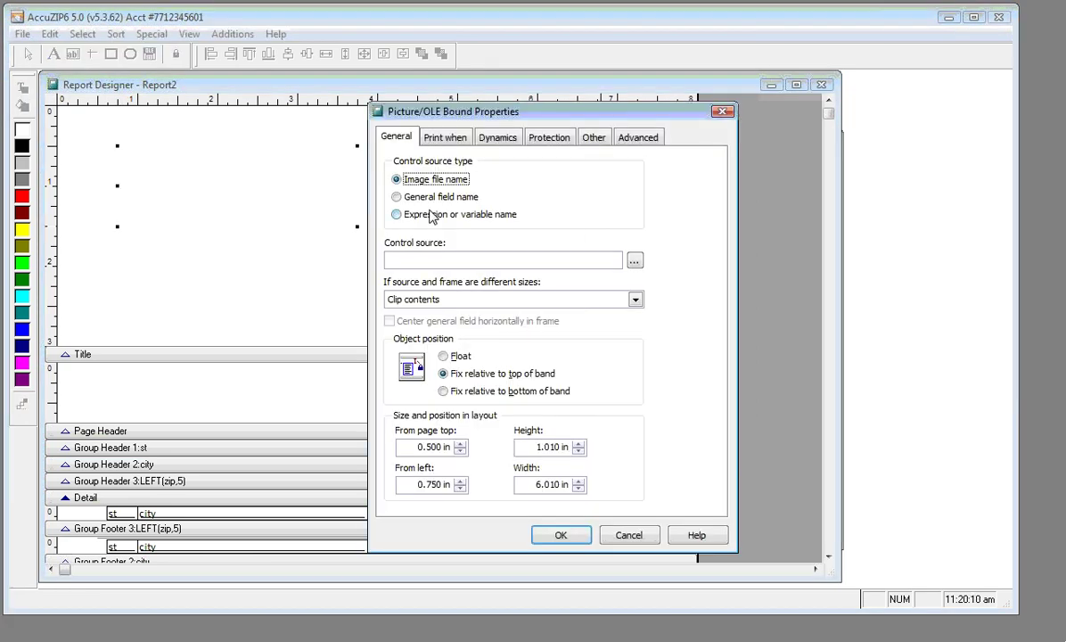
{"action": "left_click", "coordinate": [398, 216]}
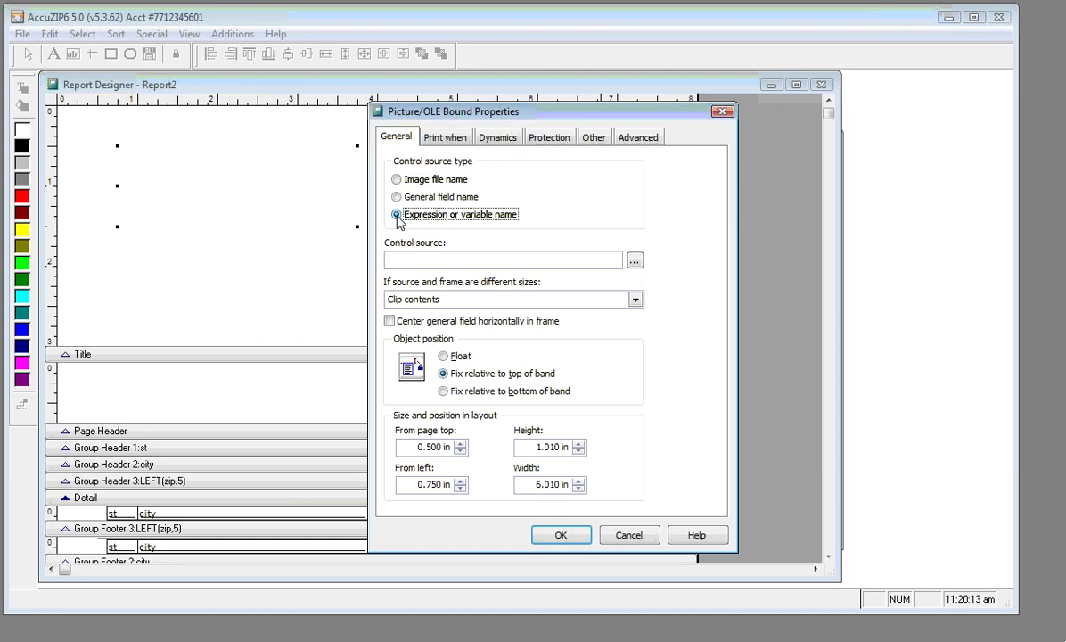
{"action": "left_click", "coordinate": [636, 264]}
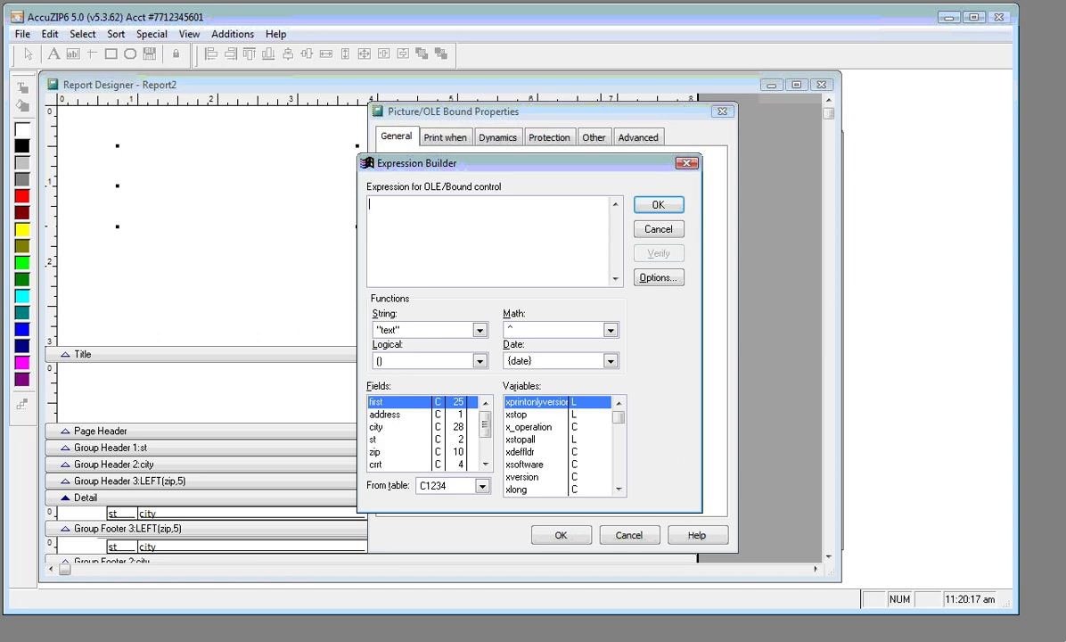
{"action": "left_click", "coordinate": [638, 229]}
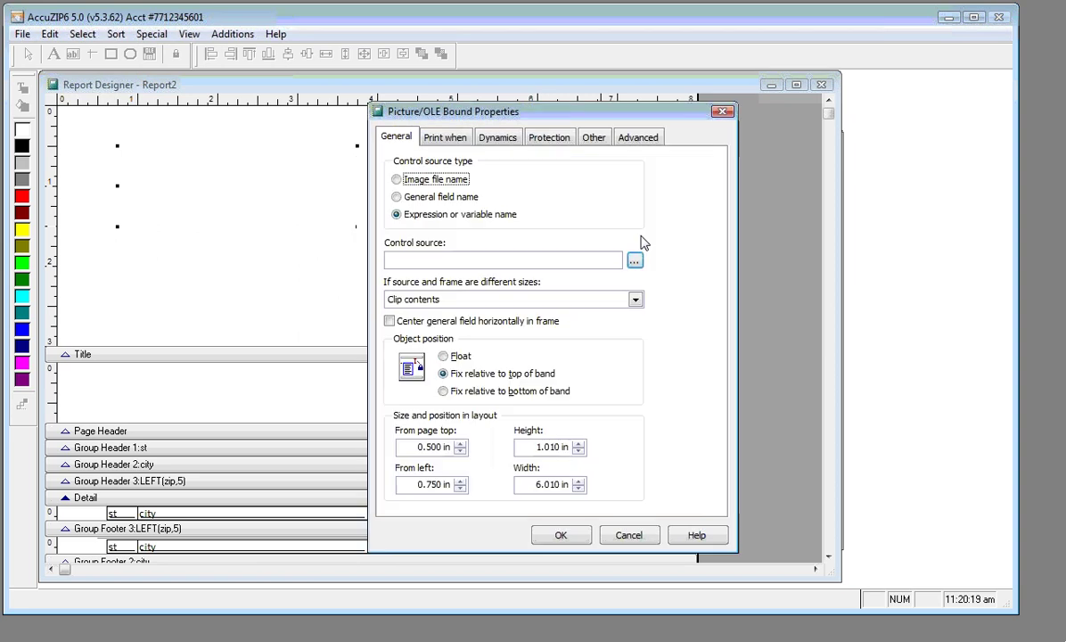
{"action": "left_click", "coordinate": [424, 214]}
{"action": "left_click", "coordinate": [634, 260]}
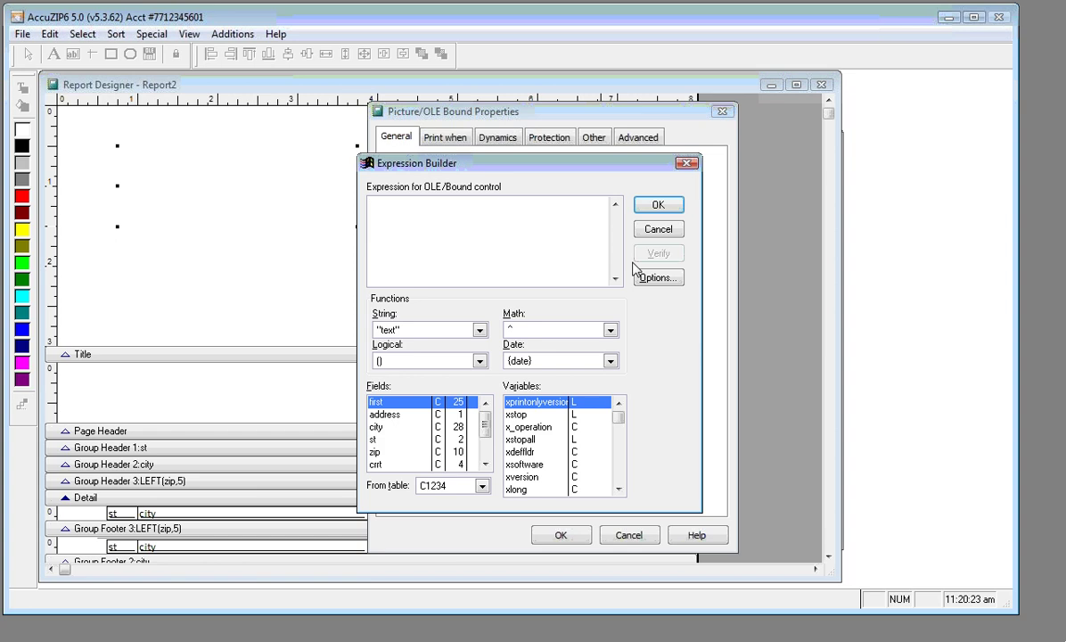
{"action": "left_click", "coordinate": [658, 230]}
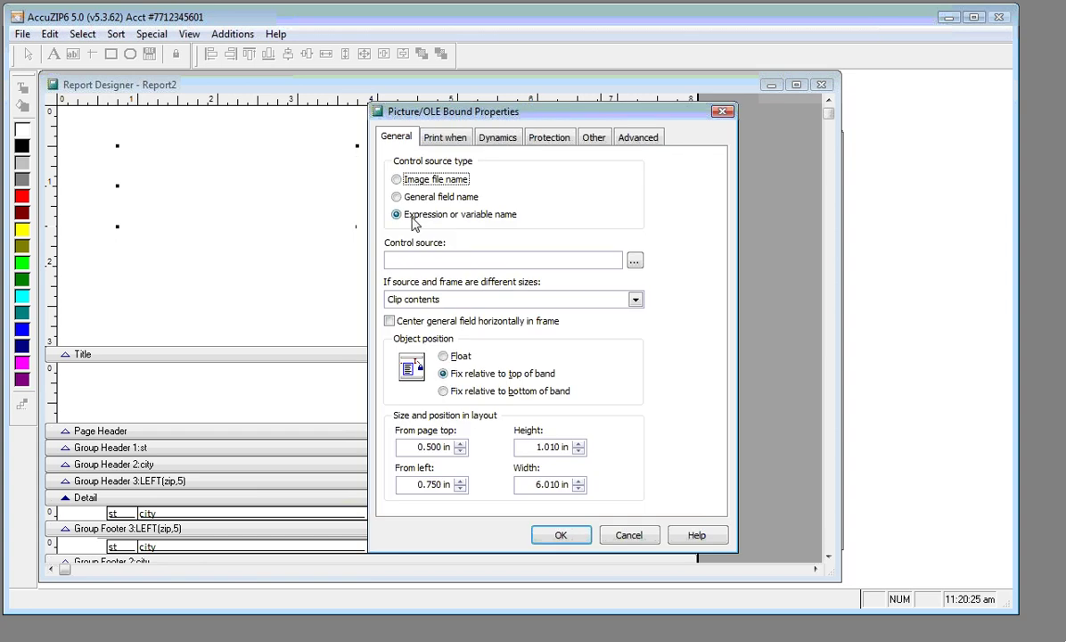
Set the picture source to the Corporate image file in Documents\Webinar\Samples\Logos
{"action": "left_click", "coordinate": [397, 180]}
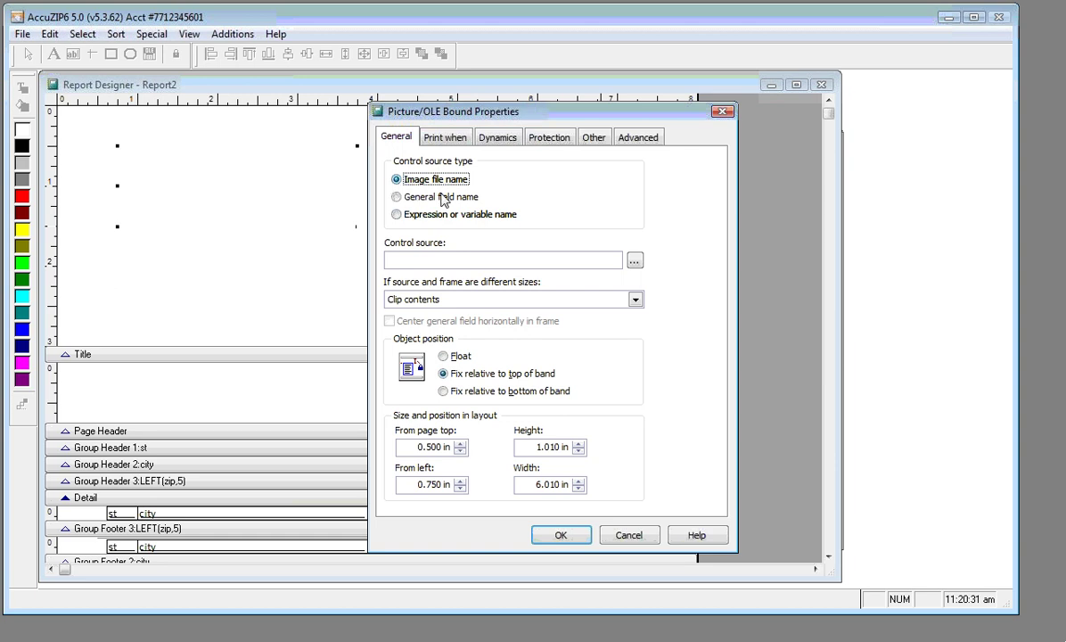
{"action": "left_click", "coordinate": [635, 262]}
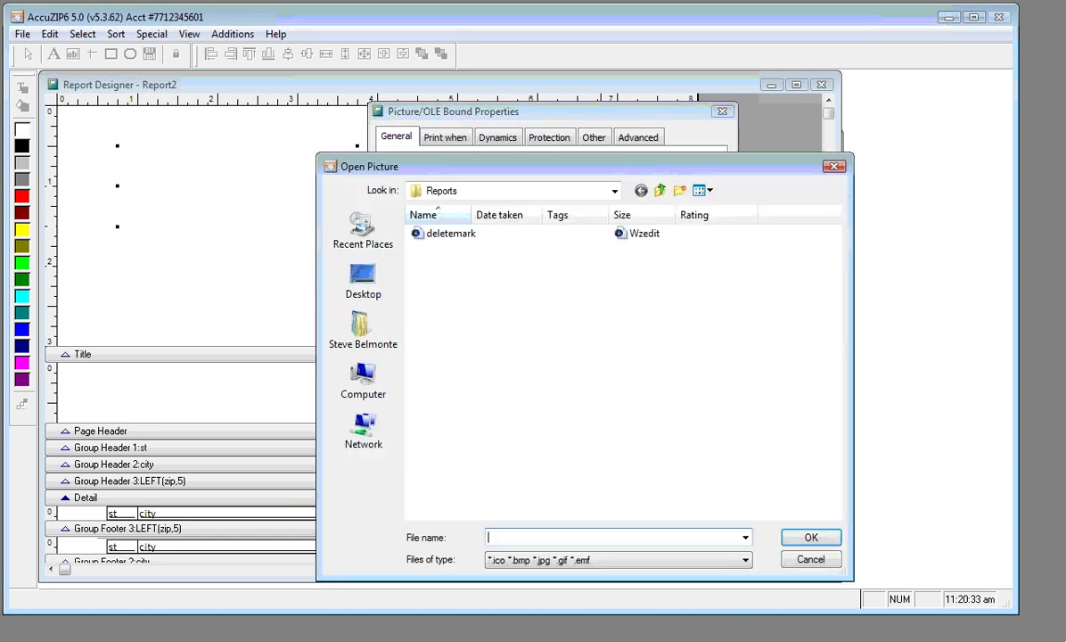
{"action": "left_click", "coordinate": [362, 328]}
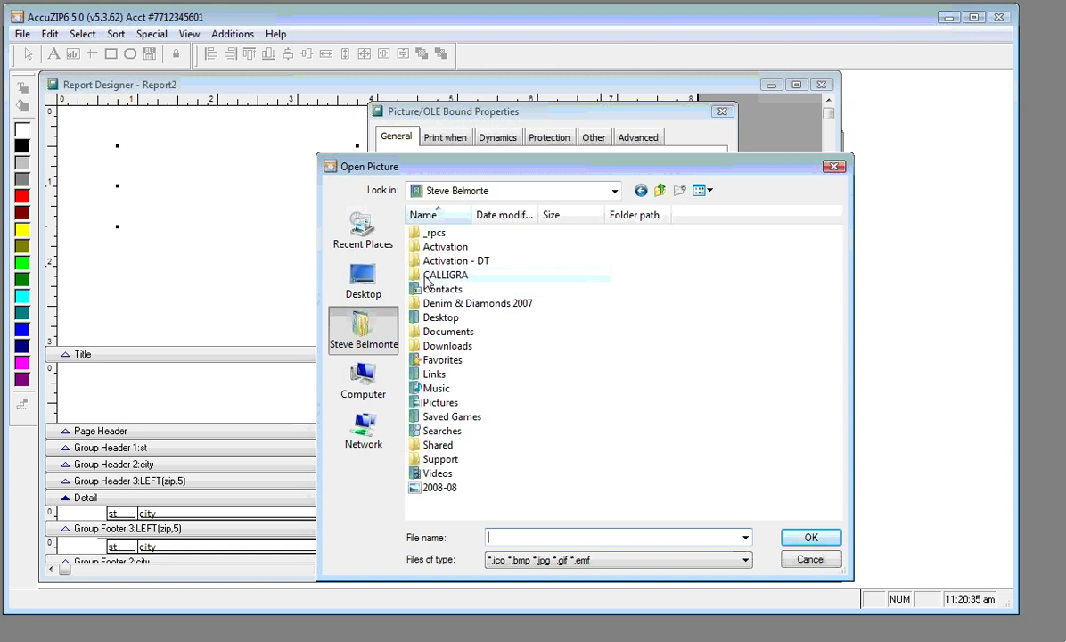
{"action": "double_click", "coordinate": [430, 332]}
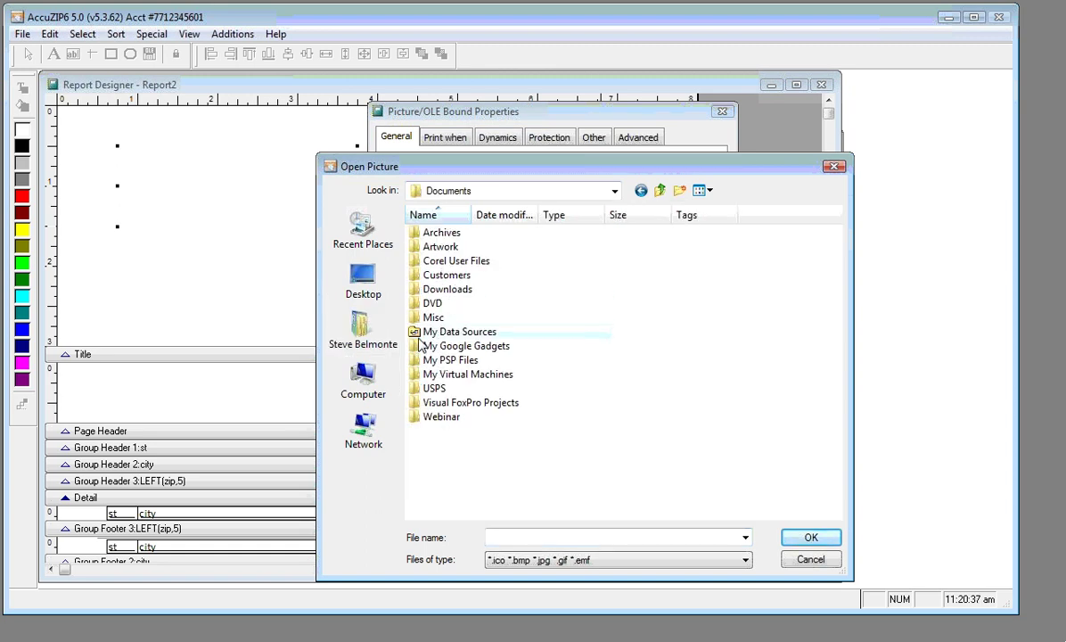
{"action": "double_click", "coordinate": [428, 417]}
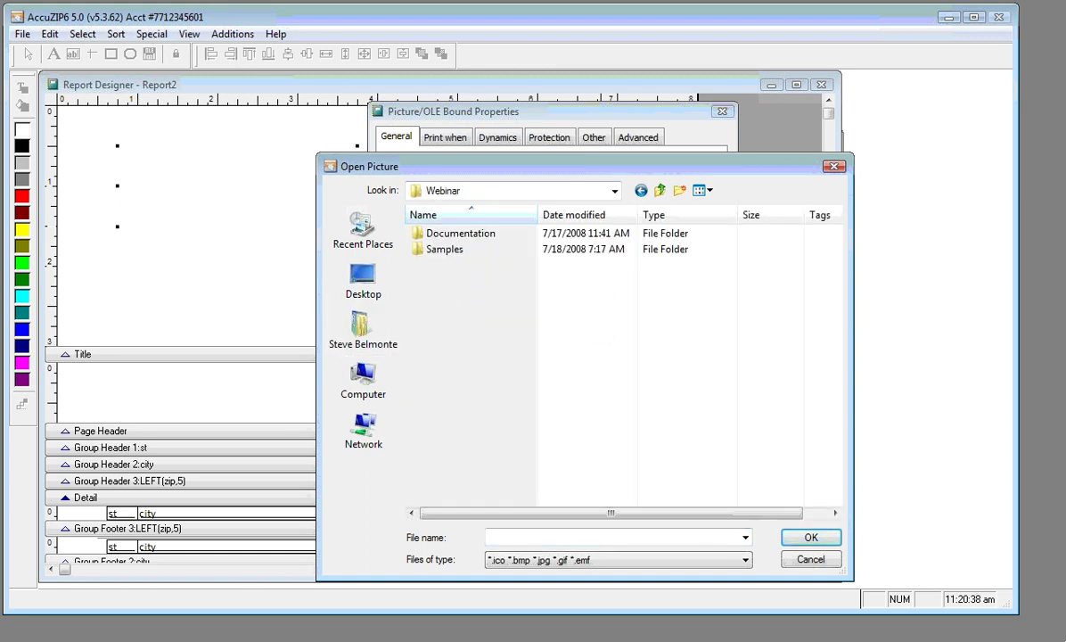
{"action": "double_click", "coordinate": [421, 251]}
{"action": "double_click", "coordinate": [426, 250]}
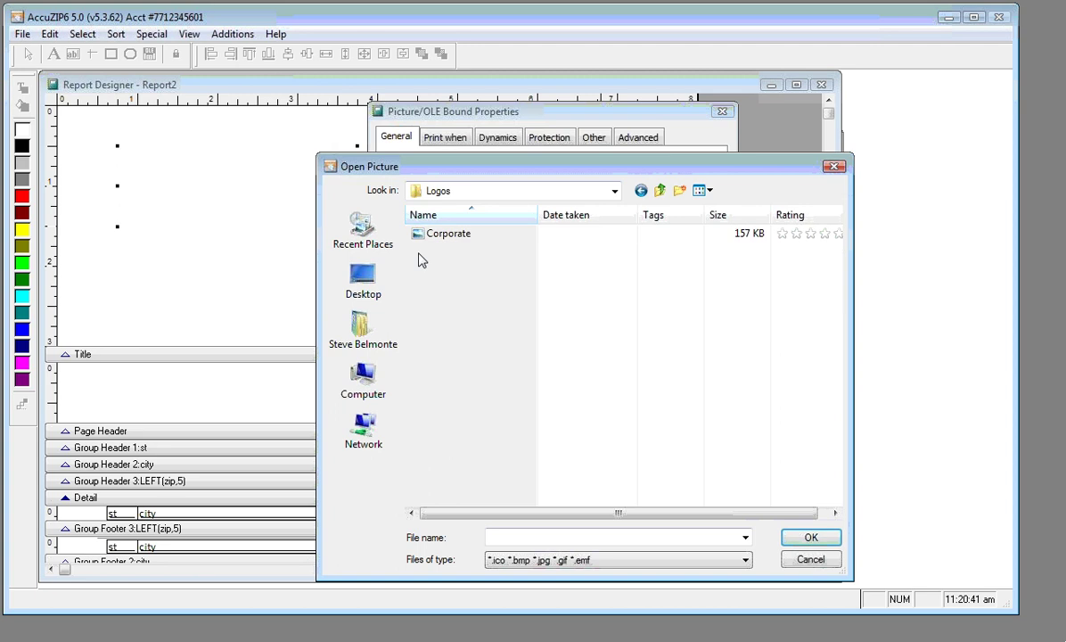
{"action": "left_click", "coordinate": [420, 237]}
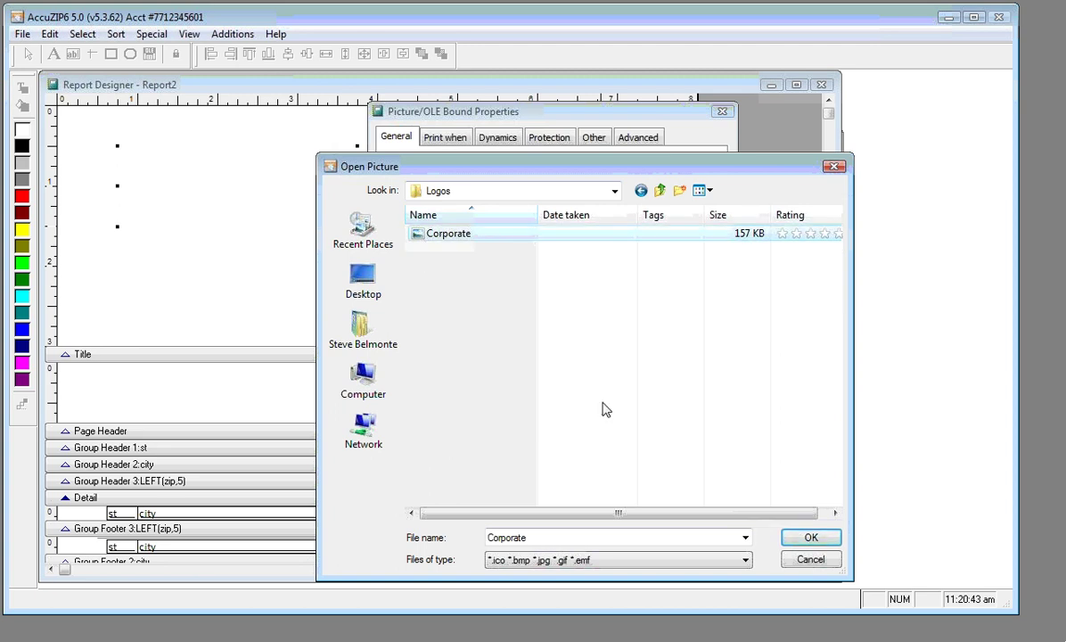
{"action": "left_click", "coordinate": [802, 543]}
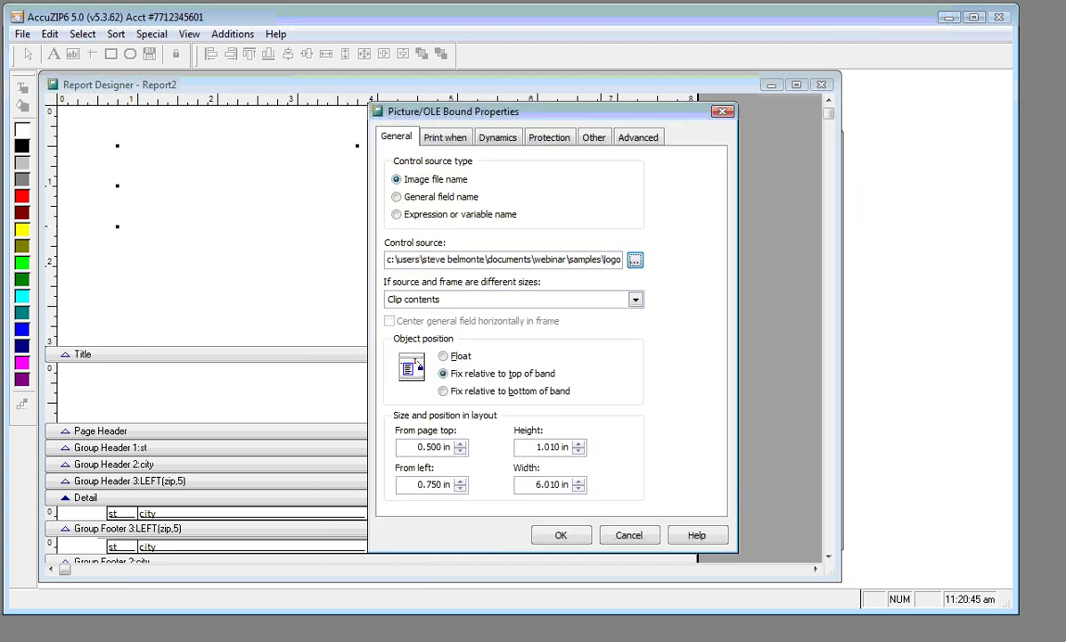
Set the picture to 'Scale contents, retain shape' and apply the settings
{"action": "left_click", "coordinate": [488, 300]}
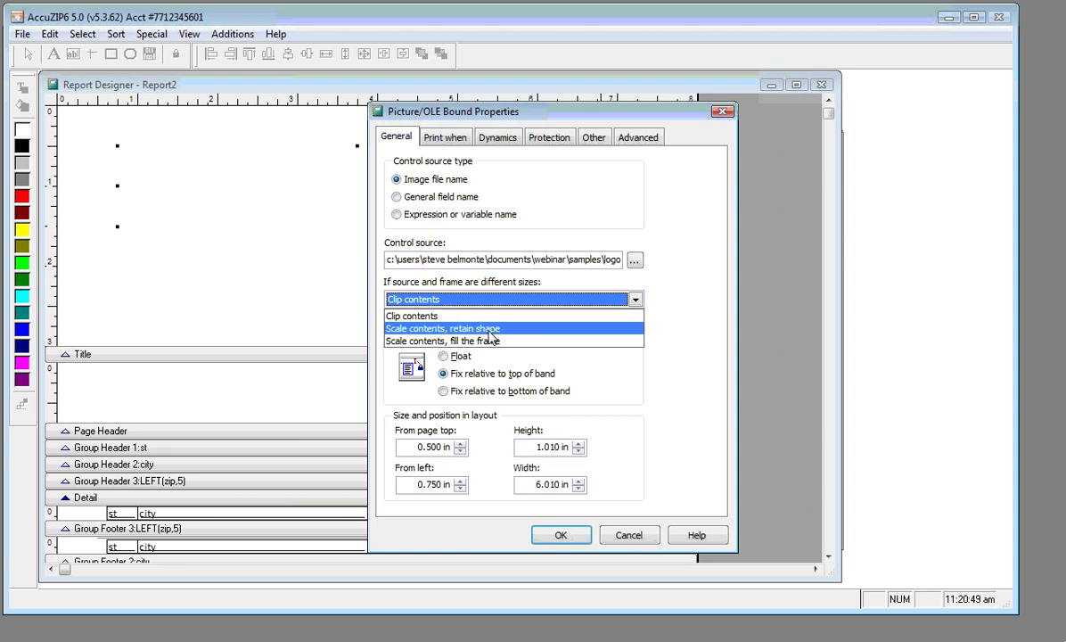
{"action": "left_click", "coordinate": [488, 330]}
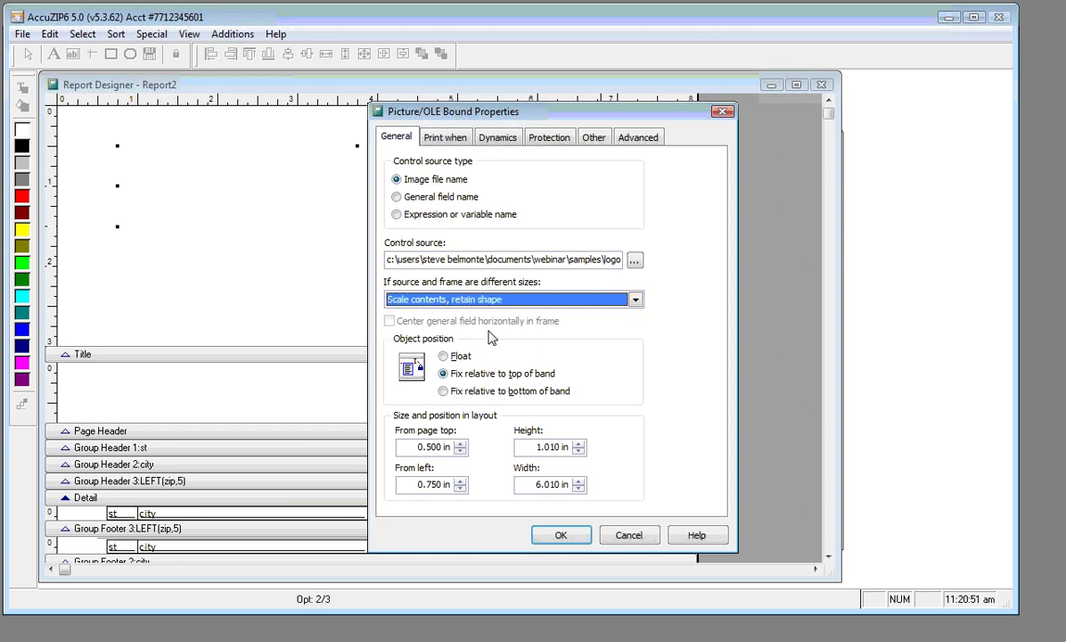
{"action": "left_click", "coordinate": [555, 535]}
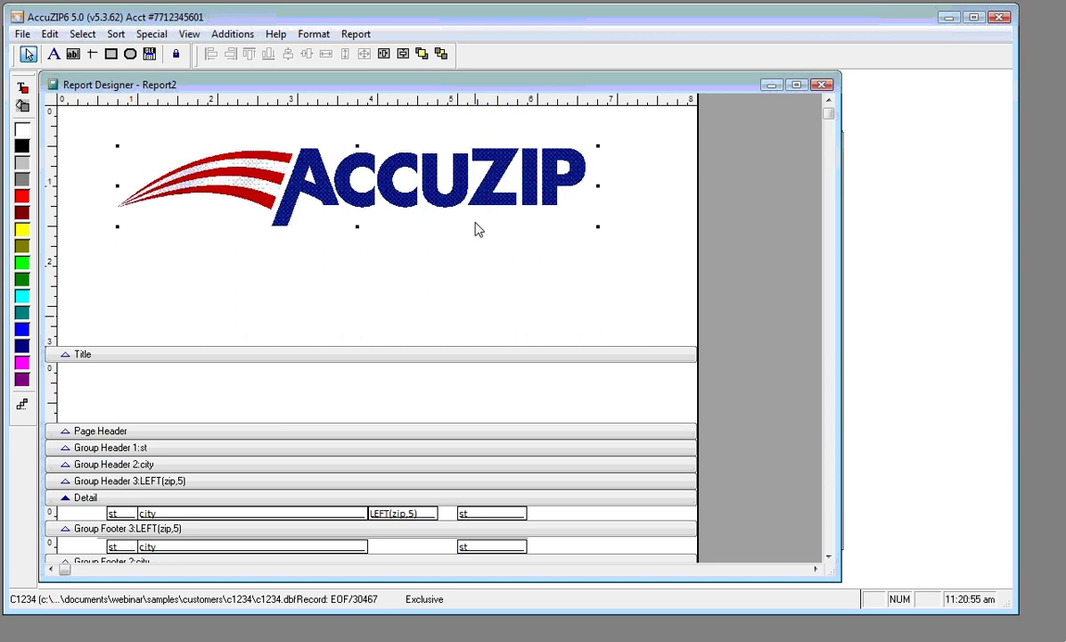
Shrink the AccuZIP logo and centre it horizontally on the page
{"action": "left_click_drag", "start_coordinate": [598, 227], "coordinate": [340, 190]}
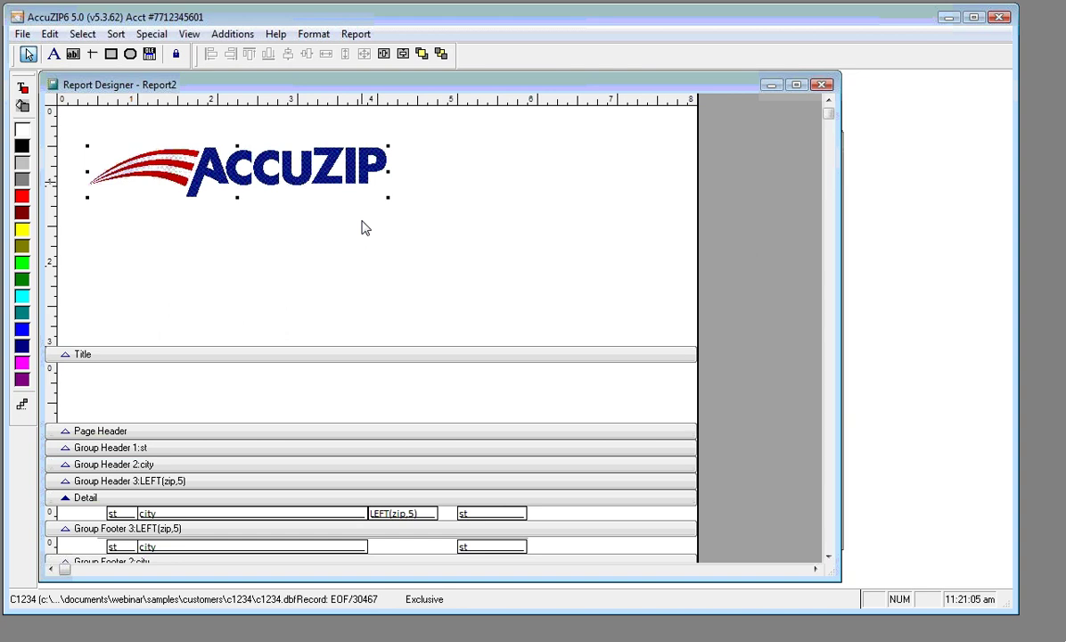
{"action": "left_click", "coordinate": [382, 56]}
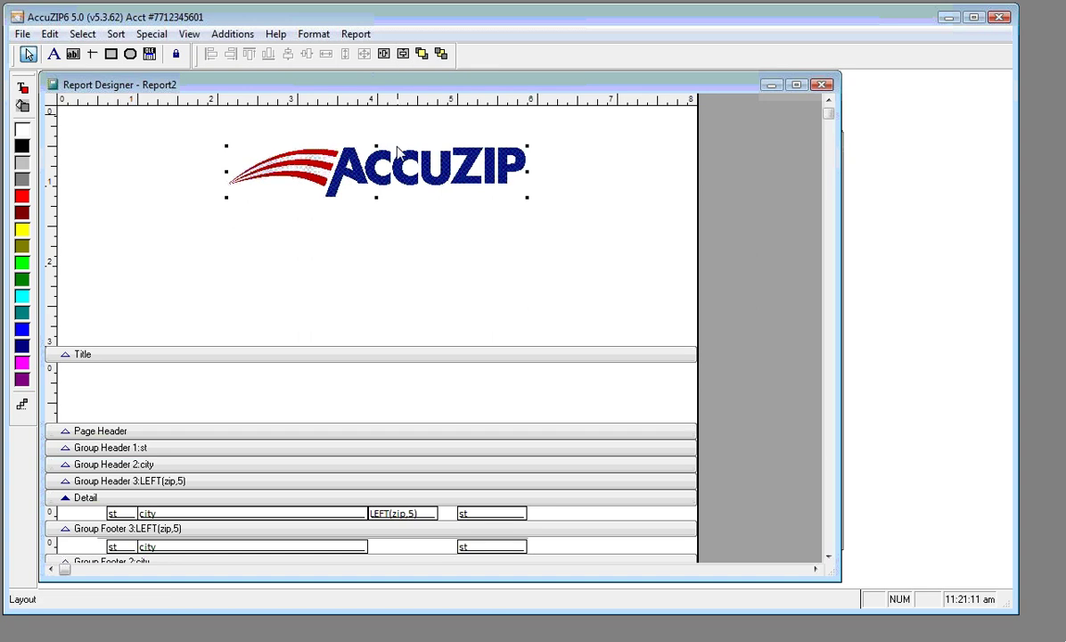
{"action": "left_click", "coordinate": [386, 260]}
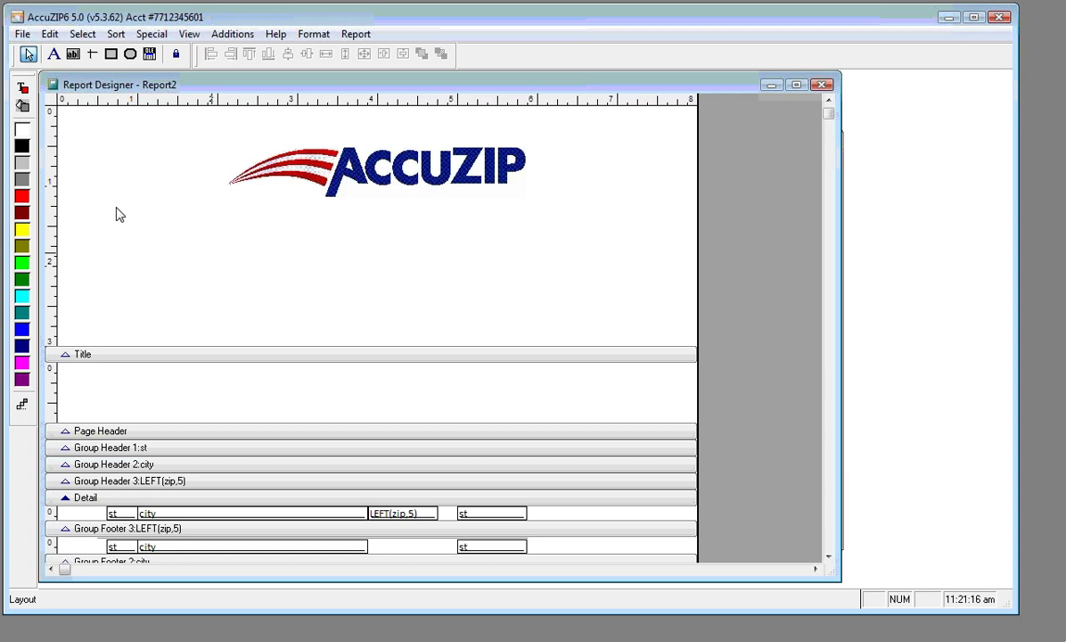
With Button Lock on, add a label under the logo holding the company's street address
{"action": "left_click", "coordinate": [53, 55]}
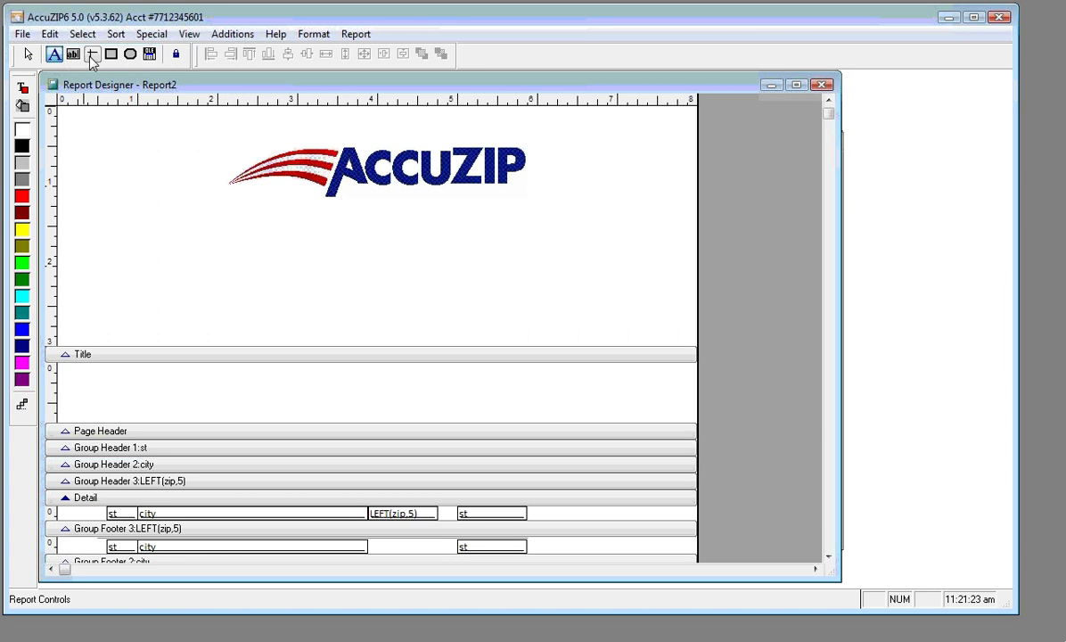
{"action": "left_click", "coordinate": [176, 57]}
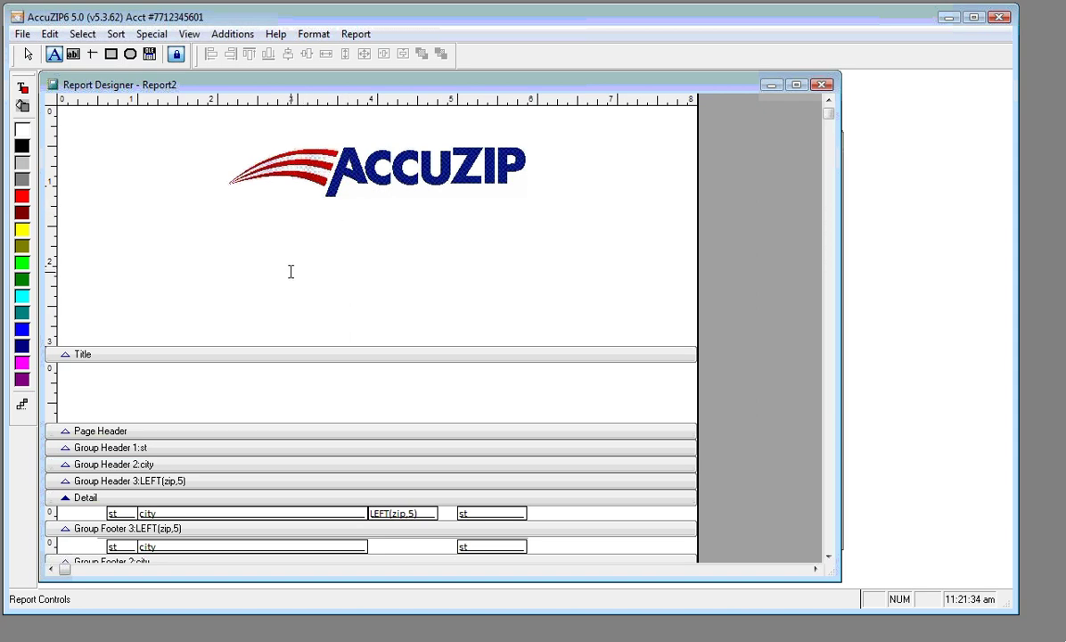
{"action": "type", "text": "3"}
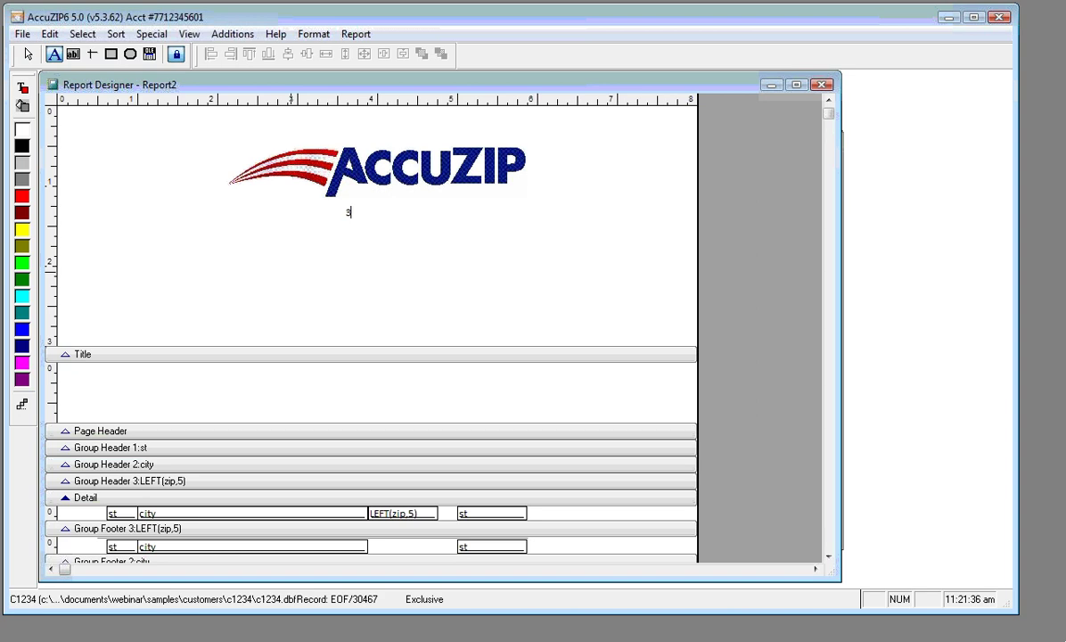
{"action": "type", "text": "216 El Camino Real, Atascadero C"}
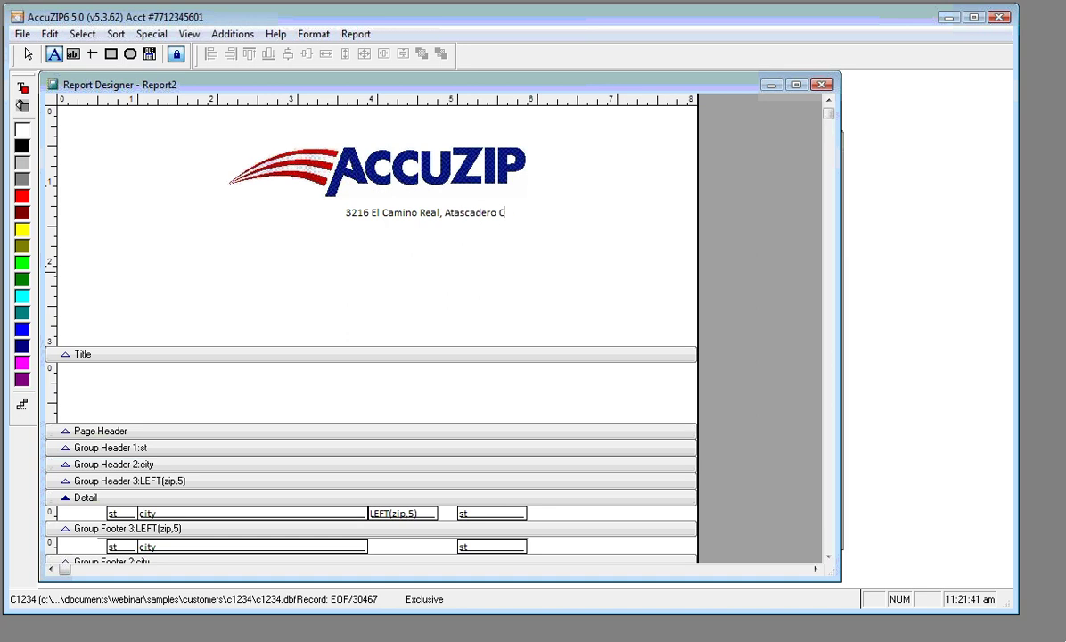
{"action": "type", "text": "A 93422-2500"}
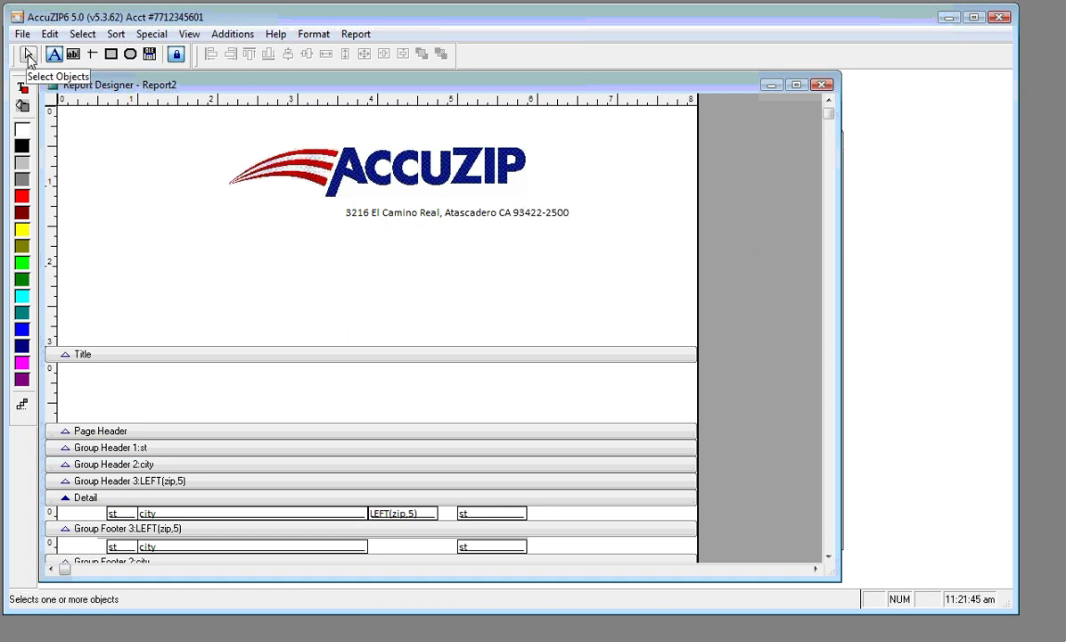
{"action": "left_click", "coordinate": [259, 237]}
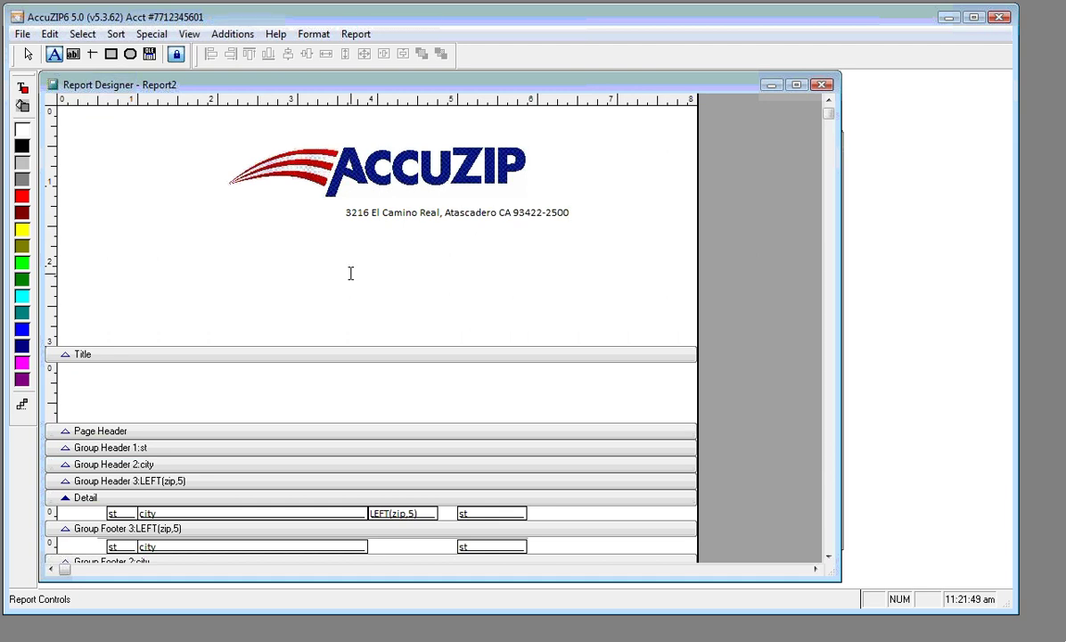
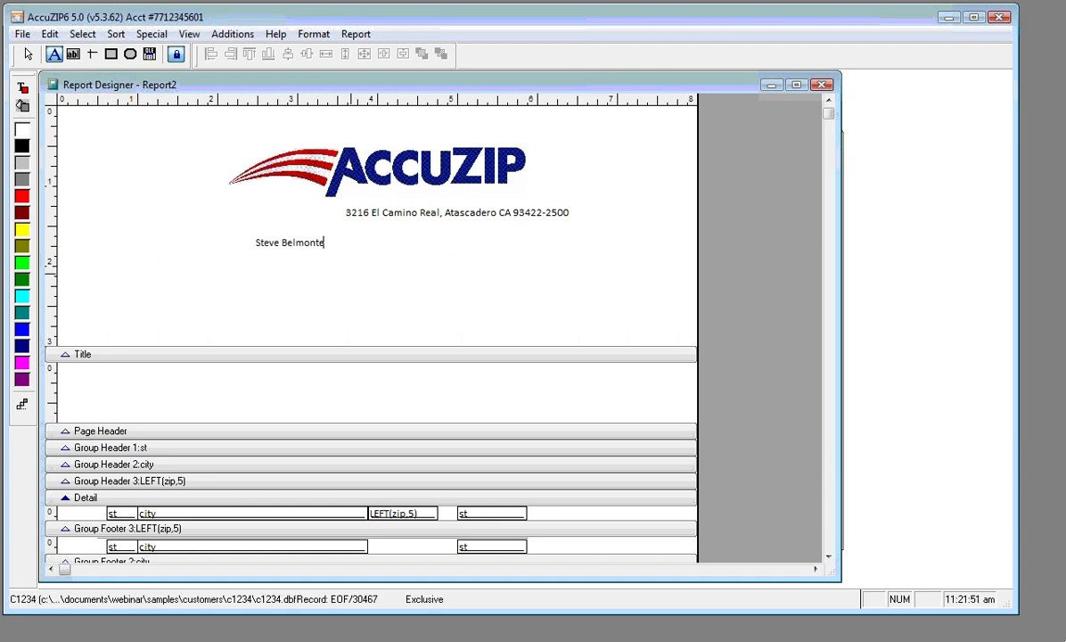
{"action": "key", "text": "Return"}
{"action": "type", "text": "President"}
{"action": "key", "text": "Return"}
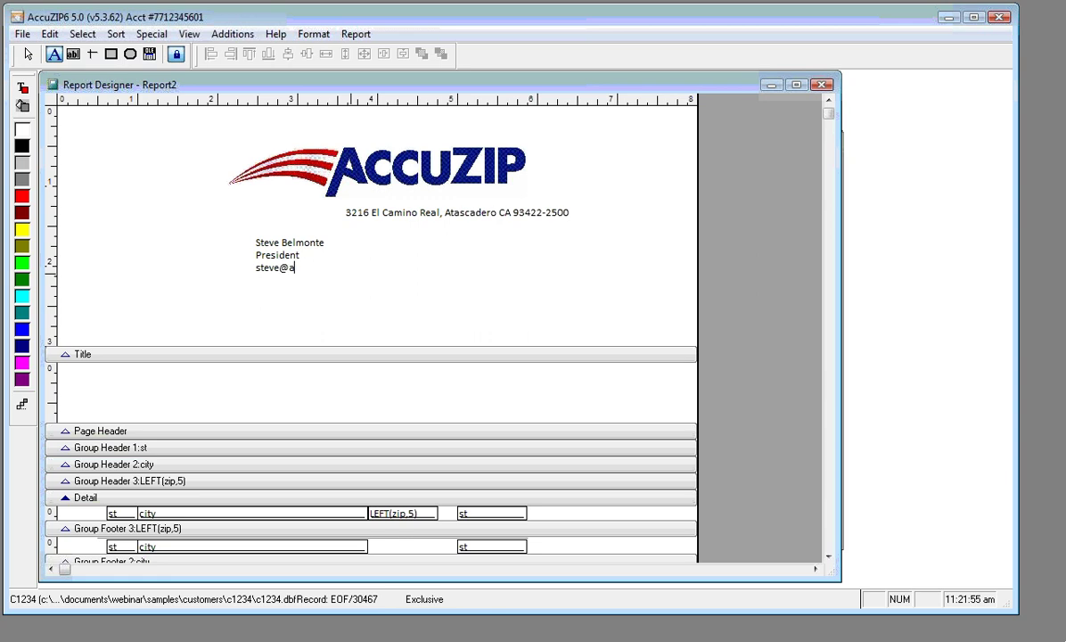
{"action": "key", "text": "Return"}
{"action": "type", "text": "805"}
{"action": "key", "text": "BackSpace"}
{"action": "key", "text": "BackSpace"}
{"action": "key", "text": "BackSpace"}
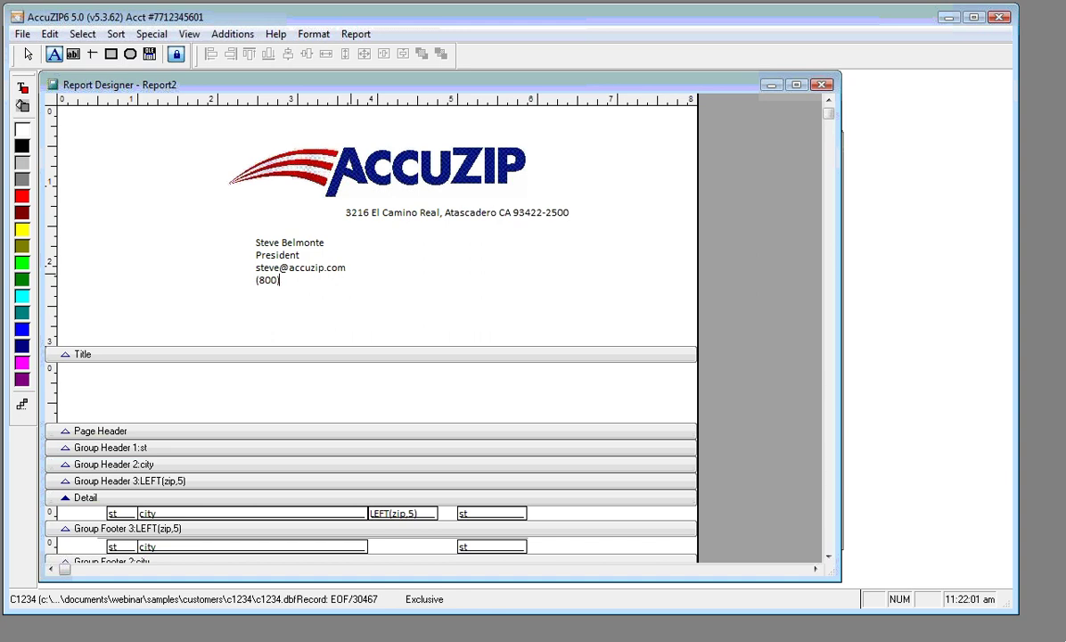
{"action": "key", "text": "Return"}
{"action": "type", "text": "www.ac"}
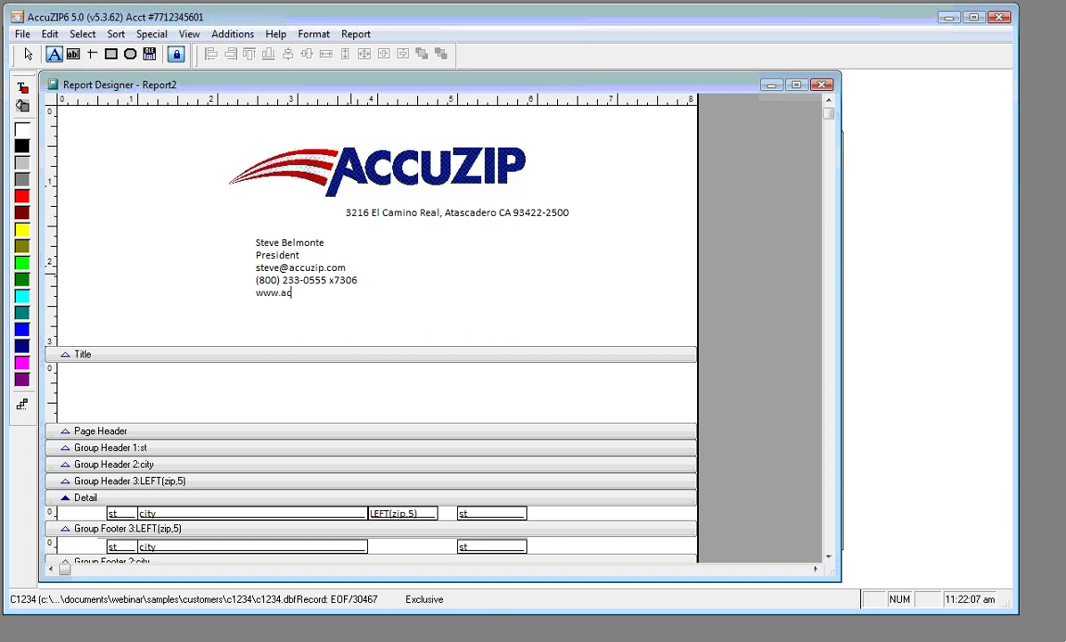
{"action": "type", "text": "cuzip.com"}
{"action": "left_click", "coordinate": [29, 57]}
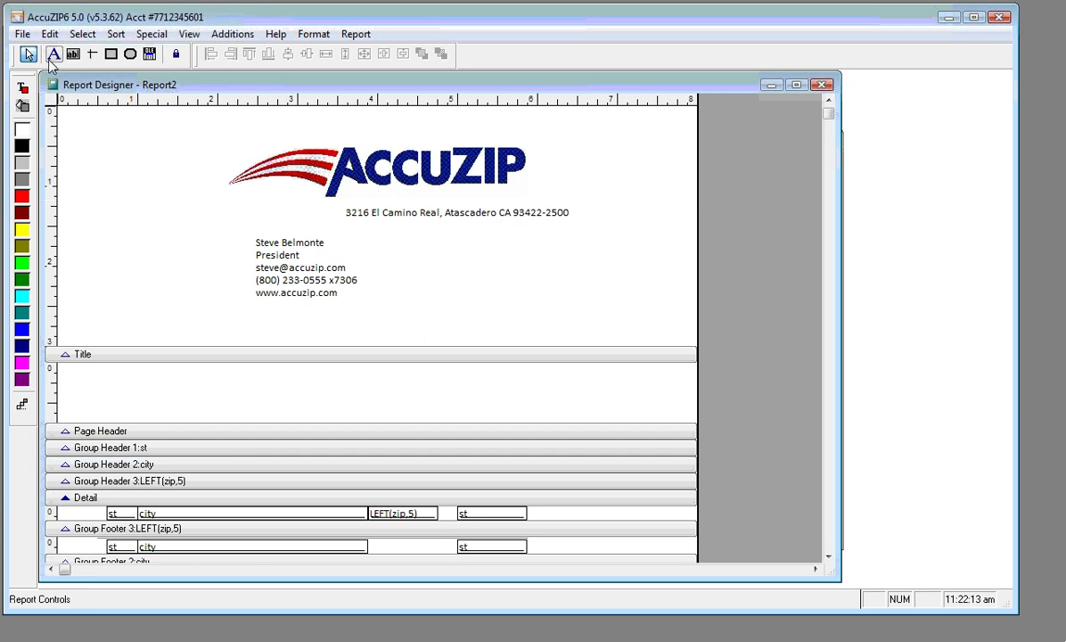
{"action": "left_click", "coordinate": [54, 54]}
{"action": "left_click_drag", "start_coordinate": [254, 295], "coordinate": [337, 295]}
{"action": "key", "text": "ctrl+c"}
{"action": "key", "text": "Delete"}
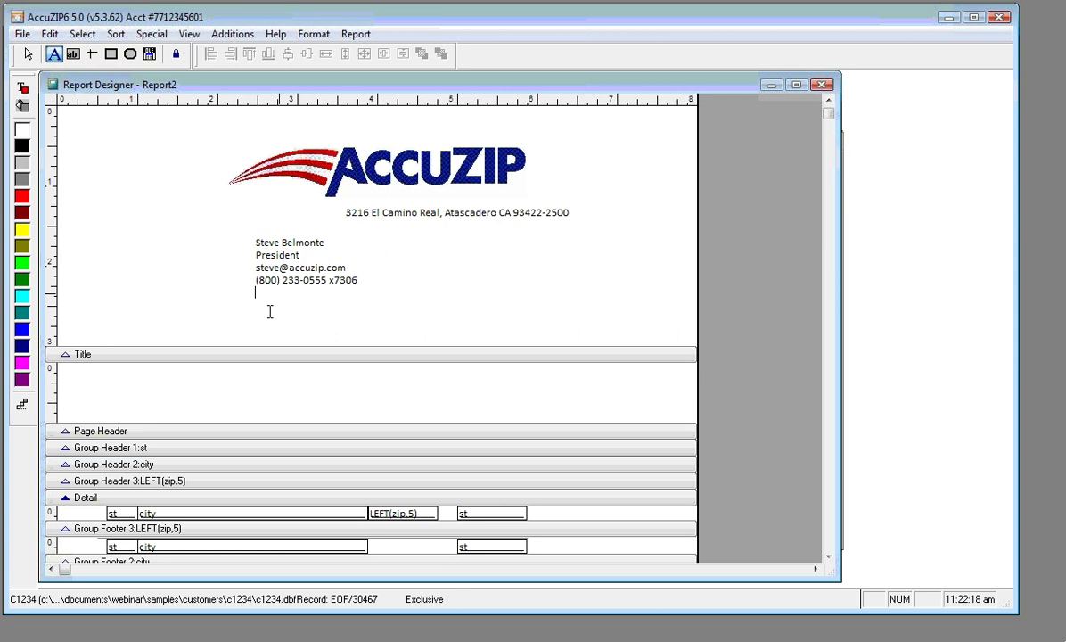
{"action": "key", "text": "Escape"}
{"action": "left_click", "coordinate": [54, 54]}
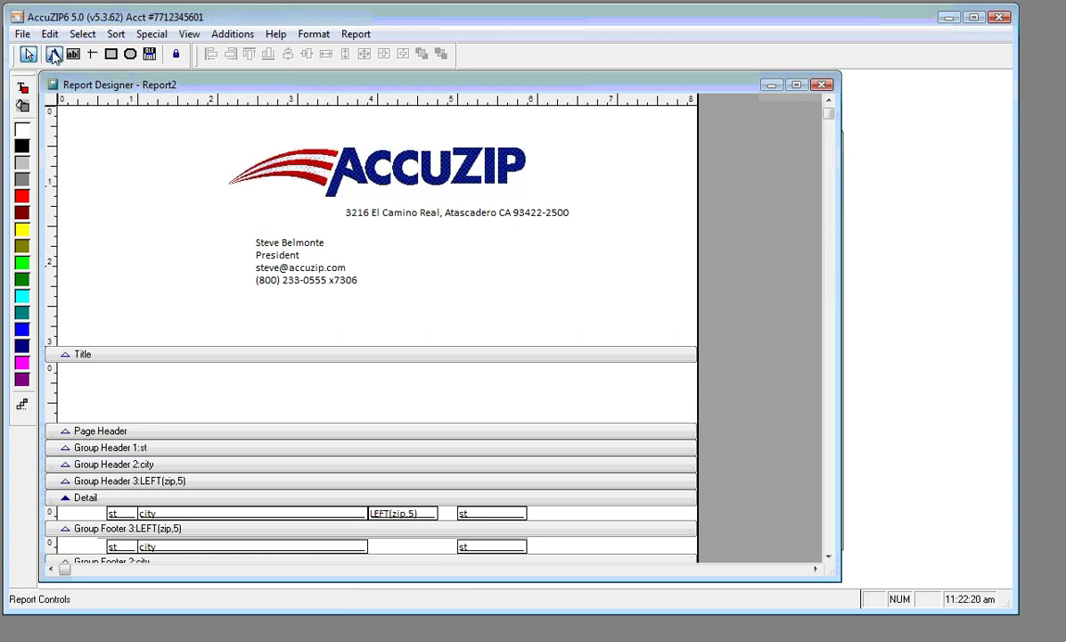
{"action": "left_click", "coordinate": [256, 311]}
{"action": "key", "text": "ctrl+v"}
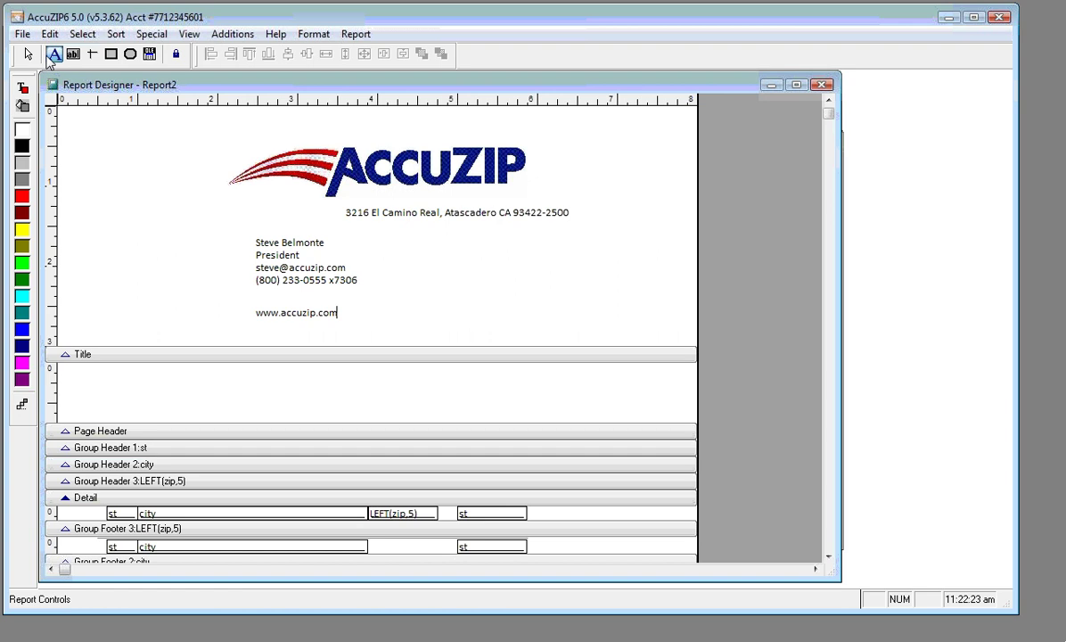
{"action": "left_click", "coordinate": [28, 55]}
{"action": "left_click", "coordinate": [260, 317]}
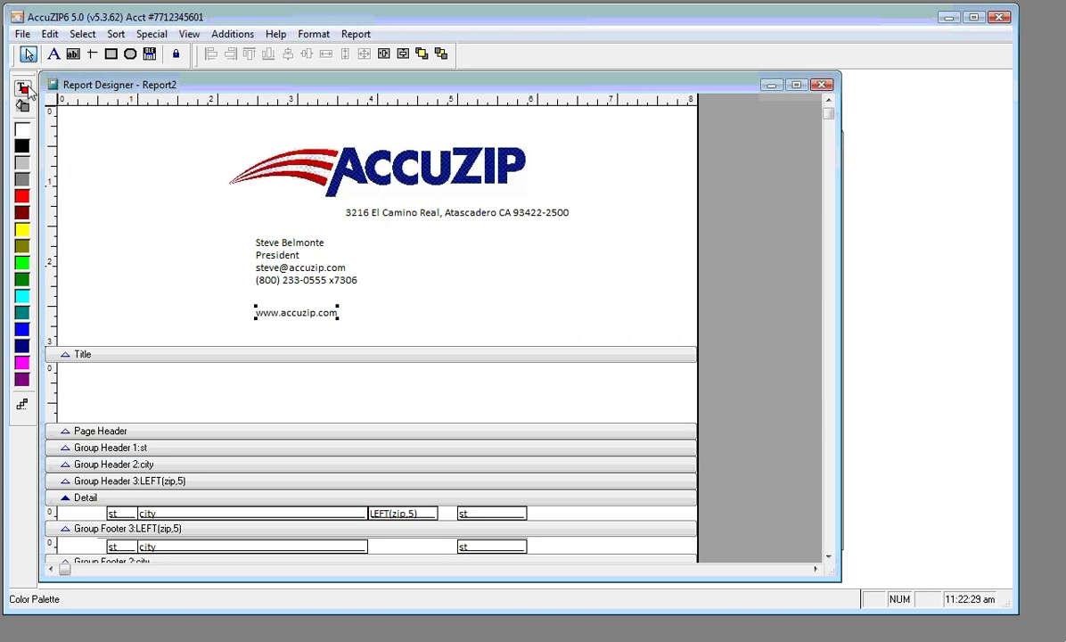
{"action": "left_click", "coordinate": [22, 88]}
{"action": "left_click", "coordinate": [20, 331]}
{"action": "left_click", "coordinate": [314, 34]}
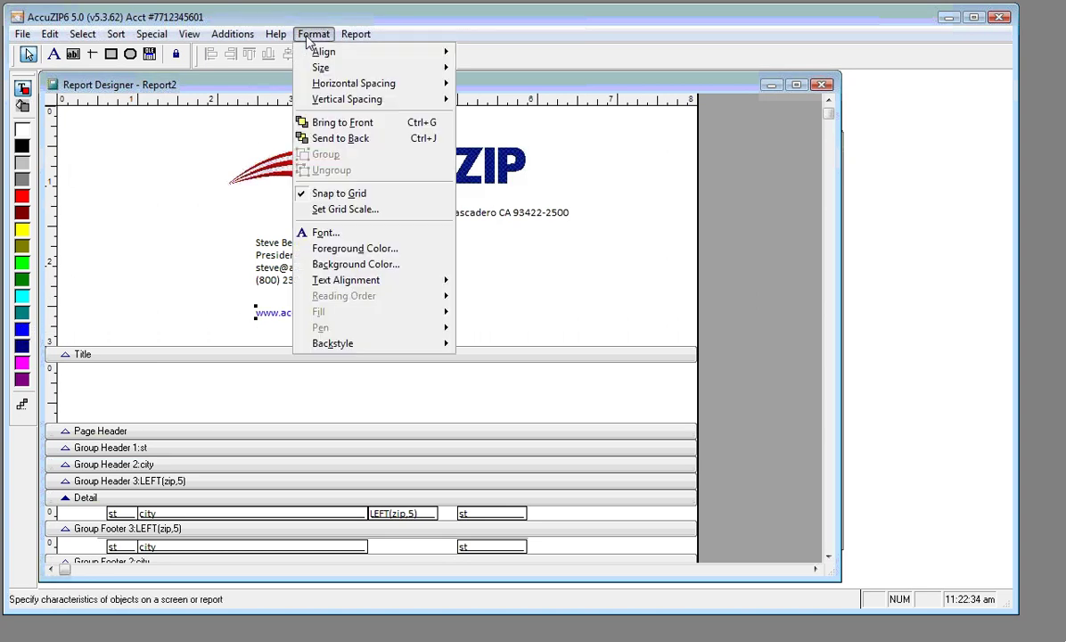
{"action": "left_click", "coordinate": [339, 236]}
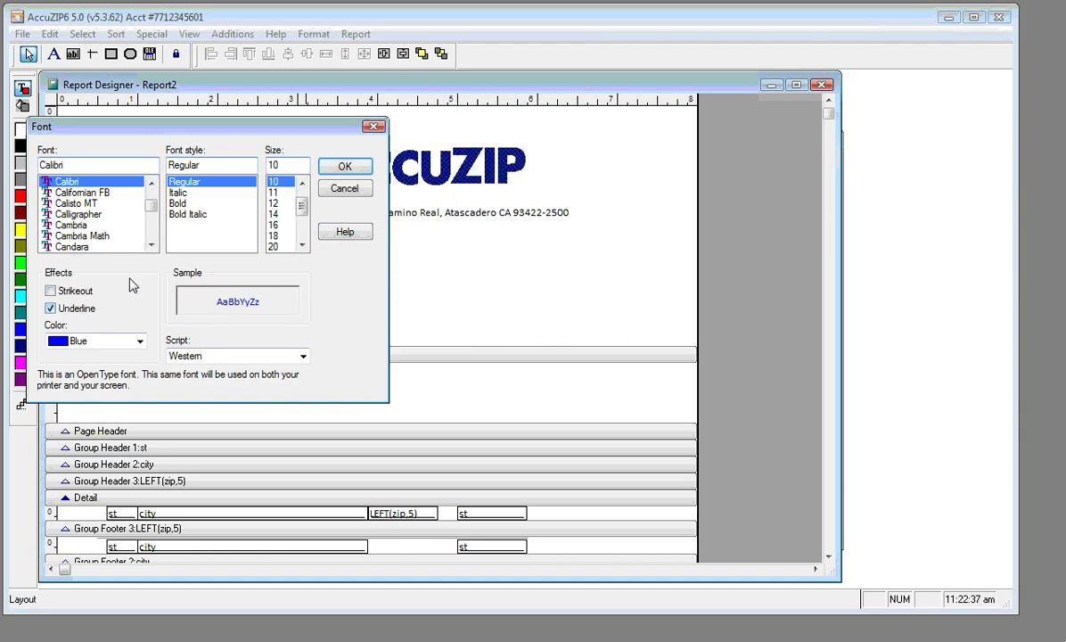
{"action": "left_click", "coordinate": [344, 167]}
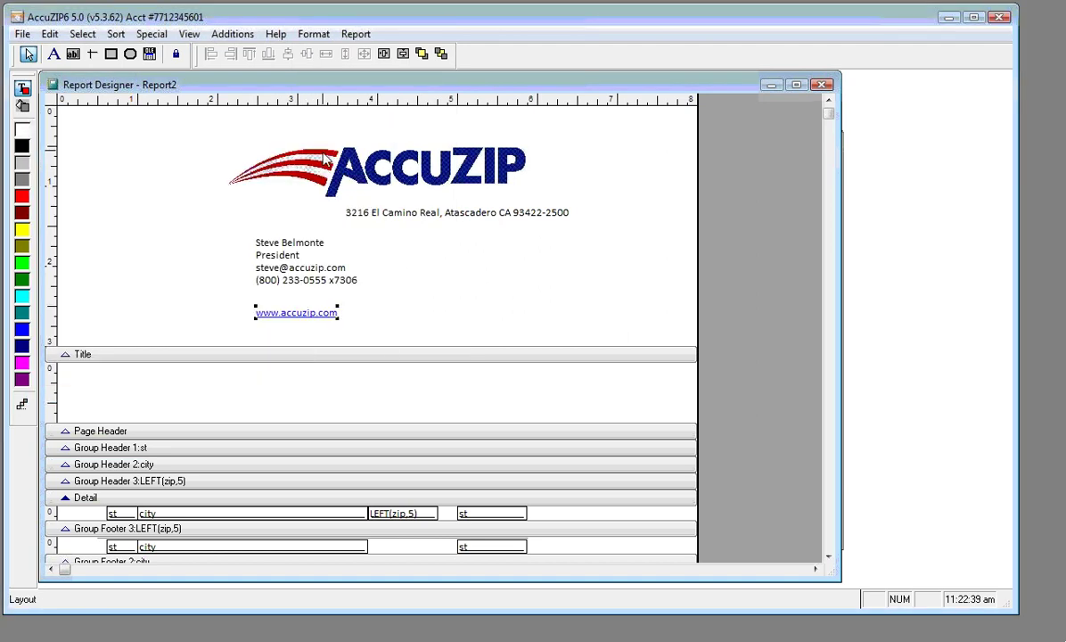
Move the website label up under the phone line and toggle grid snapping off
{"action": "left_click_drag", "start_coordinate": [273, 319], "coordinate": [335, 193]}
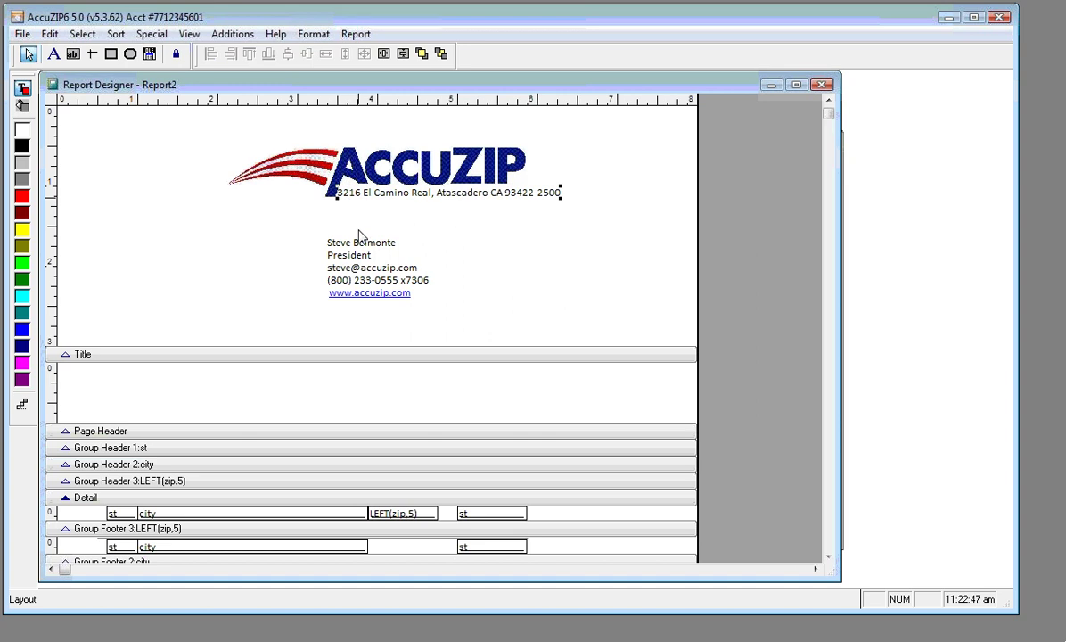
{"action": "key", "text": "Right"}
{"action": "key", "text": "Right"}
{"action": "key", "text": "Right"}
{"action": "key", "text": "Right"}
{"action": "key", "text": "Right"}
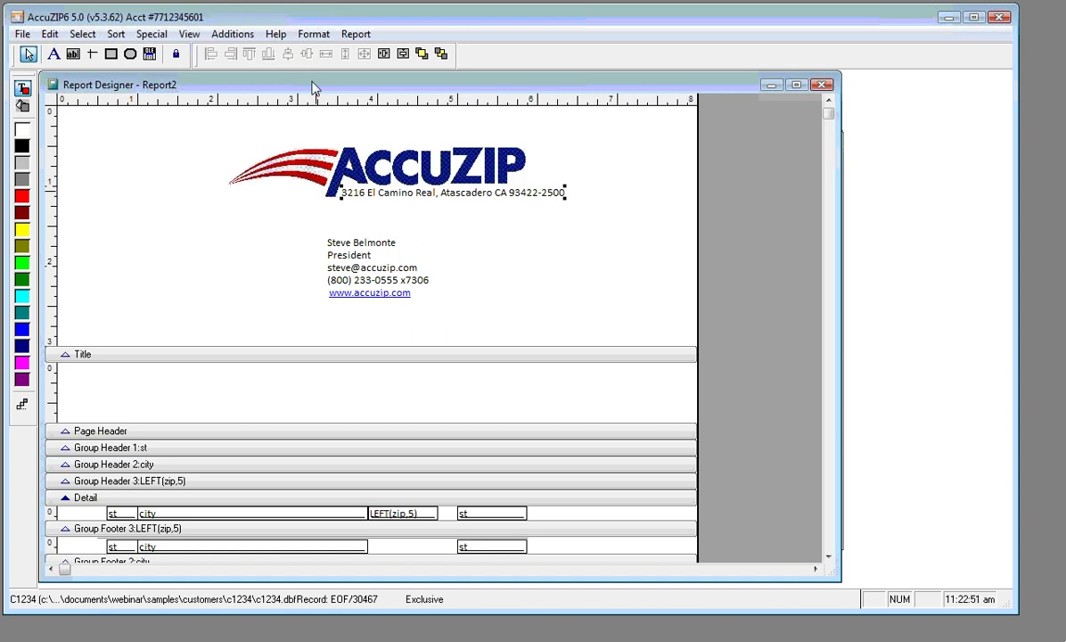
{"action": "left_click", "coordinate": [314, 34]}
{"action": "left_click", "coordinate": [339, 192]}
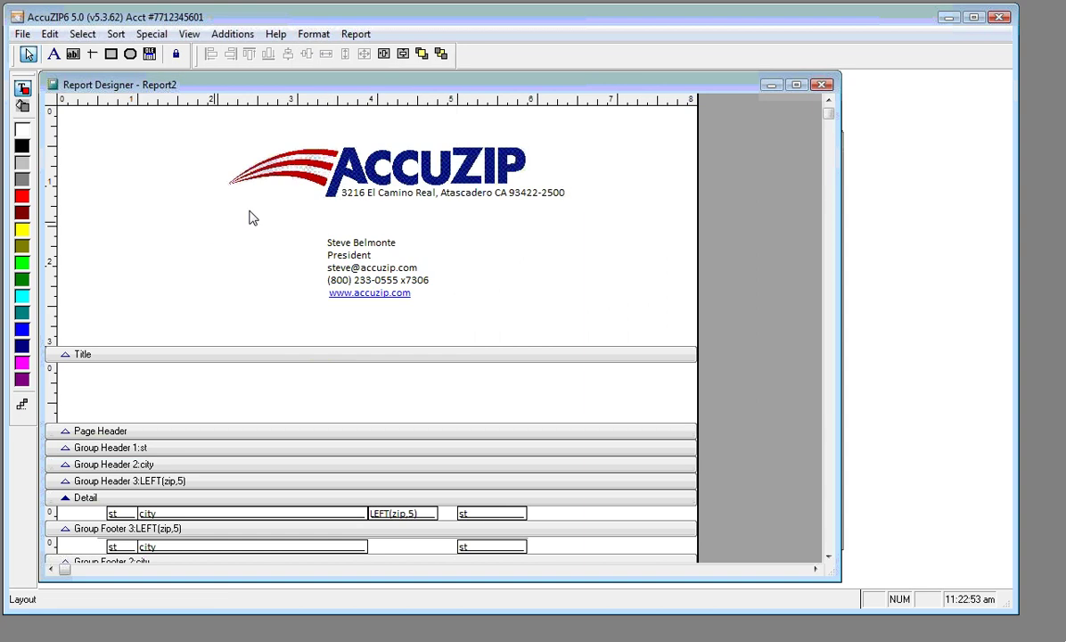
Widen the AccuZIP logo and nudge the address line beneath it, then select both
{"action": "left_click", "coordinate": [382, 156]}
{"action": "left_click_drag", "start_coordinate": [528, 197], "coordinate": [579, 207]}
{"action": "left_click_drag", "start_coordinate": [500, 197], "coordinate": [517, 207]}
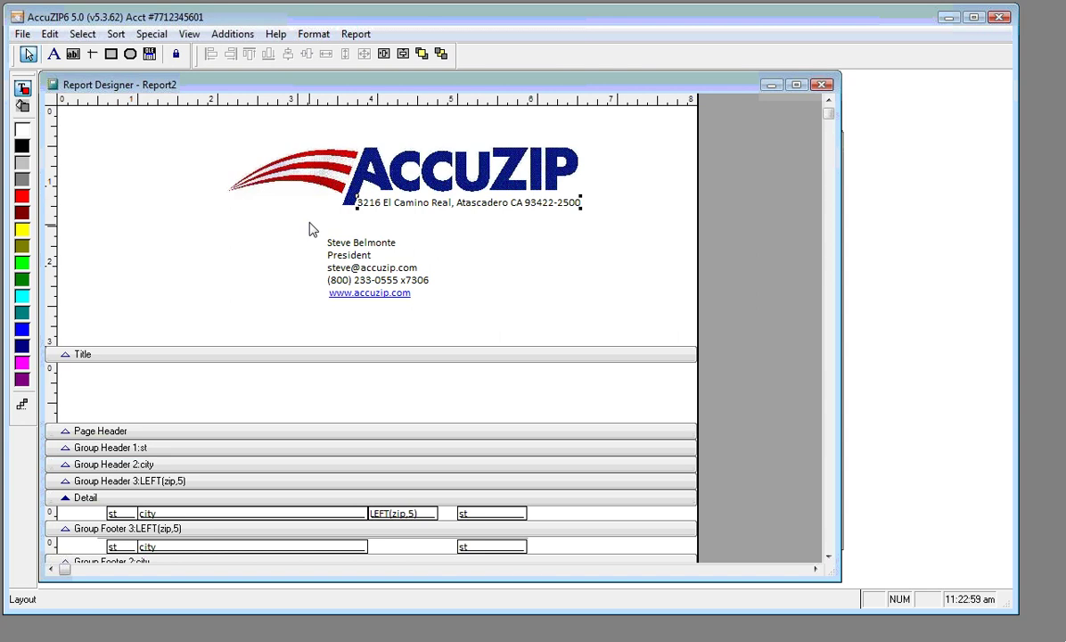
{"action": "key", "text": "Up"}
{"action": "key", "text": "Right"}
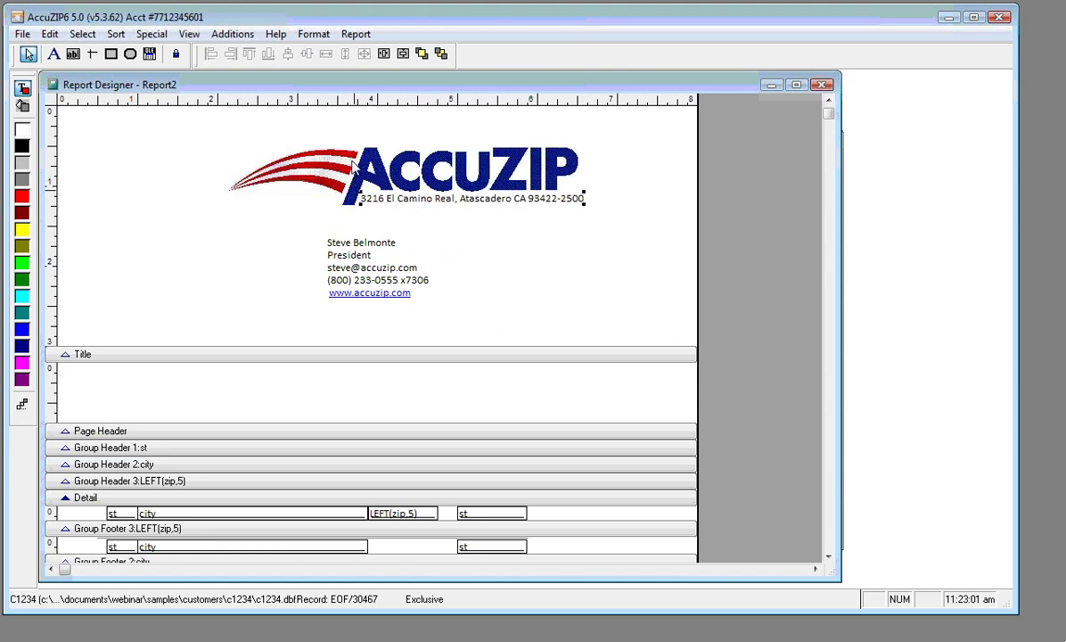
{"action": "left_click_drag", "start_coordinate": [257, 125], "coordinate": [614, 225]}
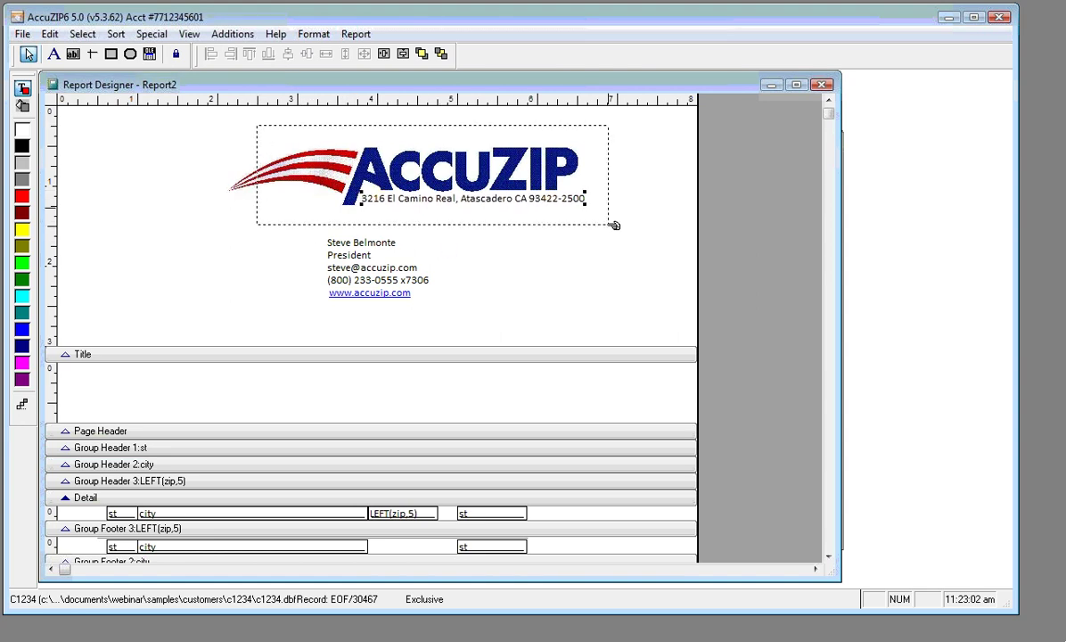
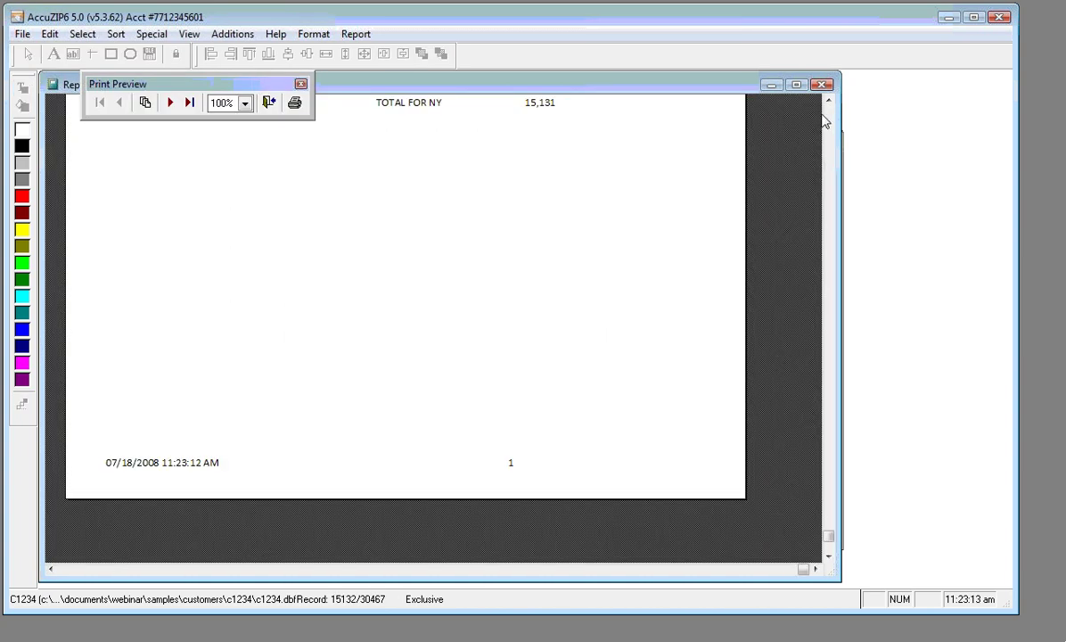
Close the count report's print preview and return to the Report2 layout
{"action": "scroll", "coordinate": [769, 105], "scroll_direction": "up", "scroll_amount": 10}
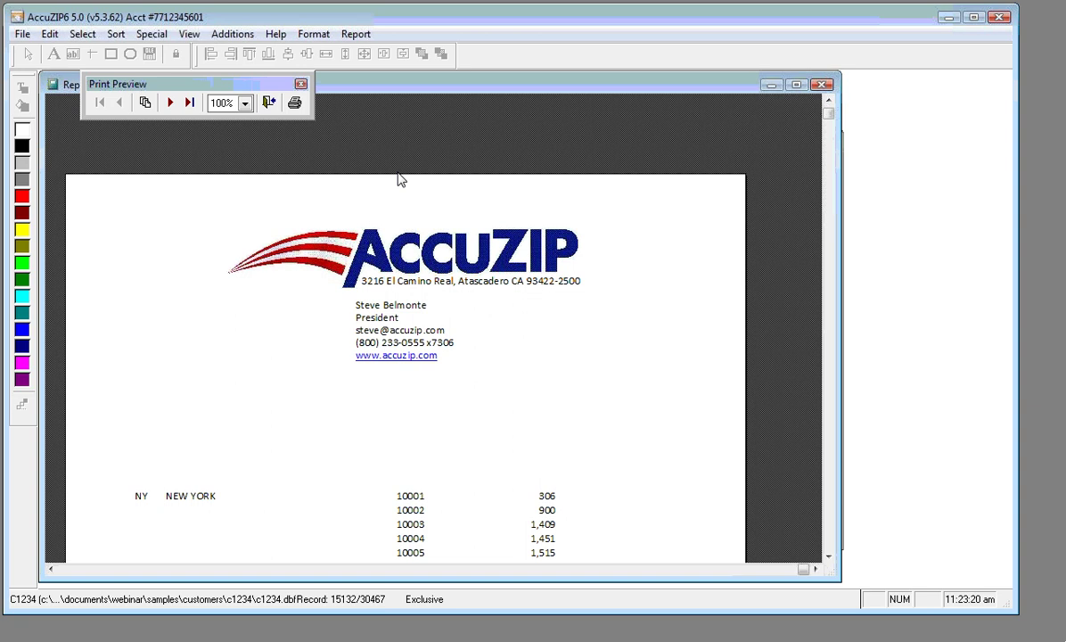
{"action": "left_click", "coordinate": [266, 101]}
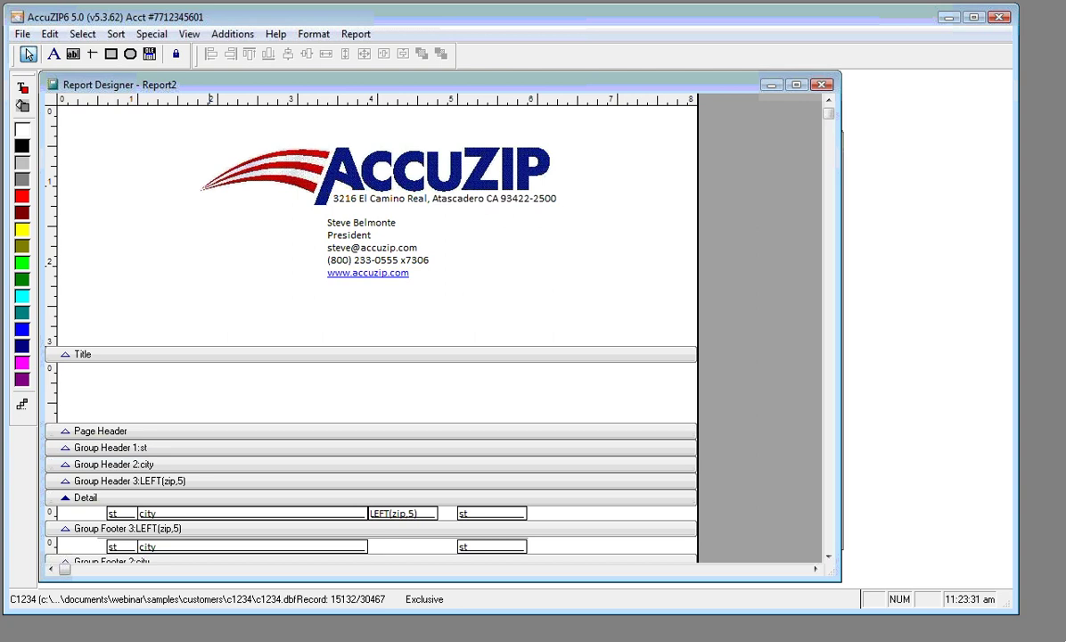
In Windows Explorer, open the Samples > Customers > C1234 folder
{"action": "key", "text": "alt+Tab"}
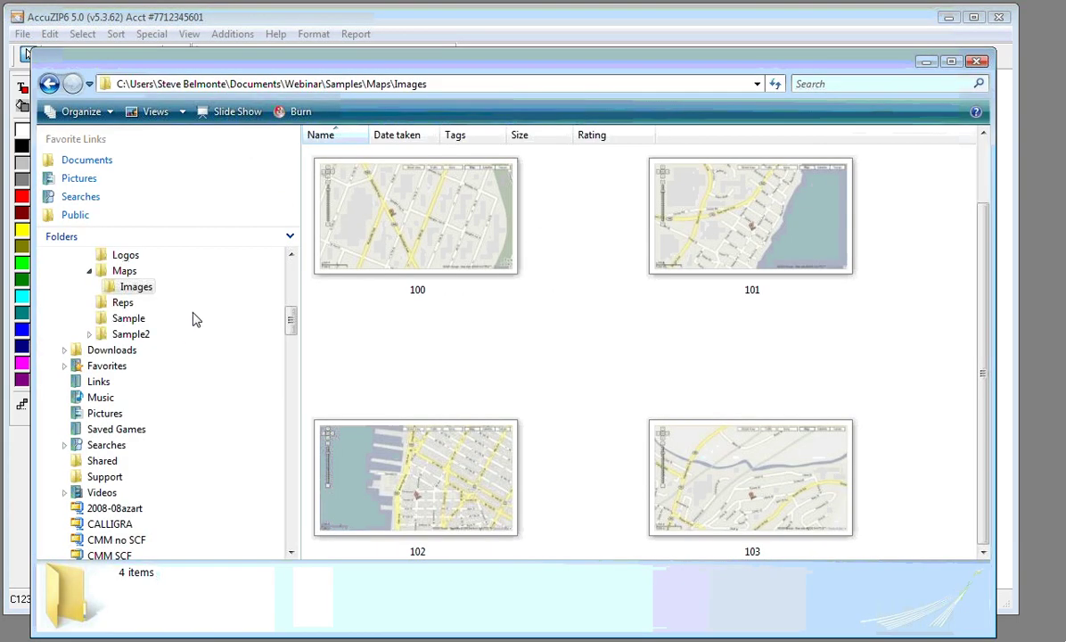
{"action": "scroll", "coordinate": [269, 248], "scroll_direction": "up", "scroll_amount": 1}
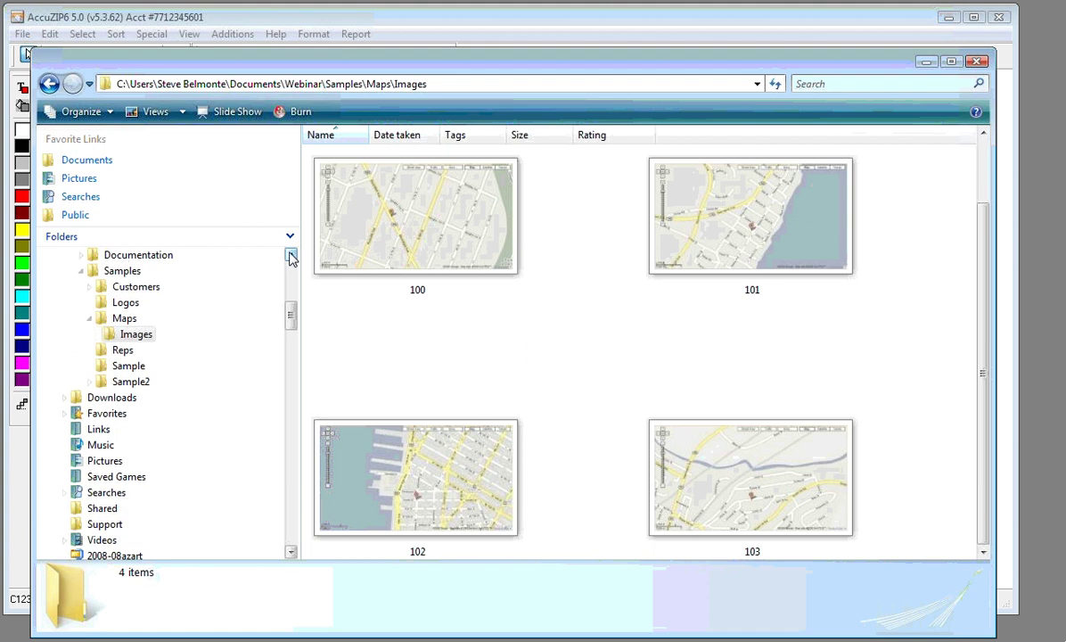
{"action": "left_click", "coordinate": [90, 382]}
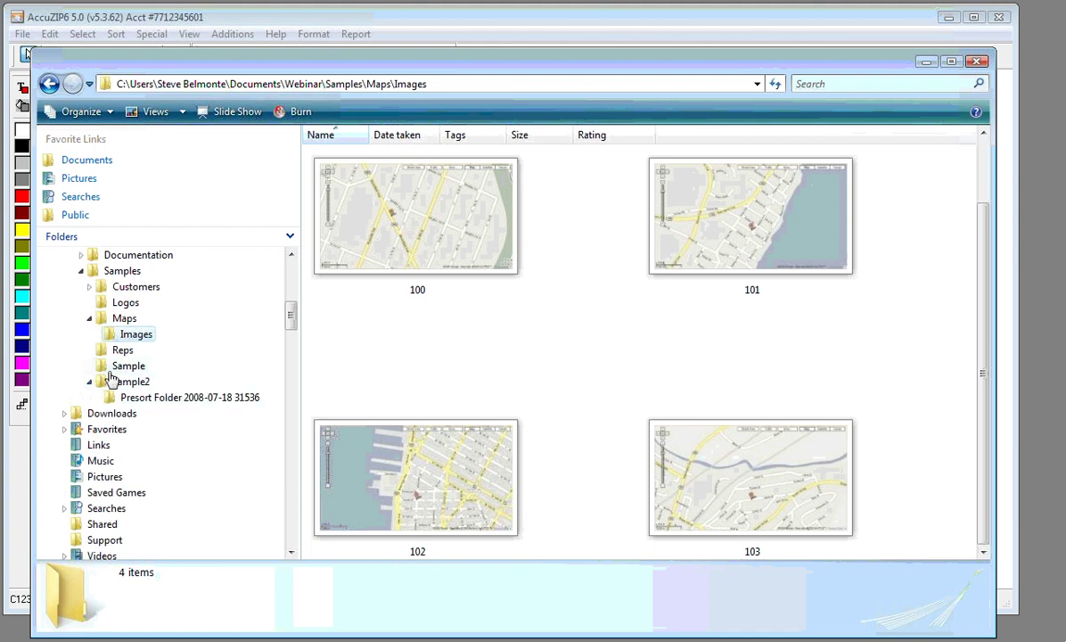
{"action": "left_click", "coordinate": [90, 382]}
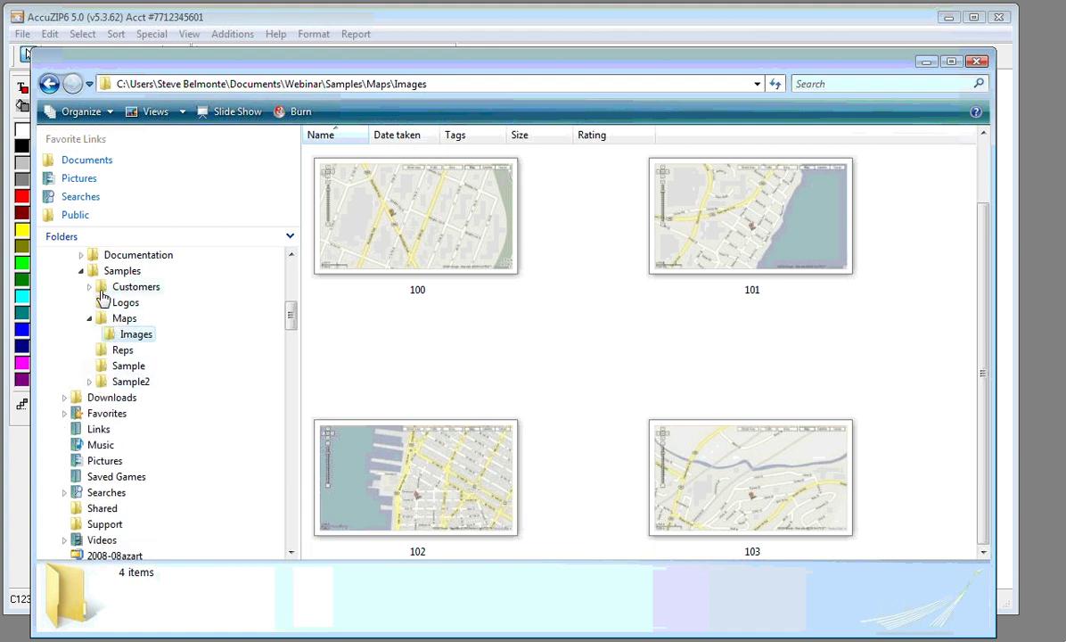
{"action": "left_click", "coordinate": [89, 286]}
{"action": "left_click", "coordinate": [133, 302]}
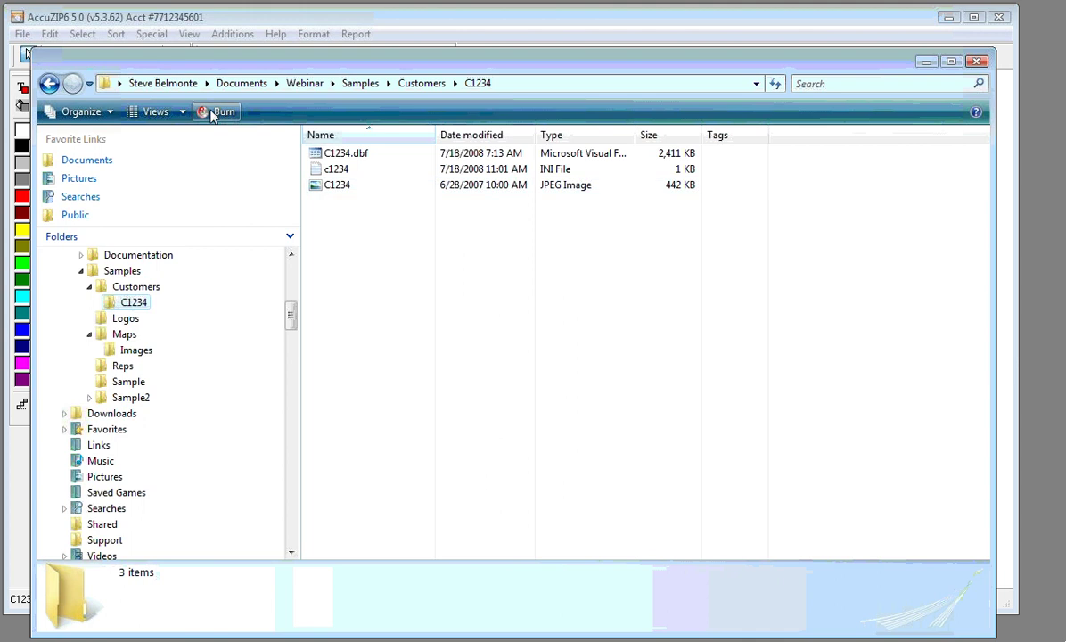
Inspect the C1234 burger-station picture in Extra Large, then Large Icons, and return to AccuZIP
{"action": "left_click", "coordinate": [159, 112]}
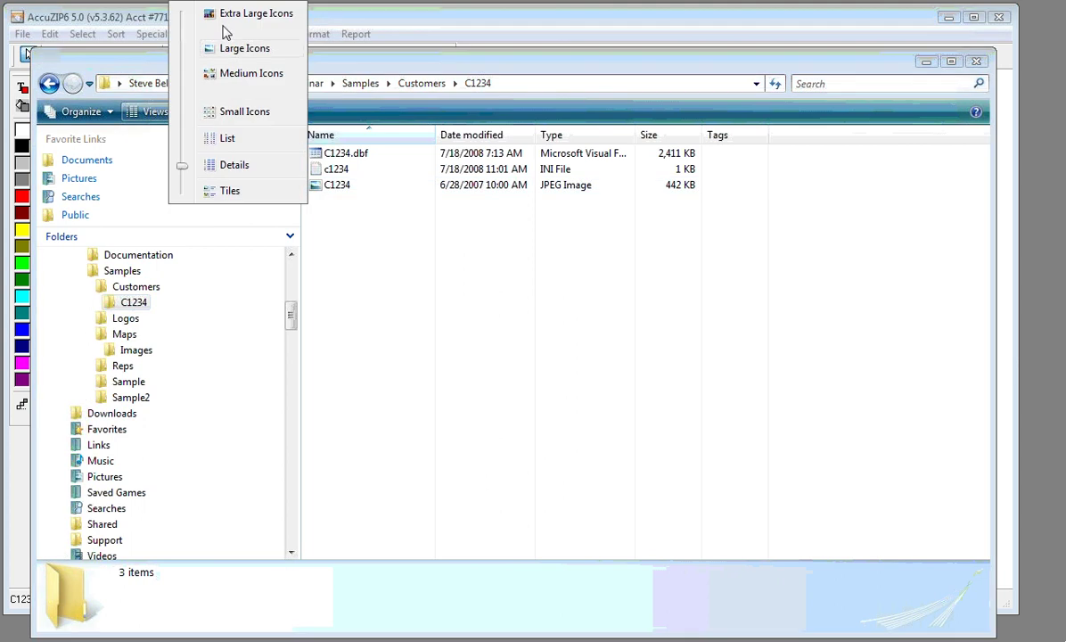
{"action": "left_click", "coordinate": [225, 25]}
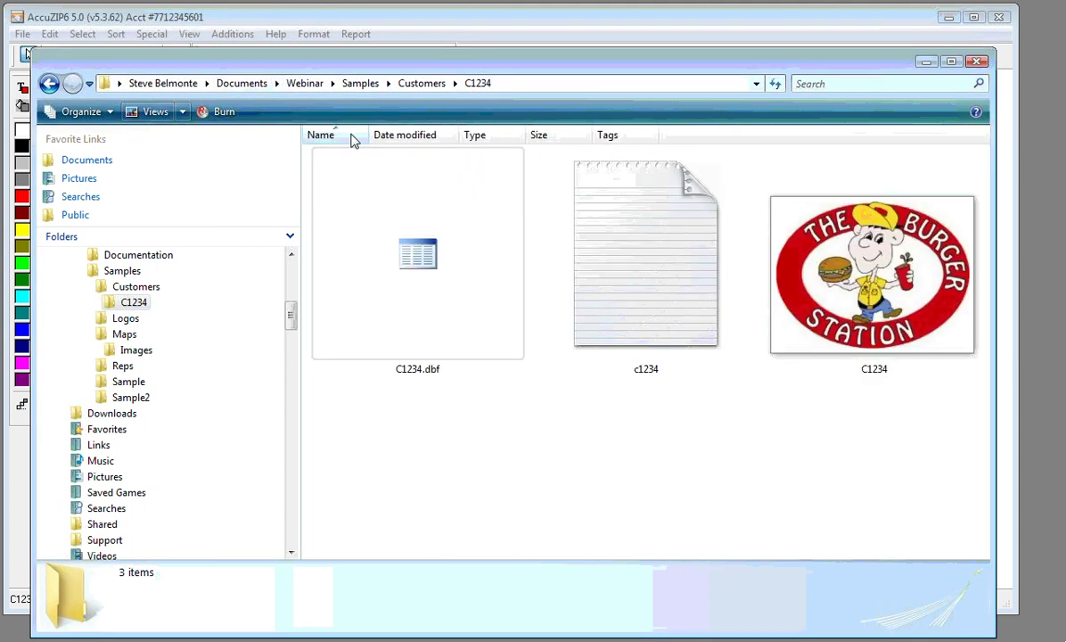
{"action": "left_click", "coordinate": [856, 357]}
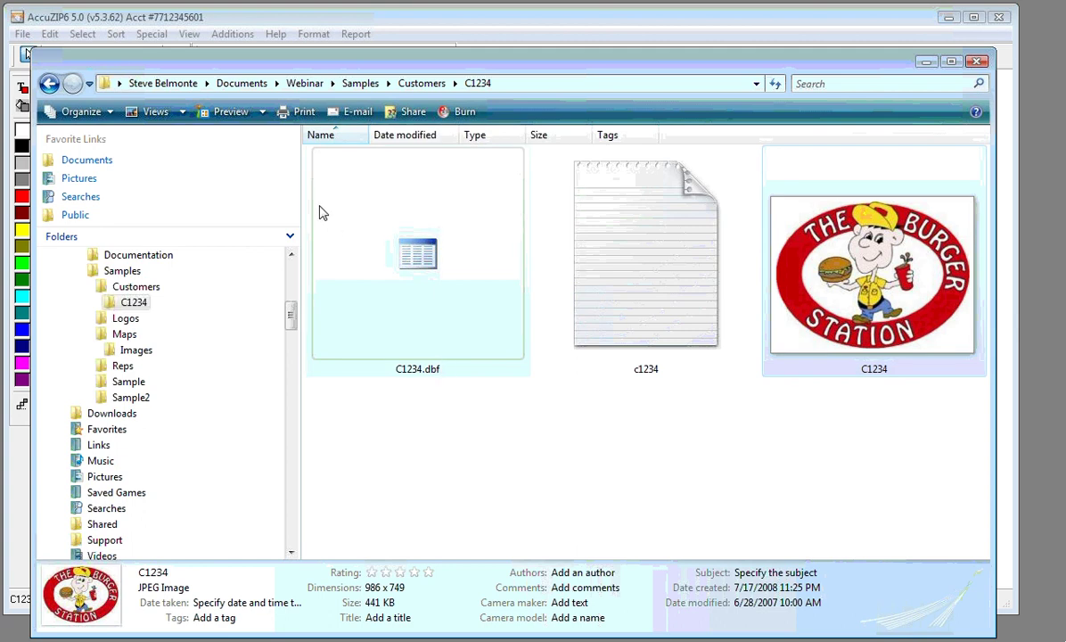
{"action": "left_click", "coordinate": [182, 111]}
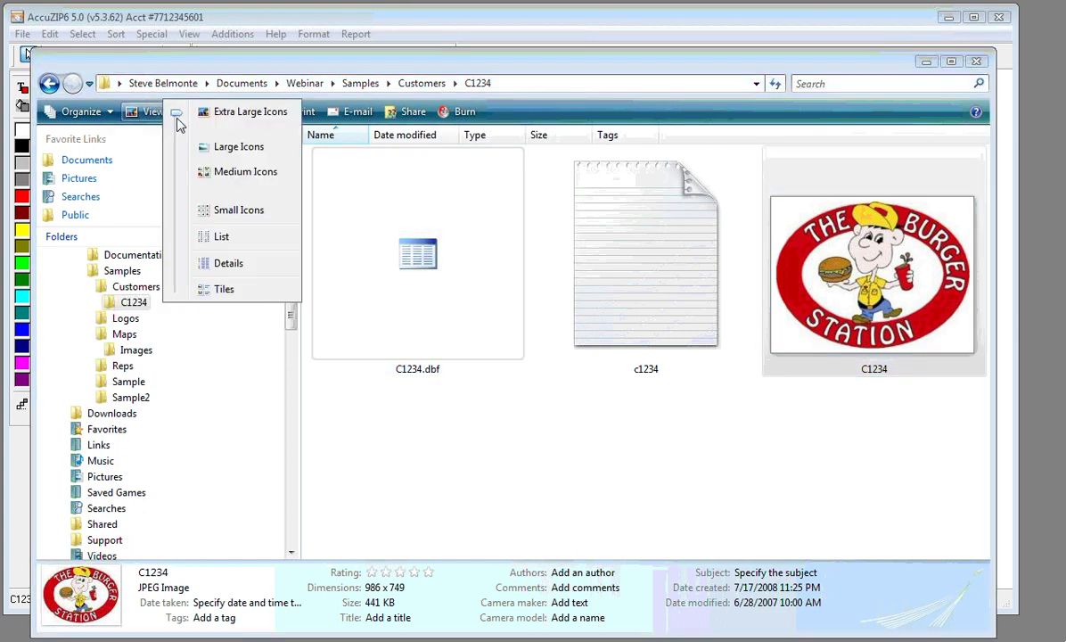
{"action": "left_click", "coordinate": [208, 150]}
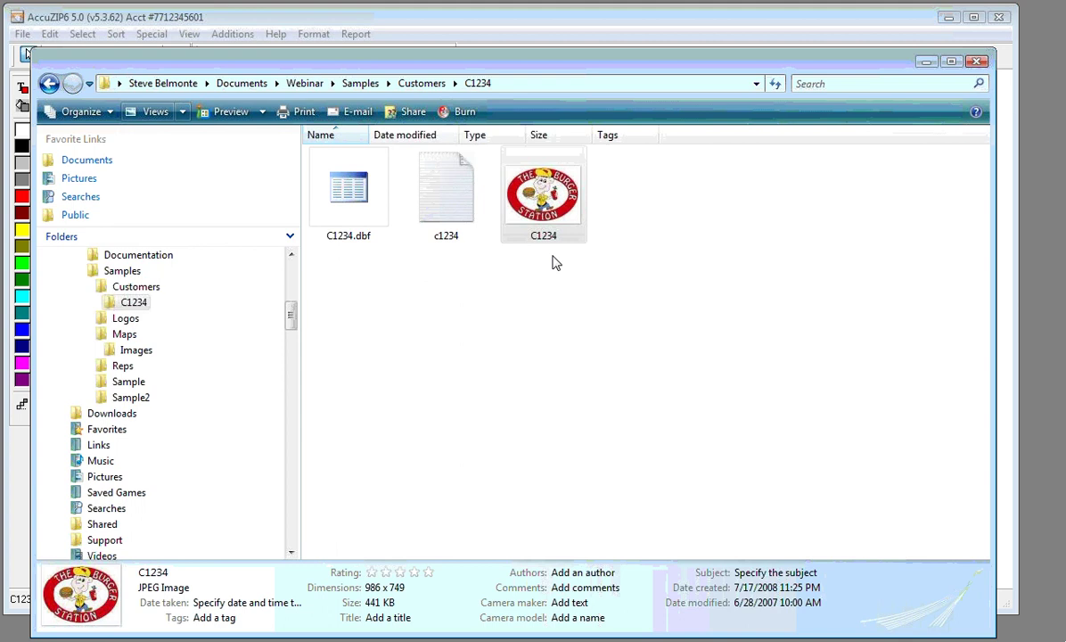
{"action": "left_click", "coordinate": [497, 305]}
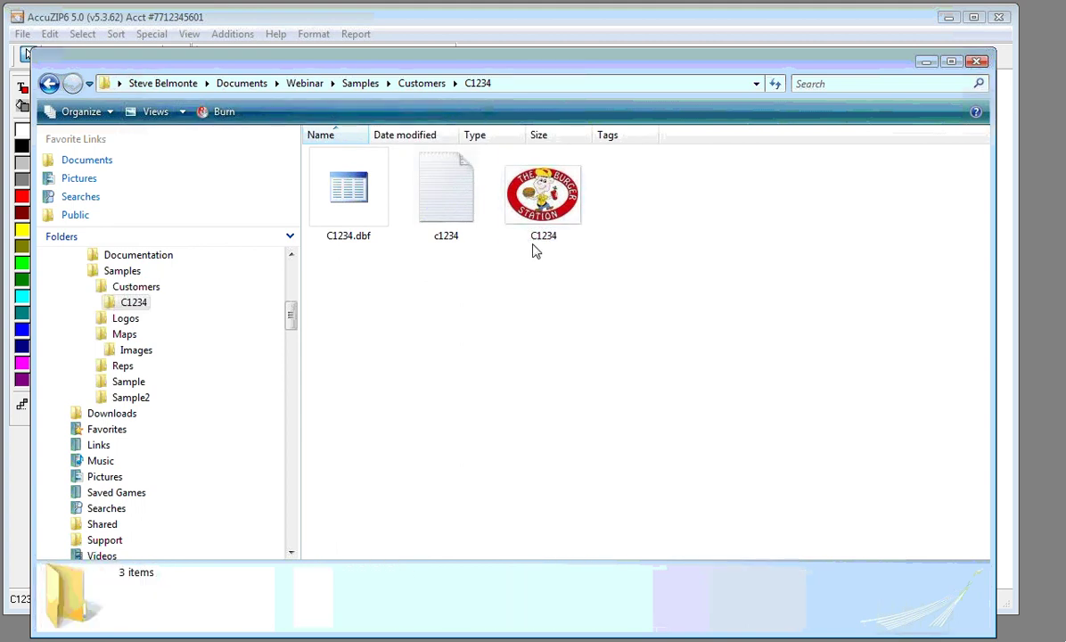
{"action": "left_click", "coordinate": [871, 29]}
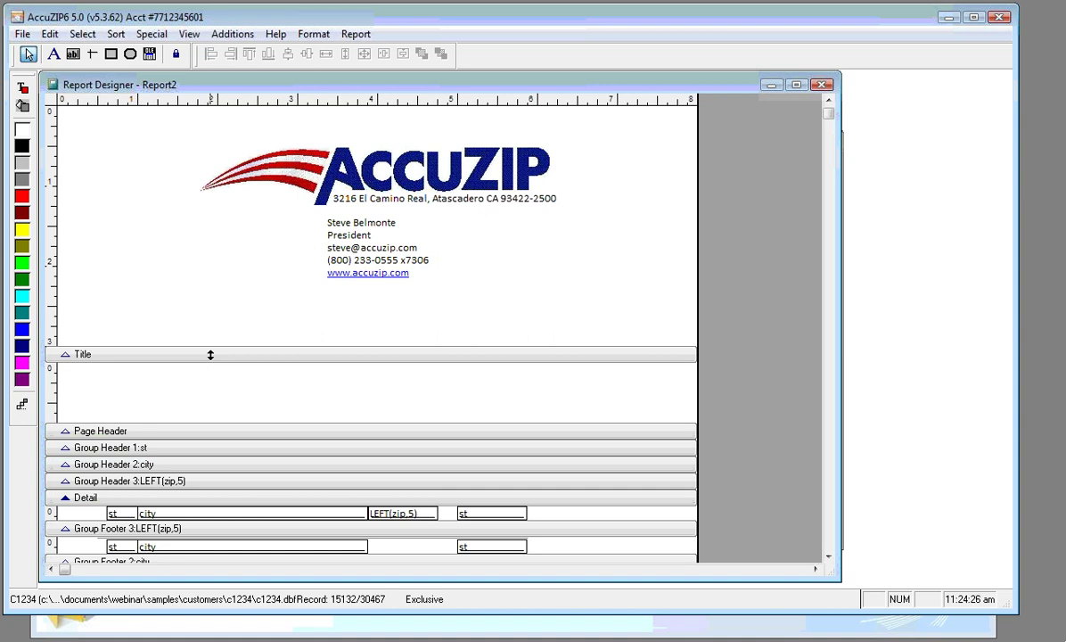
Push the Page Header band down to make the Title band taller below the letterhead
{"action": "left_click_drag", "start_coordinate": [210, 355], "coordinate": [201, 314]}
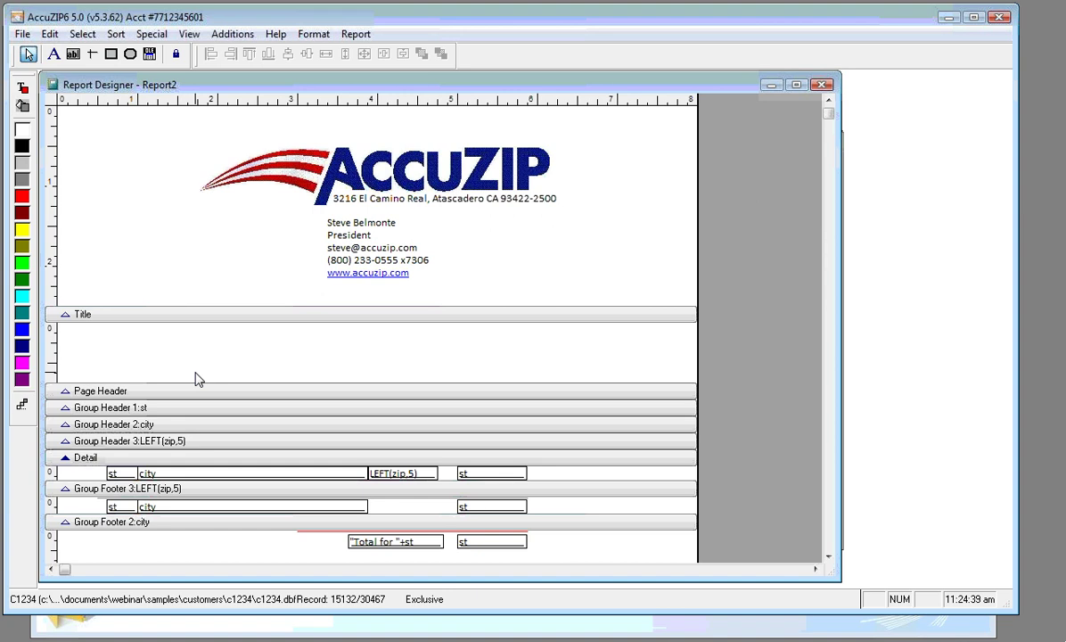
{"action": "left_click", "coordinate": [828, 556]}
{"action": "left_click", "coordinate": [829, 557]}
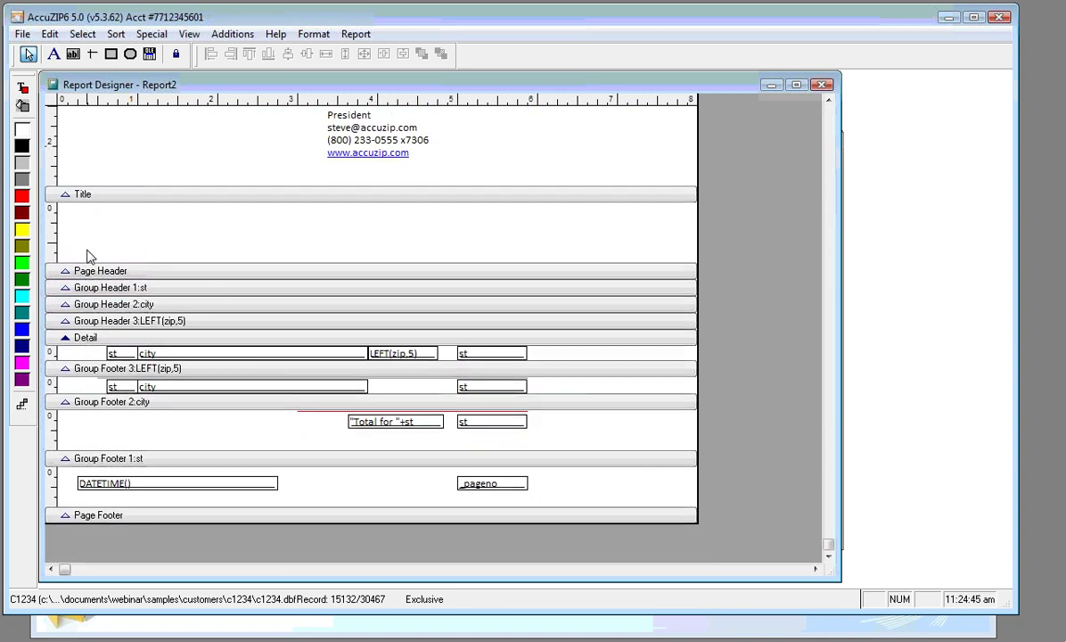
{"action": "left_click_drag", "start_coordinate": [87, 271], "coordinate": [89, 332]}
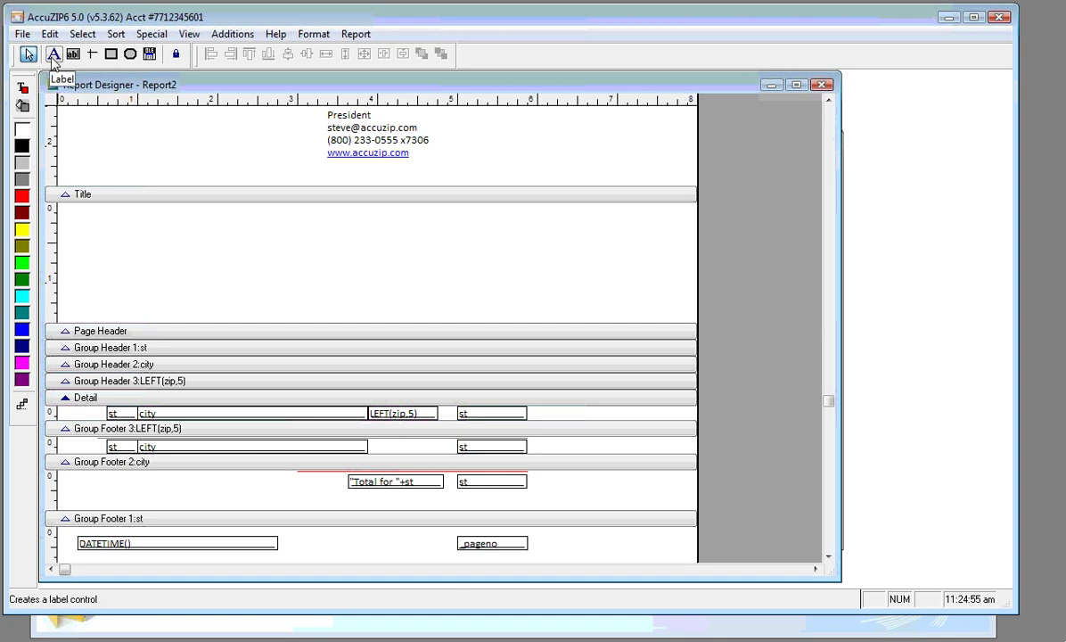
Add the label 'Count on State|City|ZIP Code Report' at the Title band's top left
{"action": "left_click", "coordinate": [53, 54]}
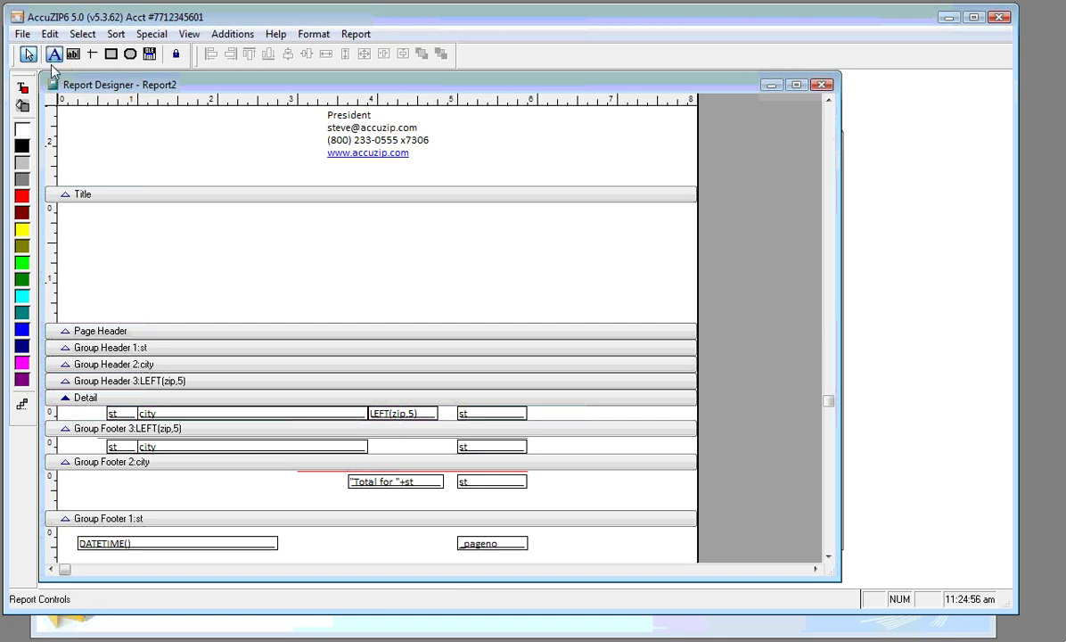
{"action": "left_click", "coordinate": [76, 219]}
{"action": "type", "text": "Cou"}
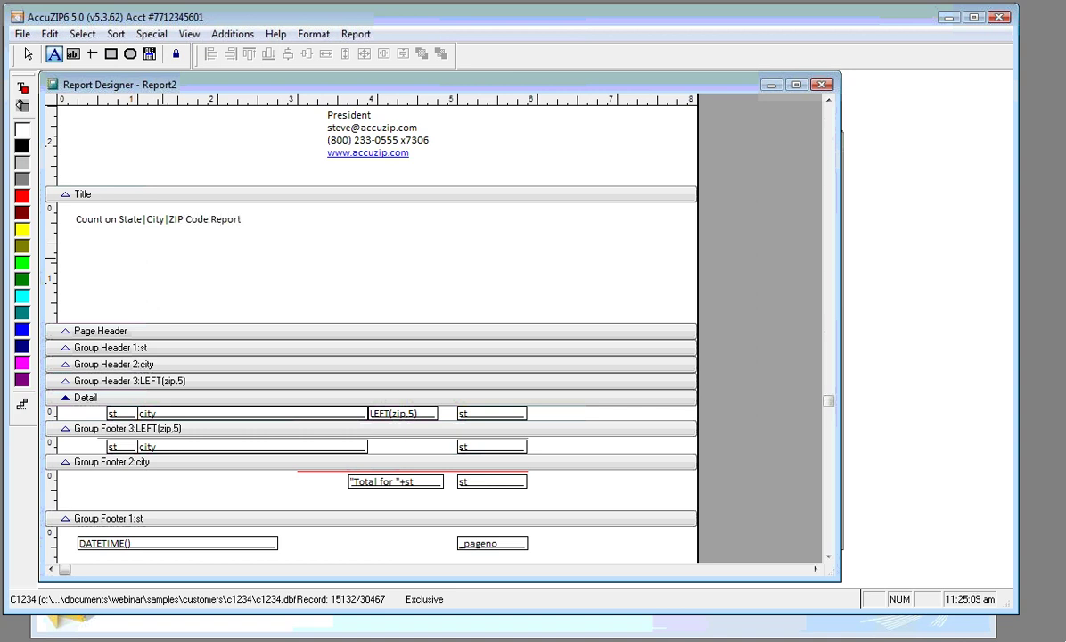
{"action": "left_click", "coordinate": [28, 55]}
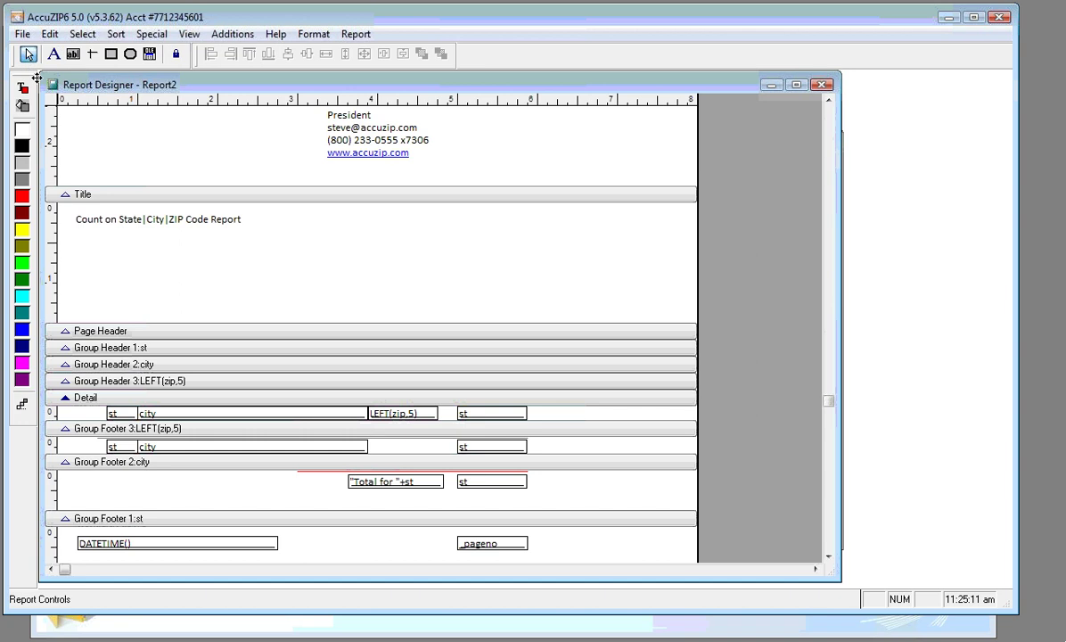
Make the title bold, larger Calibri and move it slightly lower in the band
{"action": "left_click", "coordinate": [161, 226]}
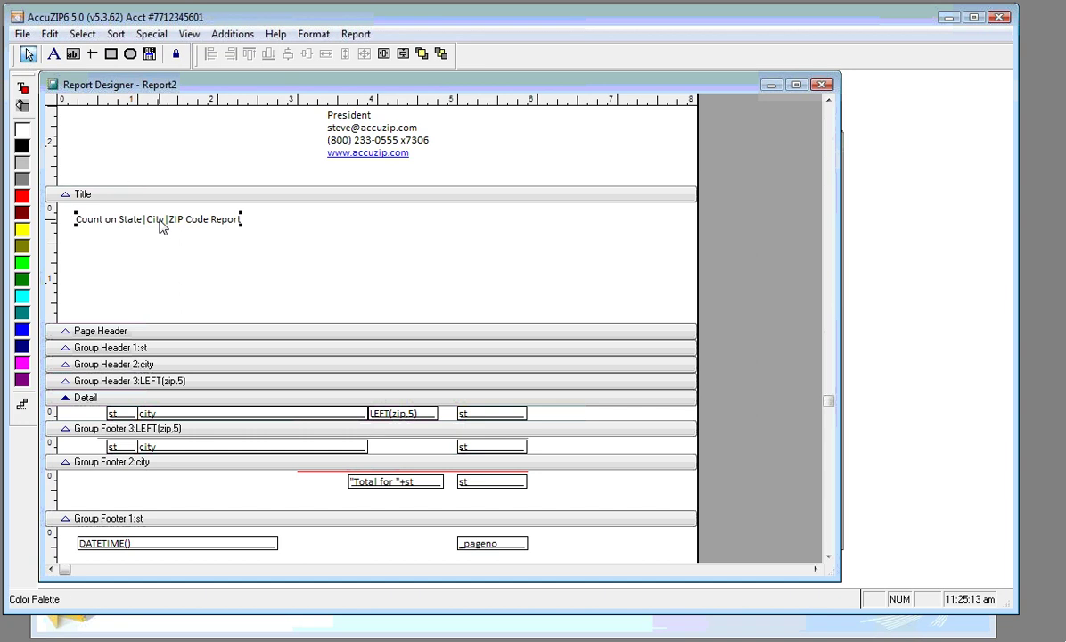
{"action": "left_click", "coordinate": [319, 38]}
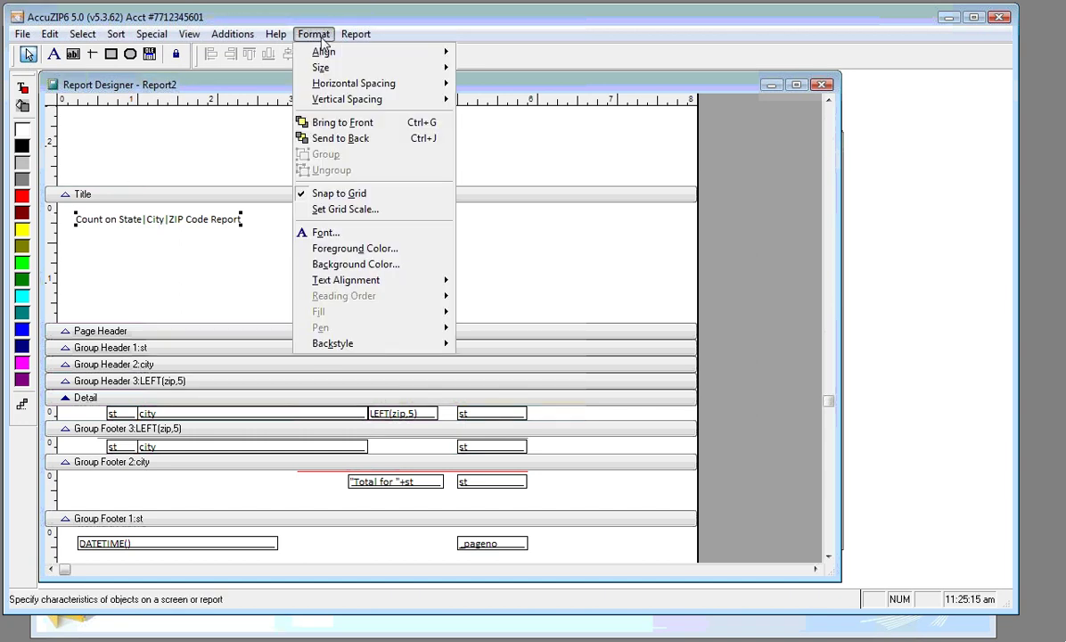
{"action": "left_click", "coordinate": [323, 233]}
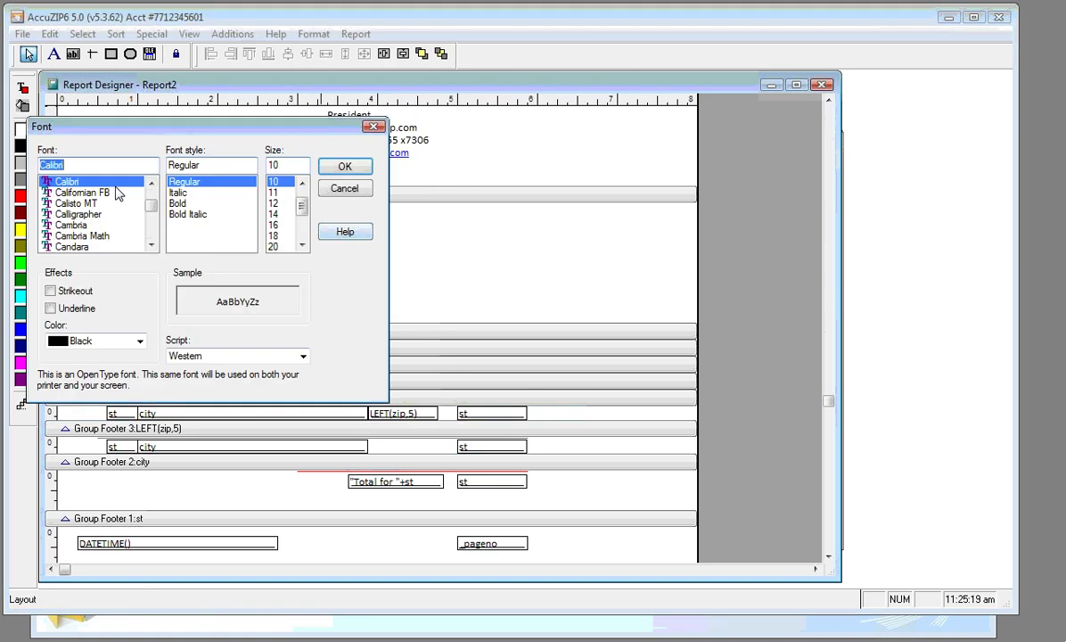
{"action": "left_click", "coordinate": [178, 203]}
{"action": "scroll", "coordinate": [282, 214], "scroll_direction": "down", "scroll_amount": 2}
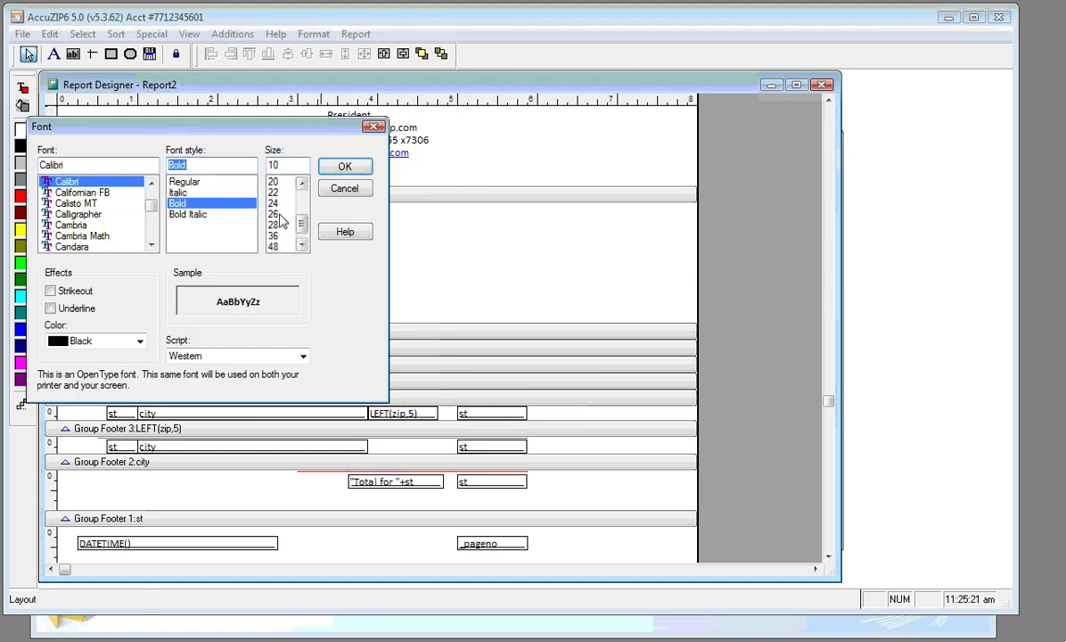
{"action": "left_click", "coordinate": [280, 204]}
{"action": "left_click", "coordinate": [344, 167]}
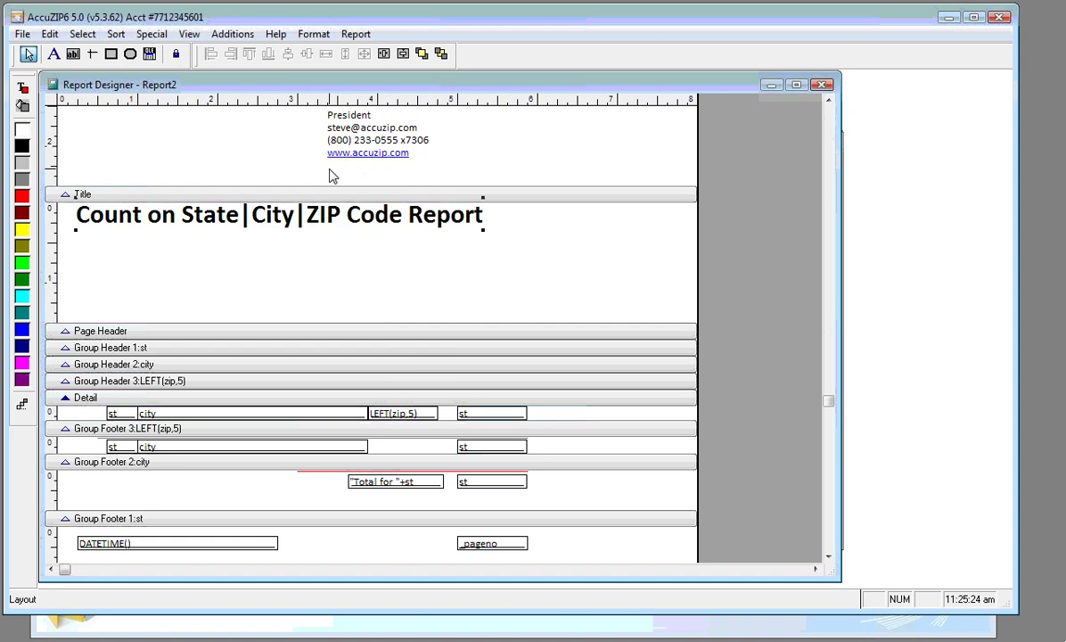
{"action": "left_click_drag", "start_coordinate": [357, 231], "coordinate": [358, 241]}
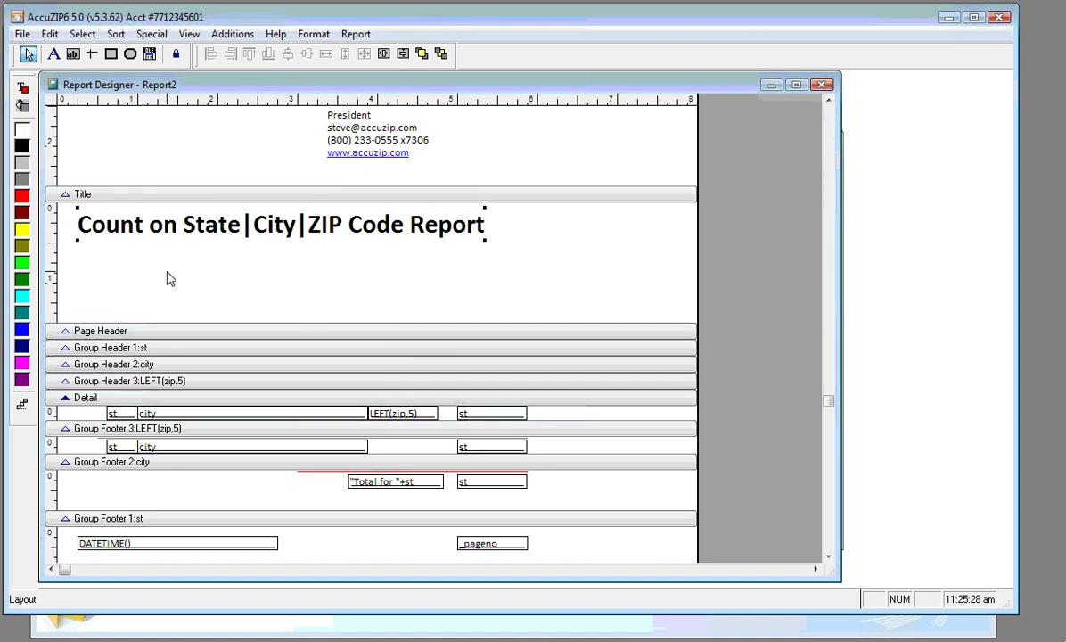
{"action": "left_click", "coordinate": [118, 280]}
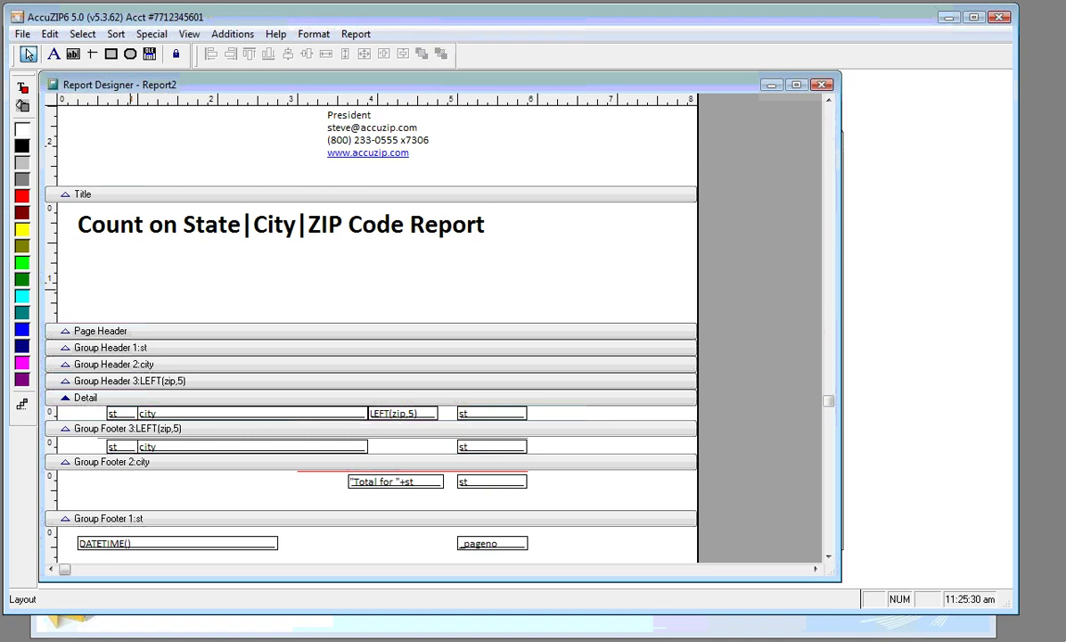
Draw a picture frame in the Title band below the report title
{"action": "left_click", "coordinate": [149, 55]}
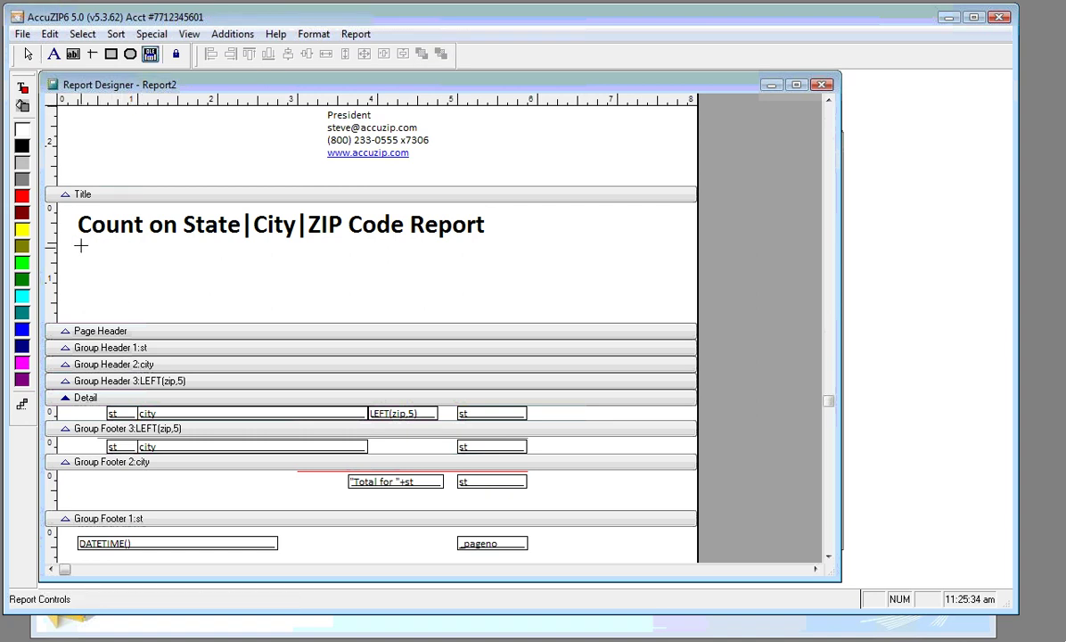
{"action": "left_click_drag", "start_coordinate": [80, 246], "coordinate": [210, 276]}
{"action": "left_click_drag", "start_coordinate": [201, 303], "coordinate": [198, 307]}
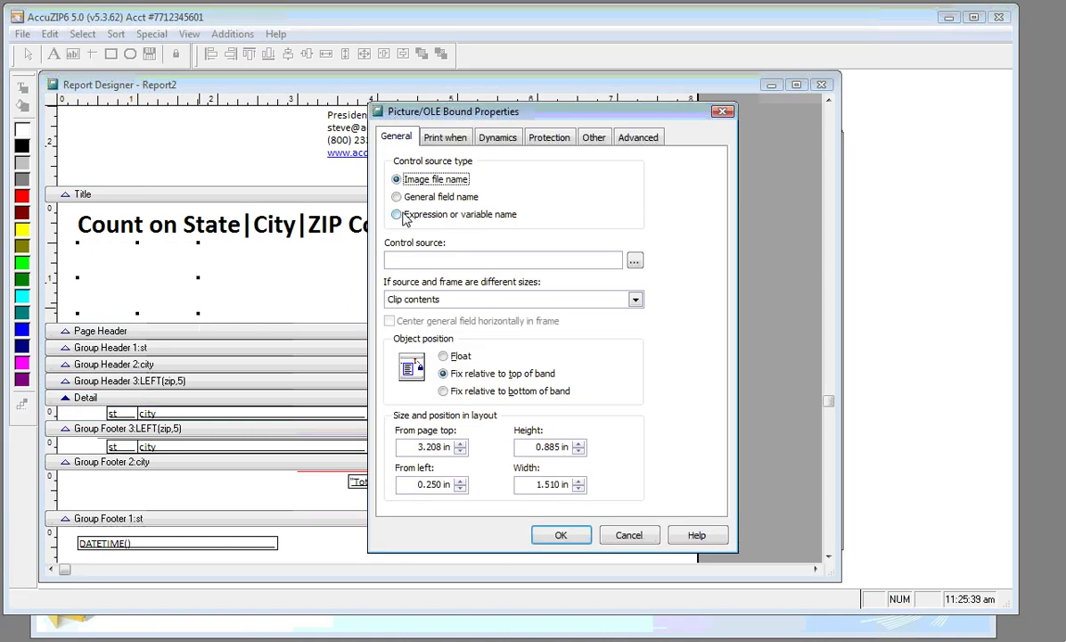
Set the picture's source to the expression FORCEEXT(DBF(),"jpg") and copy it
{"action": "left_click", "coordinate": [399, 215]}
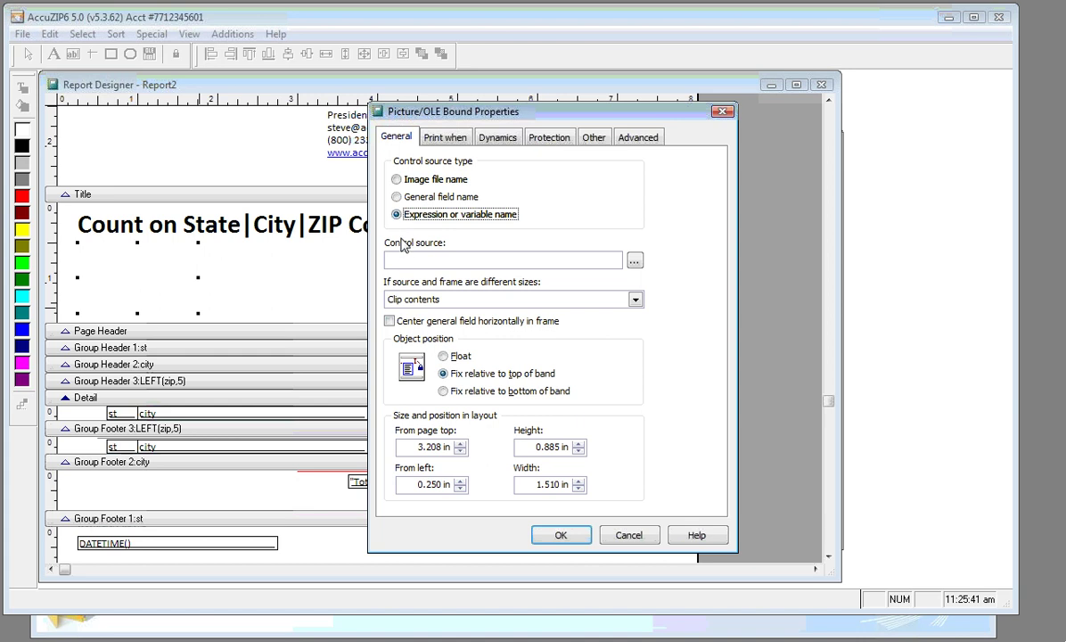
{"action": "left_click", "coordinate": [402, 259]}
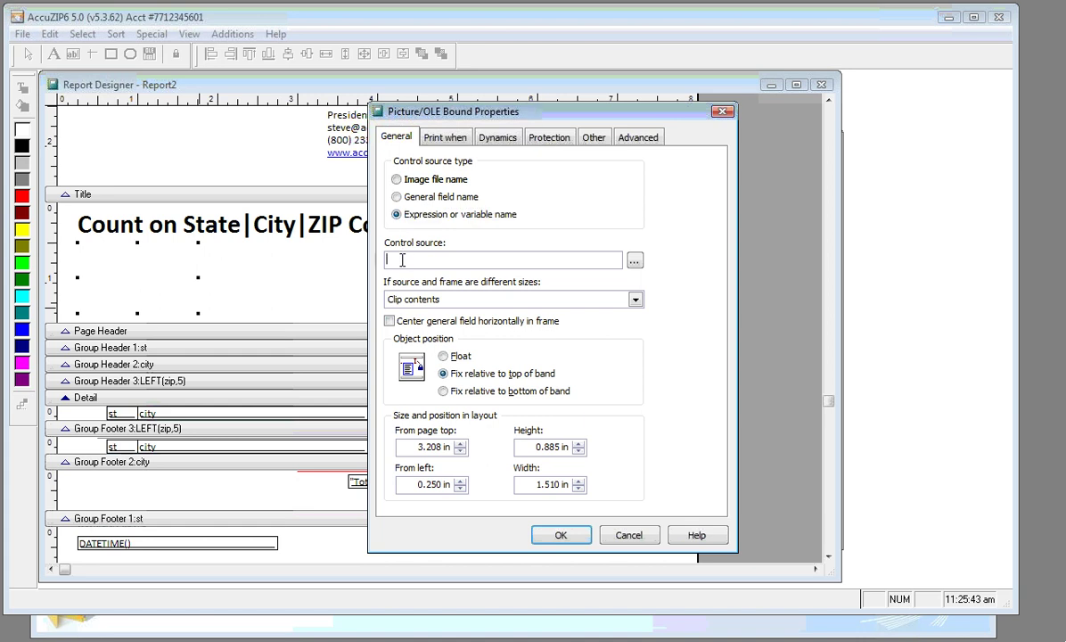
{"action": "key", "text": "Caps_Lock"}
{"action": "type", "text": "FORCEEXT"}
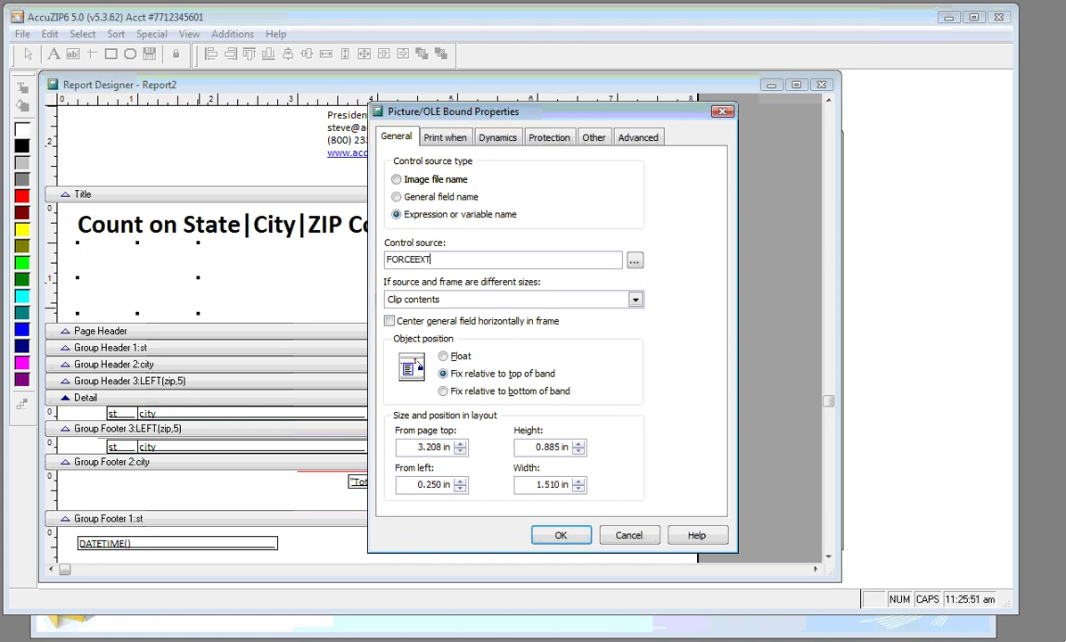
{"action": "type", "text": "()"}
{"action": "type", "text": "DBF()"}
{"action": "key", "text": "shift+Left"}
{"action": "key", "text": "shift+Left"}
{"action": "key", "text": "shift+Left"}
{"action": "key", "text": "shift+Left"}
{"action": "key", "text": "shift+Left"}
{"action": "left_click", "coordinate": [457, 259]}
{"action": "type", "text": ",\""}
{"action": "key", "text": "Caps_Lock"}
{"action": "type", "text": "jpg\""}
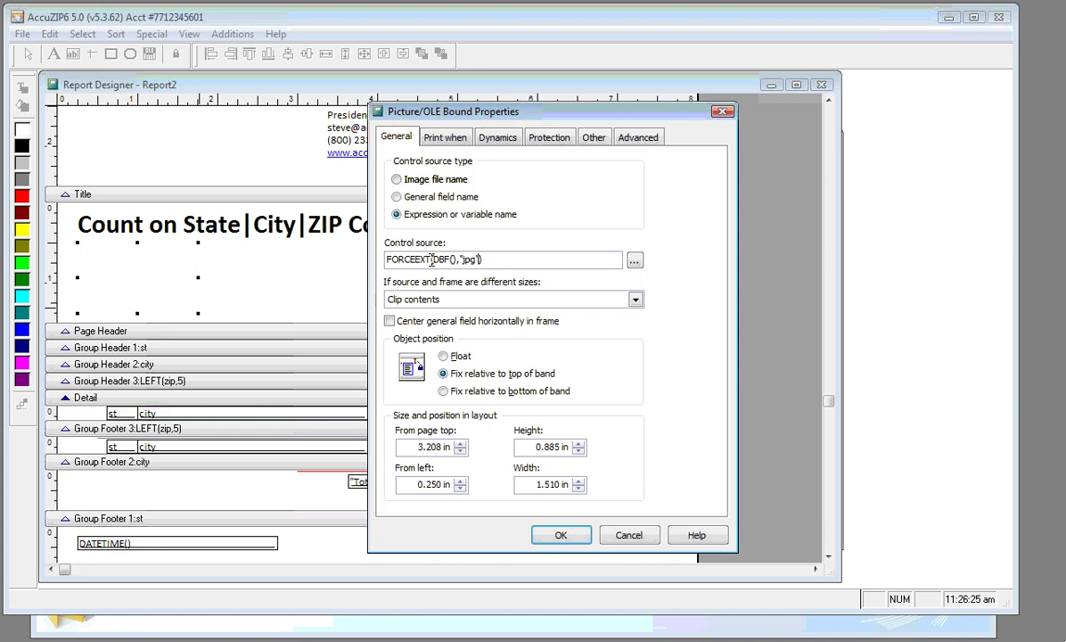
{"action": "left_click_drag", "start_coordinate": [457, 260], "coordinate": [433, 260]}
{"action": "left_click_drag", "start_coordinate": [484, 260], "coordinate": [359, 237]}
{"action": "key", "text": "ctrl+c"}
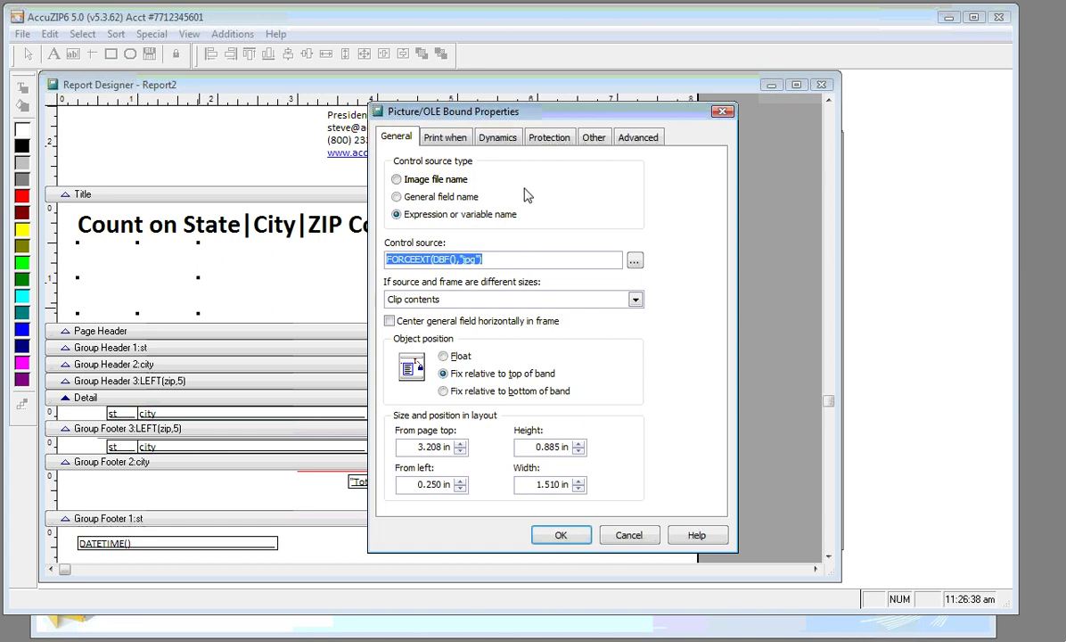
Make the picture print only when FILE(FORCEEXT(DBF(),"jpg")) is true
{"action": "left_click", "coordinate": [468, 147]}
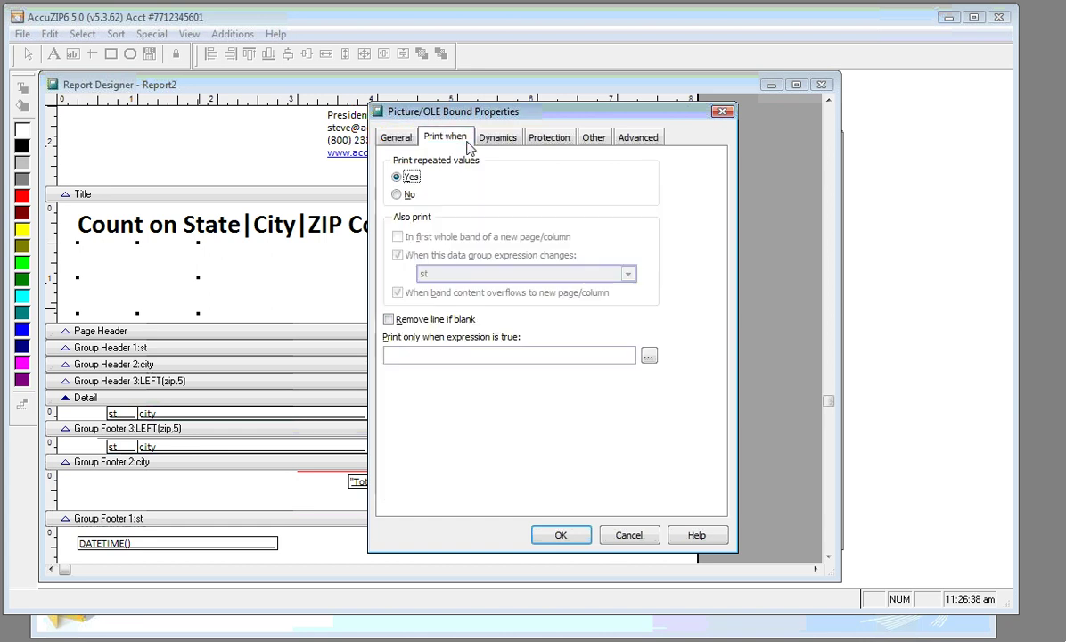
{"action": "left_click", "coordinate": [425, 352]}
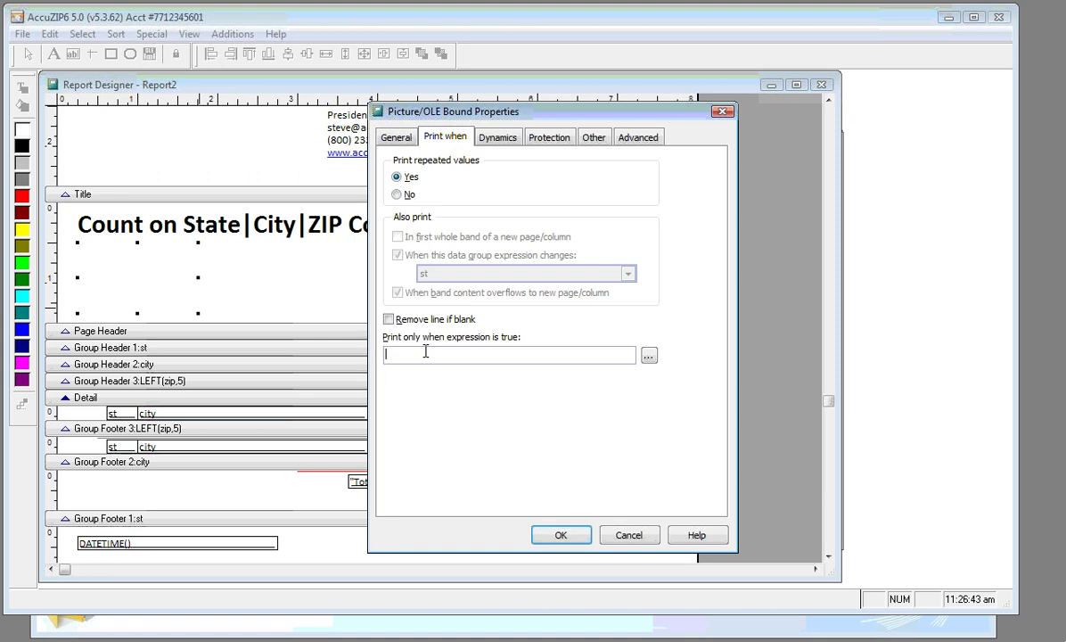
{"action": "key", "text": "Caps_Lock"}
{"action": "type", "text": "FILE()"}
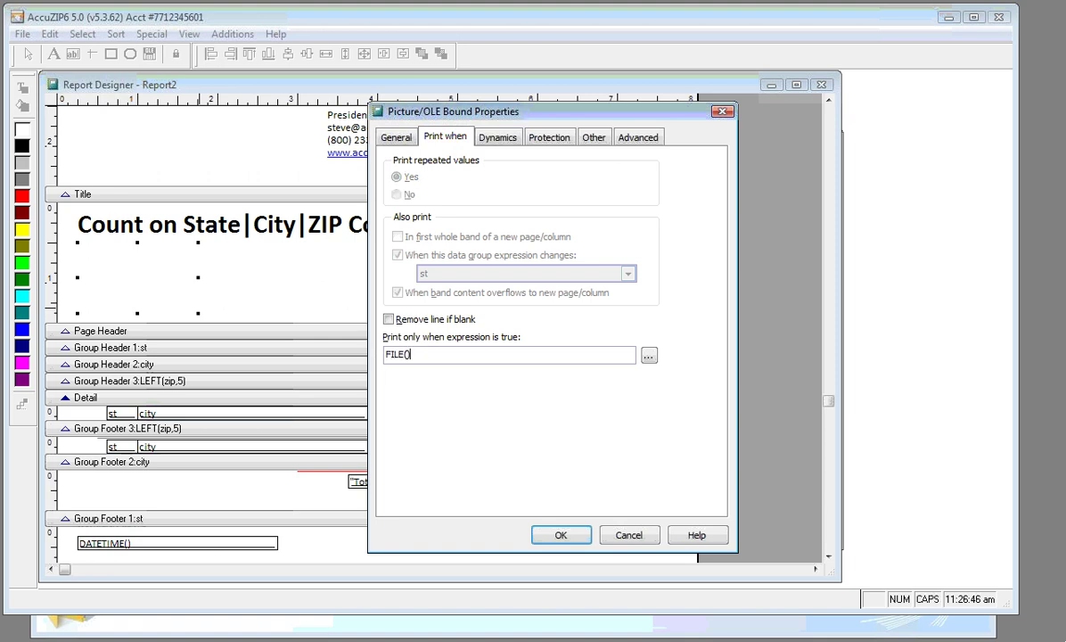
{"action": "key", "text": "Left"}
{"action": "key", "text": "ctrl+v"}
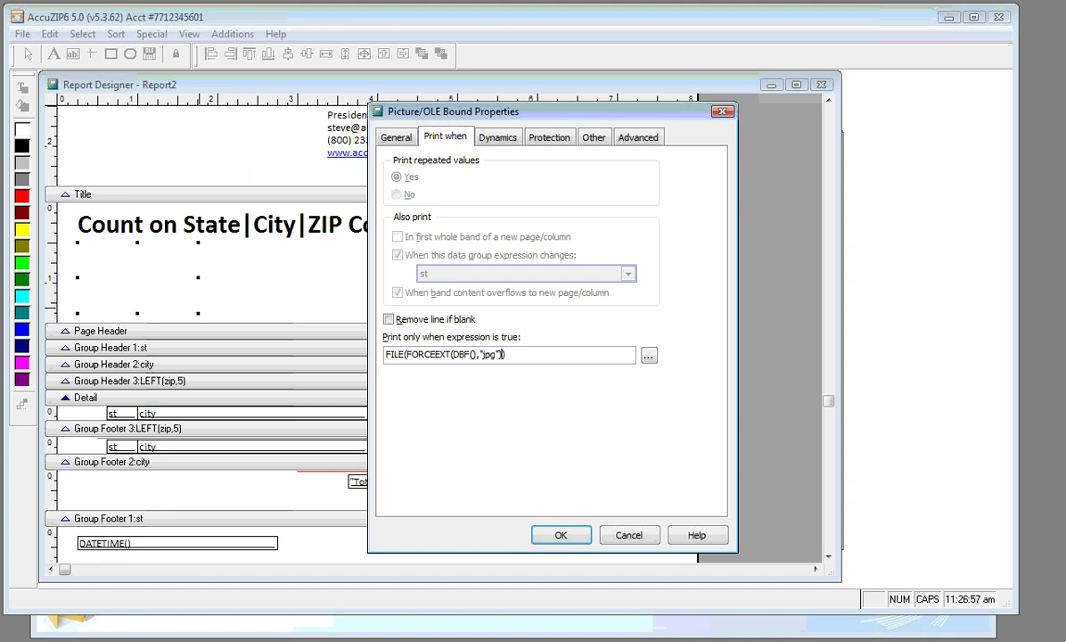
Edit the Control source expression, leaving it as FORCEEXT(DBF(),"jpg")
{"action": "left_click", "coordinate": [392, 135]}
{"action": "left_click_drag", "start_coordinate": [432, 259], "coordinate": [456, 258]}
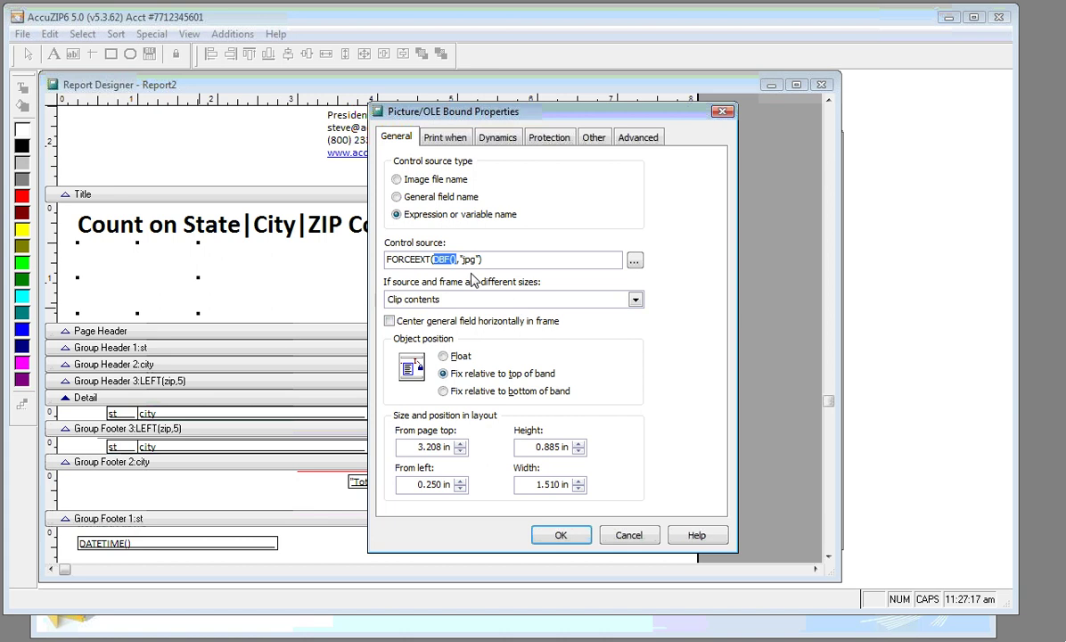
{"action": "left_click", "coordinate": [438, 259]}
{"action": "left_click", "coordinate": [436, 258]}
{"action": "type", "text": "just"}
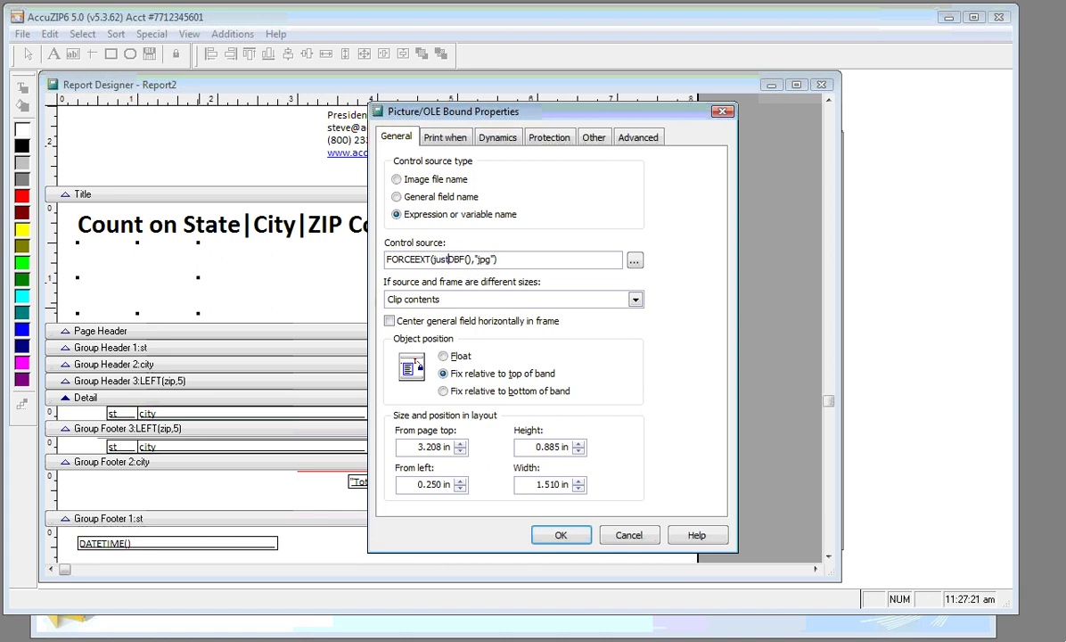
{"action": "key", "text": "Caps_Lock"}
{"action": "key", "text": "BackSpace"}
{"action": "key", "text": "BackSpace"}
{"action": "key", "text": "BackSpace"}
{"action": "key", "text": "BackSpace"}
{"action": "type", "text": "JUST("}
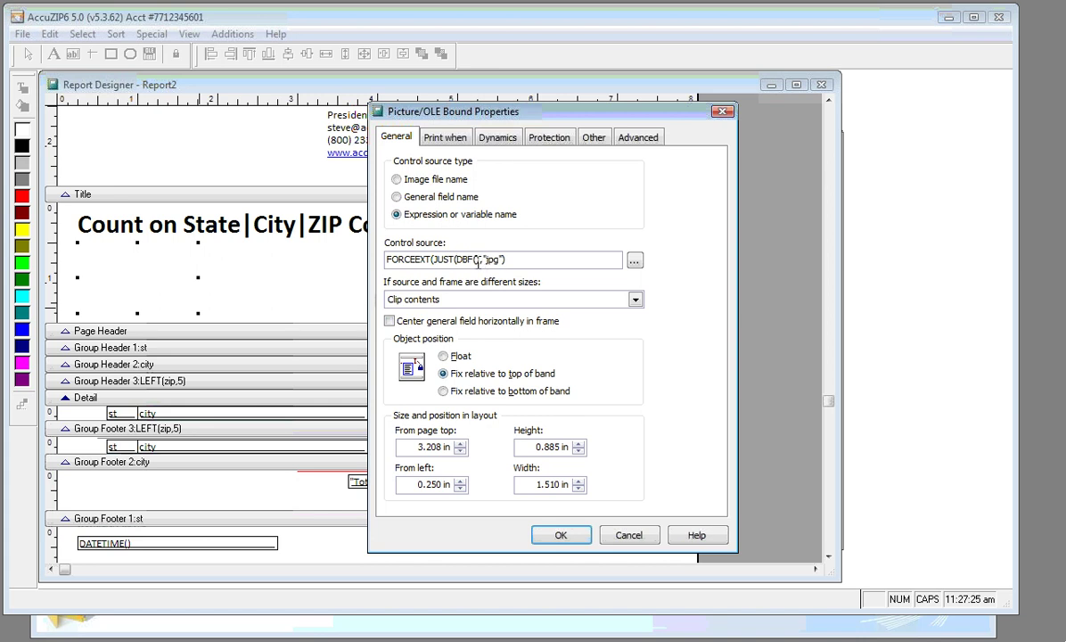
{"action": "left_click", "coordinate": [479, 261]}
{"action": "type", "text": ")"}
{"action": "key", "text": "BackSpace"}
{"action": "left_click_drag", "start_coordinate": [457, 259], "coordinate": [432, 259]}
{"action": "key", "text": "BackSpace"}
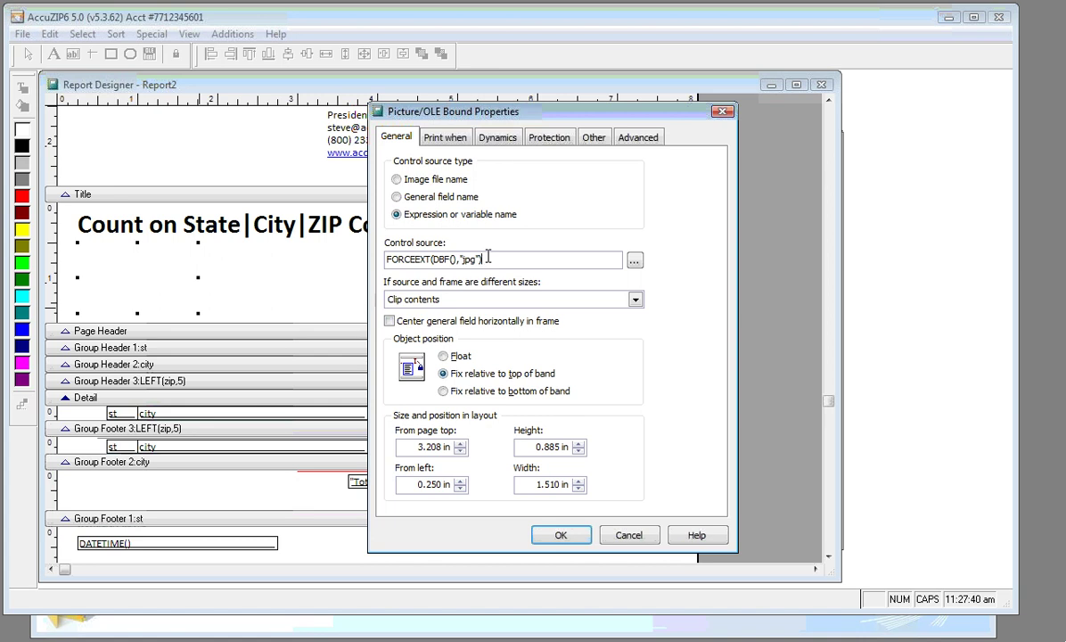
Set the picture to Scale contents, retain shape and confirm its properties
{"action": "left_click", "coordinate": [455, 300]}
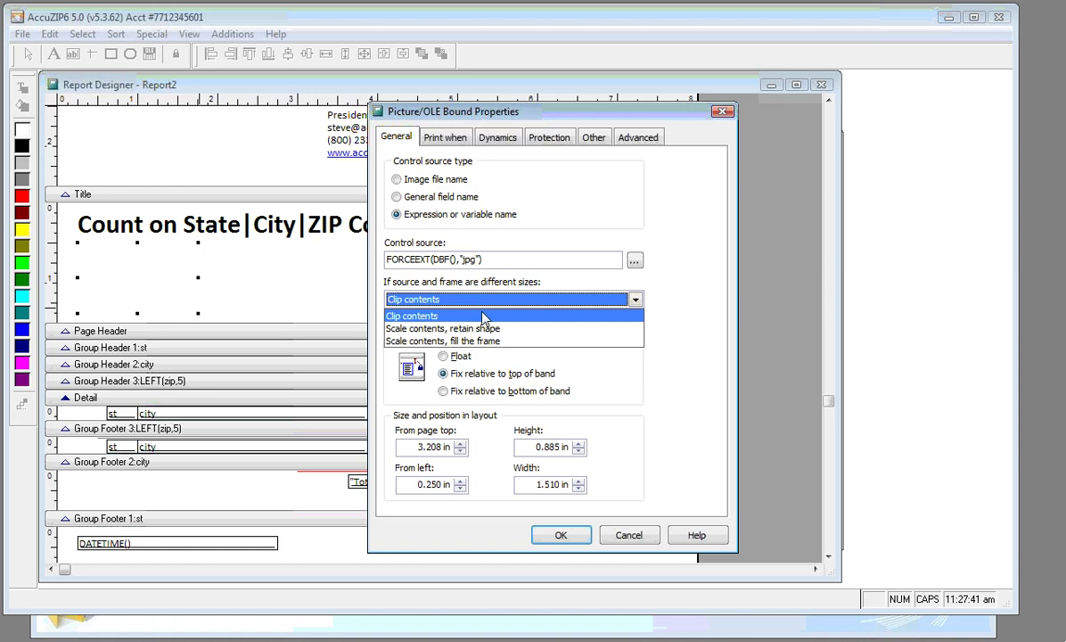
{"action": "left_click", "coordinate": [482, 329]}
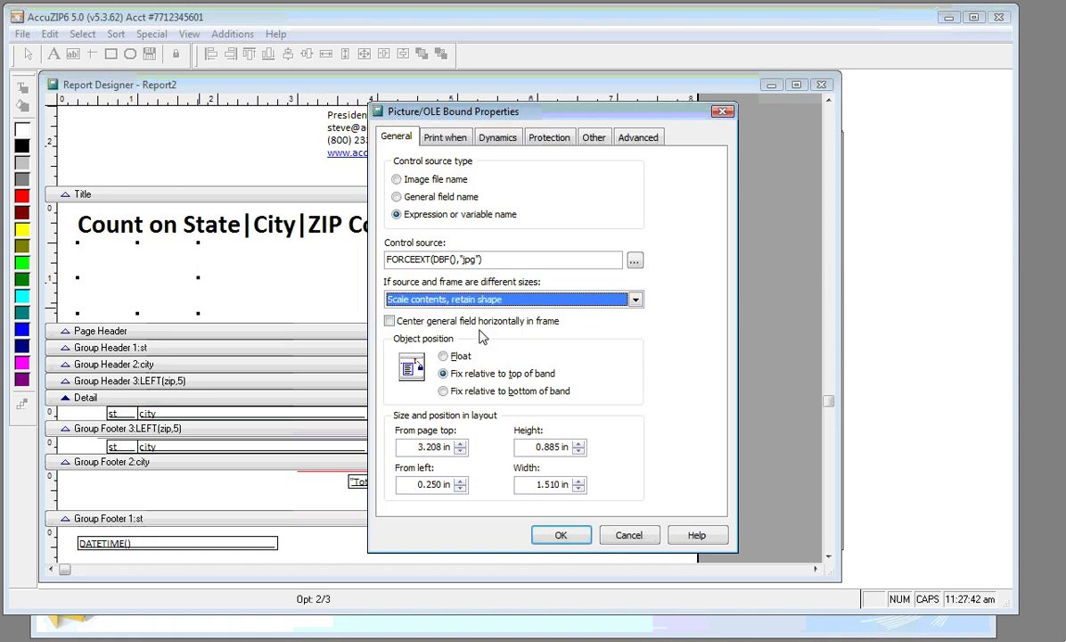
{"action": "left_click", "coordinate": [561, 535]}
Print-preview the report, showing the Burger Station picture above NY ZIP counts totalling 15,131
{"action": "right_click", "coordinate": [428, 306]}
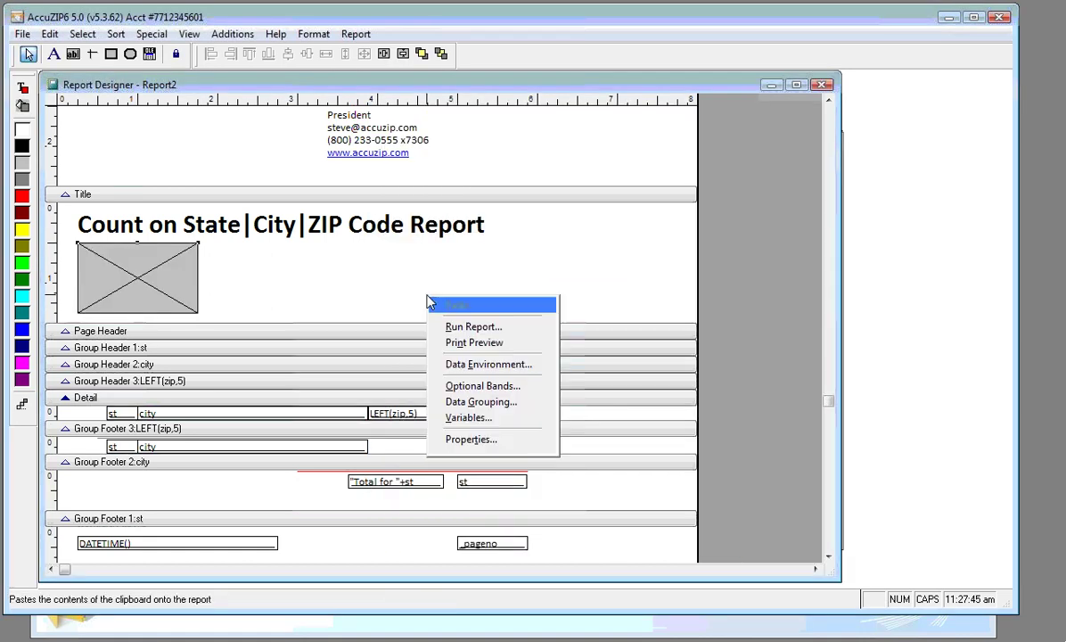
{"action": "left_click", "coordinate": [461, 342]}
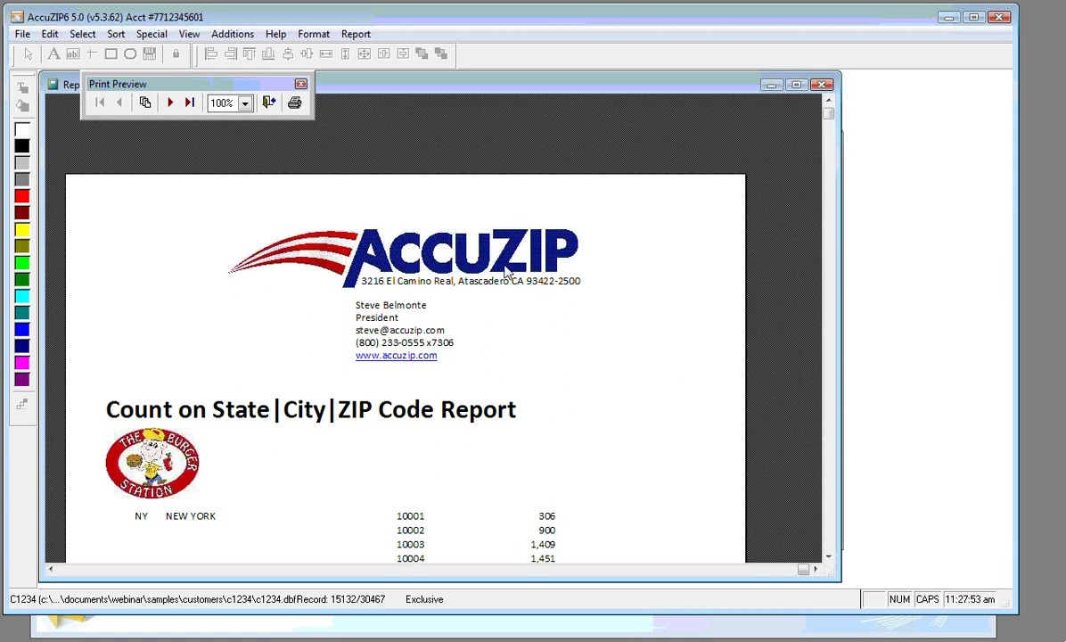
{"action": "left_click", "coordinate": [829, 558]}
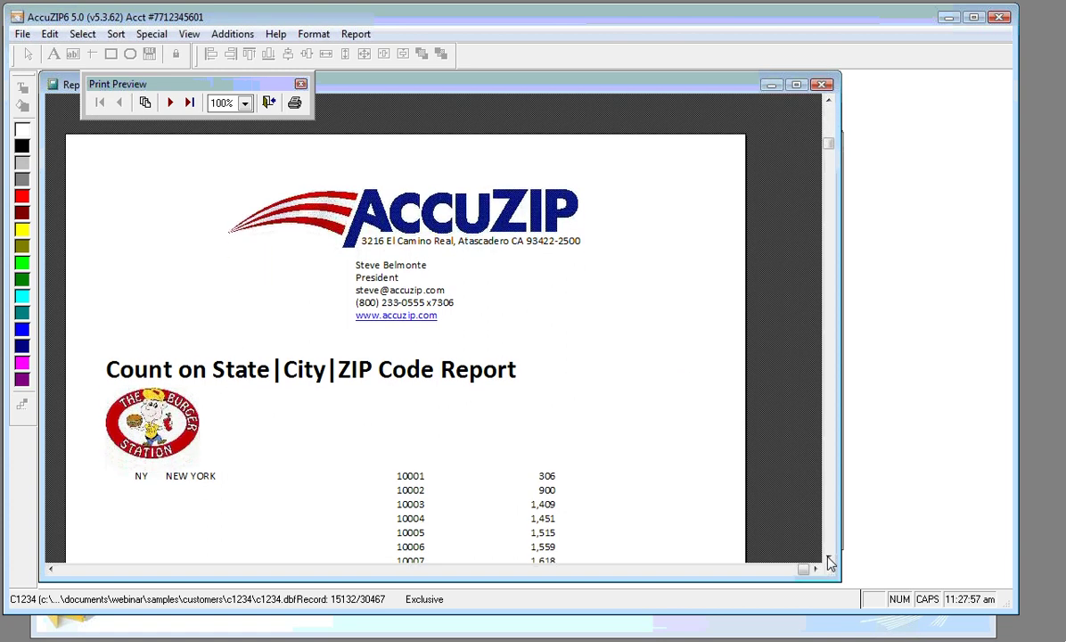
{"action": "left_click_drag", "start_coordinate": [829, 560], "coordinate": [829, 560]}
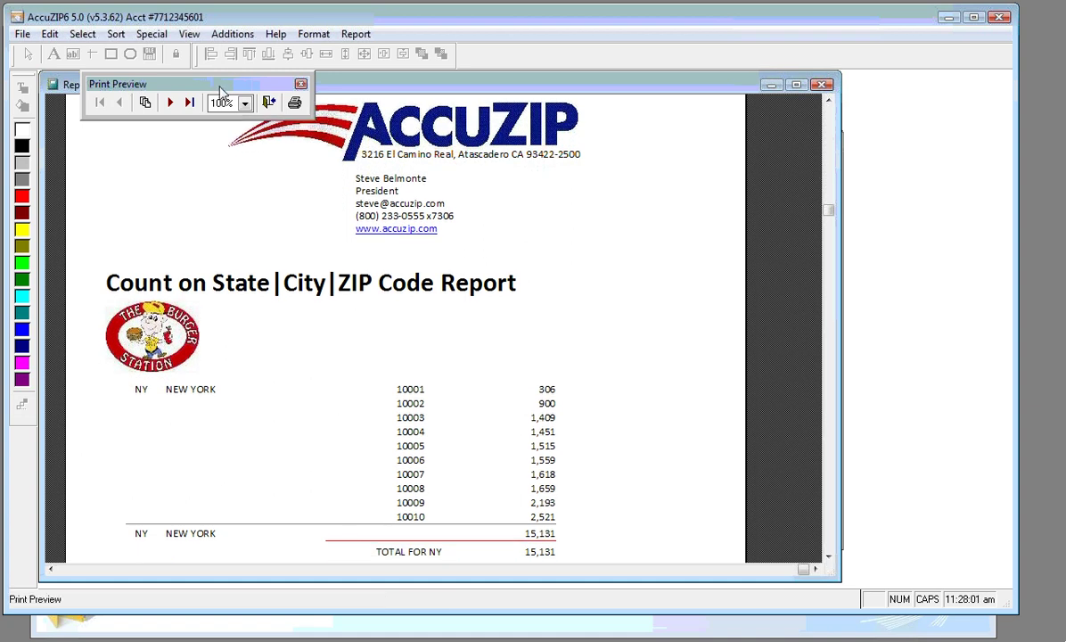
{"action": "left_click_drag", "start_coordinate": [217, 93], "coordinate": [157, 111]}
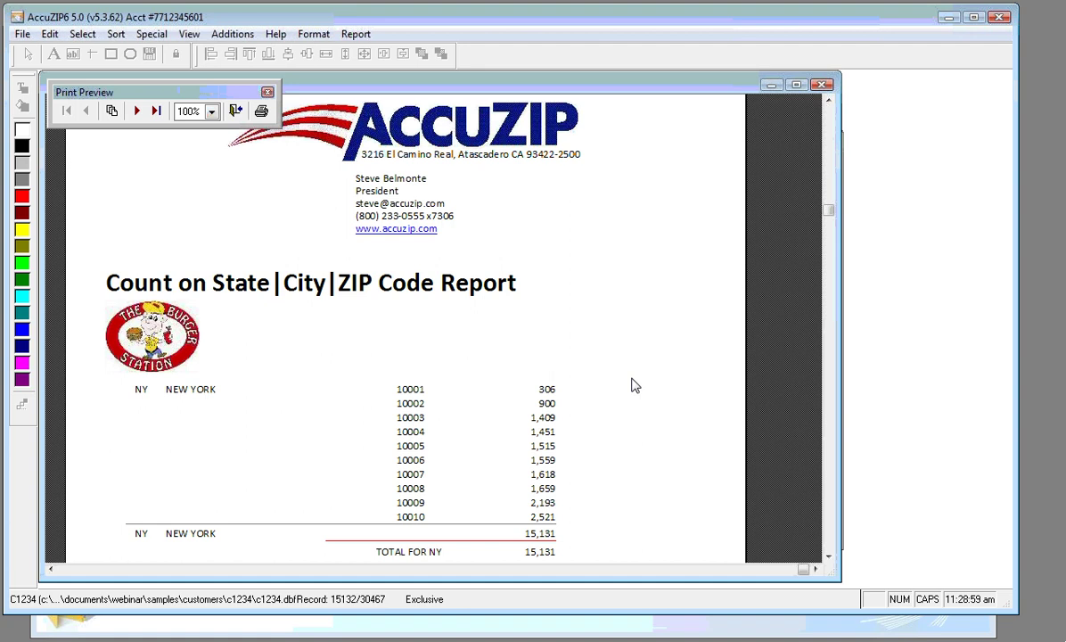
{"action": "left_click", "coordinate": [1034, 117]}
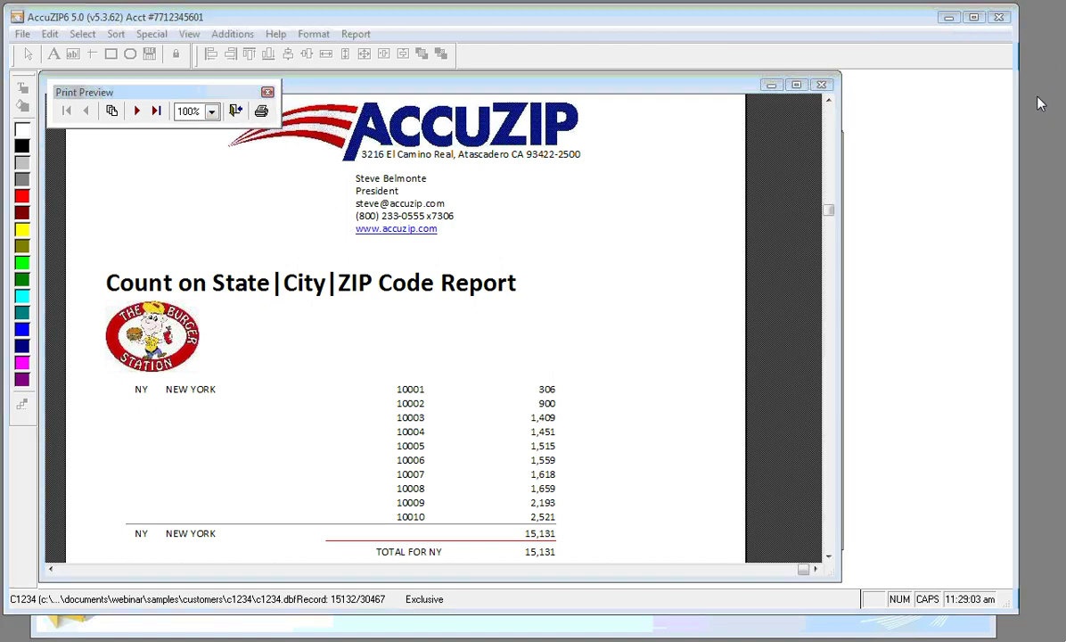